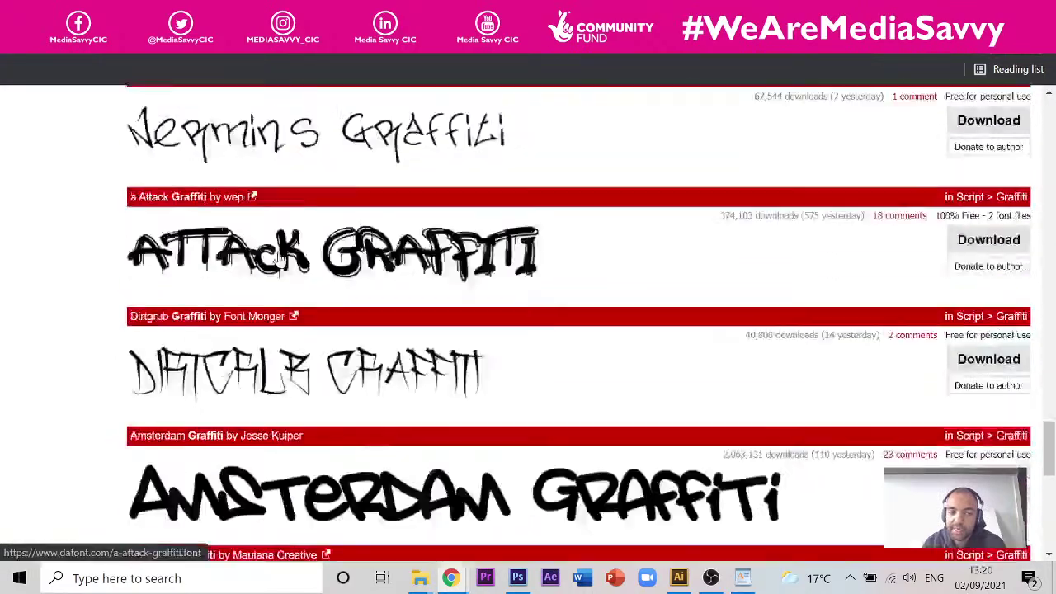
- Examine the previews of the graffiti fonts in the search results to choose one for download
{"action": "scroll", "coordinate": [218, 297], "scroll_direction": "up", "scroll_amount": 3}
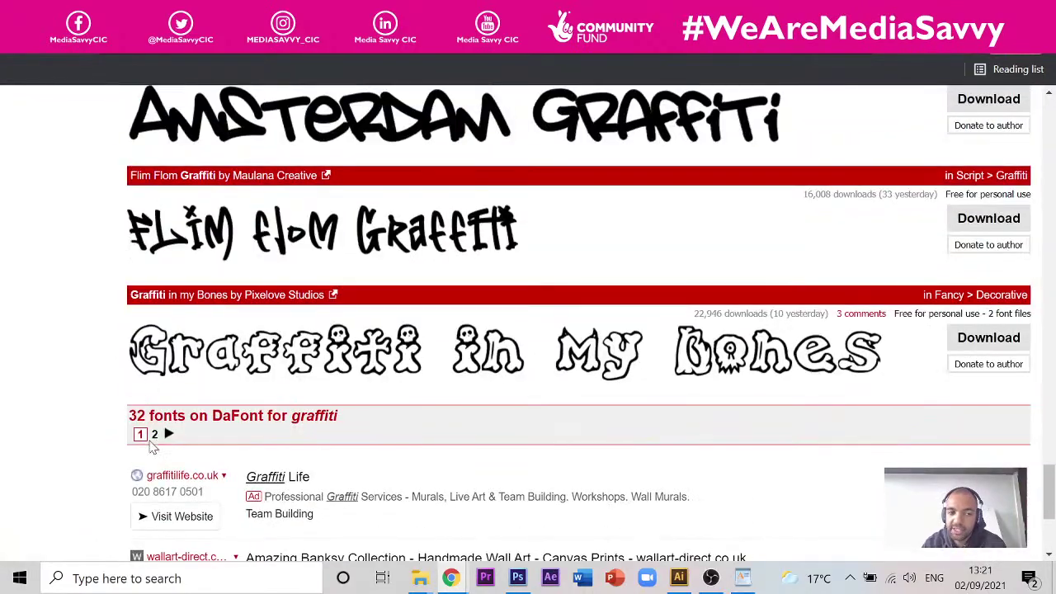
{"action": "scroll", "coordinate": [332, 390], "scroll_direction": "up", "scroll_amount": 15}
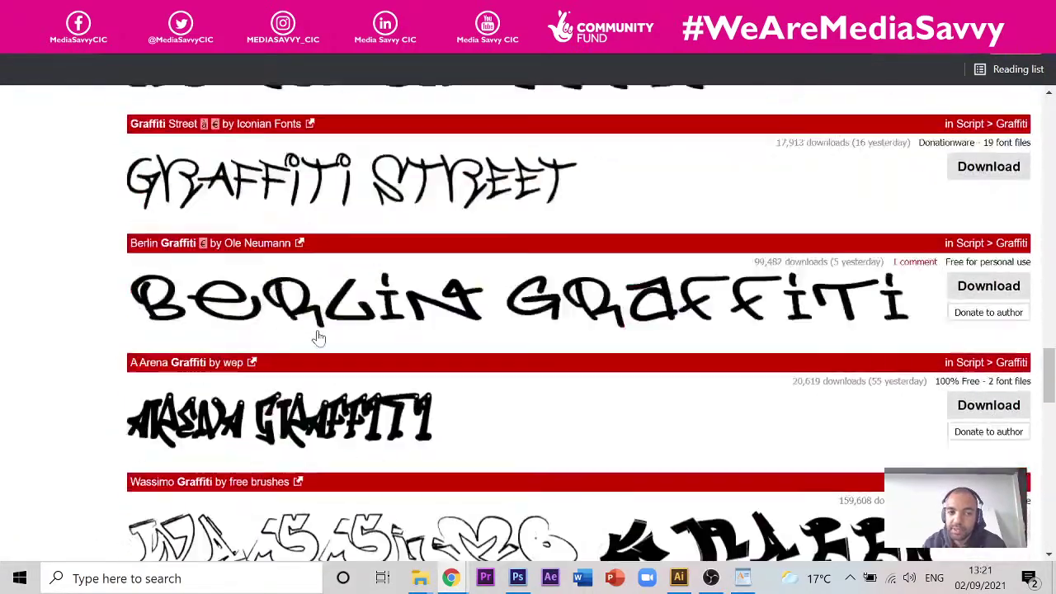
{"action": "scroll", "coordinate": [666, 322], "scroll_direction": "up", "scroll_amount": 15}
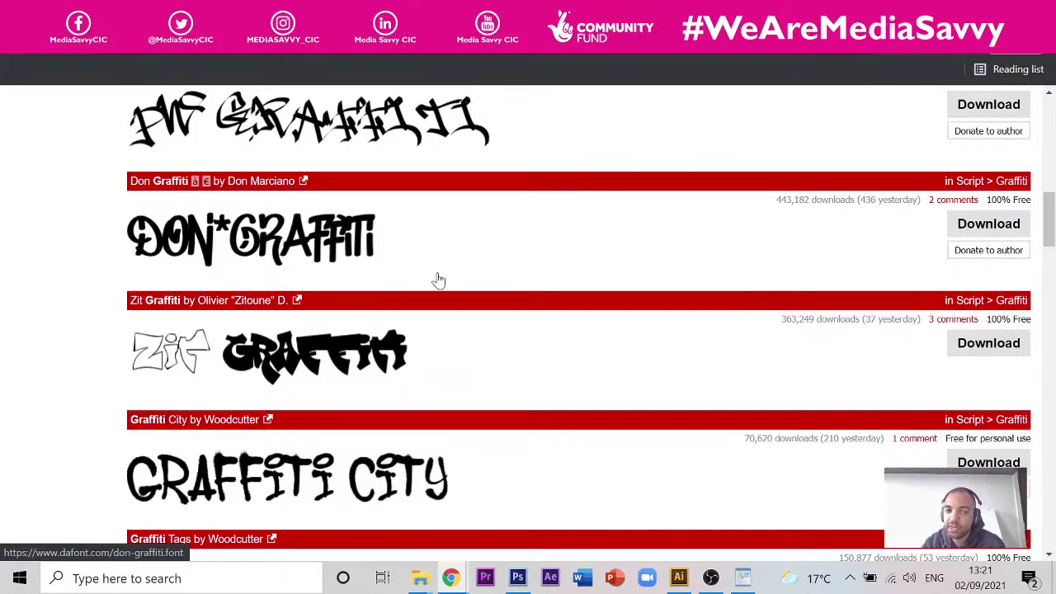
{"action": "scroll", "coordinate": [360, 209], "scroll_direction": "up", "scroll_amount": 10}
{"action": "scroll", "coordinate": [360, 209], "scroll_direction": "down", "scroll_amount": 3}
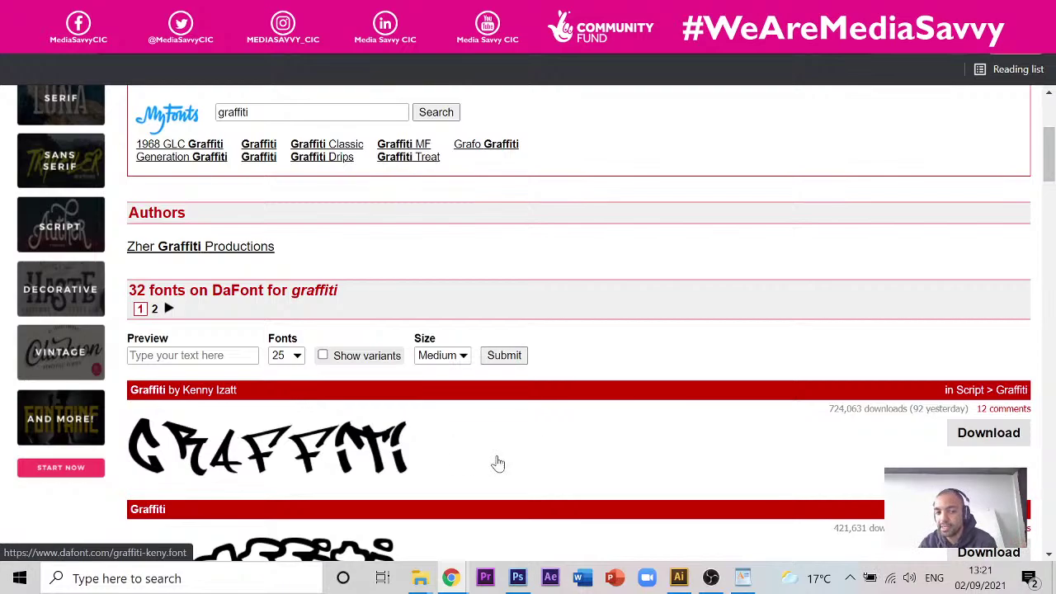
{"action": "scroll", "coordinate": [552, 338], "scroll_direction": "down", "scroll_amount": 3}
{"action": "scroll", "coordinate": [437, 222], "scroll_direction": "down", "scroll_amount": 4}
{"action": "scroll", "coordinate": [438, 223], "scroll_direction": "down", "scroll_amount": 2}
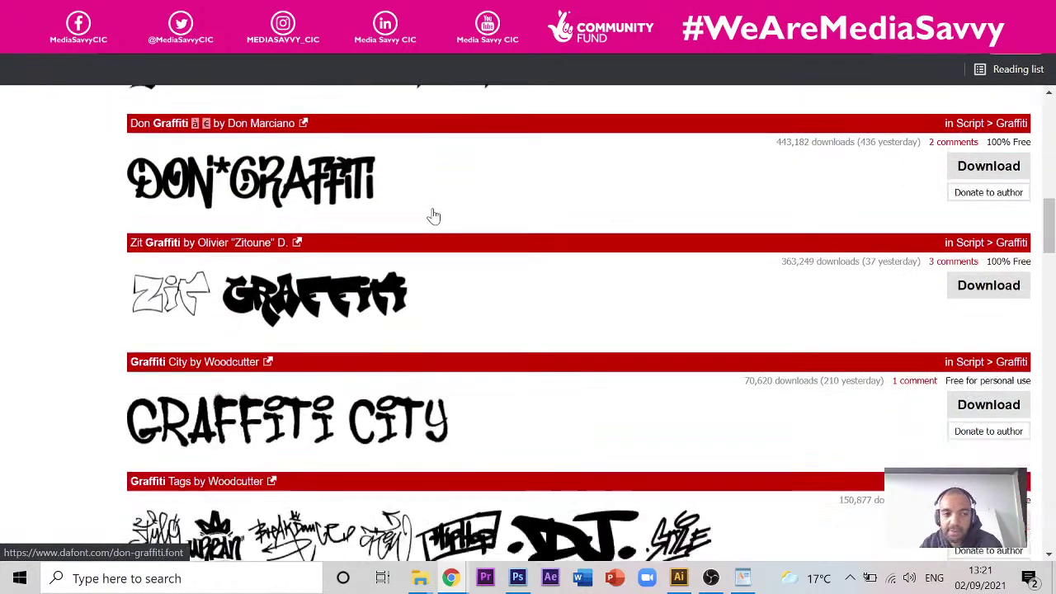
{"action": "scroll", "coordinate": [437, 219], "scroll_direction": "up", "scroll_amount": 2}
{"action": "scroll", "coordinate": [435, 214], "scroll_direction": "down", "scroll_amount": 3}
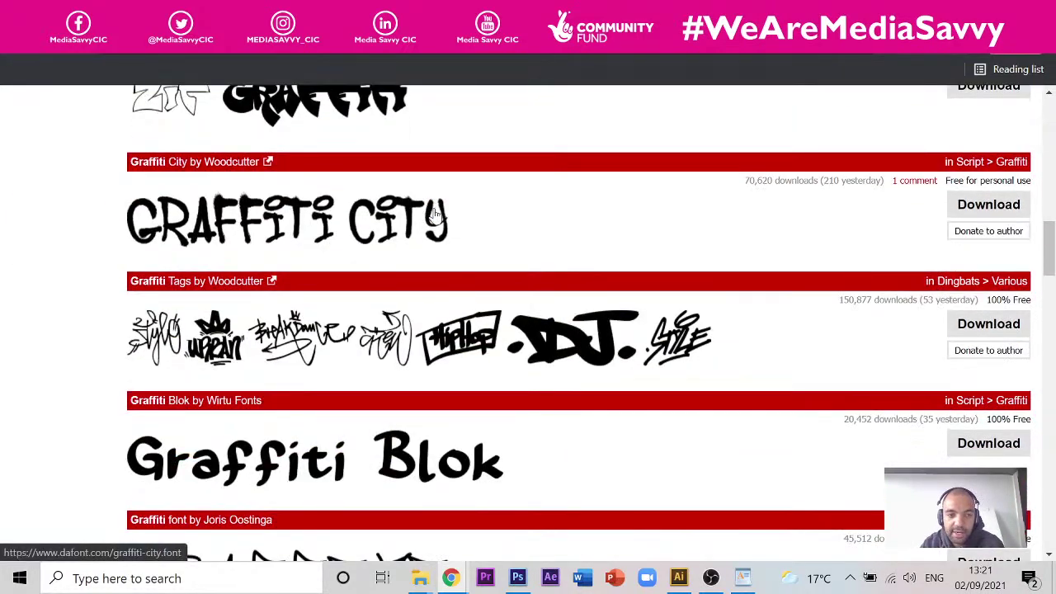
{"action": "scroll", "coordinate": [437, 216], "scroll_direction": "down", "scroll_amount": 4}
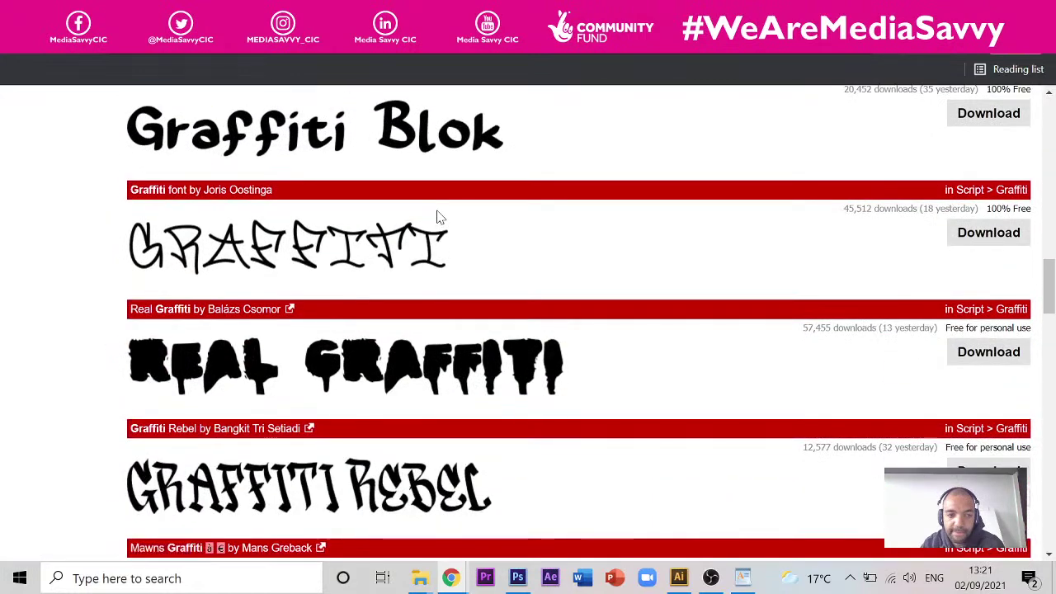
{"action": "scroll", "coordinate": [734, 425], "scroll_direction": "down", "scroll_amount": 2}
{"action": "scroll", "coordinate": [479, 329], "scroll_direction": "down", "scroll_amount": 1}
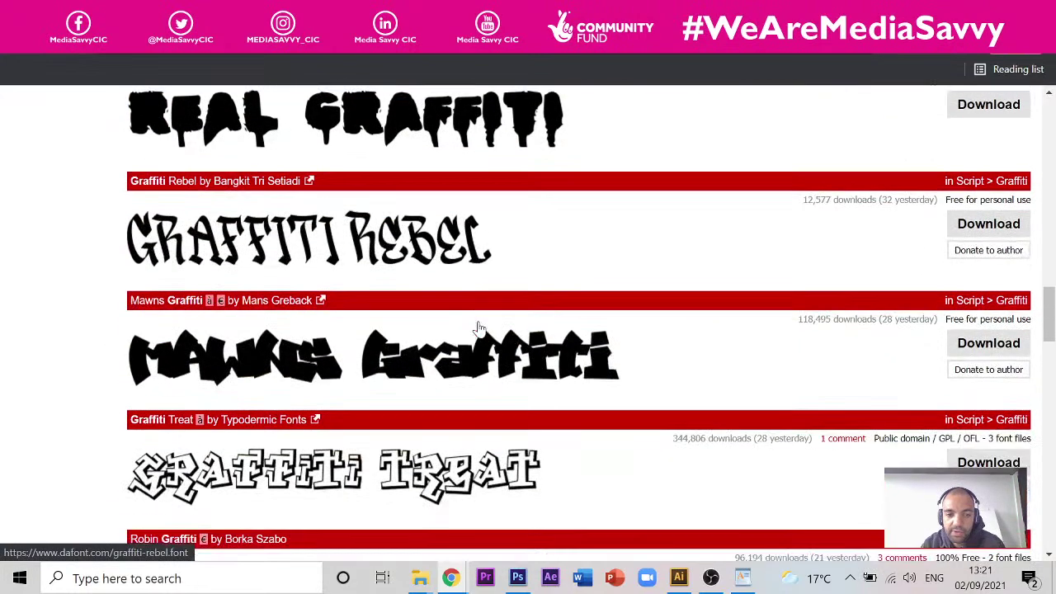
{"action": "scroll", "coordinate": [561, 451], "scroll_direction": "down", "scroll_amount": 4}
{"action": "scroll", "coordinate": [581, 382], "scroll_direction": "down", "scroll_amount": 1}
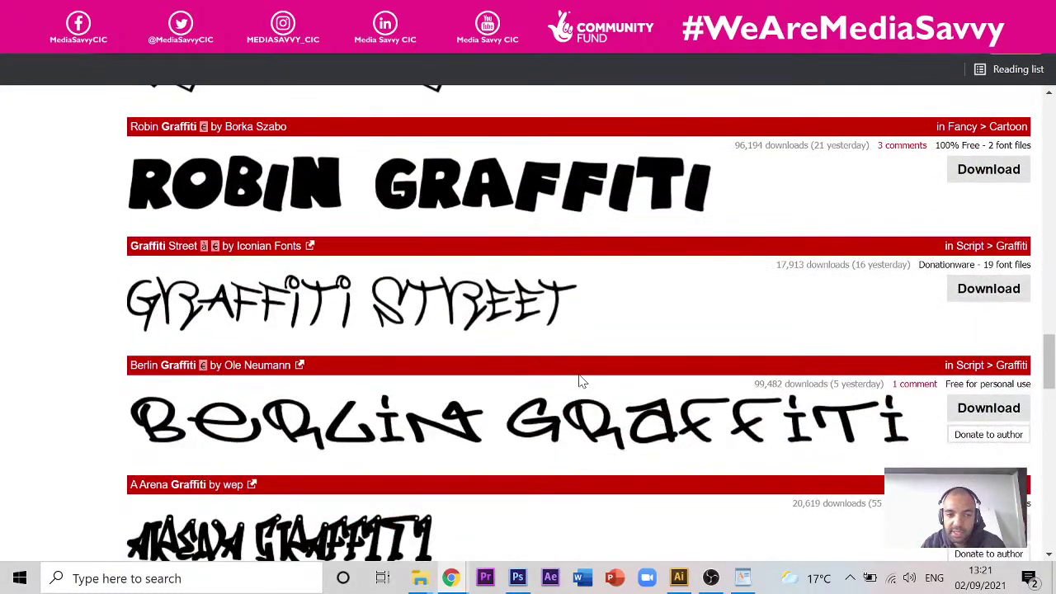
- Download the Berlin Graffiti font and open berlin_graffiti.zip from its download folder
{"action": "left_click", "coordinate": [987, 413]}
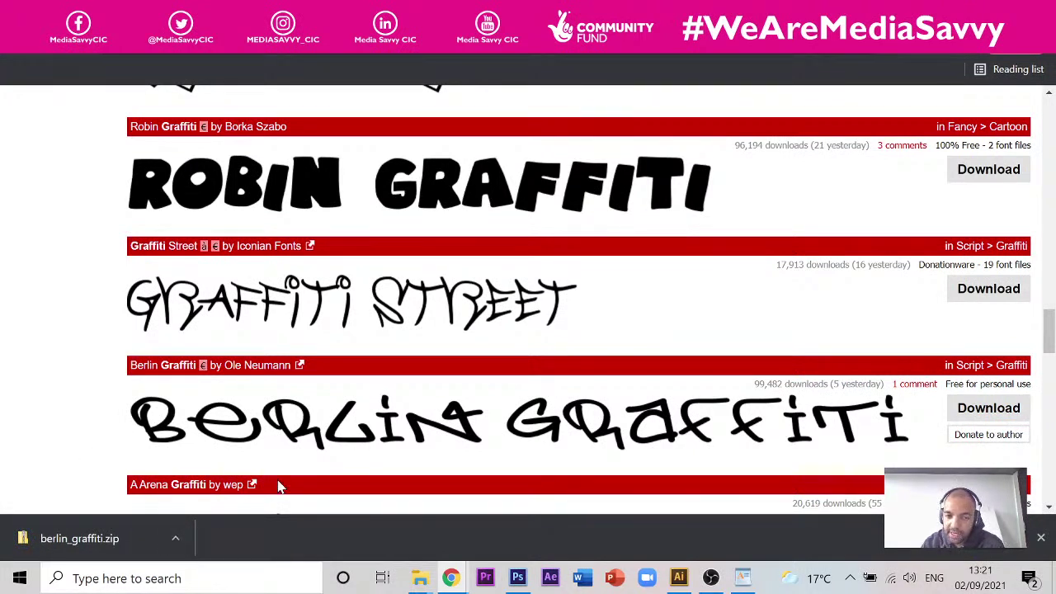
{"action": "left_click", "coordinate": [176, 538]}
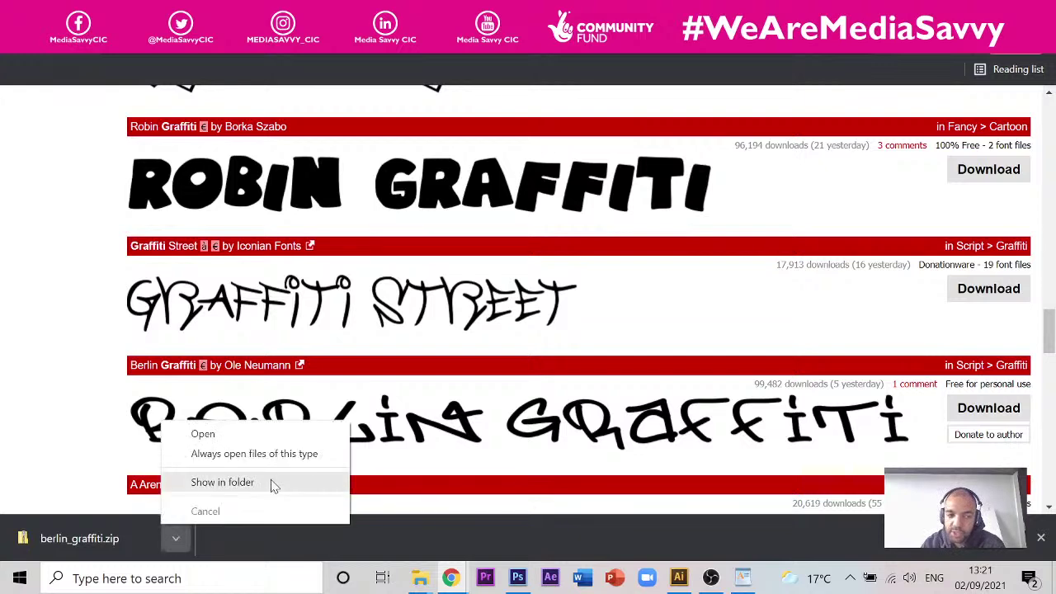
{"action": "left_click", "coordinate": [265, 487]}
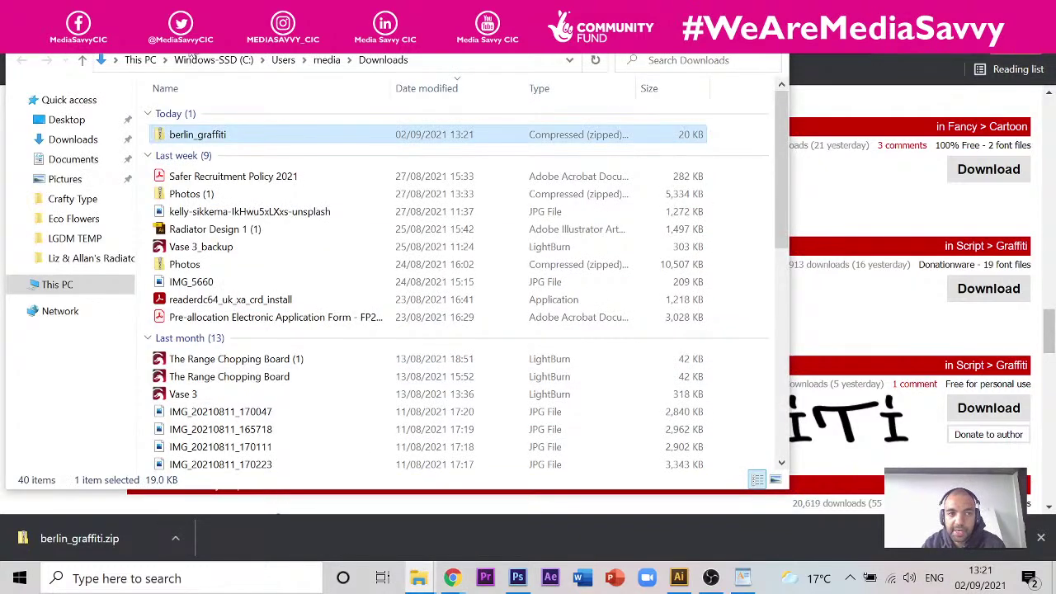
{"action": "double_click", "coordinate": [179, 136]}
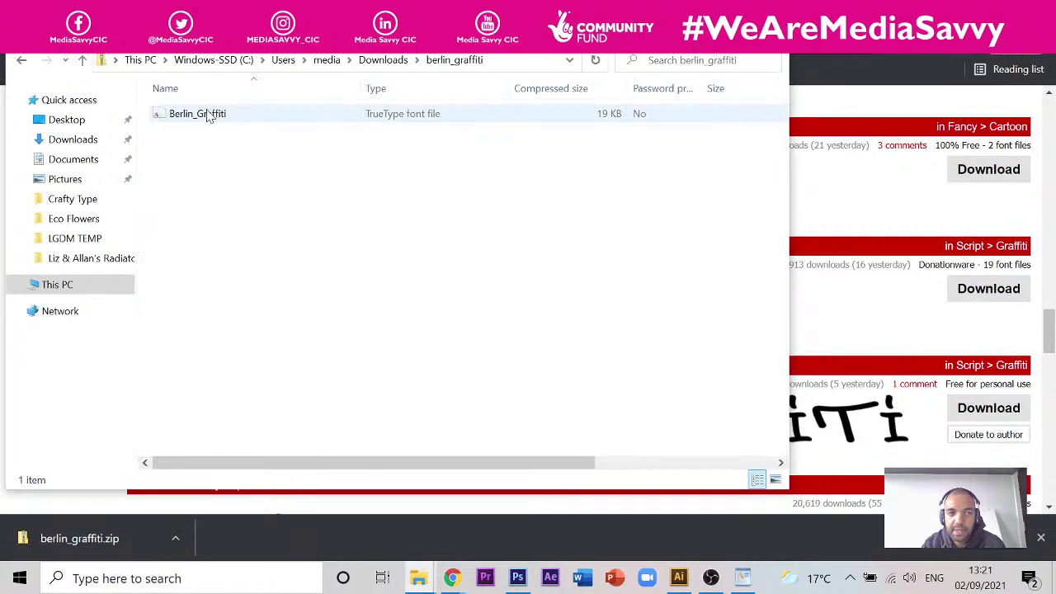
- Copy the Berlin_Graffiti TrueType font file from the opened archive
{"action": "left_click", "coordinate": [209, 115]}
{"action": "right_click", "coordinate": [208, 116]}
{"action": "left_click", "coordinate": [241, 163]}
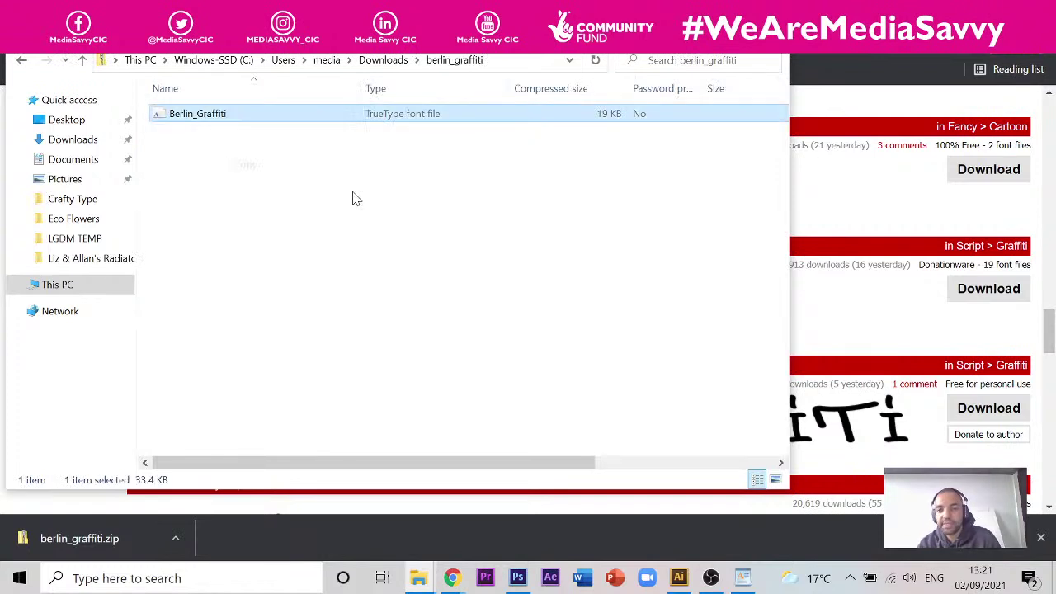
{"action": "left_click", "coordinate": [424, 198]}
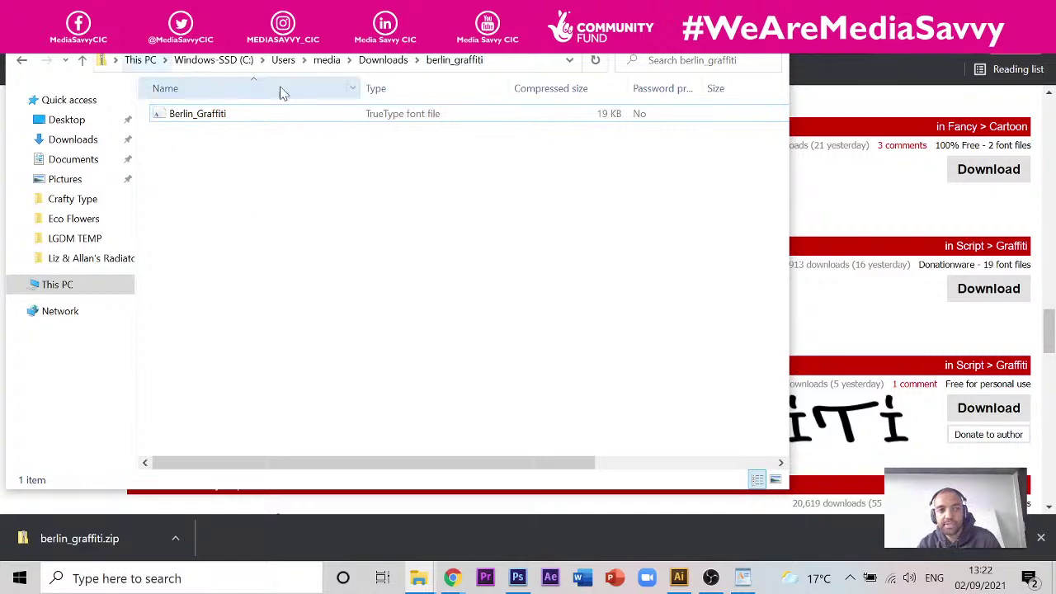
- Return to the Downloads folder, then reopen the berlin_graffiti archive and select its font file
{"action": "left_click", "coordinate": [381, 61]}
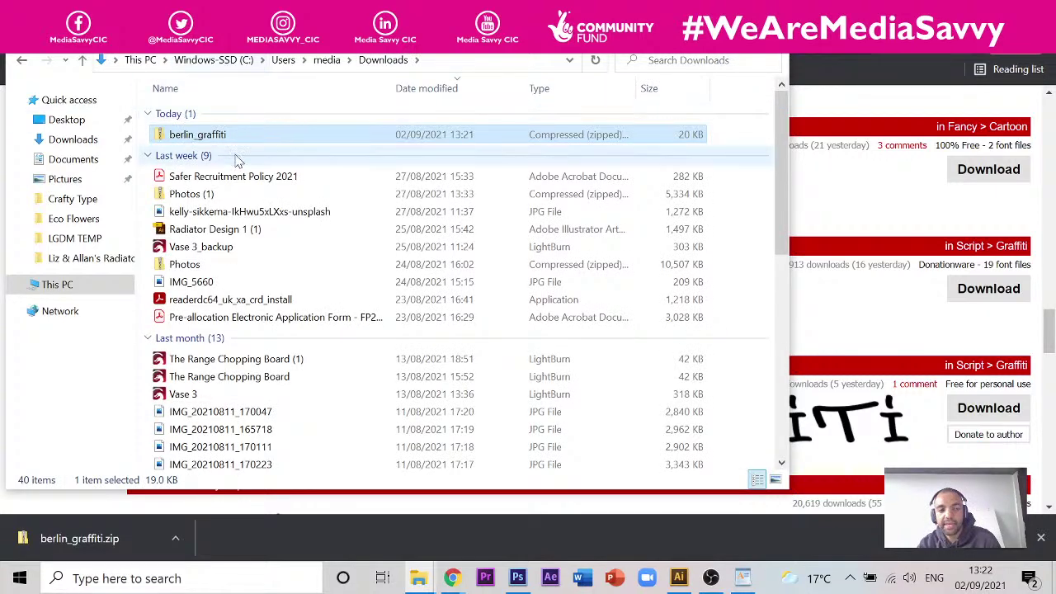
{"action": "double_click", "coordinate": [218, 136]}
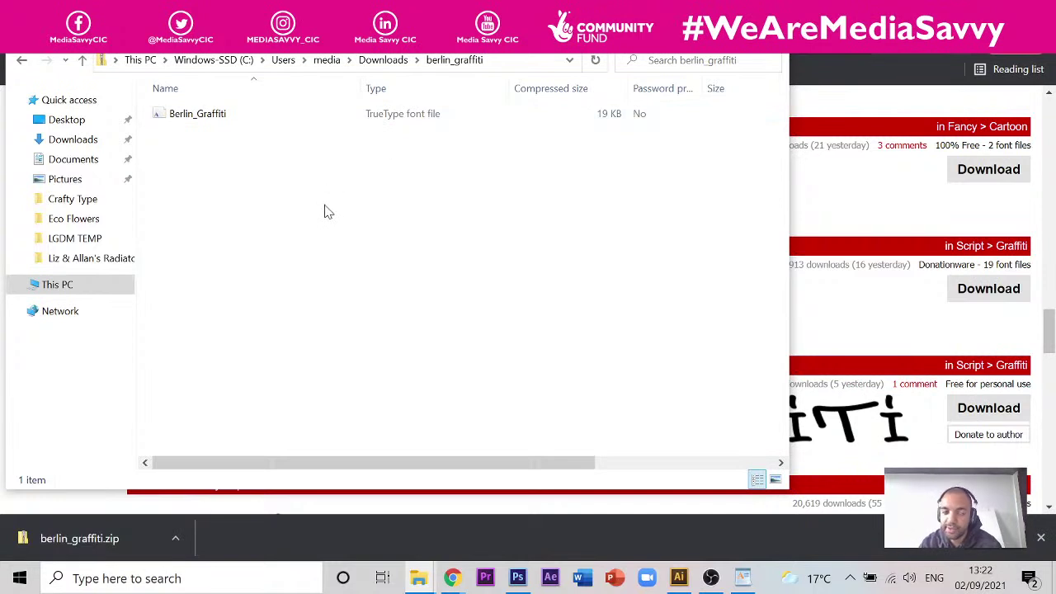
{"action": "left_click", "coordinate": [262, 113]}
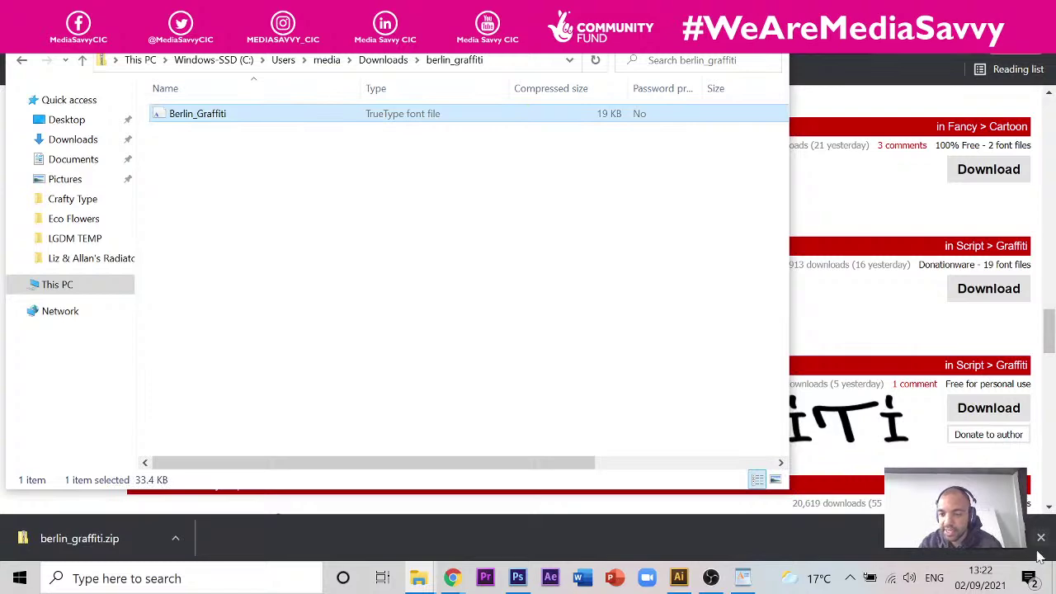
- Paste the copied Berlin_Graffiti font file onto the desktop
{"action": "left_click", "coordinate": [1053, 577]}
{"action": "right_click", "coordinate": [580, 267]}
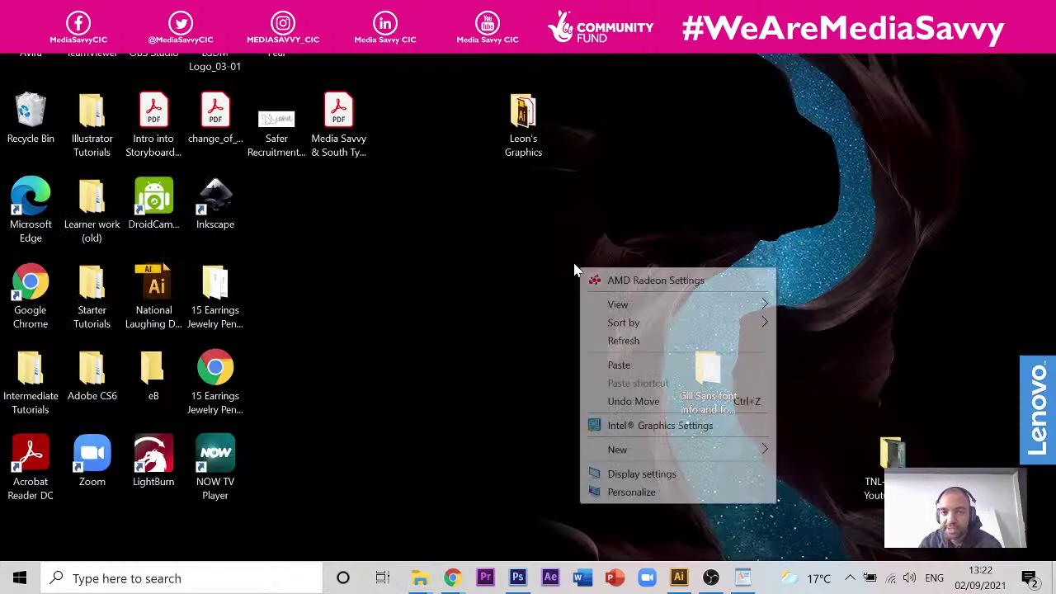
{"action": "left_click", "coordinate": [619, 365]}
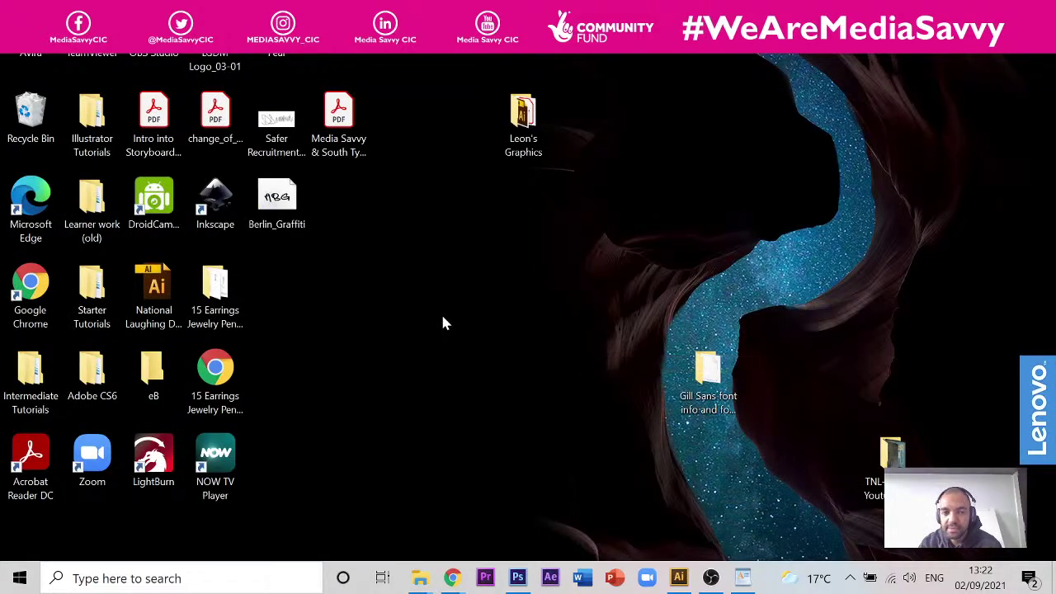
- Install the Berlin_Graffiti font from its file on the desktop
{"action": "left_click_drag", "start_coordinate": [428, 298], "coordinate": [299, 245]}
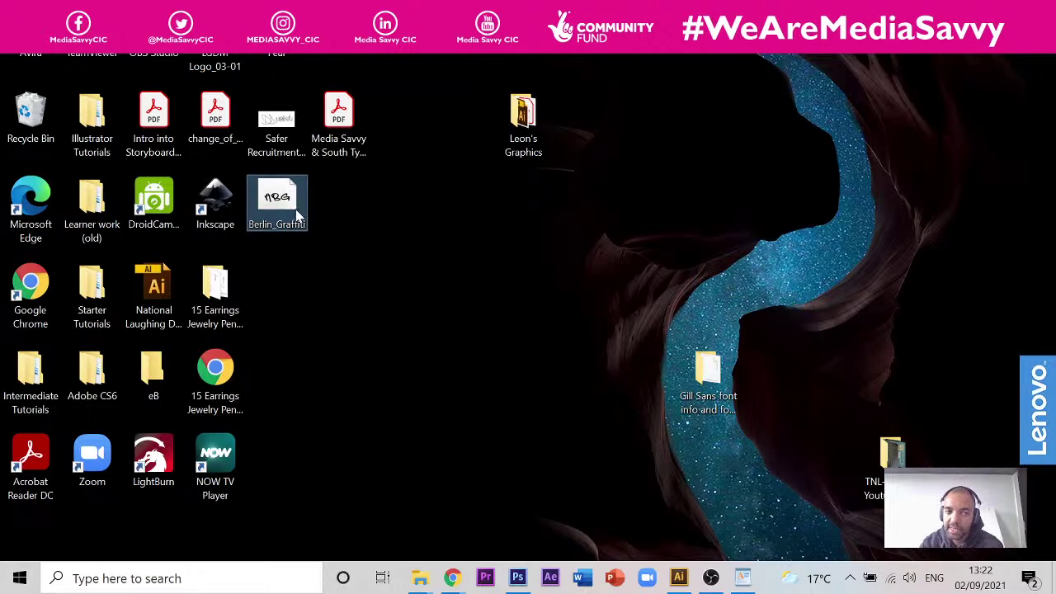
{"action": "right_click", "coordinate": [298, 215]}
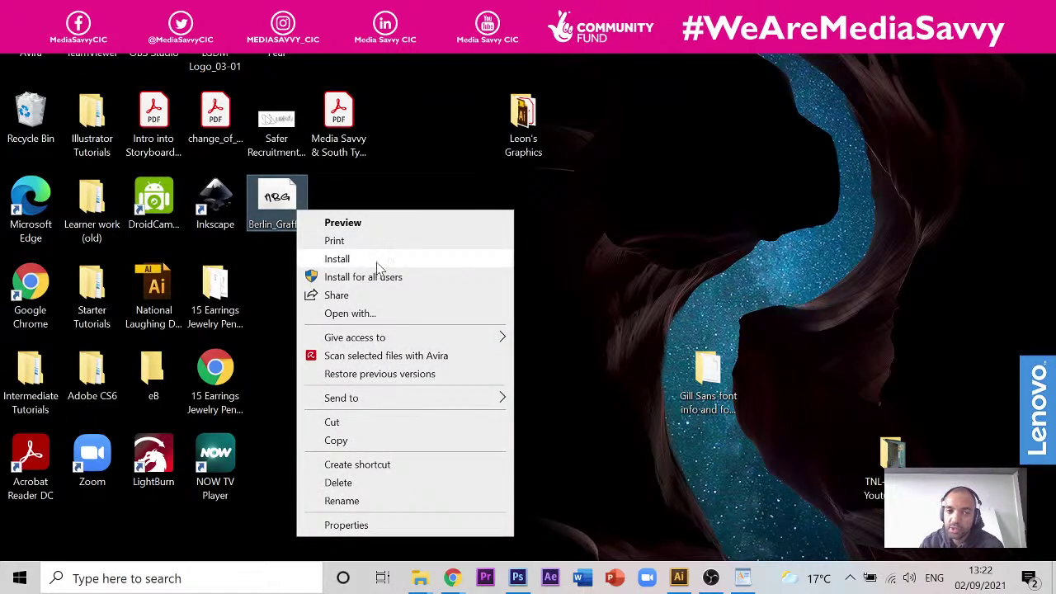
{"action": "left_click", "coordinate": [377, 262]}
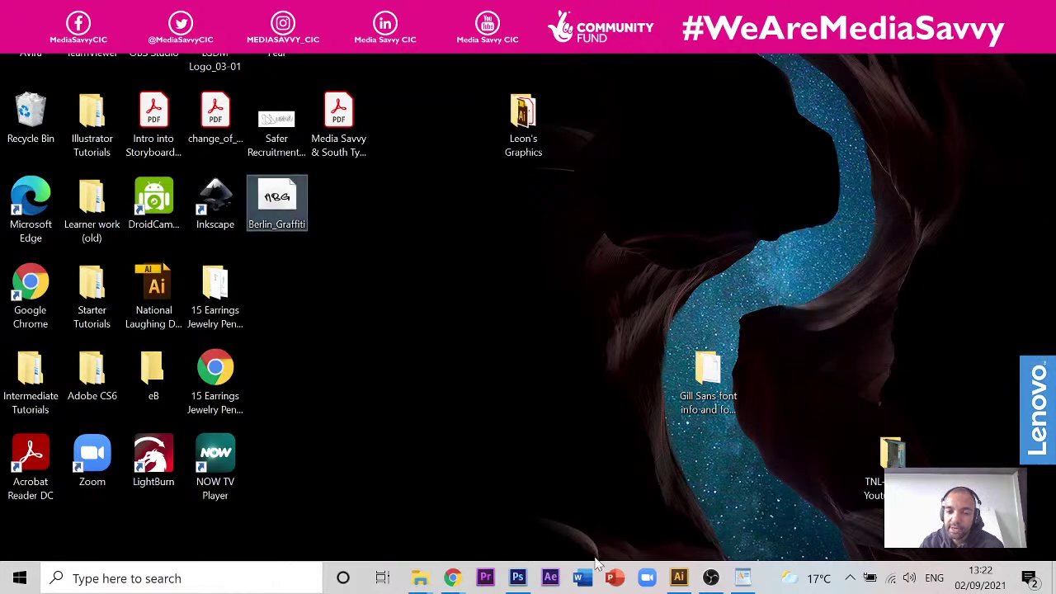
- Switch to the WordPad document and paste a copy of the Broadway sentence "Hello everyone, welcome to Crafty Type!" below the original
{"action": "mouse_move", "coordinate": [721, 581]}
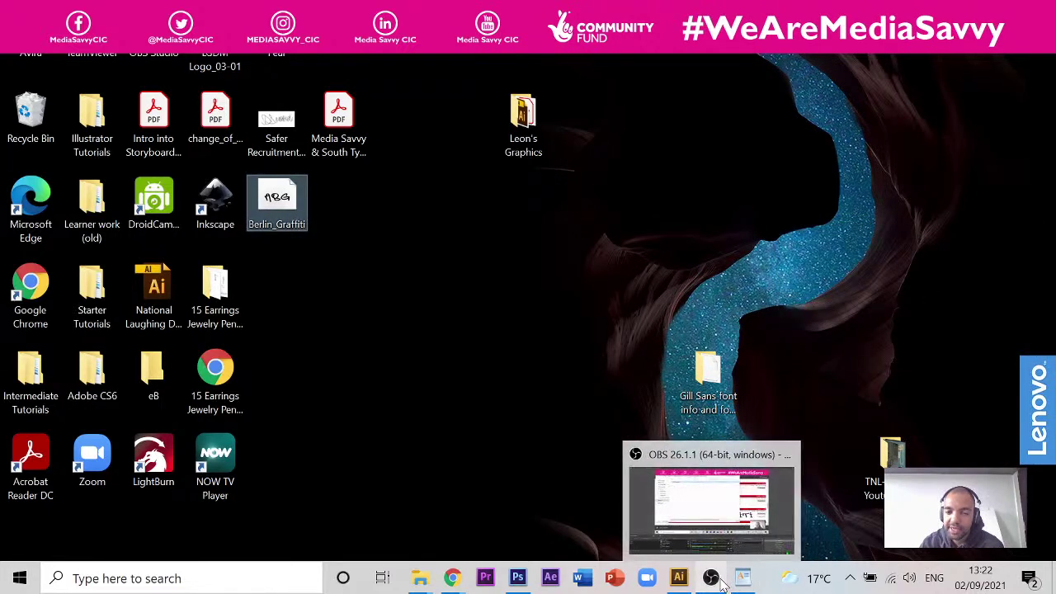
{"action": "left_click", "coordinate": [744, 579]}
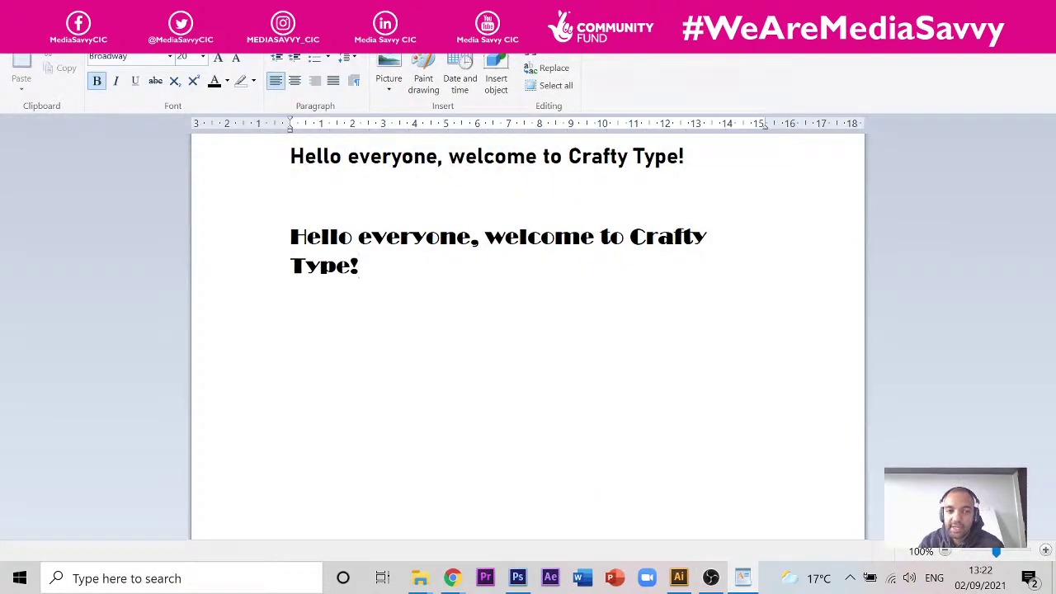
{"action": "double_click", "coordinate": [277, 244]}
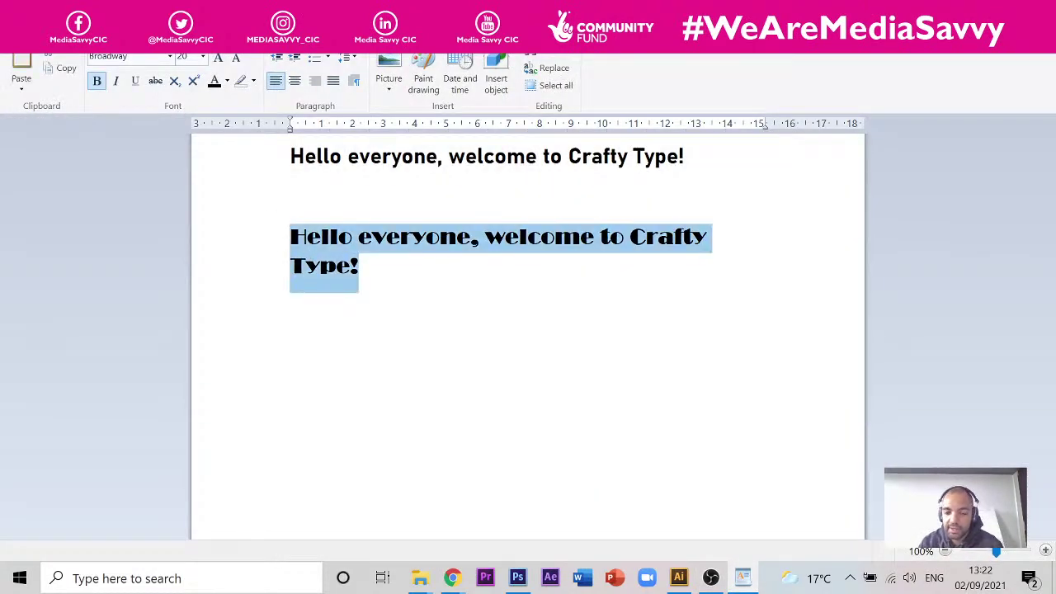
{"action": "left_click", "coordinate": [359, 264]}
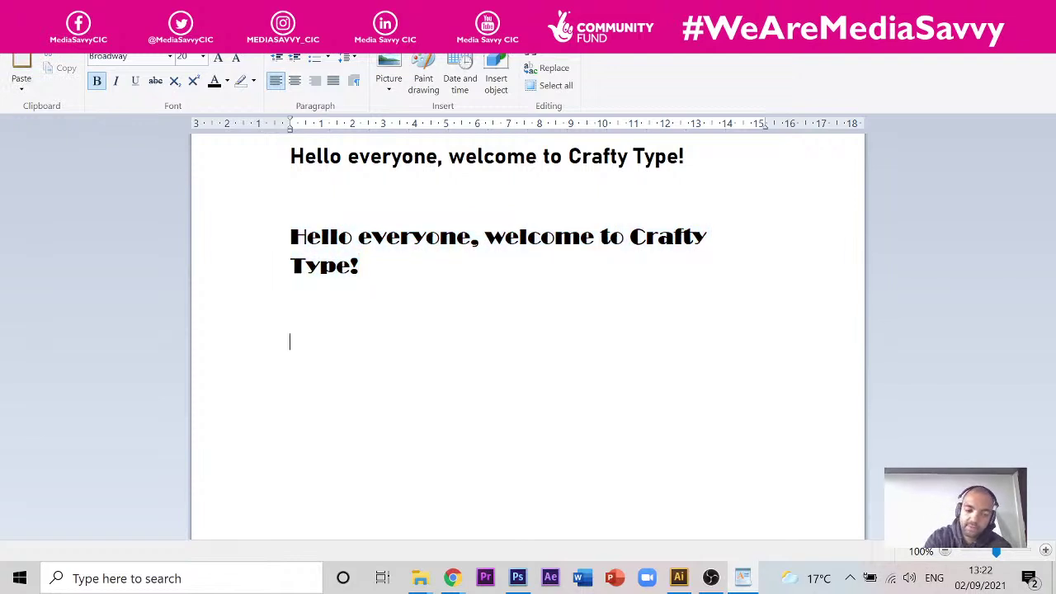
{"action": "key", "text": "ctrl+v"}
- Set the font of the third "Hello everyone, welcome to Crafty Type!" sentence to Berlin Graffiti
{"action": "left_click", "coordinate": [293, 346], "text": "shift"}
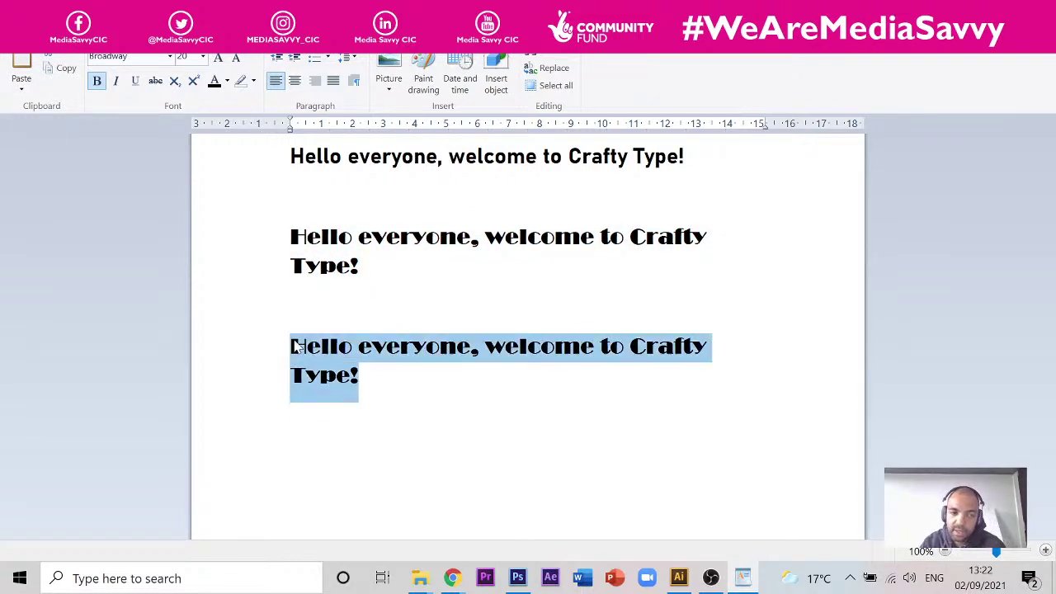
{"action": "left_click", "coordinate": [169, 56]}
{"action": "left_click", "coordinate": [170, 56]}
{"action": "left_click", "coordinate": [170, 56]}
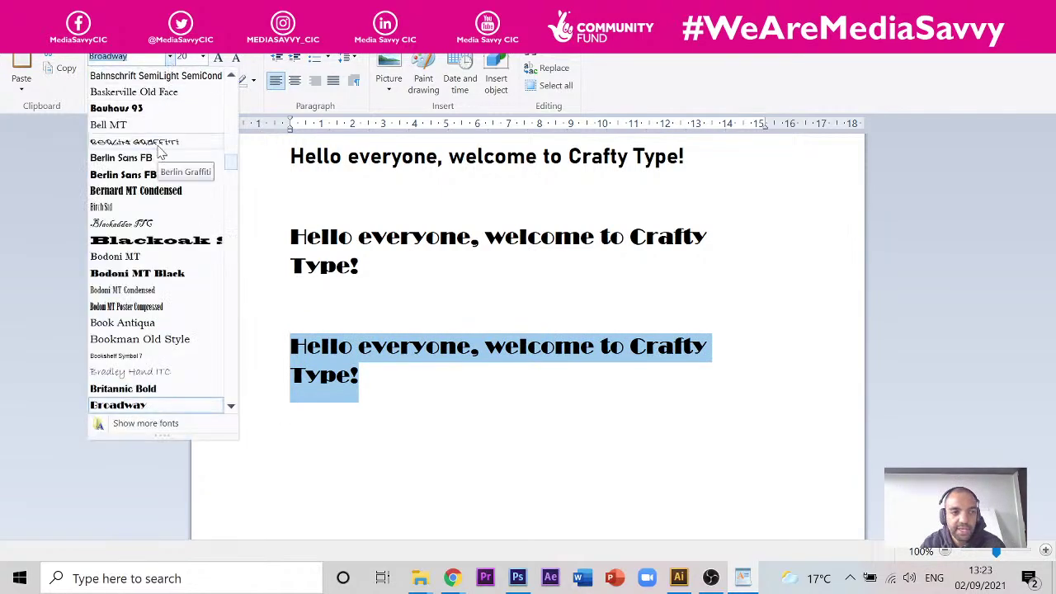
{"action": "left_click", "coordinate": [159, 145]}
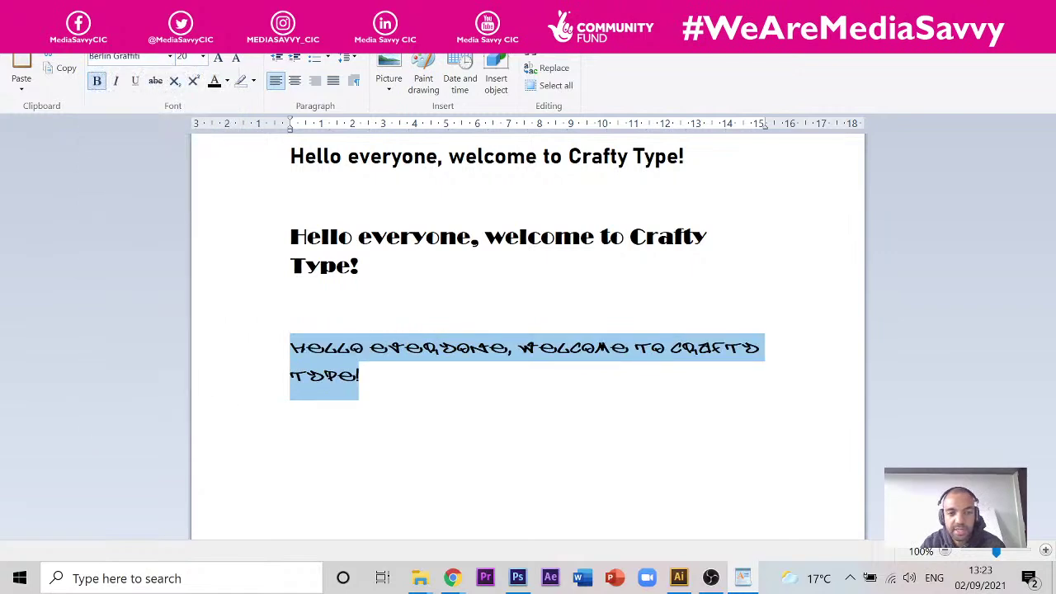
{"action": "left_click", "coordinate": [361, 375]}
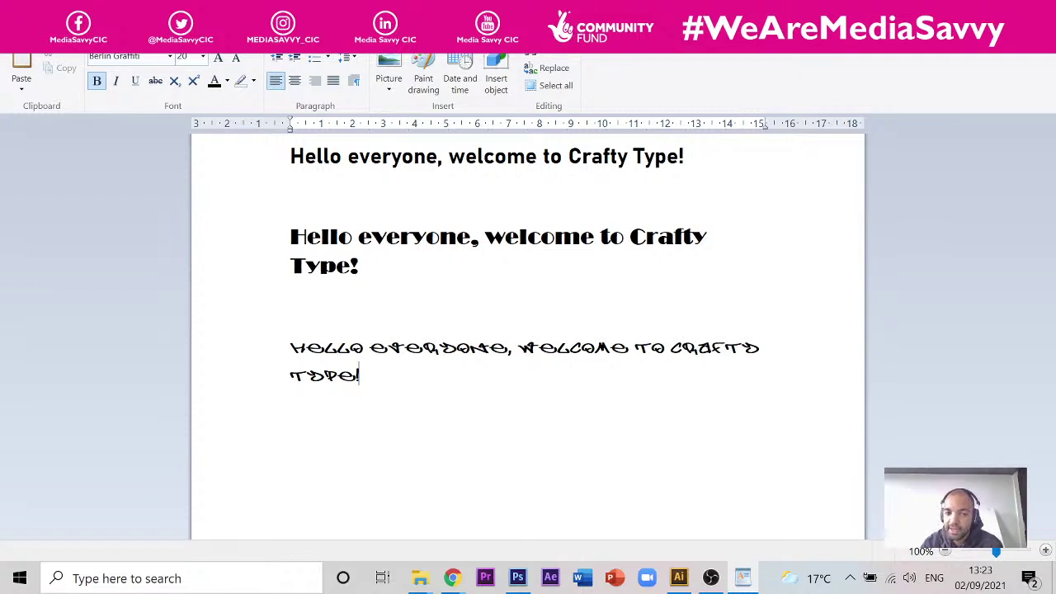
{"action": "left_click_drag", "start_coordinate": [306, 347], "coordinate": [338, 347]}
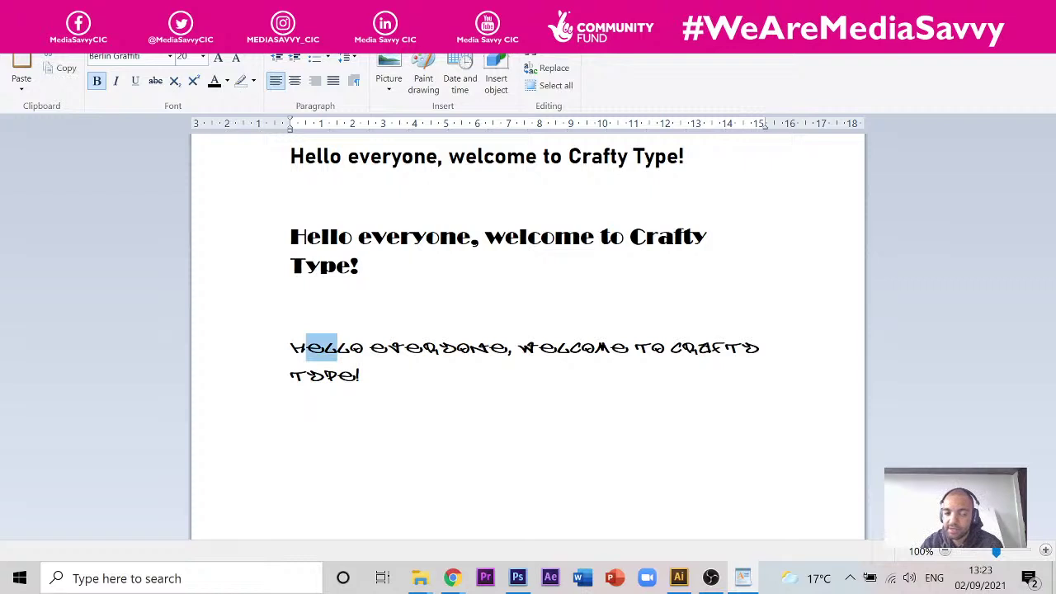
{"action": "left_click", "coordinate": [360, 375]}
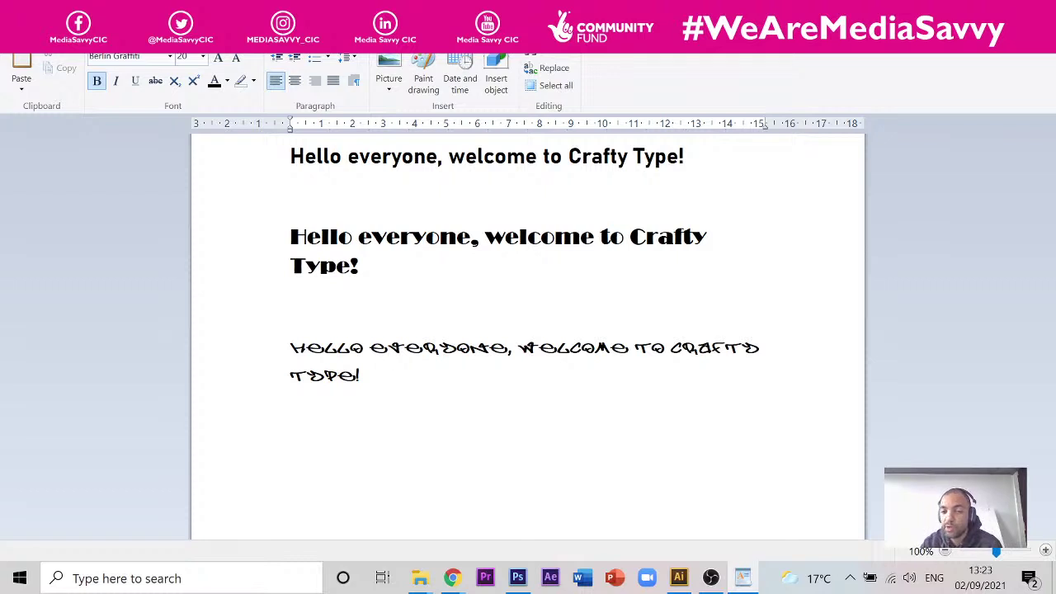
{"action": "triple_click", "coordinate": [387, 347]}
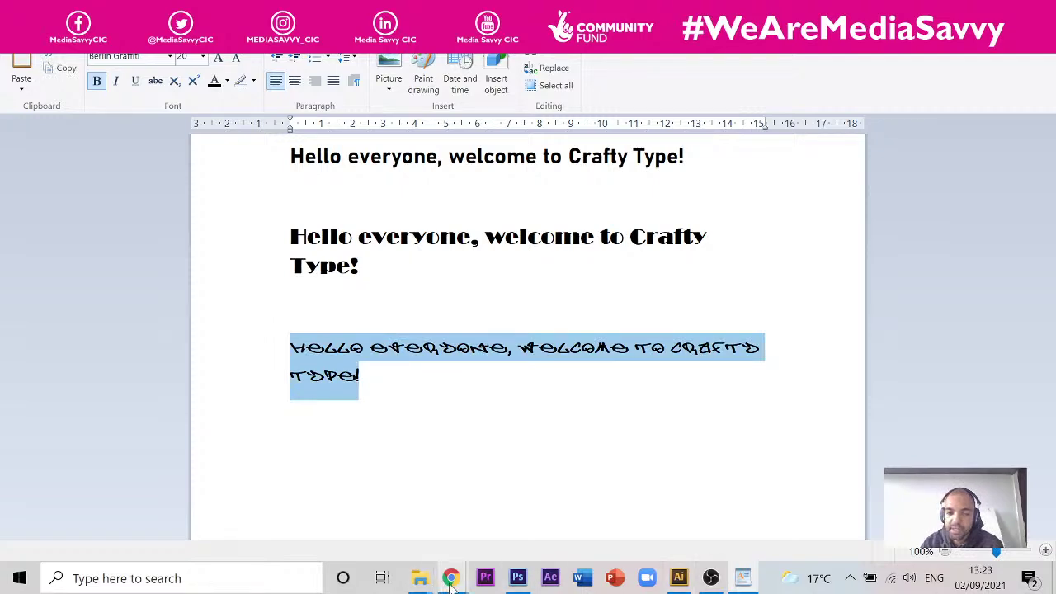
- Switch to the Crafty Type | TASTER presentation in Chrome and leave its slideshow for the editing view
{"action": "mouse_move", "coordinate": [452, 577]}
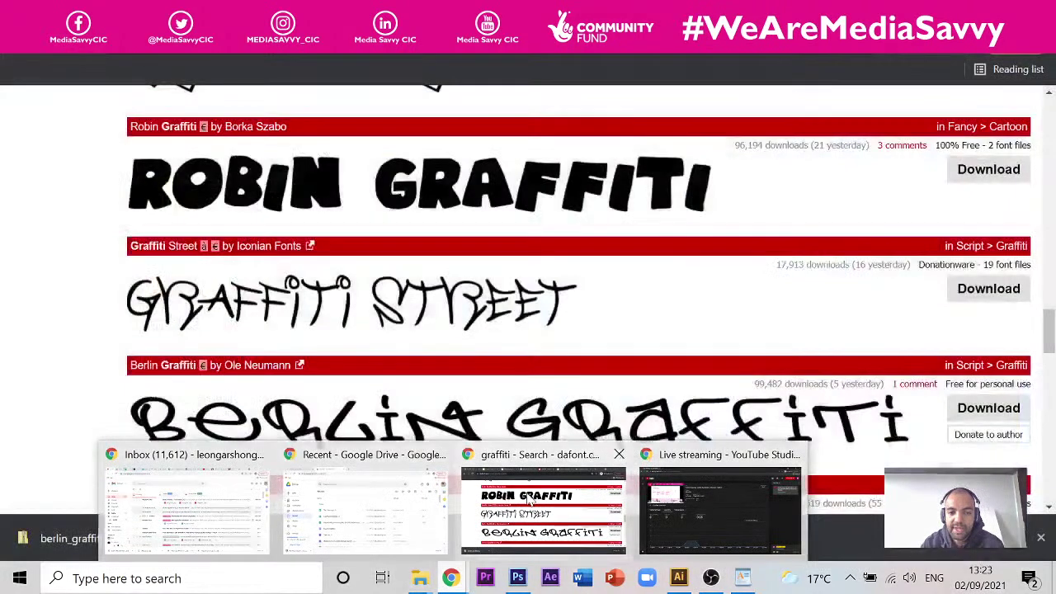
{"action": "left_click", "coordinate": [529, 501]}
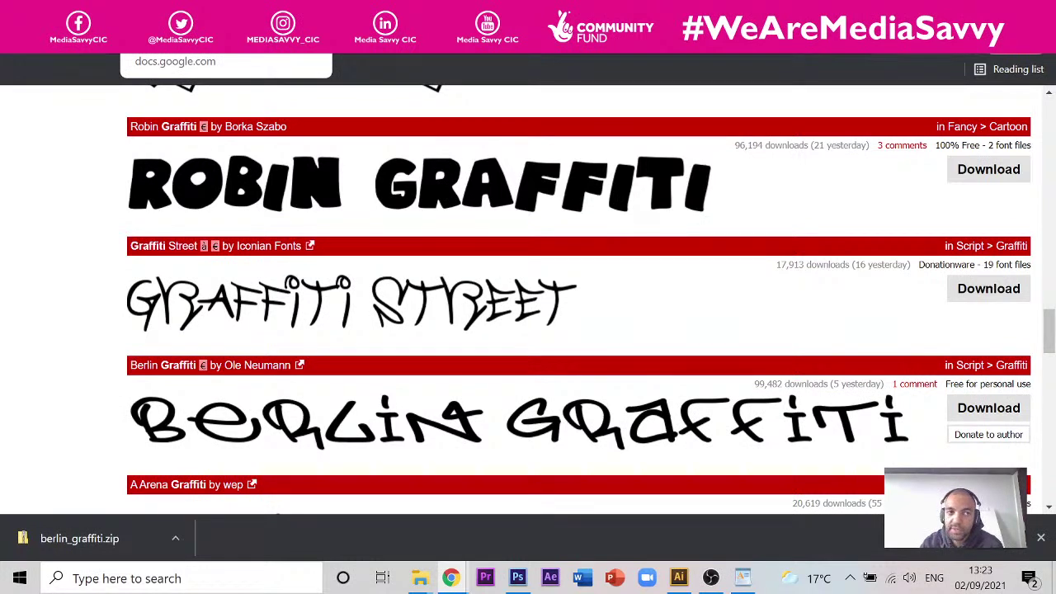
{"action": "left_click", "coordinate": [181, 39]}
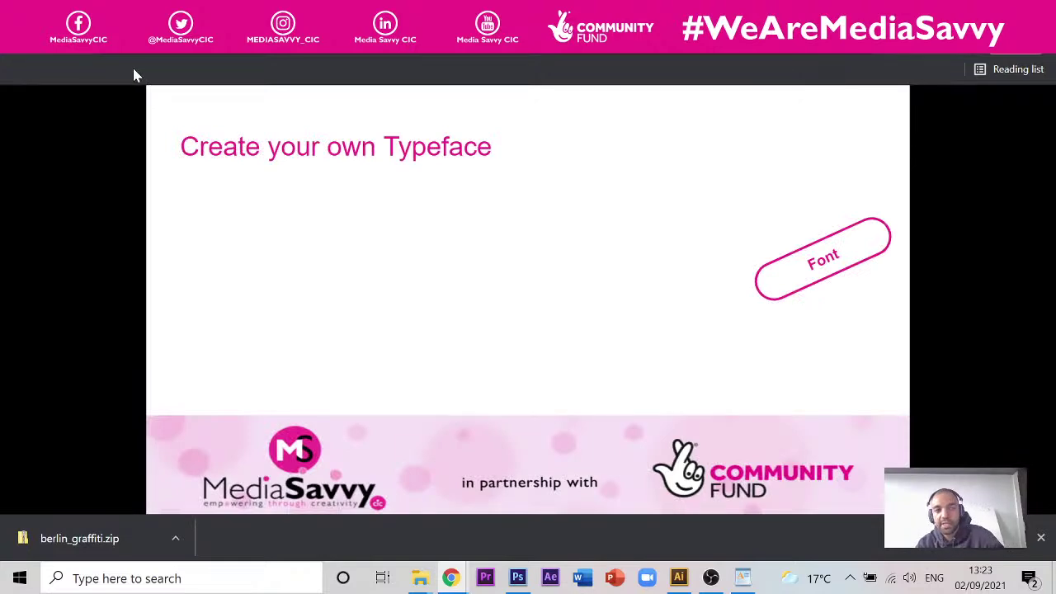
{"action": "key", "text": "Escape"}
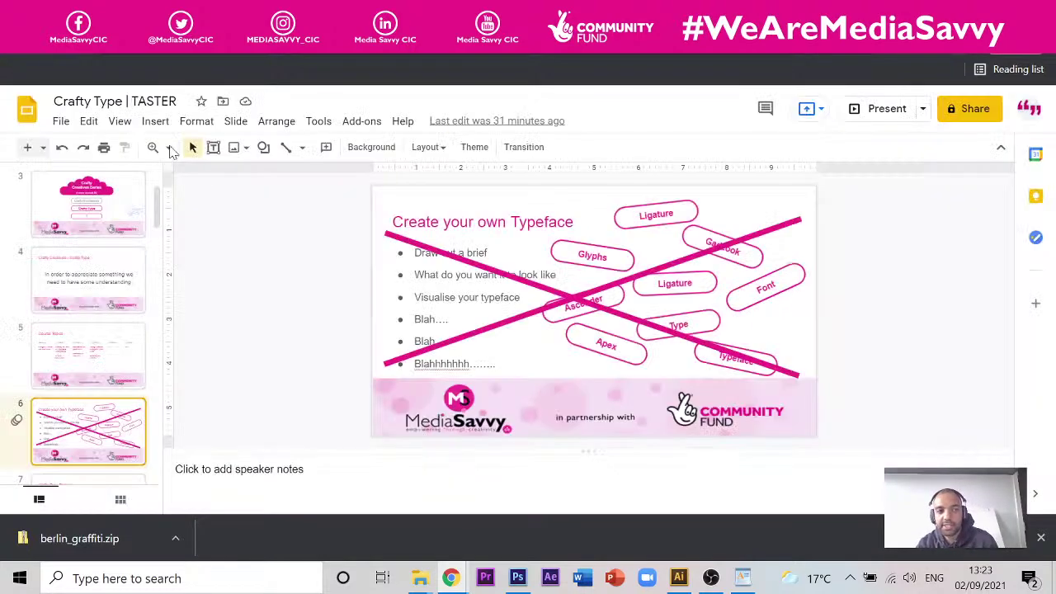
- Look through the slide thumbnails of the deck and return to slide 6, "Create your own Typeface"
{"action": "left_click", "coordinate": [114, 231]}
{"action": "scroll", "coordinate": [159, 216], "scroll_direction": "up", "scroll_amount": 1}
{"action": "left_click_drag", "start_coordinate": [159, 216], "coordinate": [163, 404]}
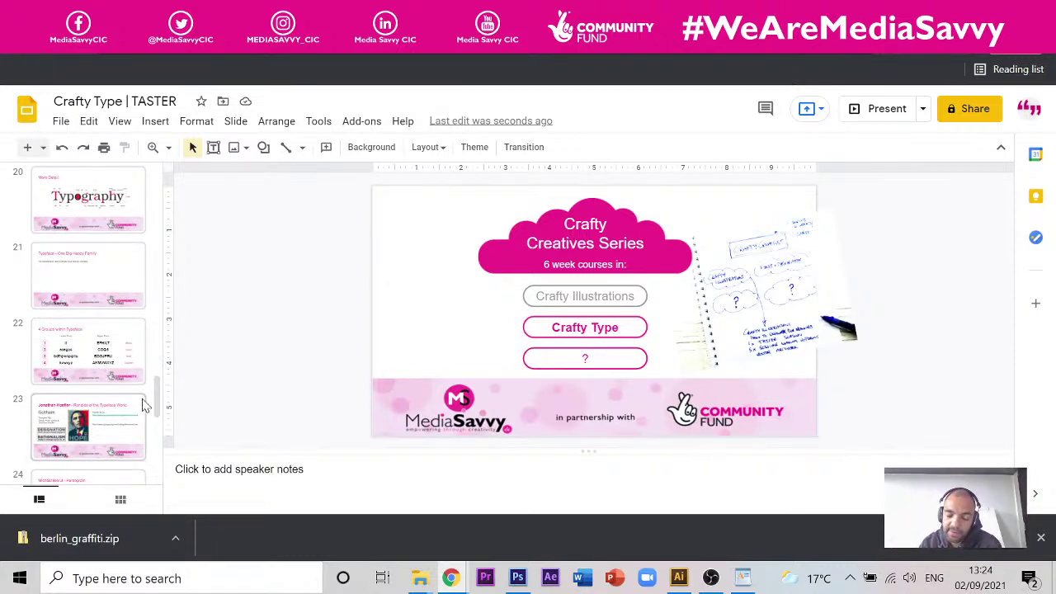
{"action": "scroll", "coordinate": [158, 402], "scroll_direction": "up", "scroll_amount": 2}
{"action": "left_click_drag", "start_coordinate": [162, 404], "coordinate": [162, 386]}
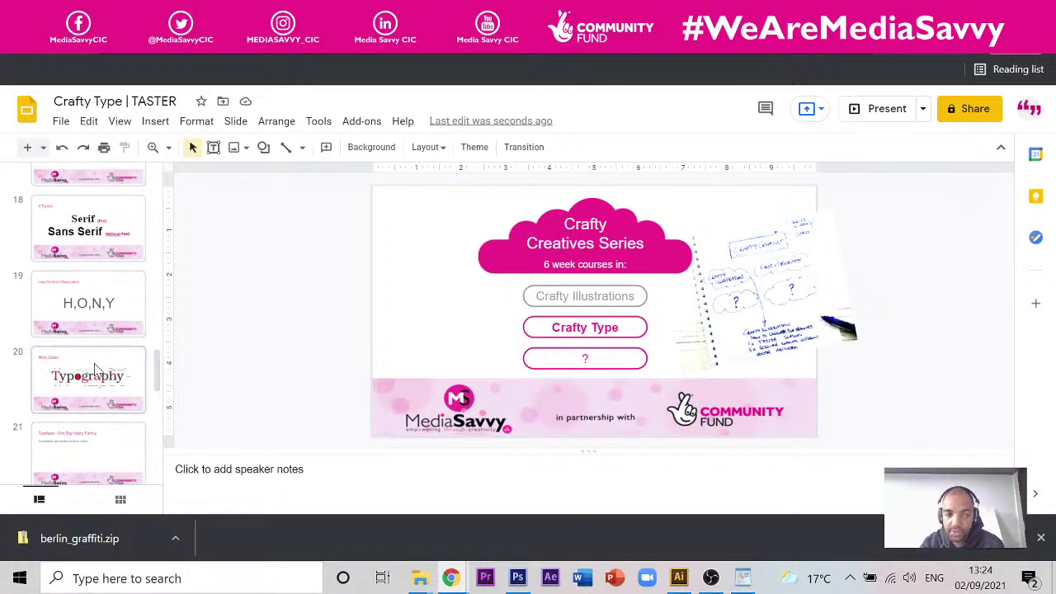
{"action": "left_click_drag", "start_coordinate": [159, 384], "coordinate": [146, 262]}
{"action": "left_click", "coordinate": [108, 201]}
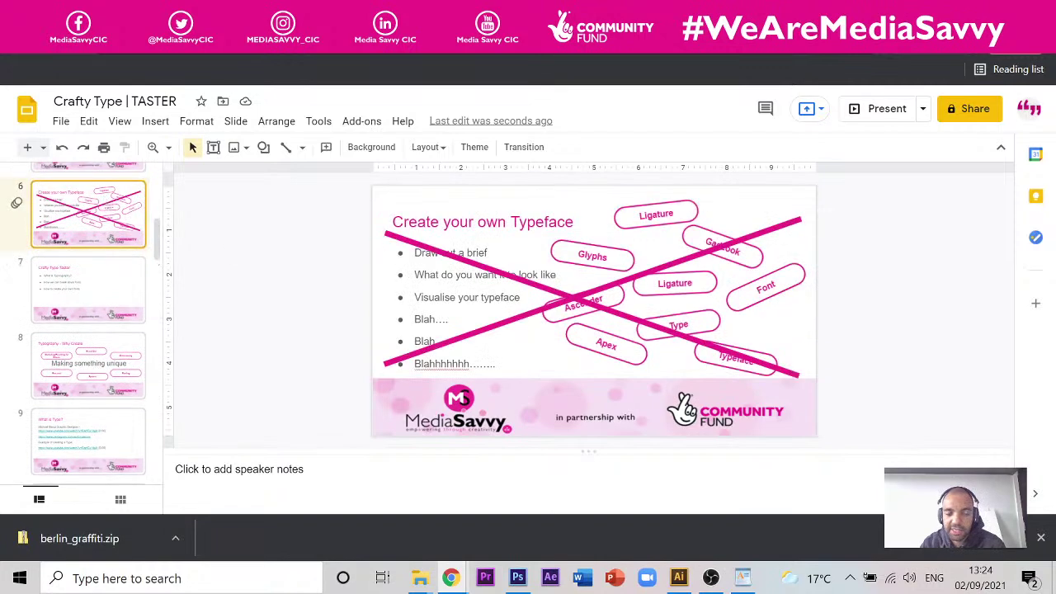
- Present the "Create your own Typeface" slide and reveal its first three bullet points, up to "Visualise your typeface"
{"action": "left_click", "coordinate": [884, 109]}
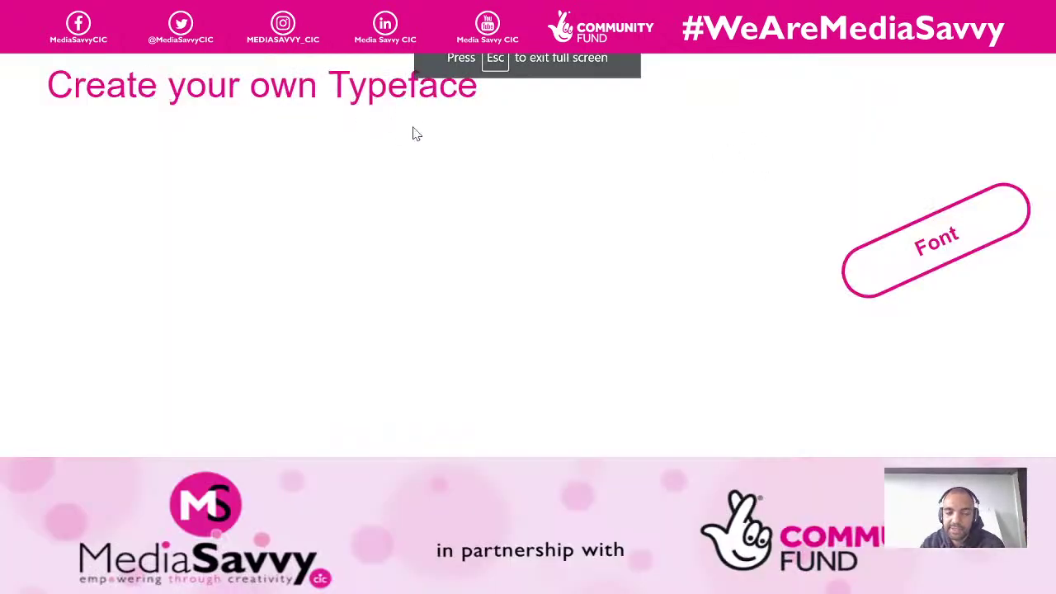
{"action": "left_click", "coordinate": [454, 179]}
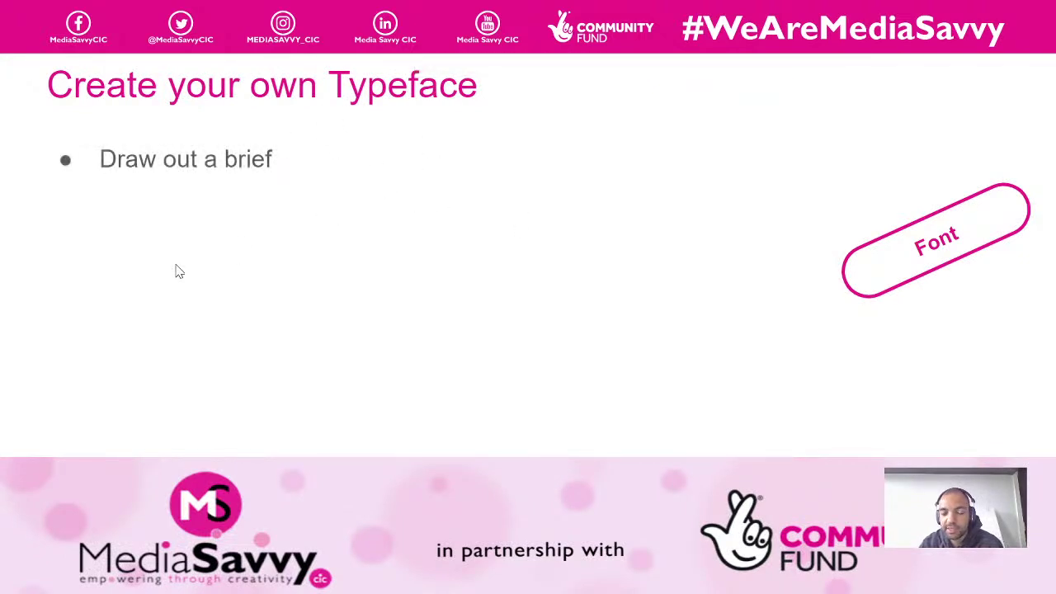
{"action": "left_click", "coordinate": [140, 179]}
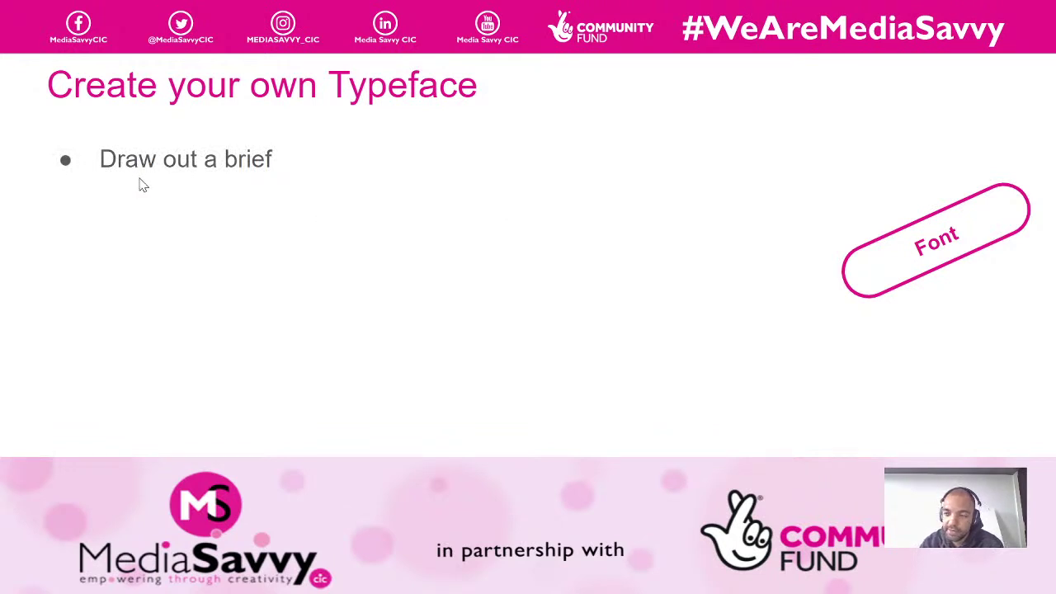
{"action": "left_click", "coordinate": [197, 201]}
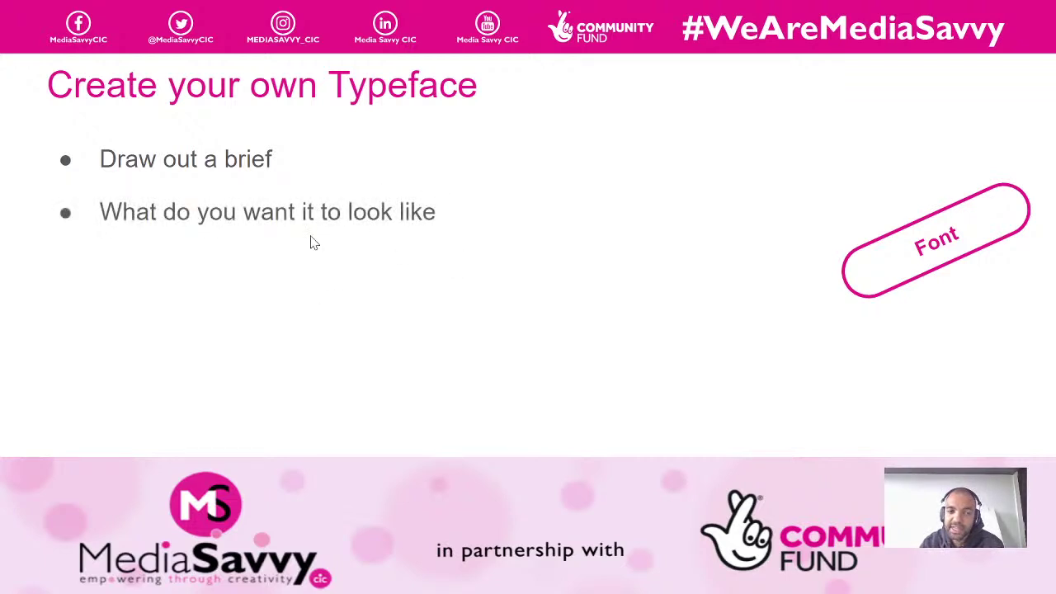
{"action": "left_click", "coordinate": [464, 256]}
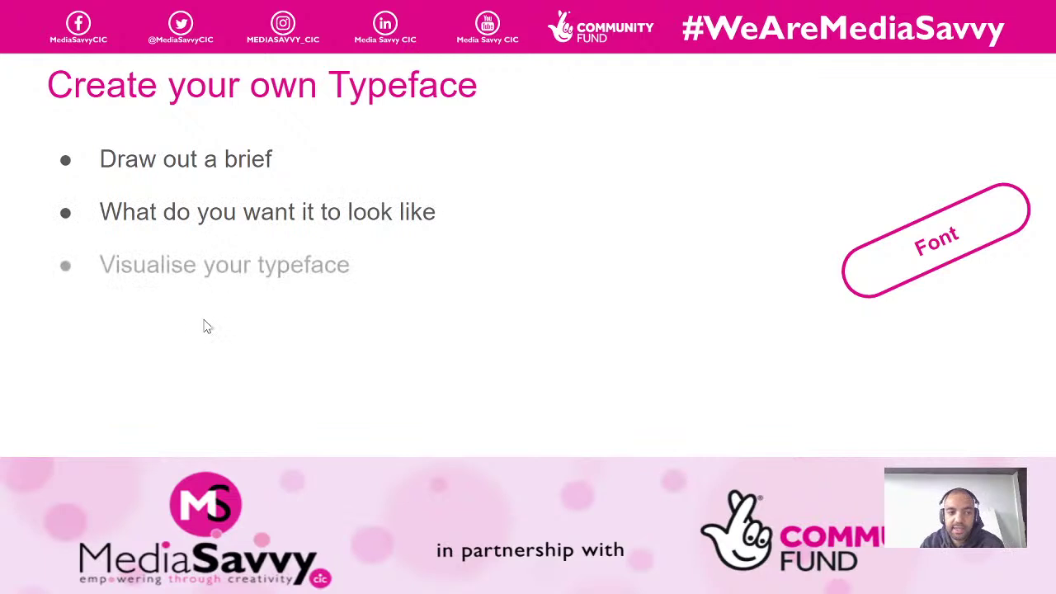
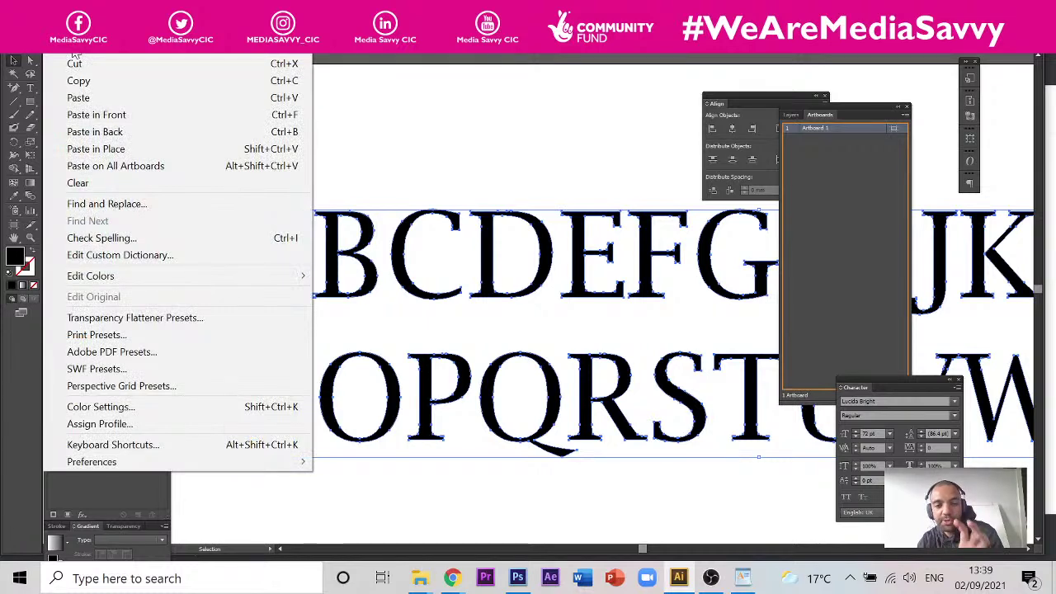
- Extend the base of the outlined letter A's right foot downward to match its thickened left foot
{"action": "left_click", "coordinate": [75, 54]}
{"action": "left_click", "coordinate": [233, 280]}
{"action": "left_click", "coordinate": [301, 344]}
{"action": "scroll", "coordinate": [292, 337], "scroll_direction": "up", "scroll_amount": 5}
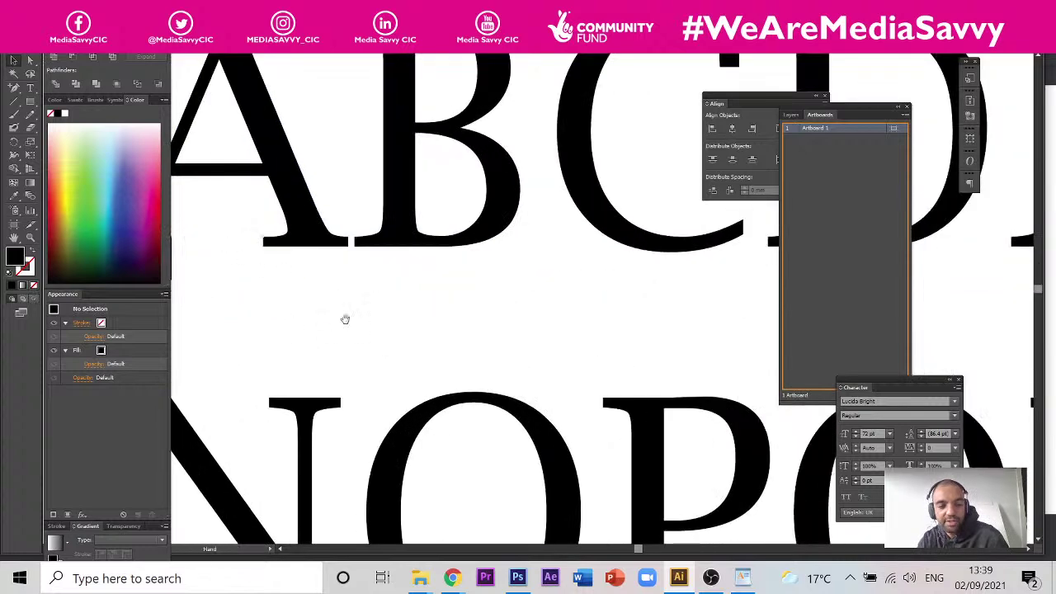
{"action": "left_click", "coordinate": [76, 54]}
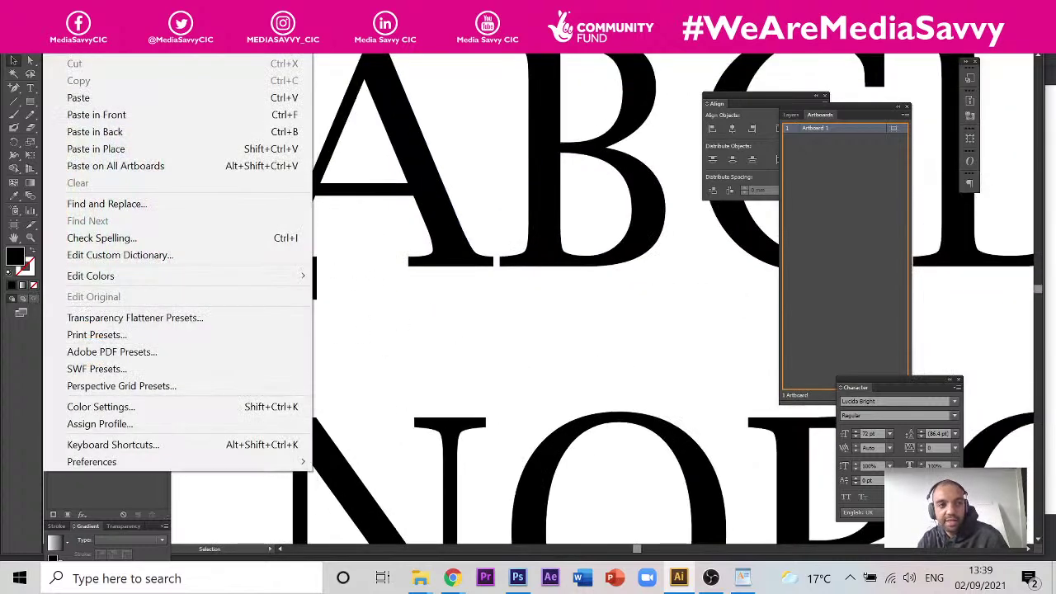
{"action": "left_click", "coordinate": [71, 55]}
- Use Direct Selection to pull the bottom edge of the outlined letter B down level with the A's thickened feet
{"action": "left_click", "coordinate": [512, 266]}
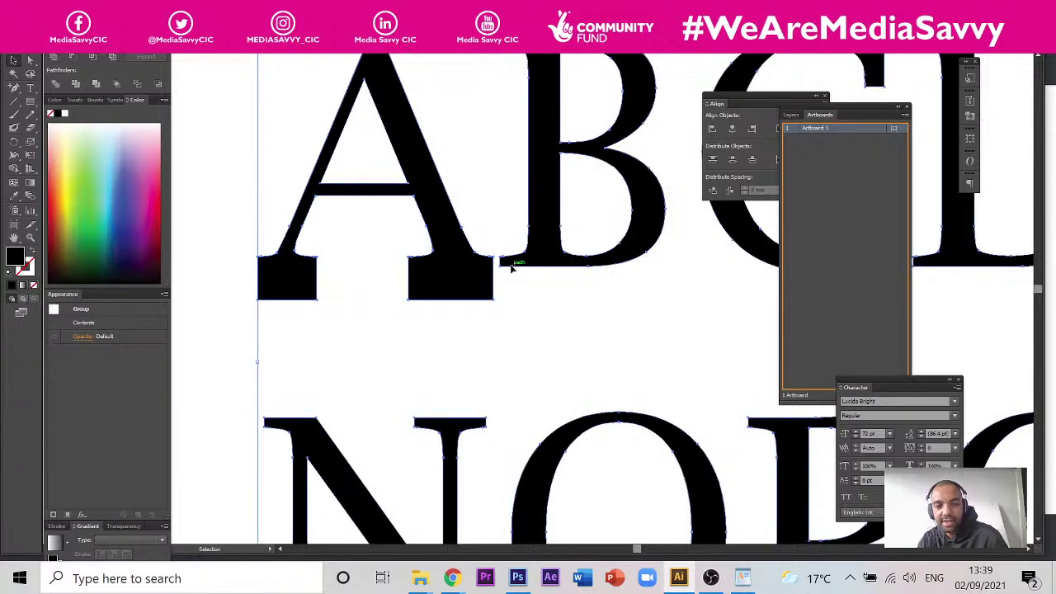
{"action": "key", "text": "a"}
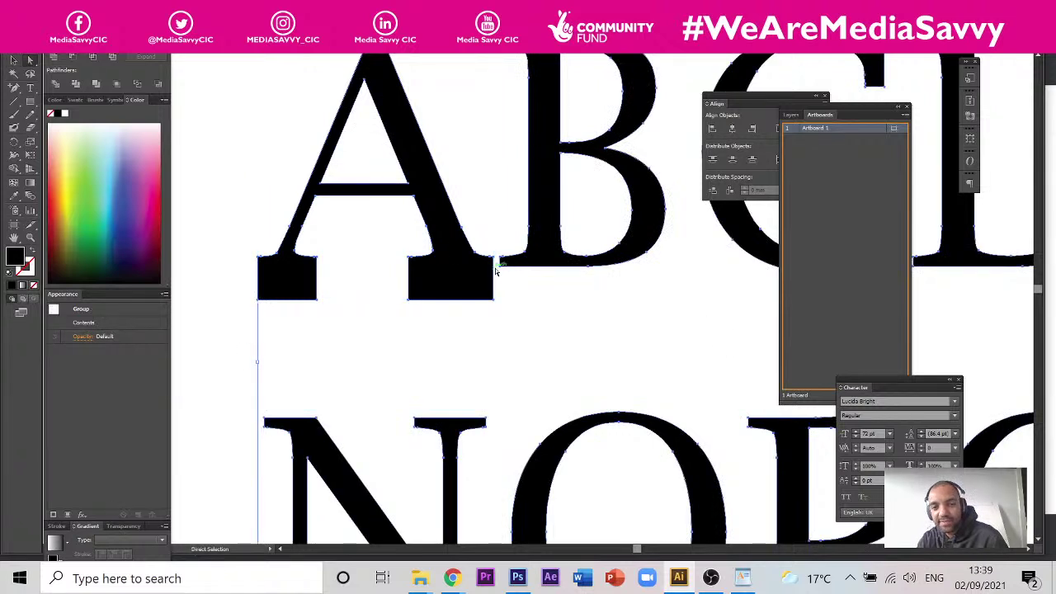
{"action": "left_click", "coordinate": [502, 266]}
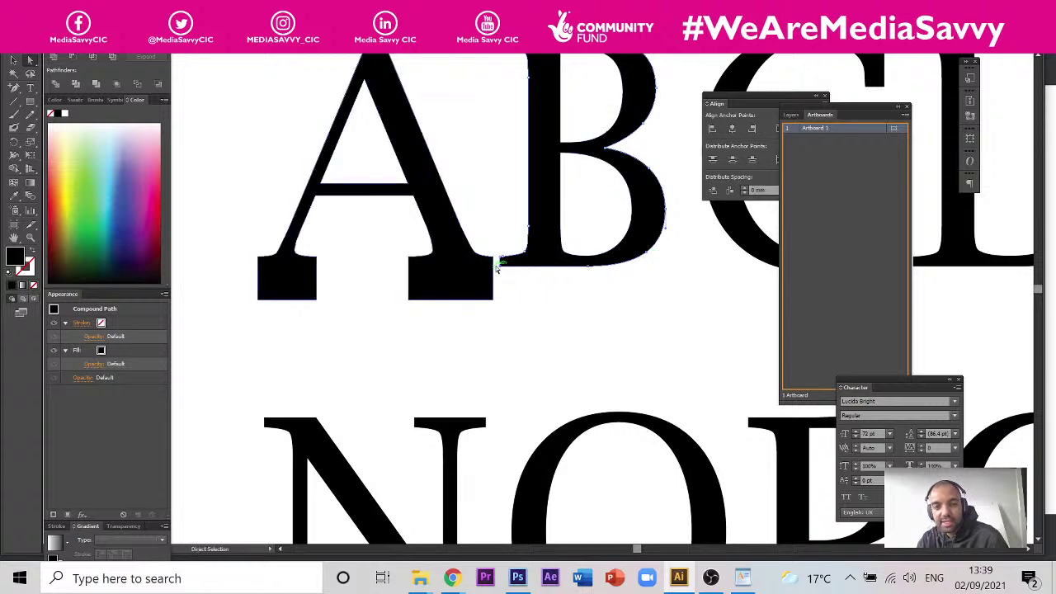
{"action": "left_click_drag", "start_coordinate": [499, 265], "coordinate": [500, 298]}
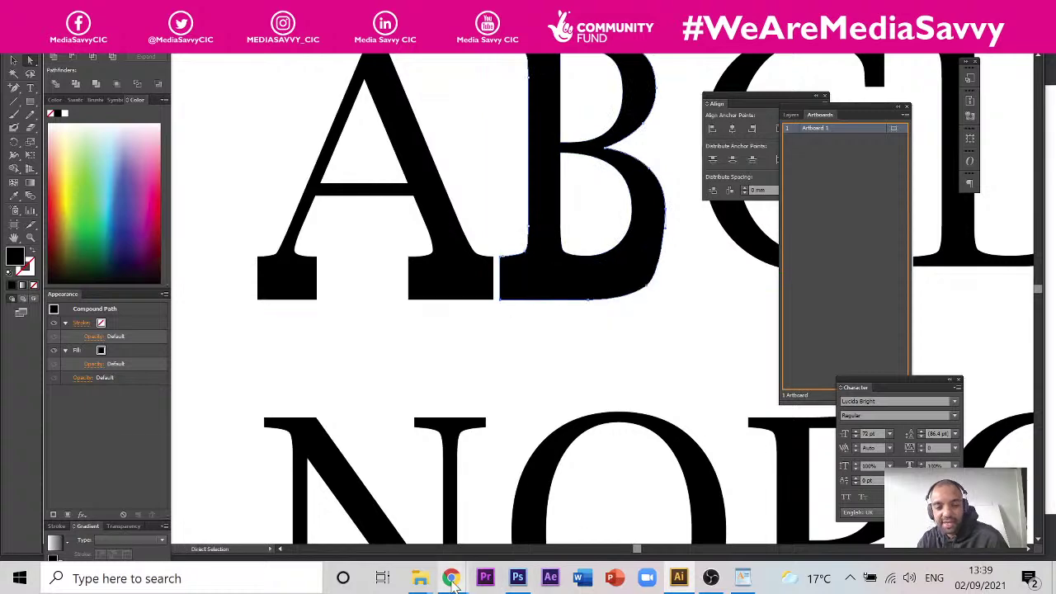
- Switch from the lettering artwork back to the Crafty Type | TASTER presentation in Chrome
{"action": "mouse_move", "coordinate": [452, 578]}
{"action": "mouse_move", "coordinate": [452, 529]}
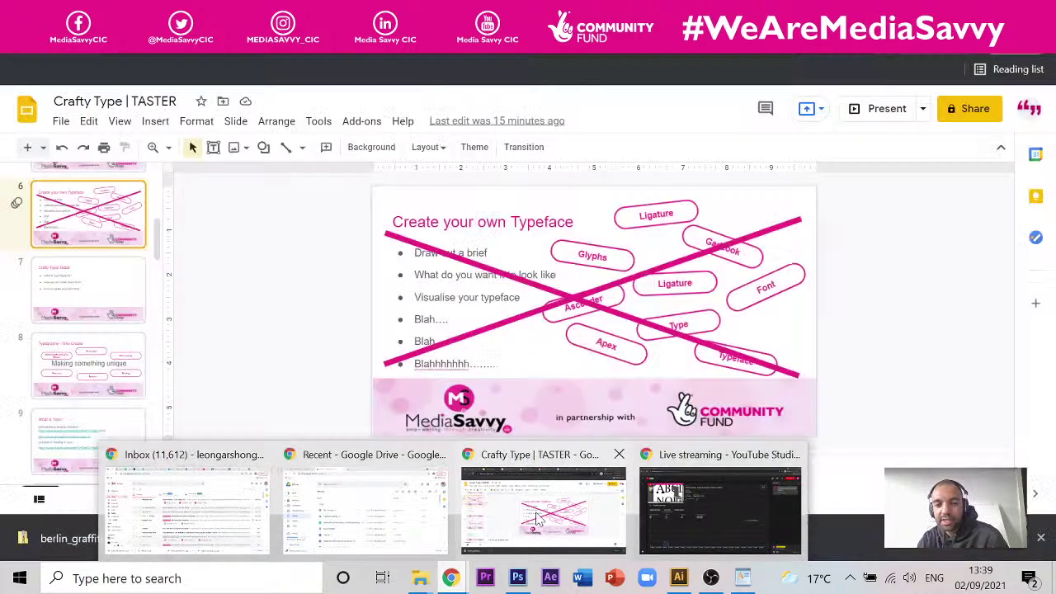
{"action": "left_click", "coordinate": [536, 518]}
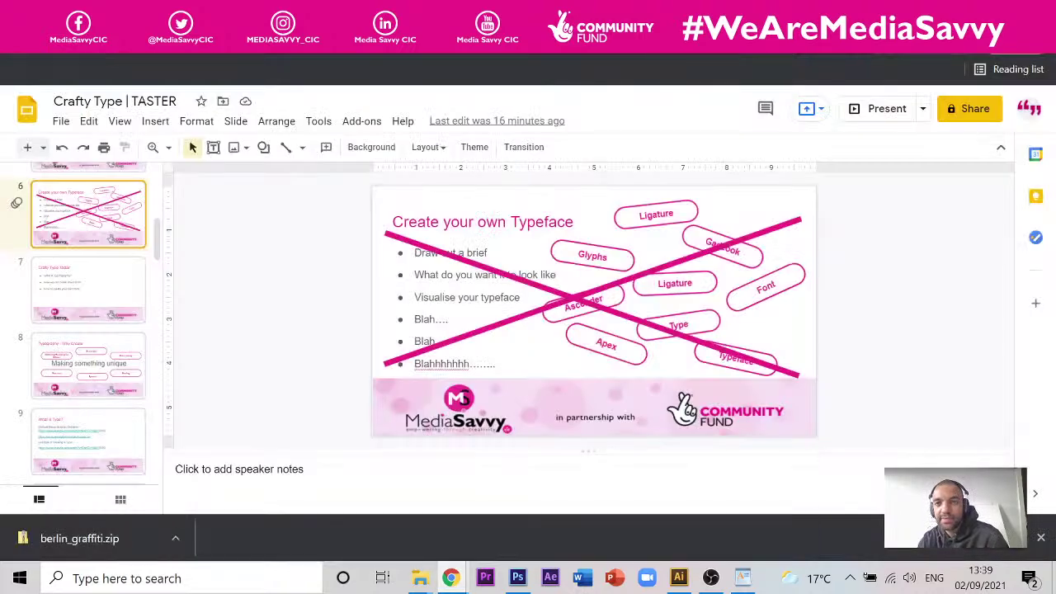
{"action": "key", "text": "ctrl+Tab"}
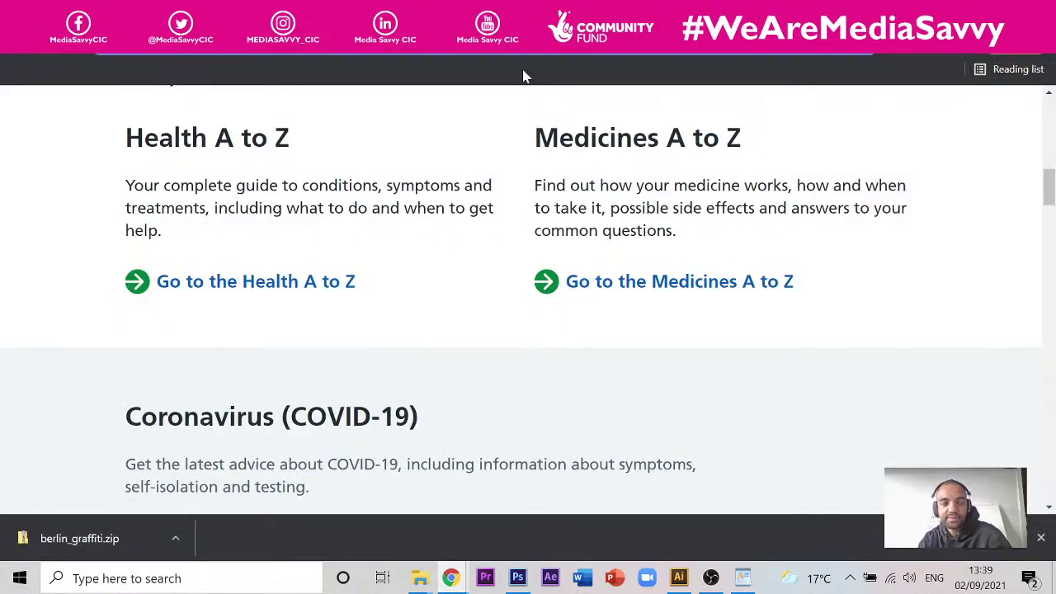
{"action": "type", "text": "Hoe"}
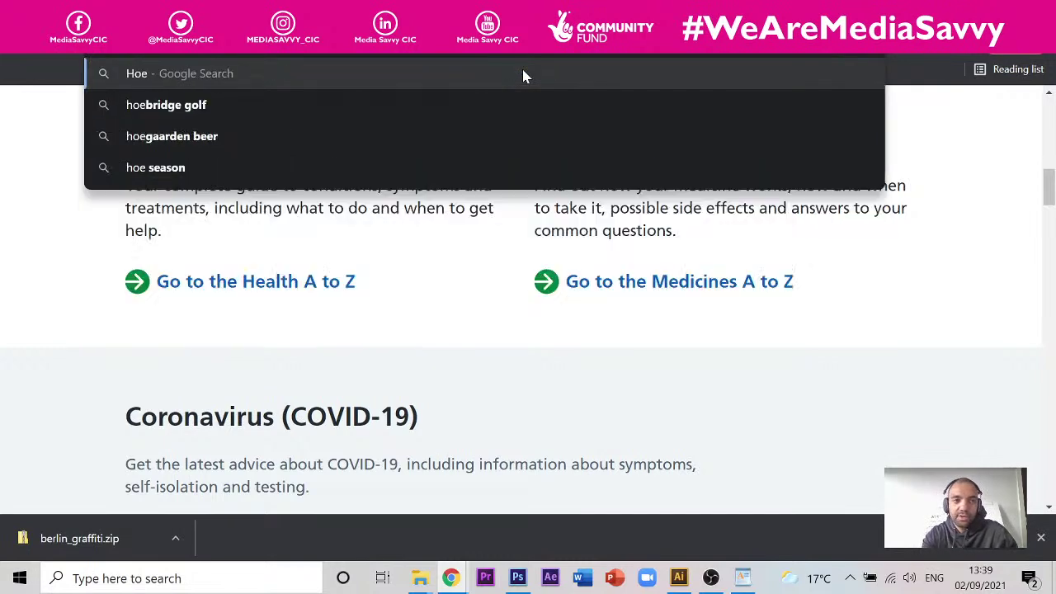
{"action": "key", "text": "BackSpace"}
{"action": "type", "text": "f"}
{"action": "key", "text": "BackSpace"}
{"action": "type", "text": "e"}
{"action": "key", "text": "BackSpace"}
{"action": "key", "text": "BackSpace"}
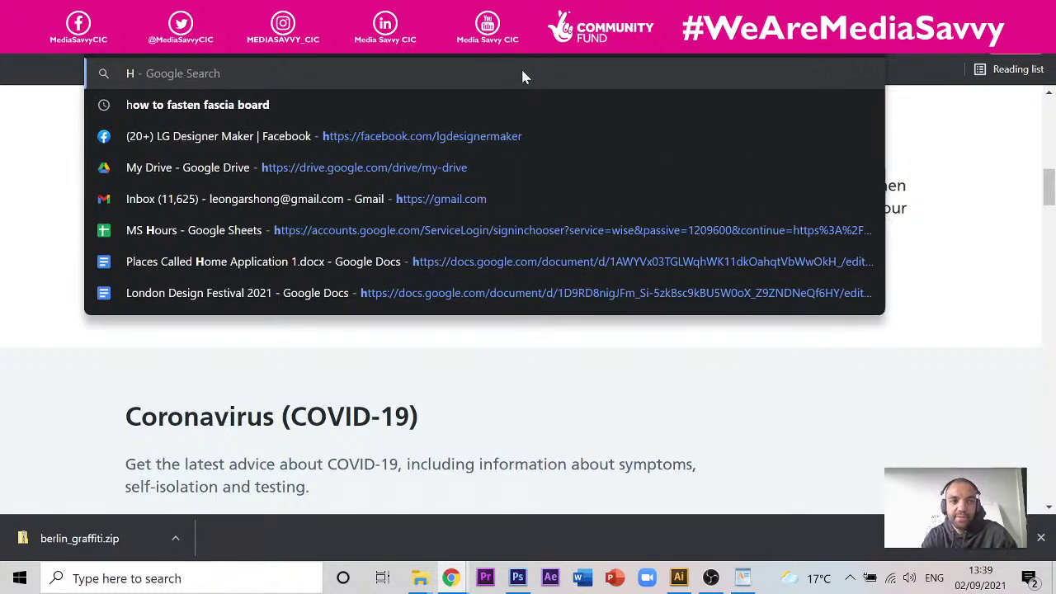
{"action": "key", "text": "ctrl+Tab"}
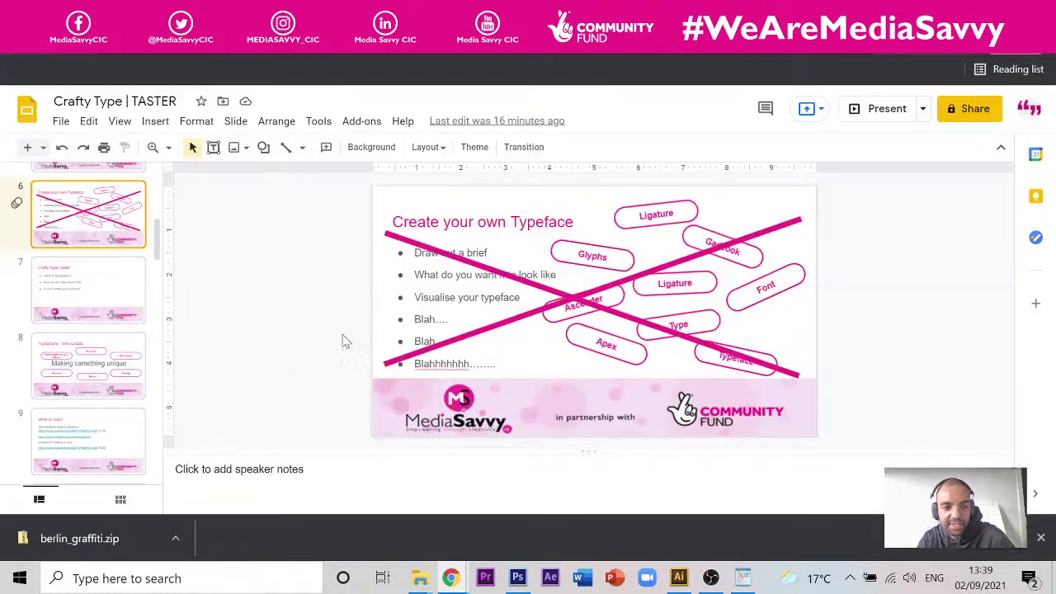
- Find and open slide 23, about Jonathan Hoefler and the Gotham typeface, in the slide deck
{"action": "scroll", "coordinate": [91, 355], "scroll_direction": "down", "scroll_amount": 5}
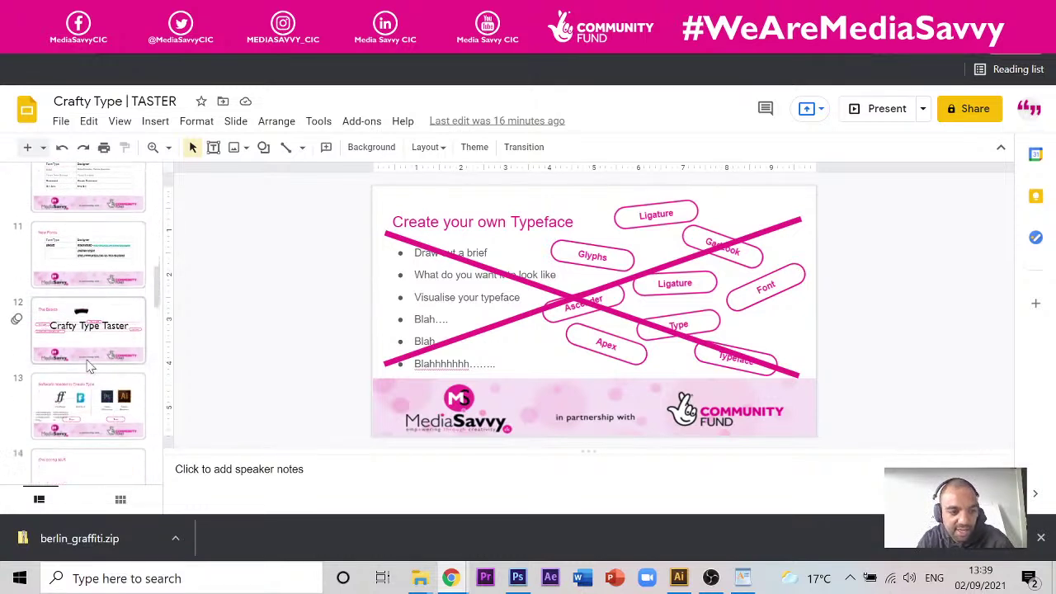
{"action": "scroll", "coordinate": [99, 334], "scroll_direction": "down", "scroll_amount": 3}
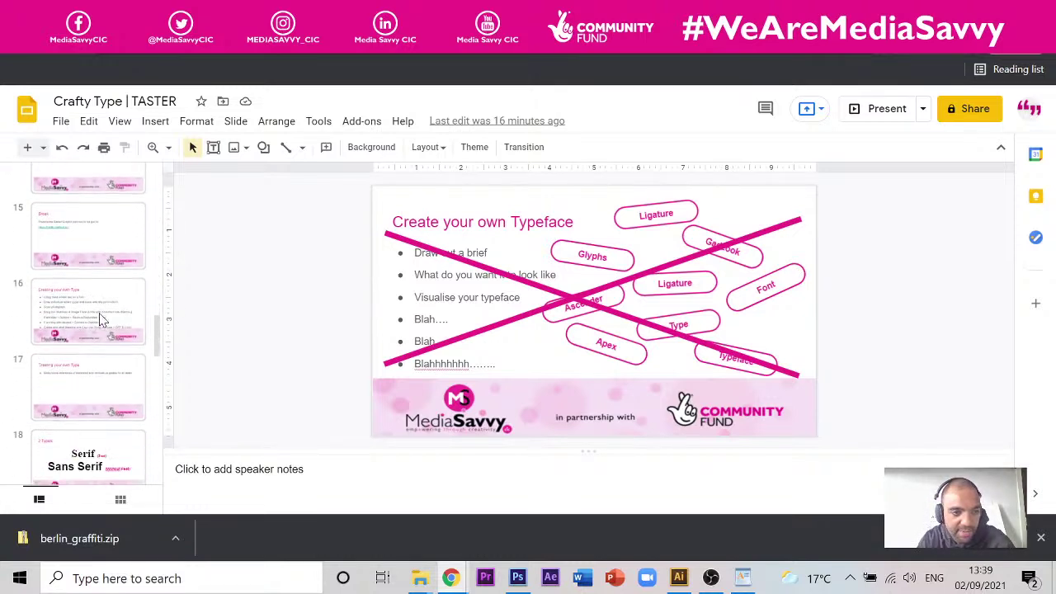
{"action": "scroll", "coordinate": [99, 317], "scroll_direction": "down", "scroll_amount": 5}
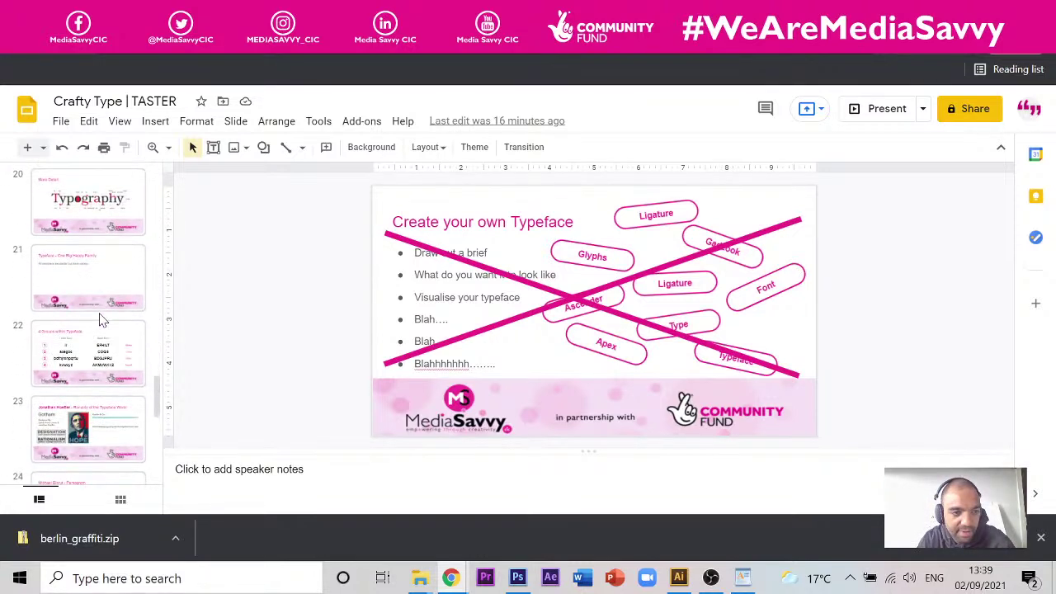
{"action": "scroll", "coordinate": [101, 319], "scroll_direction": "down", "scroll_amount": 2}
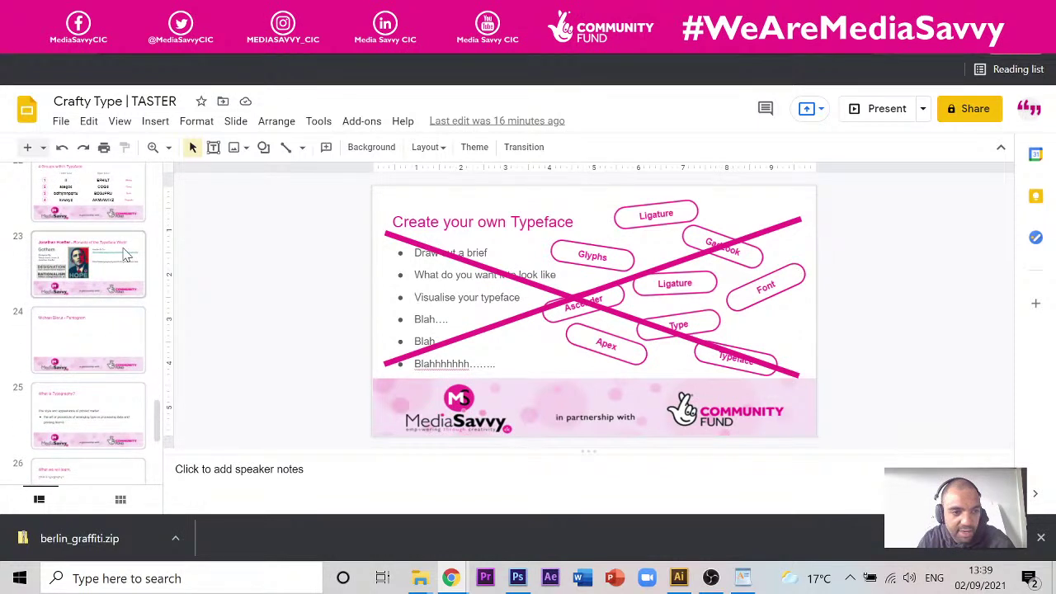
{"action": "left_click", "coordinate": [124, 255]}
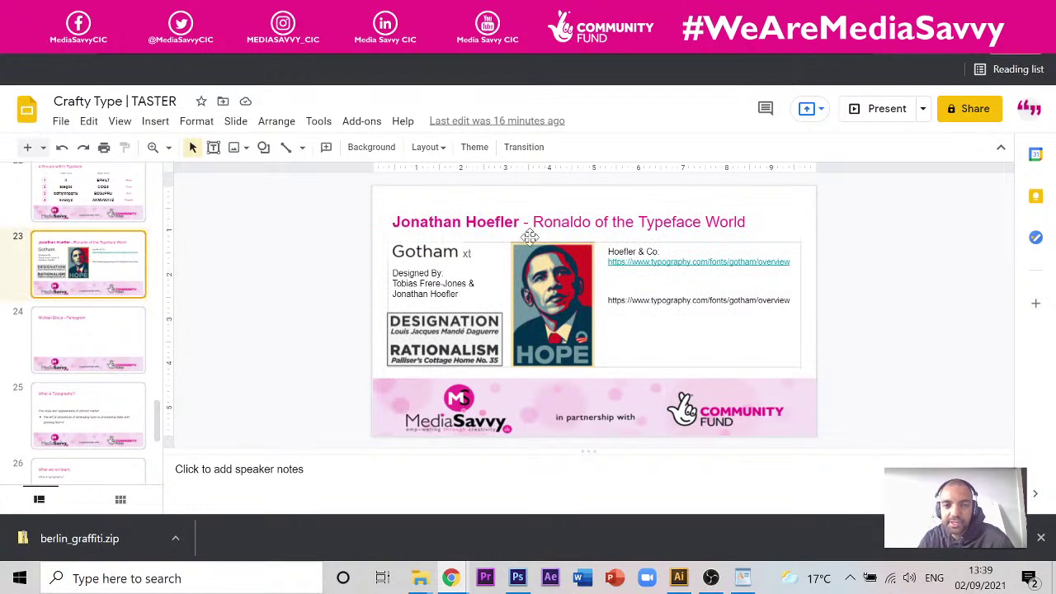
- Copy the name Jonathan Hoefler from the slide title and search Google for "Jonathan Hoefler ny subway type" in a new incognito window
{"action": "left_click_drag", "start_coordinate": [519, 221], "coordinate": [367, 215]}
{"action": "key", "text": "ctrl+c"}
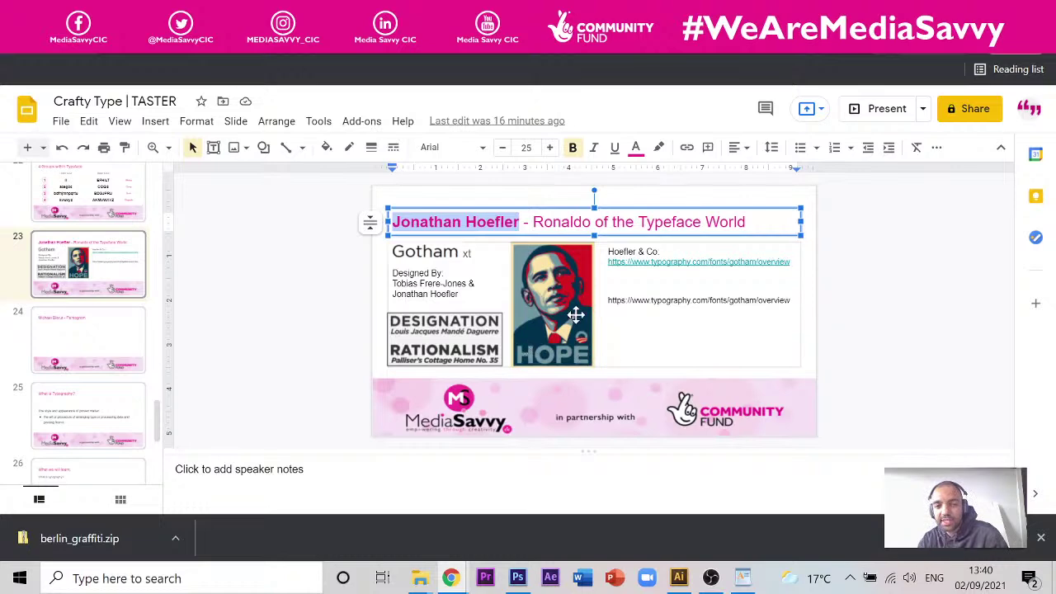
{"action": "key", "text": "ctrl+shift+n"}
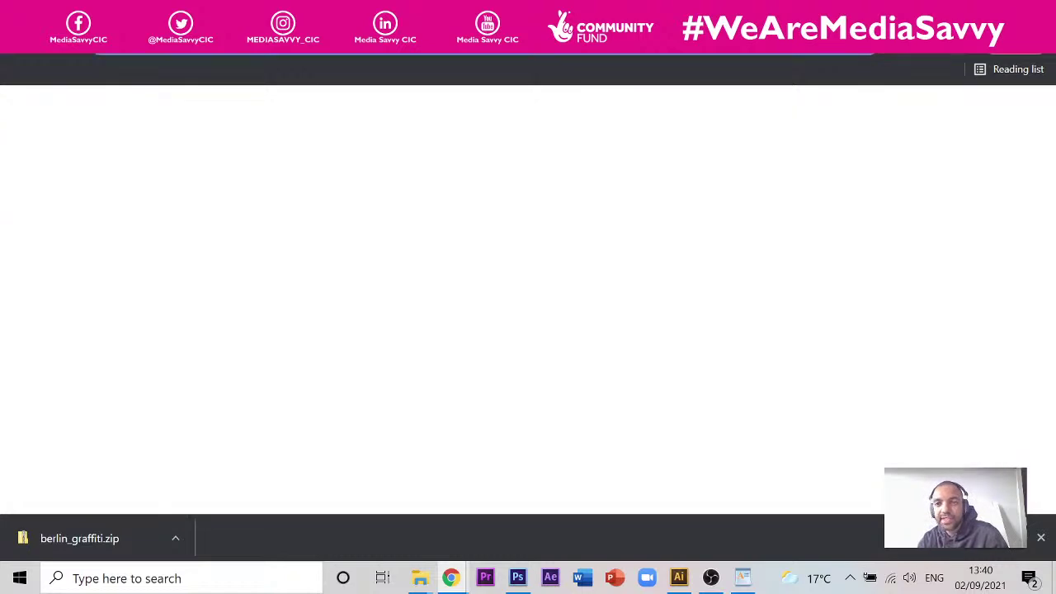
{"action": "key", "text": "ctrl+v"}
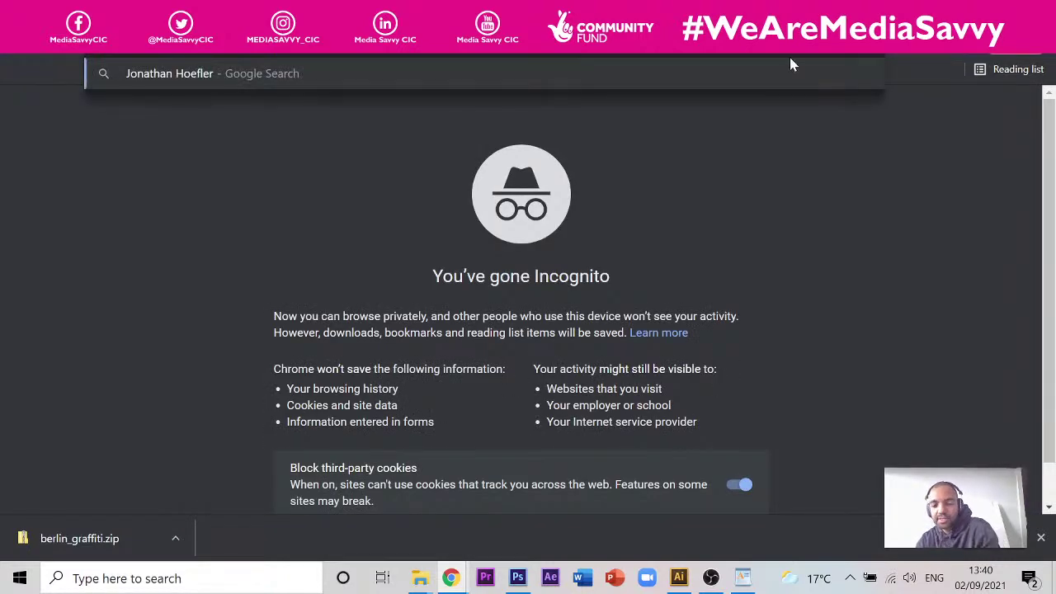
{"action": "type", "text": "n"}
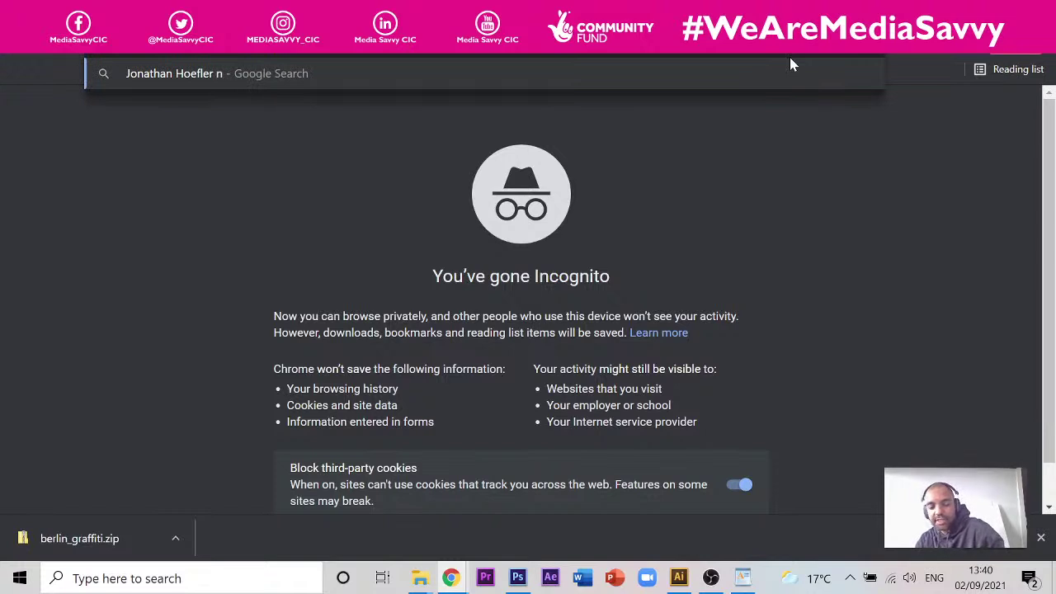
{"action": "type", "text": "y c"}
{"action": "key", "text": "BackSpace"}
{"action": "type", "text": "subway"}
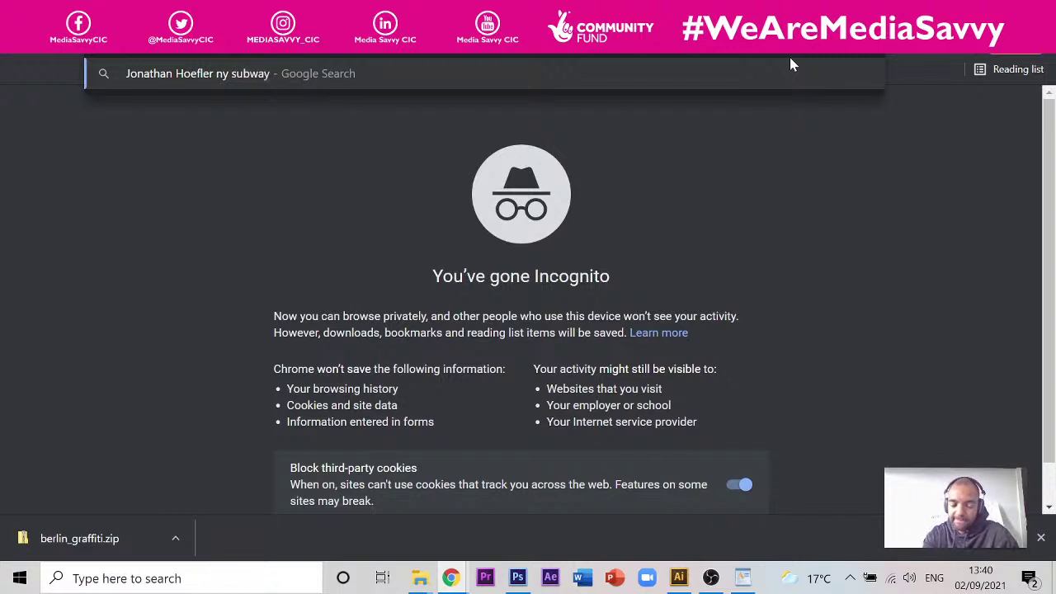
{"action": "type", "text": " type"}
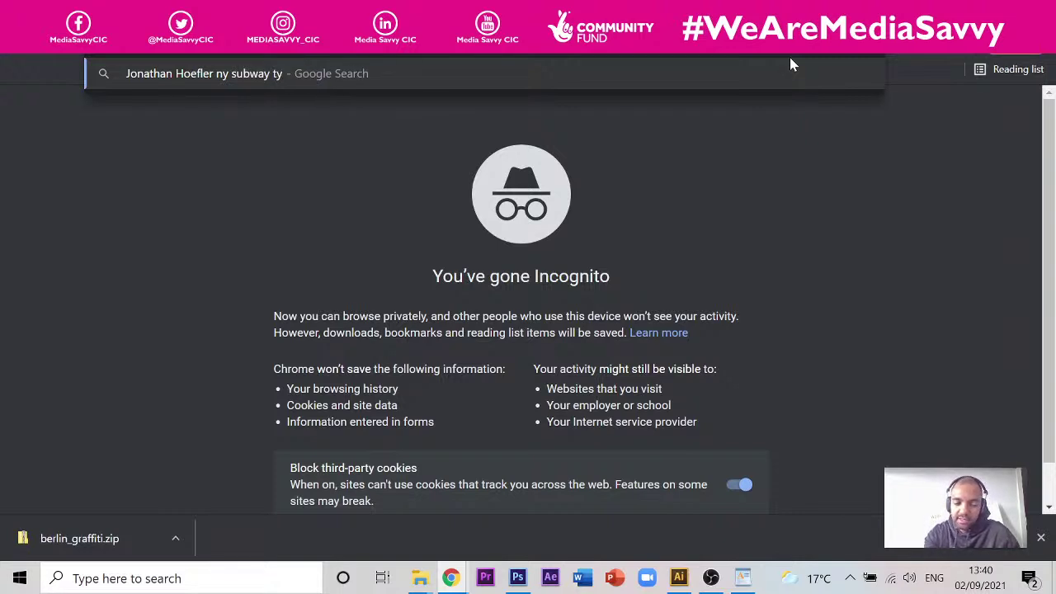
{"action": "key", "text": "Return"}
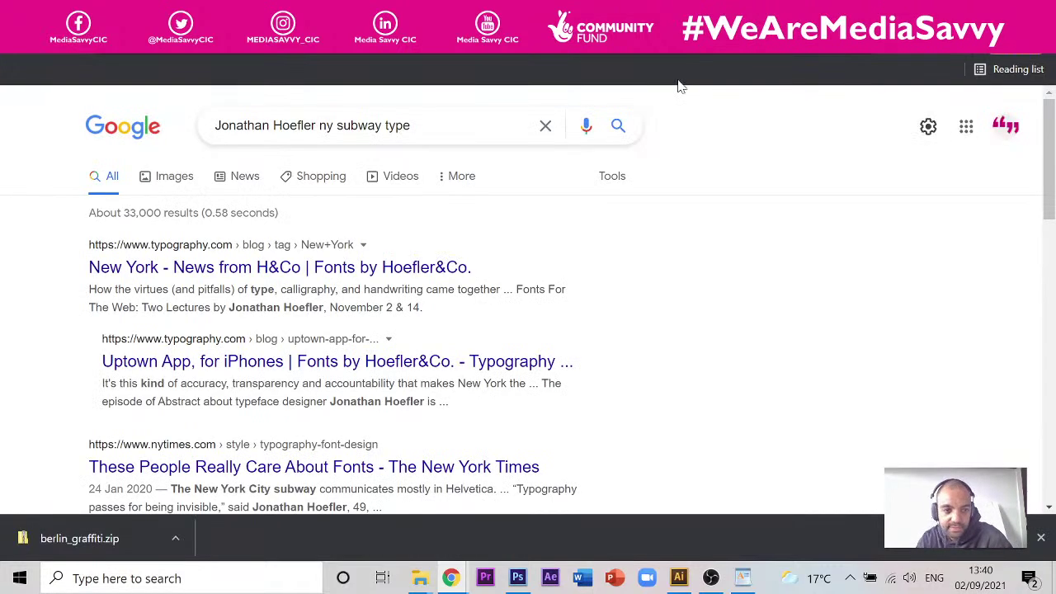
- Browse the image results of the search for examples of Jonathan Hoefler's typefaces
{"action": "left_click", "coordinate": [165, 183]}
{"action": "scroll", "coordinate": [501, 221], "scroll_direction": "down", "scroll_amount": 15}
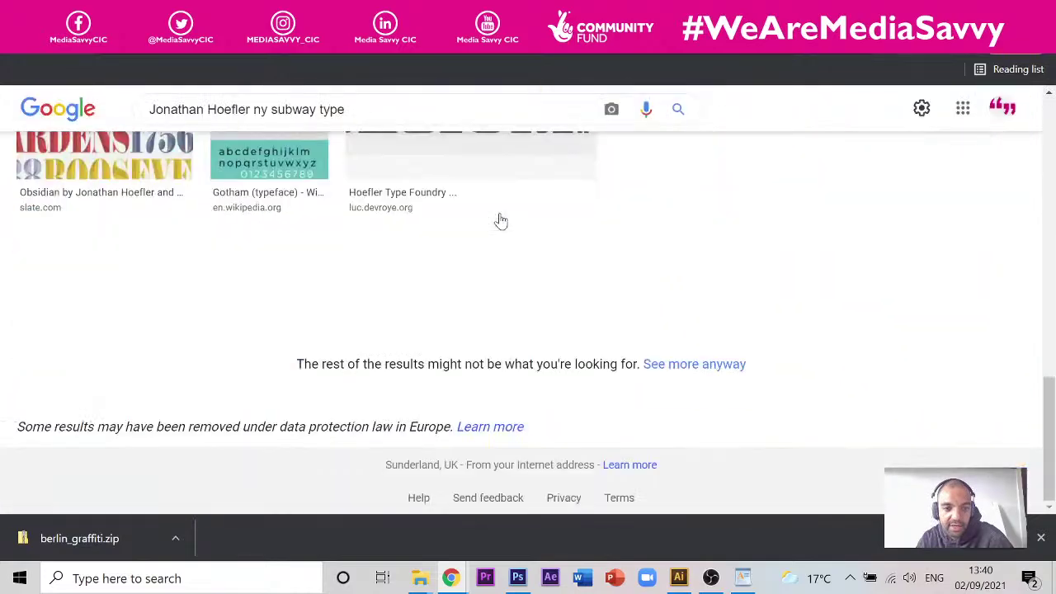
{"action": "scroll", "coordinate": [501, 221], "scroll_direction": "up", "scroll_amount": 15}
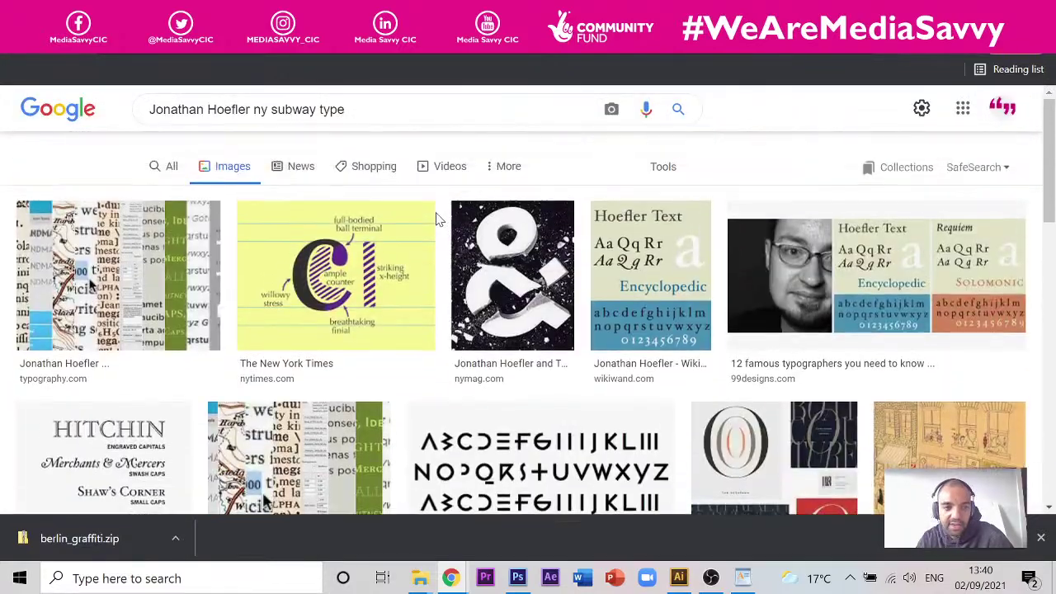
{"action": "scroll", "coordinate": [302, 182], "scroll_direction": "down", "scroll_amount": 8}
{"action": "scroll", "coordinate": [302, 181], "scroll_direction": "up", "scroll_amount": 5}
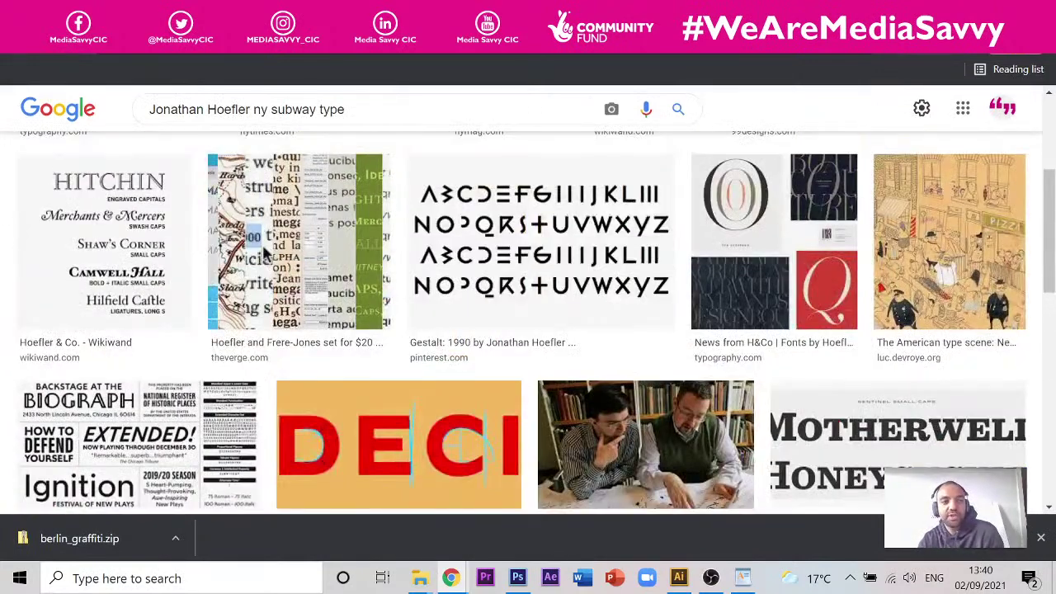
- Switch from Chrome to the lettering artwork in Illustrator and select the whole outlined alphabet group
{"action": "key", "text": "ctrl+Tab"}
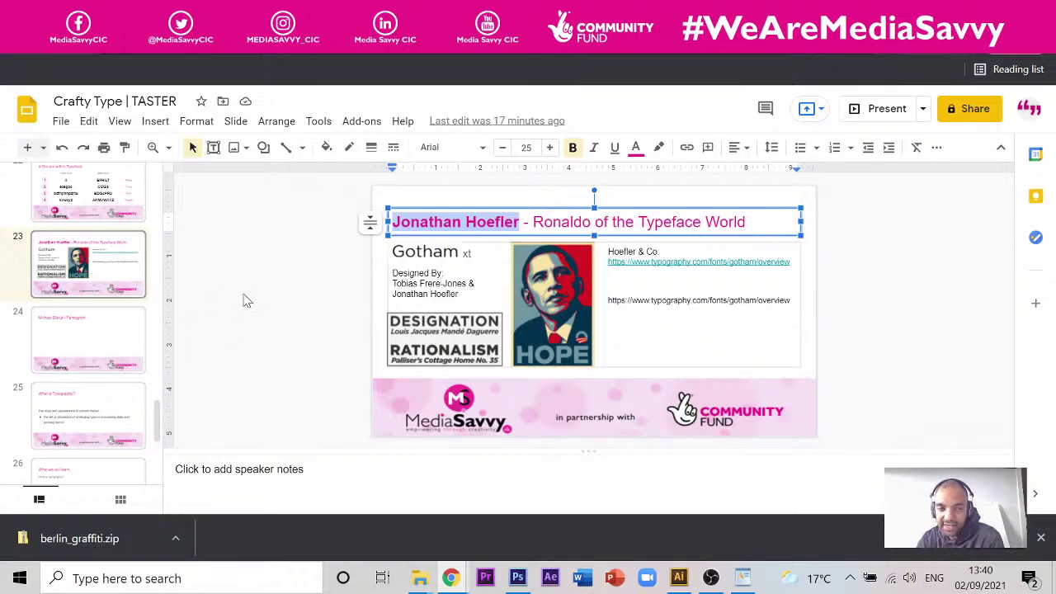
{"action": "left_click", "coordinate": [679, 578]}
{"action": "scroll", "coordinate": [272, 309], "scroll_direction": "down", "scroll_amount": 1}
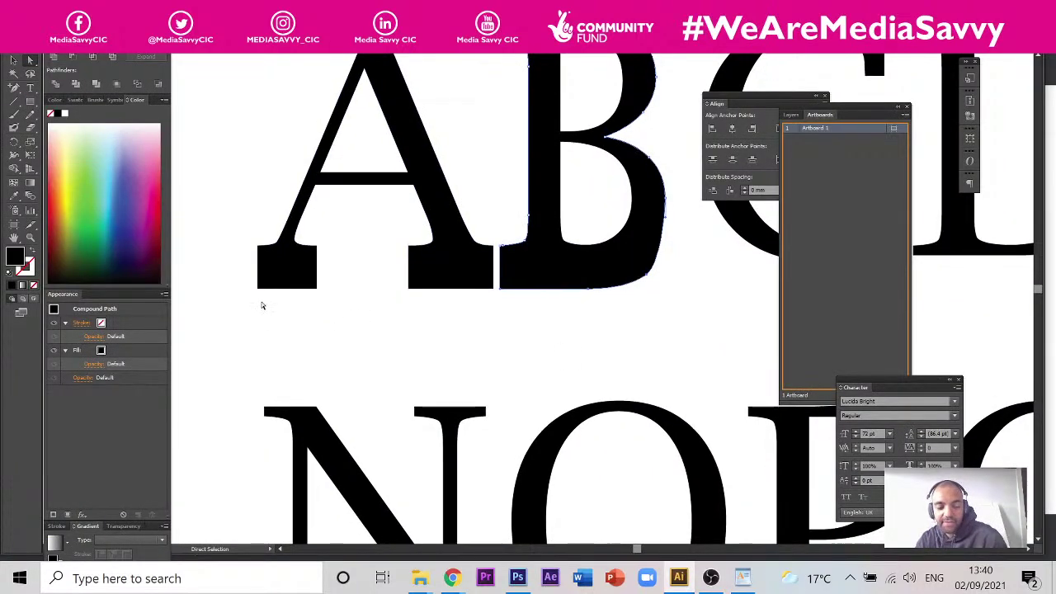
{"action": "scroll", "coordinate": [231, 298], "scroll_direction": "down", "scroll_amount": 2}
{"action": "scroll", "coordinate": [273, 284], "scroll_direction": "up", "scroll_amount": 1}
{"action": "key", "text": "a"}
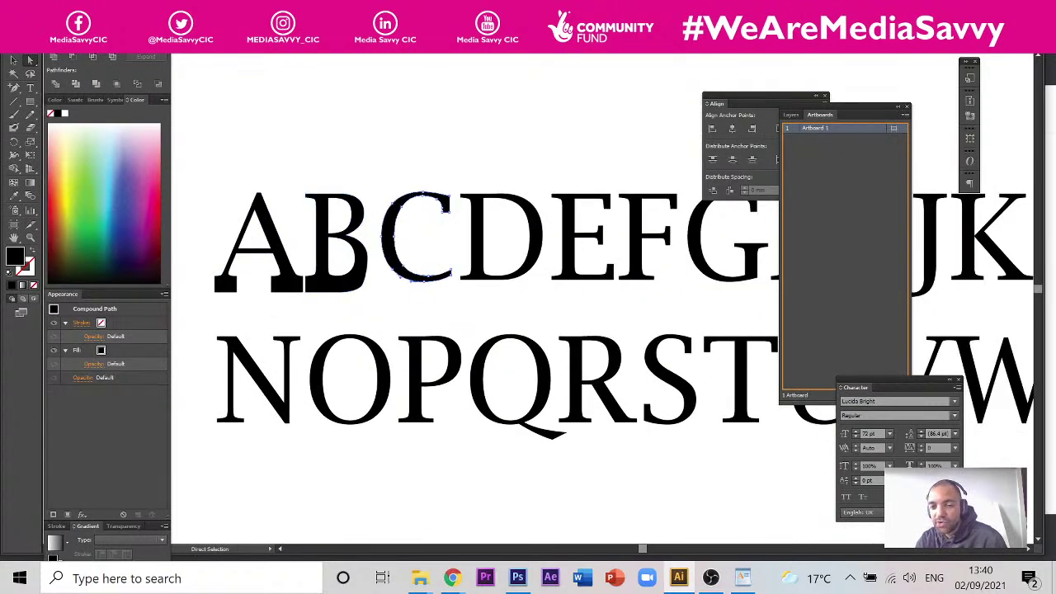
{"action": "scroll", "coordinate": [452, 307], "scroll_direction": "down", "scroll_amount": 3}
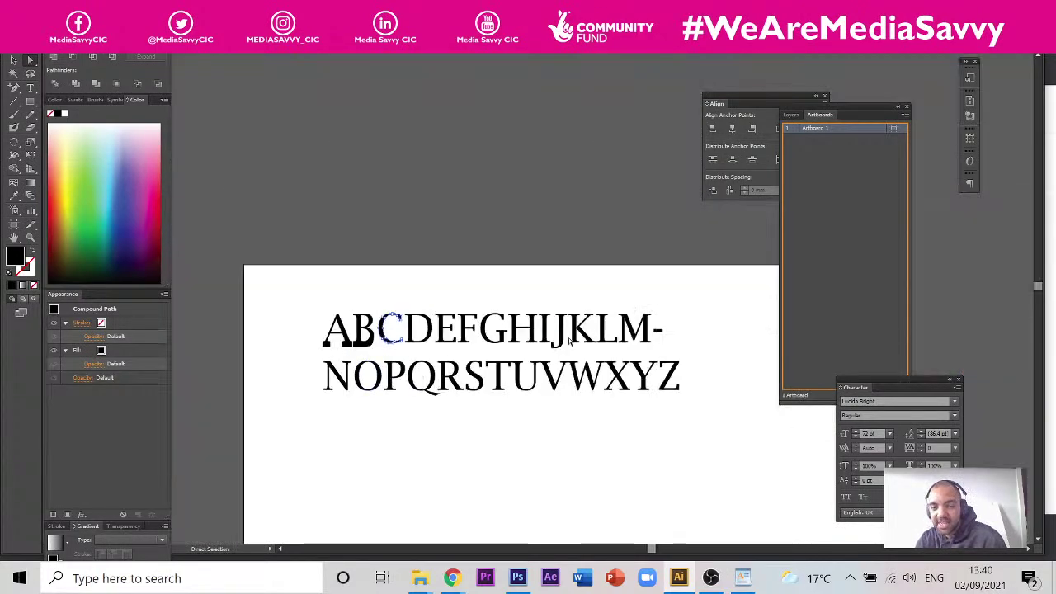
{"action": "key", "text": "v"}
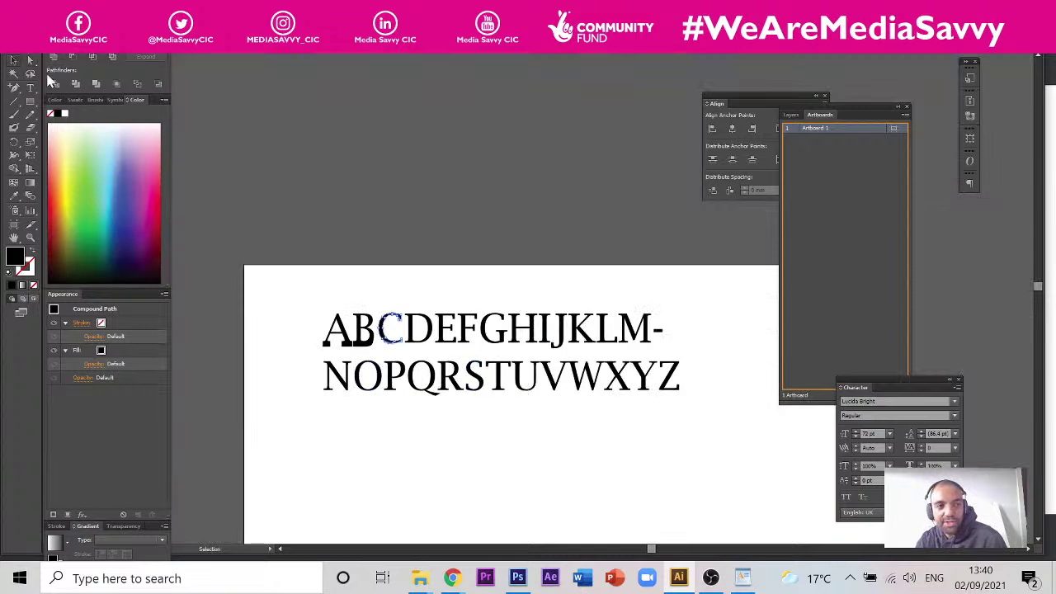
{"action": "left_click", "coordinate": [536, 388]}
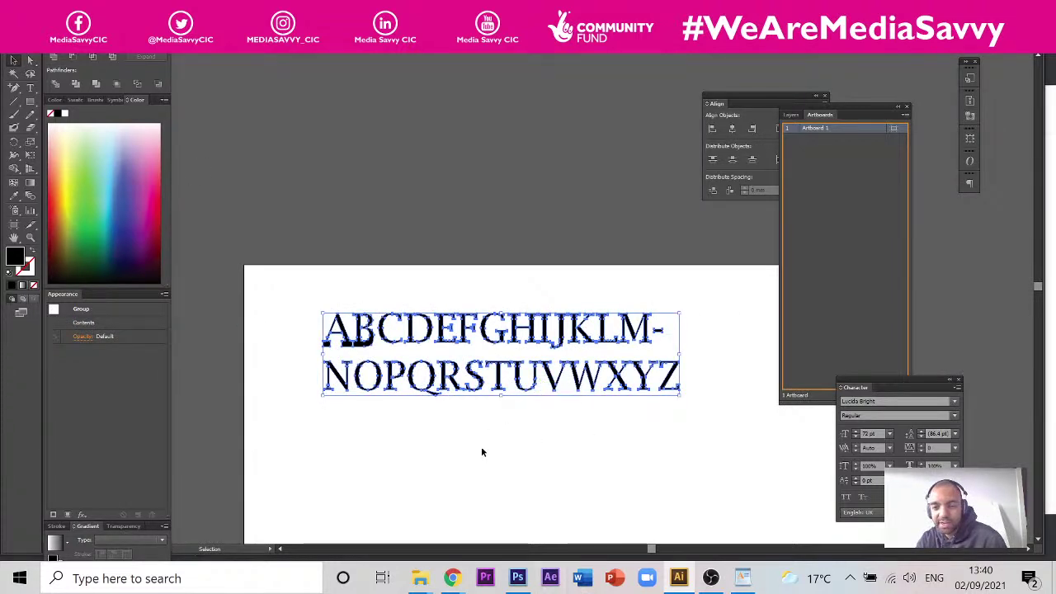
- Create an area text frame below the alphabet, roughly as wide as its two rows, containing the word "Helvetica"
{"action": "left_click", "coordinate": [30, 87]}
{"action": "left_click_drag", "start_coordinate": [330, 425], "coordinate": [669, 523]}
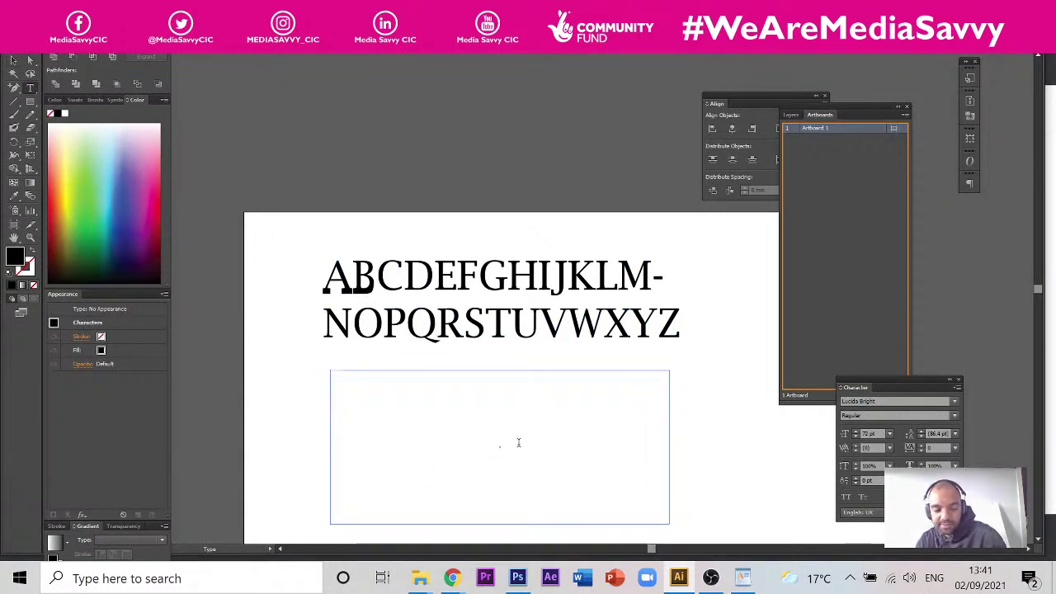
{"action": "type", "text": "Helvetica"}
- Change the font of the word "Helvetica" to Haettenschweiler
{"action": "left_click_drag", "start_coordinate": [543, 387], "coordinate": [269, 386]}
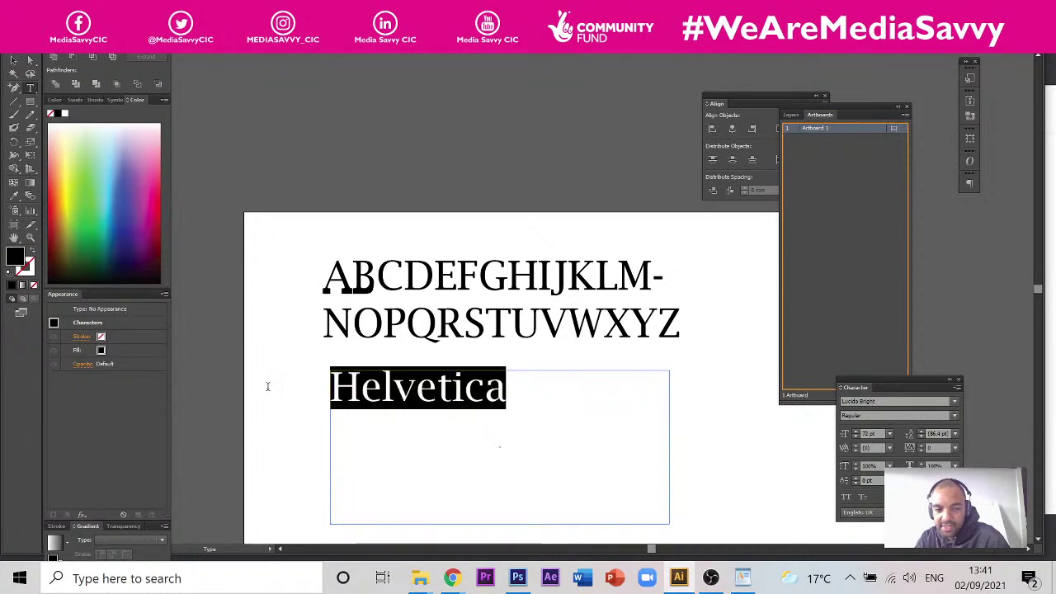
{"action": "left_click", "coordinate": [955, 401]}
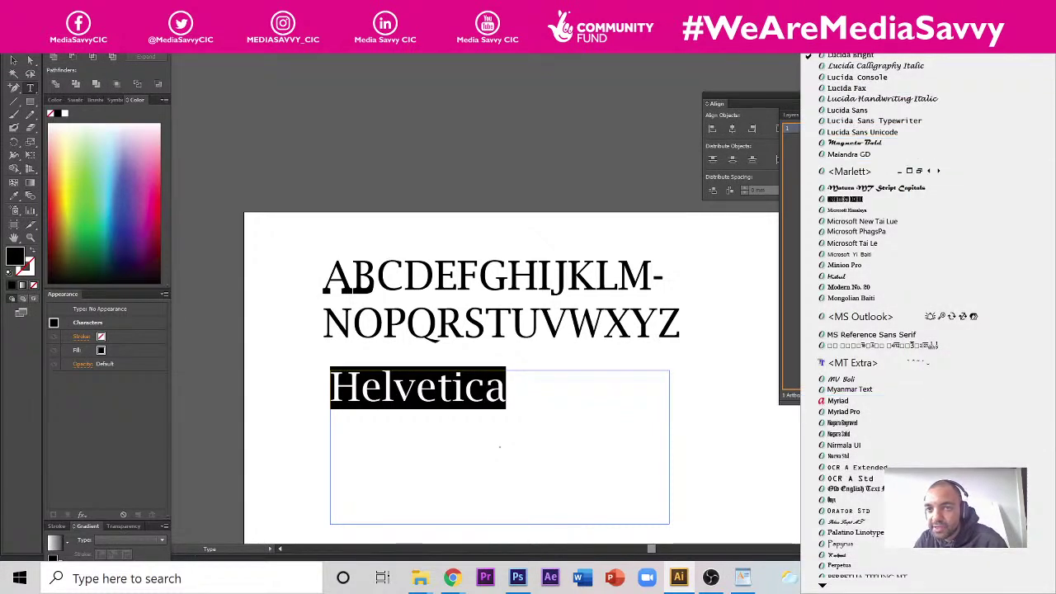
{"action": "scroll", "coordinate": [915, 313], "scroll_direction": "up", "scroll_amount": 1}
{"action": "scroll", "coordinate": [916, 314], "scroll_direction": "up", "scroll_amount": 2}
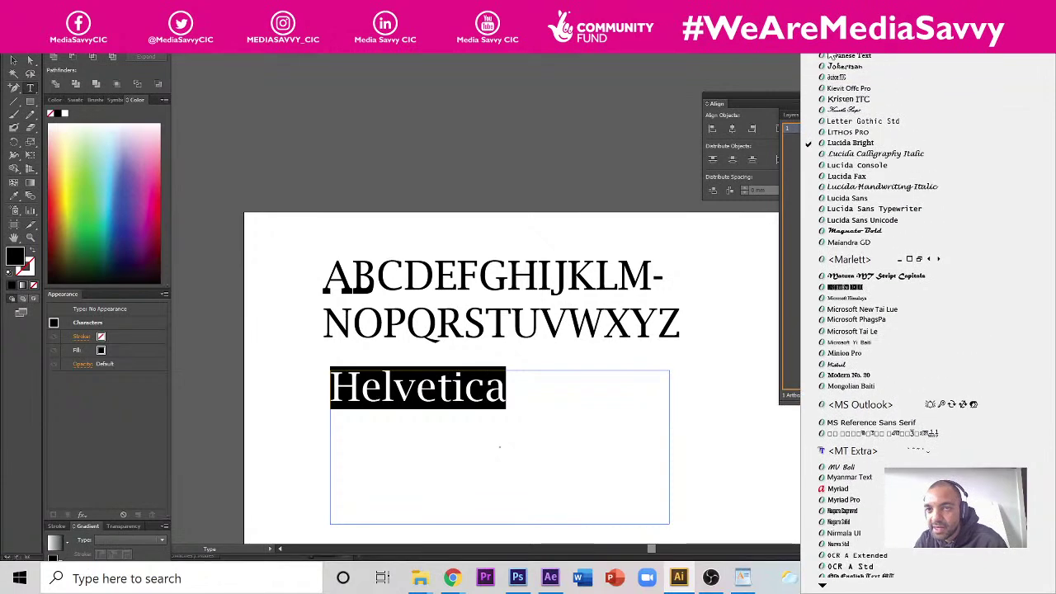
{"action": "scroll", "coordinate": [891, 313], "scroll_direction": "up", "scroll_amount": 3}
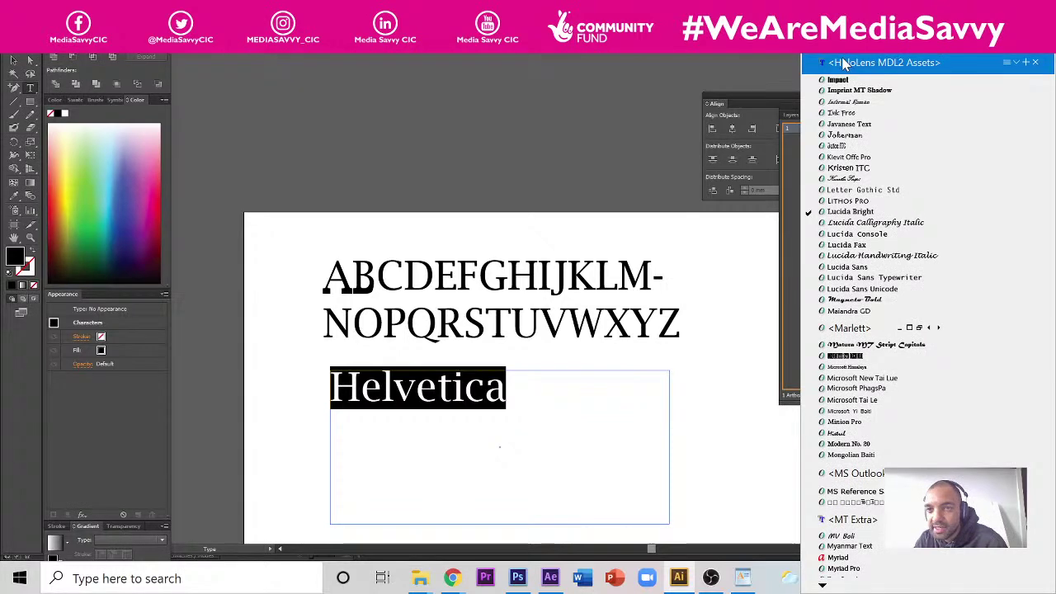
{"action": "scroll", "coordinate": [907, 313], "scroll_direction": "up", "scroll_amount": 5}
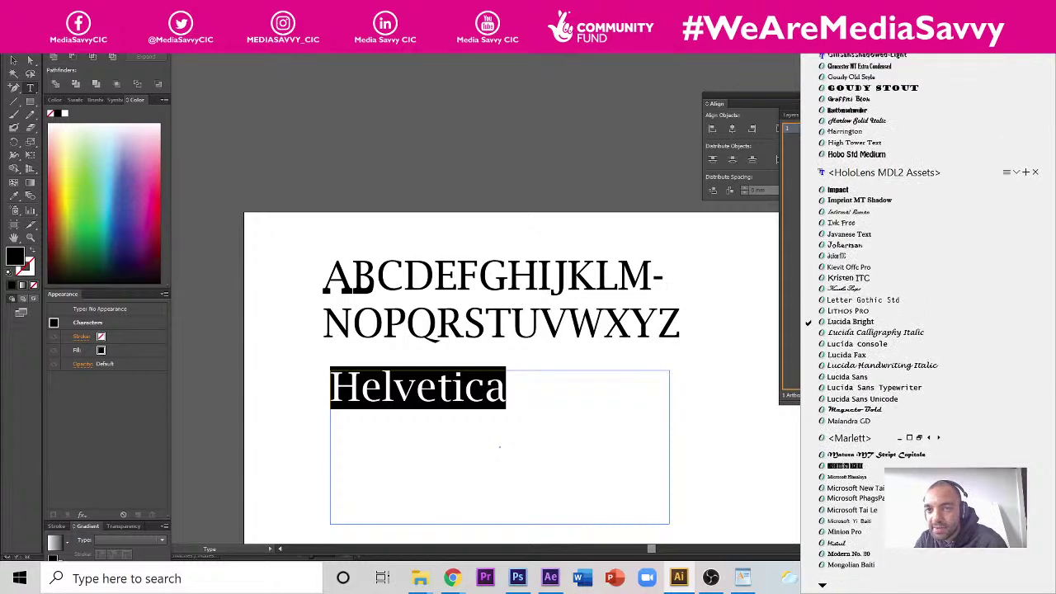
{"action": "scroll", "coordinate": [907, 313], "scroll_direction": "up", "scroll_amount": 1}
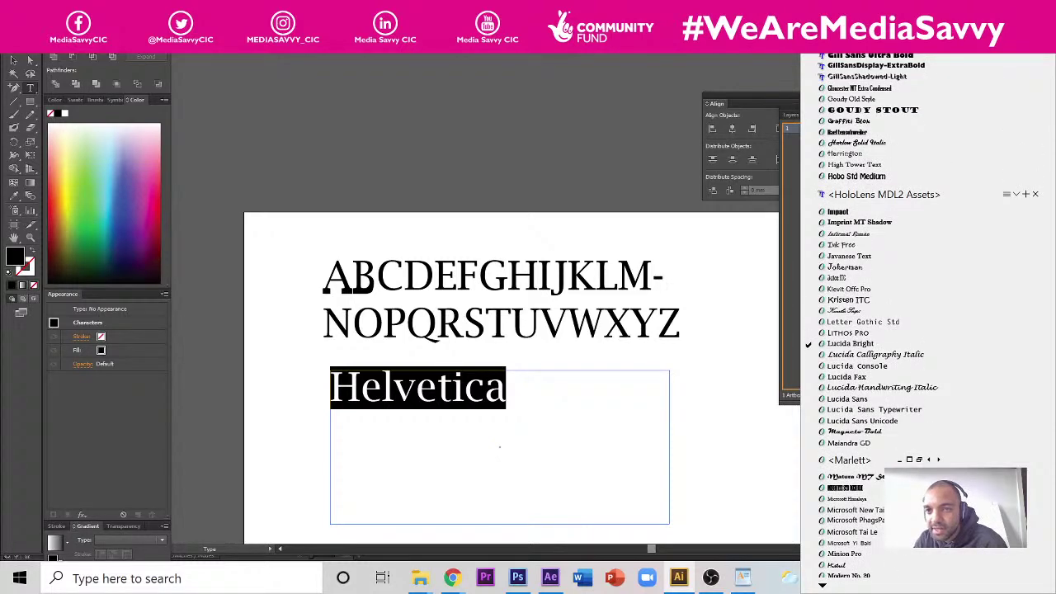
{"action": "scroll", "coordinate": [907, 313], "scroll_direction": "up", "scroll_amount": 1}
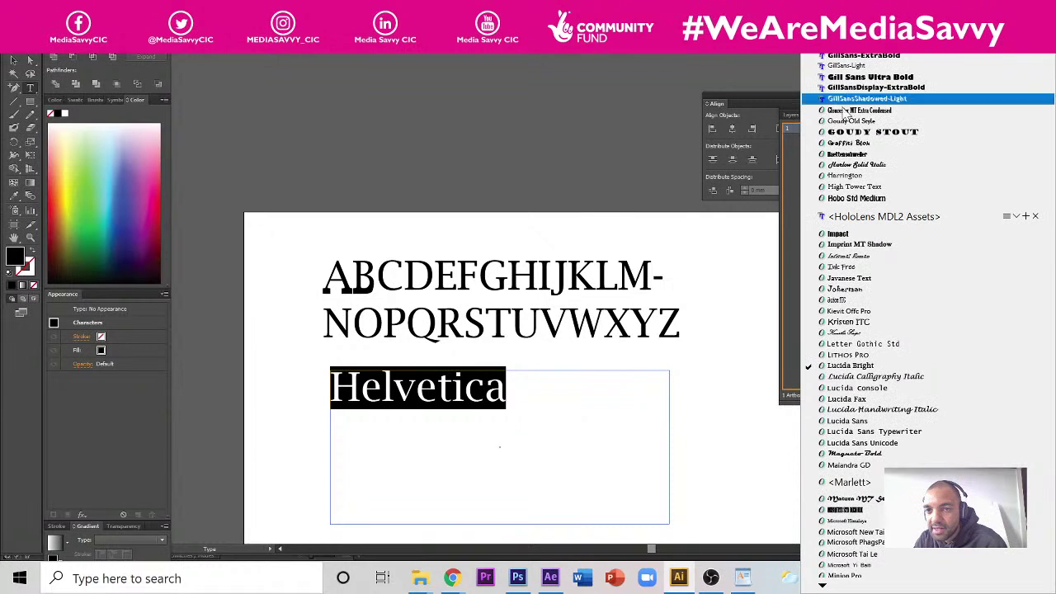
{"action": "left_click", "coordinate": [861, 154]}
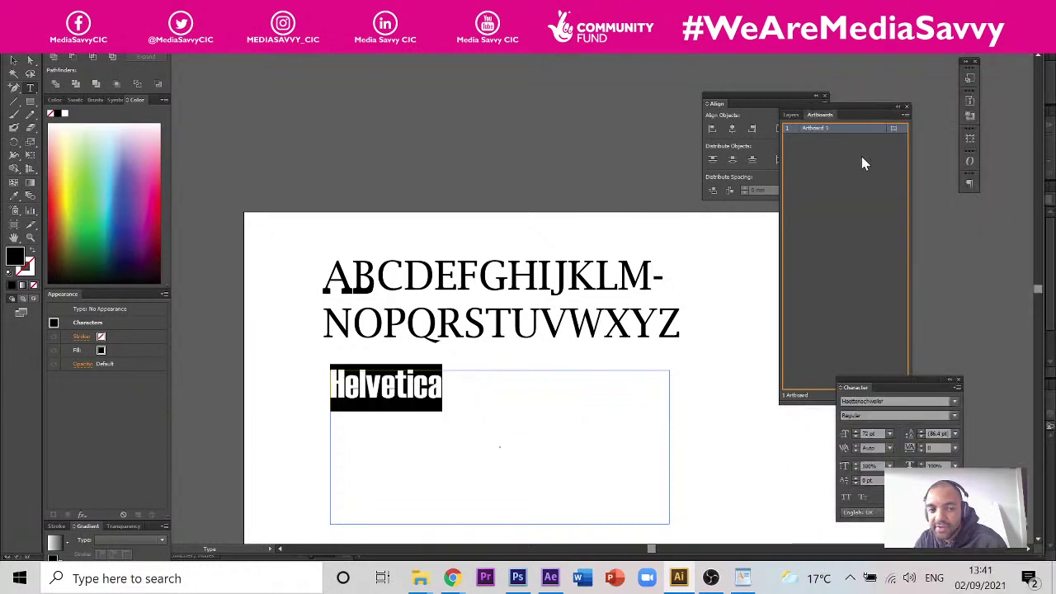
{"action": "left_click", "coordinate": [400, 414]}
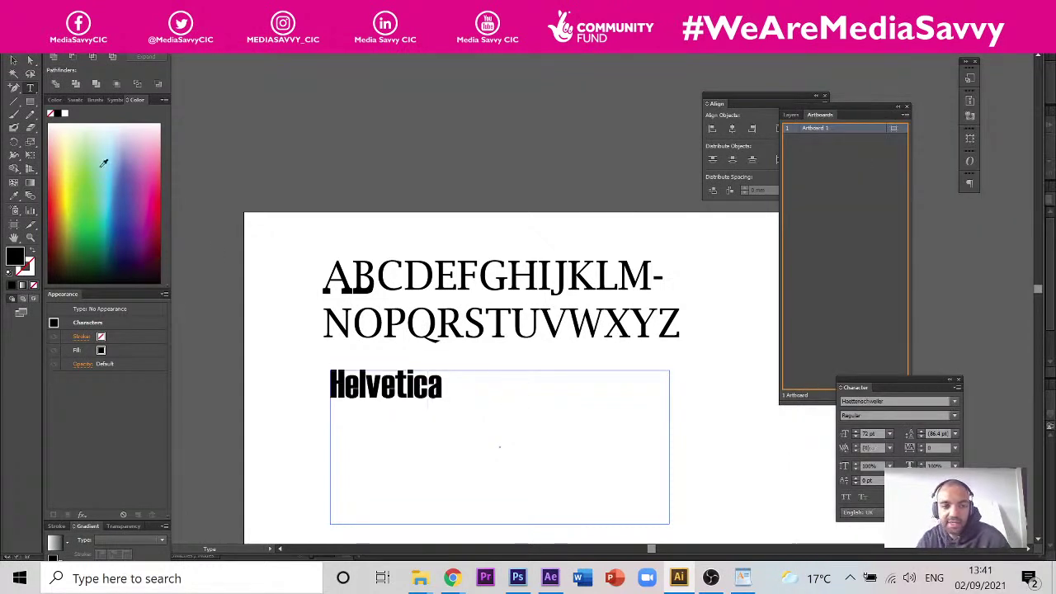
- Convert the word "Helvetica" to outlines with Create Outlines and deselect it
{"action": "scroll", "coordinate": [401, 498], "scroll_direction": "up", "scroll_amount": 2}
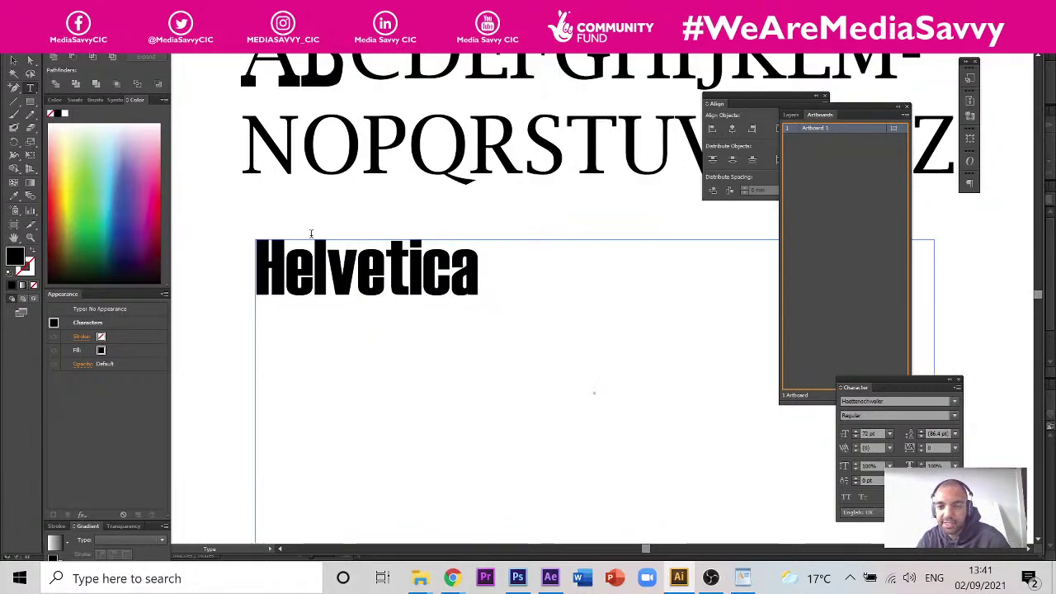
{"action": "scroll", "coordinate": [311, 231], "scroll_direction": "up", "scroll_amount": 1}
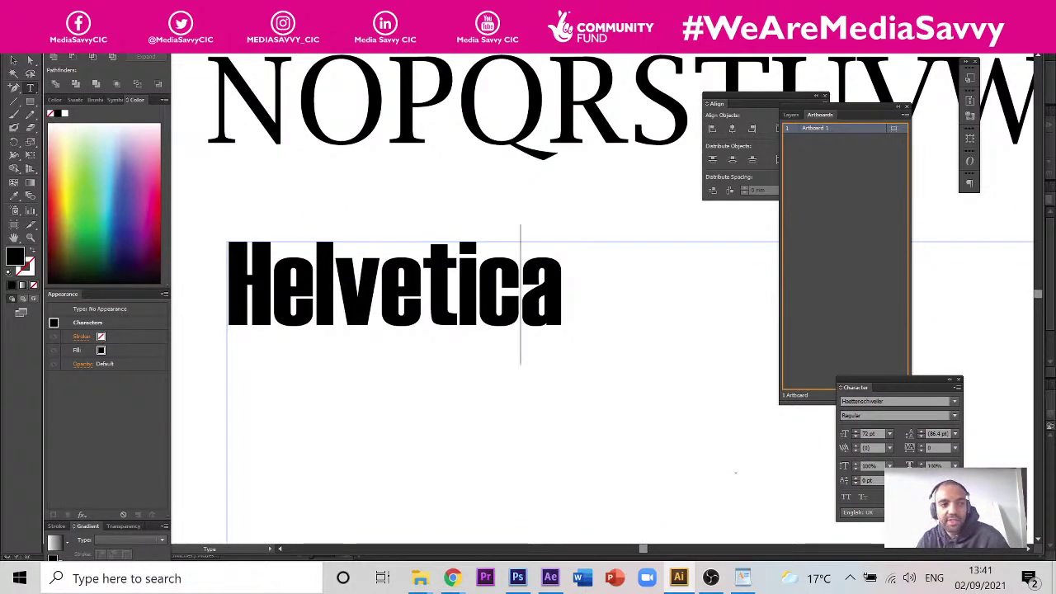
{"action": "left_click", "coordinate": [106, 8]}
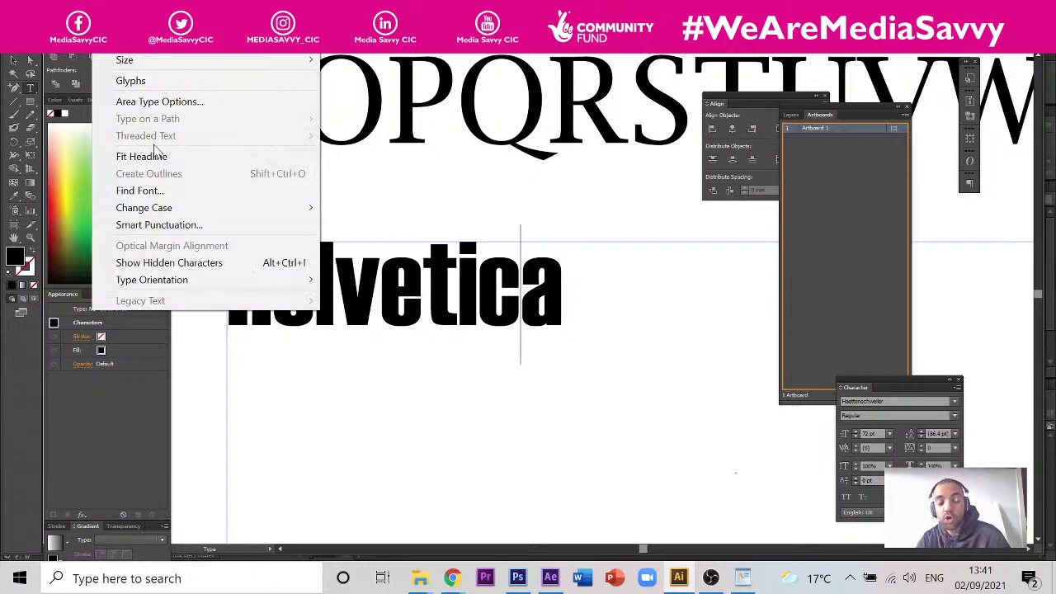
{"action": "mouse_move", "coordinate": [125, 62]}
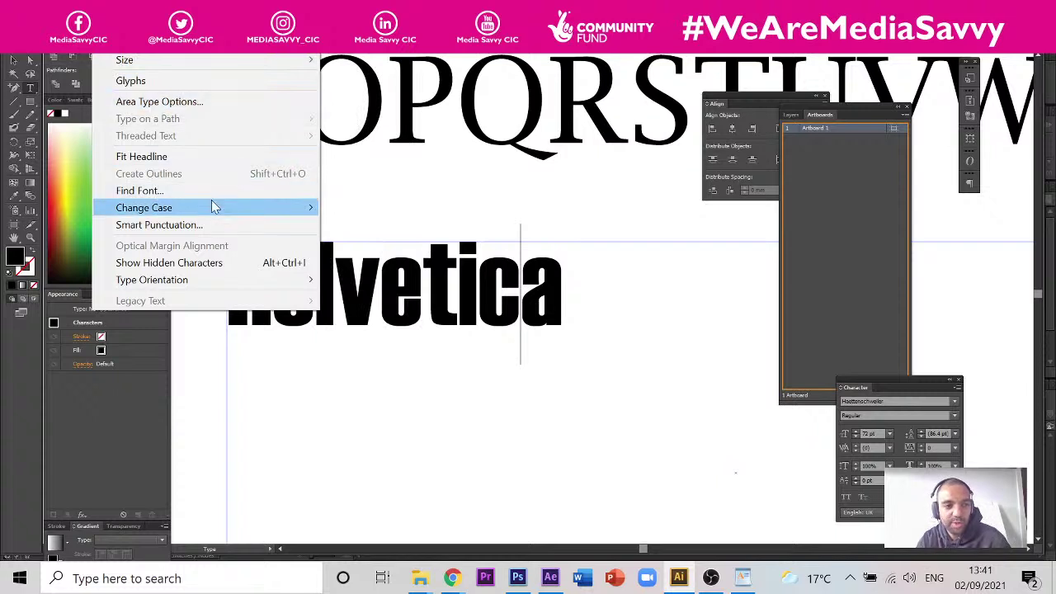
{"action": "mouse_move", "coordinate": [211, 211]}
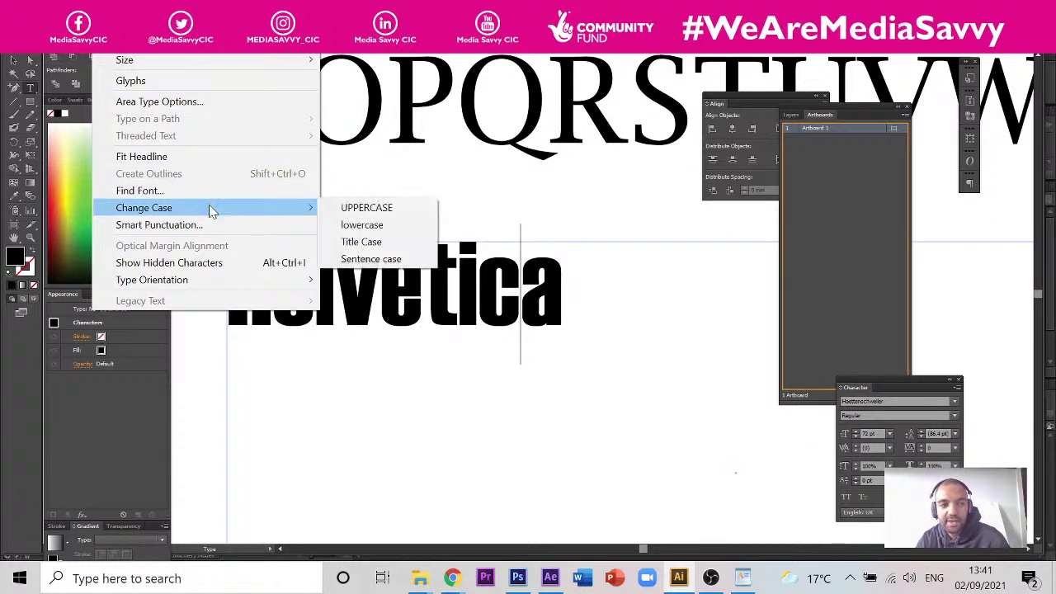
{"action": "key", "text": "Escape"}
{"action": "key", "text": "Escape"}
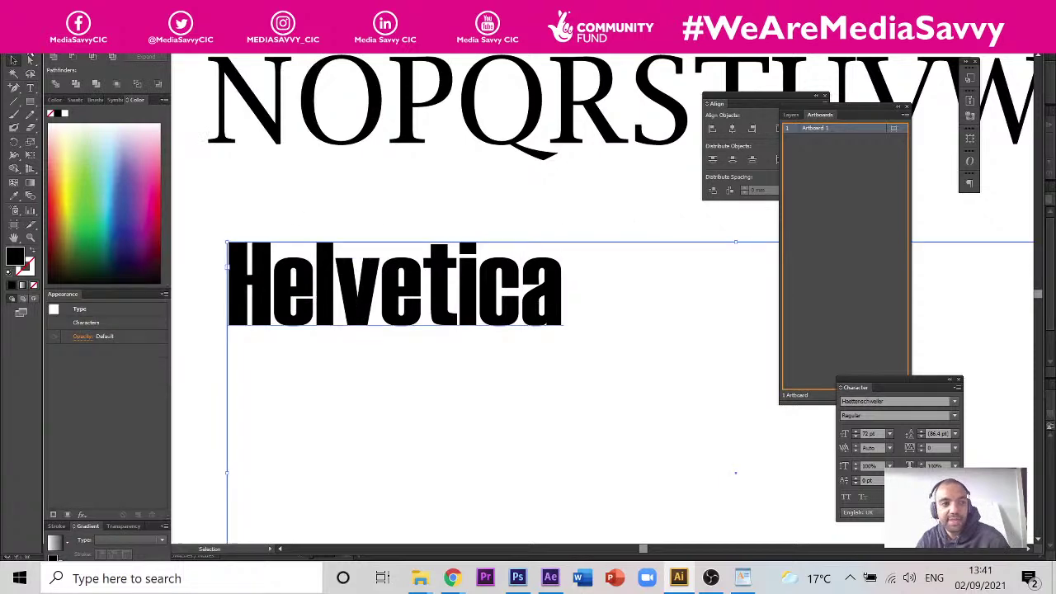
{"action": "left_click", "coordinate": [74, 12]}
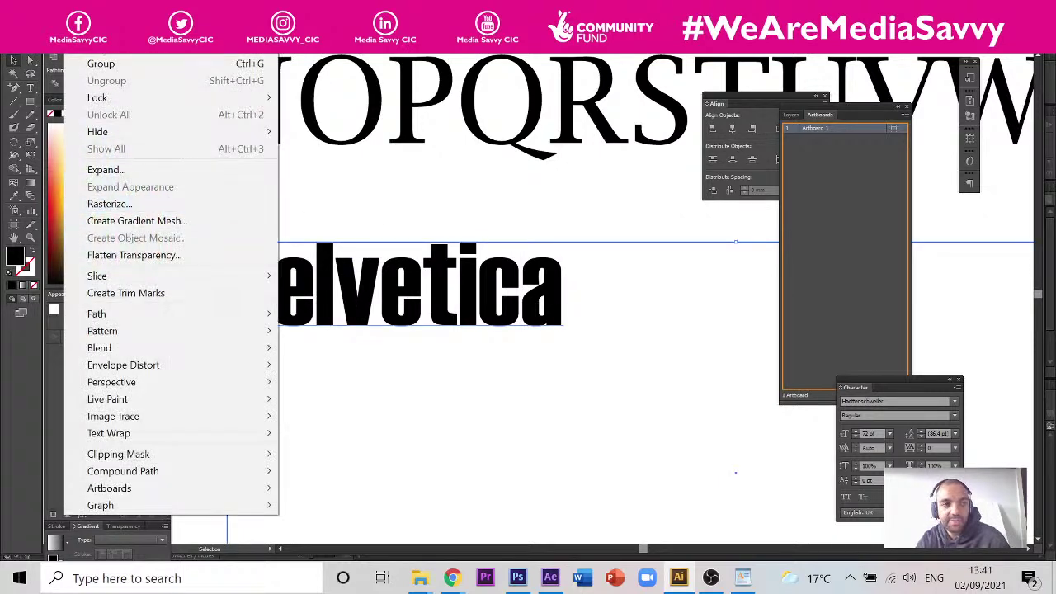
{"action": "mouse_move", "coordinate": [106, 12]}
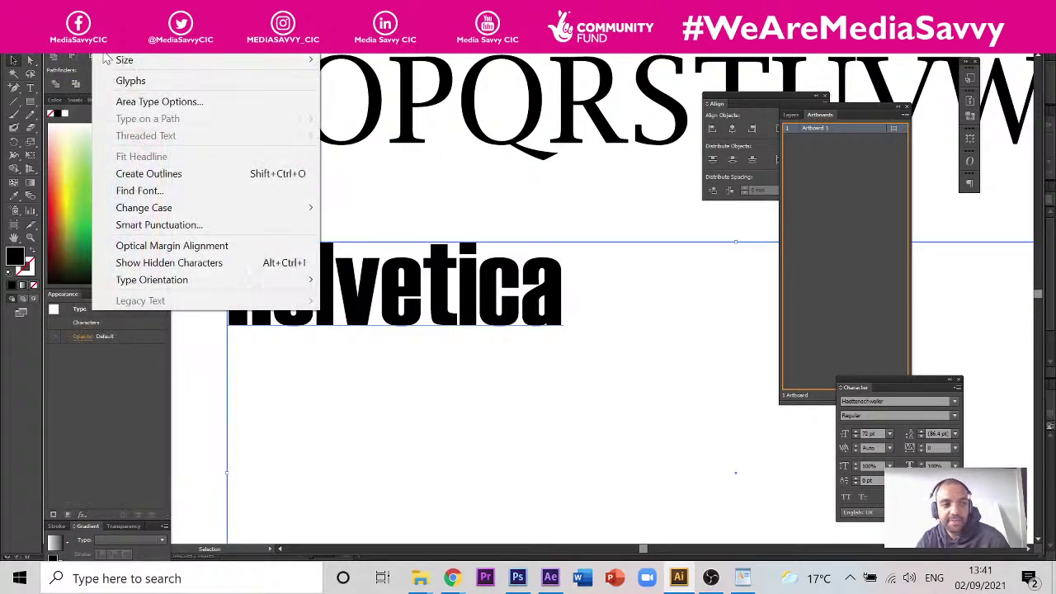
{"action": "left_click", "coordinate": [157, 173]}
{"action": "left_click", "coordinate": [672, 230]}
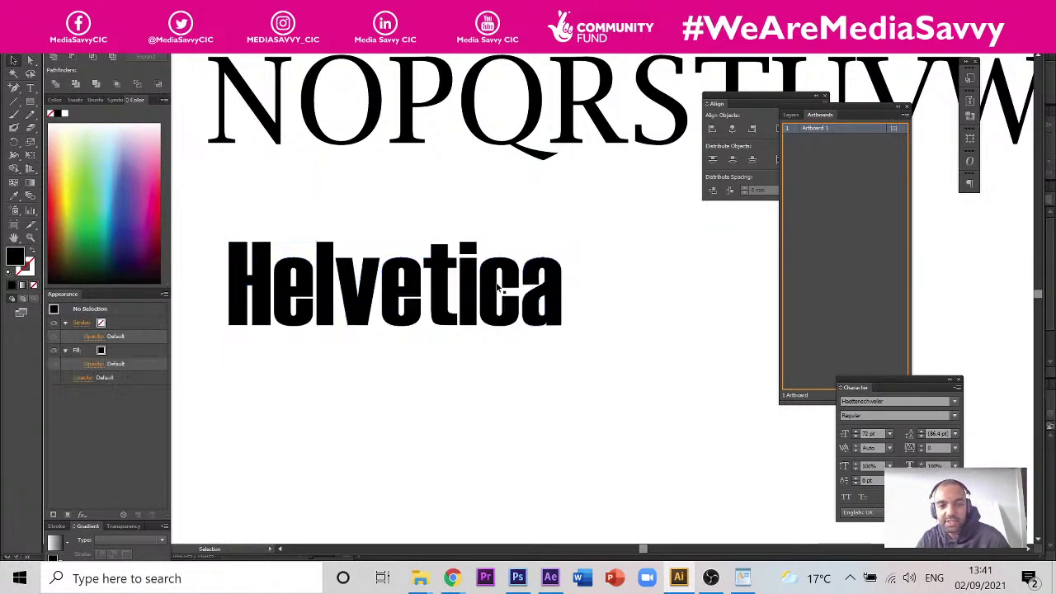
- Duplicate the outlined word "Helvetica" straight below the original and deselect the copy
{"action": "left_click", "coordinate": [439, 276]}
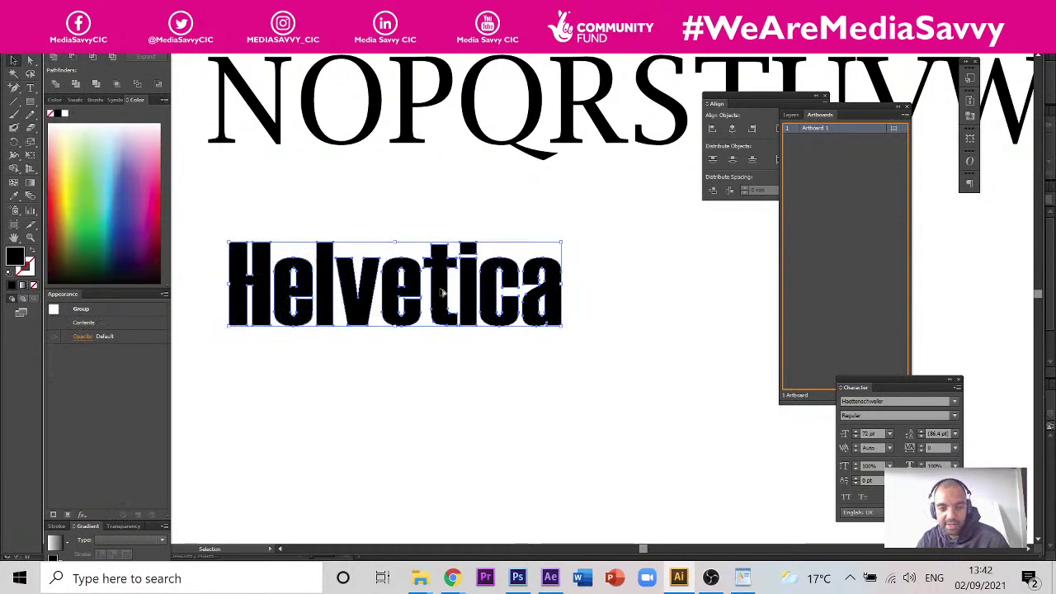
{"action": "left_click_drag", "start_coordinate": [443, 303], "coordinate": [445, 425], "text": "alt"}
{"action": "left_click", "coordinate": [530, 375]}
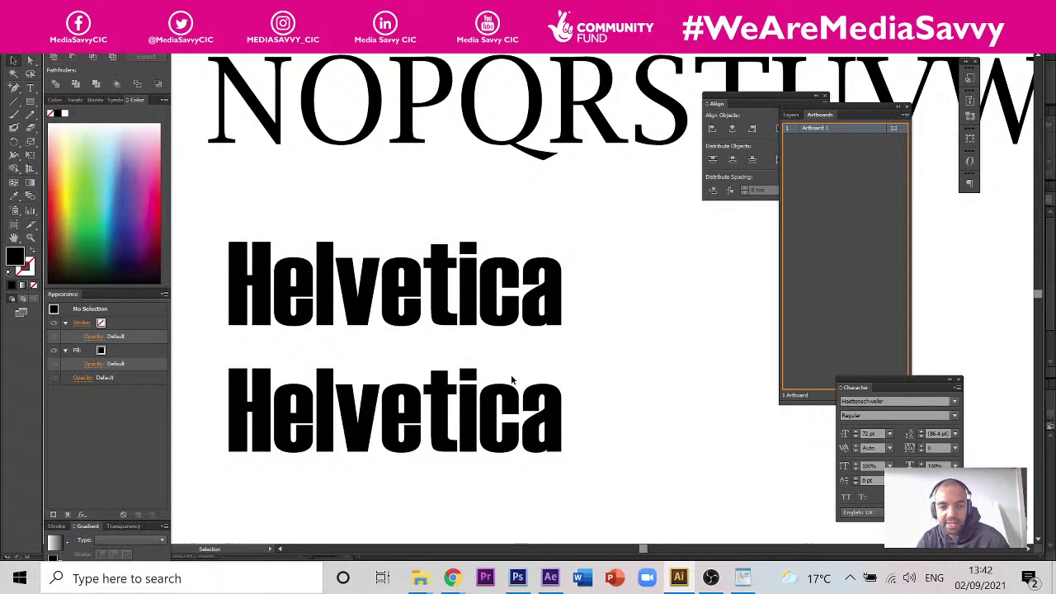
- Delete only the square dot of the letter i in the lower "Helvetica" copy
{"action": "scroll", "coordinate": [468, 387], "scroll_direction": "up", "scroll_amount": 1}
{"action": "scroll", "coordinate": [468, 388], "scroll_direction": "up", "scroll_amount": 1}
{"action": "left_click", "coordinate": [30, 59]}
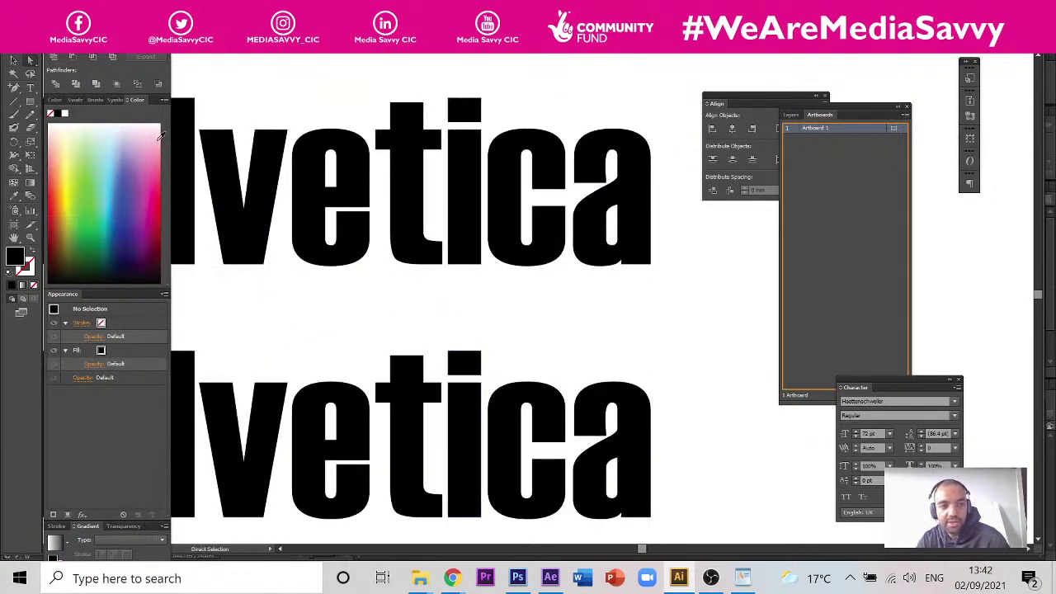
{"action": "left_click", "coordinate": [468, 363]}
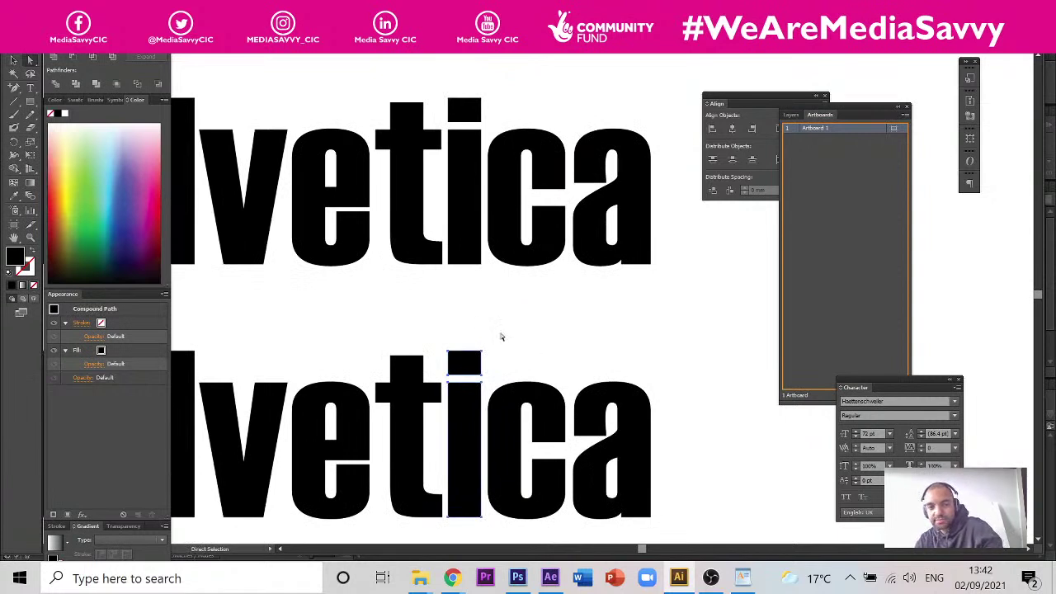
{"action": "left_click_drag", "start_coordinate": [495, 333], "coordinate": [445, 386]}
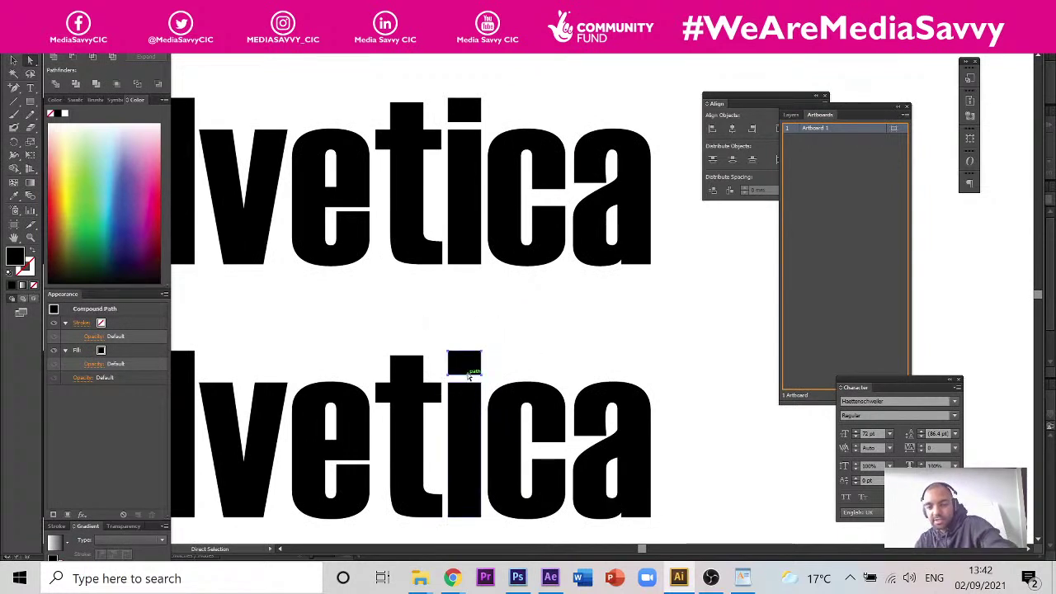
{"action": "key", "text": "Delete"}
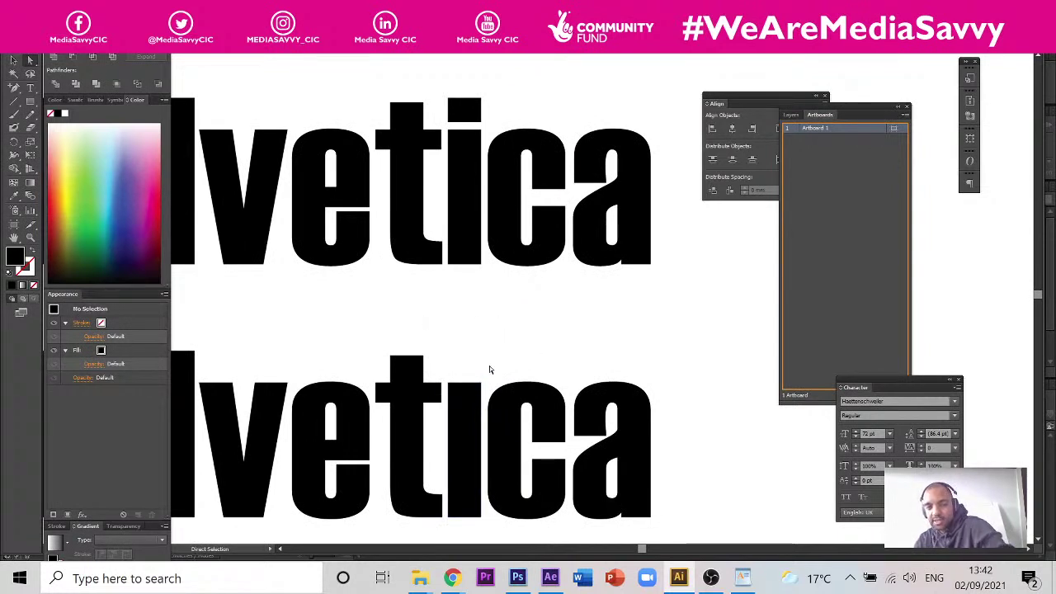
- Draw a black circle about as wide as the i's stem with the Ellipse tool and position it as the i's dot in the lower word
{"action": "left_click", "coordinate": [31, 103]}
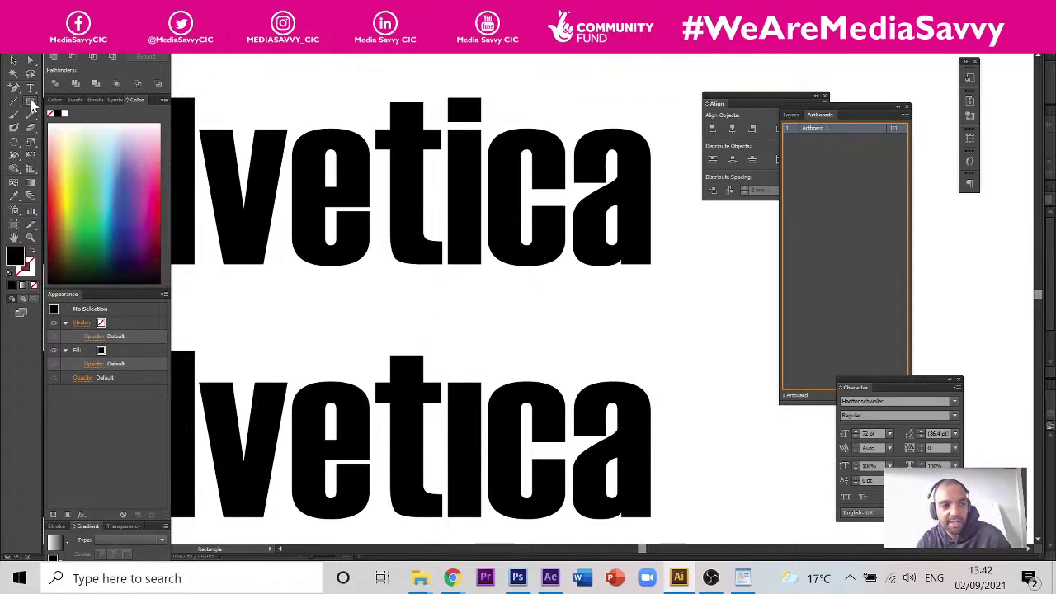
{"action": "left_click_drag", "start_coordinate": [32, 102], "coordinate": [66, 65]}
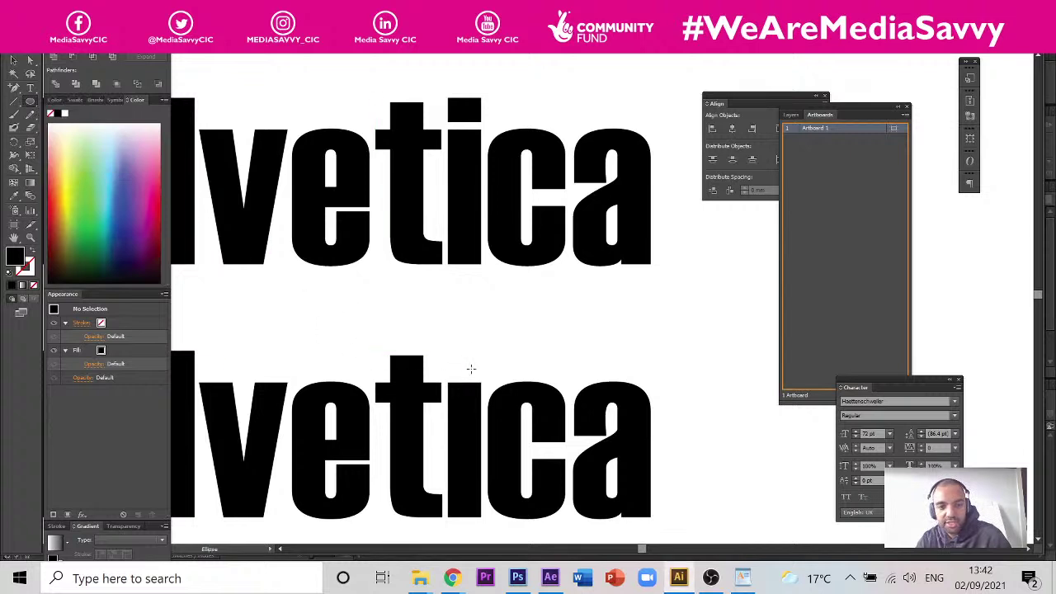
{"action": "left_click_drag", "start_coordinate": [468, 369], "coordinate": [469, 348]}
{"action": "left_click", "coordinate": [14, 61]}
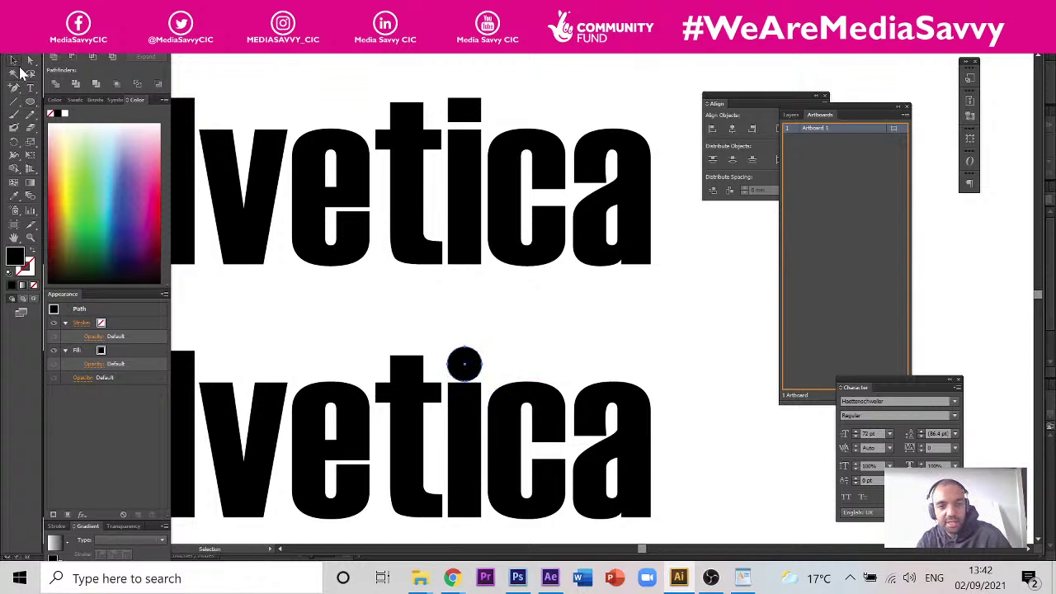
{"action": "left_click_drag", "start_coordinate": [468, 368], "coordinate": [465, 359]}
{"action": "left_click", "coordinate": [495, 374]}
{"action": "scroll", "coordinate": [626, 334], "scroll_direction": "down", "scroll_amount": 2}
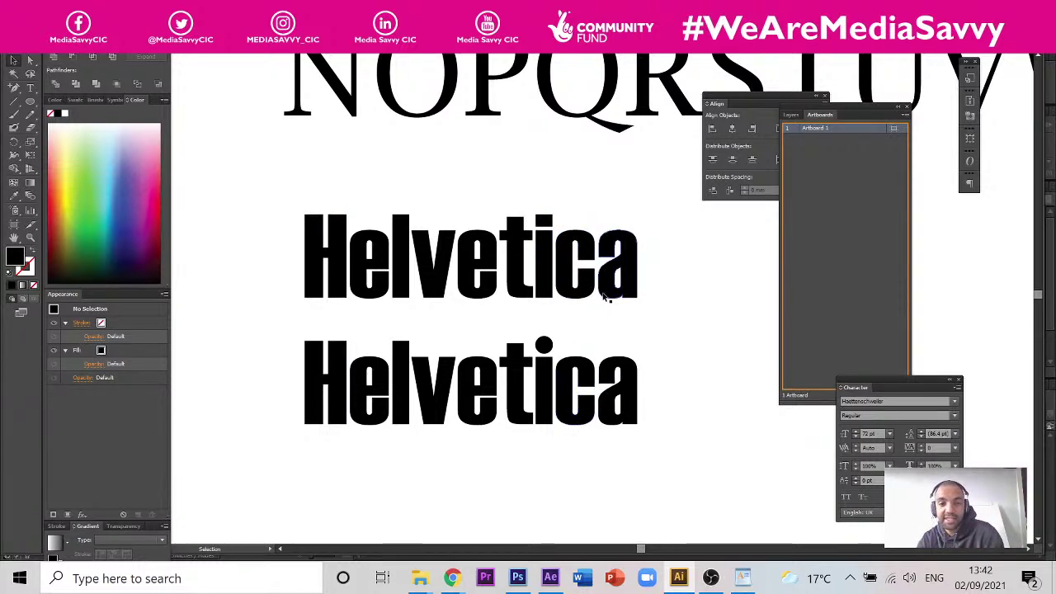
{"action": "scroll", "coordinate": [513, 356], "scroll_direction": "up", "scroll_amount": 1}
{"action": "scroll", "coordinate": [512, 355], "scroll_direction": "up", "scroll_amount": 2}
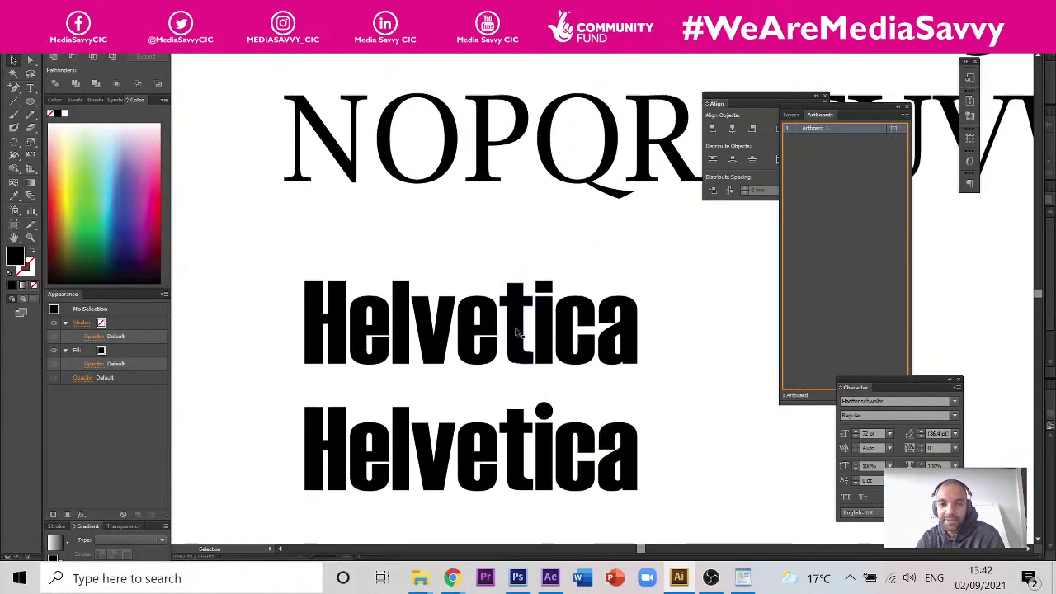
{"action": "key", "text": "ctrl+0"}
{"action": "scroll", "coordinate": [454, 206], "scroll_direction": "up", "scroll_amount": 5}
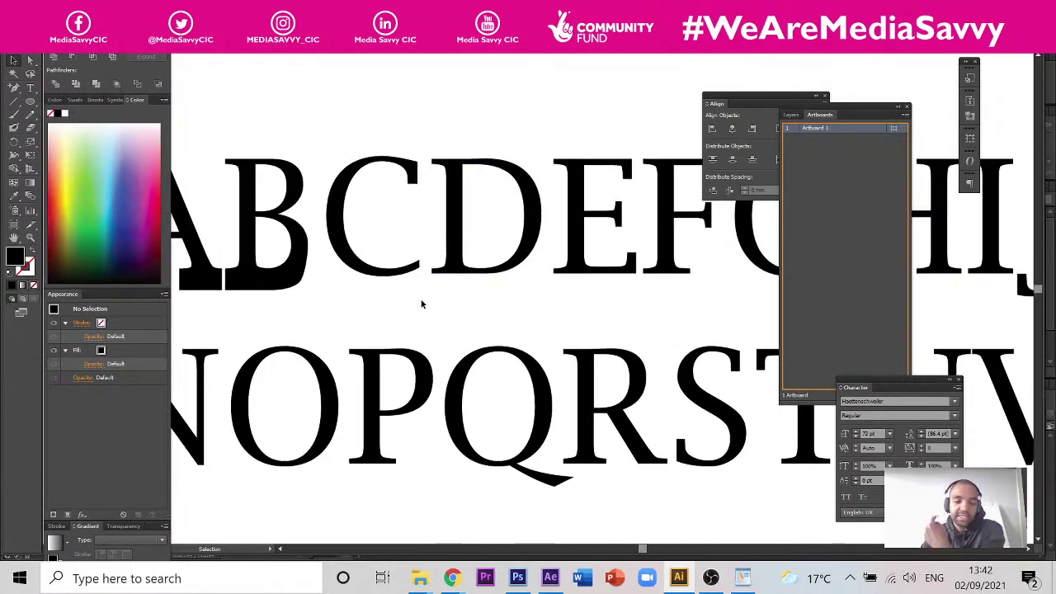
{"action": "left_click_drag", "start_coordinate": [377, 278], "coordinate": [509, 311]}
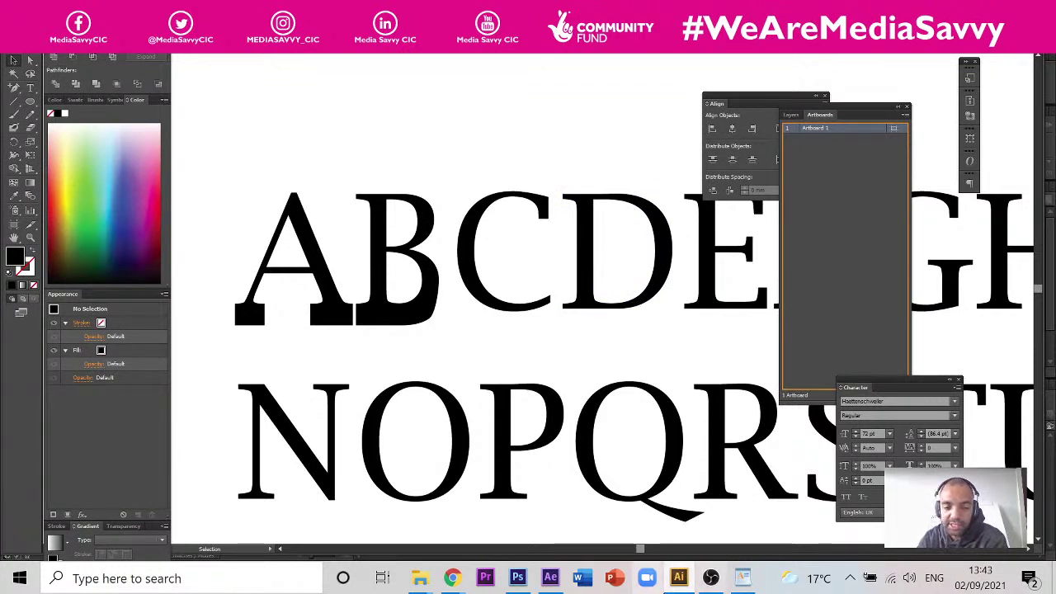
- Switch to the "Crafty Type | TASTER" presentation in Chrome and open slide 4, "Crafty Creatives - Crafty Type"
{"action": "mouse_move", "coordinate": [452, 578]}
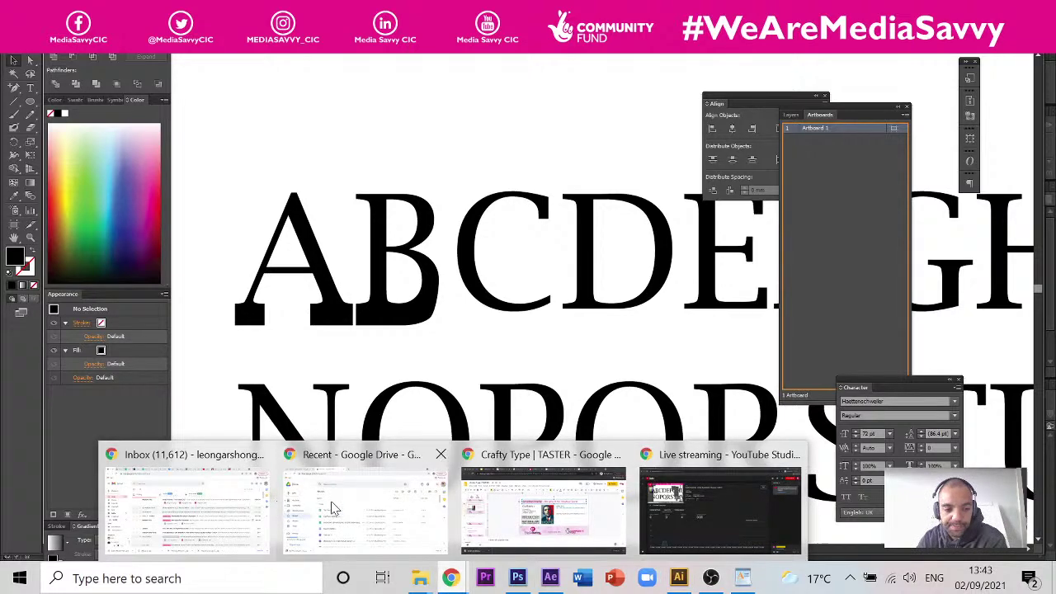
{"action": "left_click", "coordinate": [600, 516]}
{"action": "scroll", "coordinate": [124, 239], "scroll_direction": "up", "scroll_amount": 5}
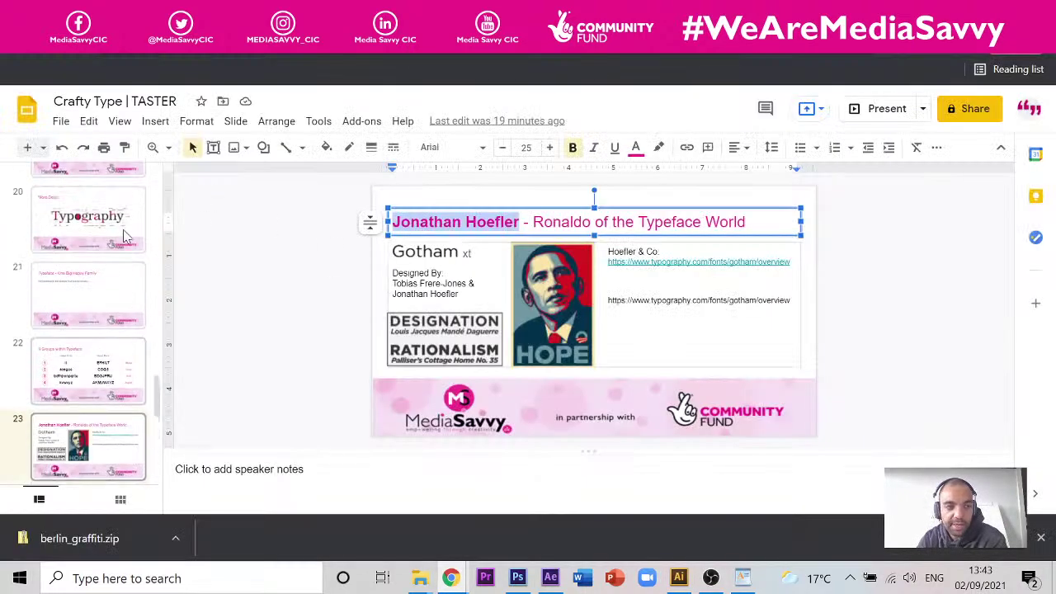
{"action": "scroll", "coordinate": [100, 260], "scroll_direction": "up", "scroll_amount": 15}
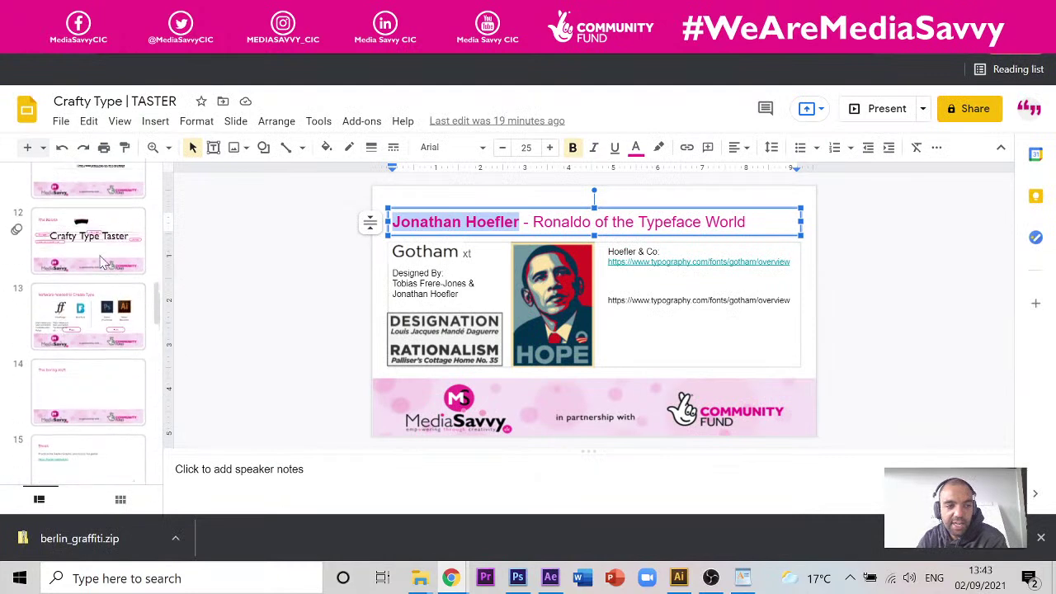
{"action": "left_click", "coordinate": [112, 304]}
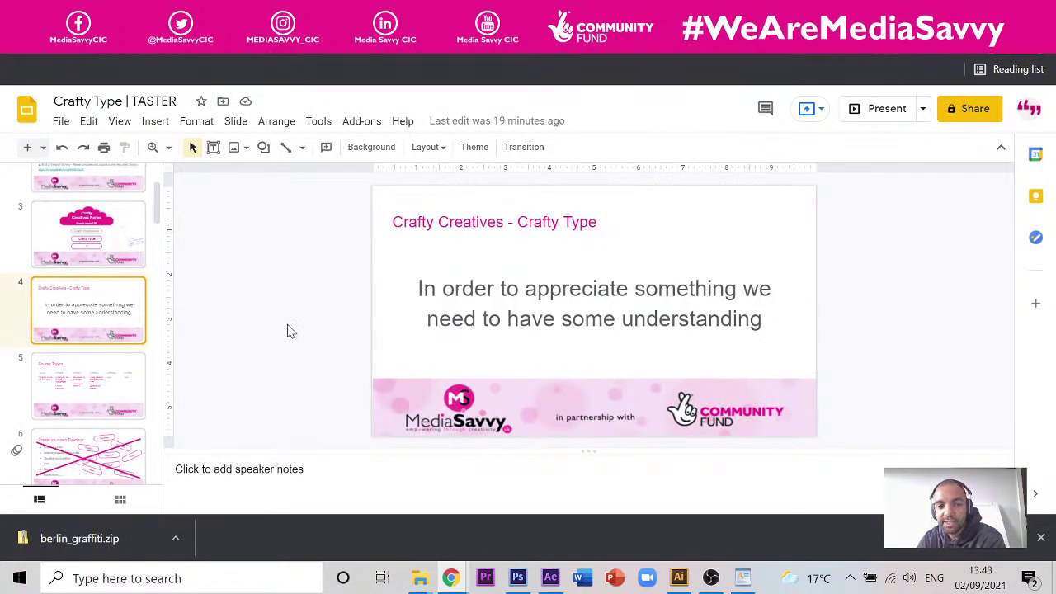
- Look through the slides after slide 4 and open slide 23 about Jonathan Hoefler
{"action": "scroll", "coordinate": [91, 289], "scroll_direction": "down", "scroll_amount": 4}
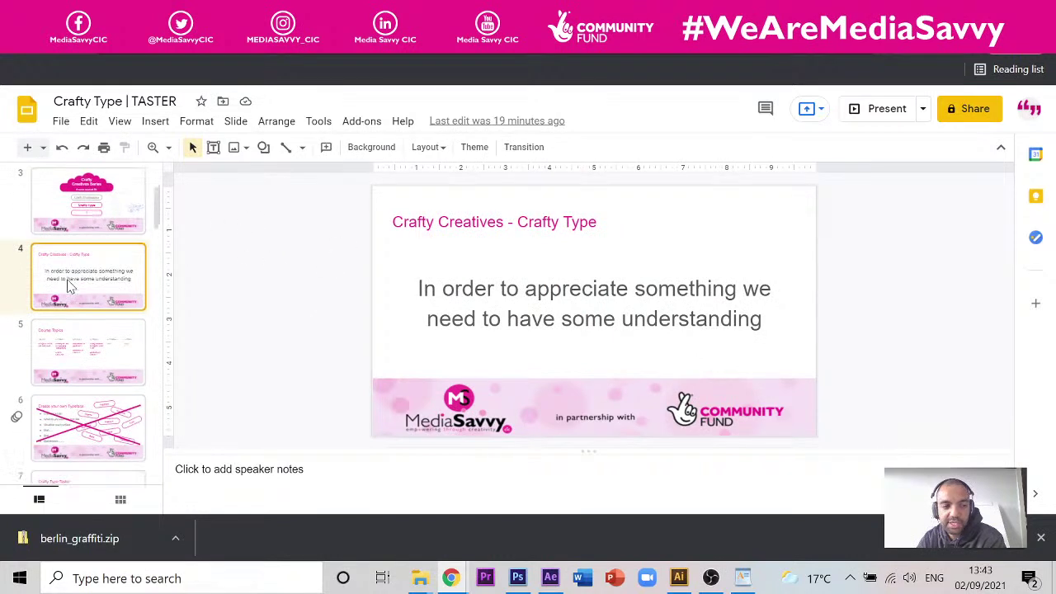
{"action": "scroll", "coordinate": [113, 266], "scroll_direction": "down", "scroll_amount": 6}
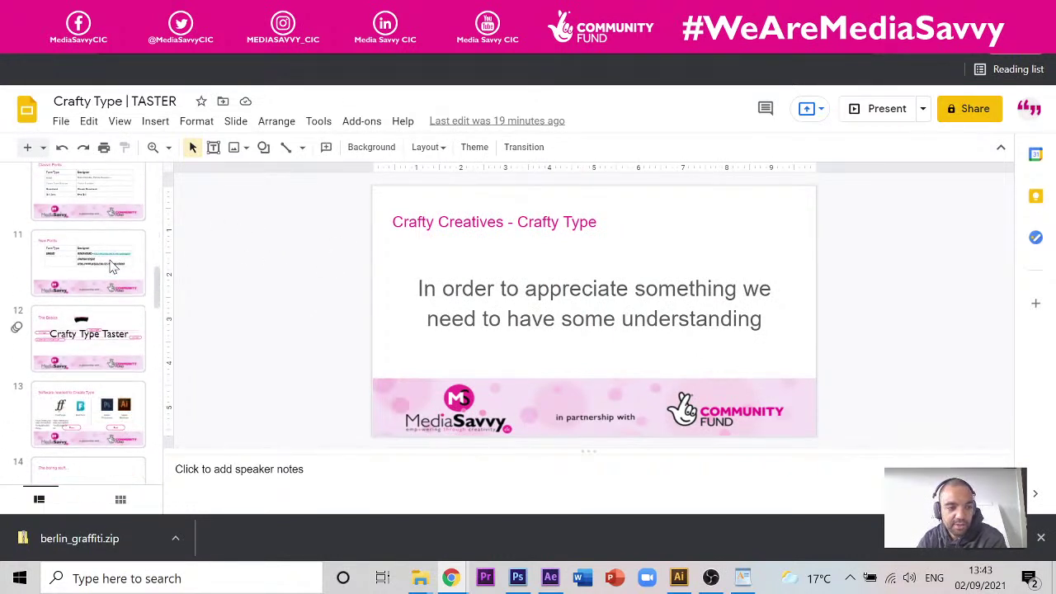
{"action": "scroll", "coordinate": [115, 231], "scroll_direction": "down", "scroll_amount": 1}
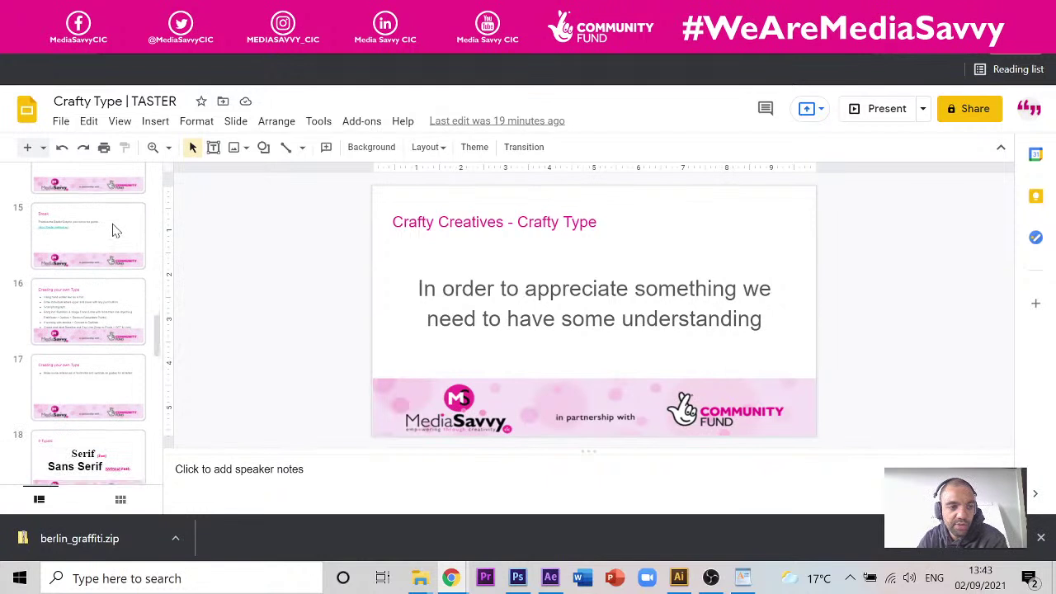
{"action": "scroll", "coordinate": [115, 231], "scroll_direction": "down", "scroll_amount": 5}
{"action": "scroll", "coordinate": [111, 254], "scroll_direction": "down", "scroll_amount": 5}
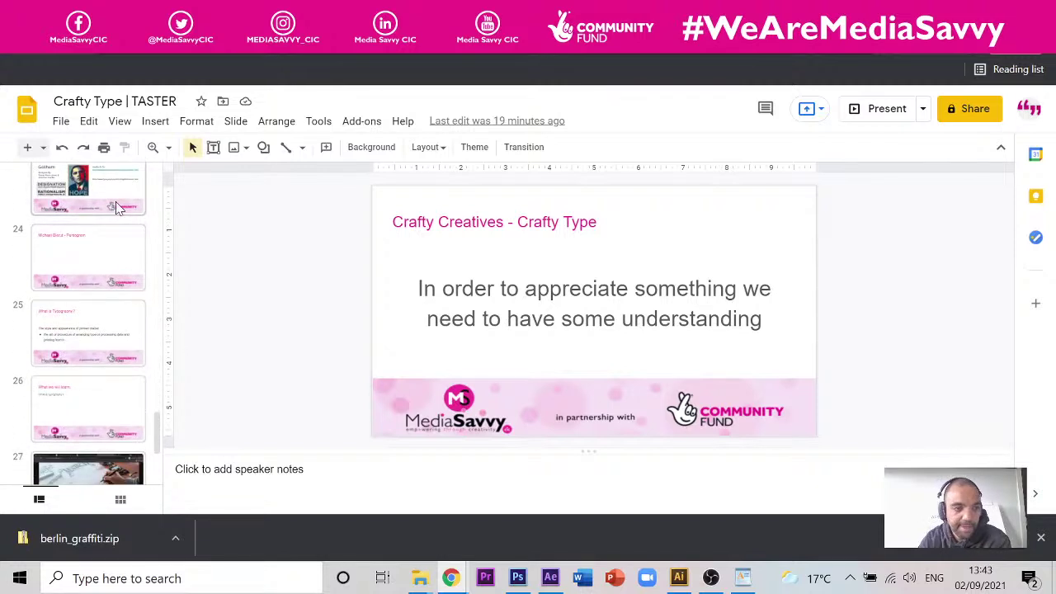
{"action": "left_click", "coordinate": [122, 194]}
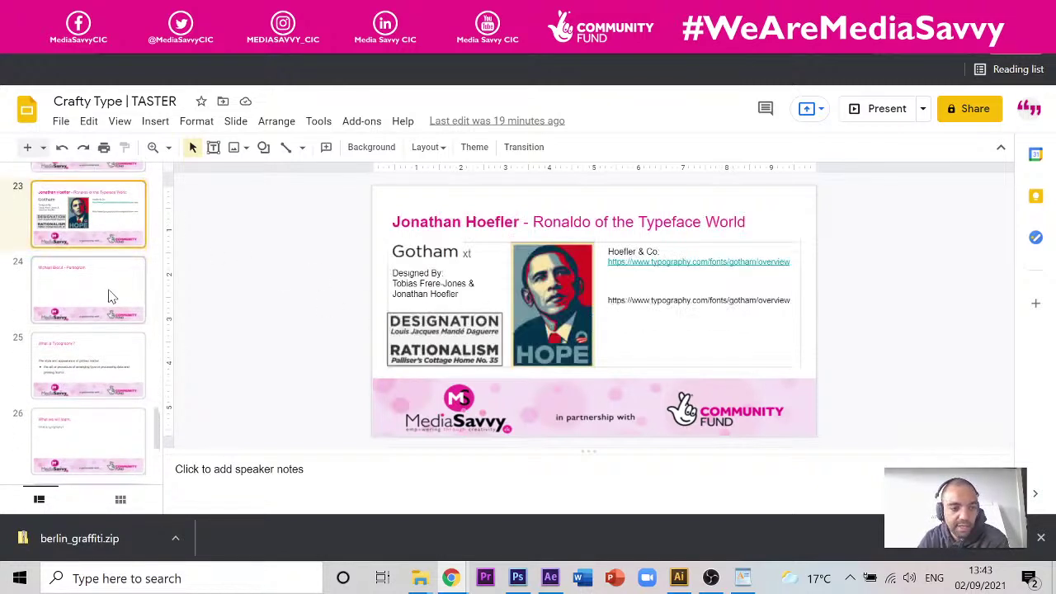
- Check the remaining slides, open slide 24, and copy "Michael Bierut" from its title
{"action": "scroll", "coordinate": [108, 273], "scroll_direction": "down", "scroll_amount": 5}
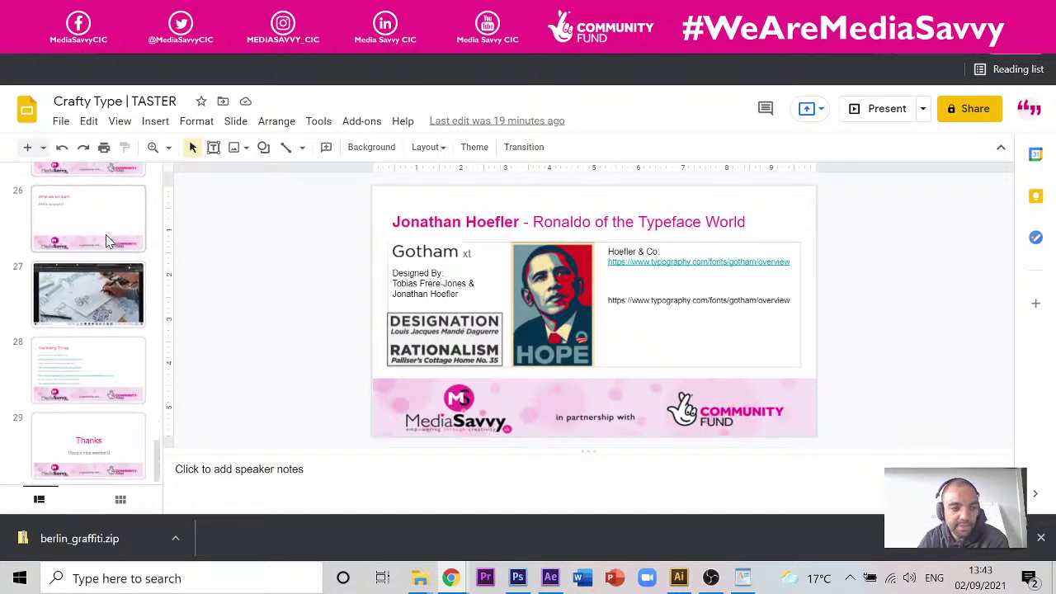
{"action": "scroll", "coordinate": [91, 314], "scroll_direction": "up", "scroll_amount": 3}
{"action": "left_click", "coordinate": [89, 317]}
{"action": "left_click", "coordinate": [99, 231]}
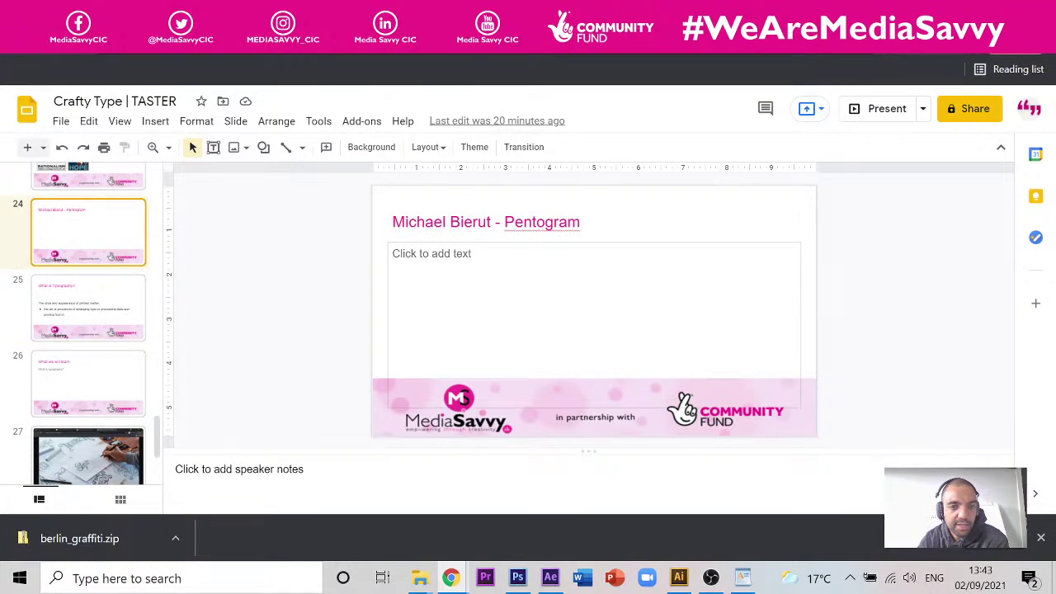
{"action": "left_click_drag", "start_coordinate": [491, 222], "coordinate": [359, 227]}
{"action": "right_click", "coordinate": [448, 225]}
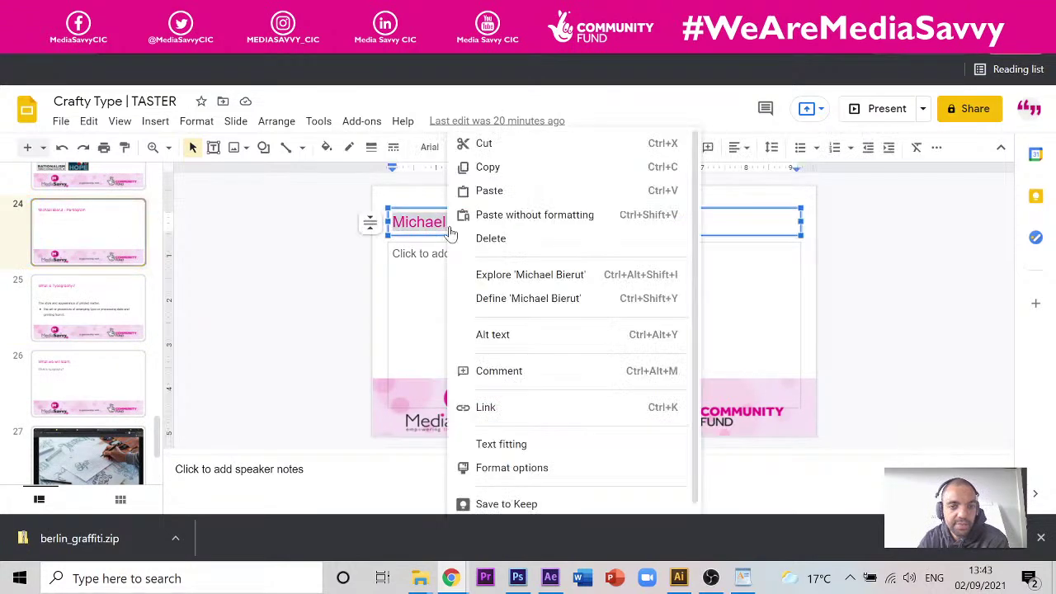
{"action": "left_click", "coordinate": [530, 165]}
- Search Google in a new incognito tab for "Michael Bierut presentation nuts dot com"
{"action": "key", "text": "ctrl+shift+n"}
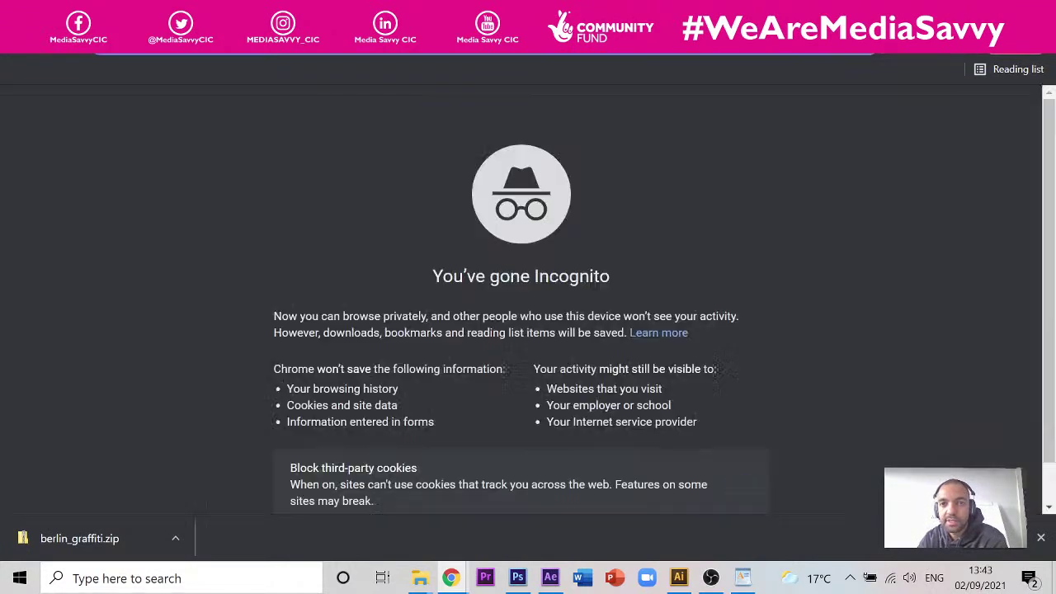
{"action": "key", "text": "ctrl+v"}
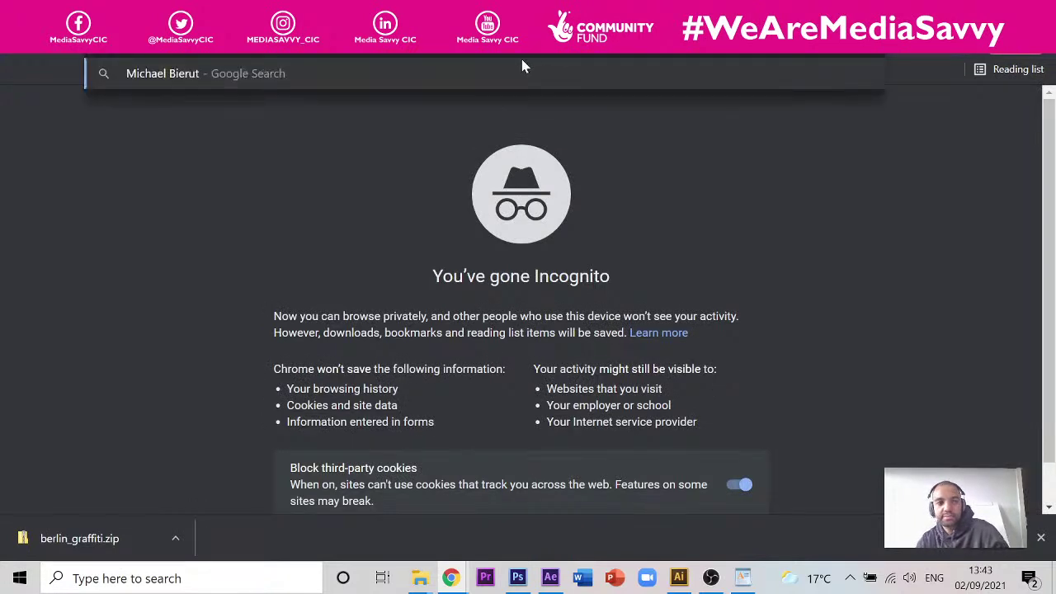
{"action": "type", "text": "prese"}
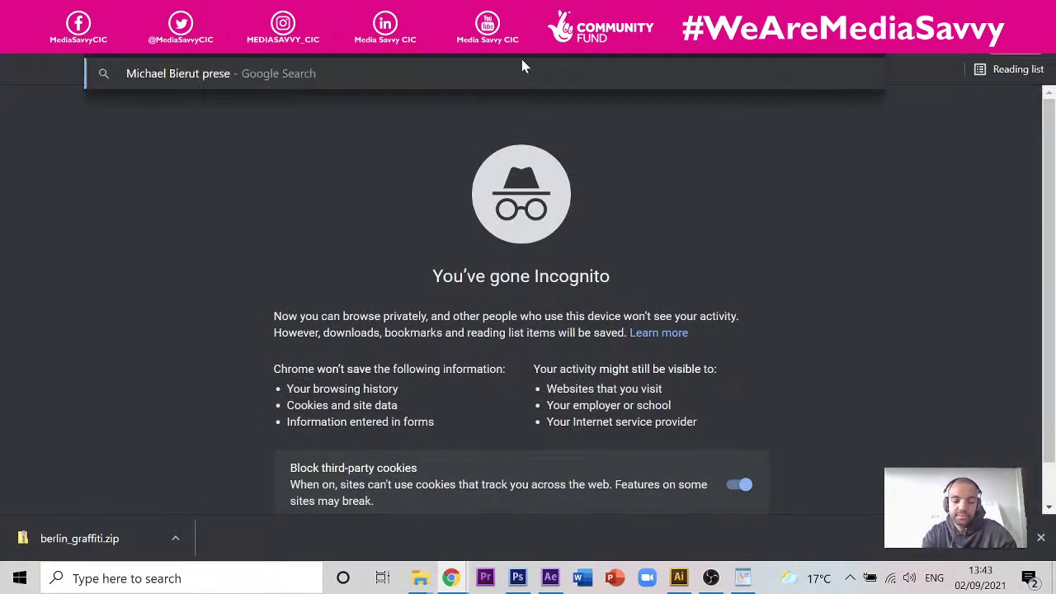
{"action": "type", "text": "ntation"}
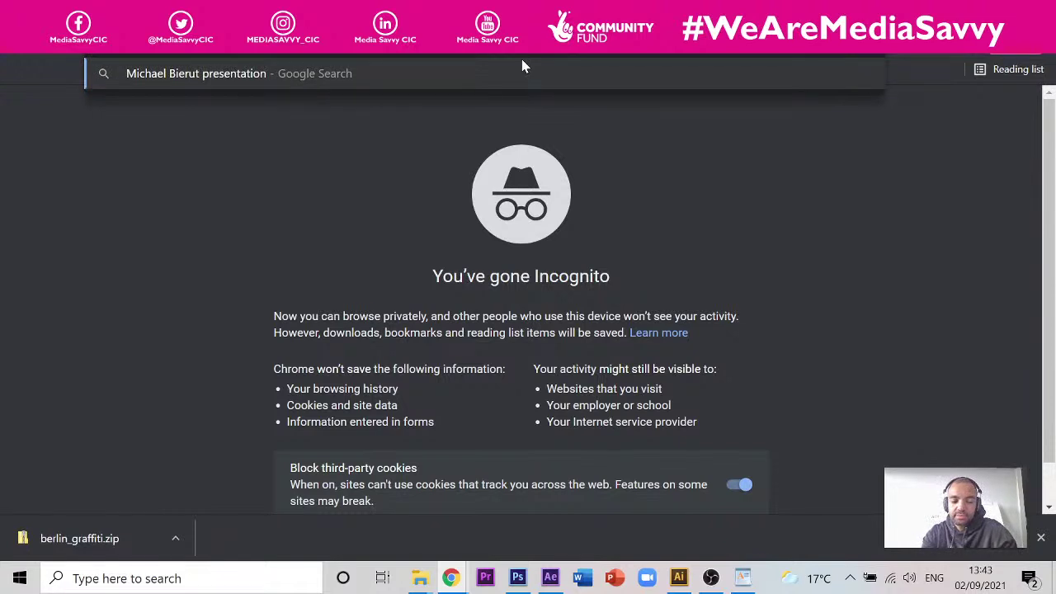
{"action": "type", "text": " nuts."}
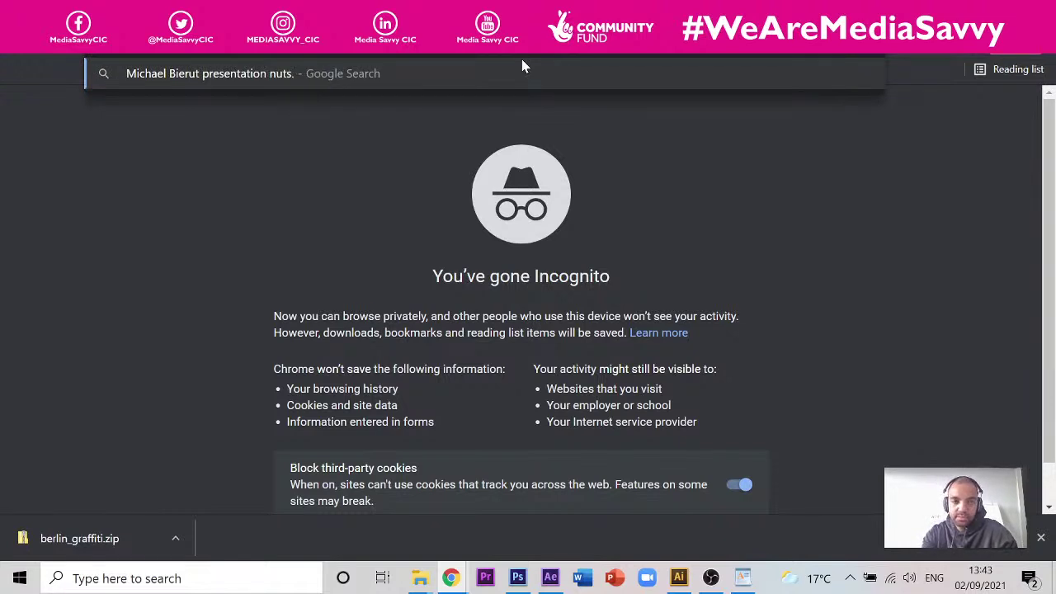
{"action": "key", "text": "BackSpace"}
{"action": "type", "text": "dot com"}
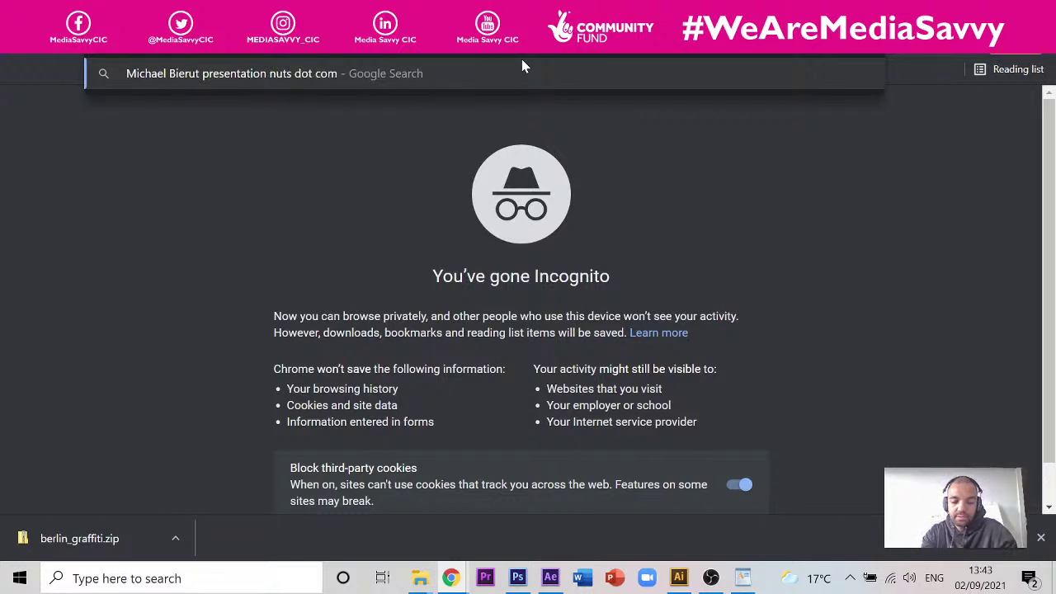
{"action": "key", "text": "Return"}
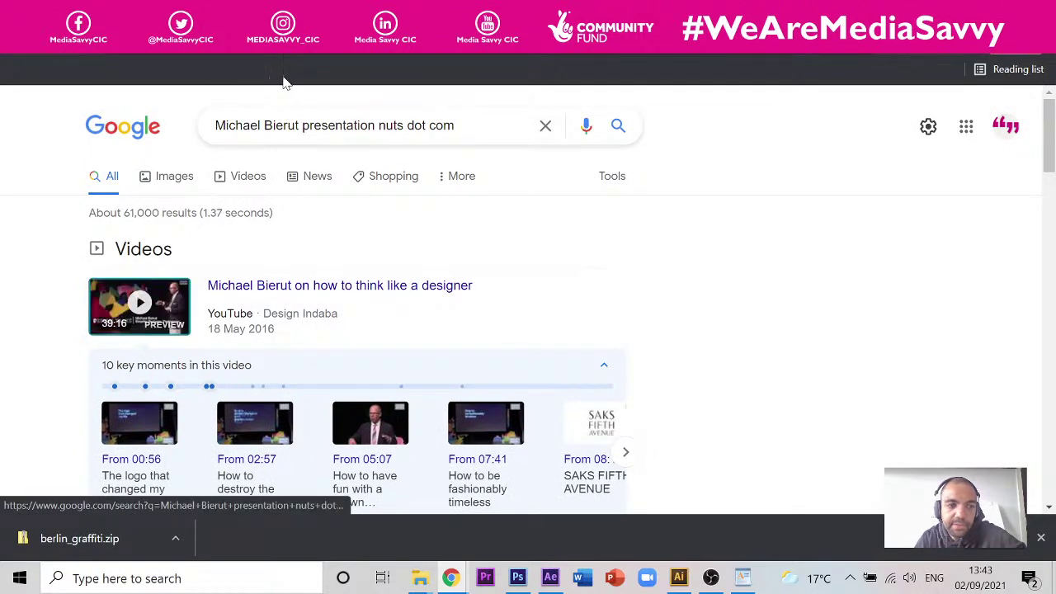
- Open the YouTube video "Michael Bierut on how to think like a designer", pause its playback, and return to the Crafty Type presentation
{"action": "left_click", "coordinate": [320, 287]}
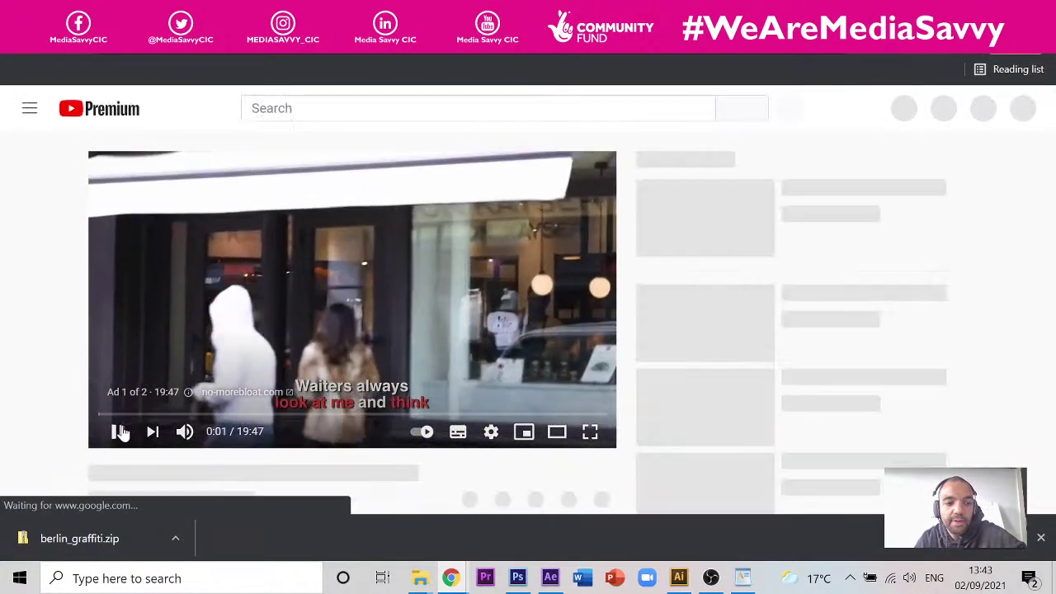
{"action": "left_click", "coordinate": [117, 432]}
{"action": "left_click", "coordinate": [110, 431]}
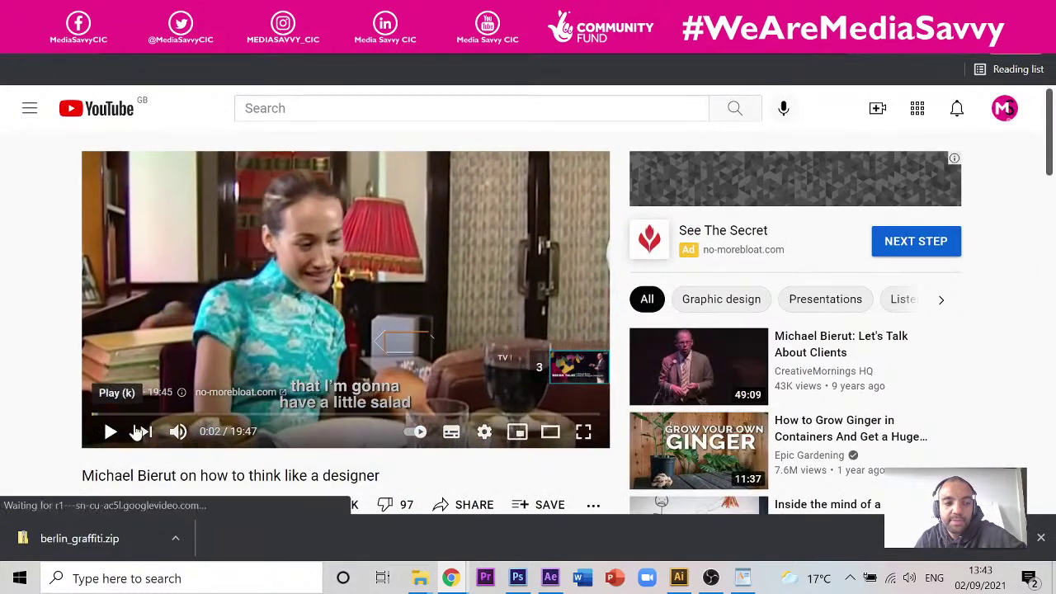
{"action": "left_click", "coordinate": [149, 33]}
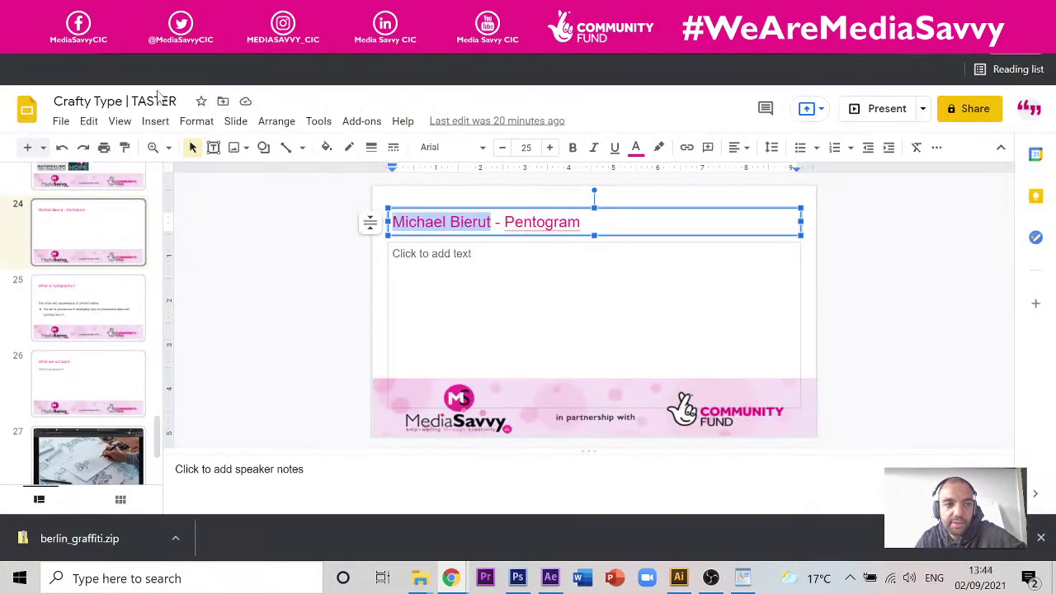
- Return to slide 9, "What is Type?", and open its first YouTube link, the one marked [0:56]
{"action": "scroll", "coordinate": [81, 364], "scroll_direction": "up", "scroll_amount": 11}
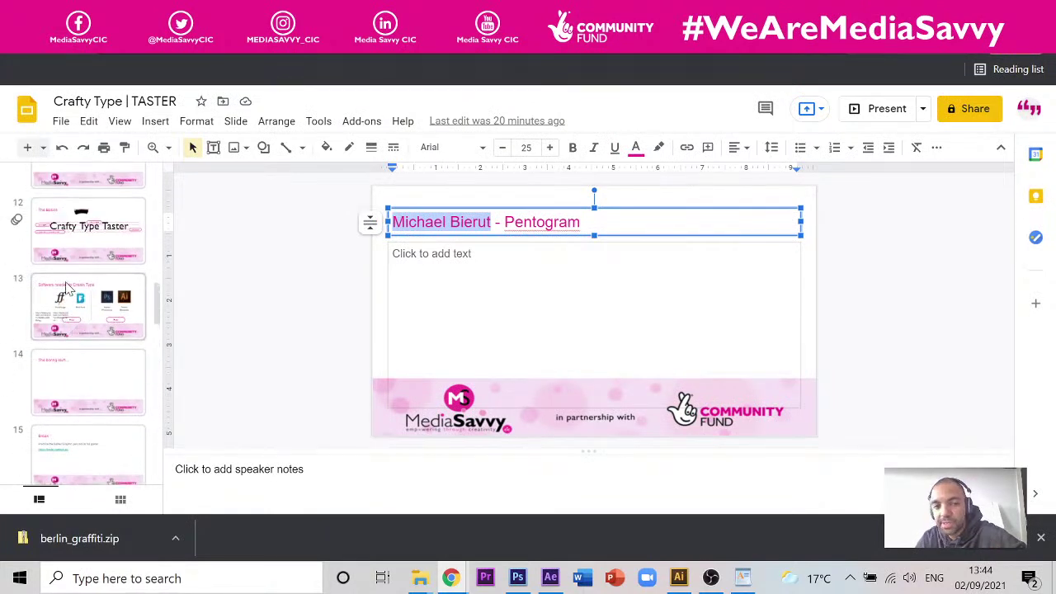
{"action": "scroll", "coordinate": [116, 285], "scroll_direction": "up", "scroll_amount": 1}
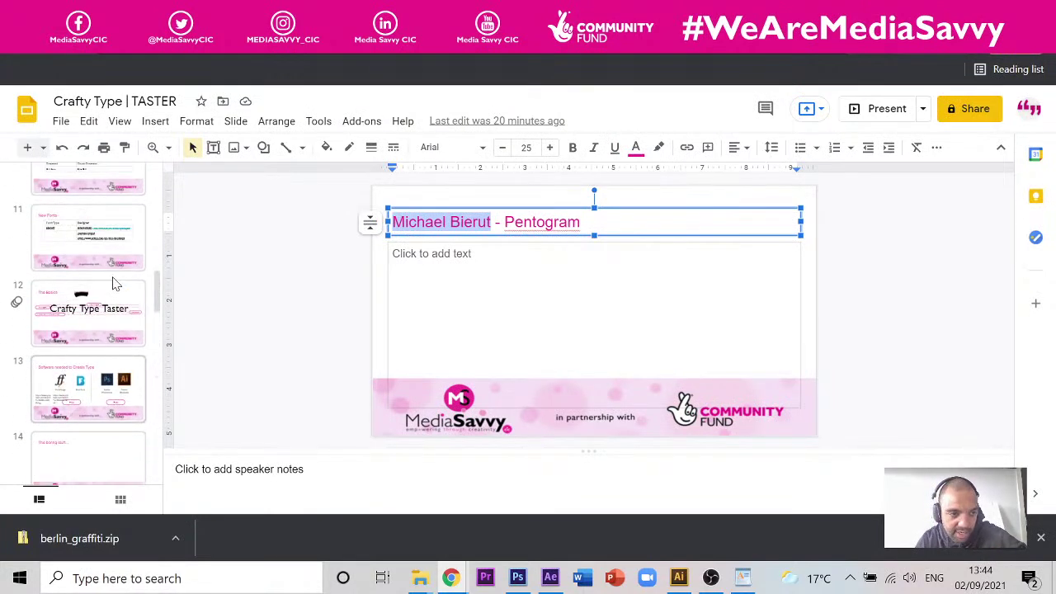
{"action": "scroll", "coordinate": [115, 285], "scroll_direction": "up", "scroll_amount": 2}
{"action": "left_click", "coordinate": [118, 413]}
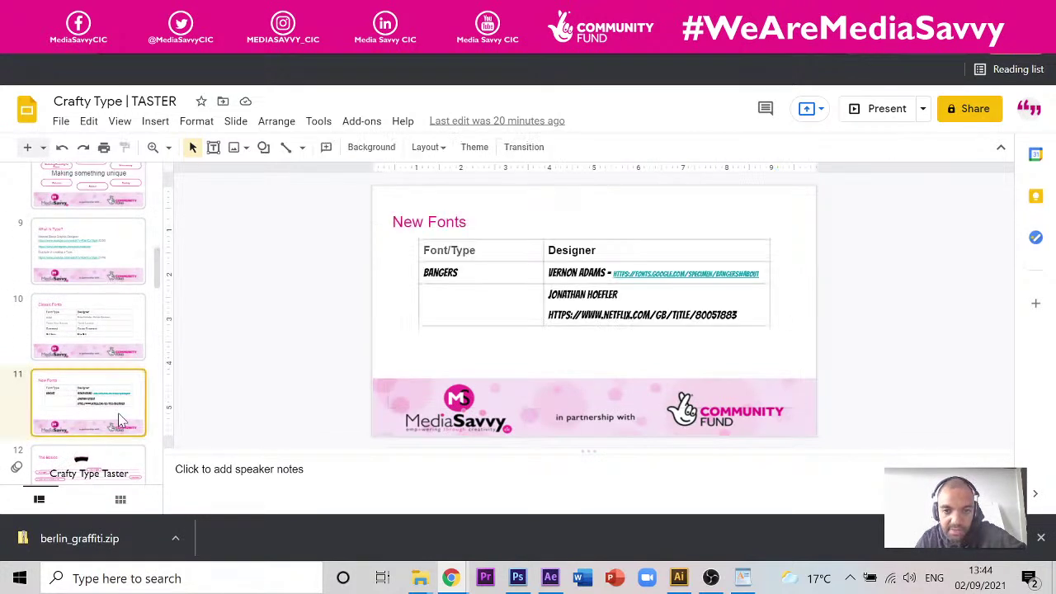
{"action": "scroll", "coordinate": [82, 338], "scroll_direction": "up", "scroll_amount": 1}
{"action": "left_click", "coordinate": [79, 333]}
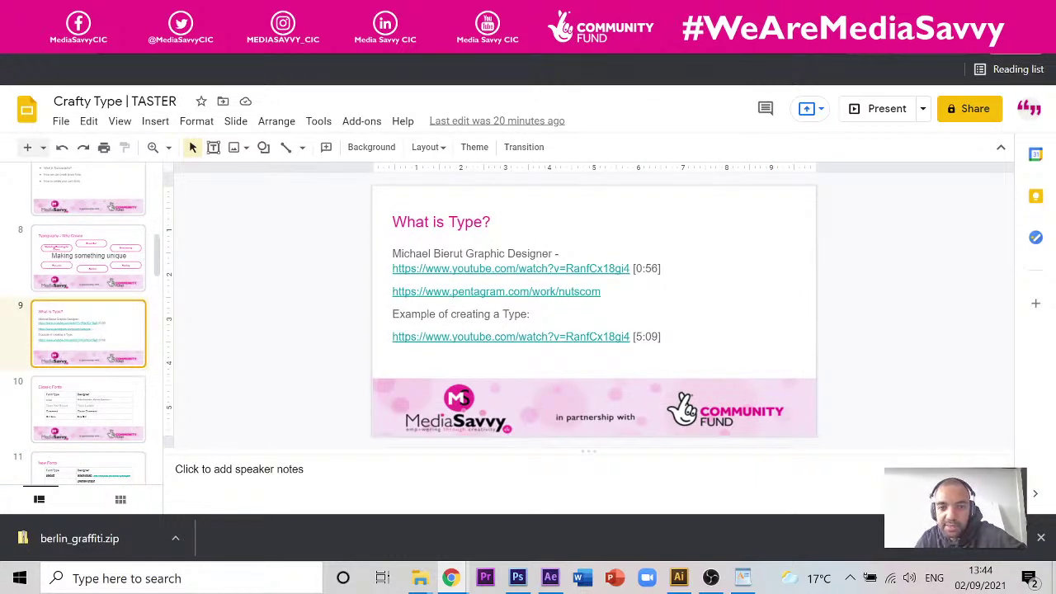
{"action": "left_click", "coordinate": [504, 269]}
{"action": "left_click", "coordinate": [504, 304]}
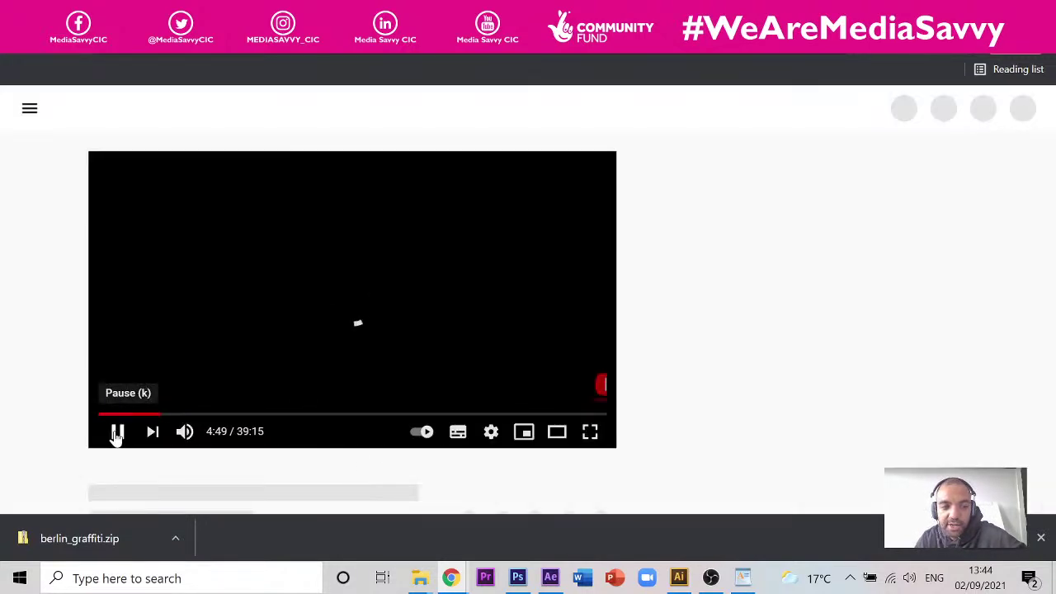
- Pause the video "Michael Bierut on how to think like a designer" and rewind it to 0:53
{"action": "left_click", "coordinate": [117, 432]}
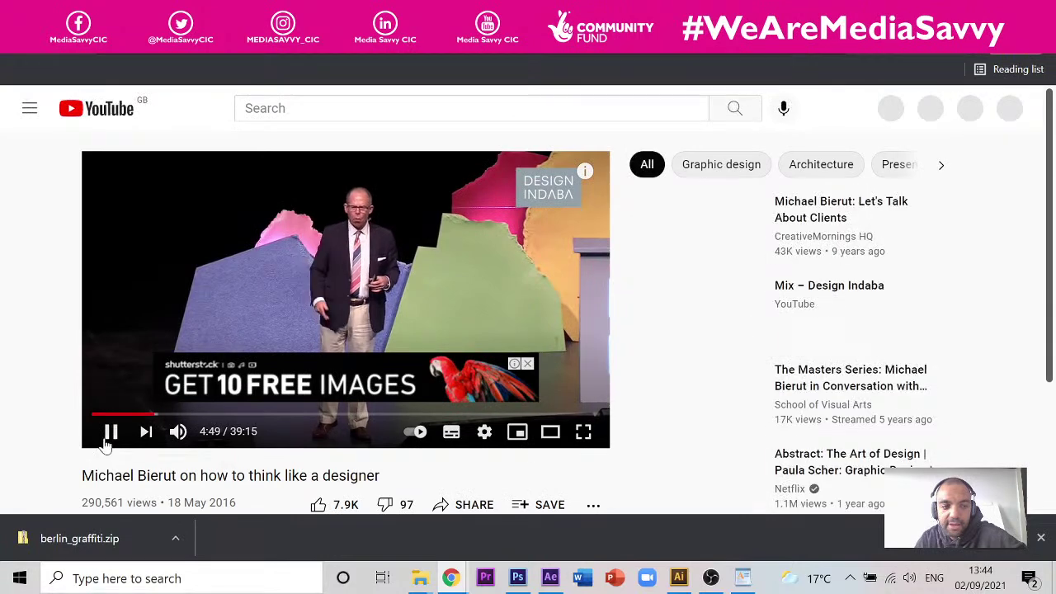
{"action": "left_click", "coordinate": [110, 431]}
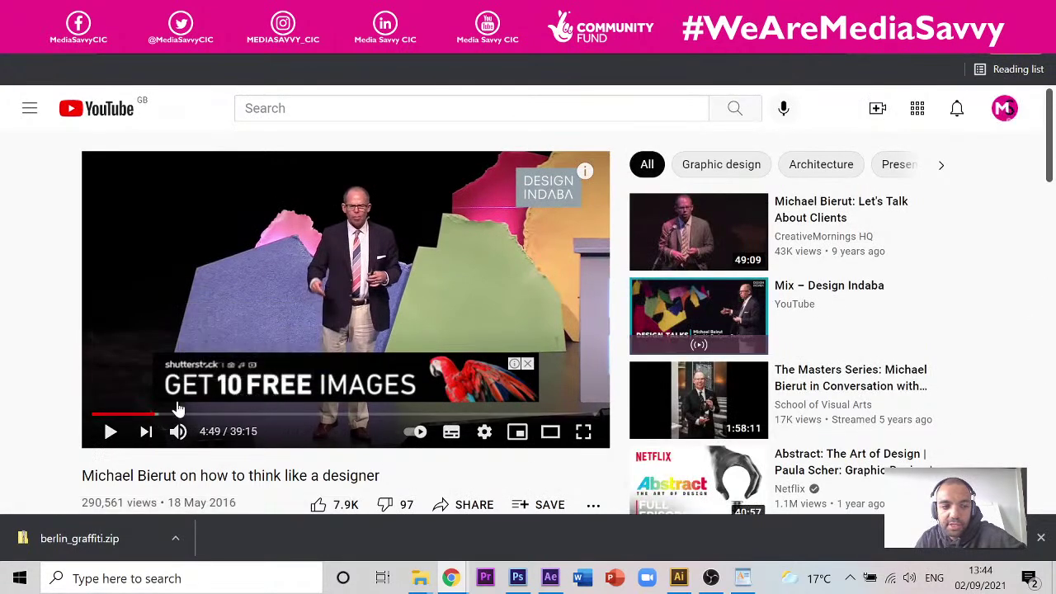
{"action": "left_click_drag", "start_coordinate": [154, 419], "coordinate": [106, 431]}
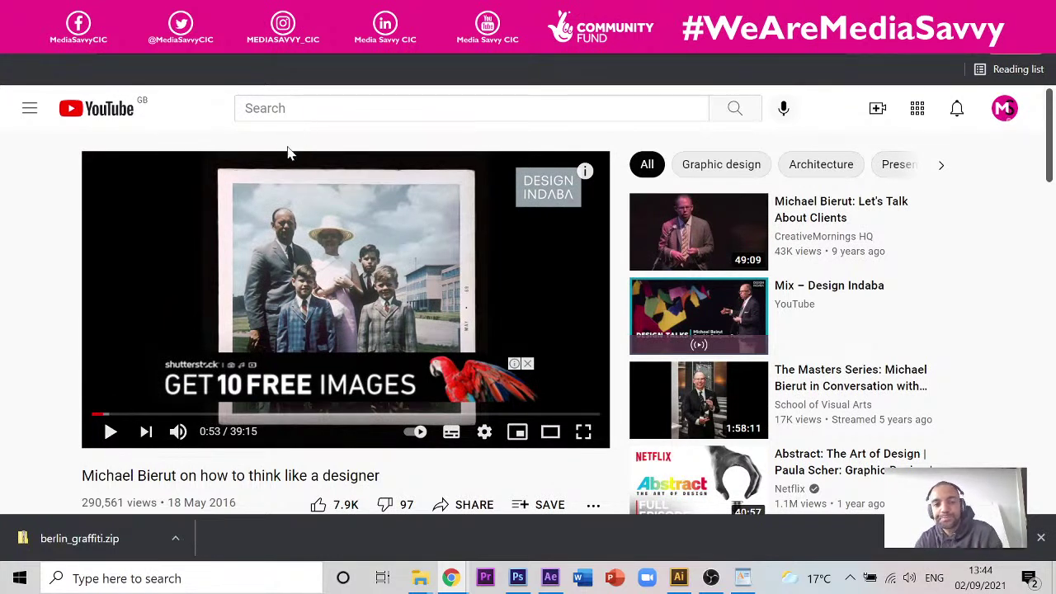
- Play the Michael Bierut talk in full screen from 0:53, pause it at 7:33, and leave full screen
{"action": "left_click", "coordinate": [584, 433]}
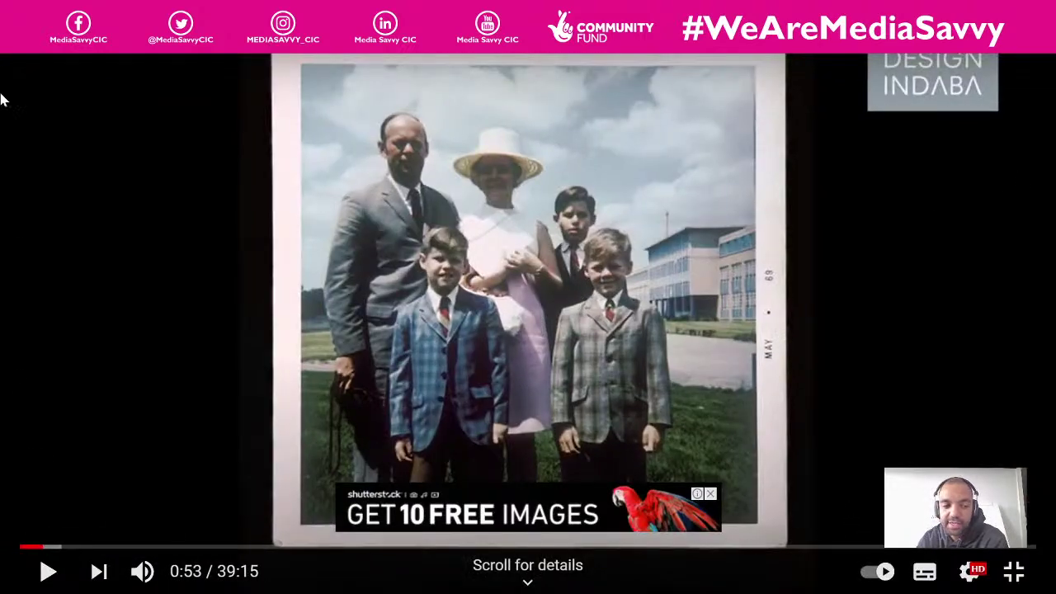
{"action": "left_click", "coordinate": [46, 578]}
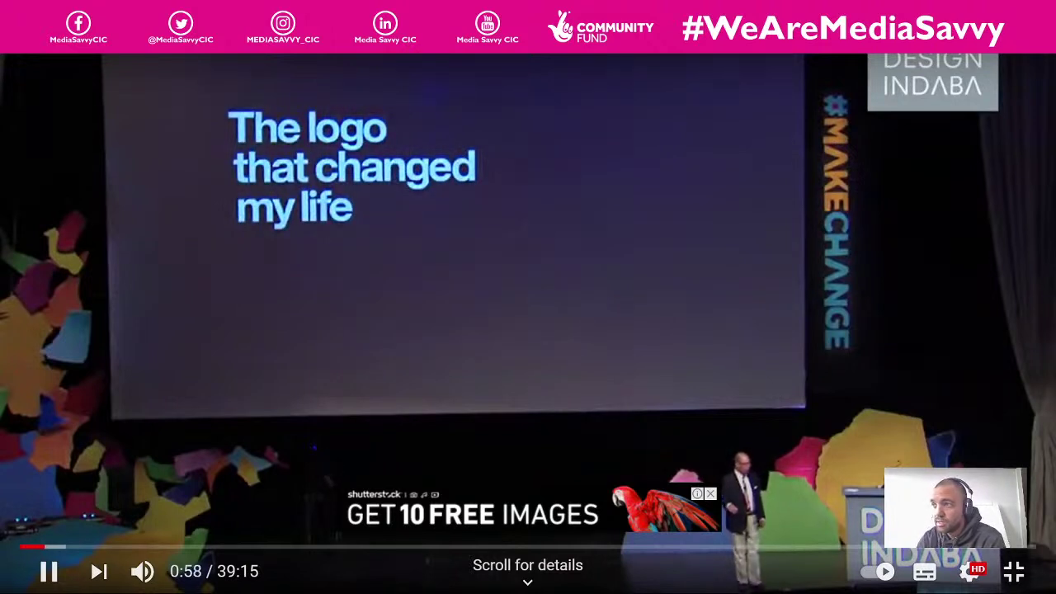
{"action": "mouse_move", "coordinate": [660, 452]}
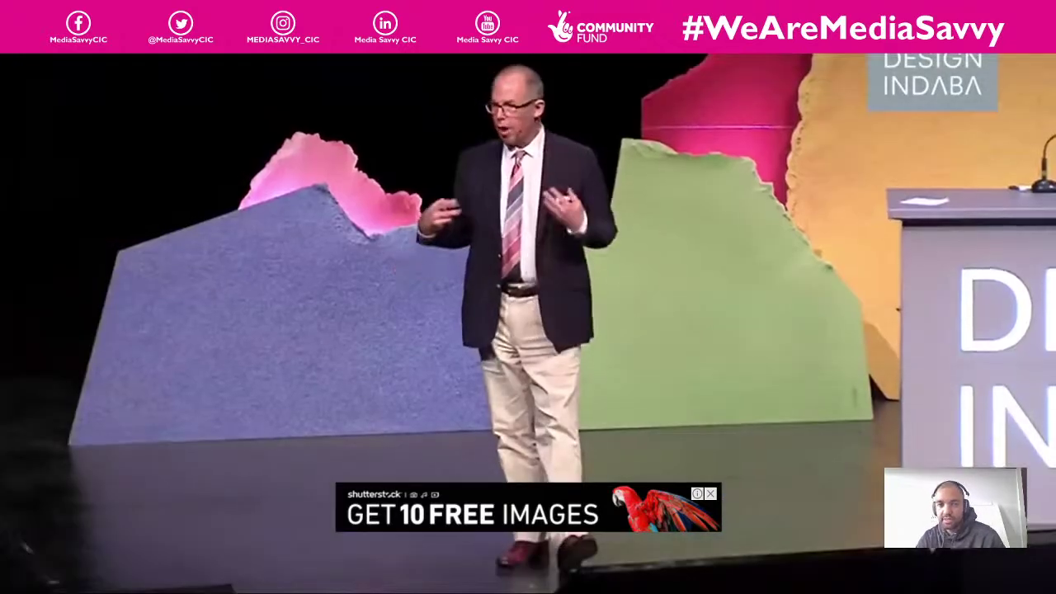
{"action": "mouse_move", "coordinate": [554, 447]}
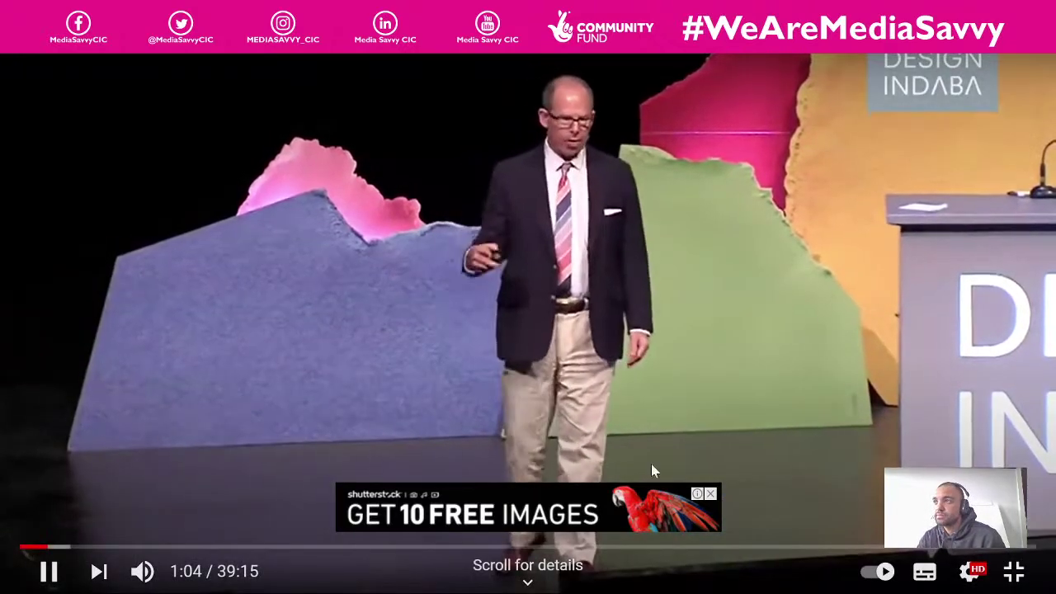
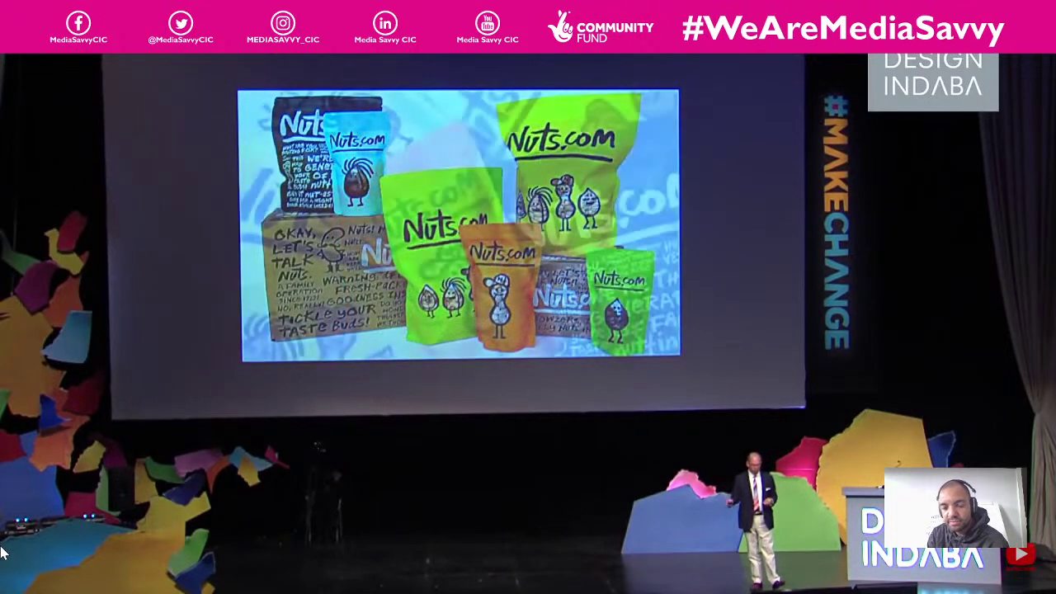
{"action": "key", "text": "space"}
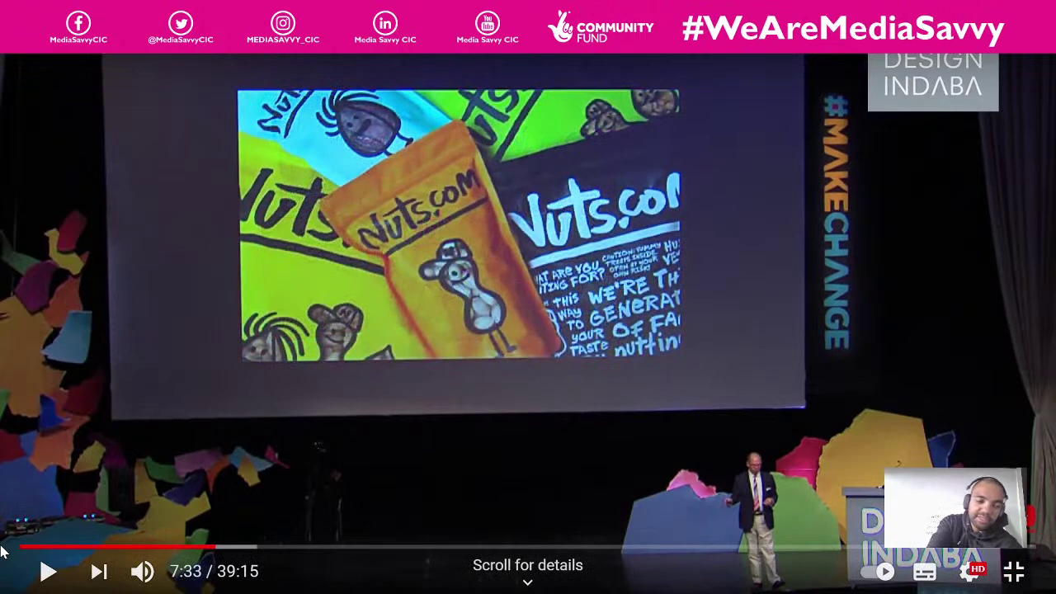
{"action": "key", "text": "Escape"}
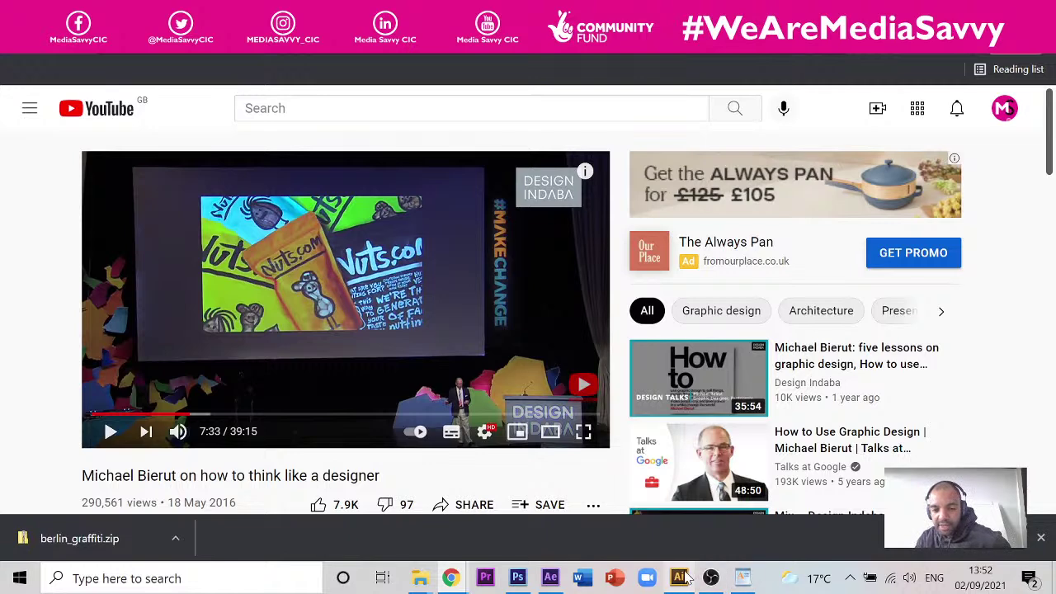
- Switch to the WordPad document and set the font of the selected third "Hello everyone, welcome to Crafty Type!" line to Rosewood Std Regular
{"action": "mouse_move", "coordinate": [684, 577]}
{"action": "left_click", "coordinate": [742, 577]}
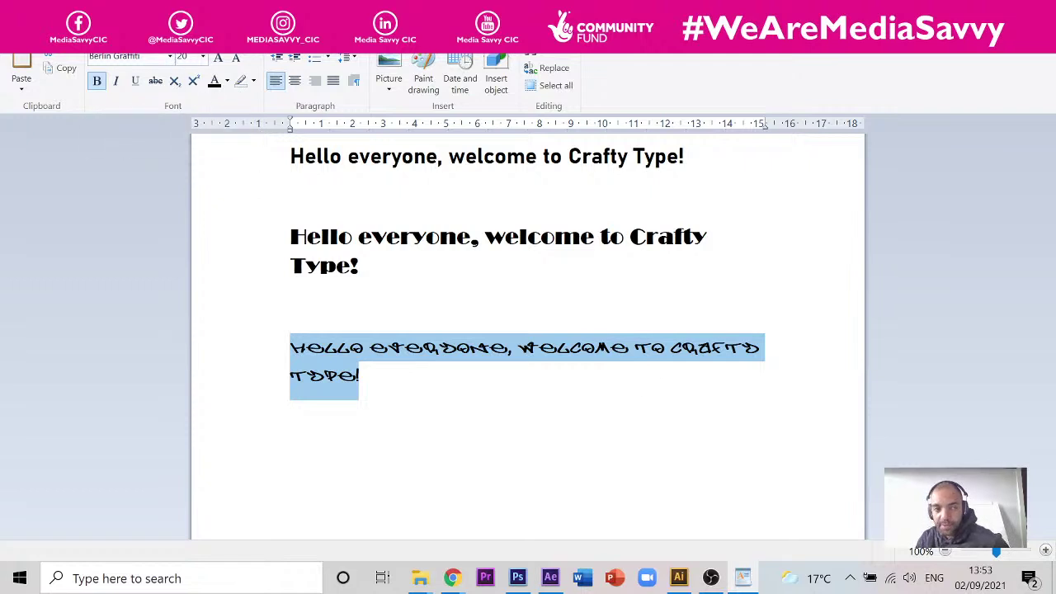
{"action": "left_click", "coordinate": [169, 57]}
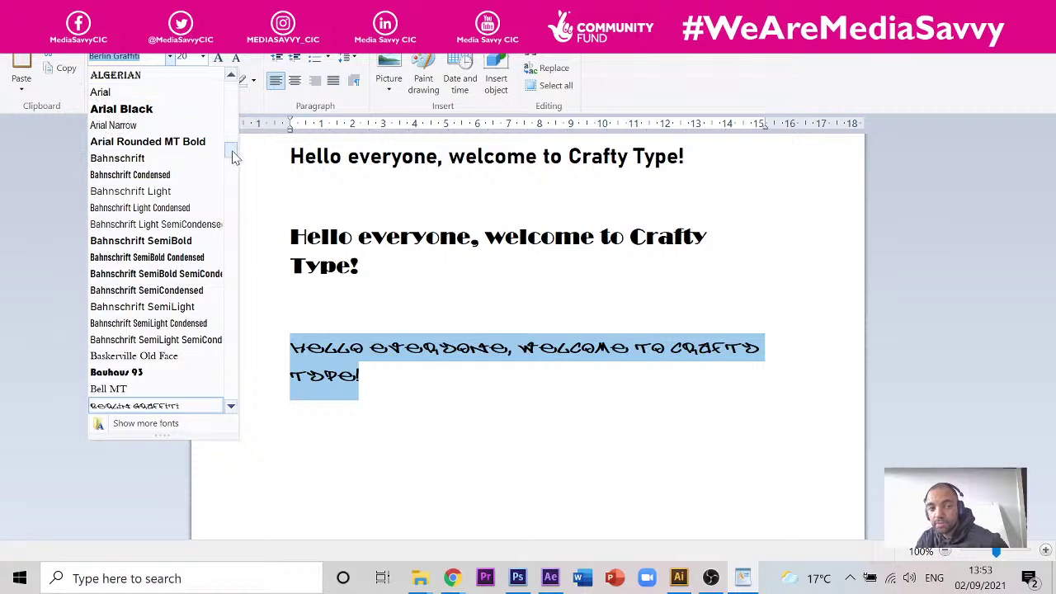
{"action": "left_click_drag", "start_coordinate": [233, 157], "coordinate": [213, 388]}
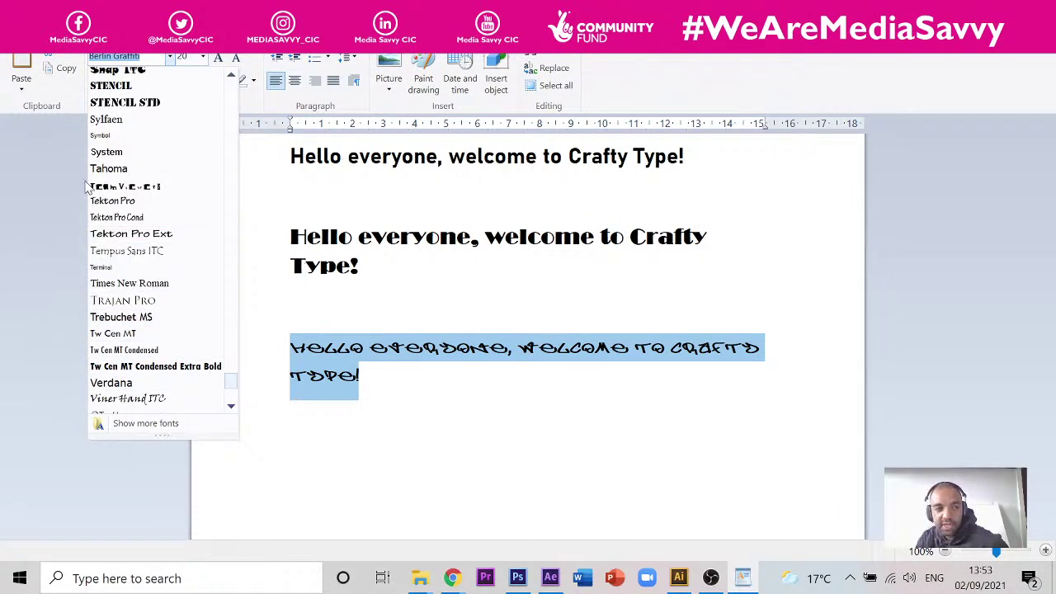
{"action": "scroll", "coordinate": [135, 281], "scroll_direction": "up", "scroll_amount": 1}
{"action": "scroll", "coordinate": [132, 284], "scroll_direction": "up", "scroll_amount": 6}
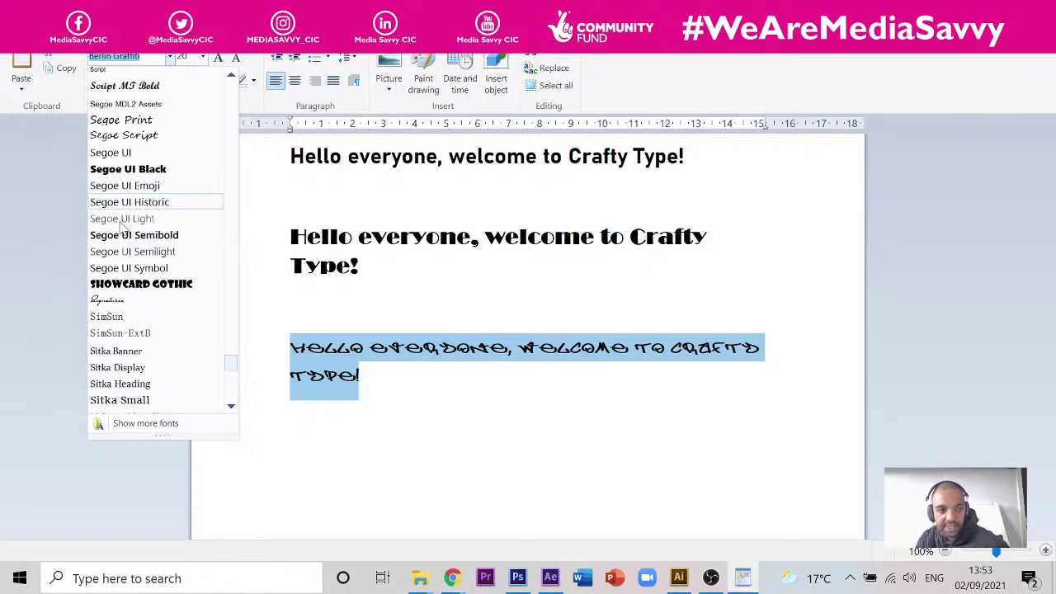
{"action": "scroll", "coordinate": [136, 299], "scroll_direction": "up", "scroll_amount": 1}
{"action": "scroll", "coordinate": [136, 299], "scroll_direction": "down", "scroll_amount": 2}
{"action": "scroll", "coordinate": [156, 206], "scroll_direction": "up", "scroll_amount": 3}
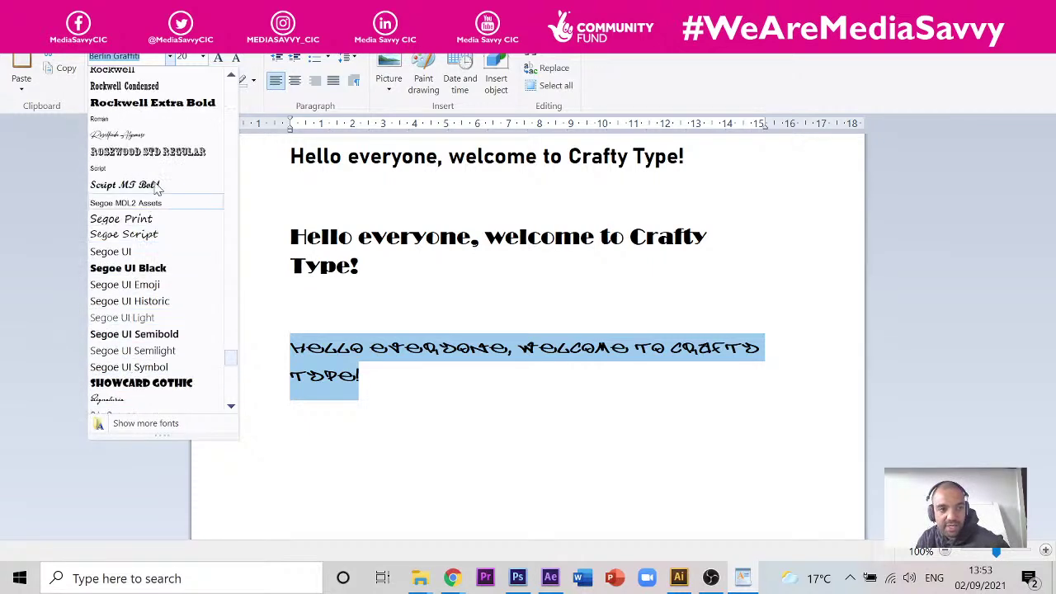
{"action": "left_click", "coordinate": [161, 157]}
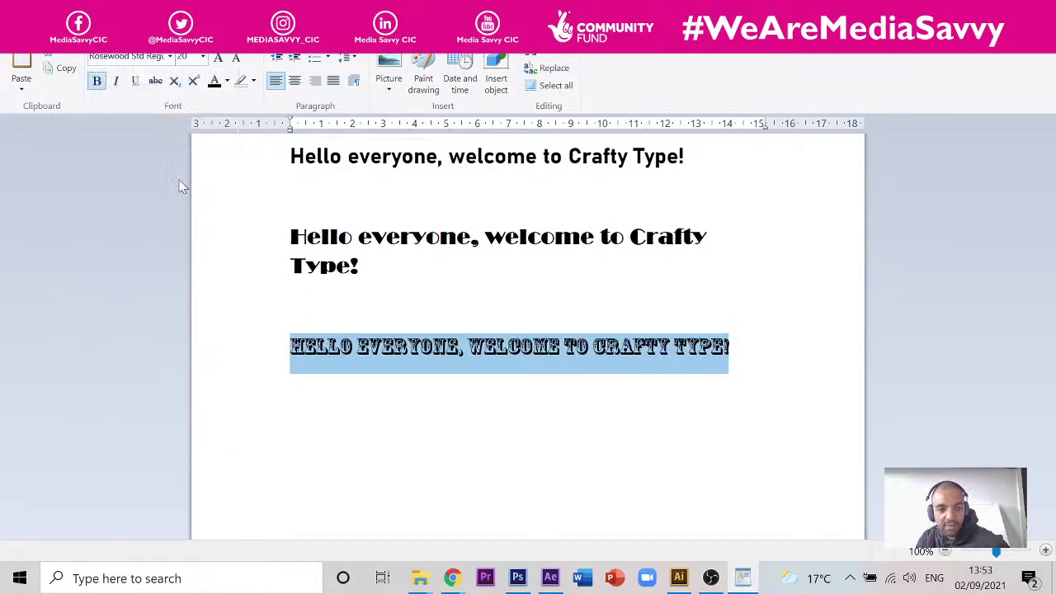
- Try the Playbill font on the third greeting line and change it to Mistral
{"action": "left_click", "coordinate": [169, 58]}
{"action": "left_click", "coordinate": [151, 174]}
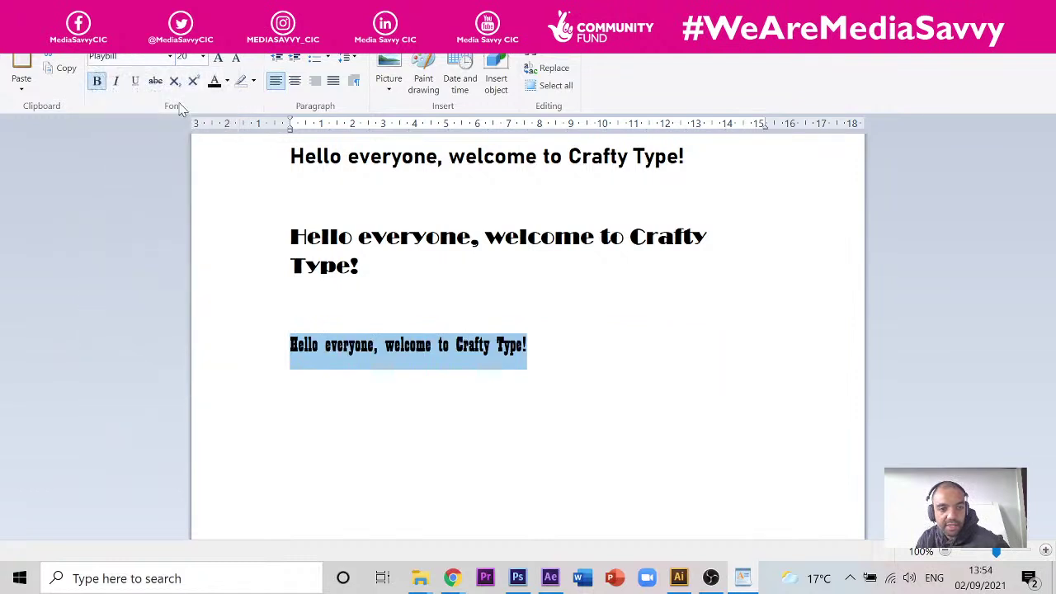
{"action": "left_click", "coordinate": [169, 56]}
{"action": "scroll", "coordinate": [141, 116], "scroll_direction": "up", "scroll_amount": 6}
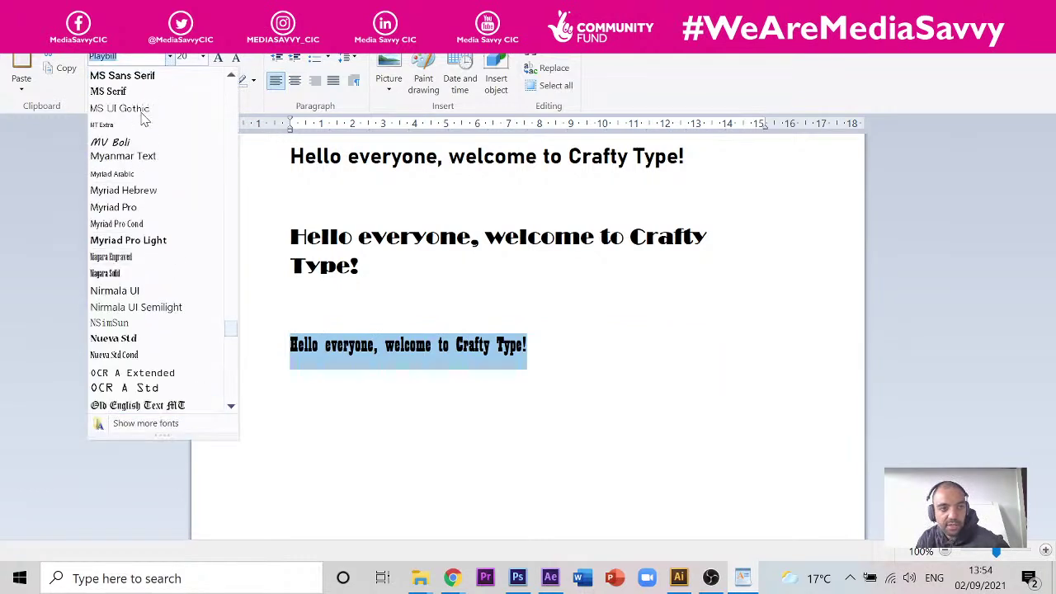
{"action": "scroll", "coordinate": [142, 117], "scroll_direction": "up", "scroll_amount": 1}
{"action": "left_click", "coordinate": [141, 112]}
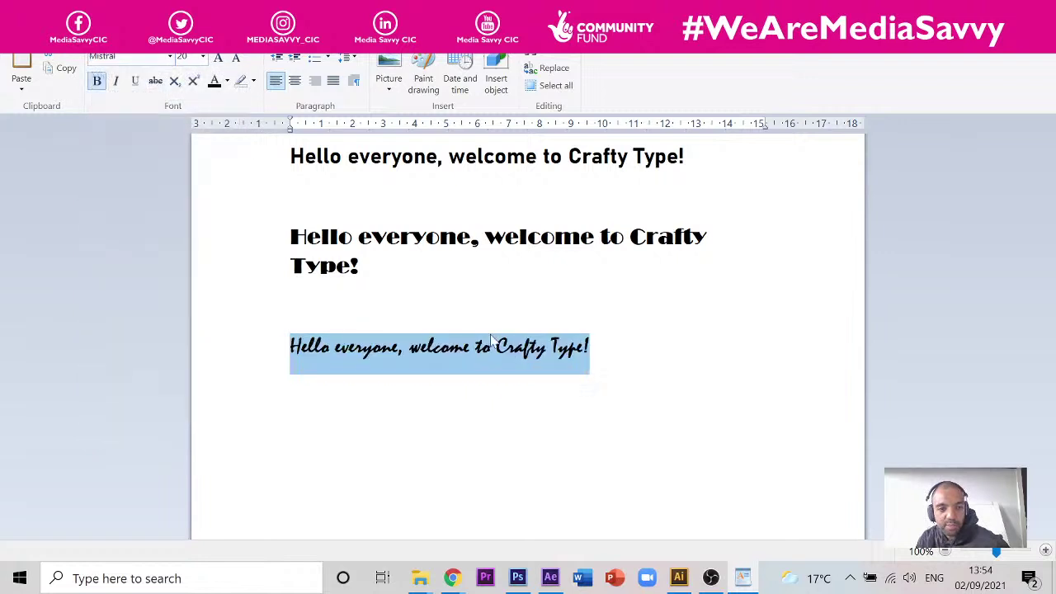
{"action": "left_click", "coordinate": [526, 351]}
{"action": "key", "text": "End"}
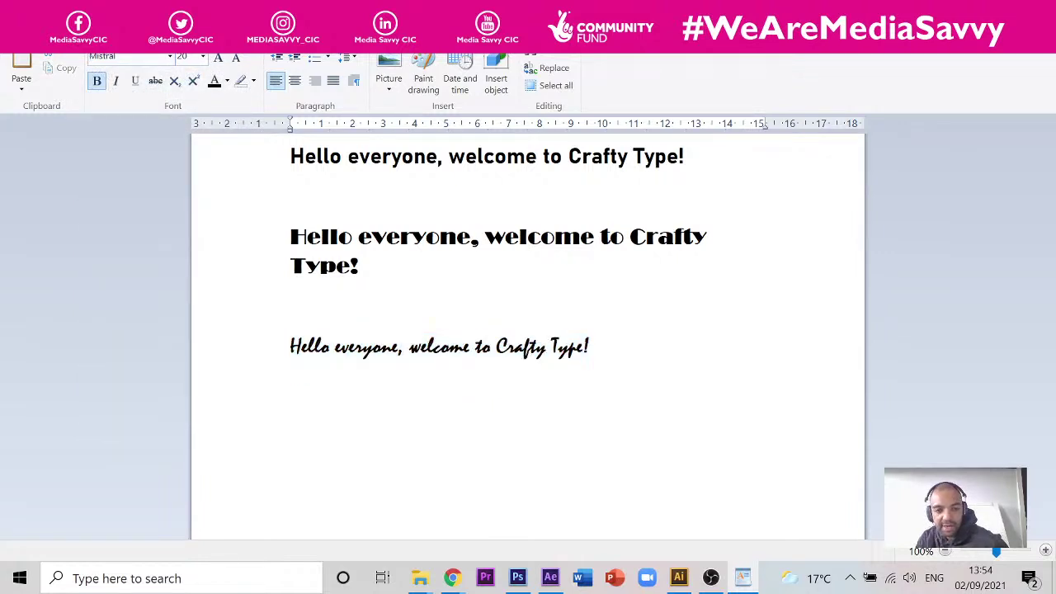
{"action": "key", "text": "shift+Home"}
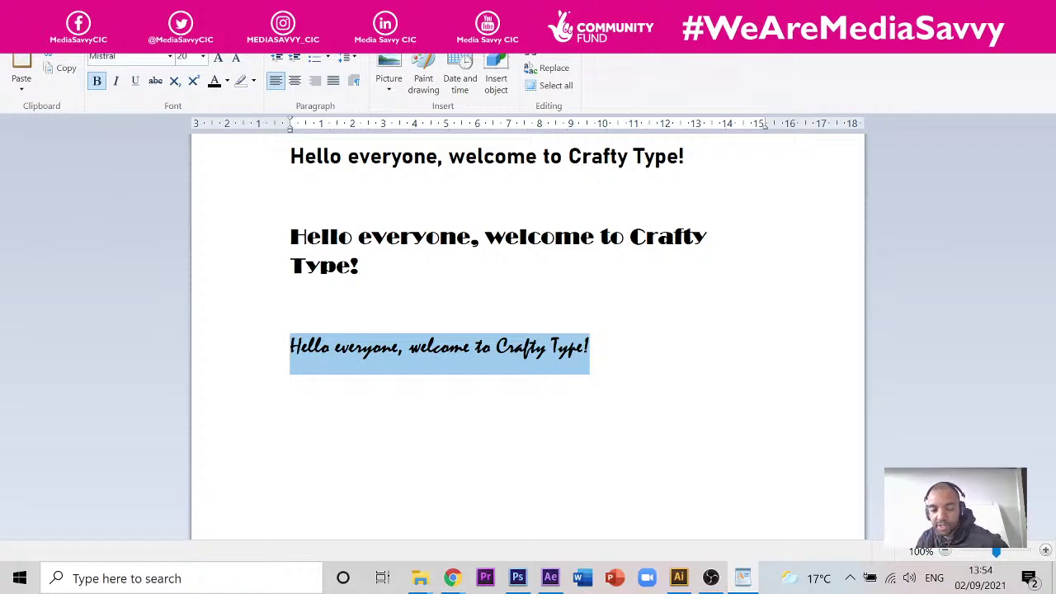
{"action": "left_click", "coordinate": [589, 347]}
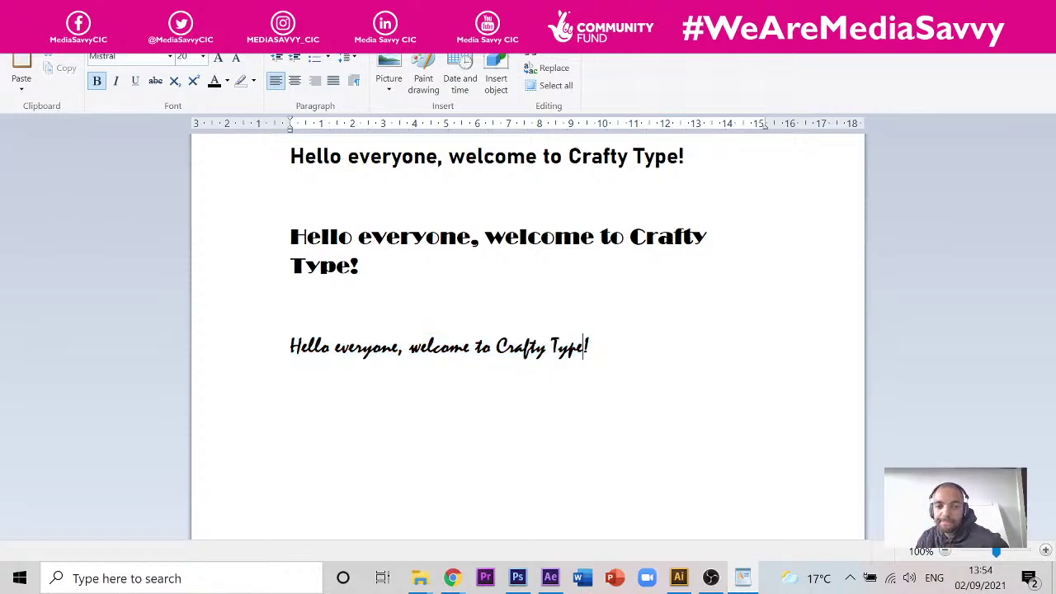
{"action": "left_click_drag", "start_coordinate": [582, 346], "coordinate": [496, 347]}
{"action": "left_click", "coordinate": [591, 346]}
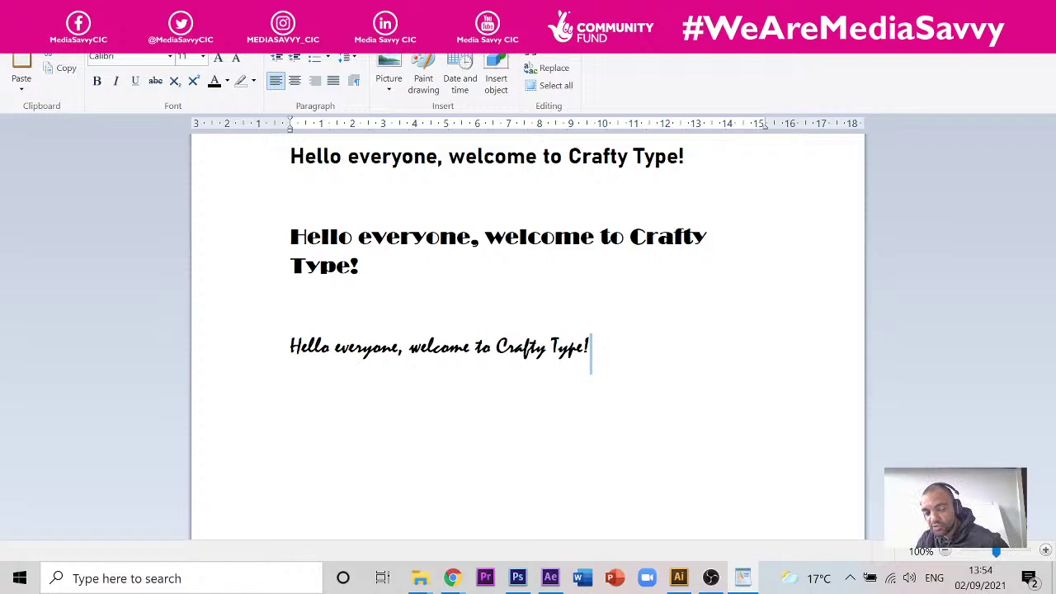
{"action": "left_click_drag", "start_coordinate": [593, 348], "coordinate": [263, 349]}
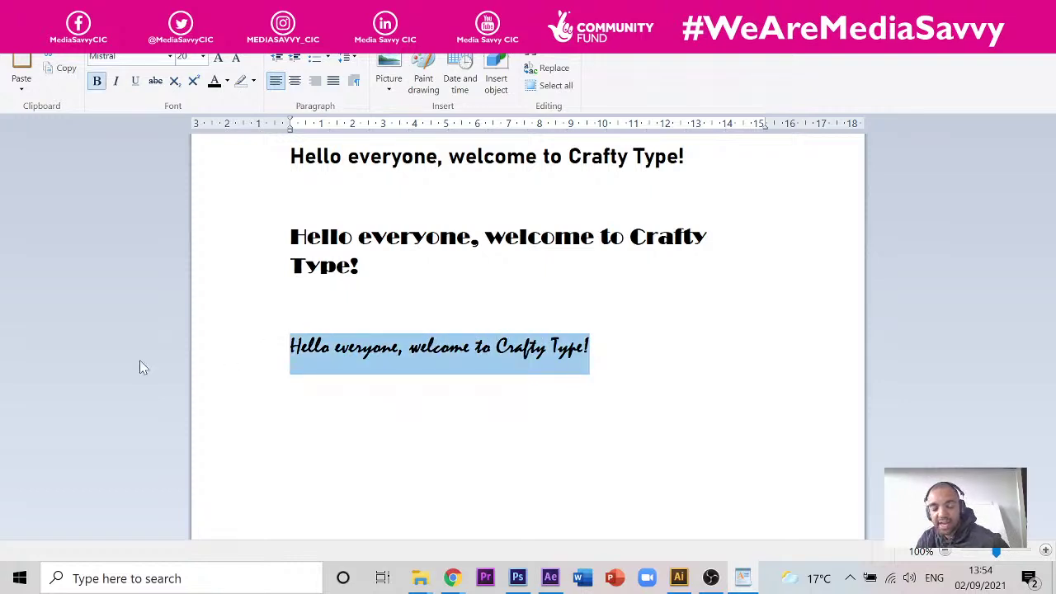
{"action": "left_click", "coordinate": [420, 347]}
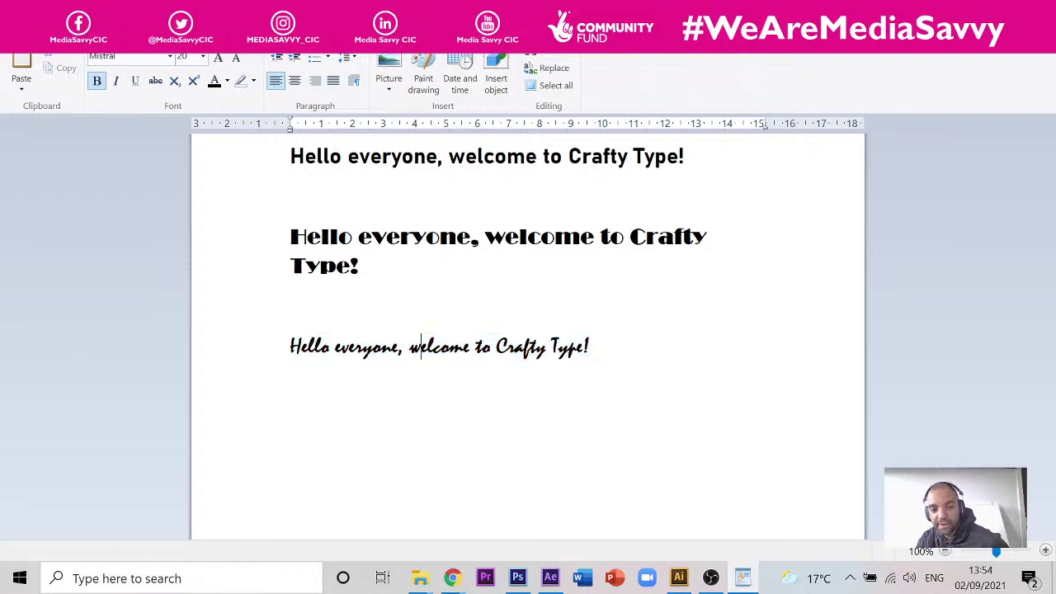
{"action": "left_click_drag", "start_coordinate": [397, 348], "coordinate": [290, 347]}
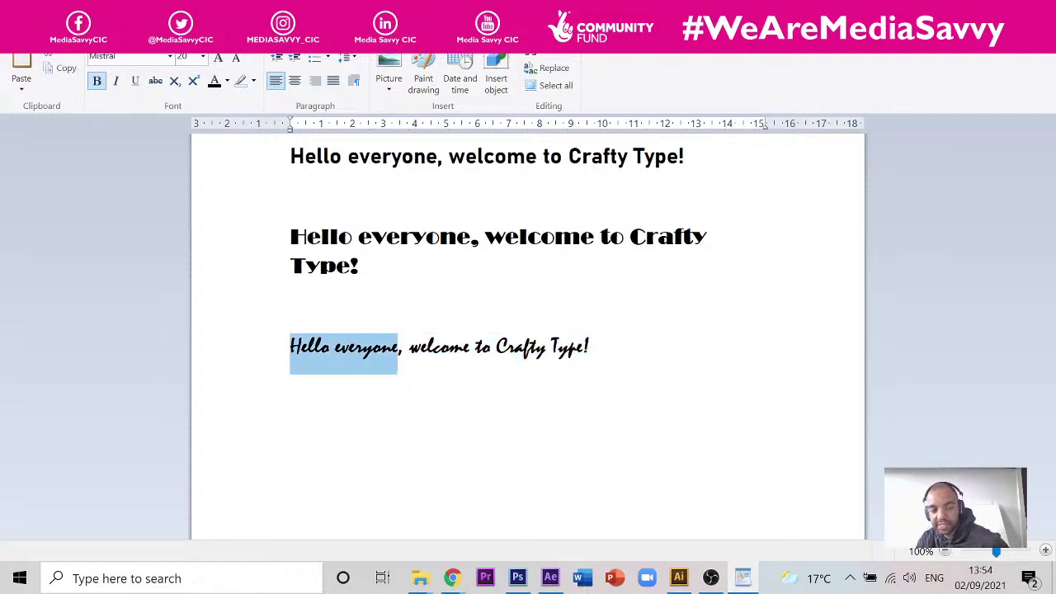
{"action": "left_click", "coordinate": [471, 347]}
{"action": "left_click_drag", "start_coordinate": [476, 347], "coordinate": [335, 347]}
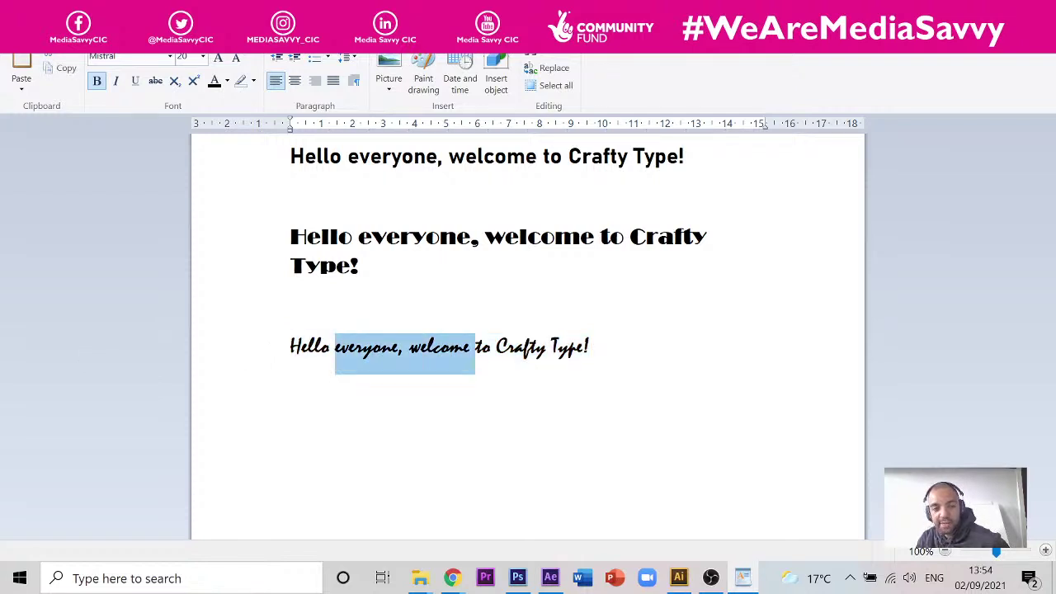
{"action": "left_click", "coordinate": [171, 56]}
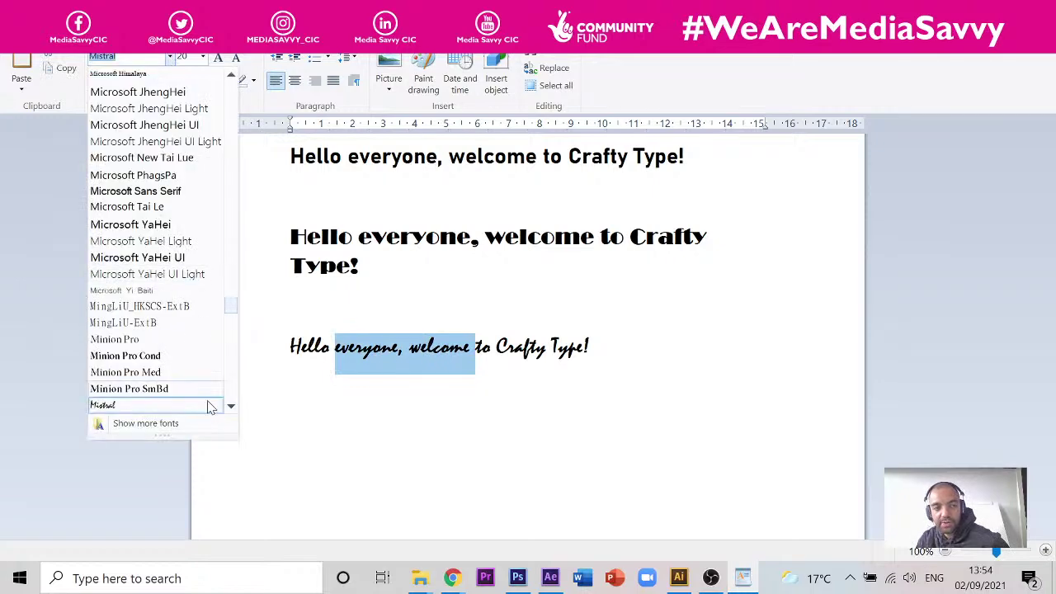
{"action": "left_click_drag", "start_coordinate": [238, 299], "coordinate": [229, 384]}
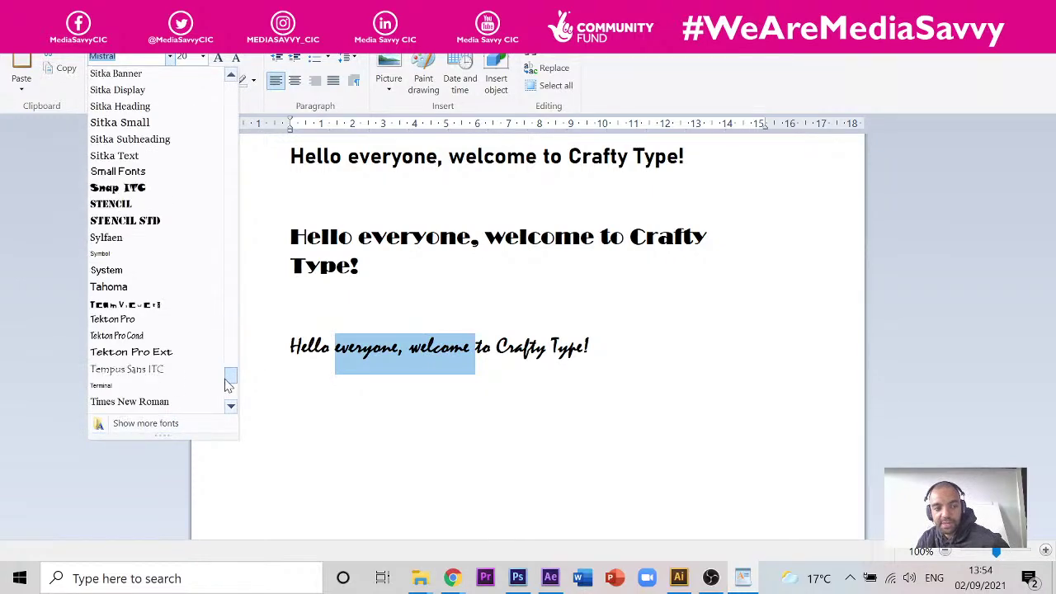
{"action": "left_click", "coordinate": [635, 333]}
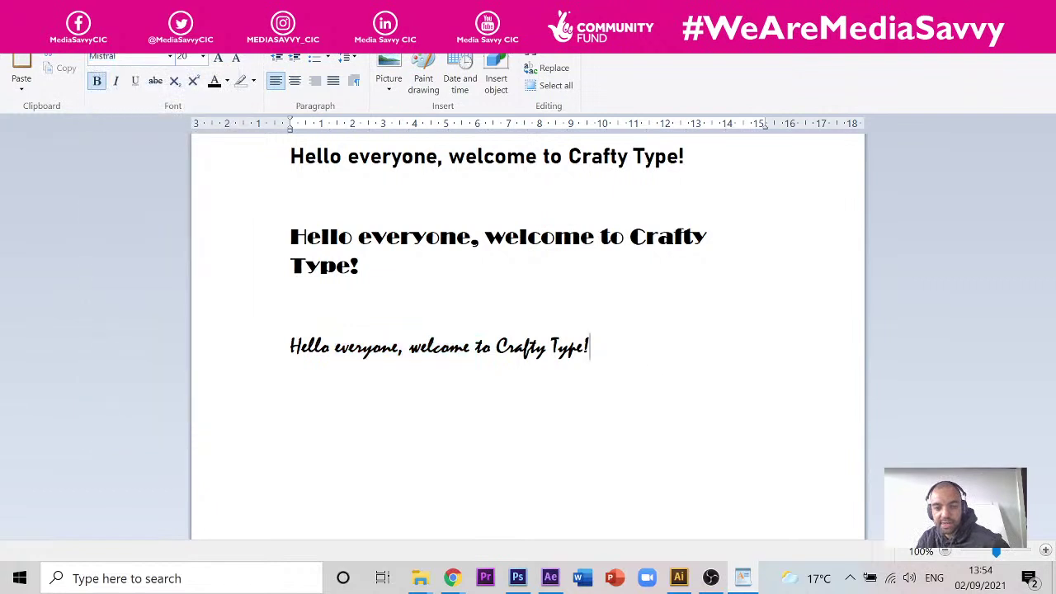
{"action": "key", "text": "shift+Home"}
{"action": "key", "text": "Up"}
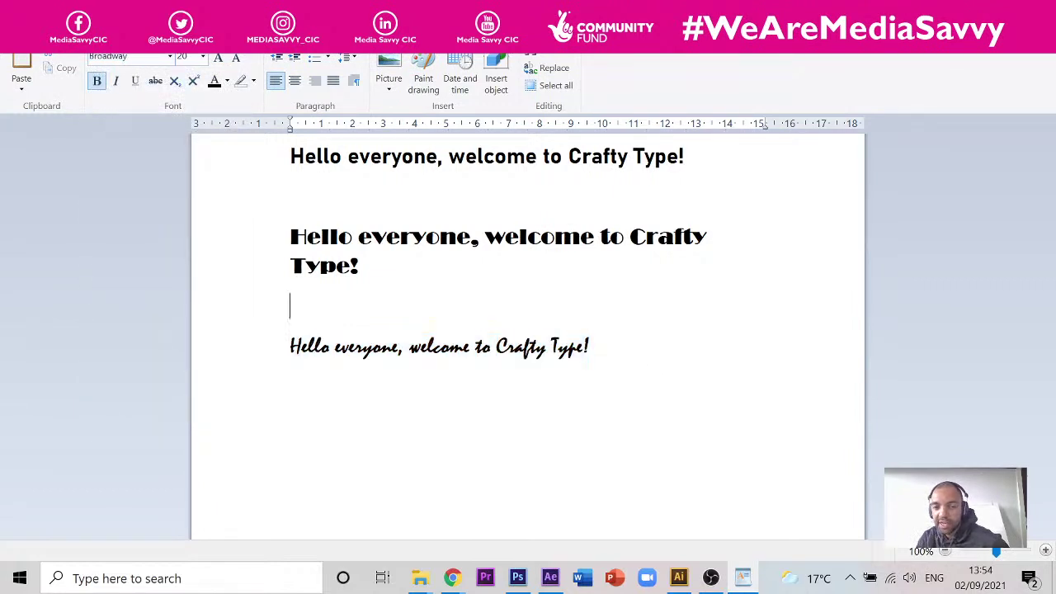
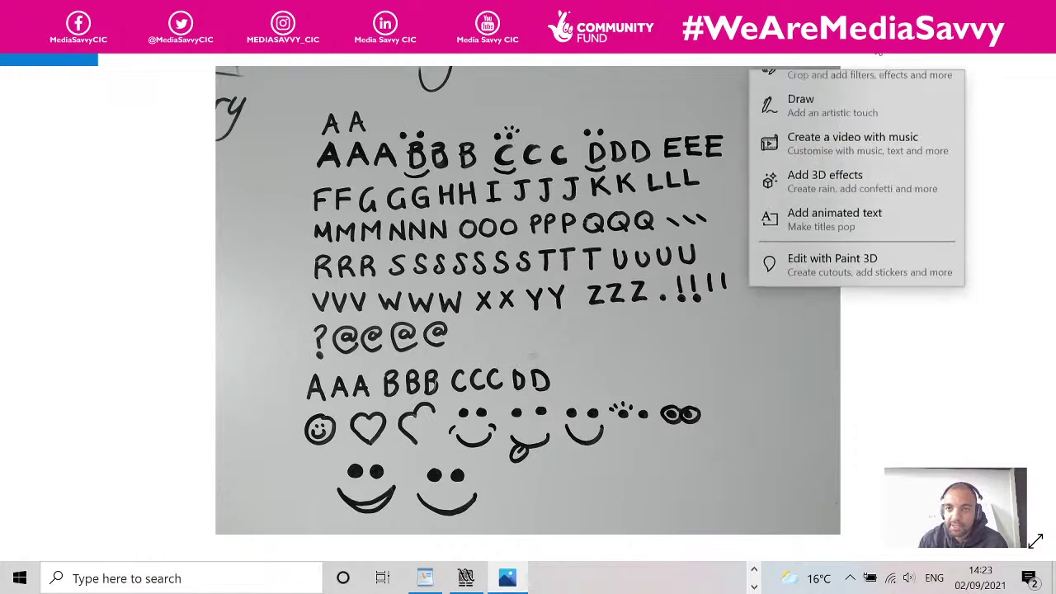
- Close the hand-drawn alphabet photo and copy the image file IMG_20210902_141153 from the Downloads folder
{"action": "key", "text": "Escape"}
{"action": "key", "text": "Escape"}
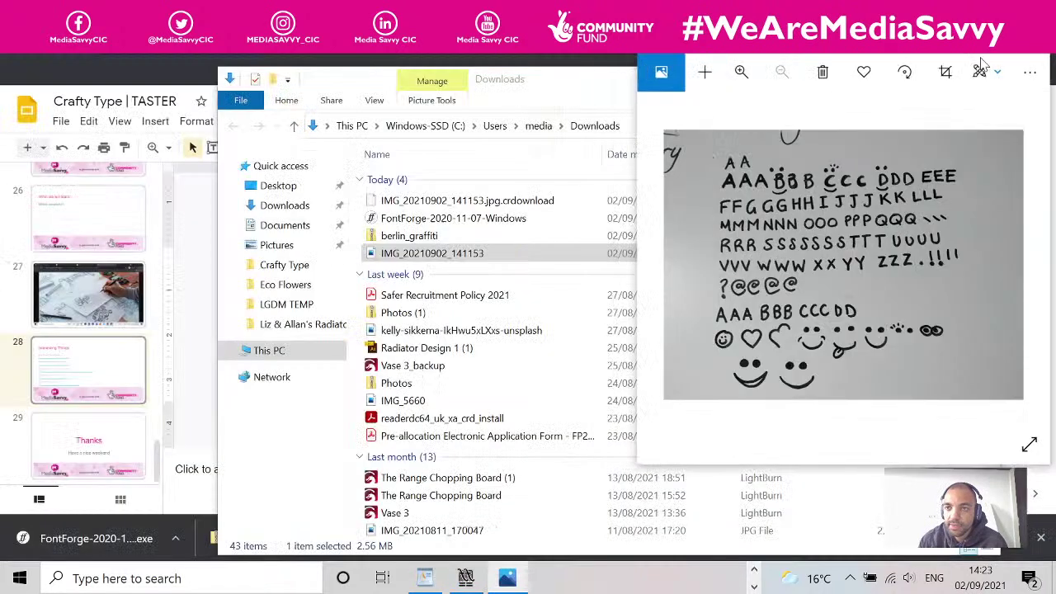
{"action": "left_click_drag", "start_coordinate": [856, 76], "coordinate": [648, 83]}
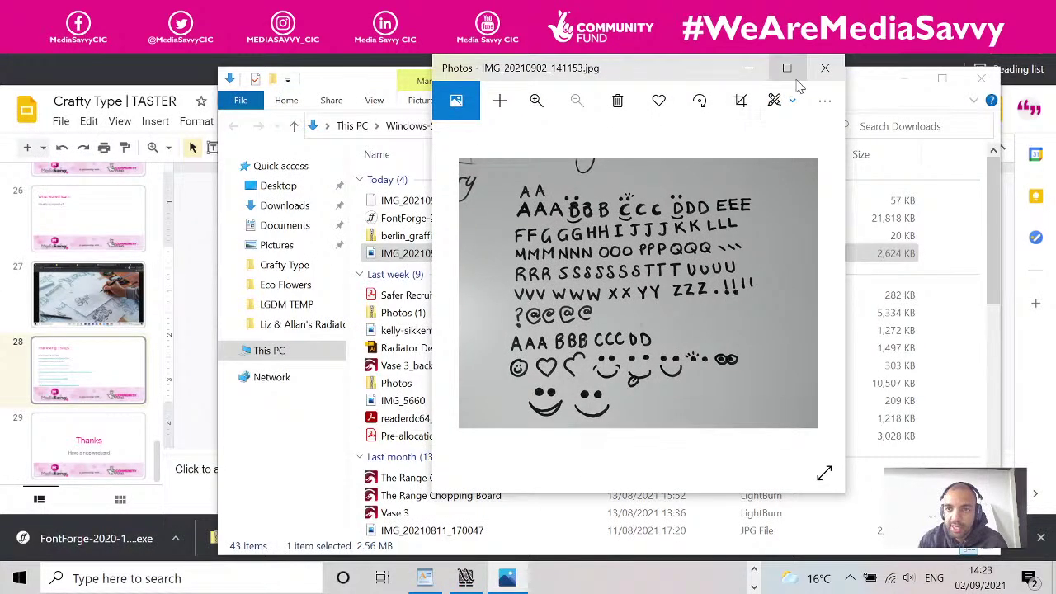
{"action": "left_click", "coordinate": [825, 68]}
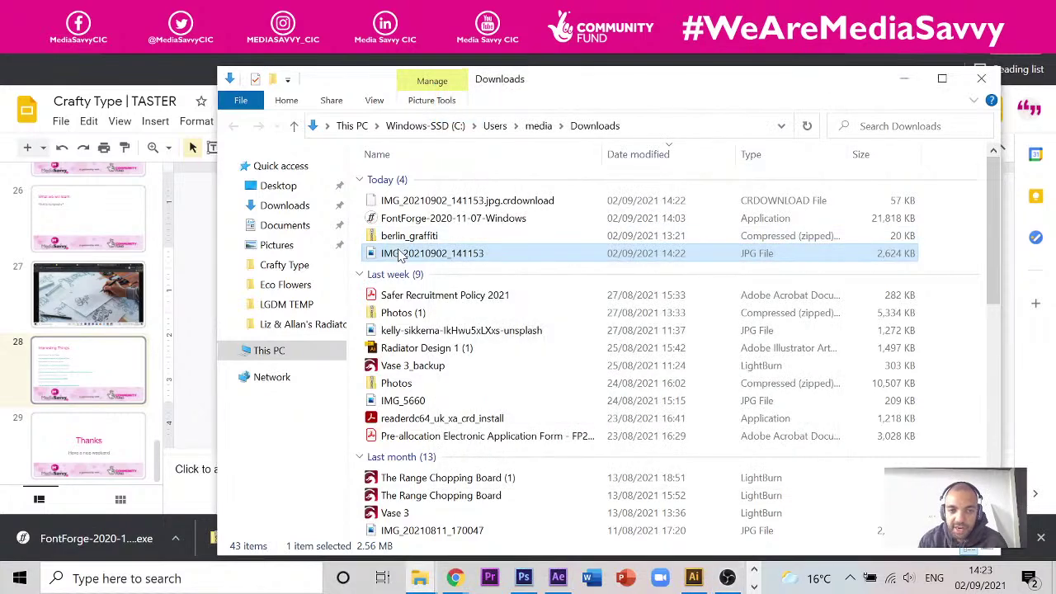
{"action": "right_click", "coordinate": [401, 255]}
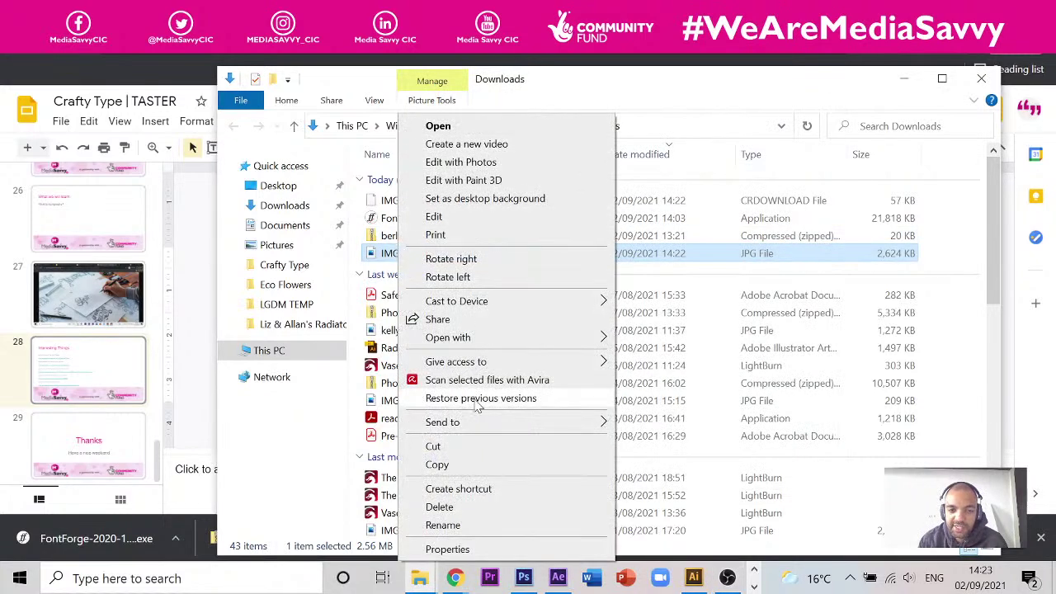
{"action": "left_click", "coordinate": [395, 462]}
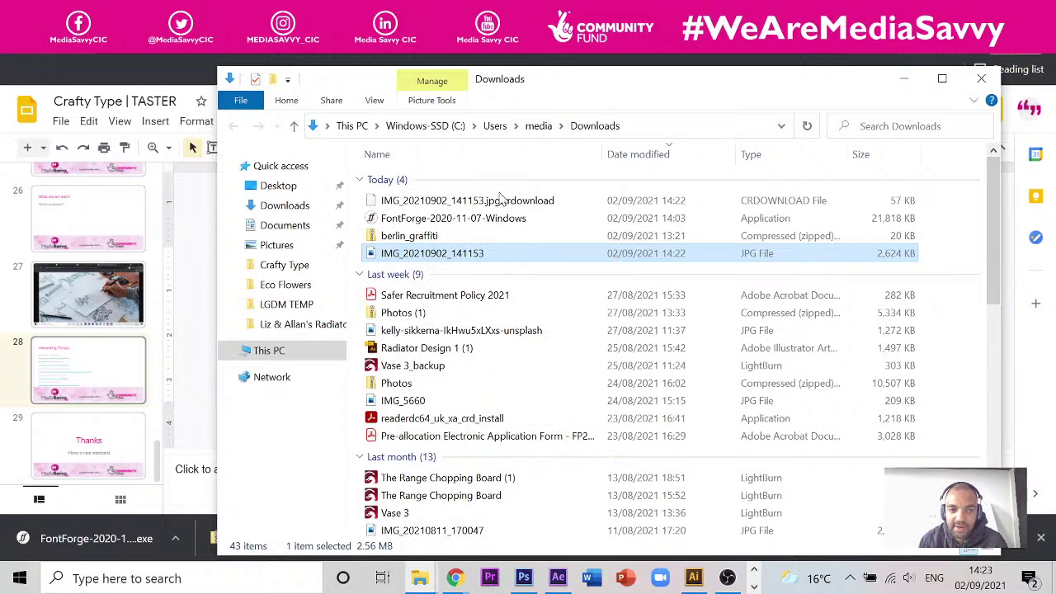
- Go to the Crafty Creatives folder inside 0_Teaching in the graphics folder on the Desktop
{"action": "left_click", "coordinate": [278, 187]}
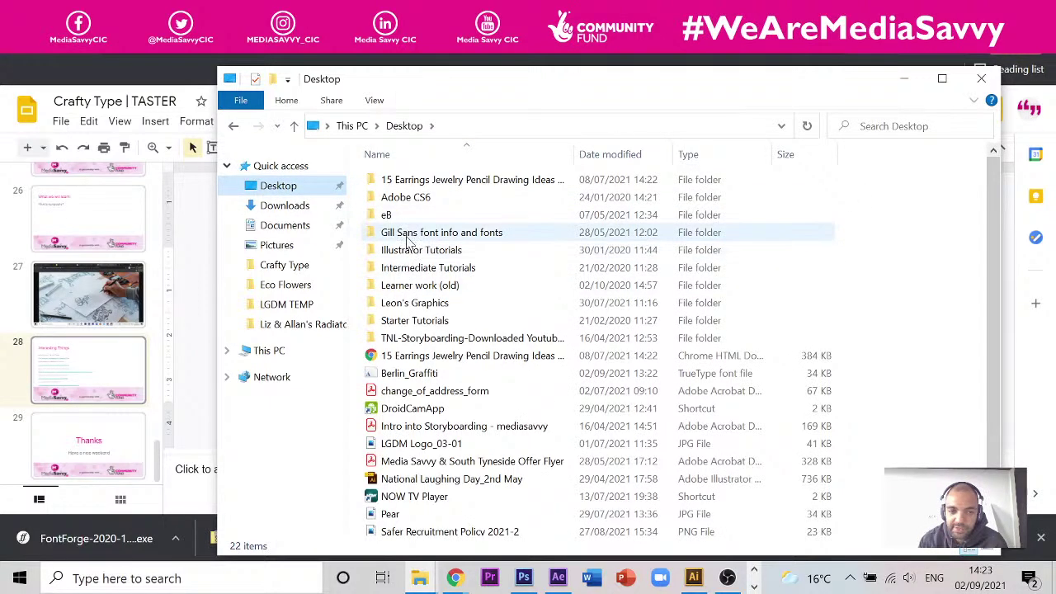
{"action": "double_click", "coordinate": [413, 304]}
{"action": "double_click", "coordinate": [476, 224]}
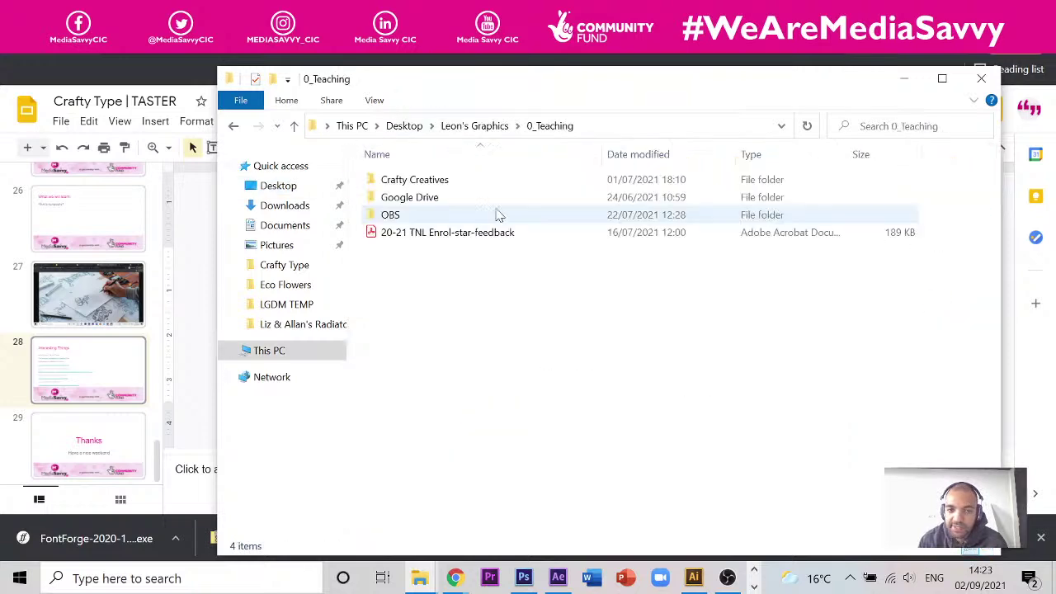
{"action": "double_click", "coordinate": [431, 182]}
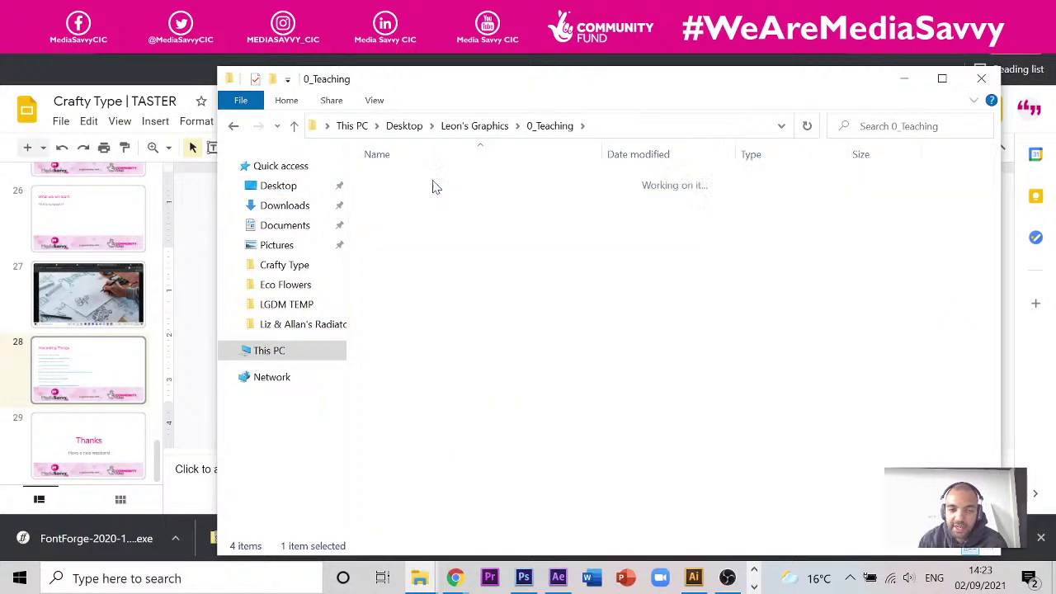
- Create a new folder named "Craft Type" inside Crafty Creatives
{"action": "right_click", "coordinate": [392, 214]}
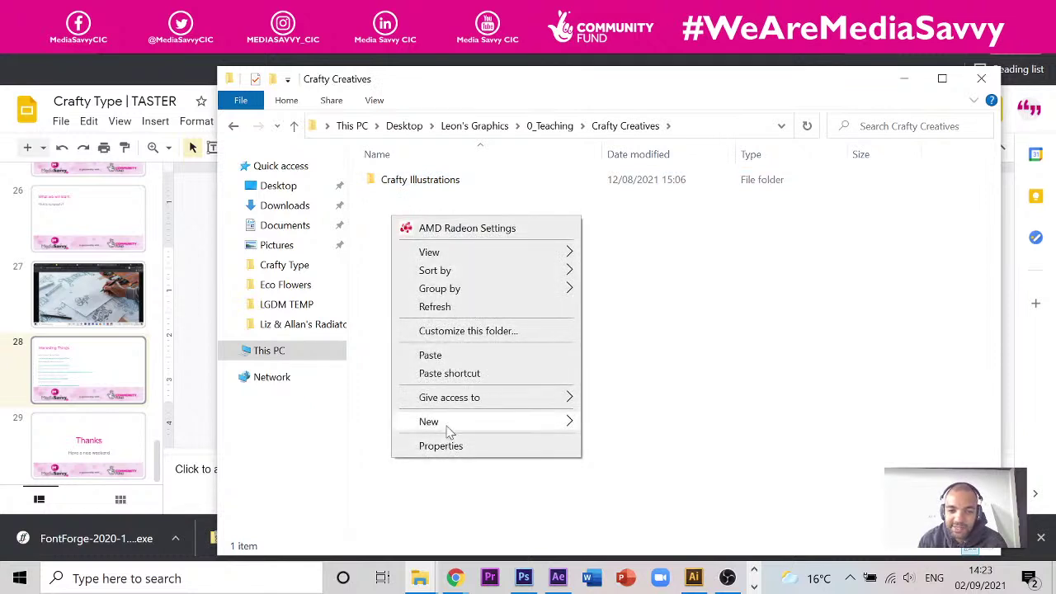
{"action": "mouse_move", "coordinate": [450, 429]}
{"action": "left_click", "coordinate": [656, 237]}
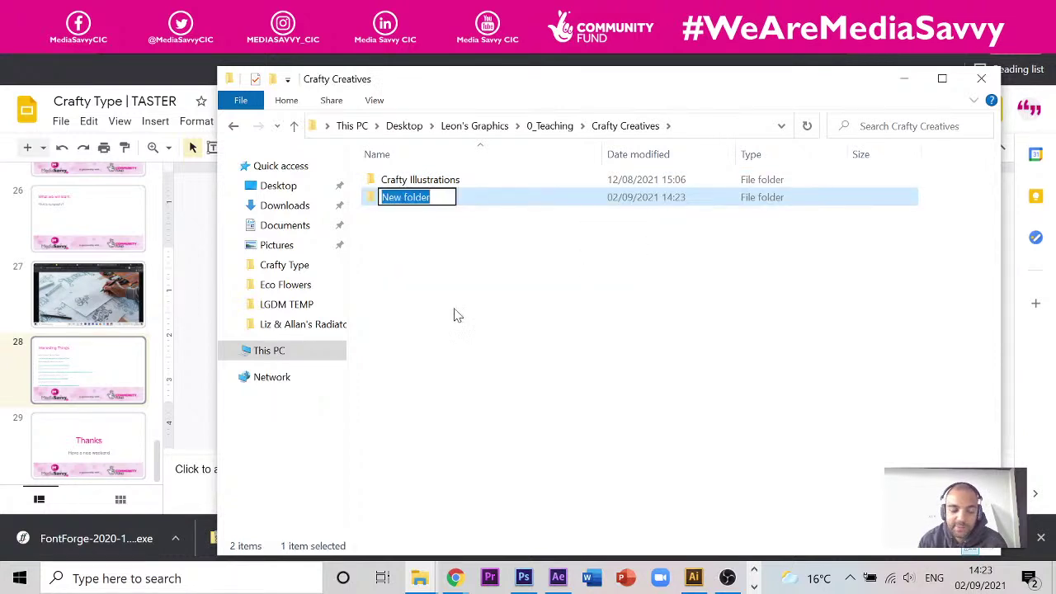
{"action": "type", "text": "Craf"}
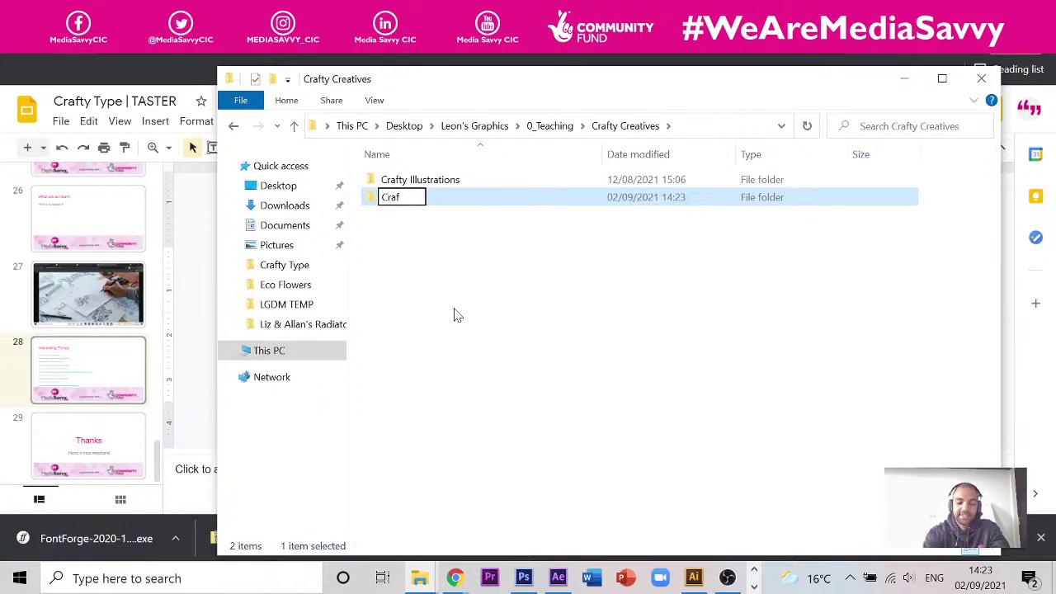
{"action": "type", "text": "t"}
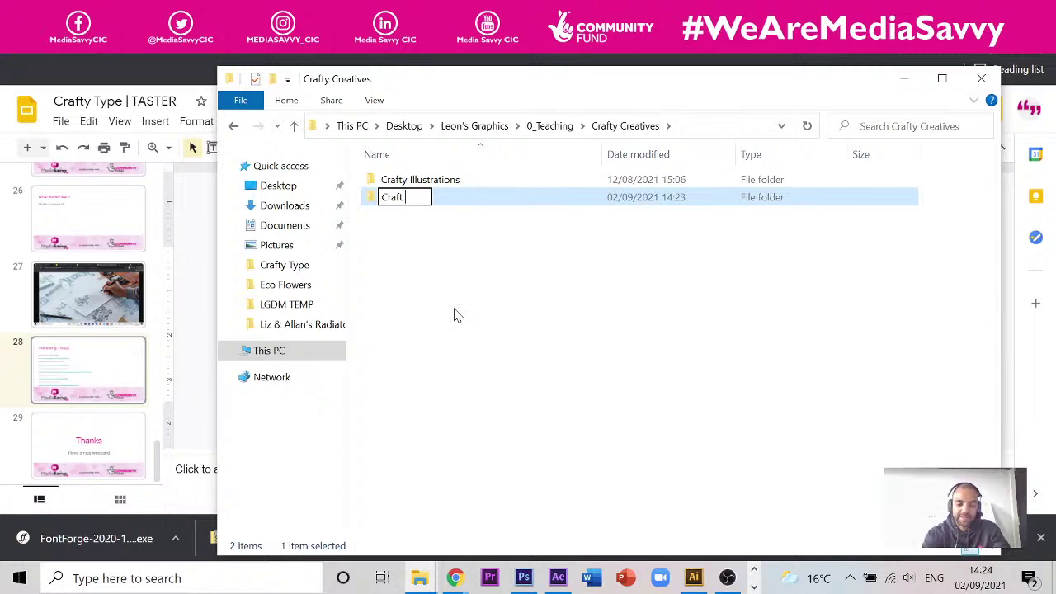
{"action": "type", "text": " Type"}
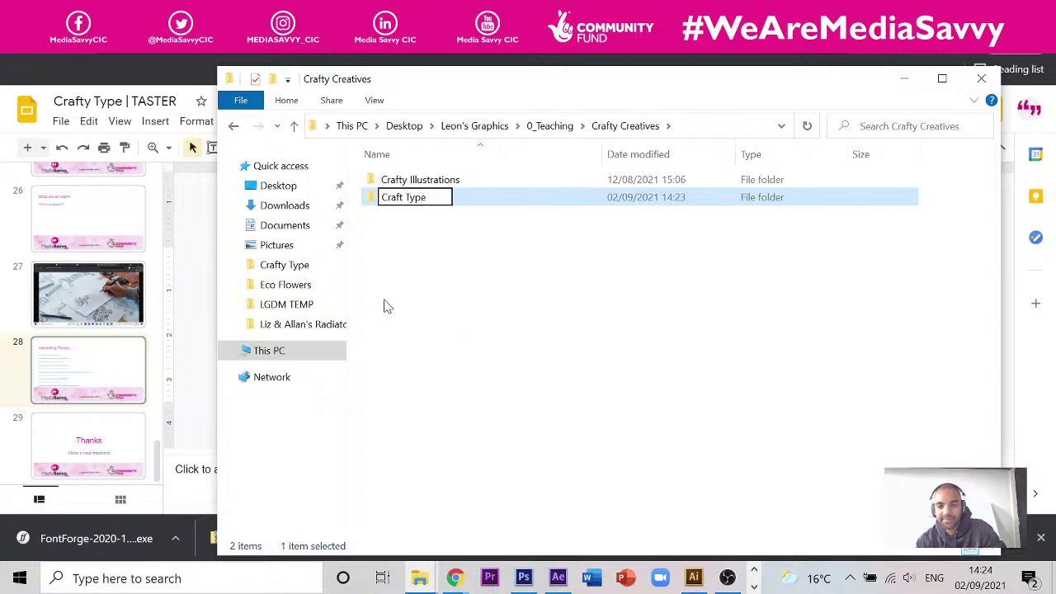
{"action": "key", "text": "Return"}
- Paste the copied alphabet photo into the Craft Type folder
{"action": "double_click", "coordinate": [426, 181]}
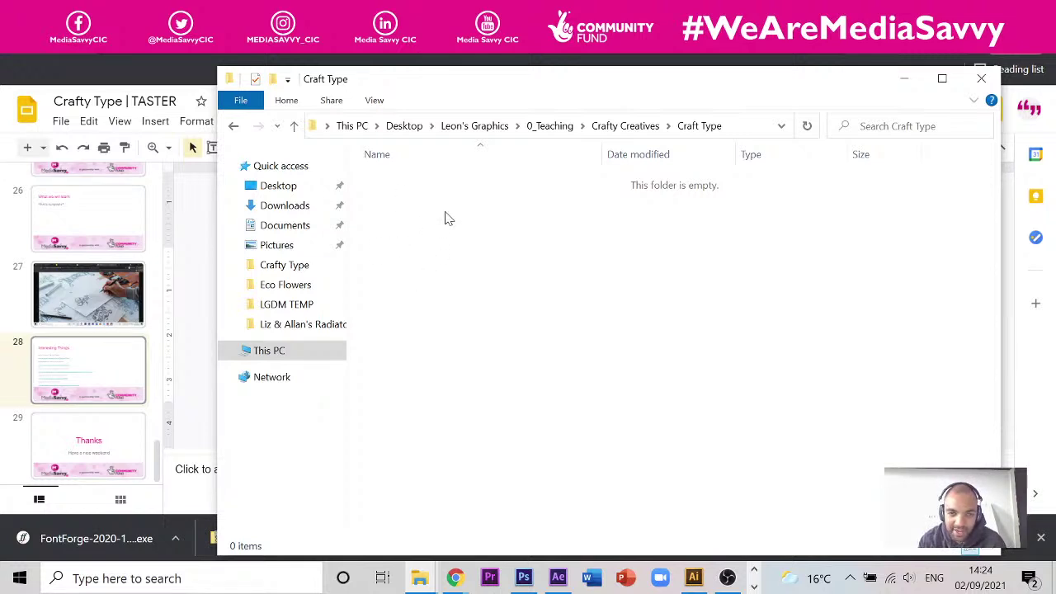
{"action": "right_click", "coordinate": [417, 251]}
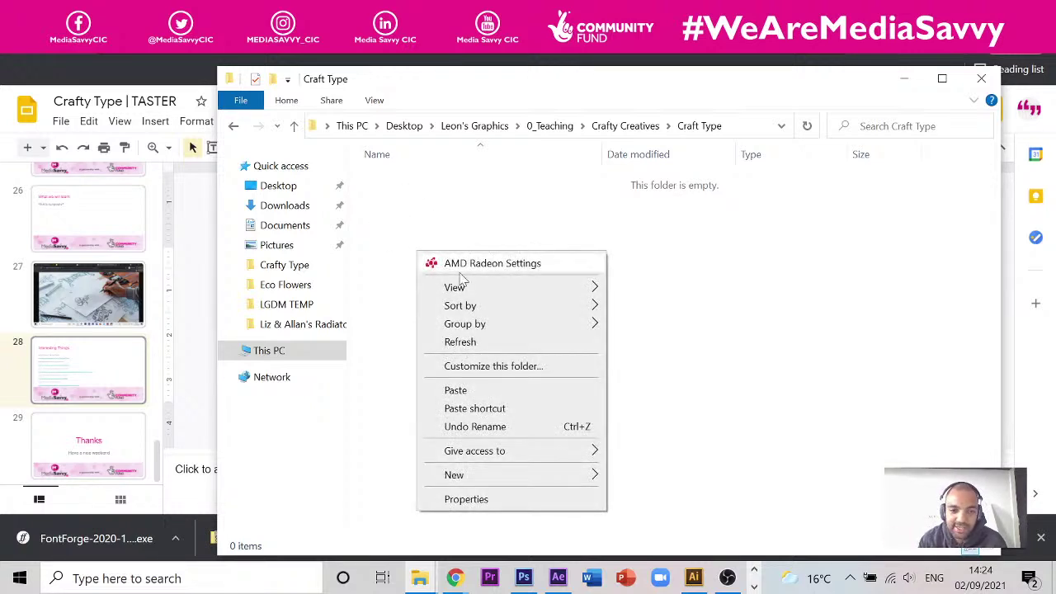
{"action": "left_click", "coordinate": [477, 392]}
{"action": "left_click", "coordinate": [455, 257]}
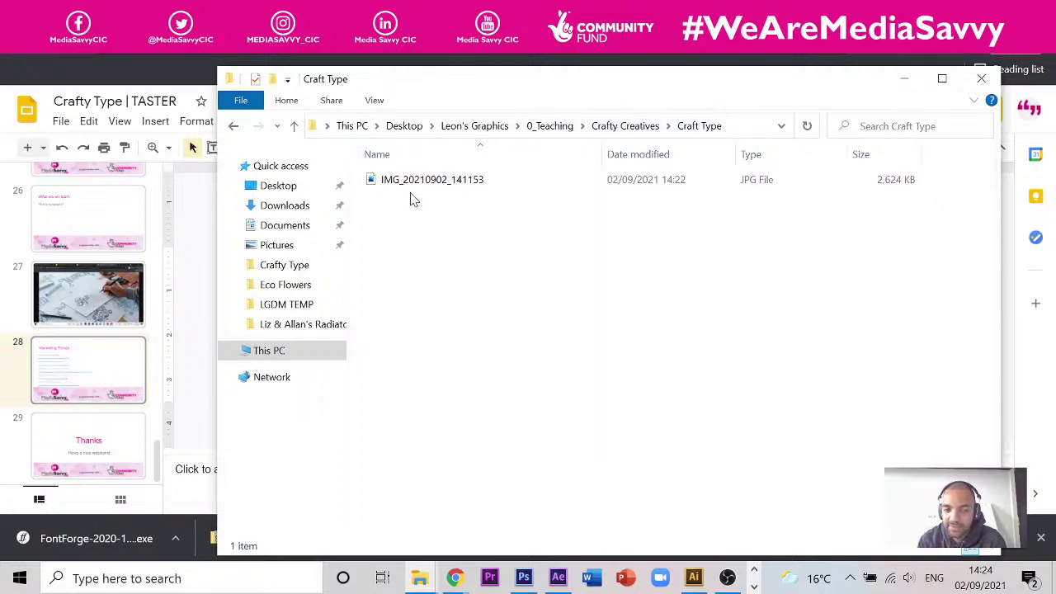
- Switch to Illustrator and move the Pathfinder and Color panel group to the side of the workspace opposite the tools
{"action": "left_click", "coordinate": [694, 580]}
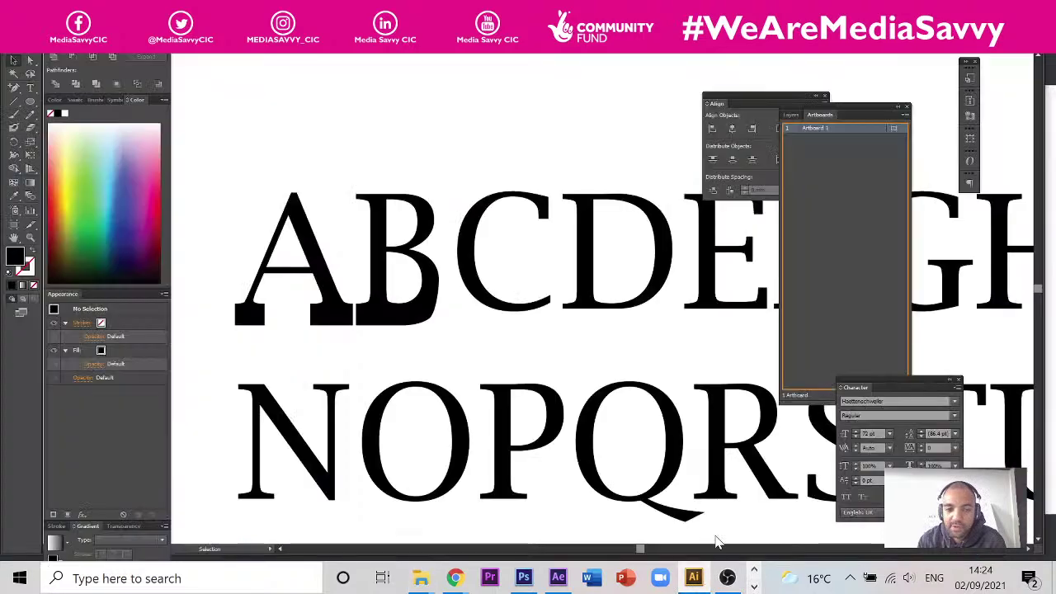
{"action": "scroll", "coordinate": [436, 133], "scroll_direction": "down", "scroll_amount": 5}
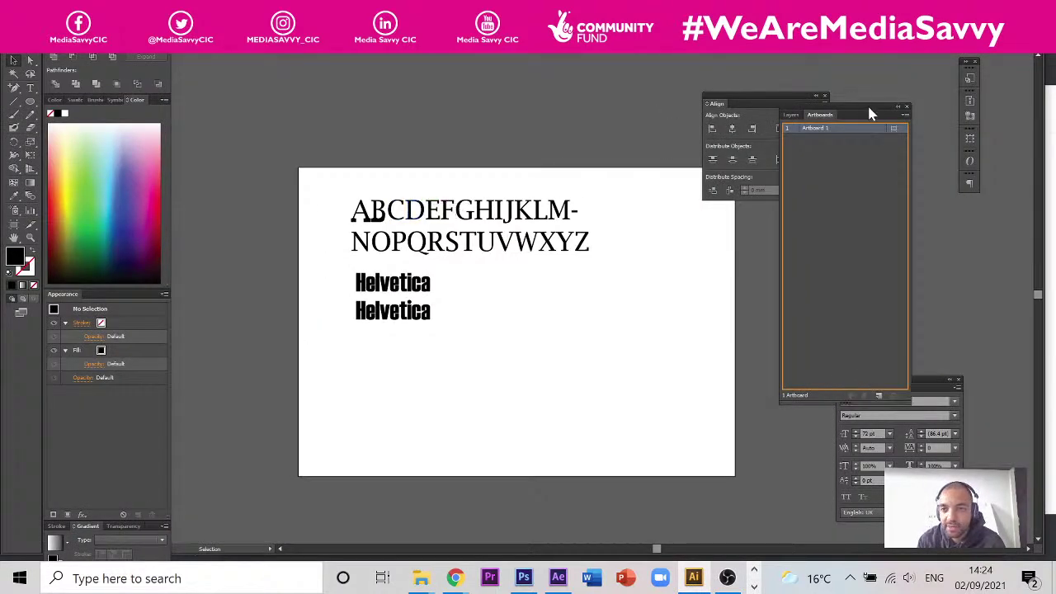
{"action": "left_click_drag", "start_coordinate": [871, 111], "coordinate": [895, 106]}
{"action": "left_click_drag", "start_coordinate": [106, 56], "coordinate": [985, 50]}
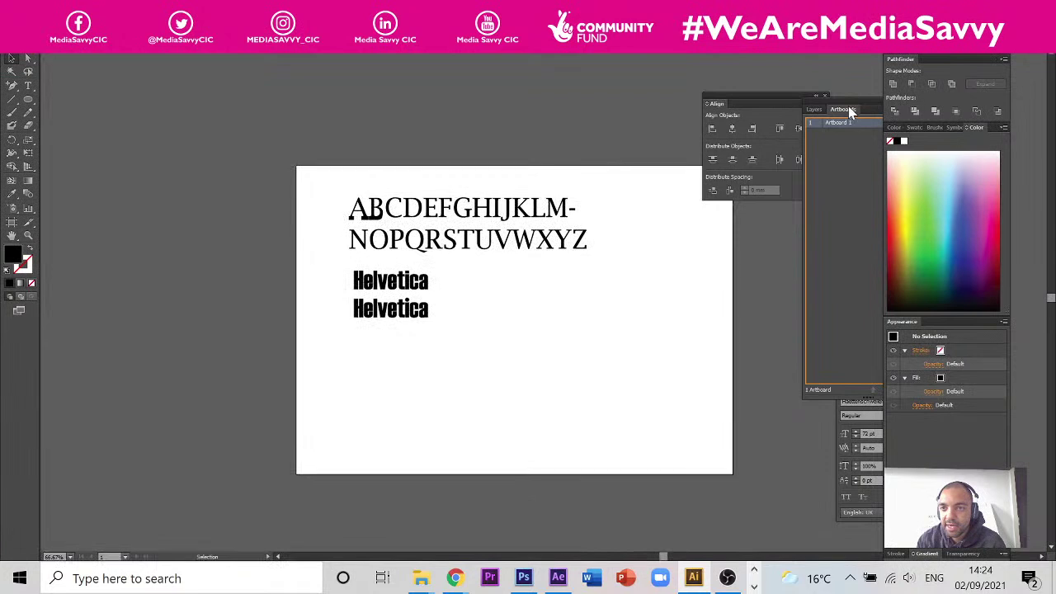
{"action": "left_click_drag", "start_coordinate": [848, 106], "coordinate": [763, 157]}
{"action": "left_click_drag", "start_coordinate": [959, 49], "coordinate": [1004, 57]}
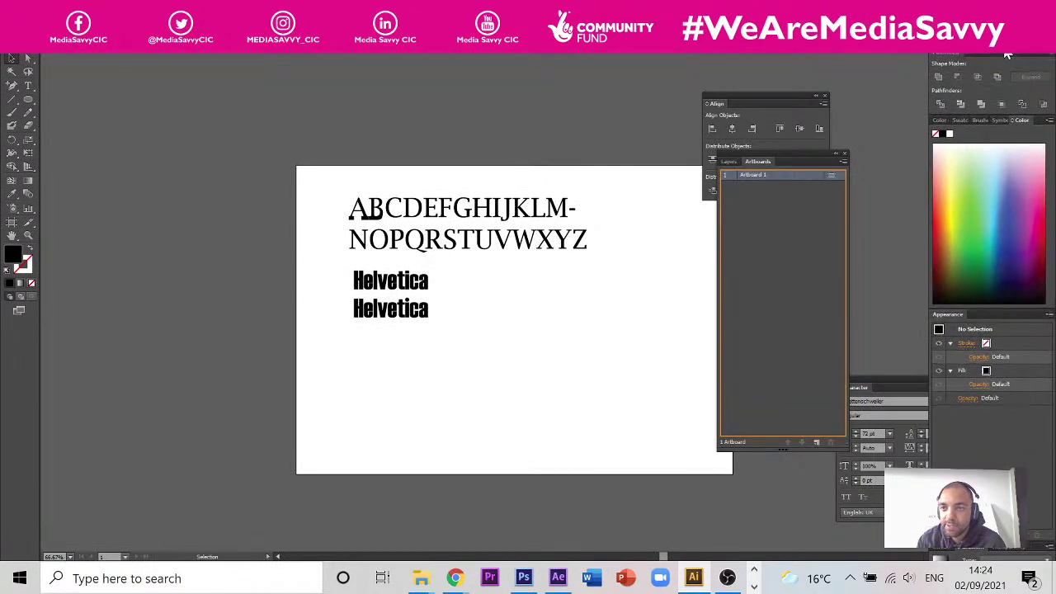
- Dock the Layers and Artboards group above Pathfinder at a reduced height, with the Align panel placed beside it
{"action": "left_click_drag", "start_coordinate": [818, 164], "coordinate": [980, 76]}
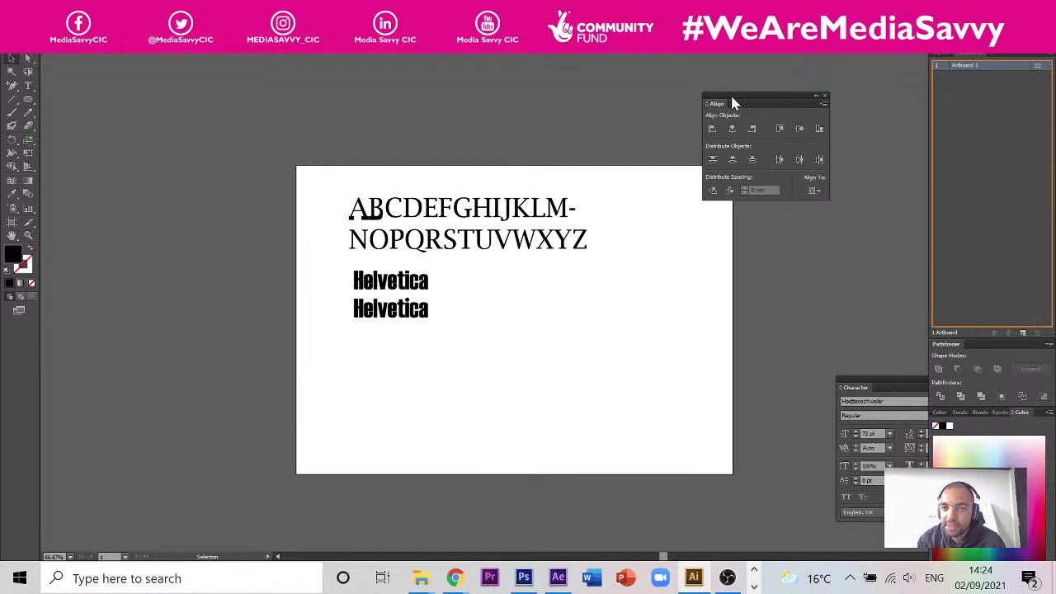
{"action": "mouse_move", "coordinate": [734, 104]}
{"action": "left_mouse_down"}
{"action": "mouse_move", "coordinate": [940, 69]}
{"action": "mouse_move", "coordinate": [921, 73]}
{"action": "mouse_move", "coordinate": [930, 74]}
{"action": "left_mouse_up"}
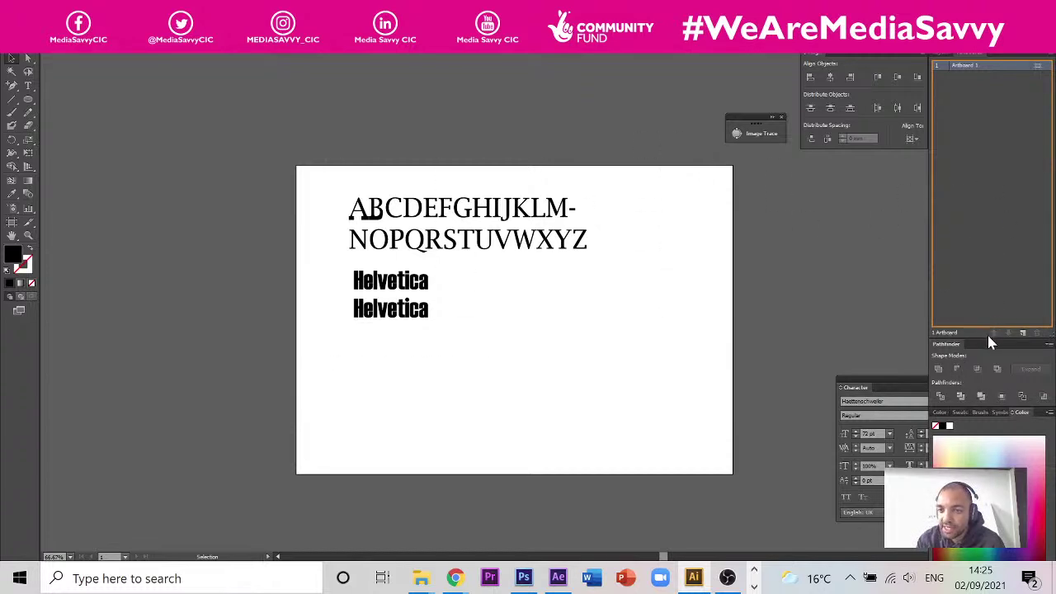
{"action": "left_click_drag", "start_coordinate": [988, 337], "coordinate": [981, 208]}
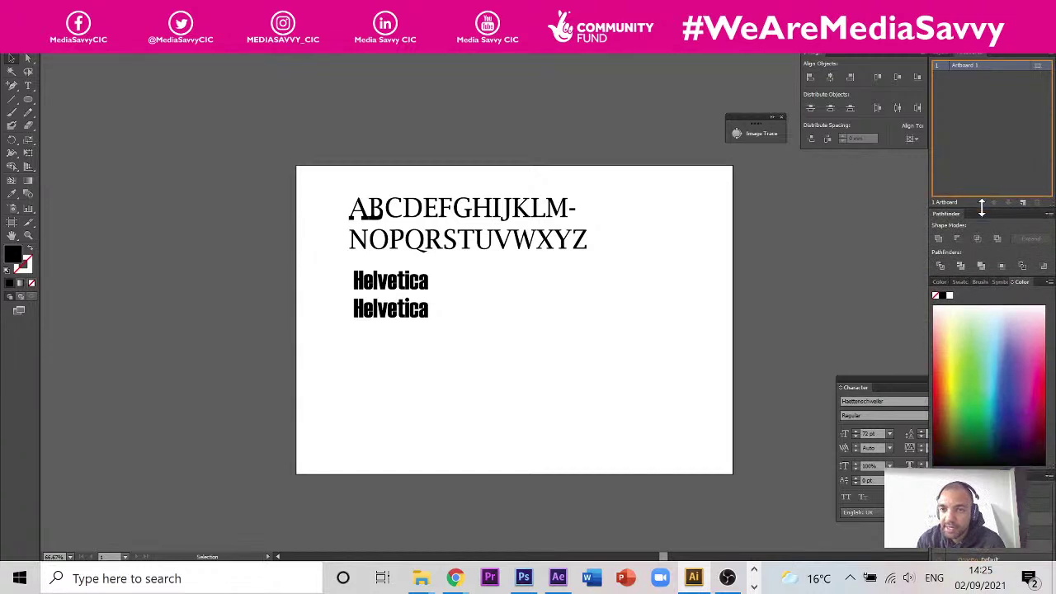
- Add a new layer above Layer 1 and hide Layer 1
{"action": "left_click", "coordinate": [946, 55]}
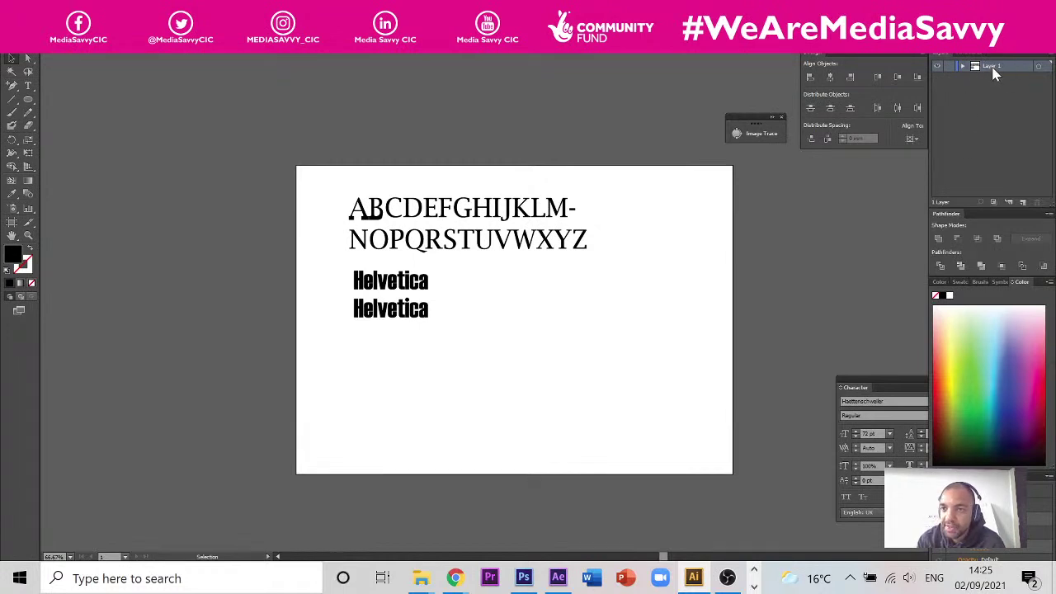
{"action": "left_click", "coordinate": [1022, 202]}
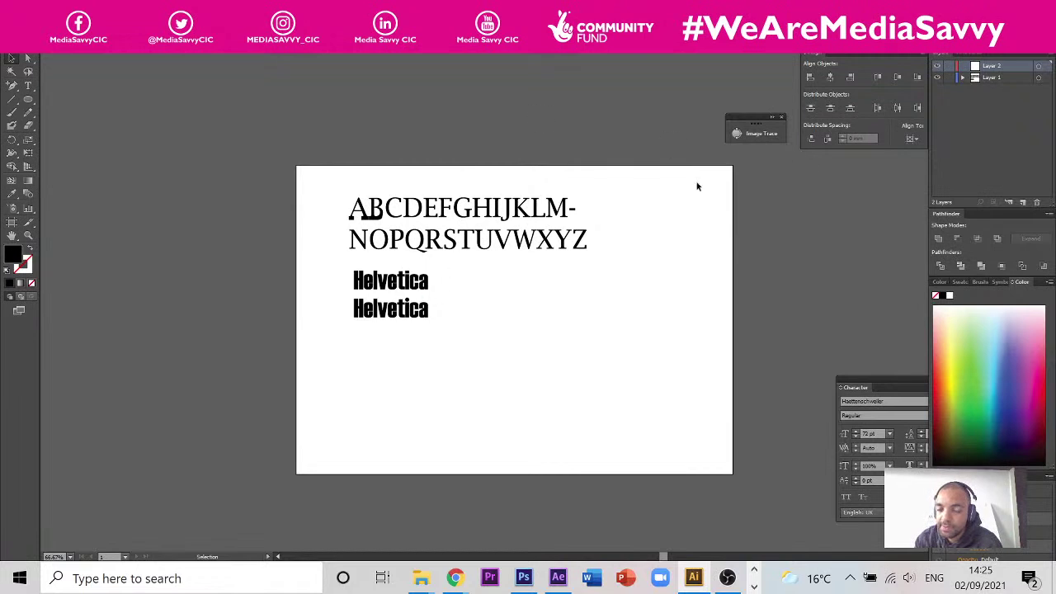
{"action": "left_click", "coordinate": [938, 78]}
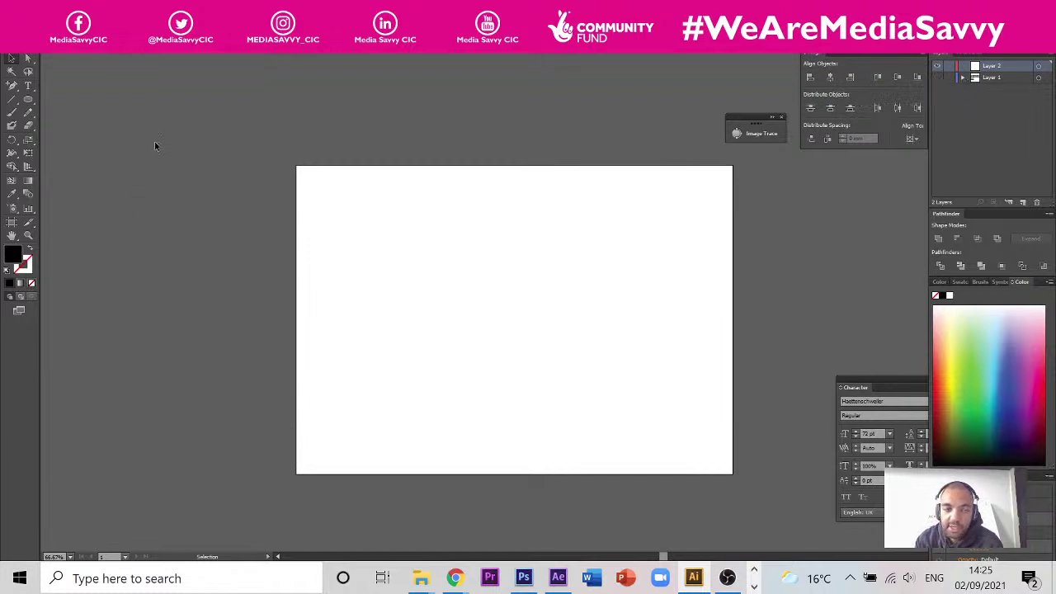
{"action": "left_click", "coordinate": [33, 45]}
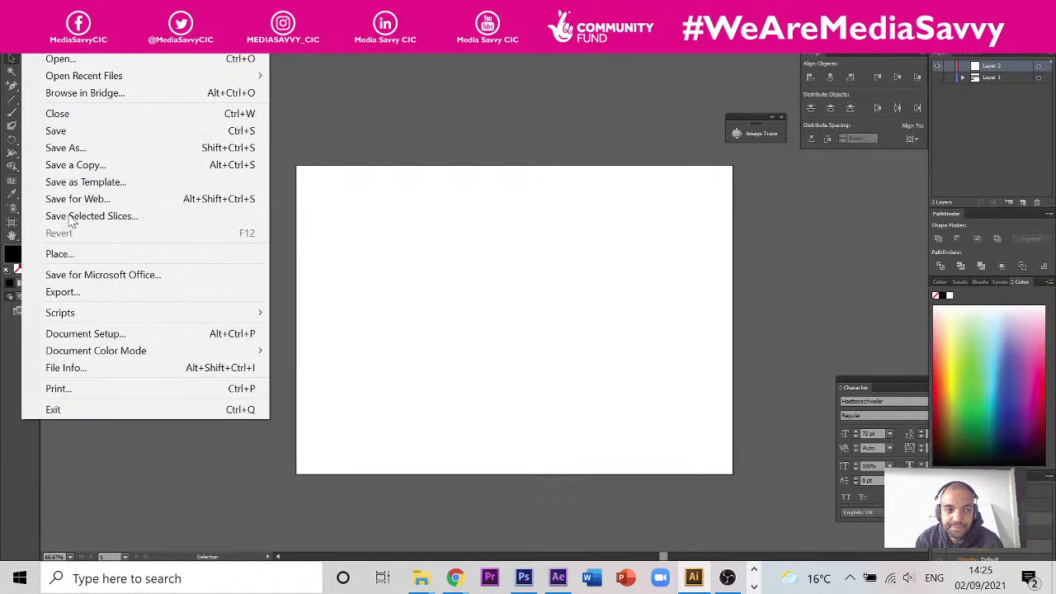
{"action": "left_click", "coordinate": [91, 257]}
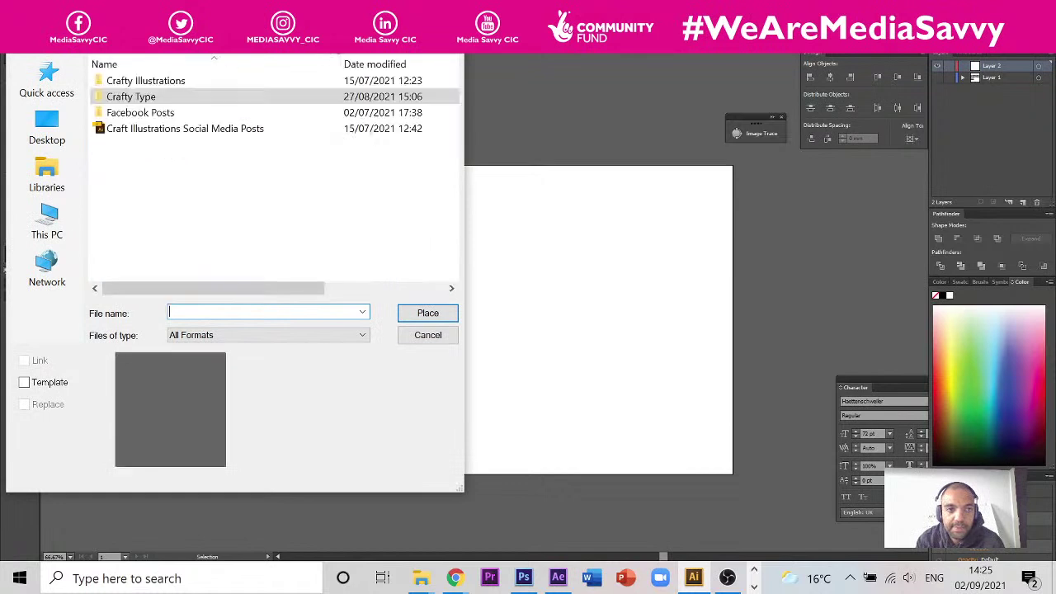
{"action": "double_click", "coordinate": [220, 100]}
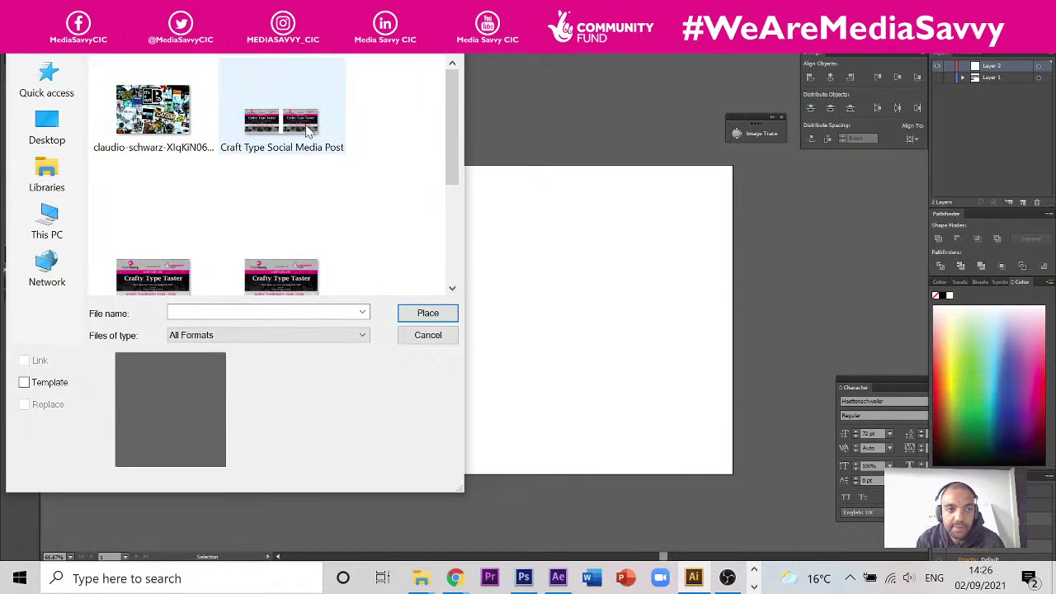
{"action": "key", "text": "alt+Up"}
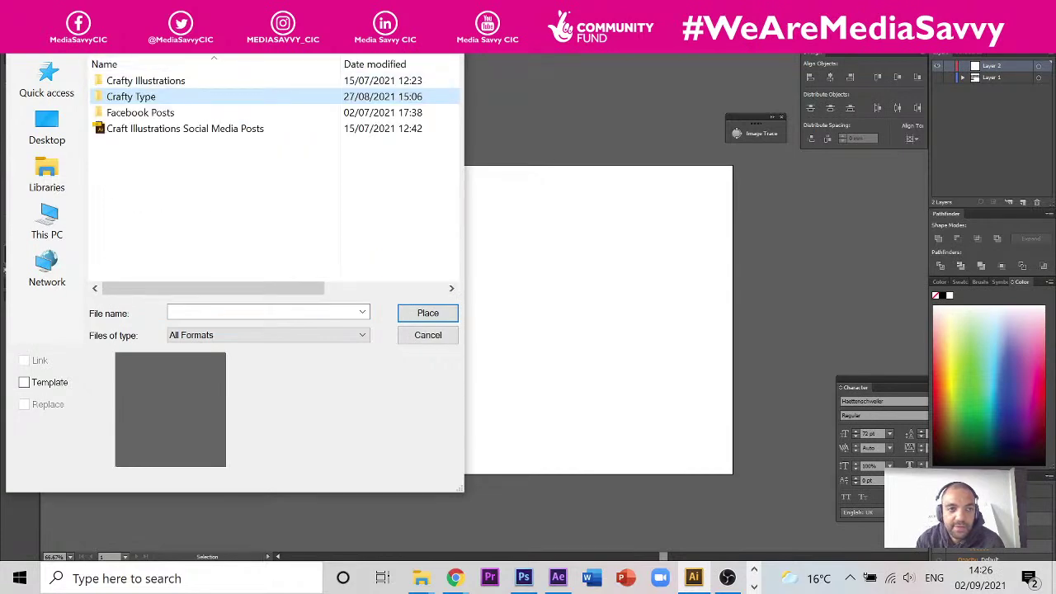
{"action": "key", "text": "alt+Up"}
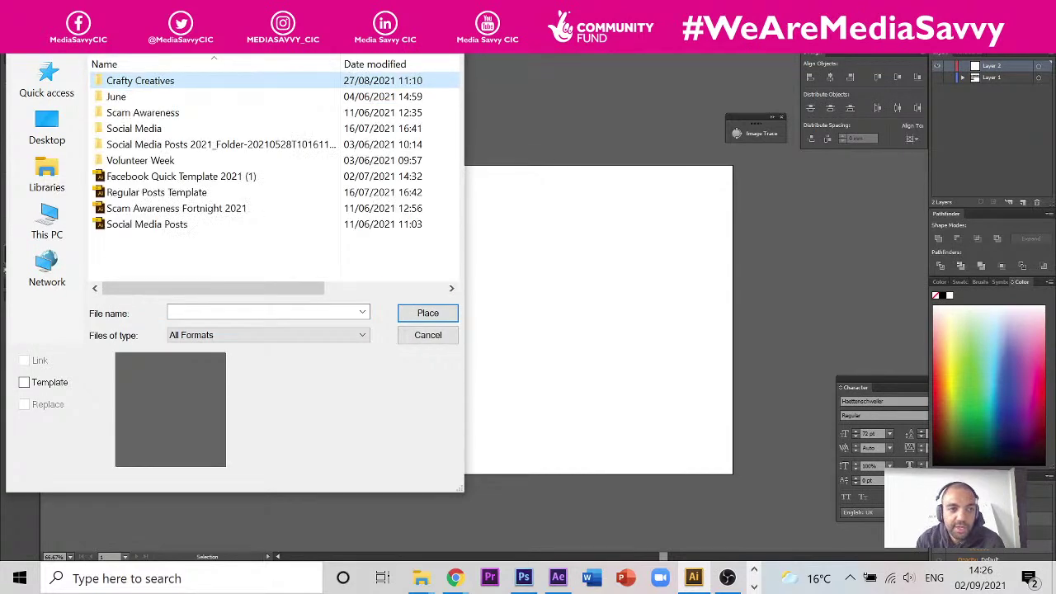
{"action": "key", "text": "alt+Up"}
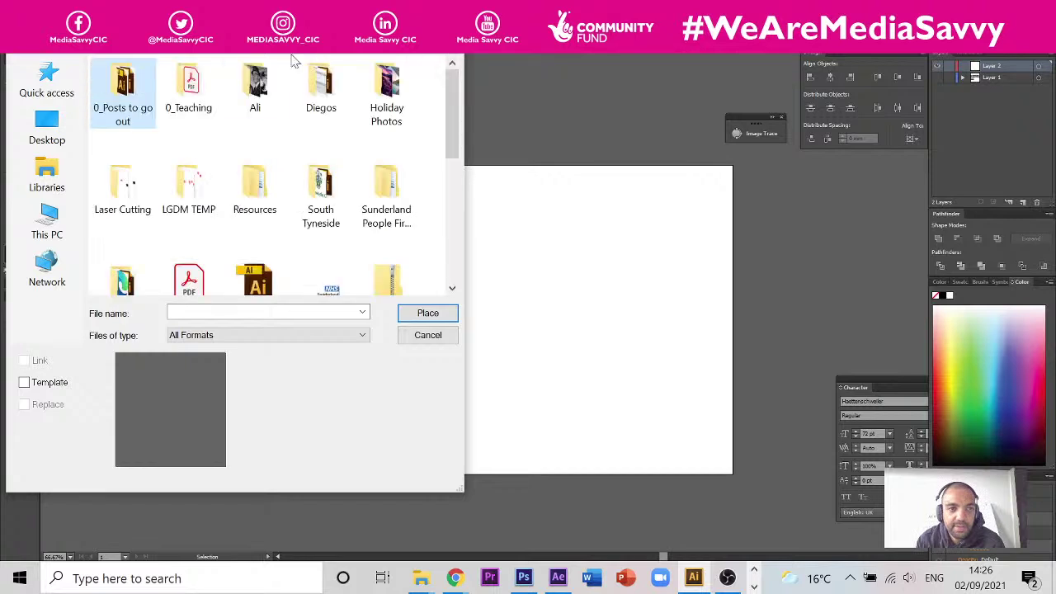
{"action": "key", "text": "alt+Left"}
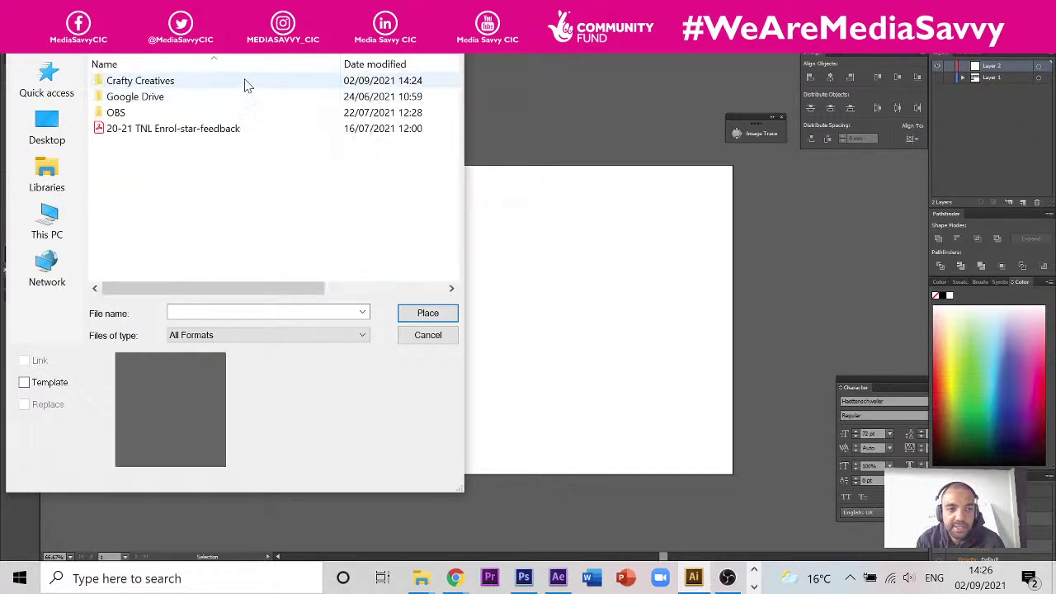
{"action": "double_click", "coordinate": [189, 80]}
{"action": "double_click", "coordinate": [184, 81]}
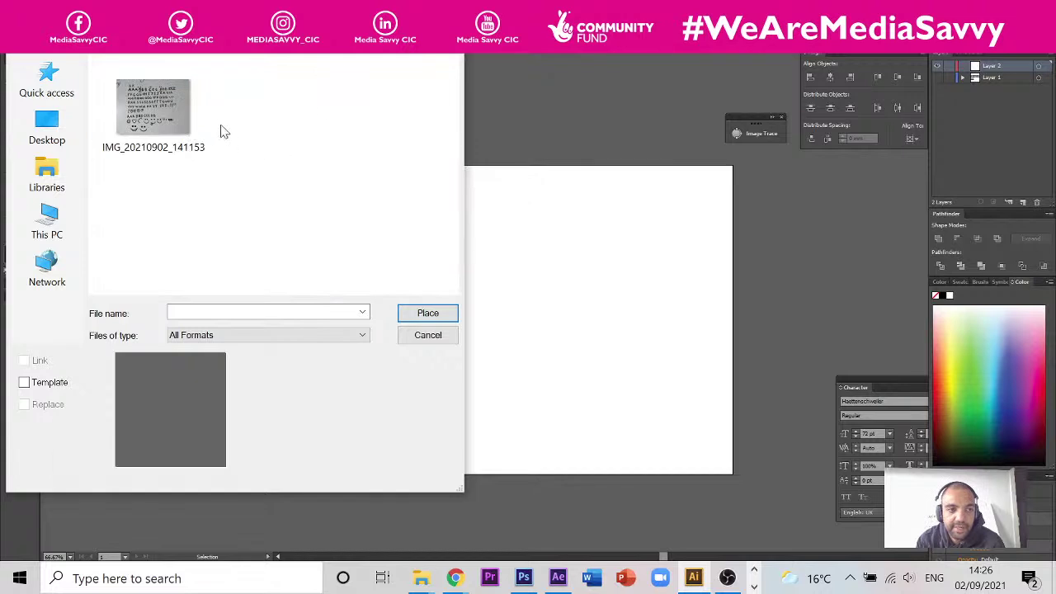
{"action": "left_click", "coordinate": [160, 102]}
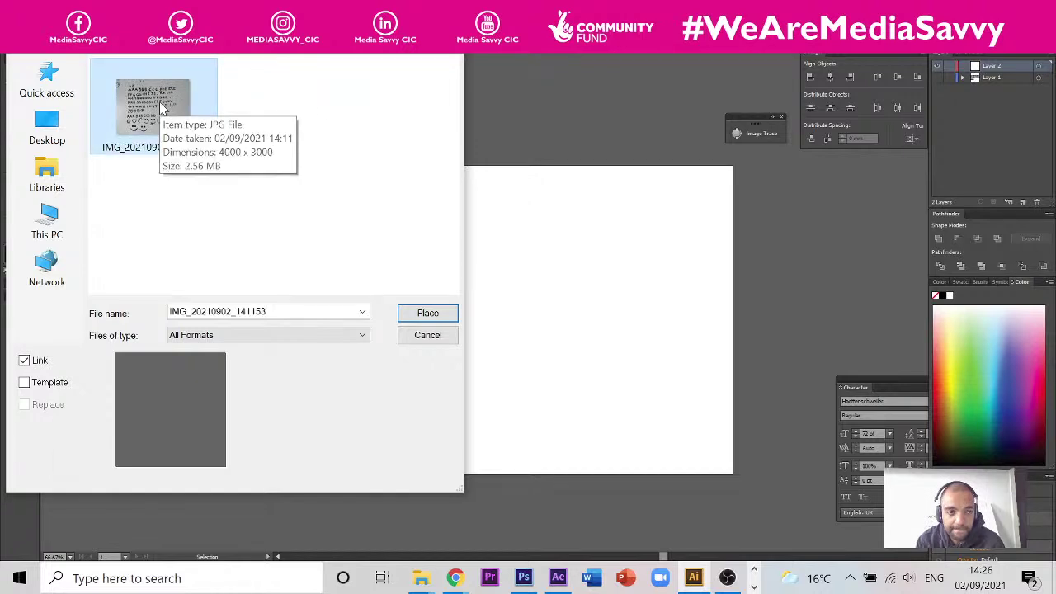
{"action": "left_click", "coordinate": [427, 335]}
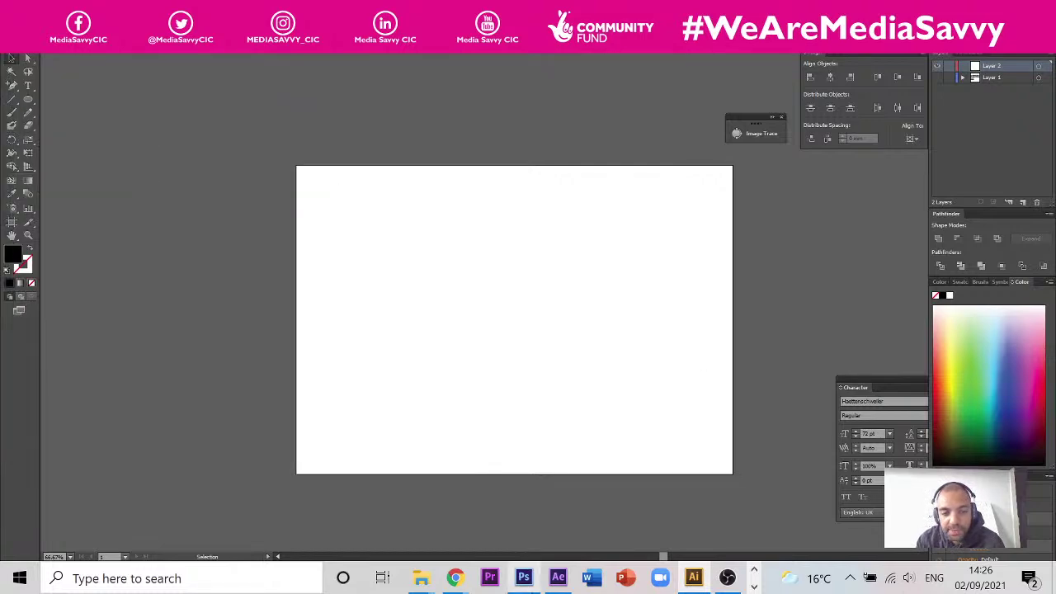
- Switch to Photoshop and close the signature image that is already open
{"action": "left_click", "coordinate": [527, 580]}
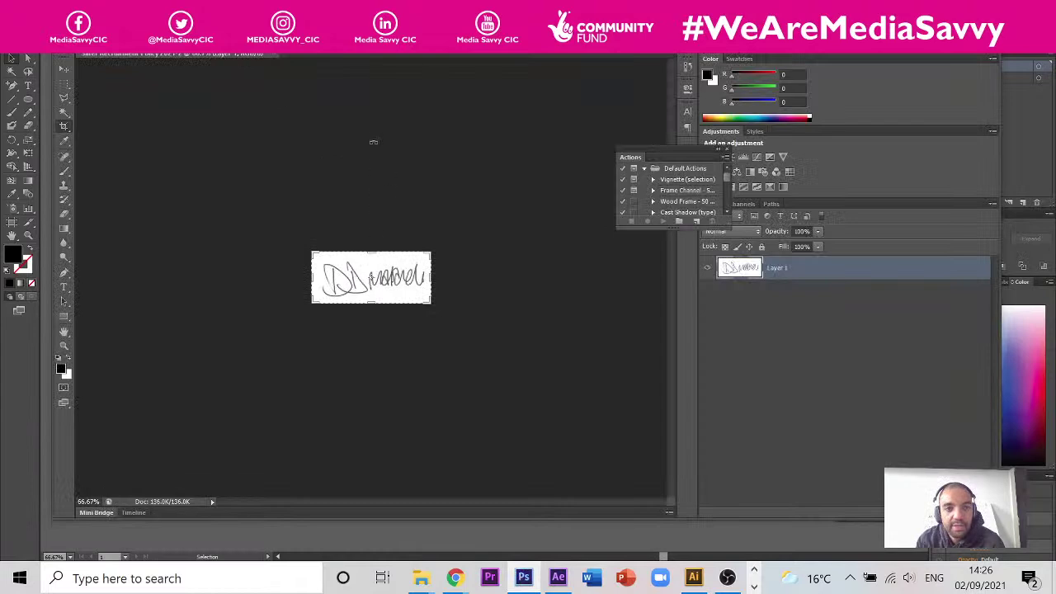
{"action": "left_click", "coordinate": [82, 45]}
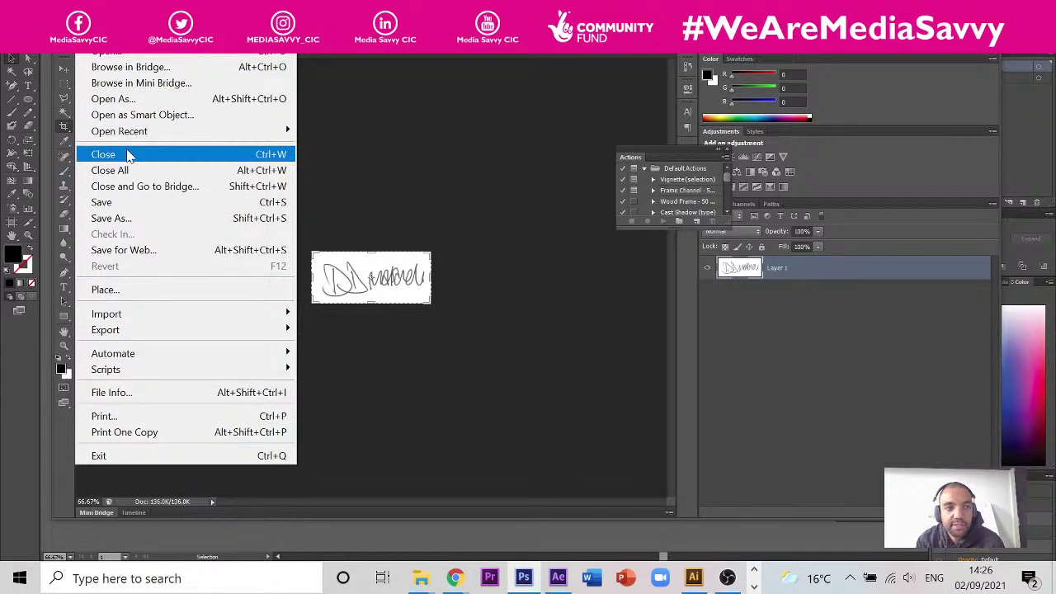
{"action": "left_click", "coordinate": [281, 151]}
{"action": "left_click", "coordinate": [532, 214]}
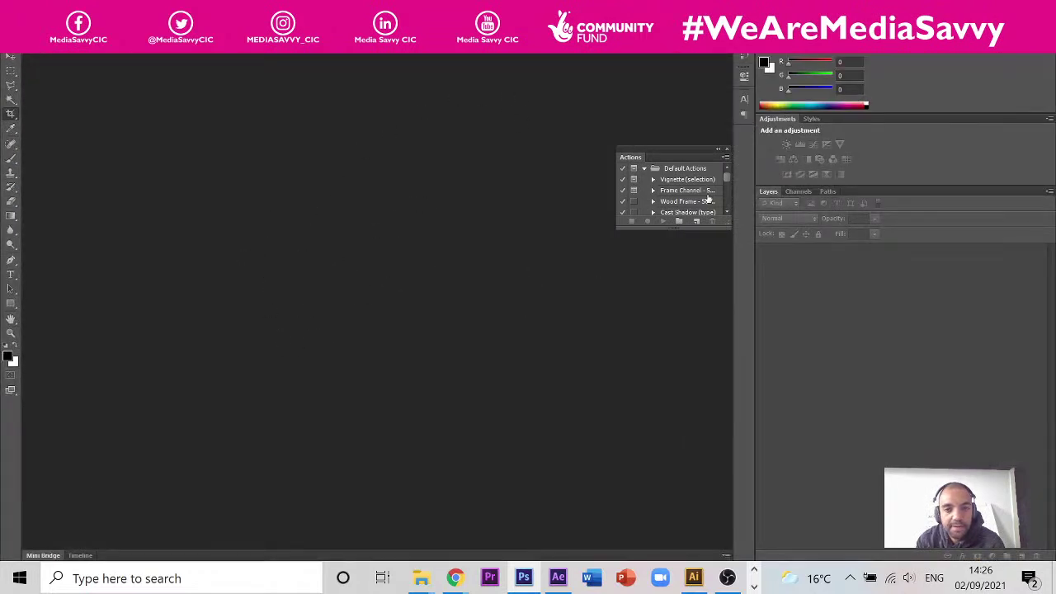
- Narrow the docked panel column to widen the canvas area and move the floating Actions panel over that column
{"action": "left_click_drag", "start_coordinate": [754, 252], "coordinate": [895, 257]}
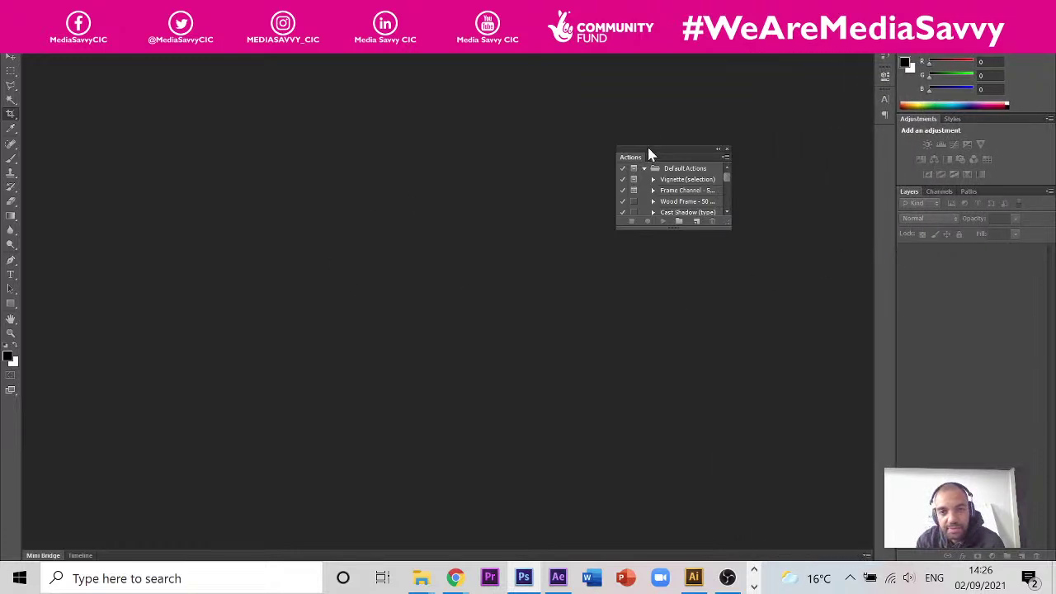
{"action": "left_click_drag", "start_coordinate": [649, 154], "coordinate": [928, 252]}
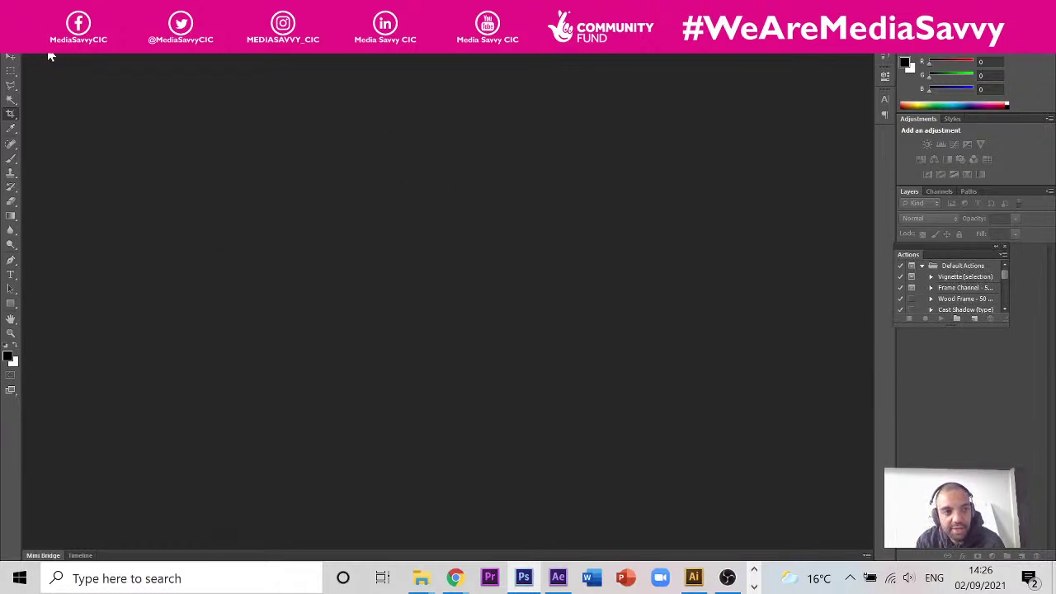
- Open the alphabet photo IMG_20210902_141153 from the Craft Type folder within 0_Teaching's Crafty Creatives folder
{"action": "key", "text": "alt+f"}
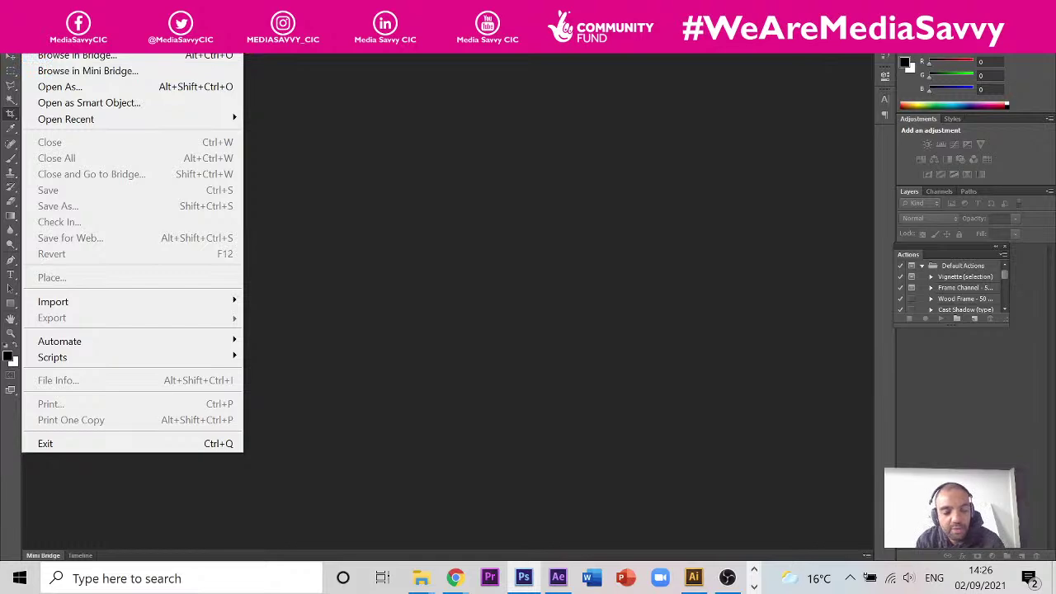
{"action": "key", "text": "ctrl+o"}
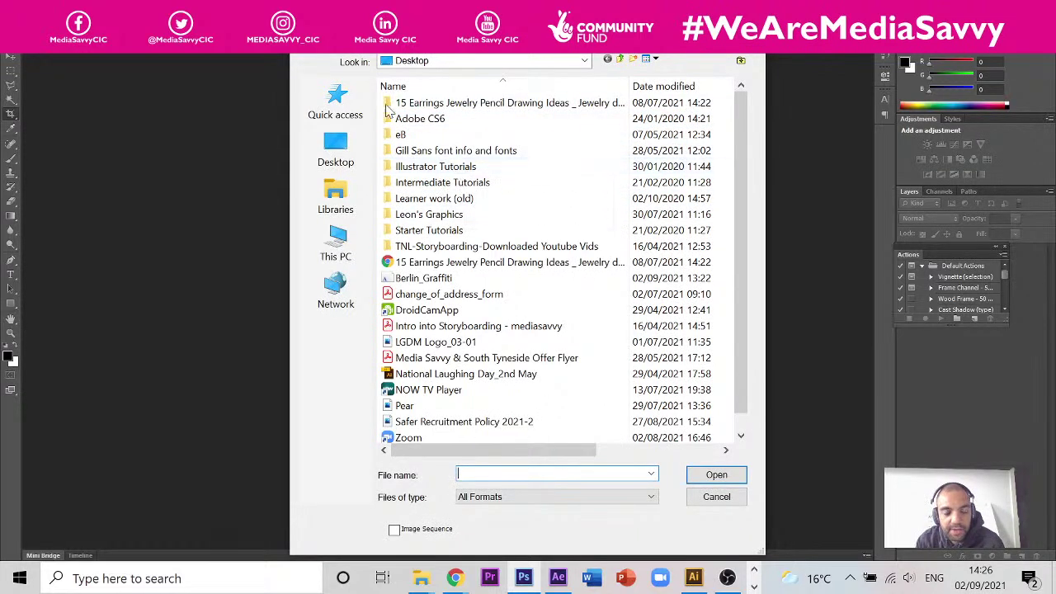
{"action": "double_click", "coordinate": [446, 215]}
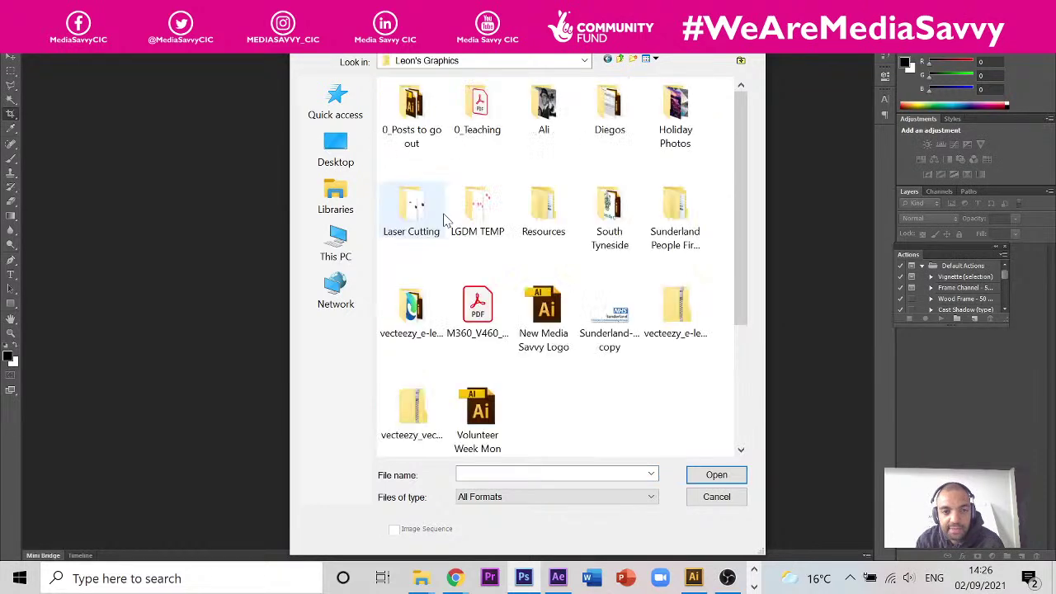
{"action": "double_click", "coordinate": [492, 119]}
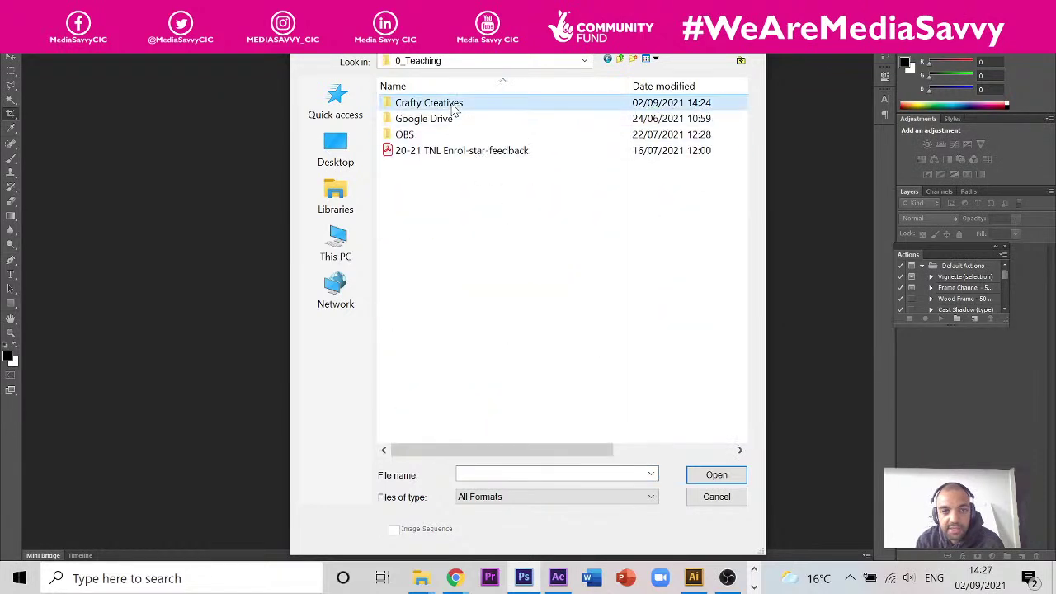
{"action": "double_click", "coordinate": [456, 106]}
{"action": "double_click", "coordinate": [449, 106]}
{"action": "left_click", "coordinate": [434, 138]}
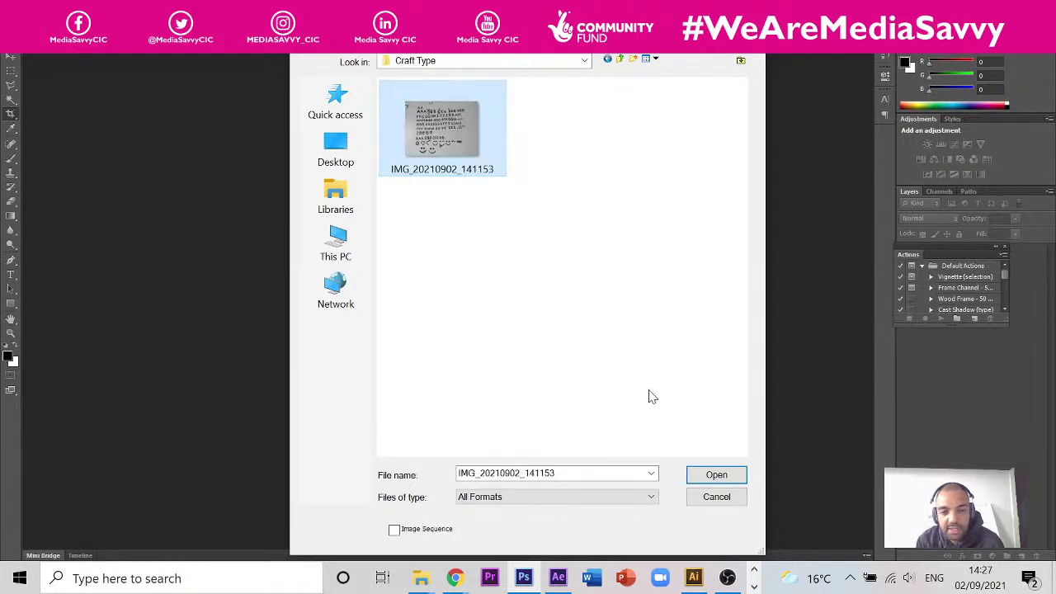
{"action": "left_click", "coordinate": [714, 475]}
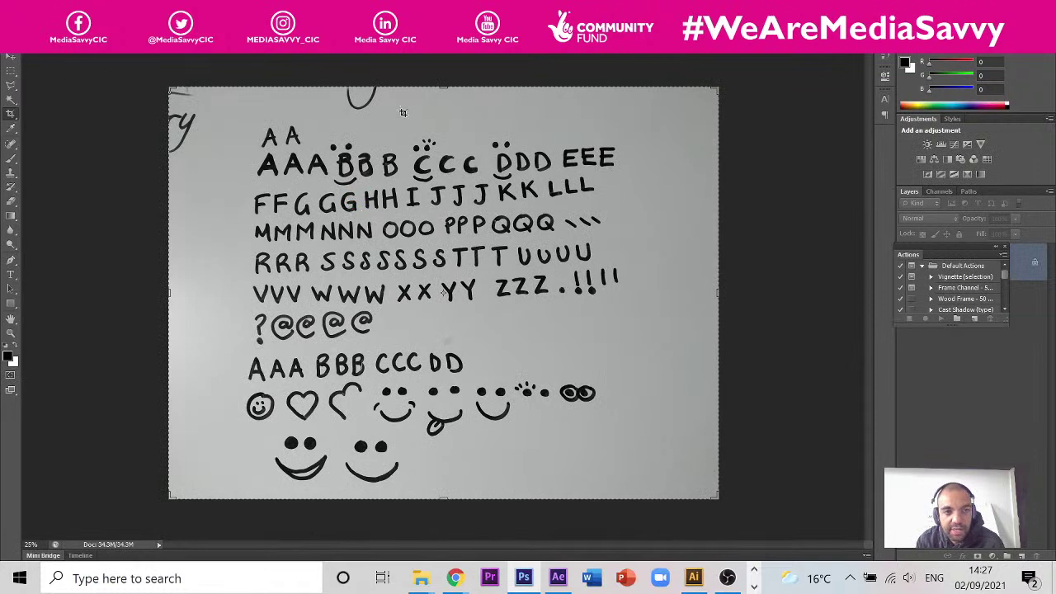
- Crop the photo on all four sides to fit closely around the hand-drawn letters and faces, removing the stray writing
{"action": "left_click_drag", "start_coordinate": [445, 84], "coordinate": [443, 99]}
{"action": "left_click_drag", "start_coordinate": [167, 292], "coordinate": [199, 293]}
{"action": "left_click_drag", "start_coordinate": [443, 486], "coordinate": [443, 479]}
{"action": "left_click_drag", "start_coordinate": [689, 293], "coordinate": [642, 280]}
{"action": "key", "text": "Return"}
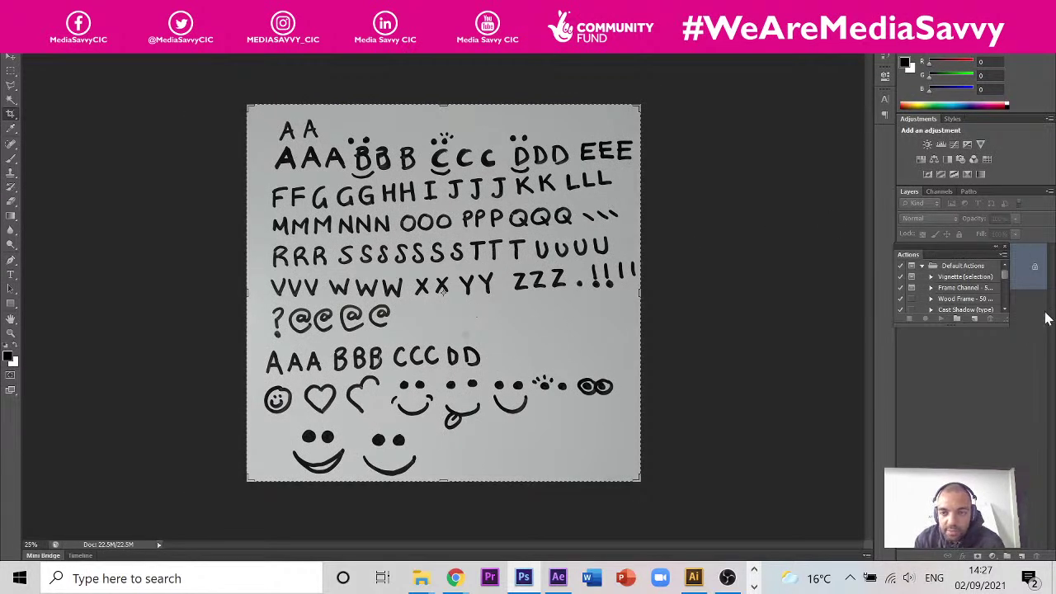
- Move the Actions panel clear of the layer list, duplicate the Background layer and hide the original
{"action": "left_click_drag", "start_coordinate": [932, 246], "coordinate": [778, 200]}
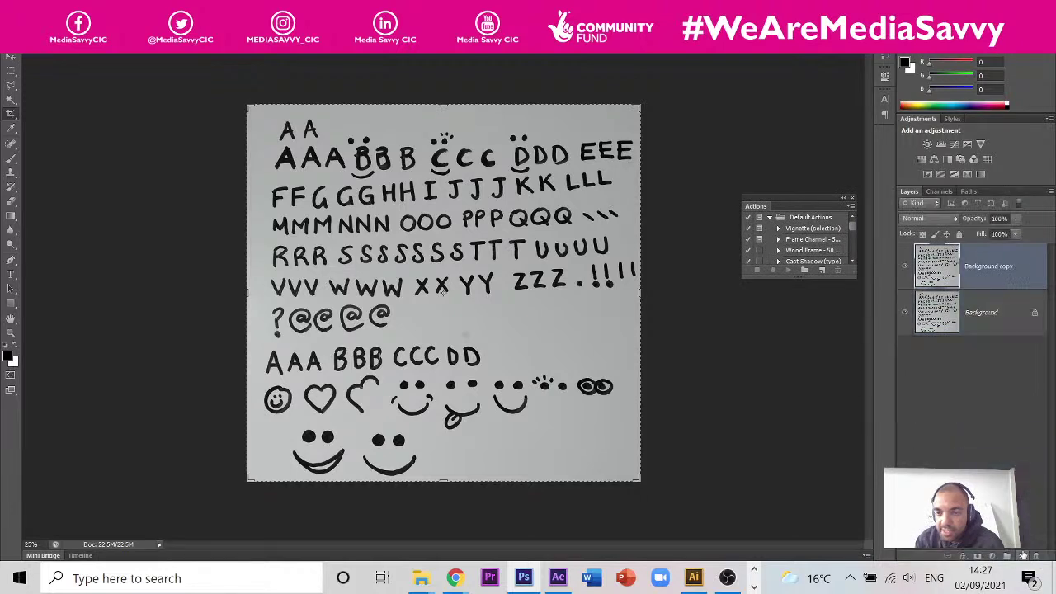
{"action": "key", "text": "ctrl+j"}
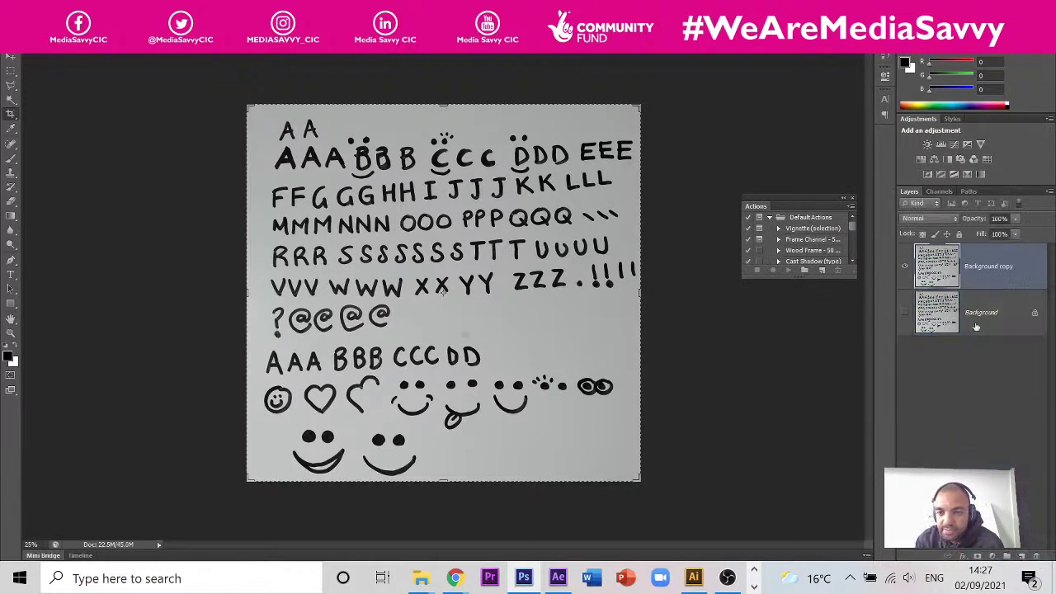
- Add a Levels adjustment layer above Background copy and sample the grey paper as its white point
{"action": "left_click", "coordinate": [1014, 558]}
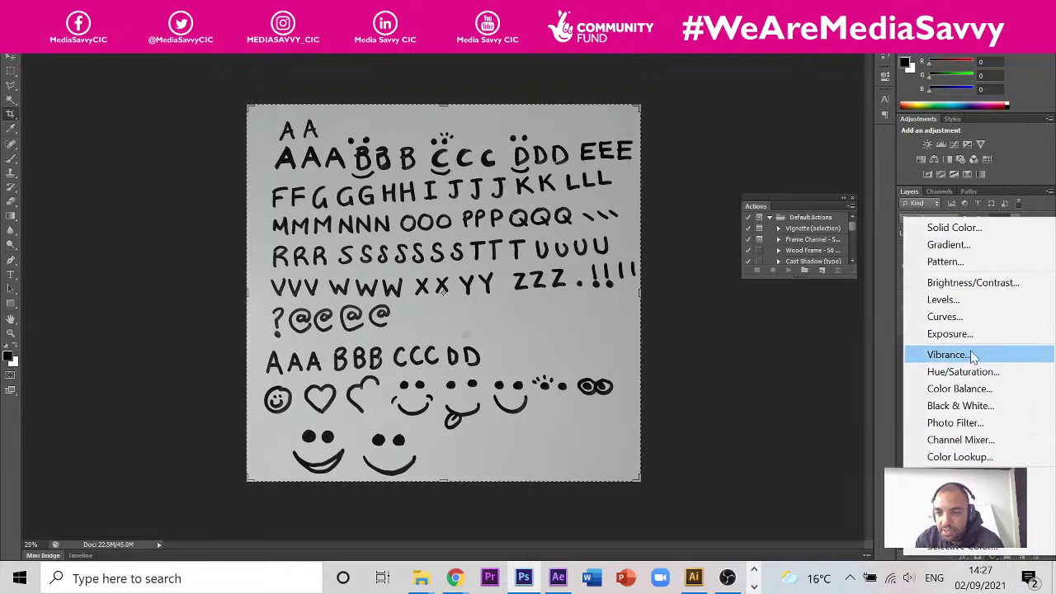
{"action": "left_click", "coordinate": [941, 300]}
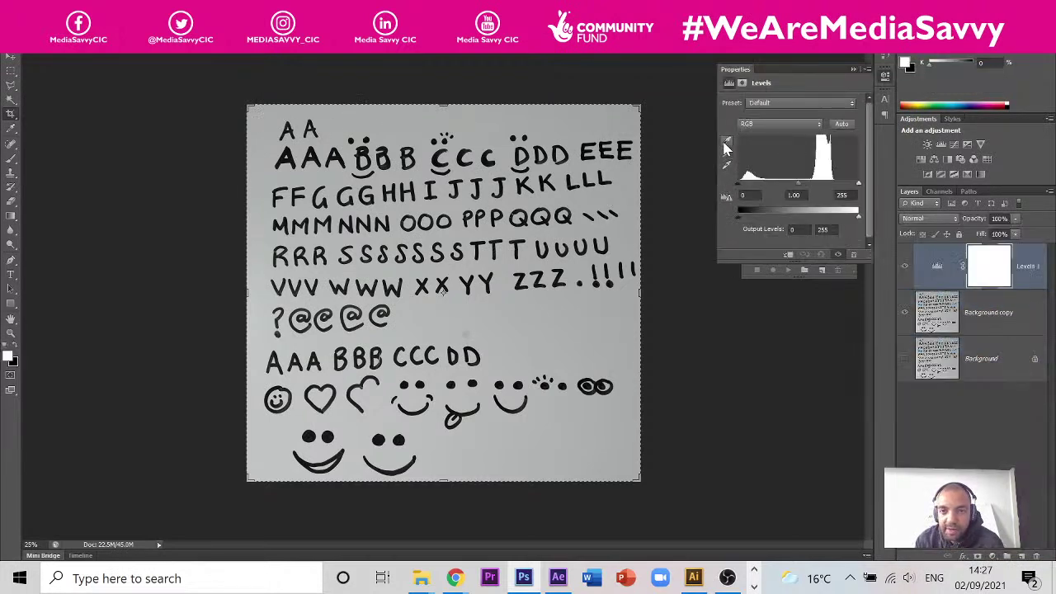
{"action": "left_click", "coordinate": [726, 164]}
{"action": "left_click", "coordinate": [618, 110]}
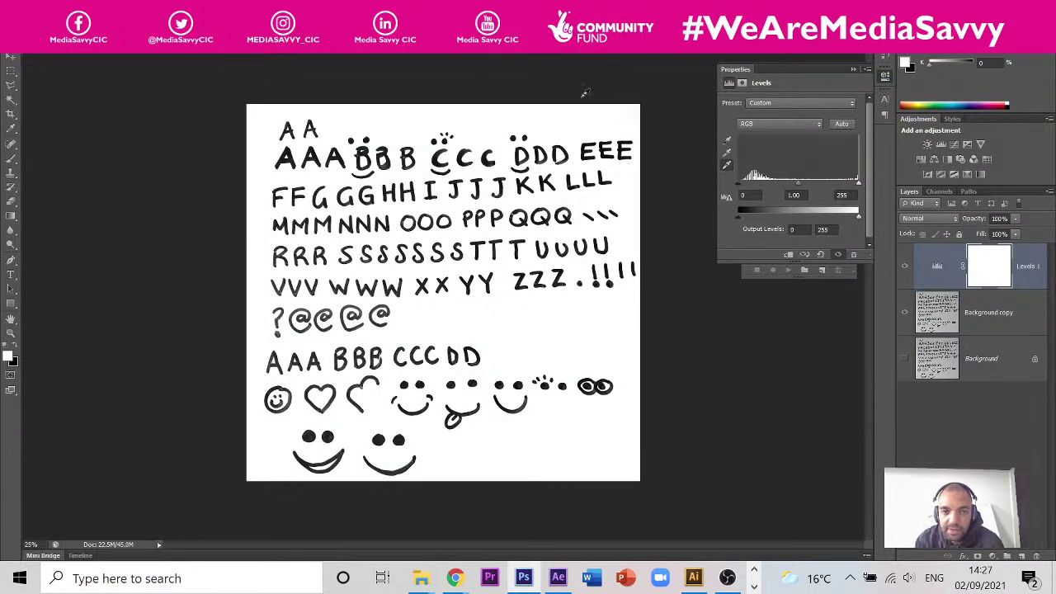
- Sample an E's black stroke as the Levels black point, and set the shadow input to 112 and highlight input to 252
{"action": "left_click", "coordinate": [726, 141]}
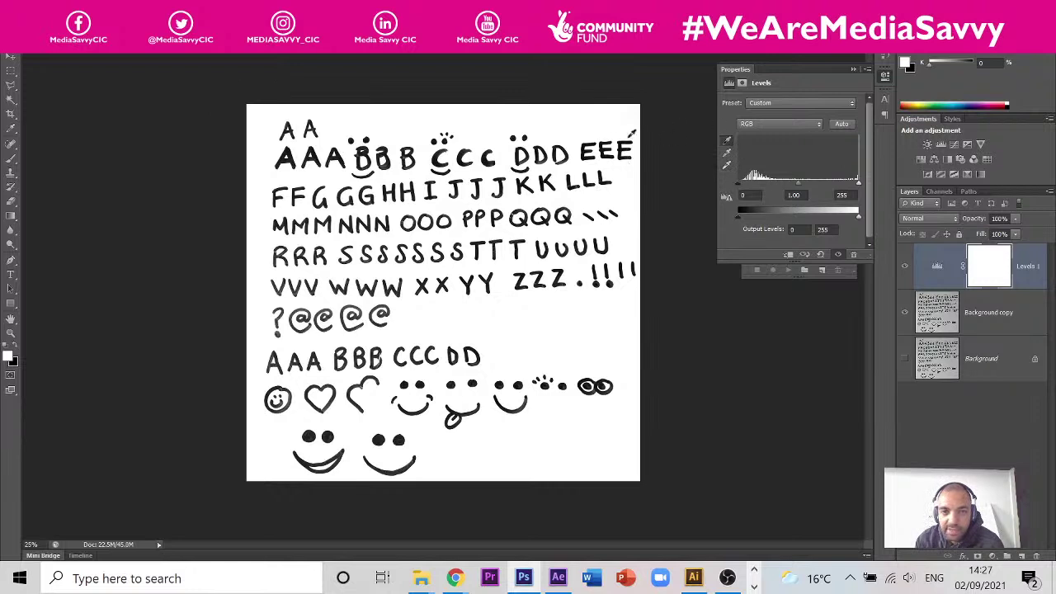
{"action": "left_click", "coordinate": [605, 148]}
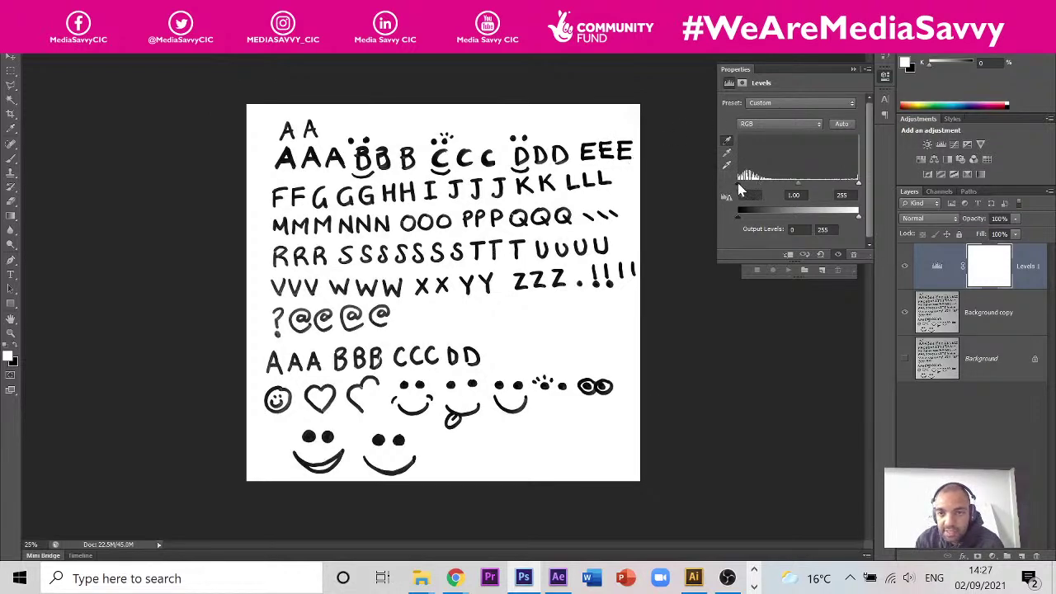
{"action": "left_click_drag", "start_coordinate": [738, 183], "coordinate": [793, 190]}
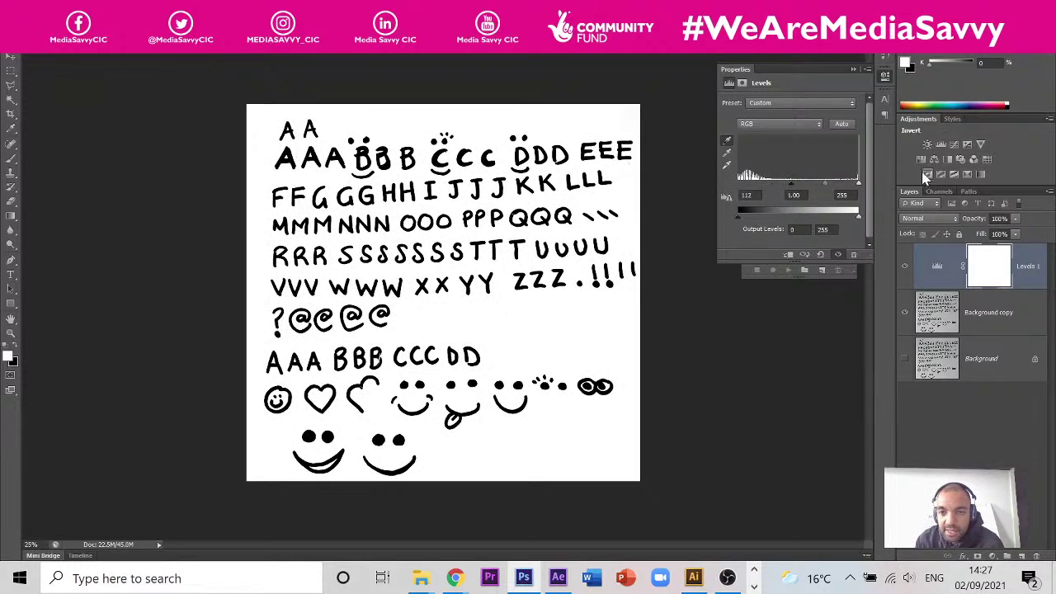
{"action": "mouse_move", "coordinate": [859, 183]}
{"action": "left_mouse_down"}
{"action": "mouse_move", "coordinate": [832, 190]}
{"action": "mouse_move", "coordinate": [859, 192]}
{"action": "left_mouse_up"}
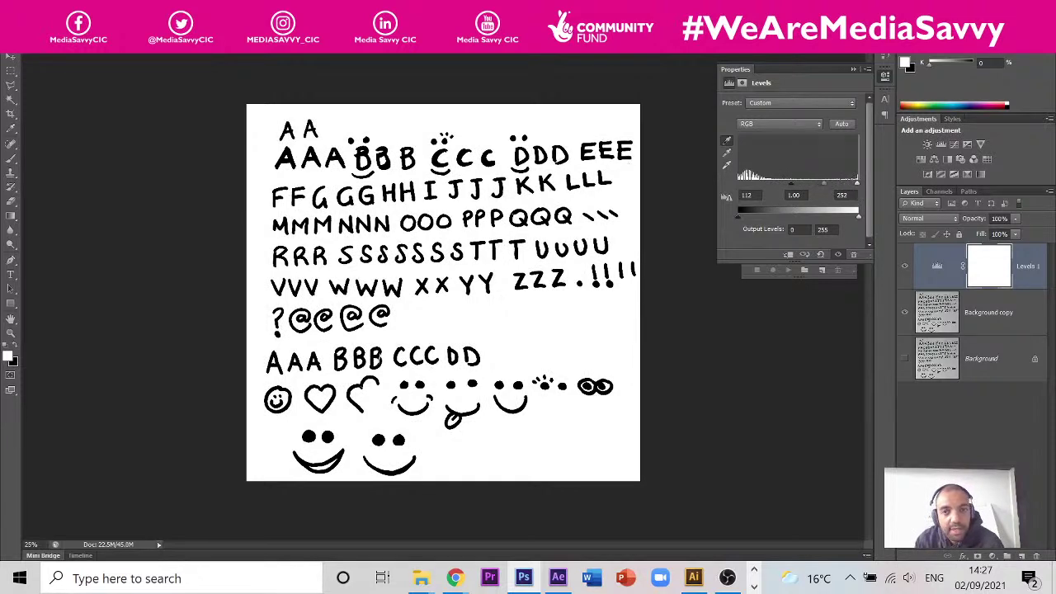
{"action": "left_click", "coordinate": [14, 8]}
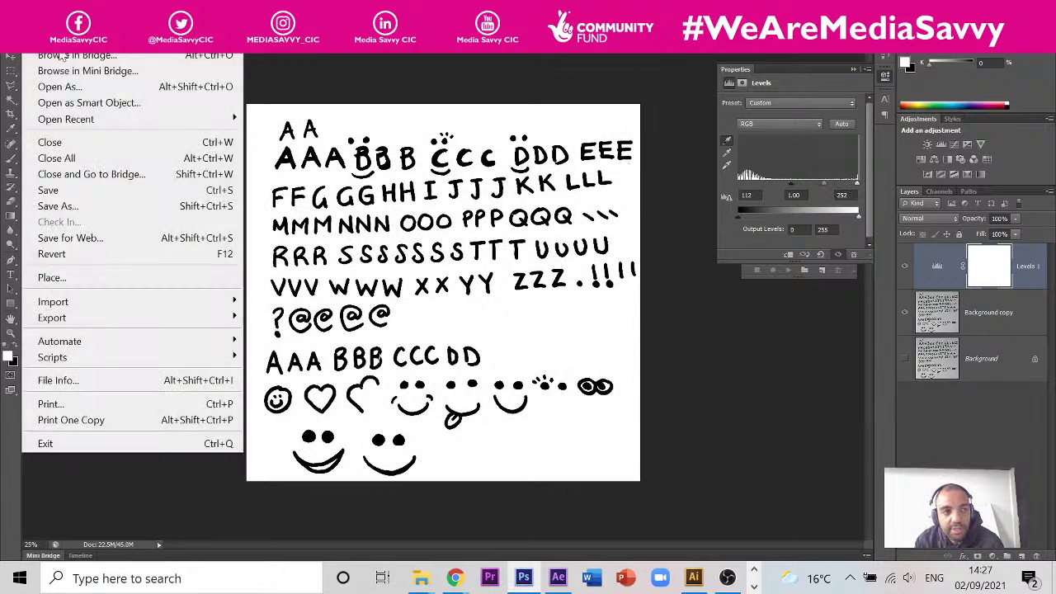
{"action": "left_click", "coordinate": [104, 209]}
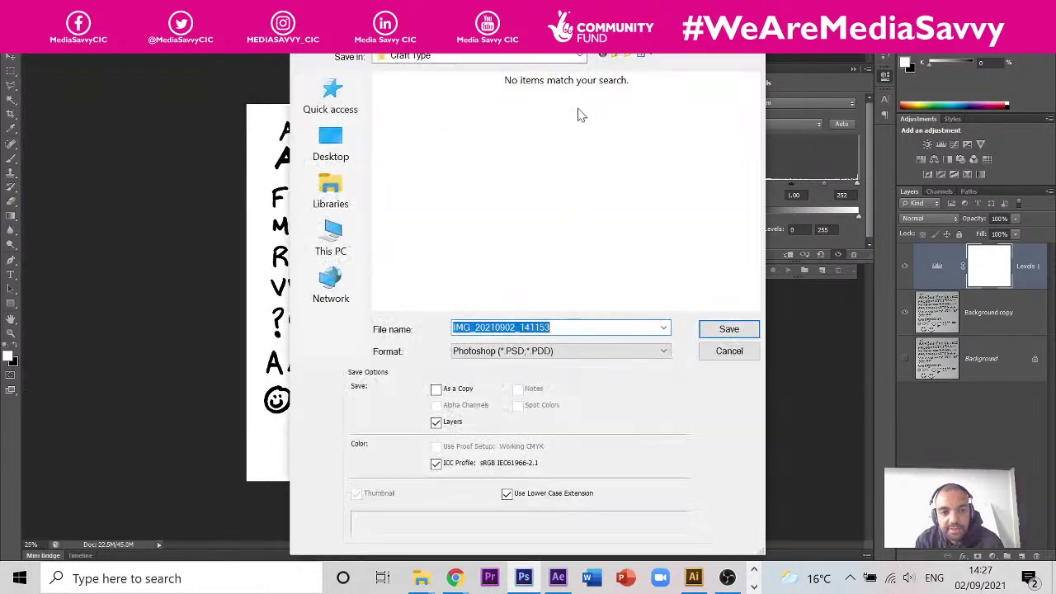
{"action": "left_click", "coordinate": [729, 353]}
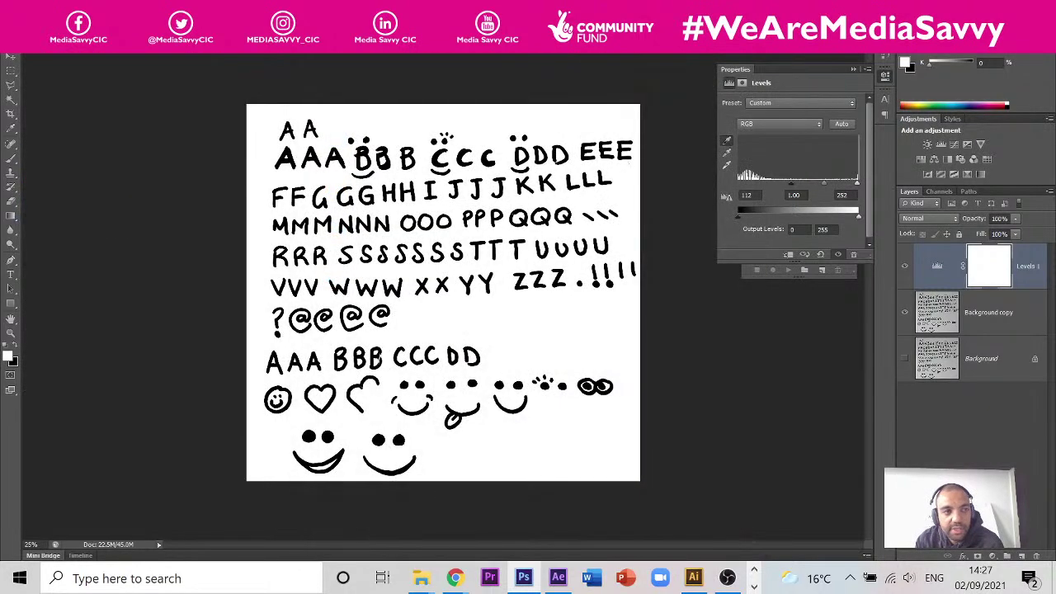
- Save the cleaned-up alphabet as a JPEG copy in the Craft Type folder, overwriting IMG_20210902_141153 and accepting the JPEG options
{"action": "left_click", "coordinate": [15, 8]}
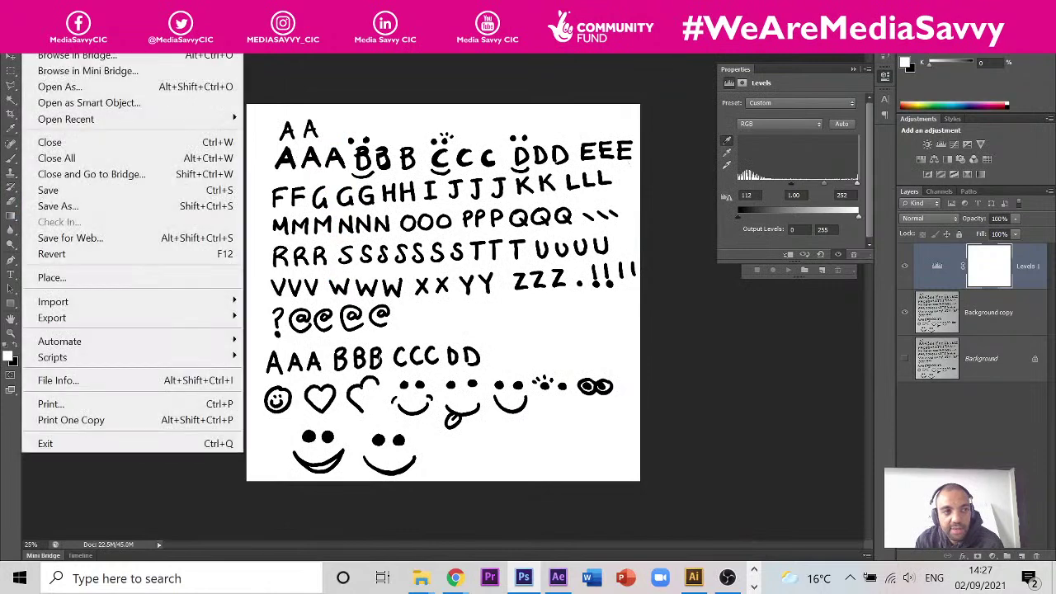
{"action": "left_click", "coordinate": [90, 206]}
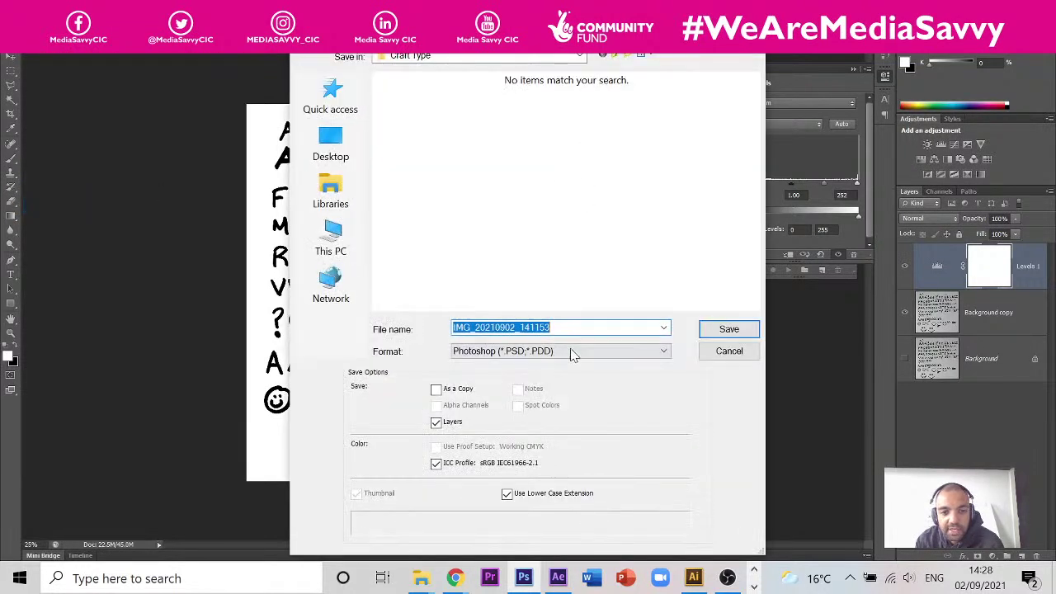
{"action": "left_click", "coordinate": [573, 355]}
{"action": "left_click", "coordinate": [511, 204]}
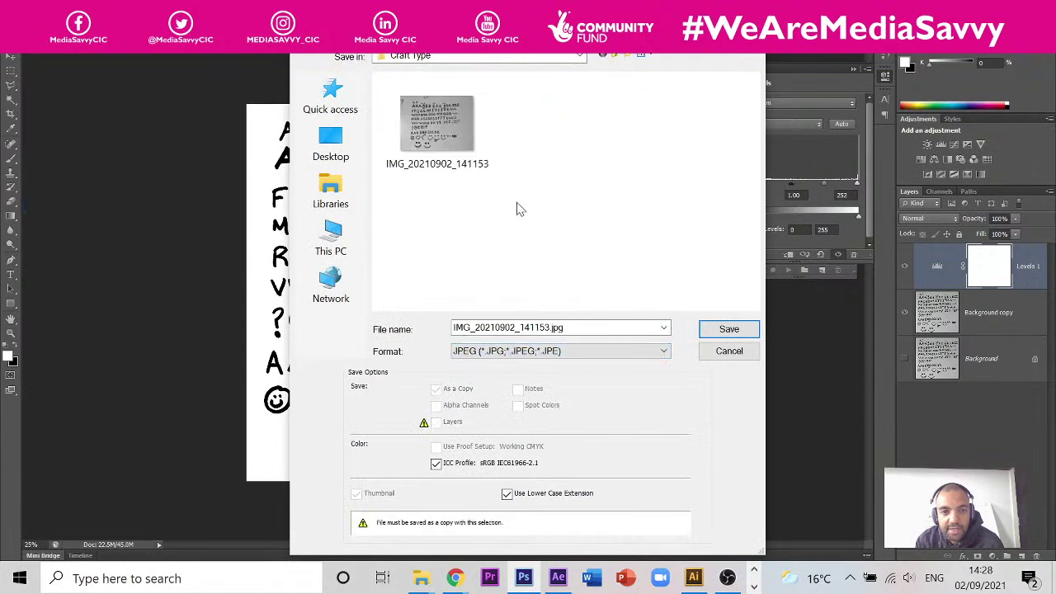
{"action": "left_click", "coordinate": [422, 117]}
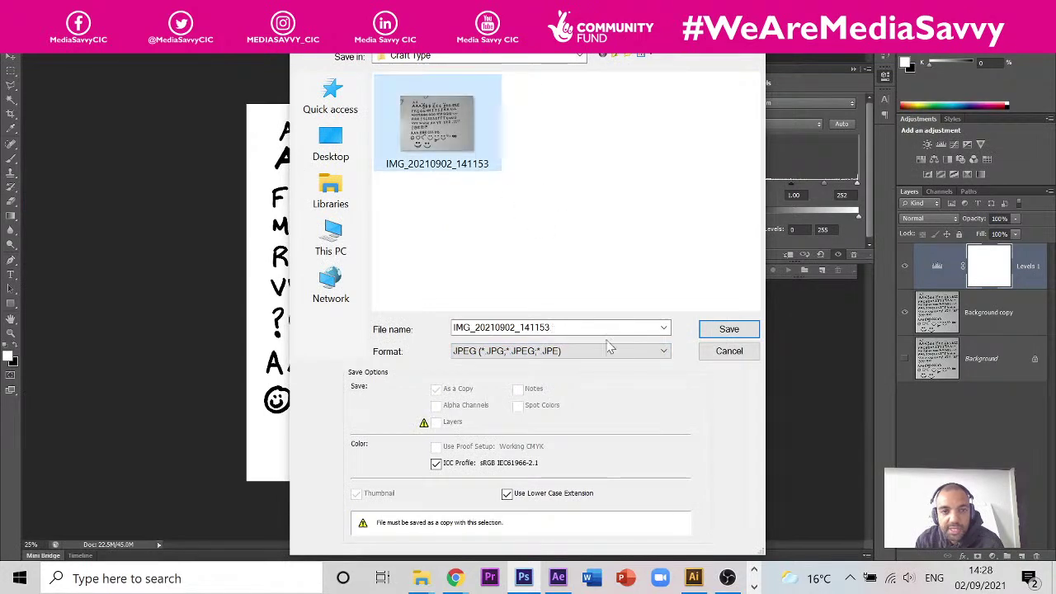
{"action": "left_click", "coordinate": [729, 329]}
{"action": "left_click", "coordinate": [494, 213]}
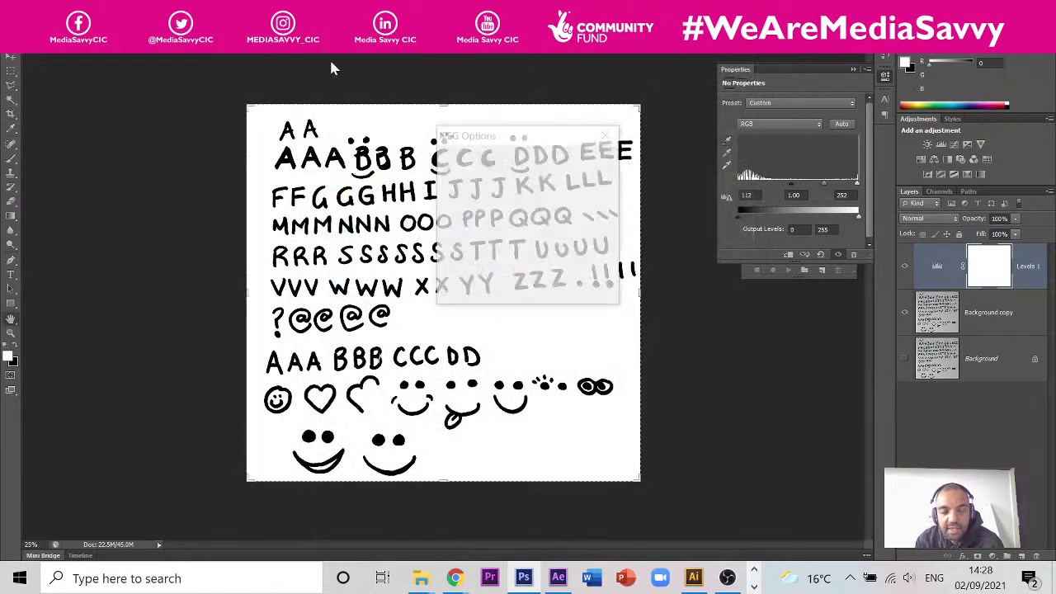
{"action": "left_click", "coordinate": [584, 156]}
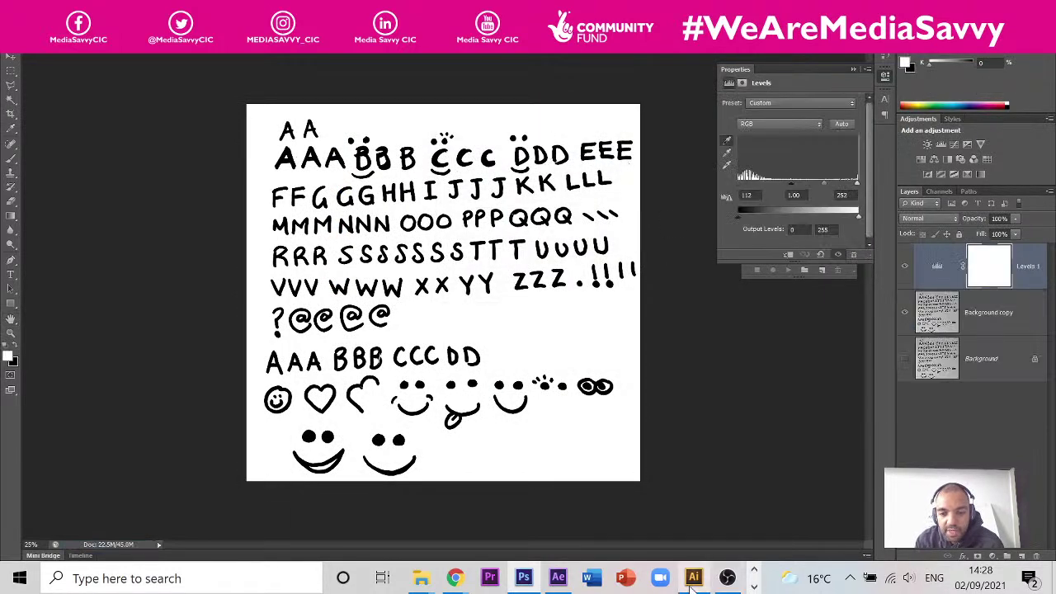
- Switch to Illustrator, start placing an image file on Layer 2 and browse up to the folder containing Crafty Creatives
{"action": "left_click", "coordinate": [693, 577]}
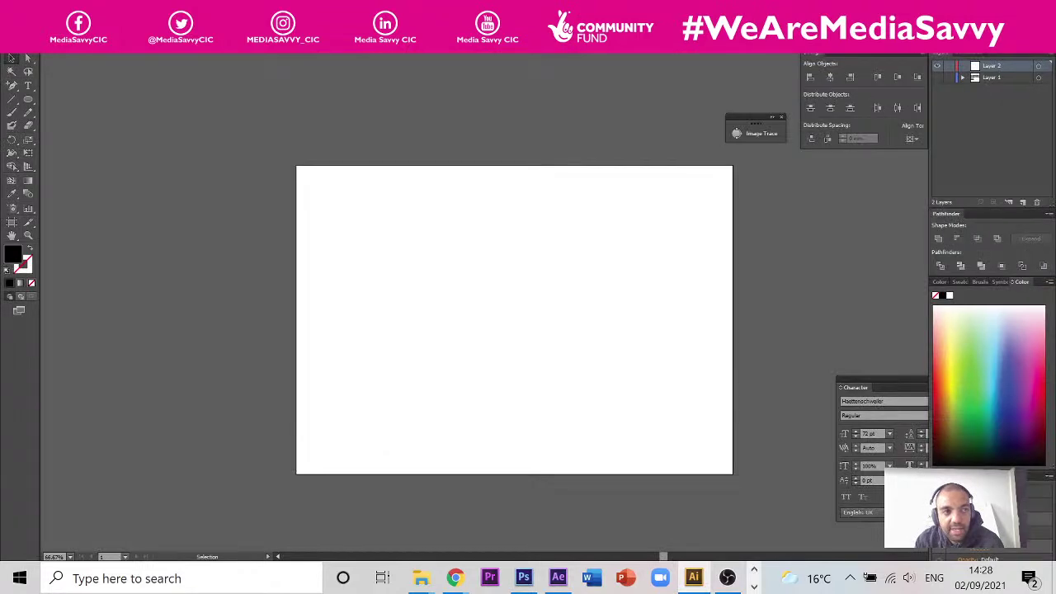
{"action": "left_click", "coordinate": [25, 45]}
{"action": "left_click", "coordinate": [153, 250]}
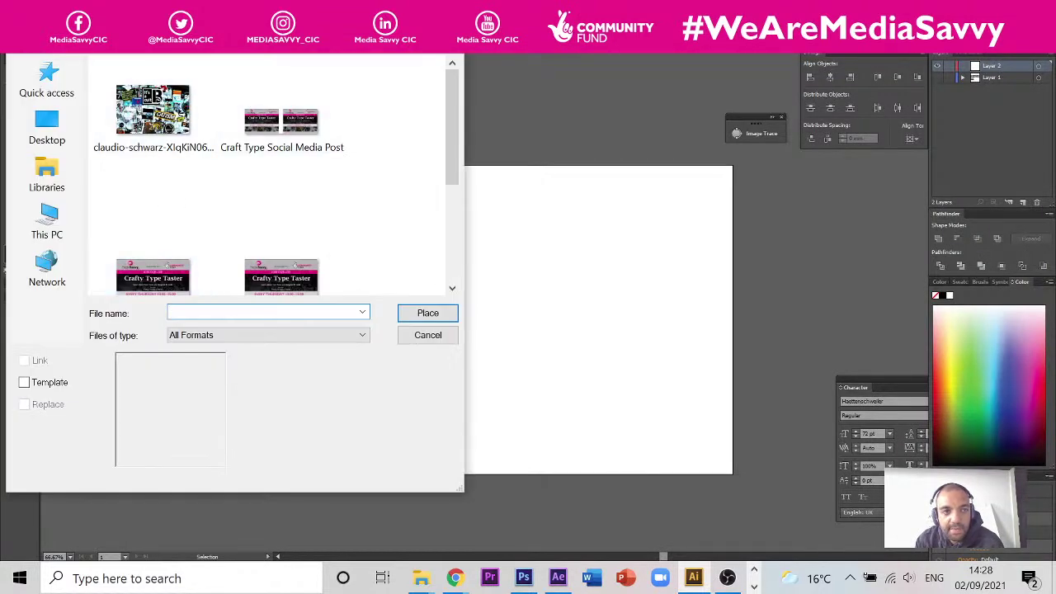
{"action": "key", "text": "alt+Up"}
{"action": "key", "text": "alt+Up"}
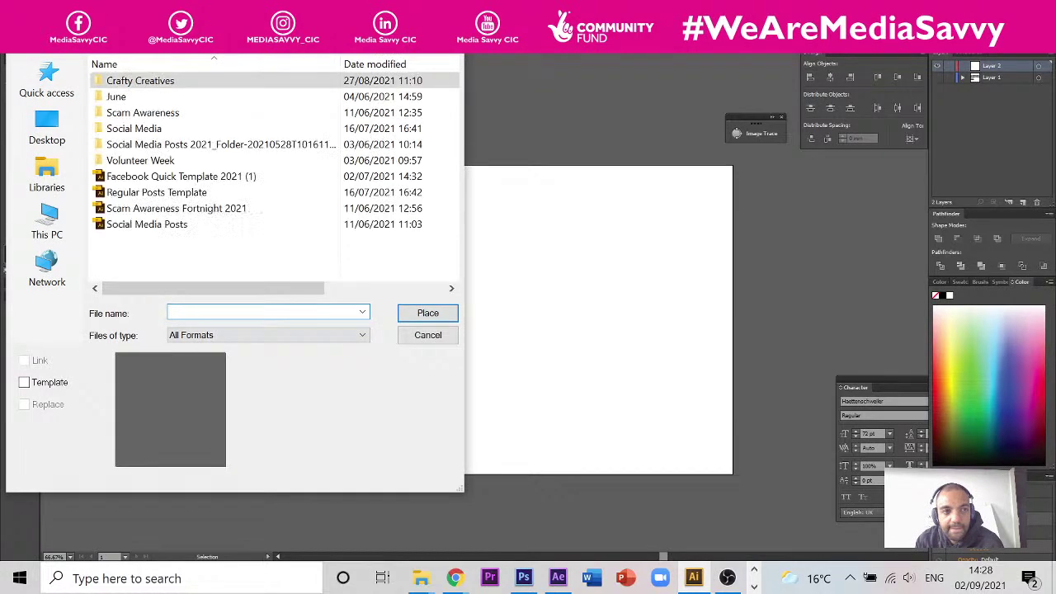
{"action": "double_click", "coordinate": [163, 82]}
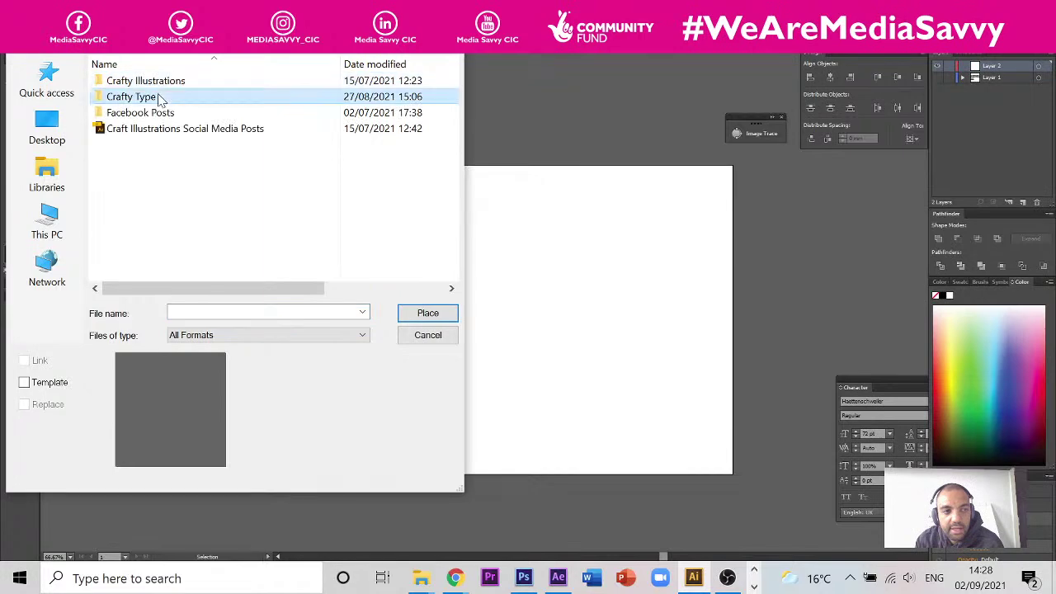
{"action": "double_click", "coordinate": [156, 97]}
{"action": "key", "text": "alt+Up"}
{"action": "key", "text": "alt+Up"}
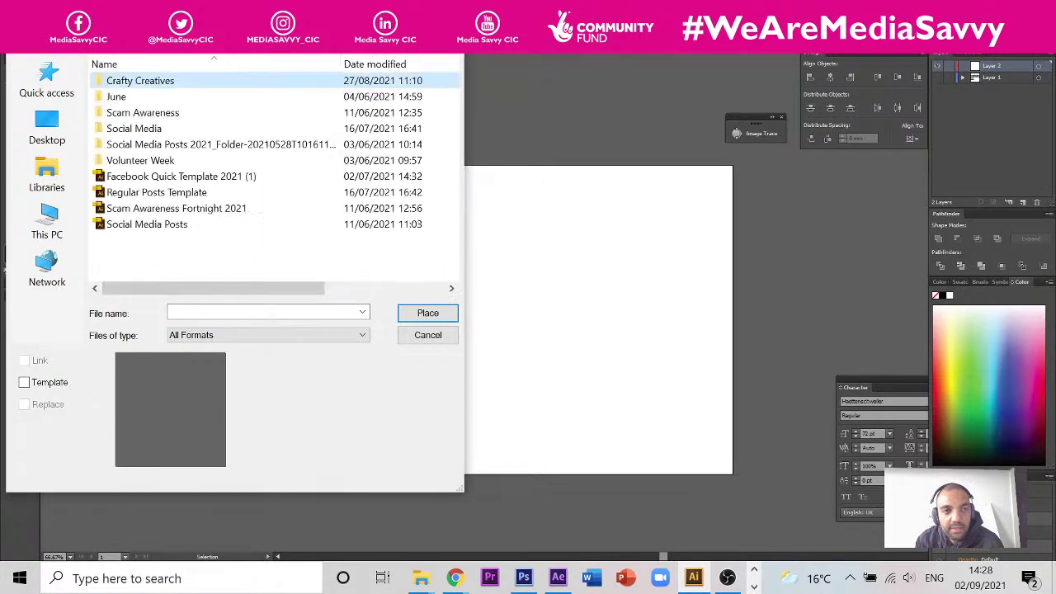
- Browse to the Craft Type image folder within the other Crafty Creatives folder and place IMG_20210902_141153 as a linked image
{"action": "key", "text": "alt+Up"}
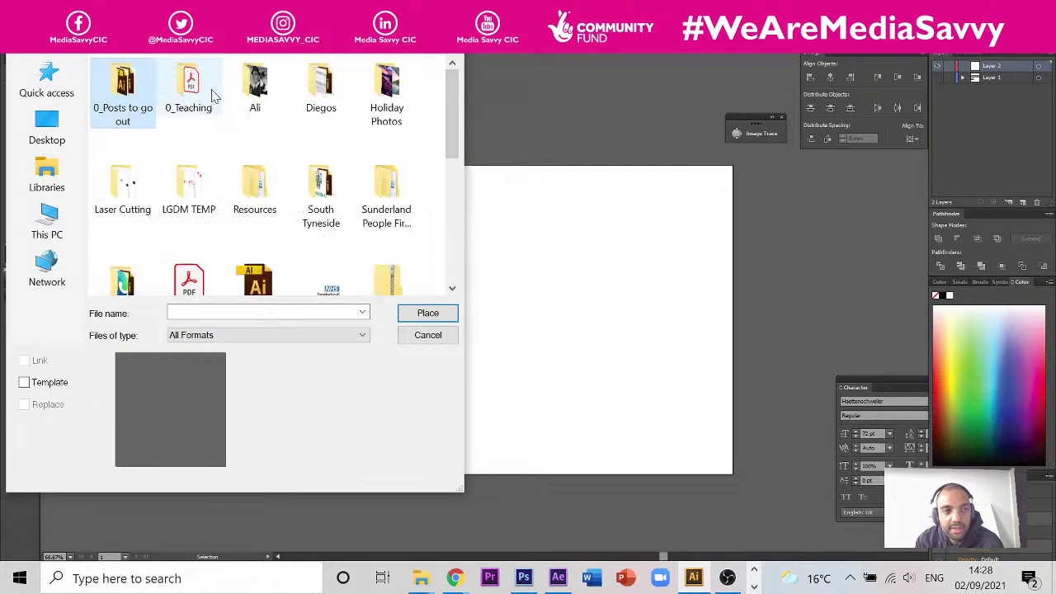
{"action": "key", "text": "alt+Up"}
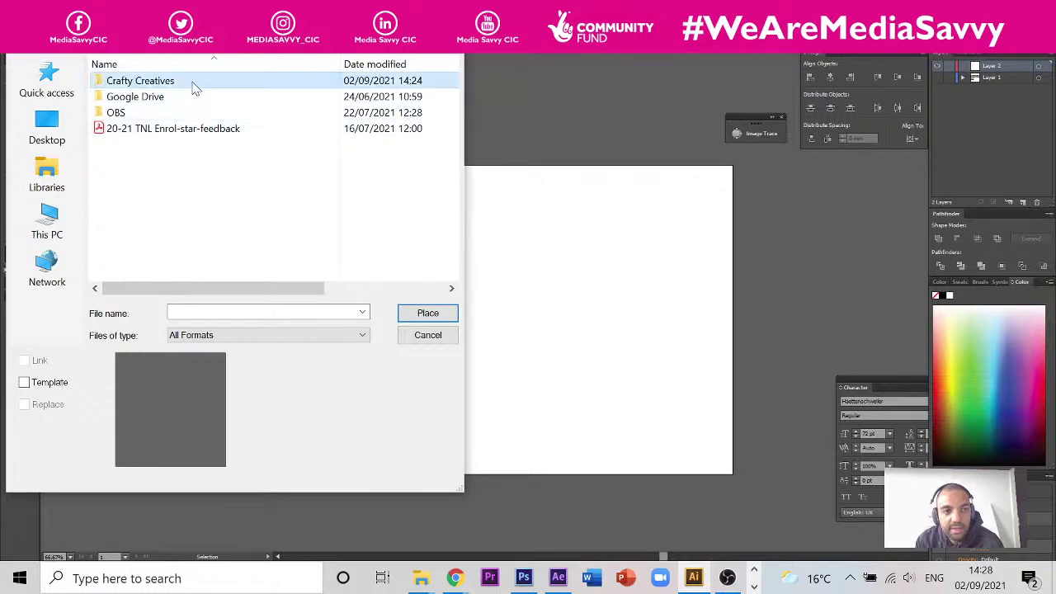
{"action": "double_click", "coordinate": [193, 84]}
{"action": "double_click", "coordinate": [193, 84]}
{"action": "left_click", "coordinate": [205, 96]}
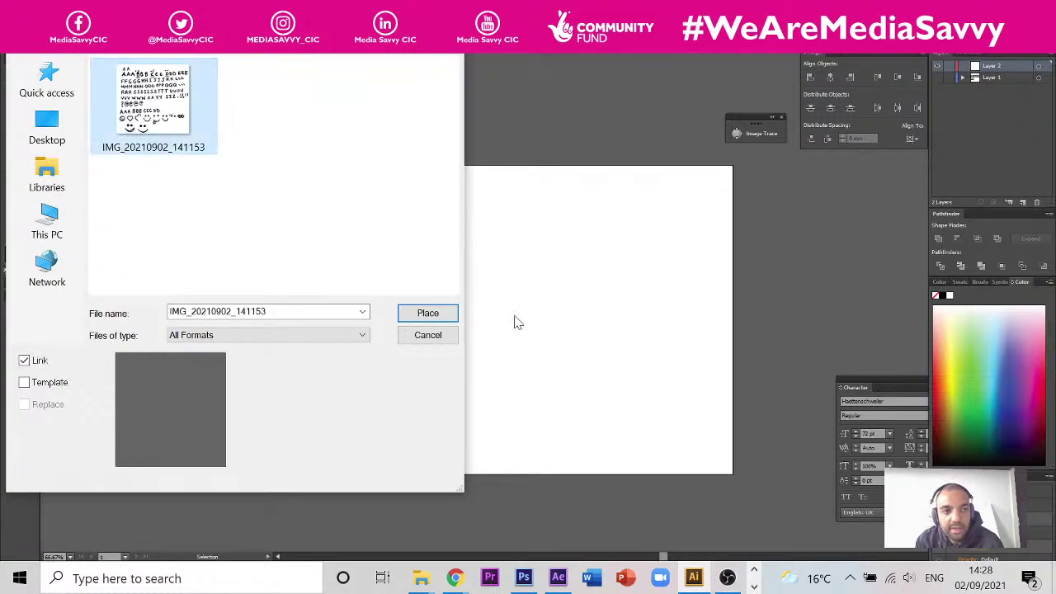
{"action": "left_click", "coordinate": [428, 312]}
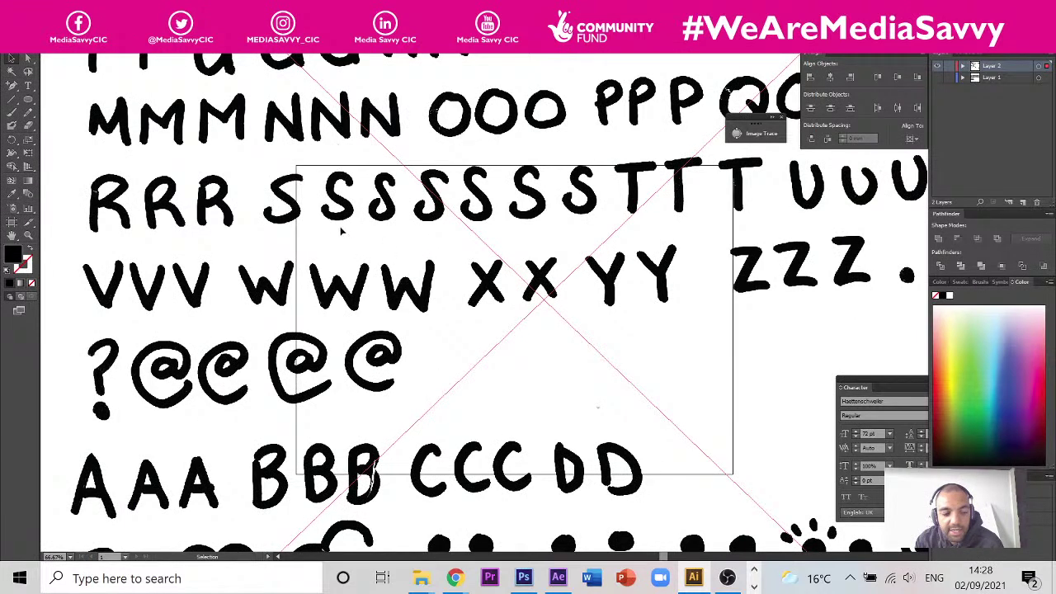
- Move the placed alphabet image slightly down and to the right over the artboard
{"action": "scroll", "coordinate": [342, 232], "scroll_direction": "down", "scroll_amount": 5}
{"action": "left_click", "coordinate": [613, 142]}
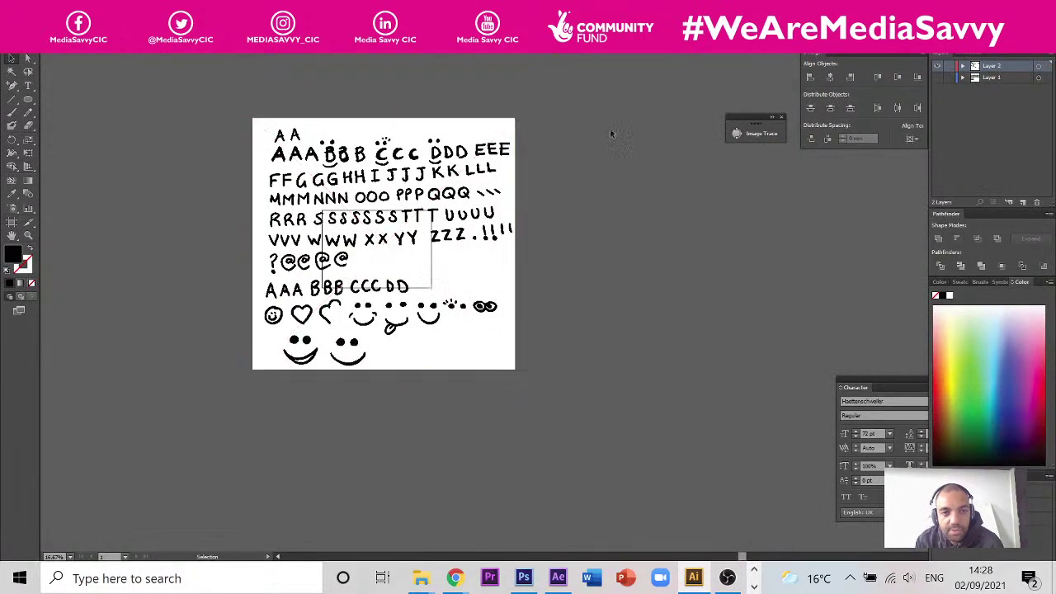
{"action": "left_click", "coordinate": [415, 240]}
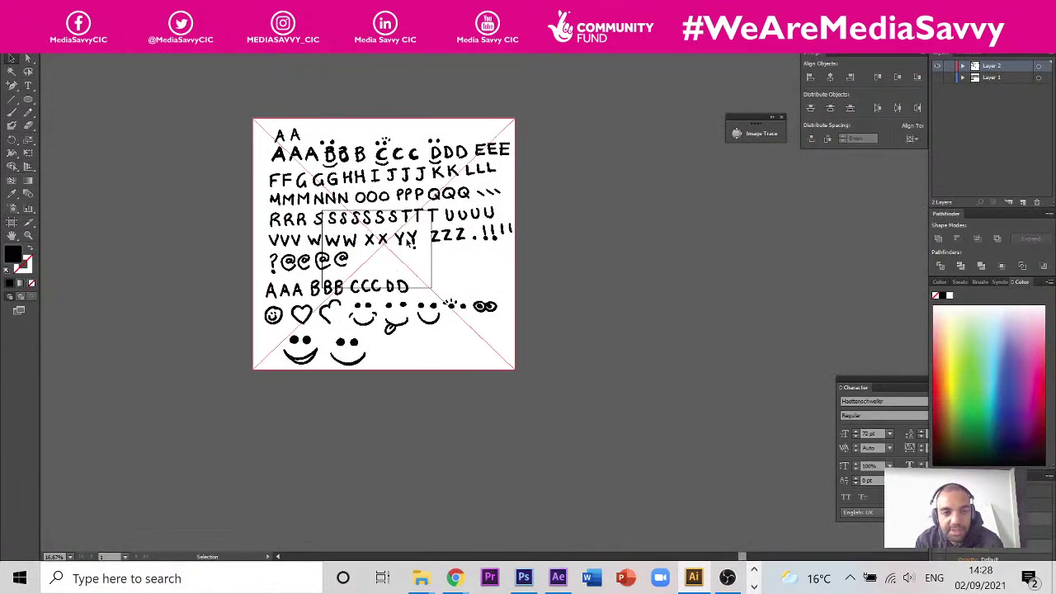
{"action": "left_click_drag", "start_coordinate": [415, 240], "coordinate": [430, 268]}
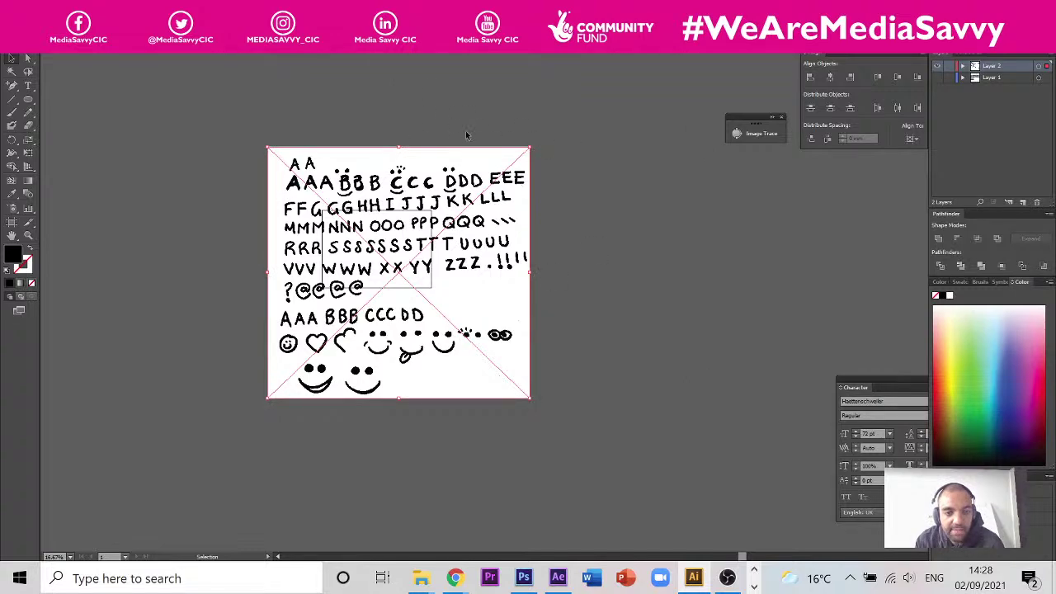
{"action": "scroll", "coordinate": [301, 179], "scroll_direction": "up", "scroll_amount": 3}
{"action": "scroll", "coordinate": [301, 180], "scroll_direction": "down", "scroll_amount": 3}
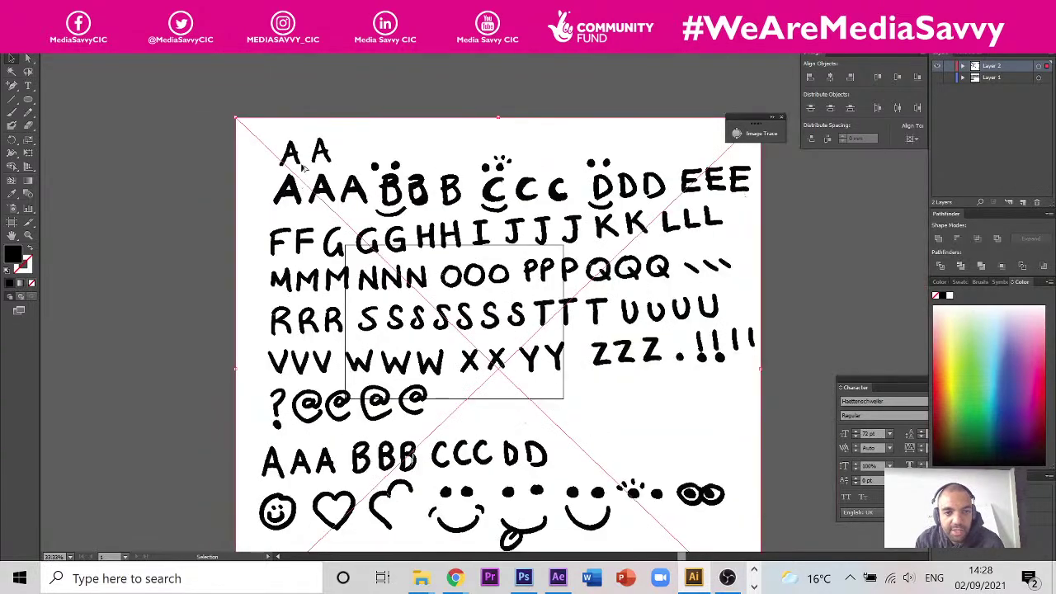
{"action": "scroll", "coordinate": [305, 161], "scroll_direction": "down", "scroll_amount": 1}
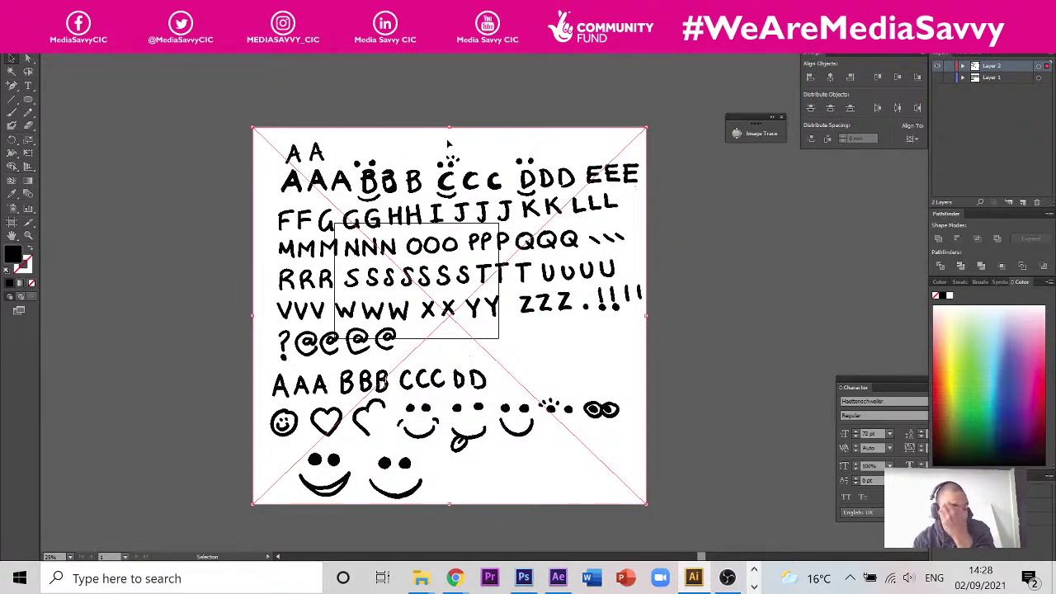
{"action": "left_click", "coordinate": [576, 98]}
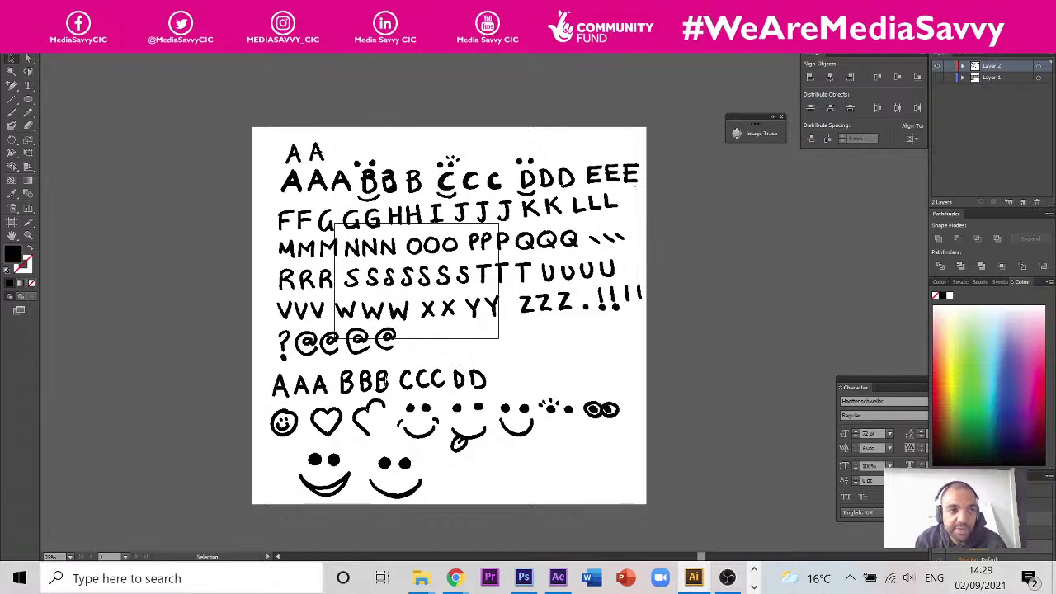
{"action": "left_click", "coordinate": [282, 136]}
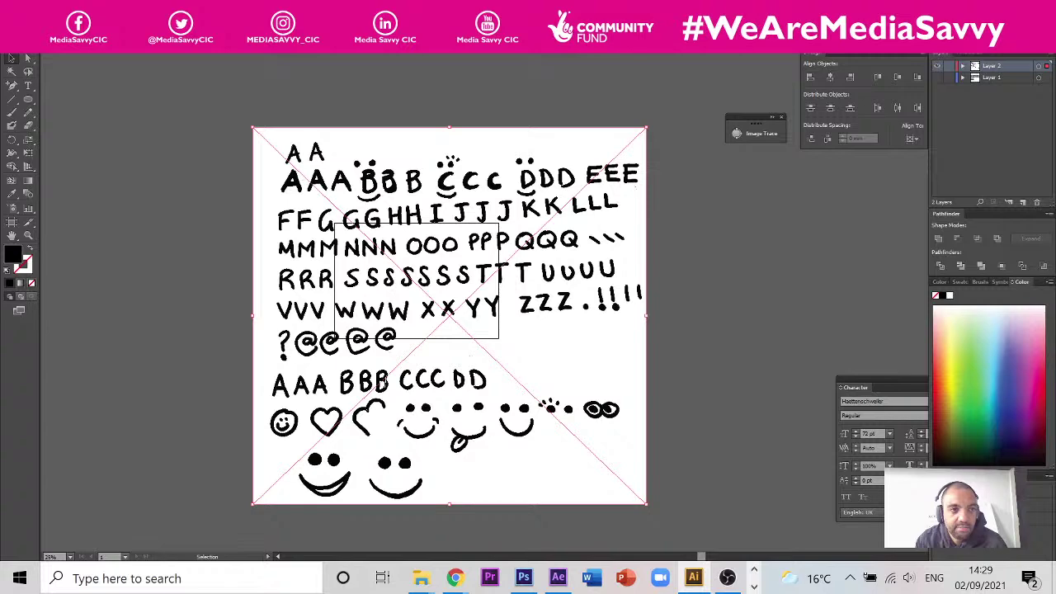
{"action": "left_click", "coordinate": [83, 43]}
{"action": "mouse_move", "coordinate": [187, 321]}
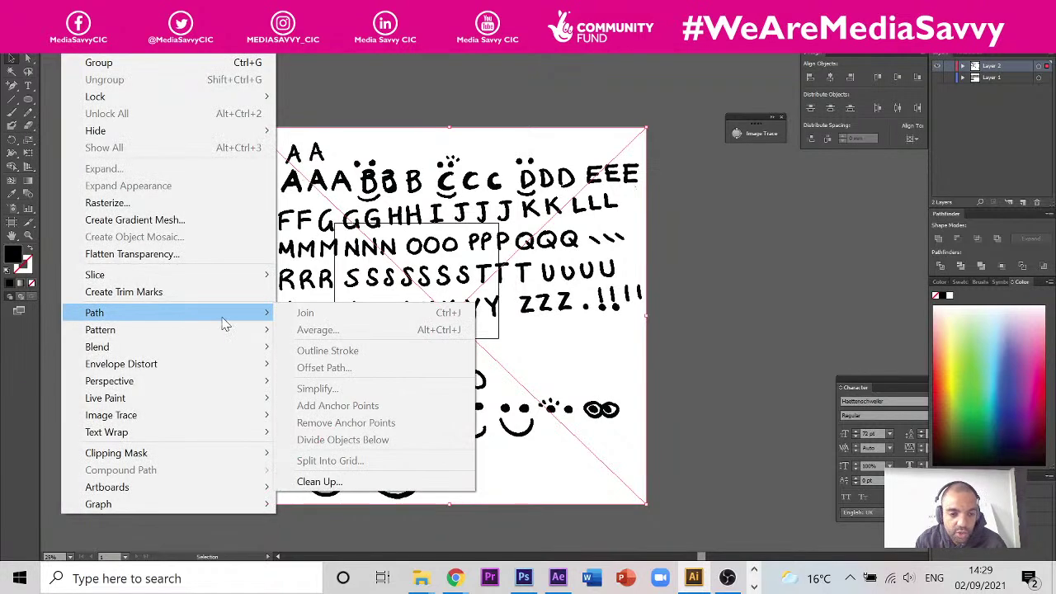
{"action": "left_click", "coordinate": [420, 92]}
{"action": "left_click", "coordinate": [419, 92]}
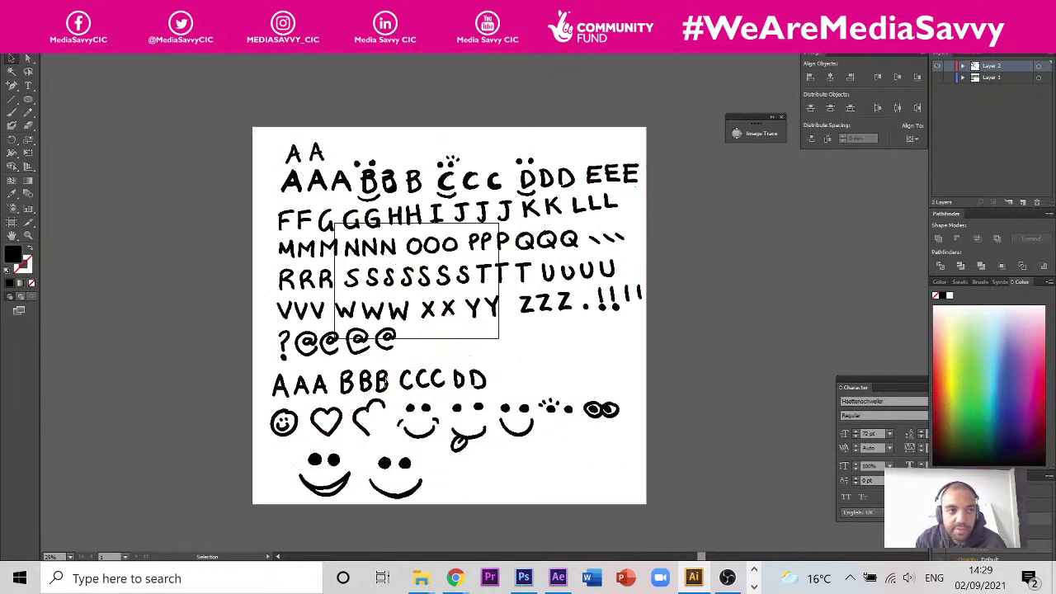
{"action": "left_click", "coordinate": [82, 43]}
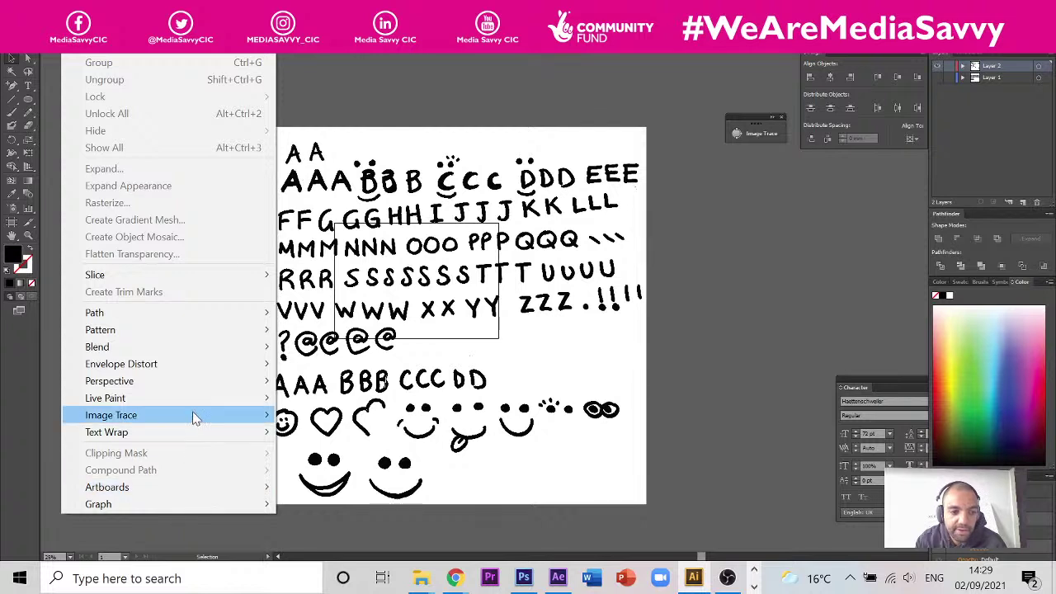
- Run Image Trace on the placed alphabet image, accept the rasterize notice and expand the tracing into editable paths
{"action": "mouse_move", "coordinate": [193, 414]}
{"action": "left_click", "coordinate": [551, 361]}
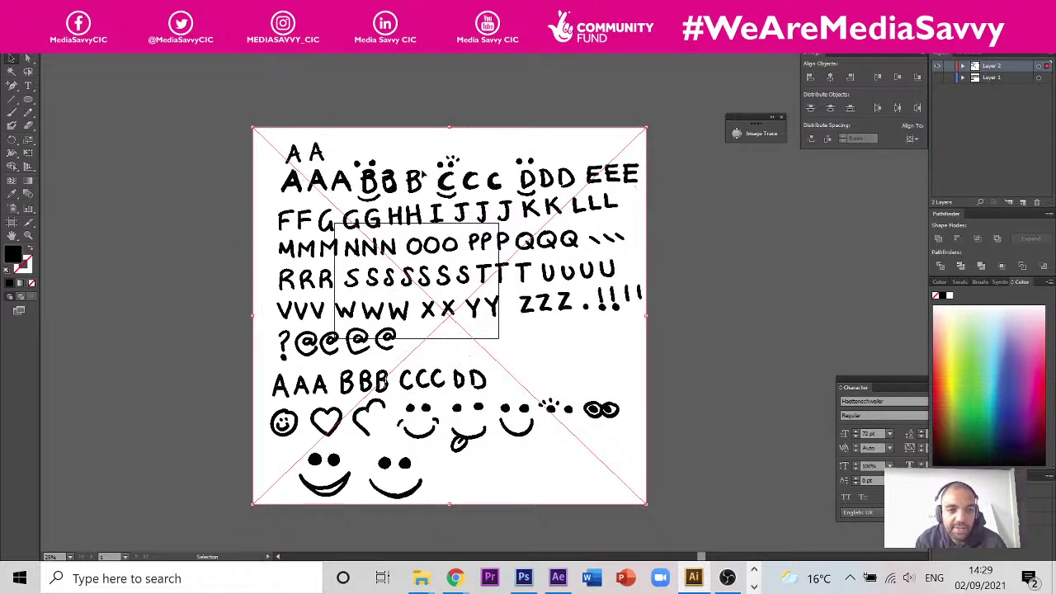
{"action": "left_click", "coordinate": [79, 41]}
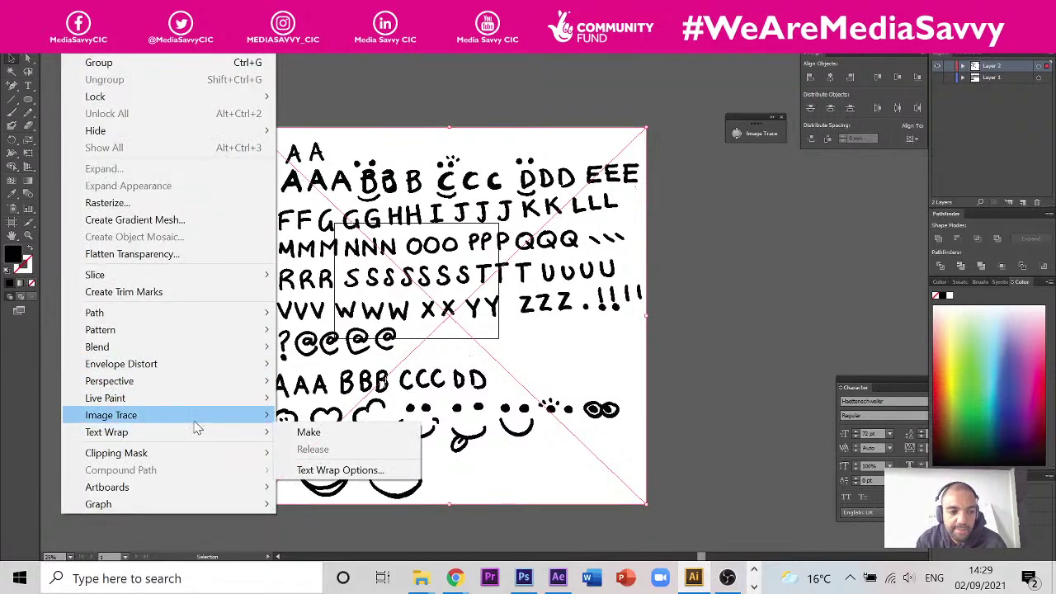
{"action": "mouse_move", "coordinate": [259, 415]}
{"action": "left_click", "coordinate": [301, 419]}
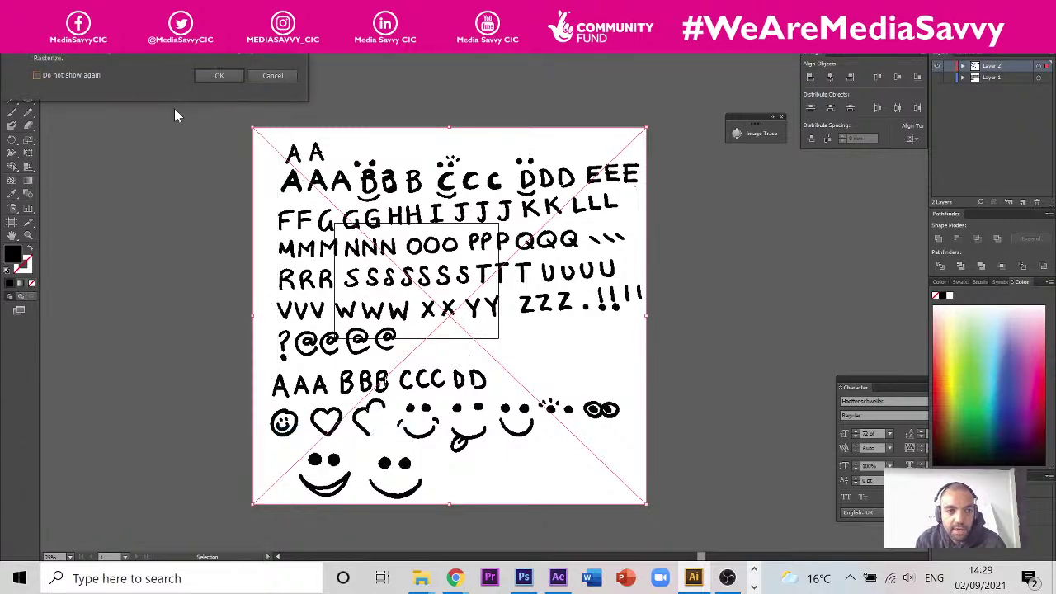
{"action": "left_click", "coordinate": [220, 75]}
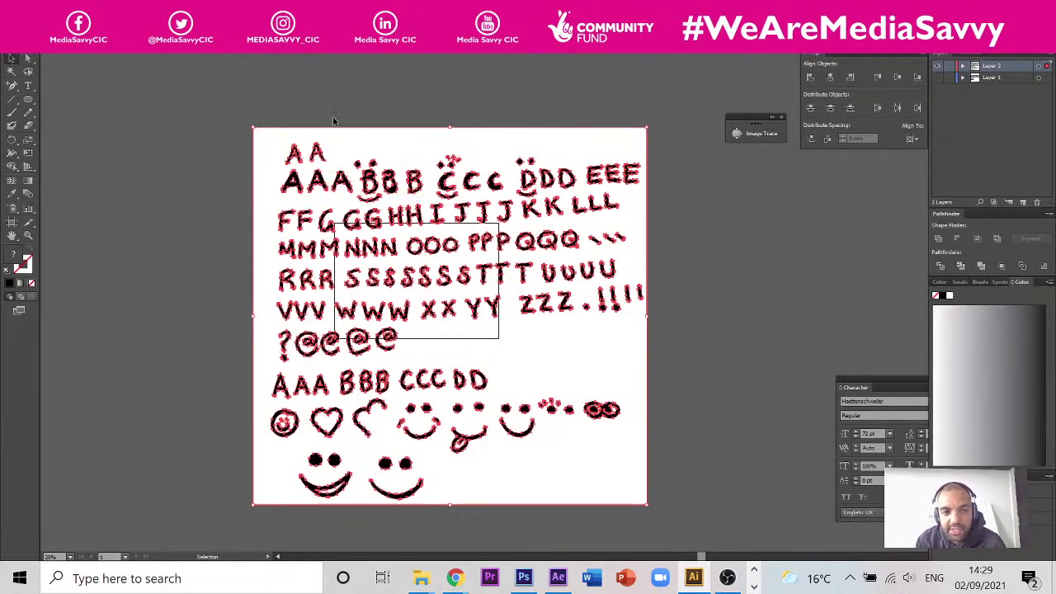
{"action": "left_click", "coordinate": [439, 87]}
{"action": "left_click", "coordinate": [427, 127]}
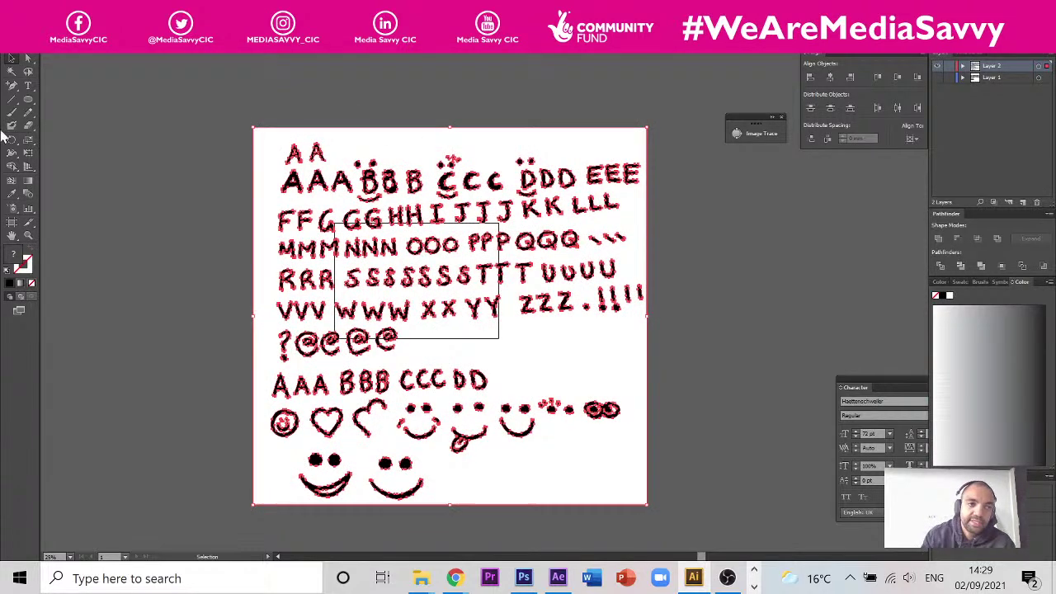
- Select all the white areas of the traced alphabet and delete them, keeping only the black letters and faces
{"action": "left_click", "coordinate": [28, 57]}
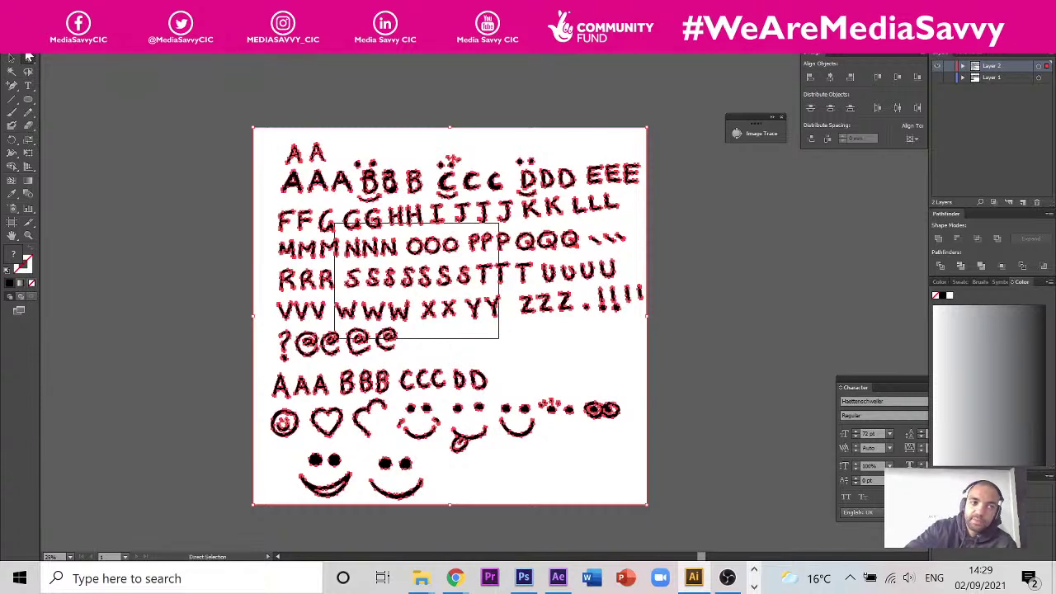
{"action": "left_click", "coordinate": [365, 169]}
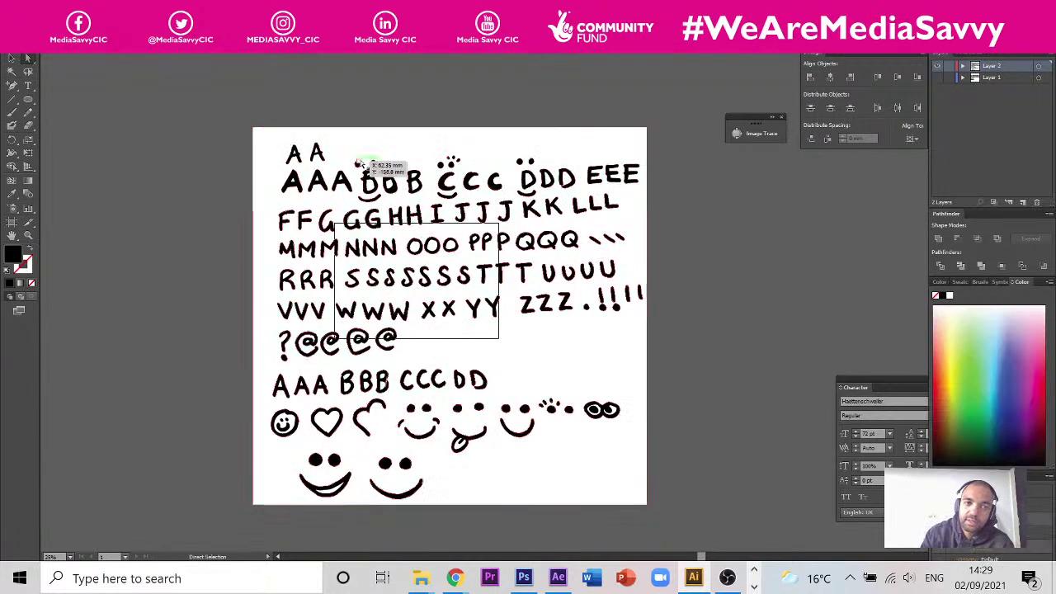
{"action": "left_click", "coordinate": [299, 151]}
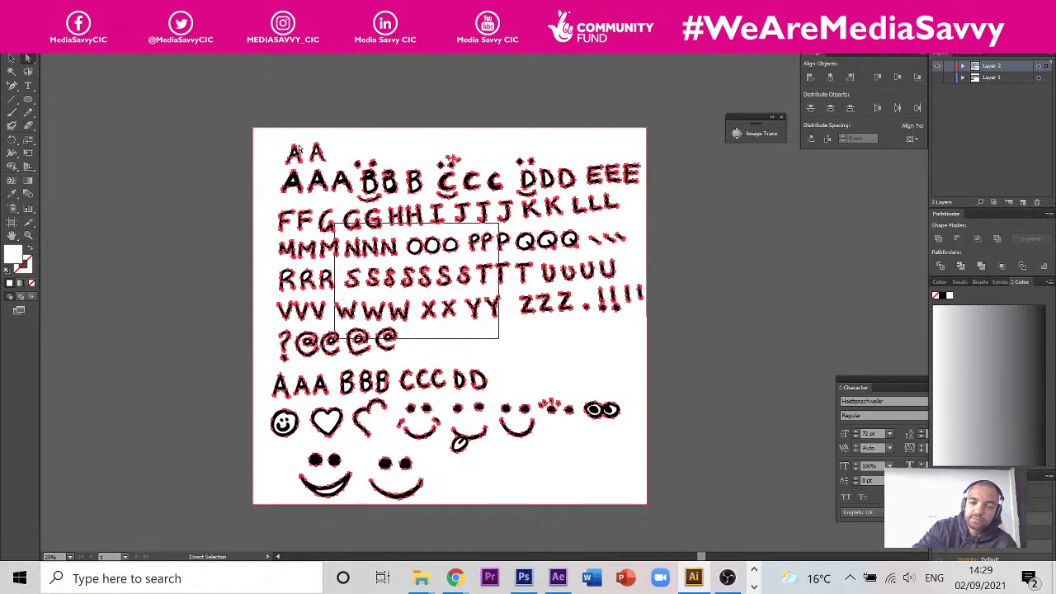
{"action": "left_click", "coordinate": [11, 71]}
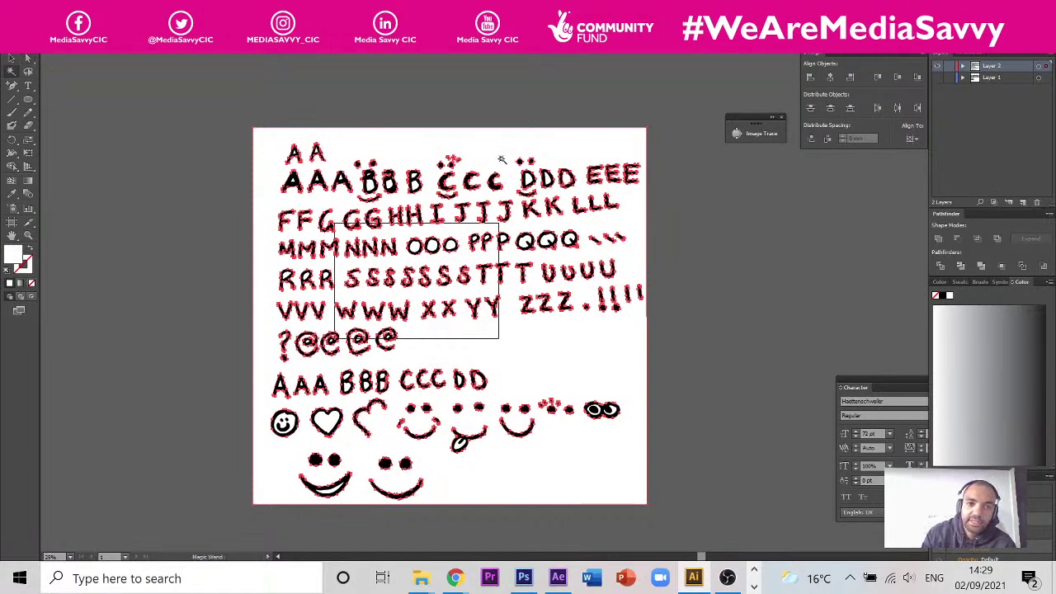
{"action": "key", "text": "Delete"}
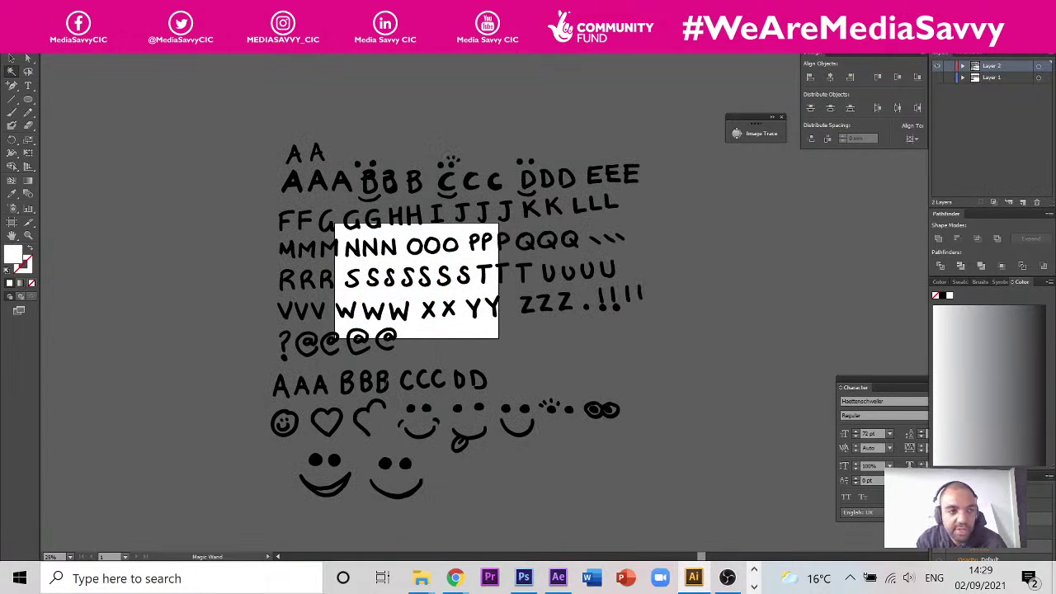
- Shift the traced alphabet left across the artboard and ungroup it into separate letters and faces
{"action": "left_click", "coordinate": [12, 57]}
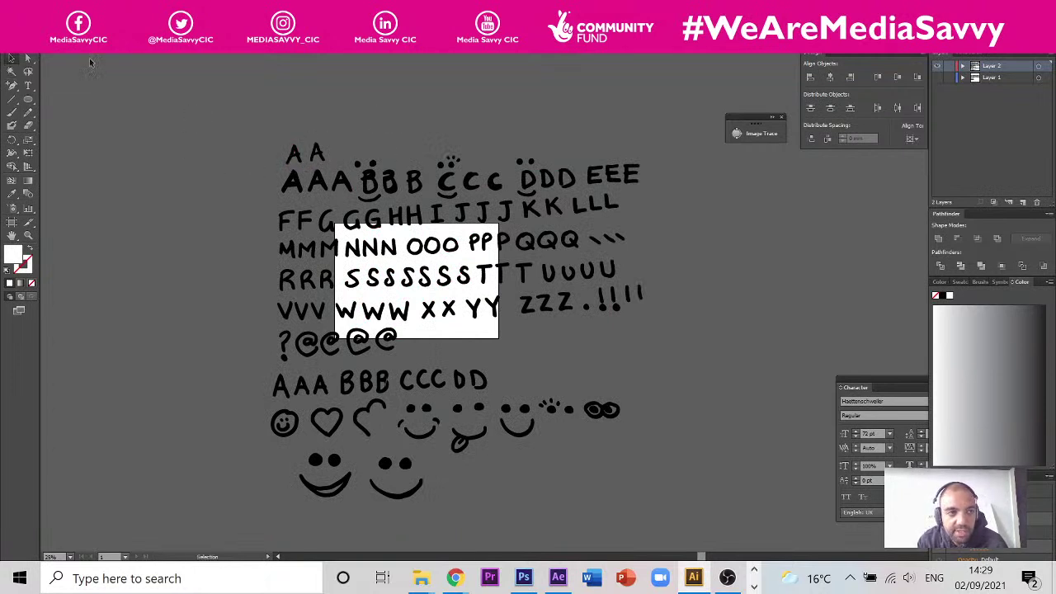
{"action": "left_click_drag", "start_coordinate": [293, 165], "coordinate": [222, 167]}
{"action": "scroll", "coordinate": [727, 183], "scroll_direction": "down", "scroll_amount": 1}
{"action": "scroll", "coordinate": [728, 183], "scroll_direction": "up", "scroll_amount": 2}
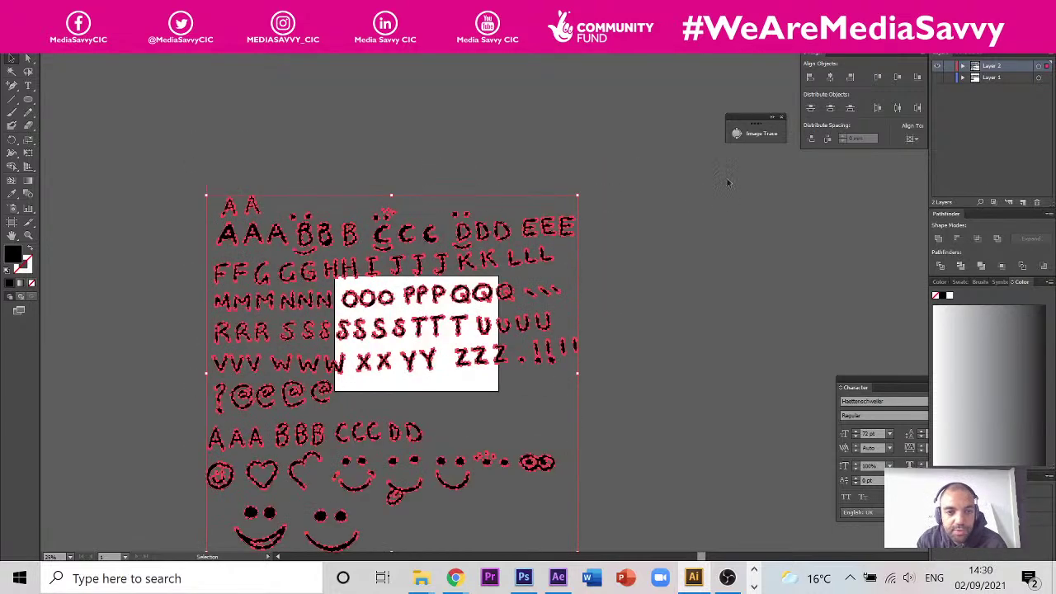
{"action": "scroll", "coordinate": [376, 266], "scroll_direction": "down", "scroll_amount": 1}
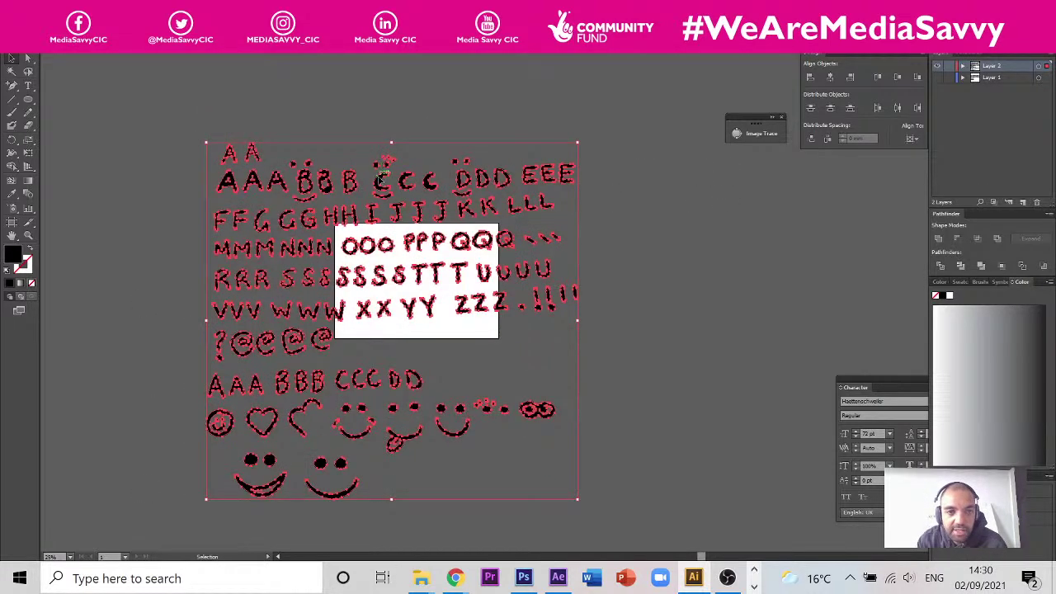
{"action": "right_click", "coordinate": [381, 185]}
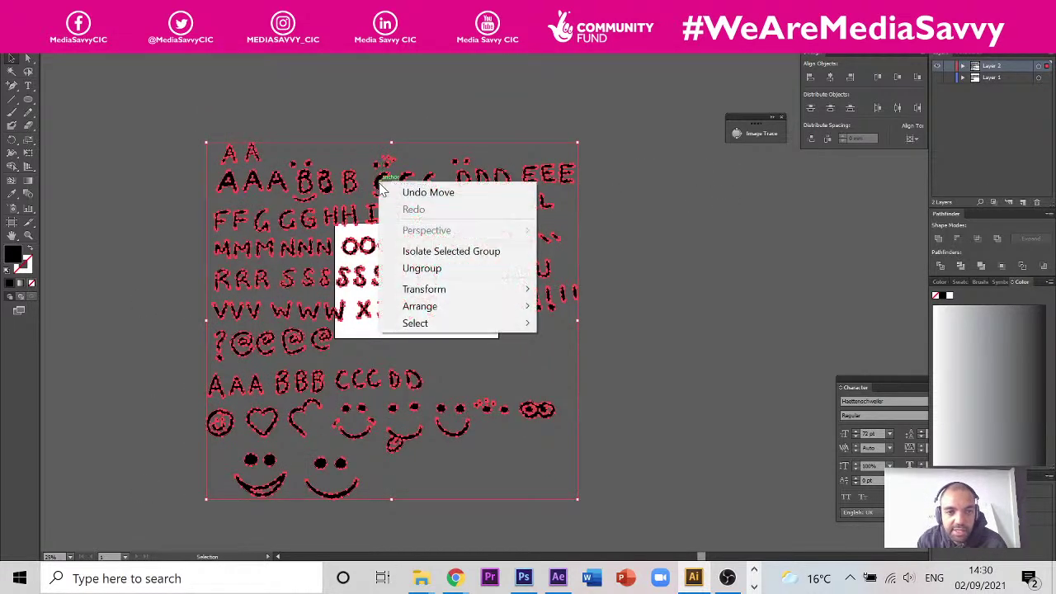
{"action": "left_click", "coordinate": [437, 268]}
- Move the whole ungrouped alphabet off the artboard to the empty canvas on its right and deselect it
{"action": "scroll", "coordinate": [317, 127], "scroll_direction": "down", "scroll_amount": 1}
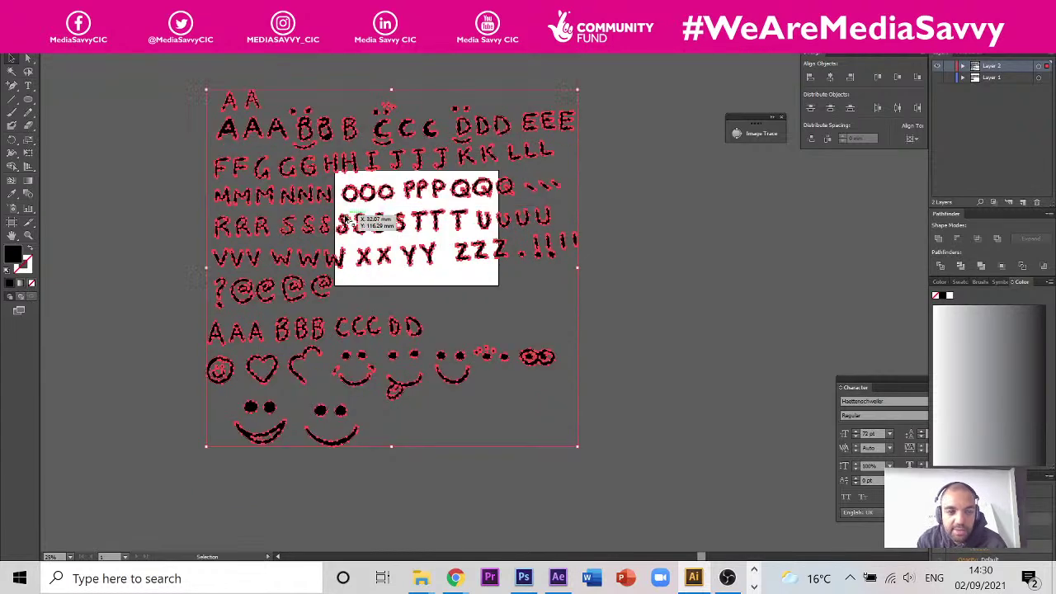
{"action": "scroll", "coordinate": [343, 218], "scroll_direction": "down", "scroll_amount": 1}
{"action": "left_click_drag", "start_coordinate": [346, 208], "coordinate": [549, 257]}
{"action": "left_click", "coordinate": [526, 183]}
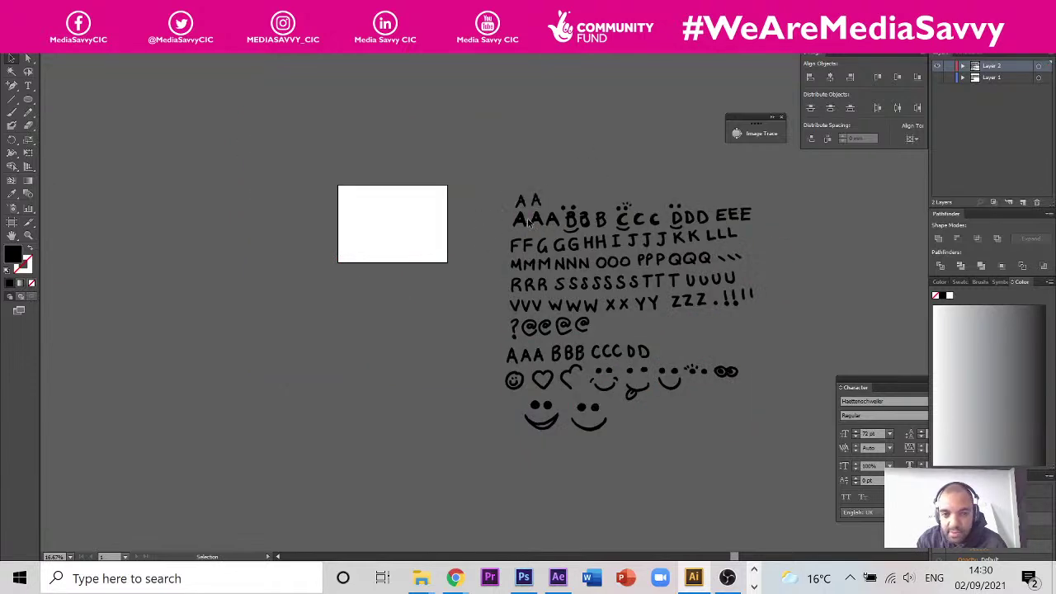
{"action": "scroll", "coordinate": [528, 221], "scroll_direction": "up", "scroll_amount": 1}
{"action": "scroll", "coordinate": [549, 237], "scroll_direction": "down", "scroll_amount": 1}
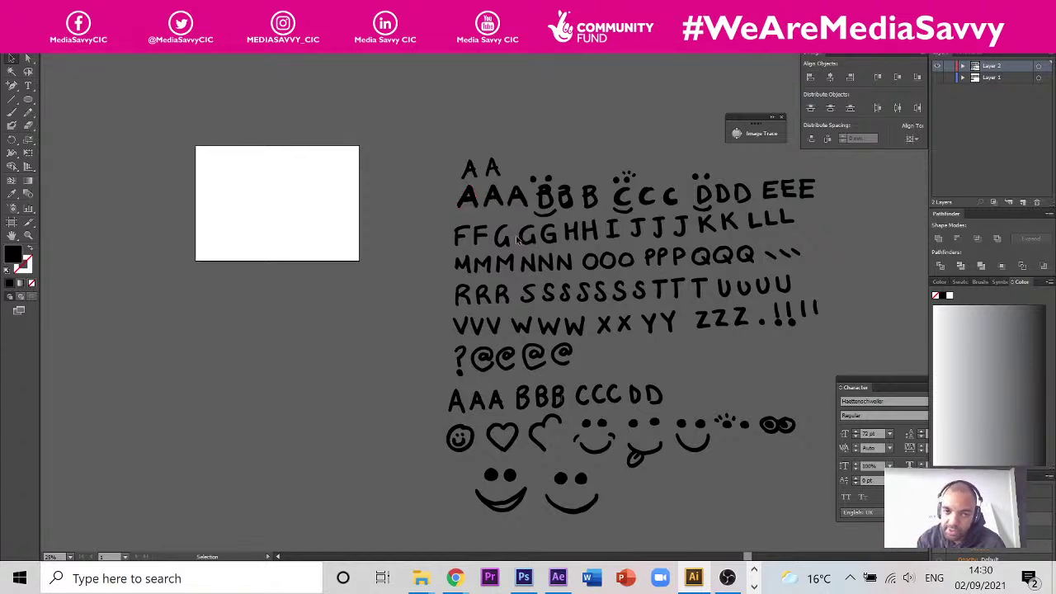
- Move one A from the lower AAA row into the artboard's upper-left corner
{"action": "left_click", "coordinate": [495, 198]}
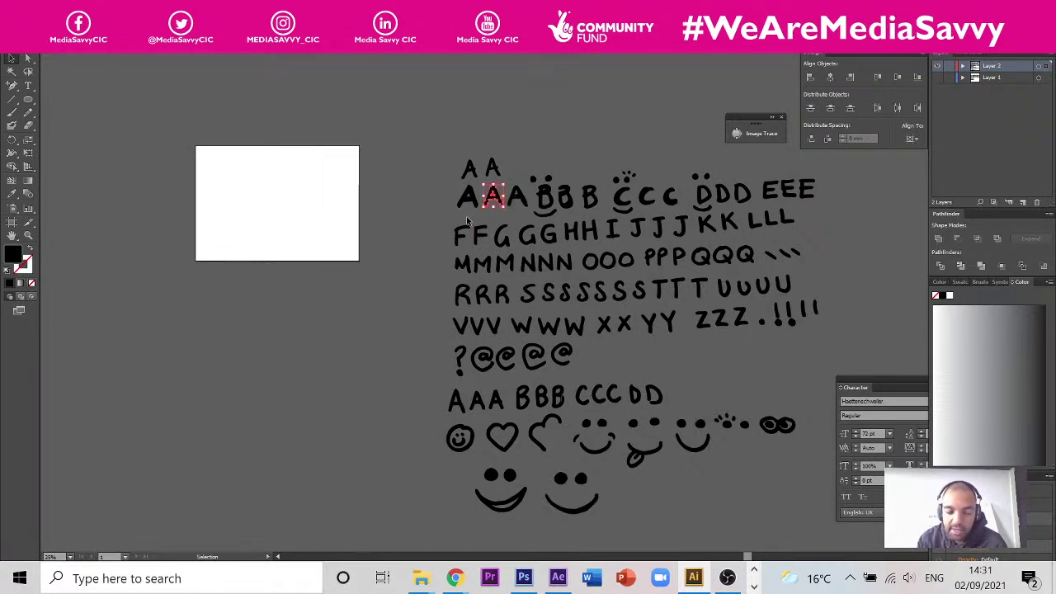
{"action": "scroll", "coordinate": [467, 217], "scroll_direction": "up", "scroll_amount": 2}
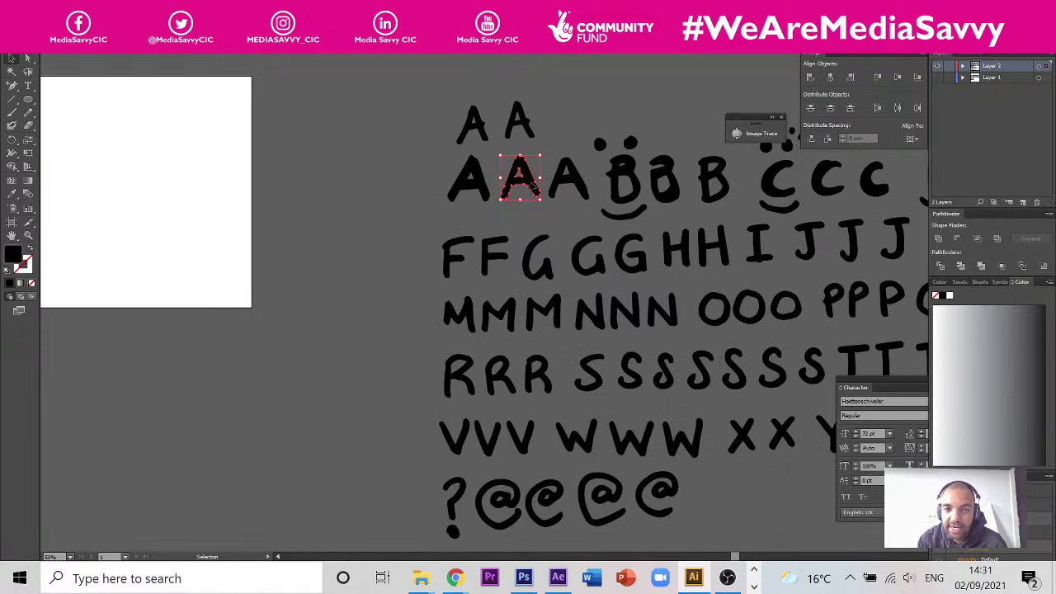
{"action": "scroll", "coordinate": [497, 210], "scroll_direction": "down", "scroll_amount": 2}
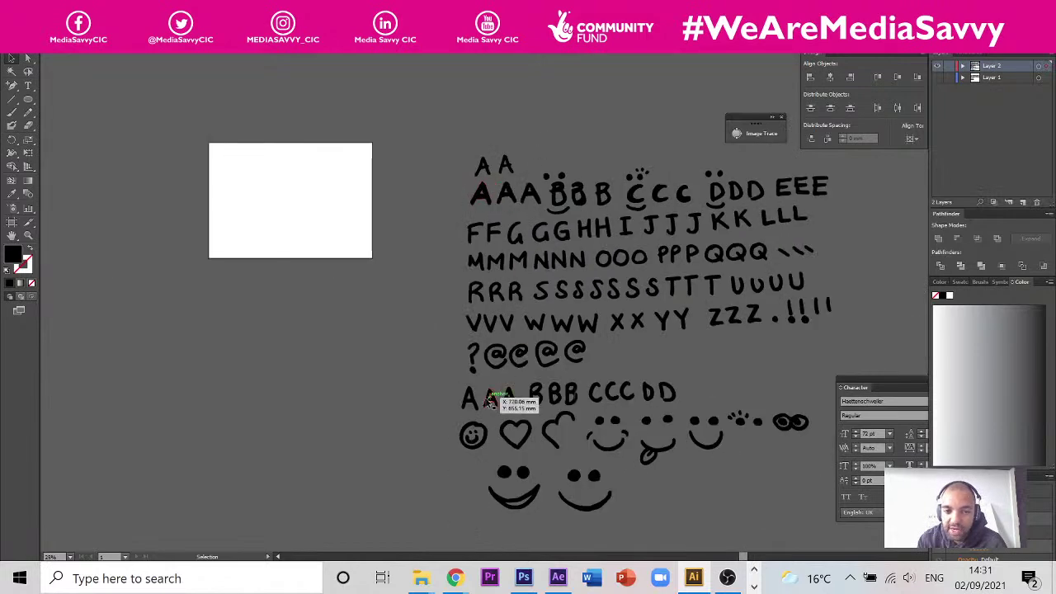
{"action": "left_click_drag", "start_coordinate": [491, 400], "coordinate": [236, 171]}
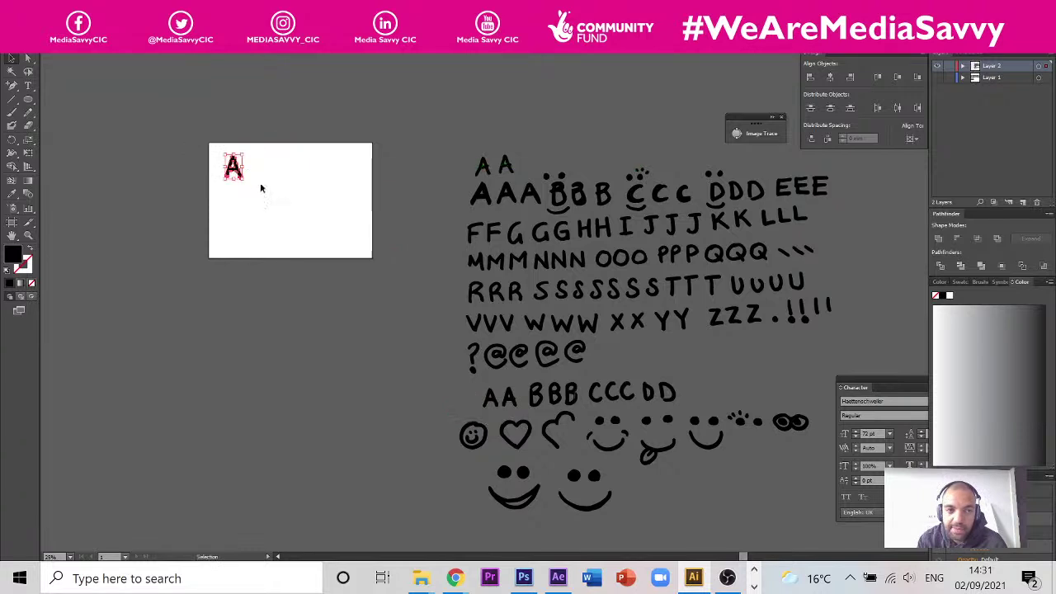
{"action": "left_click", "coordinate": [321, 190]}
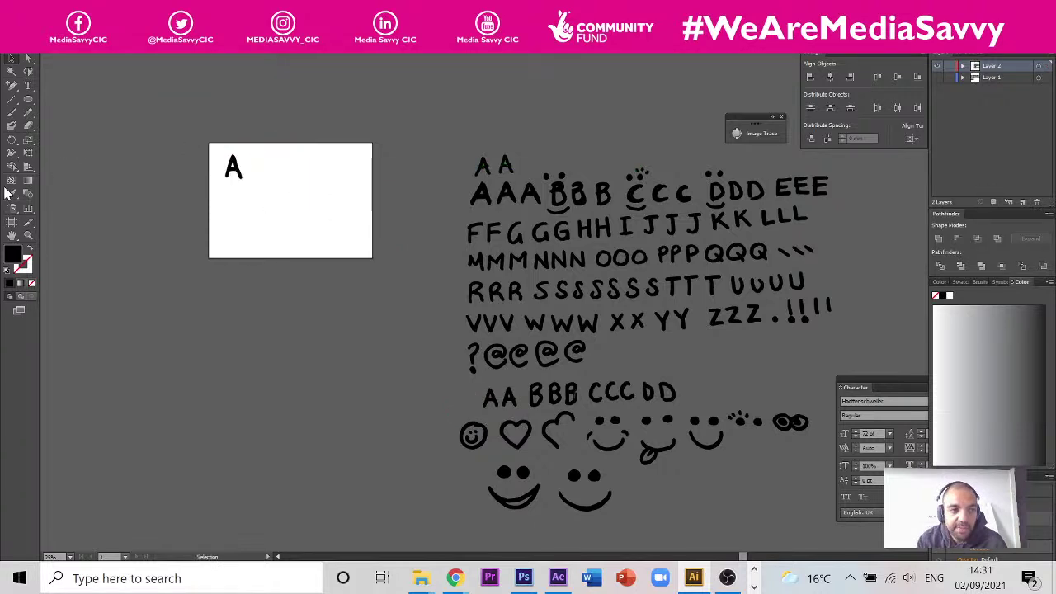
- Enlarge the artboard downward and to the right into a tall portrait page reaching the edge of the loose letters
{"action": "left_click", "coordinate": [11, 223]}
{"action": "left_click_drag", "start_coordinate": [291, 257], "coordinate": [290, 466]}
{"action": "left_click_drag", "start_coordinate": [372, 304], "coordinate": [470, 305]}
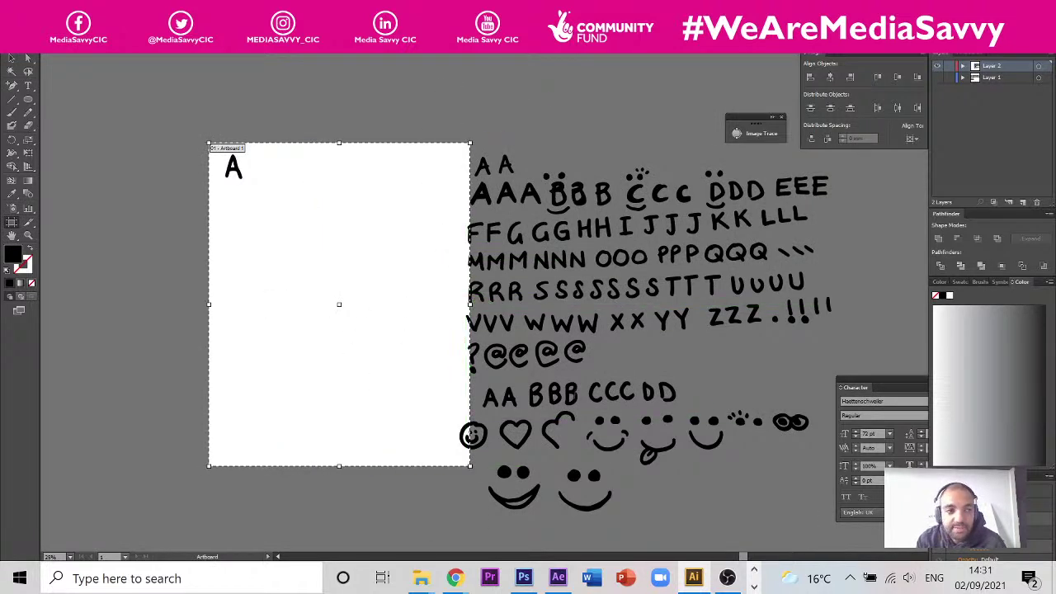
- Place a B and a C from the lower letter row beside the A on the artboard
{"action": "left_click", "coordinate": [12, 60]}
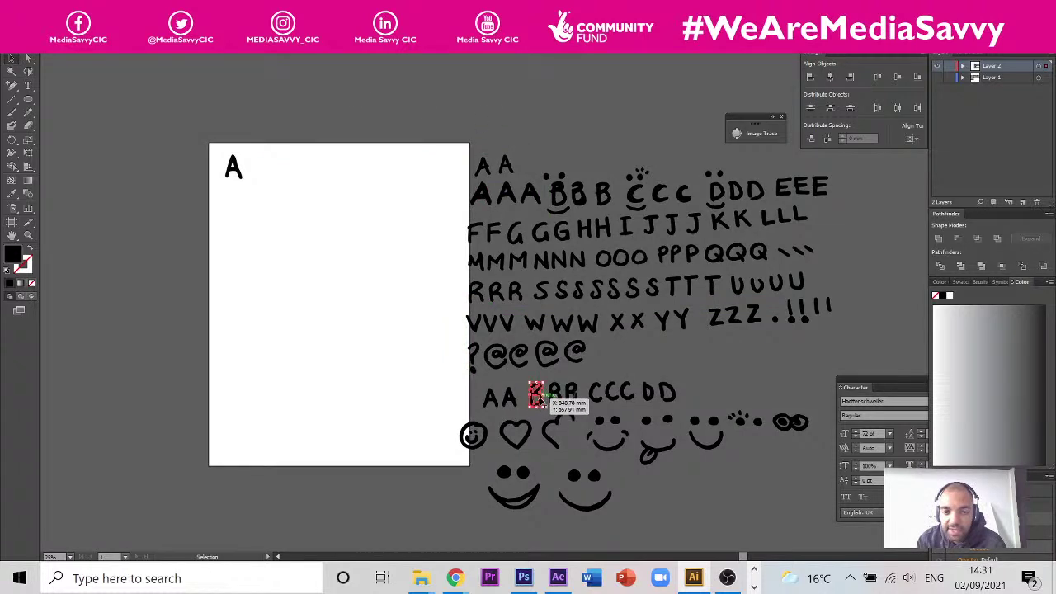
{"action": "left_click_drag", "start_coordinate": [536, 399], "coordinate": [254, 169]}
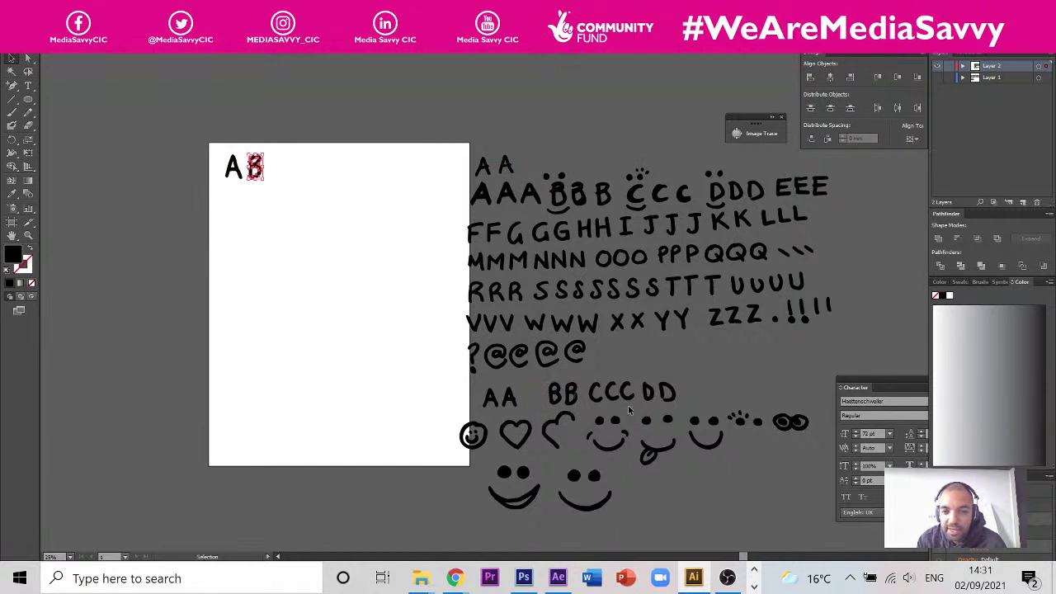
{"action": "left_click_drag", "start_coordinate": [596, 400], "coordinate": [281, 171]}
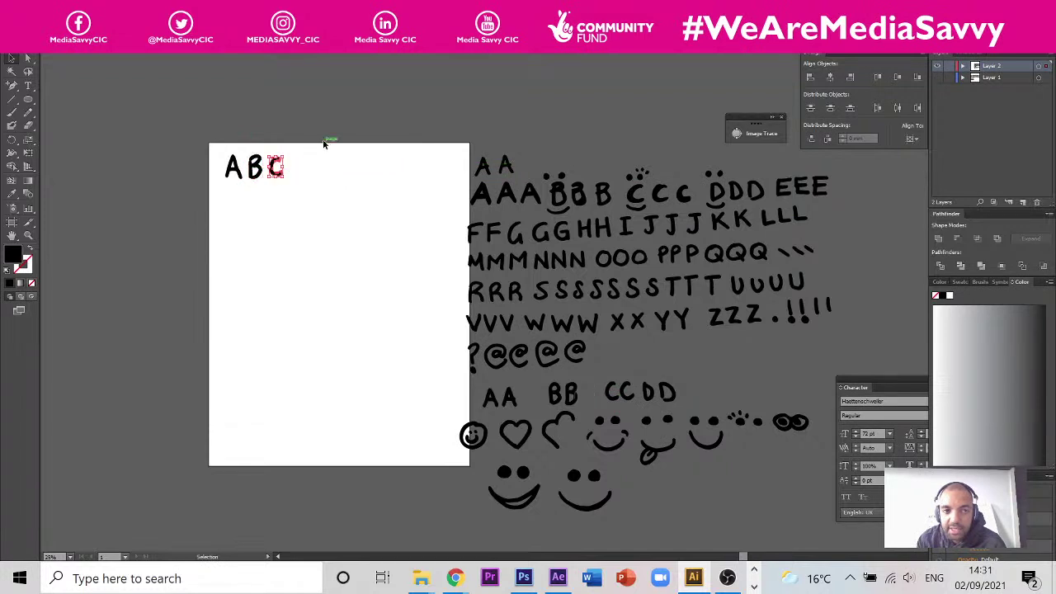
{"action": "left_click", "coordinate": [330, 141]}
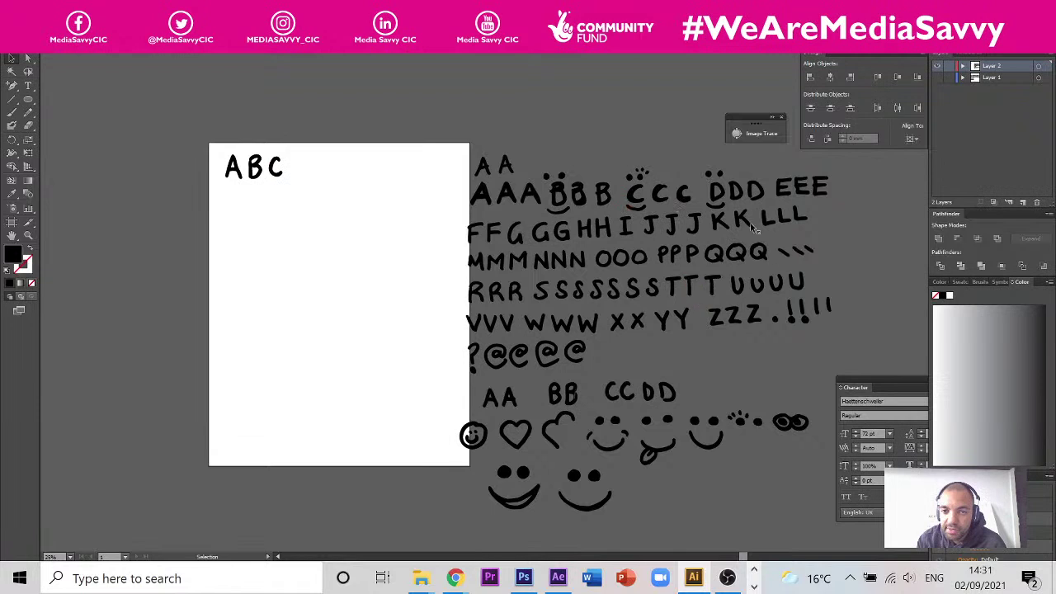
- Continue the artboard's first row by placing an E, F, G and H after the C
{"action": "left_click_drag", "start_coordinate": [788, 187], "coordinate": [294, 169]}
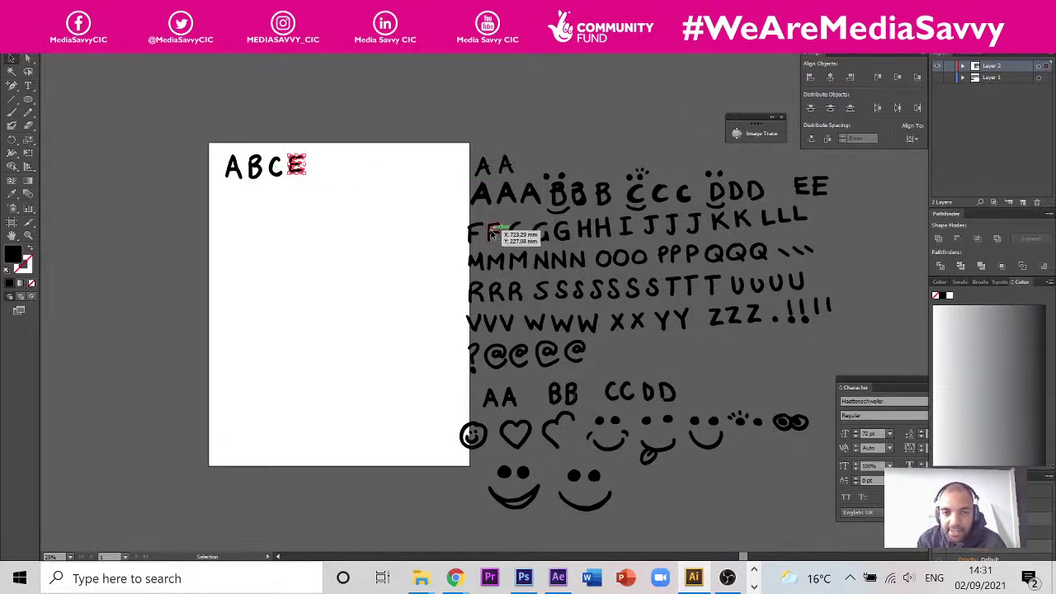
{"action": "left_click_drag", "start_coordinate": [492, 234], "coordinate": [319, 167]}
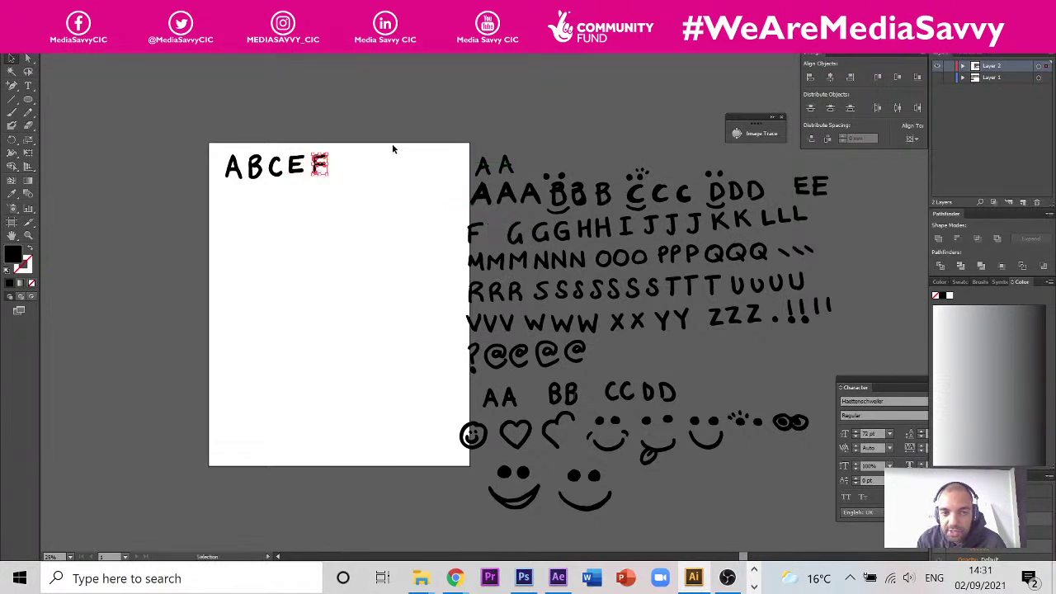
{"action": "left_click", "coordinate": [392, 148]}
{"action": "left_click_drag", "start_coordinate": [588, 247], "coordinate": [344, 176]}
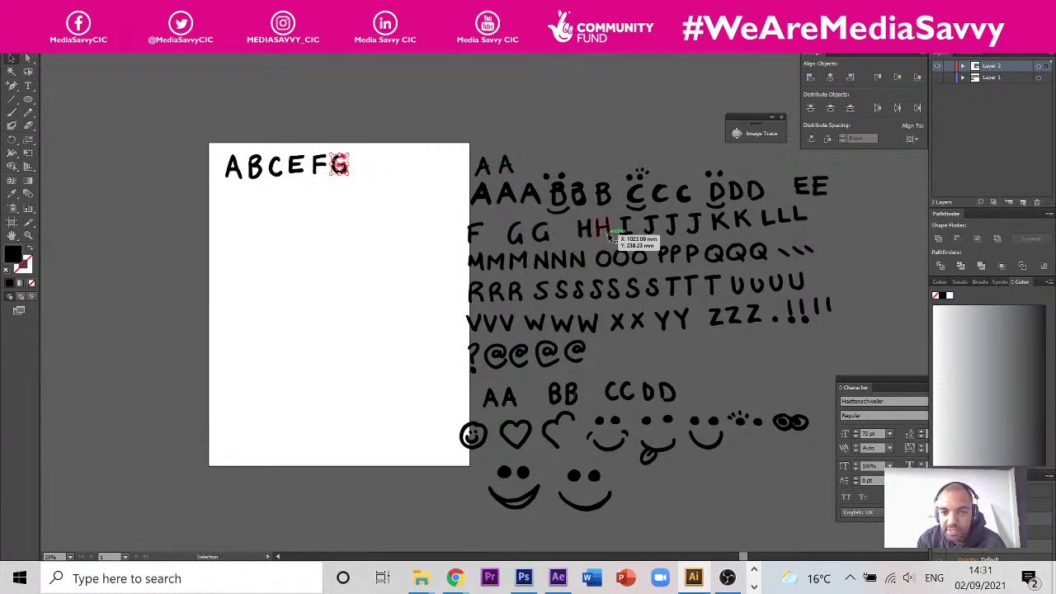
{"action": "left_click_drag", "start_coordinate": [618, 231], "coordinate": [370, 171]}
{"action": "left_click", "coordinate": [412, 229]}
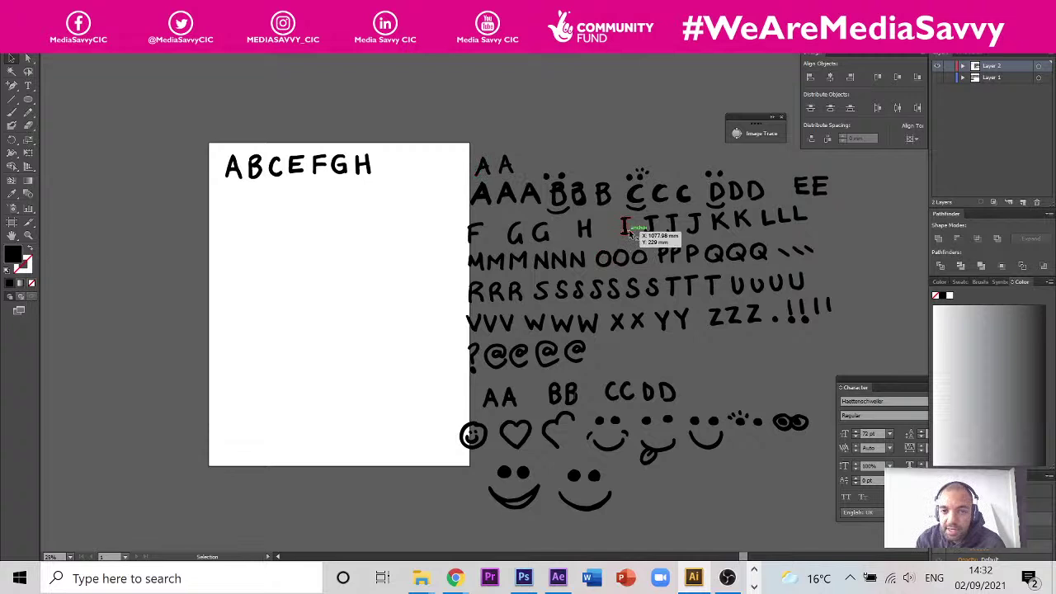
- Complete the artboard's first row by placing an I, J and K after the H
{"action": "left_click_drag", "start_coordinate": [629, 229], "coordinate": [385, 168]}
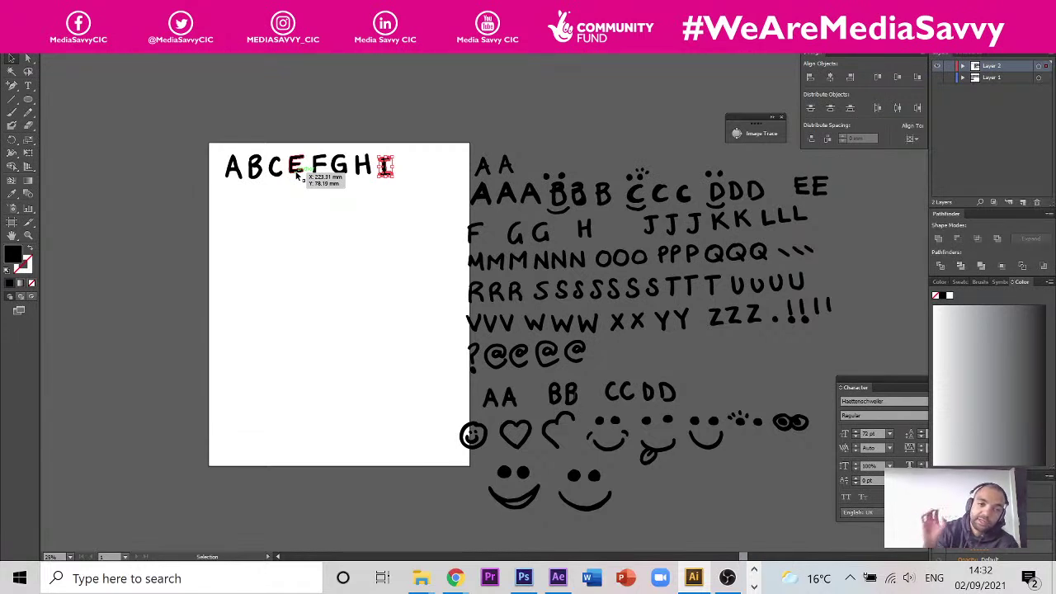
{"action": "left_click_drag", "start_coordinate": [297, 175], "coordinate": [296, 174]}
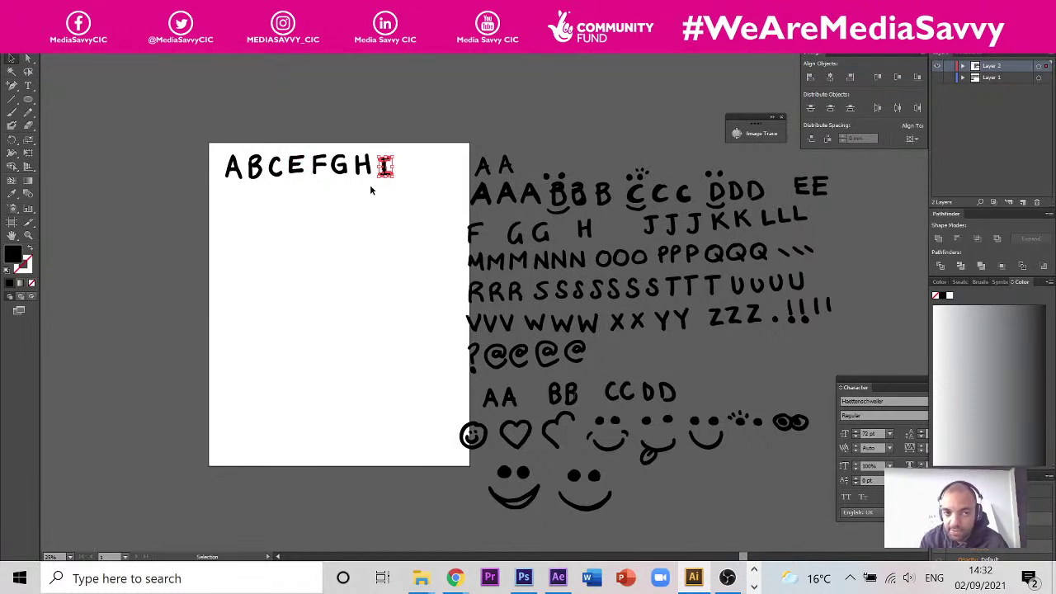
{"action": "left_click", "coordinate": [550, 245]}
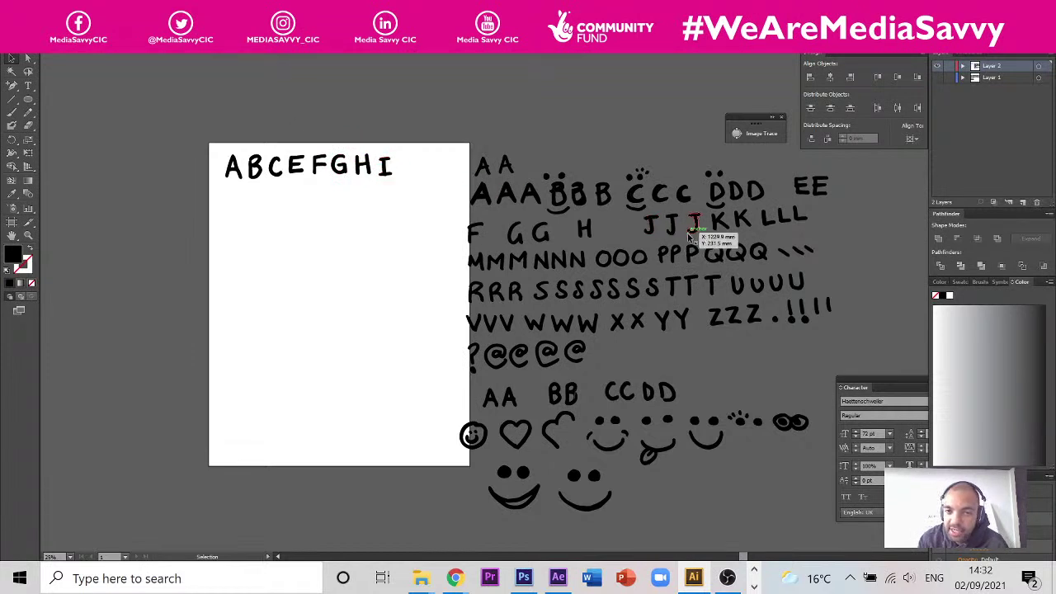
{"action": "left_click_drag", "start_coordinate": [690, 236], "coordinate": [407, 173]}
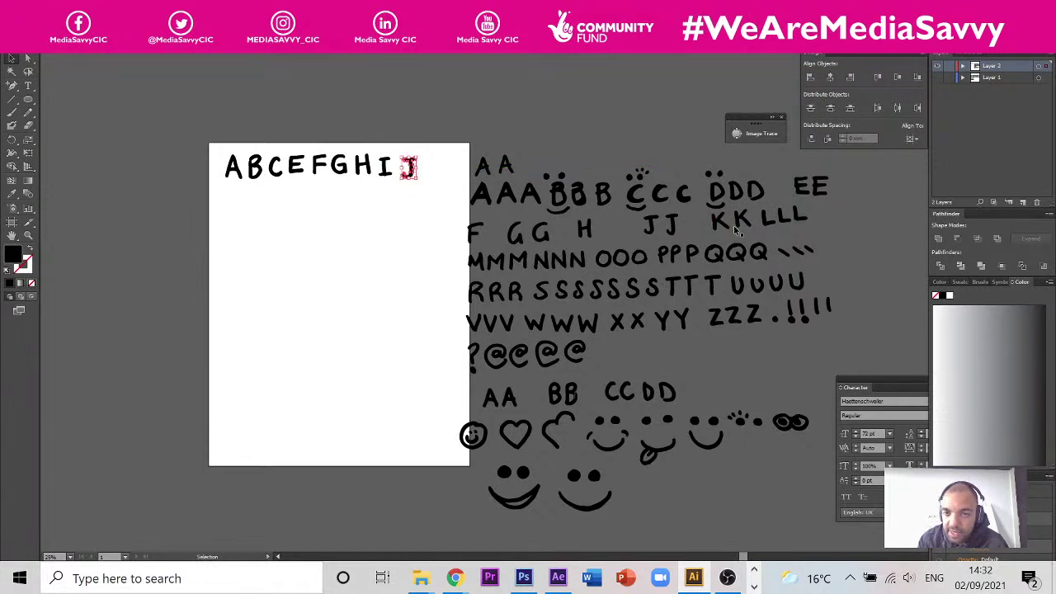
{"action": "left_click_drag", "start_coordinate": [728, 231], "coordinate": [444, 172]}
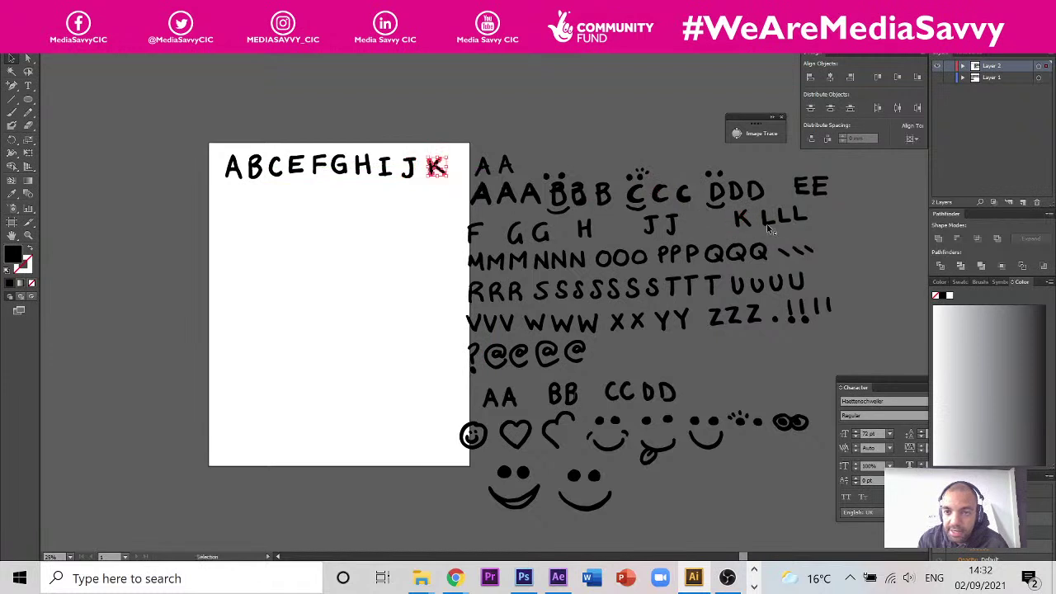
- Start a second row beneath the A on the artboard with an L, M, N and O
{"action": "left_click_drag", "start_coordinate": [794, 218], "coordinate": [231, 200]}
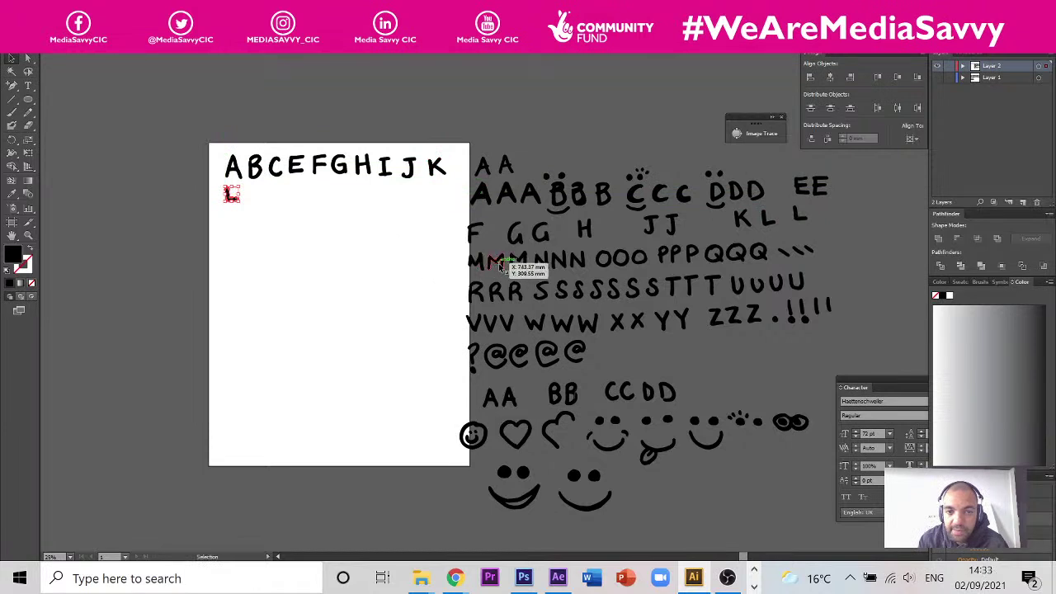
{"action": "left_click", "coordinate": [499, 263]}
{"action": "left_click_drag", "start_coordinate": [499, 262], "coordinate": [256, 196]}
{"action": "left_click", "coordinate": [299, 216]}
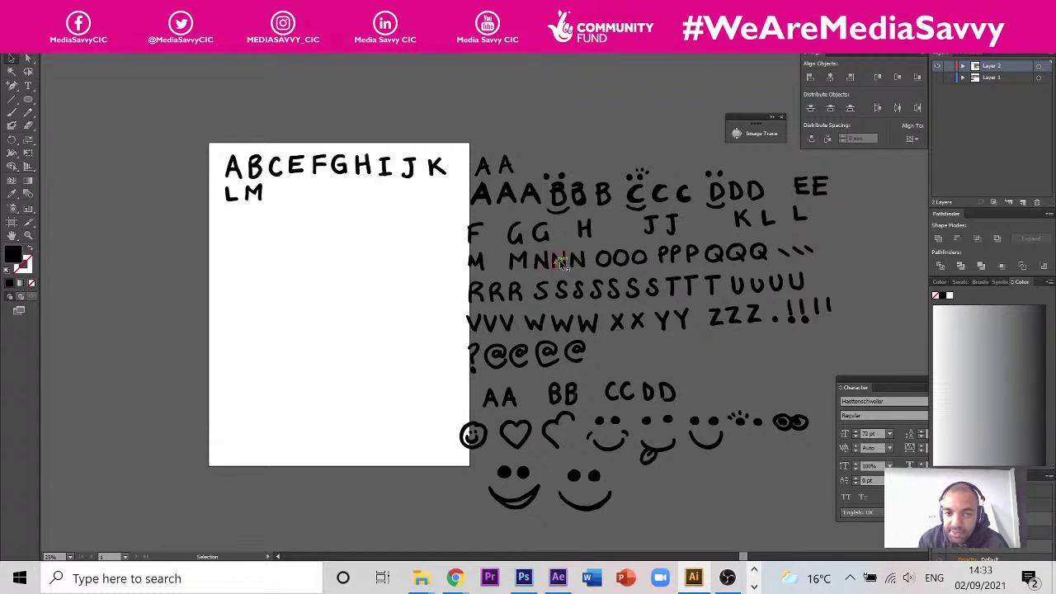
{"action": "left_click_drag", "start_coordinate": [564, 261], "coordinate": [280, 195]}
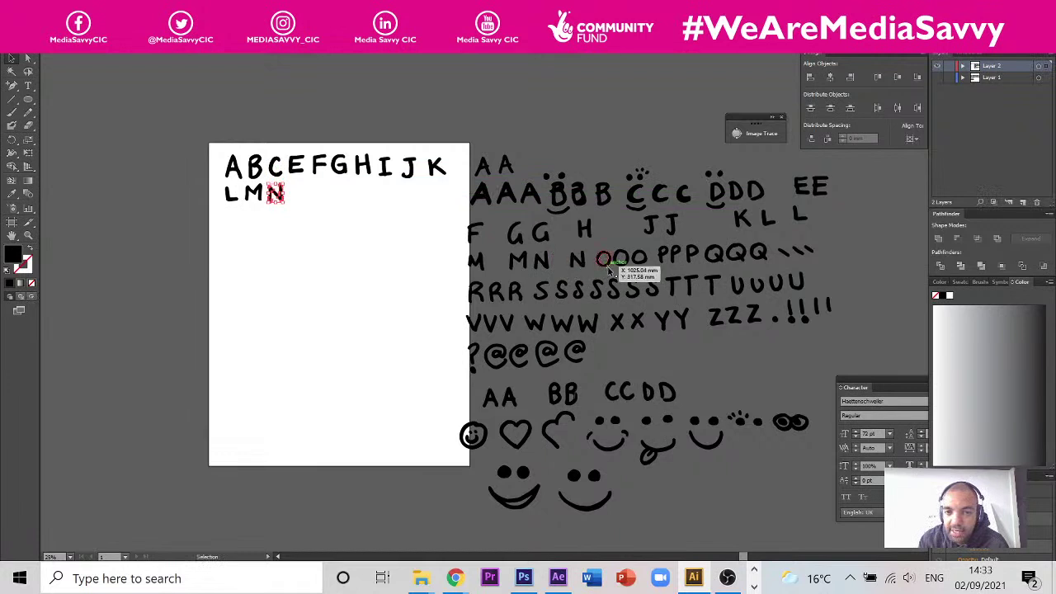
{"action": "left_click_drag", "start_coordinate": [608, 267], "coordinate": [299, 202]}
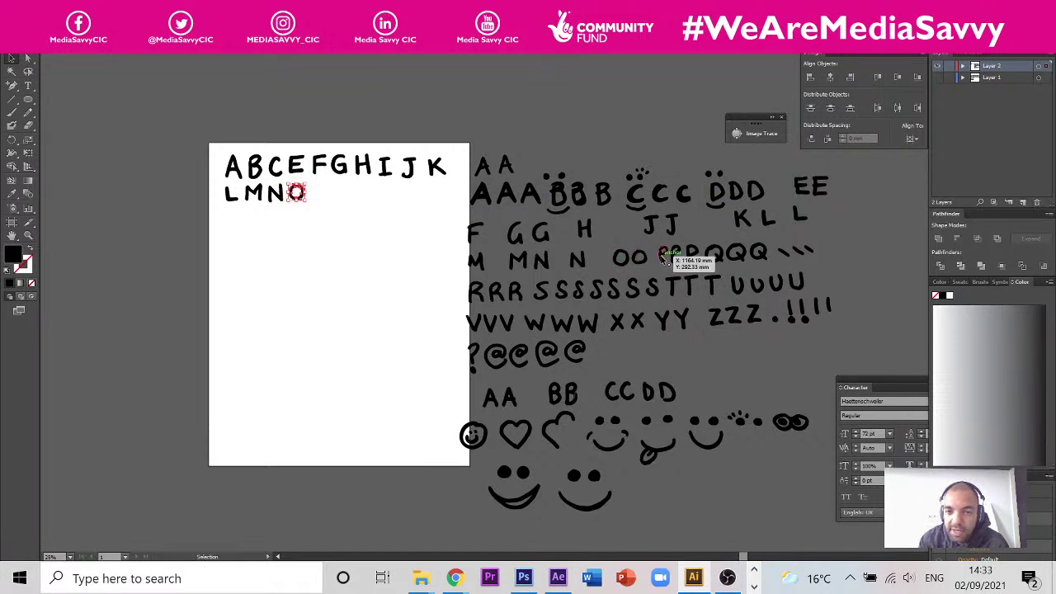
- Extend the artboard's second row by placing a P, Q, R, S, T and U after the O
{"action": "left_click_drag", "start_coordinate": [680, 262], "coordinate": [321, 198]}
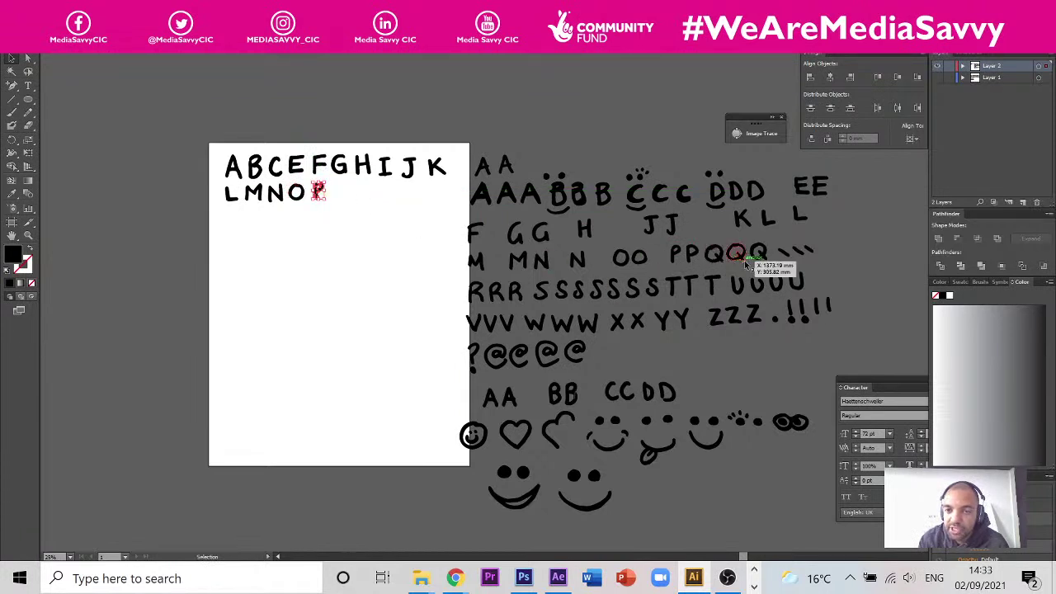
{"action": "left_click_drag", "start_coordinate": [747, 260], "coordinate": [340, 199]}
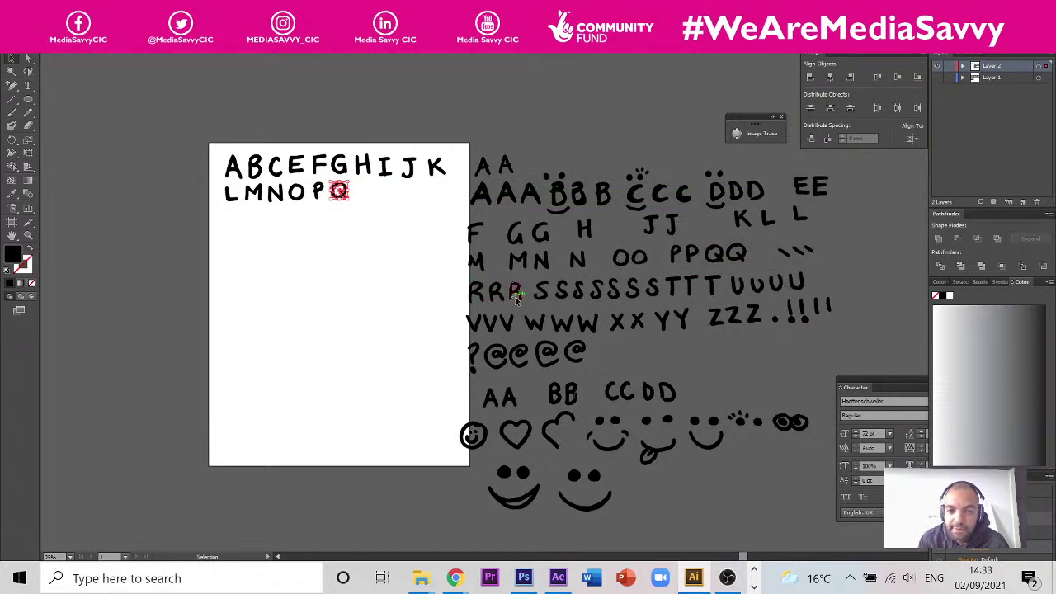
{"action": "left_click_drag", "start_coordinate": [520, 299], "coordinate": [366, 201]}
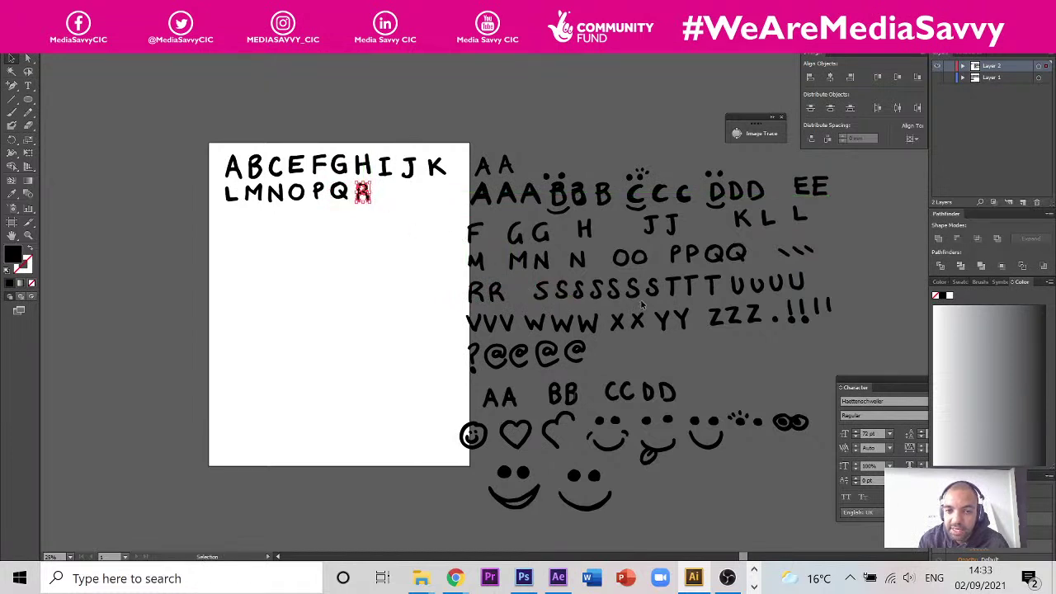
{"action": "left_click_drag", "start_coordinate": [647, 298], "coordinate": [384, 200]}
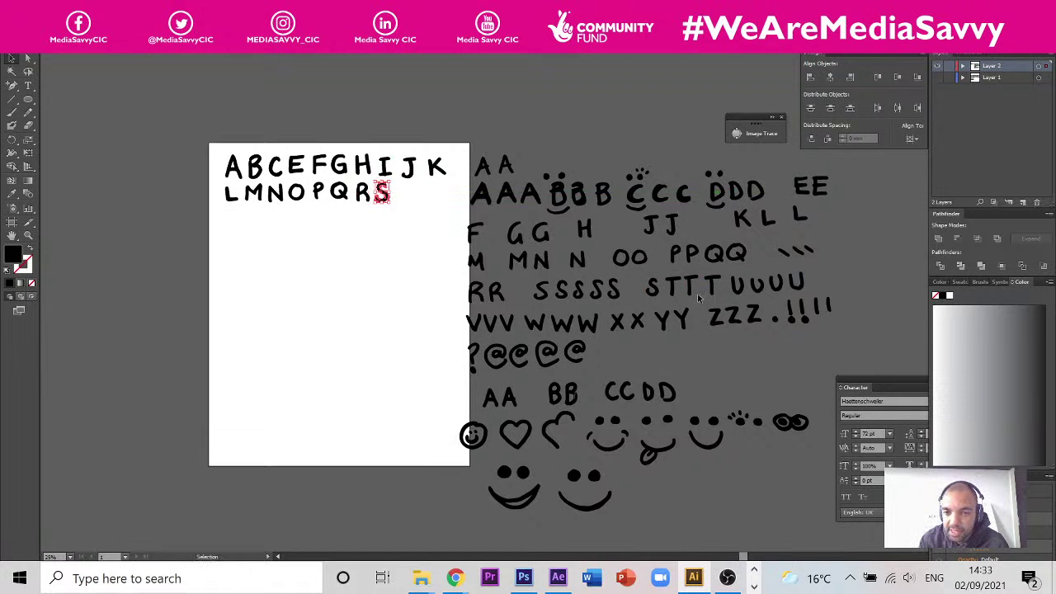
{"action": "left_click_drag", "start_coordinate": [720, 299], "coordinate": [409, 206]}
{"action": "left_click_drag", "start_coordinate": [804, 289], "coordinate": [436, 198]}
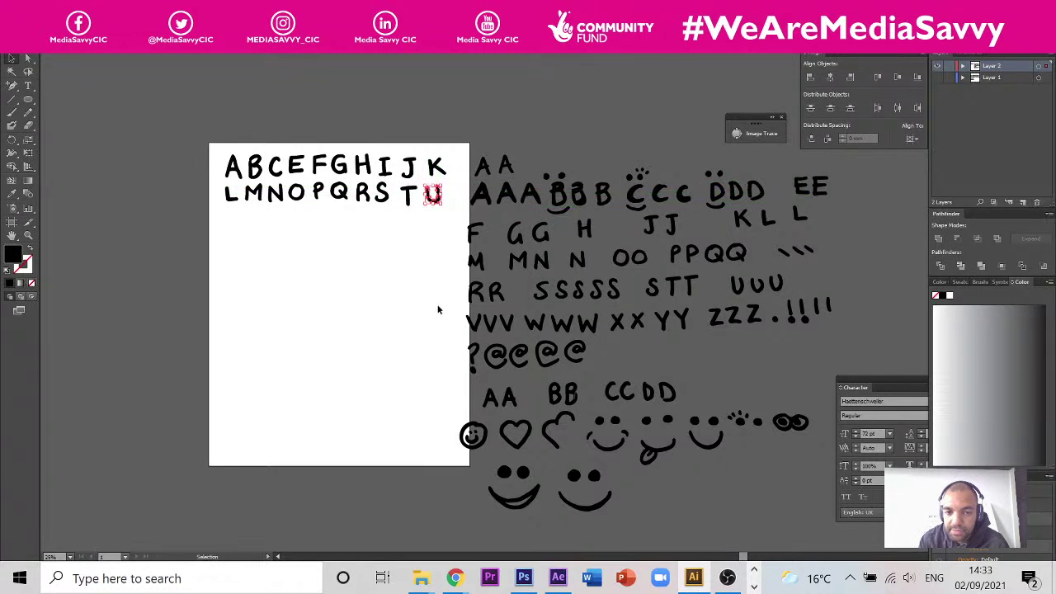
- Add a third artboard row with a V, W, X, Y and Z, and move the second and third rows down to widen the row spacing
{"action": "left_click_drag", "start_coordinate": [470, 323], "coordinate": [232, 222]}
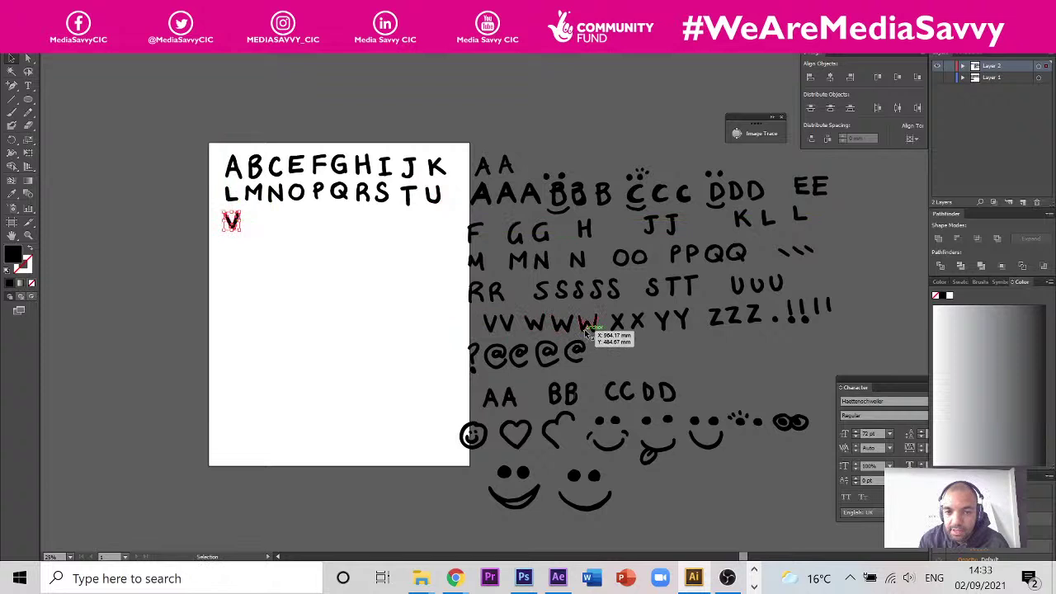
{"action": "left_click_drag", "start_coordinate": [588, 321], "coordinate": [256, 225]}
{"action": "left_click_drag", "start_coordinate": [635, 322], "coordinate": [284, 226]}
{"action": "left_click_drag", "start_coordinate": [636, 320], "coordinate": [295, 221]}
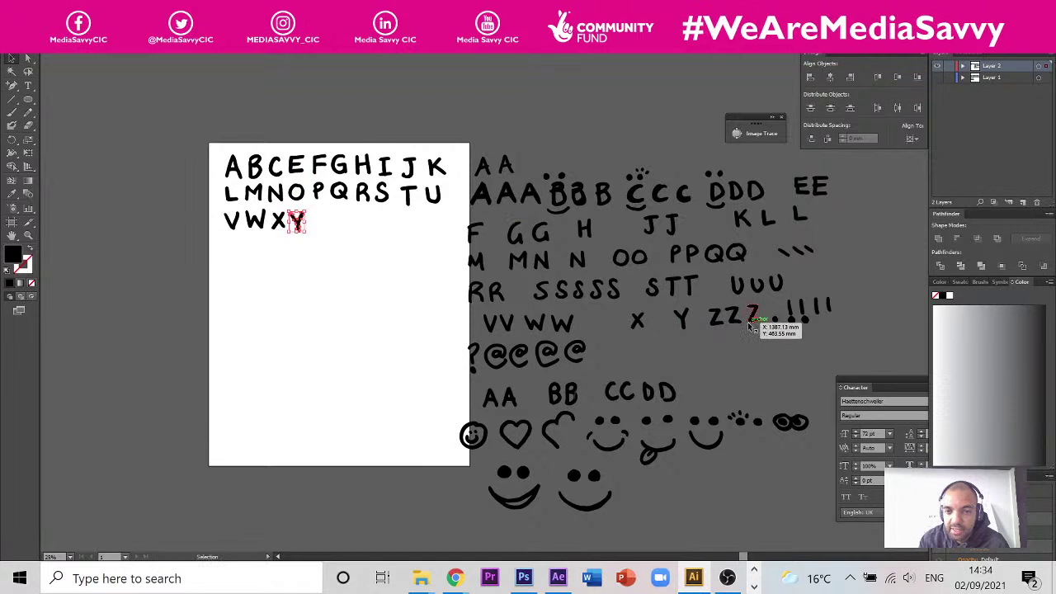
{"action": "left_click_drag", "start_coordinate": [752, 320], "coordinate": [320, 231]}
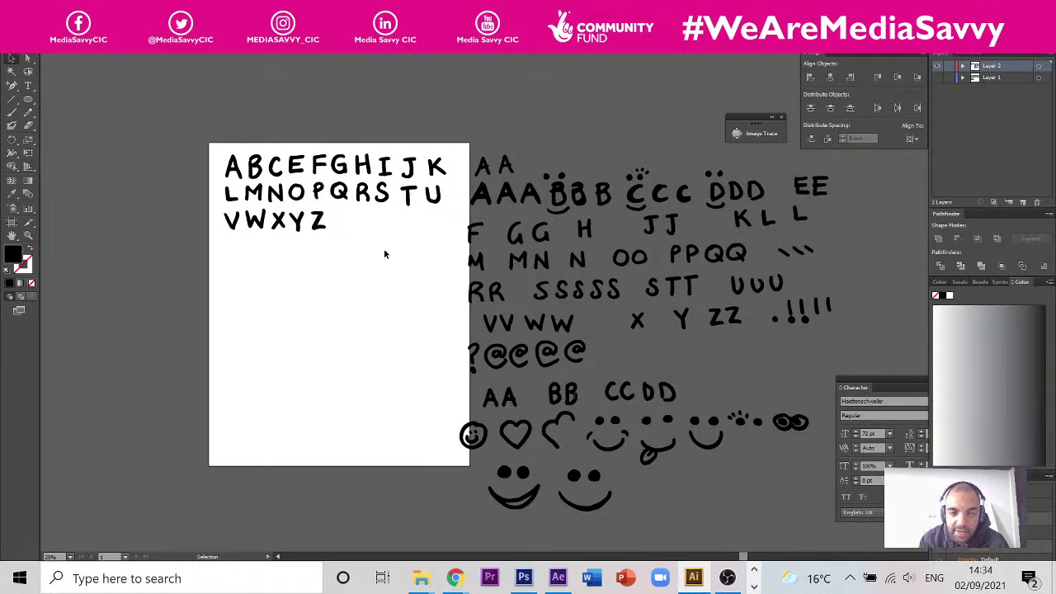
{"action": "left_click_drag", "start_coordinate": [447, 252], "coordinate": [282, 277]}
{"action": "left_click", "coordinate": [352, 315]}
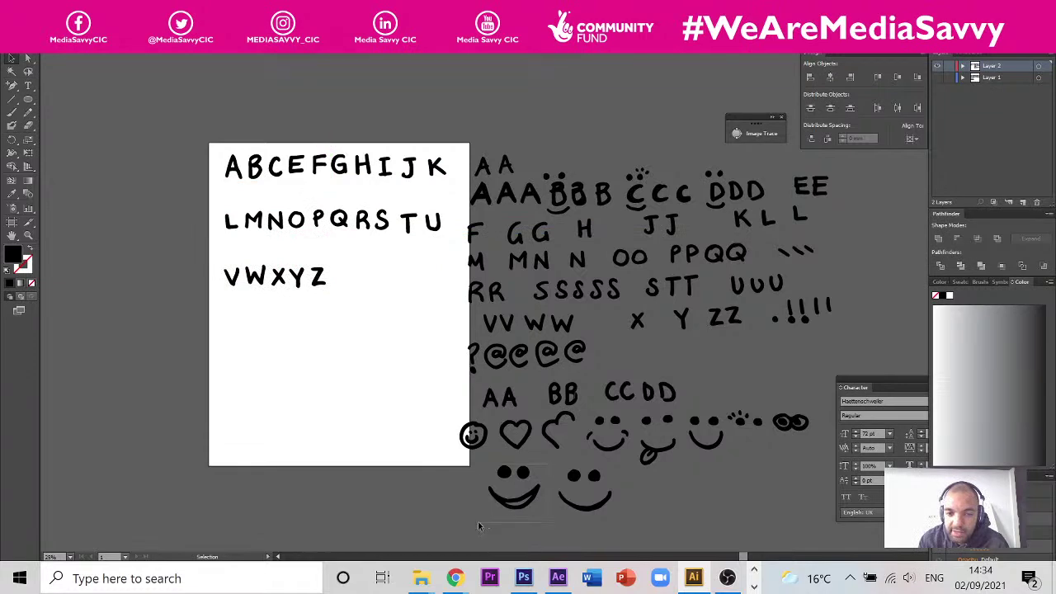
- Move the smiley face with the thick, open grin from below the spare letters to the artboard's upper-left corner, just above the A
{"action": "left_click_drag", "start_coordinate": [524, 477], "coordinate": [206, 130]}
{"action": "scroll", "coordinate": [187, 101], "scroll_direction": "up", "scroll_amount": 3}
{"action": "scroll", "coordinate": [181, 94], "scroll_direction": "down", "scroll_amount": 1}
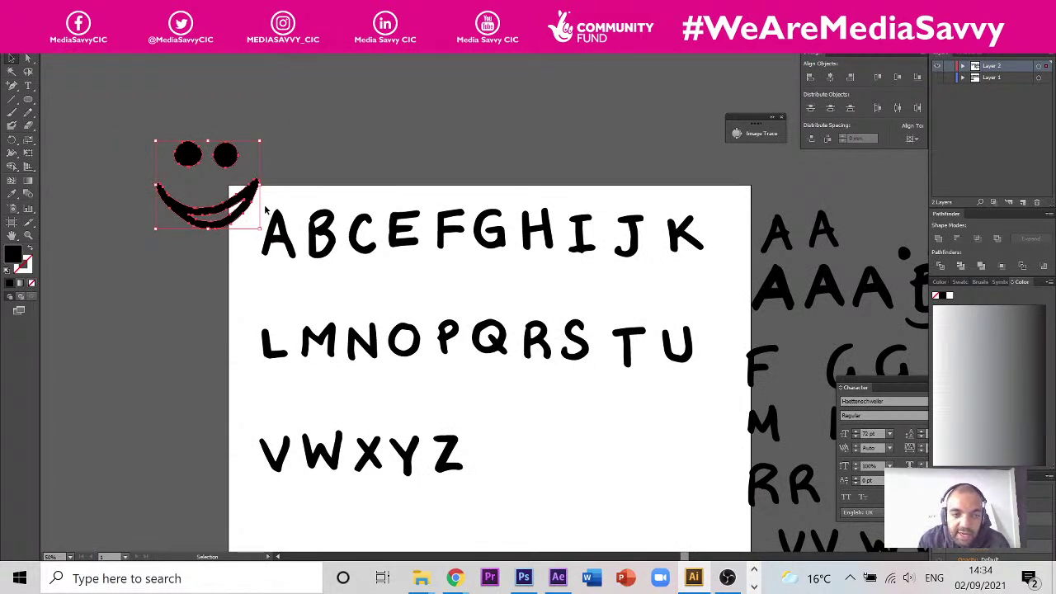
{"action": "left_click", "coordinate": [252, 150]}
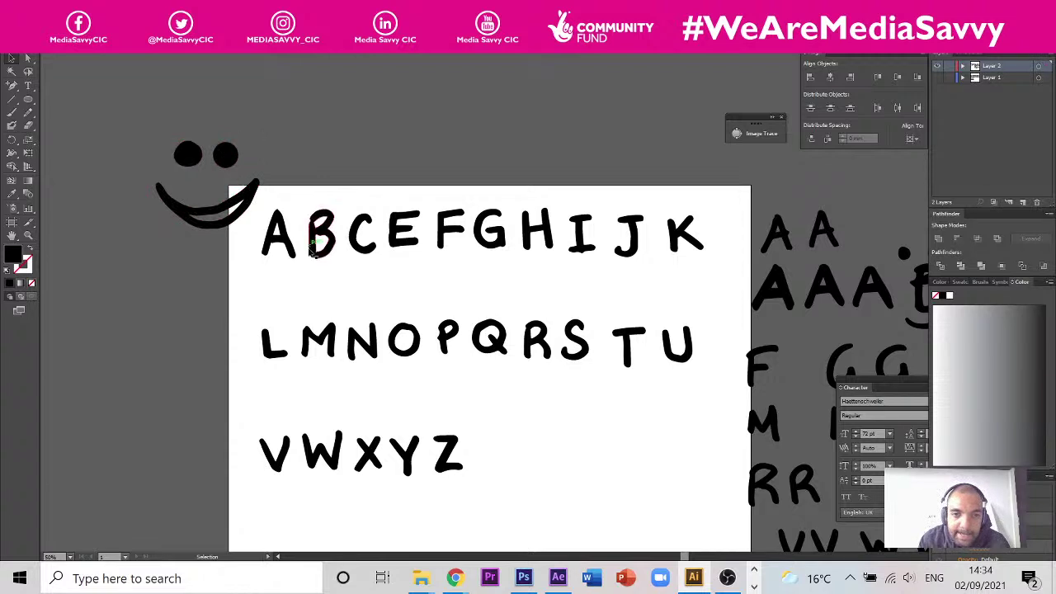
{"action": "scroll", "coordinate": [162, 297], "scroll_direction": "down", "scroll_amount": 1}
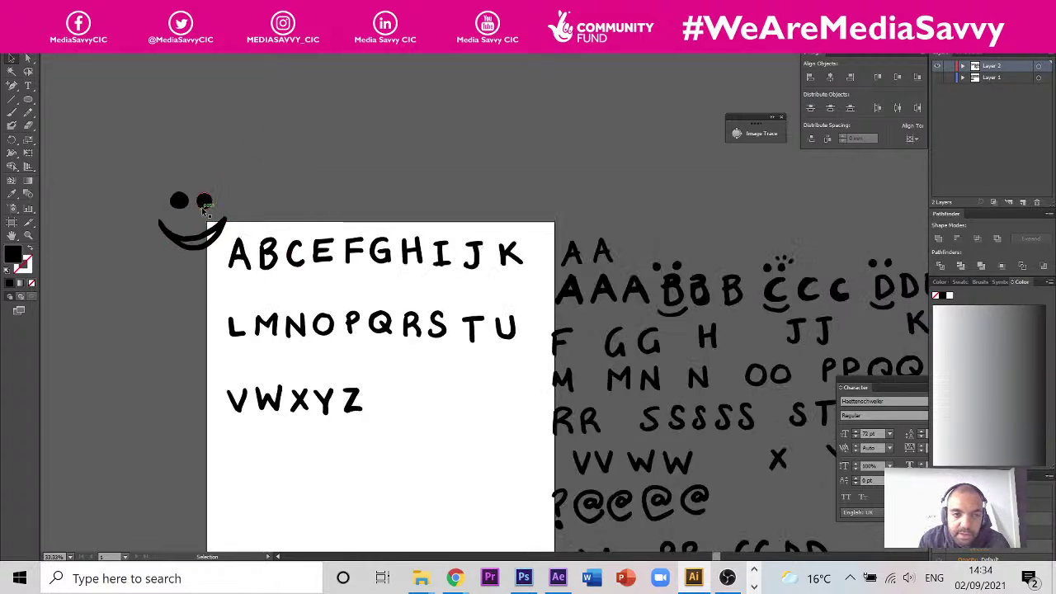
- Scale the smiley's two eyes and mouth down together to roughly a third of their size
{"action": "left_click_drag", "start_coordinate": [148, 257], "coordinate": [149, 256]}
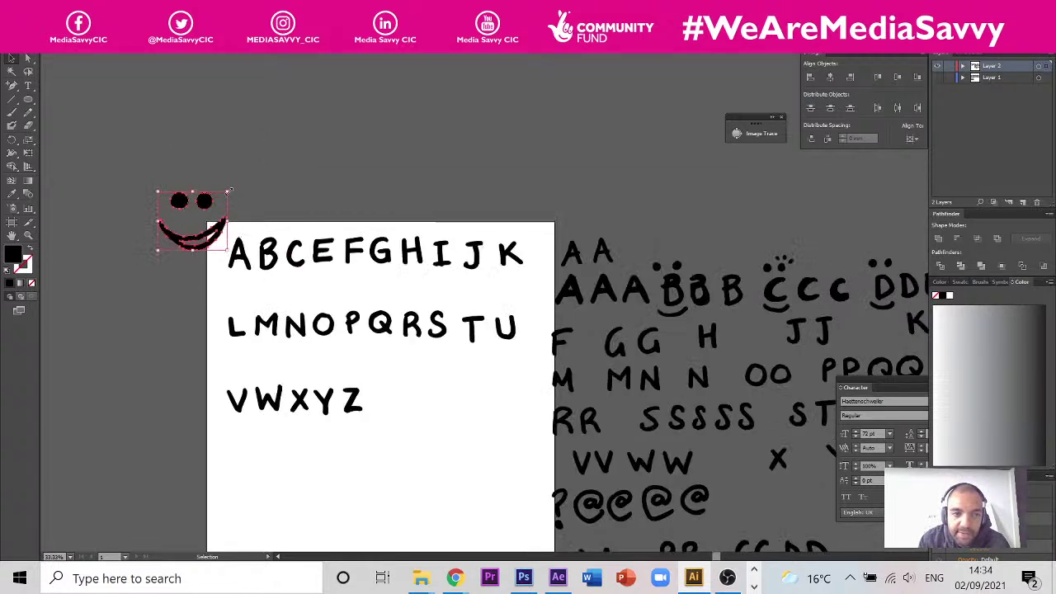
{"action": "left_click_drag", "start_coordinate": [229, 191], "coordinate": [206, 210]}
{"action": "left_click", "coordinate": [211, 246]}
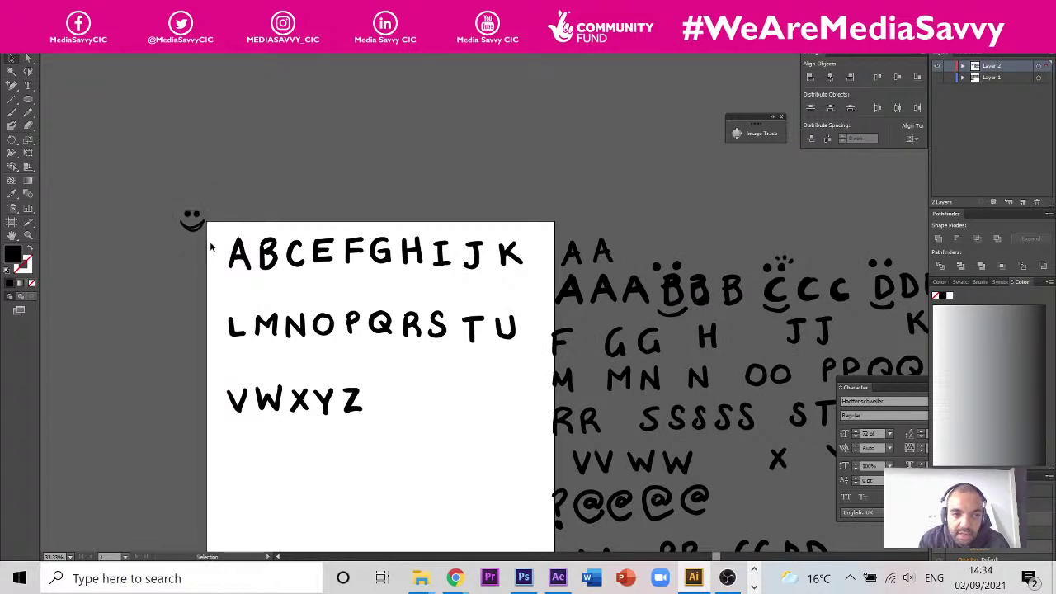
- Group the small smiley's two eyes and mouth into one object
{"action": "scroll", "coordinate": [210, 246], "scroll_direction": "up", "scroll_amount": 1}
{"action": "left_click", "coordinate": [183, 185], "text": "shift"}
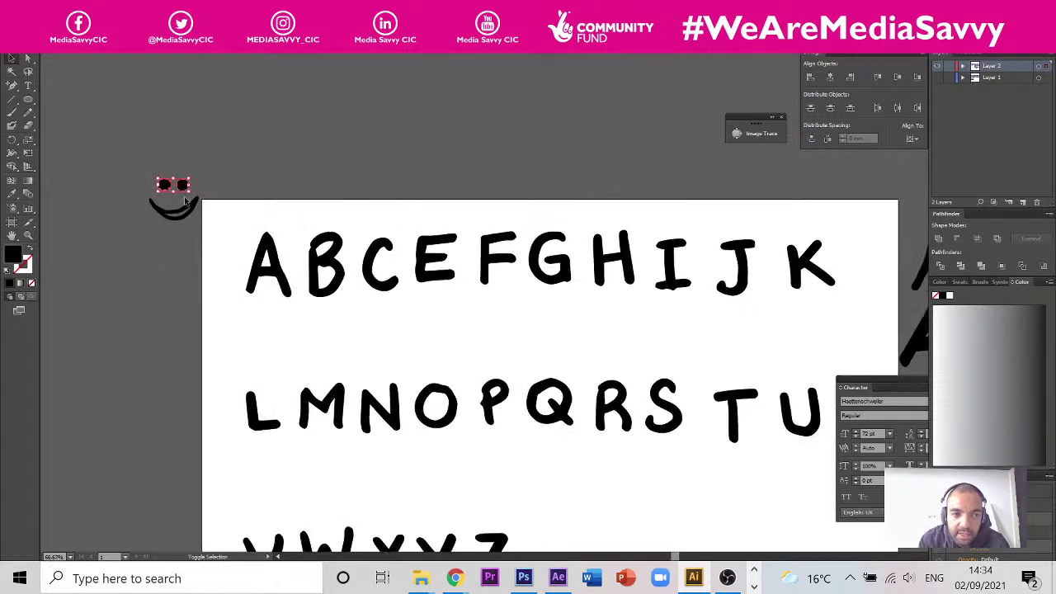
{"action": "left_click", "coordinate": [187, 208], "text": "shift"}
{"action": "right_click", "coordinate": [183, 185]}
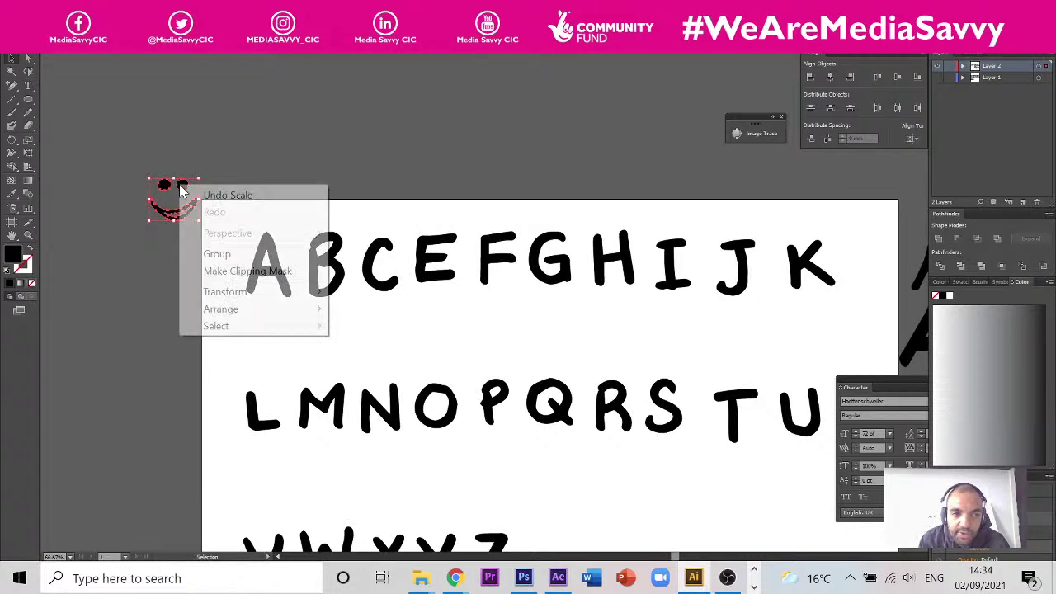
{"action": "left_click", "coordinate": [248, 252]}
- Place the smiley against the upper-left side of the letter A and a clockwise-tilted copy at the upper right of B
{"action": "left_click_drag", "start_coordinate": [183, 186], "coordinate": [263, 242]}
{"action": "left_click_drag", "start_coordinate": [206, 225], "coordinate": [239, 227]}
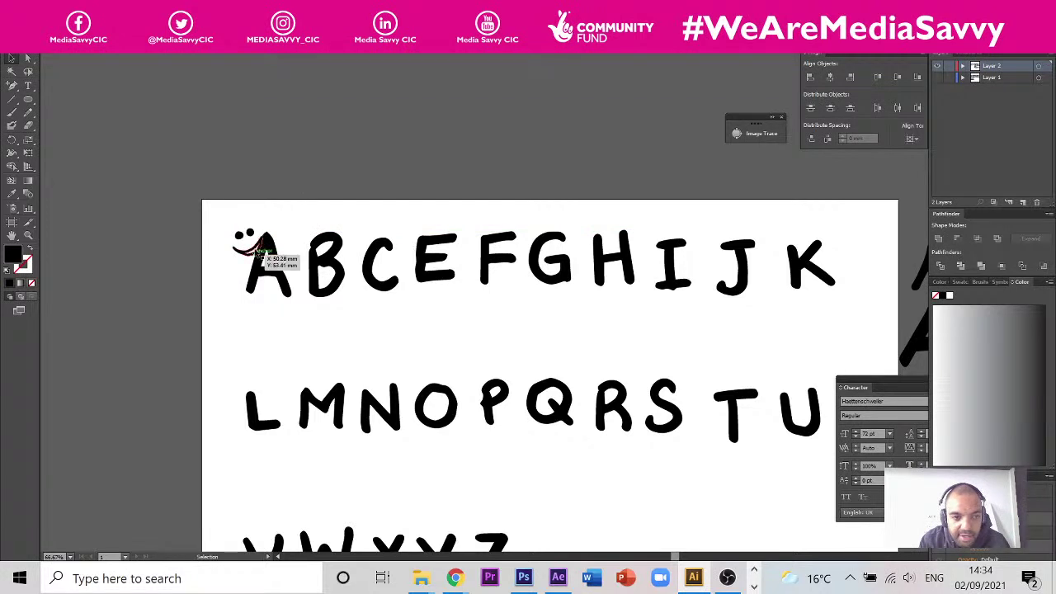
{"action": "scroll", "coordinate": [246, 234], "scroll_direction": "up", "scroll_amount": 2}
{"action": "left_click_drag", "start_coordinate": [248, 230], "coordinate": [431, 208]}
{"action": "left_click", "coordinate": [346, 189]}
{"action": "scroll", "coordinate": [238, 192], "scroll_direction": "down", "scroll_amount": 2}
{"action": "left_click", "coordinate": [424, 358]}
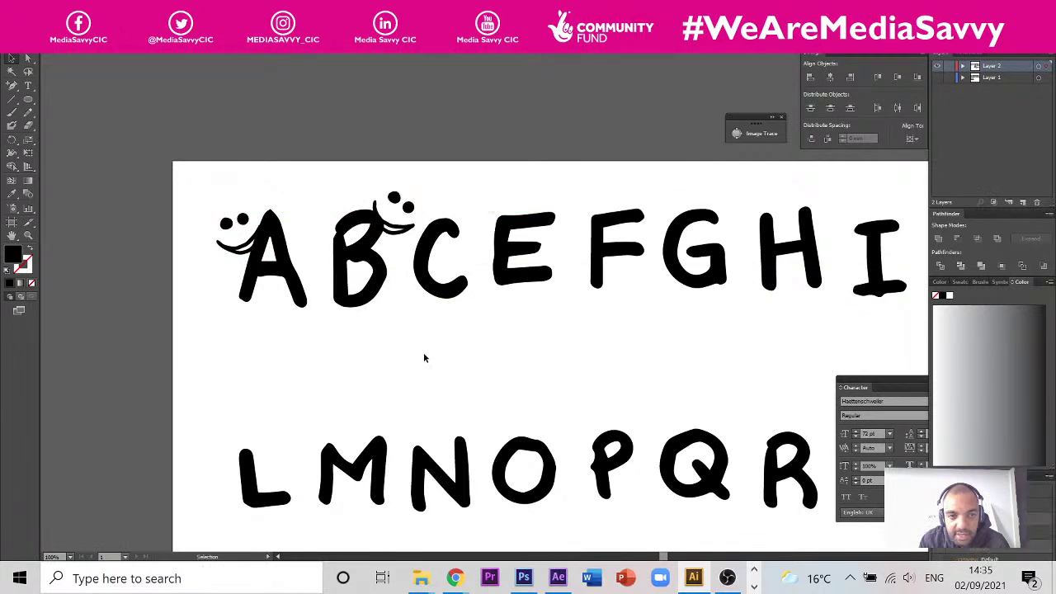
- Copy the smiley on the letter B to the empty space just below the letter C
{"action": "key", "text": "space"}
{"action": "left_click_drag", "start_coordinate": [450, 257], "coordinate": [375, 250]}
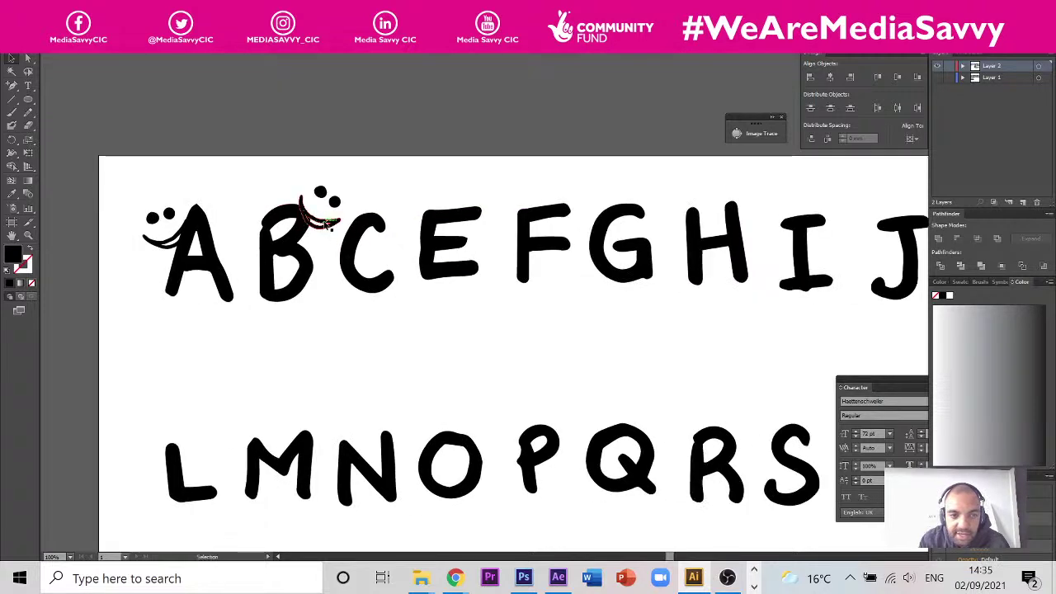
{"action": "left_click", "coordinate": [324, 213]}
{"action": "left_click_drag", "start_coordinate": [328, 219], "coordinate": [350, 329]}
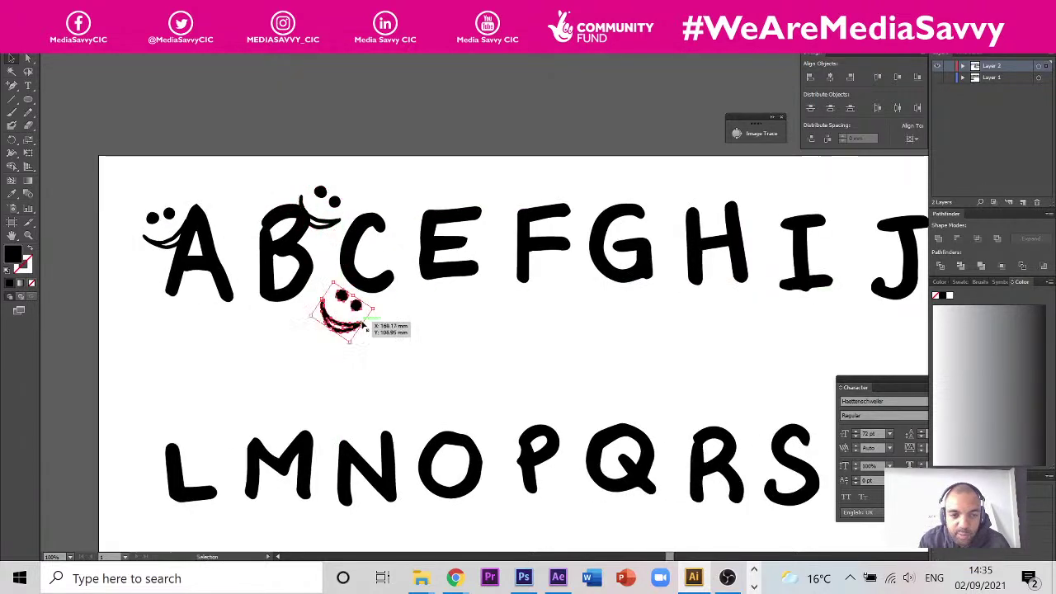
- Move the smiley copy below C into that letter's opening and rotate it to a slight clockwise tilt
{"action": "scroll", "coordinate": [367, 298], "scroll_direction": "up", "scroll_amount": 3}
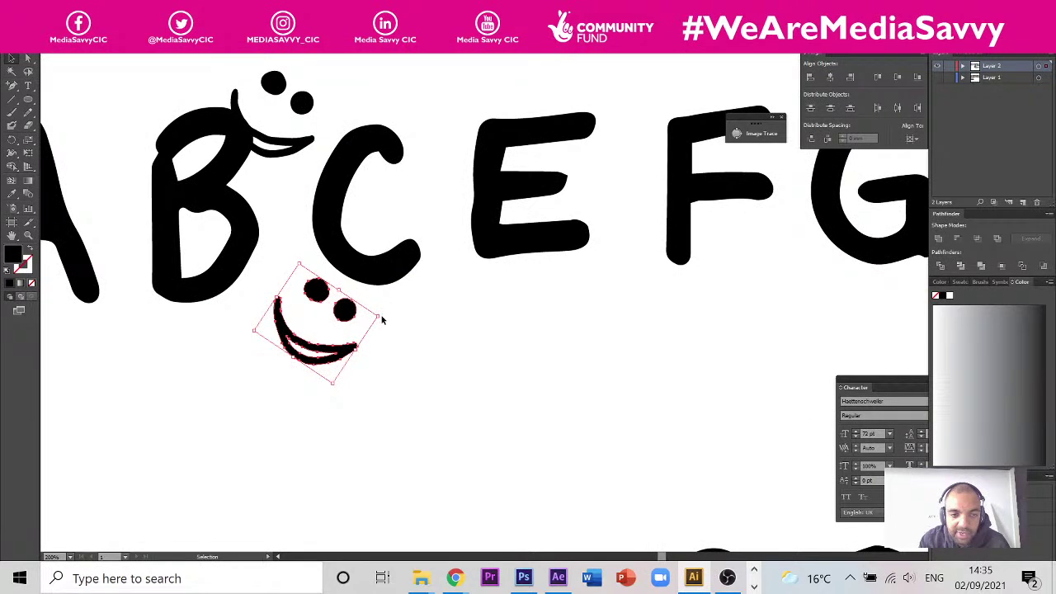
{"action": "scroll", "coordinate": [380, 317], "scroll_direction": "down", "scroll_amount": 3}
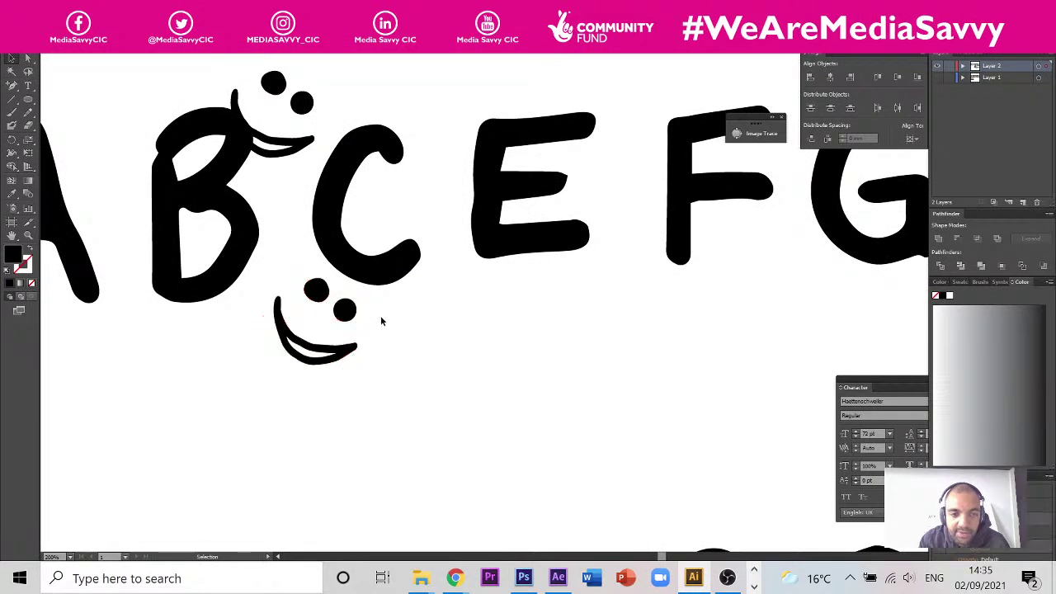
{"action": "scroll", "coordinate": [380, 315], "scroll_direction": "up", "scroll_amount": 3}
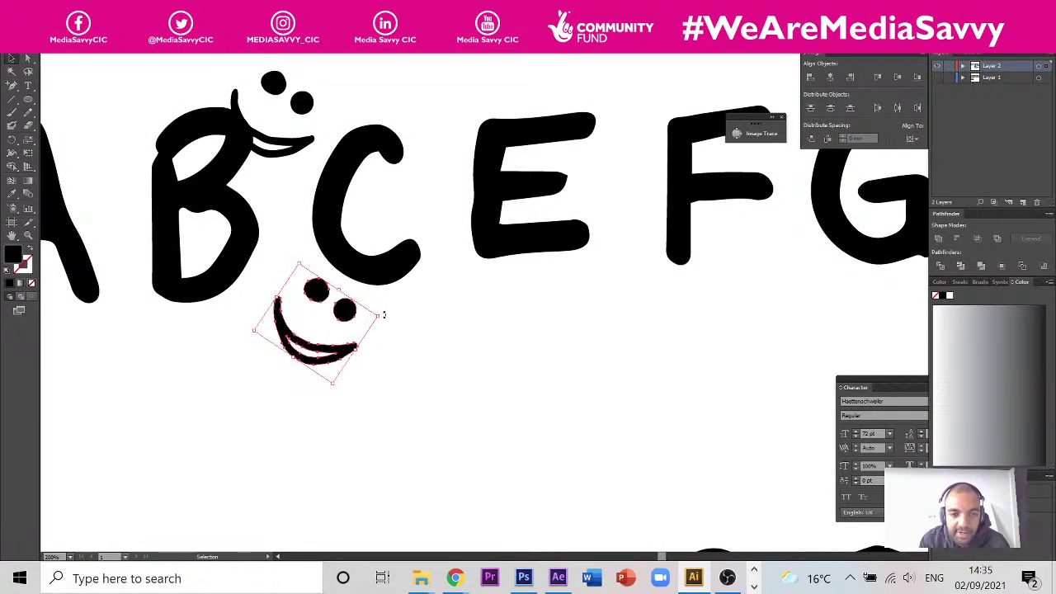
{"action": "left_click_drag", "start_coordinate": [383, 314], "coordinate": [334, 266]}
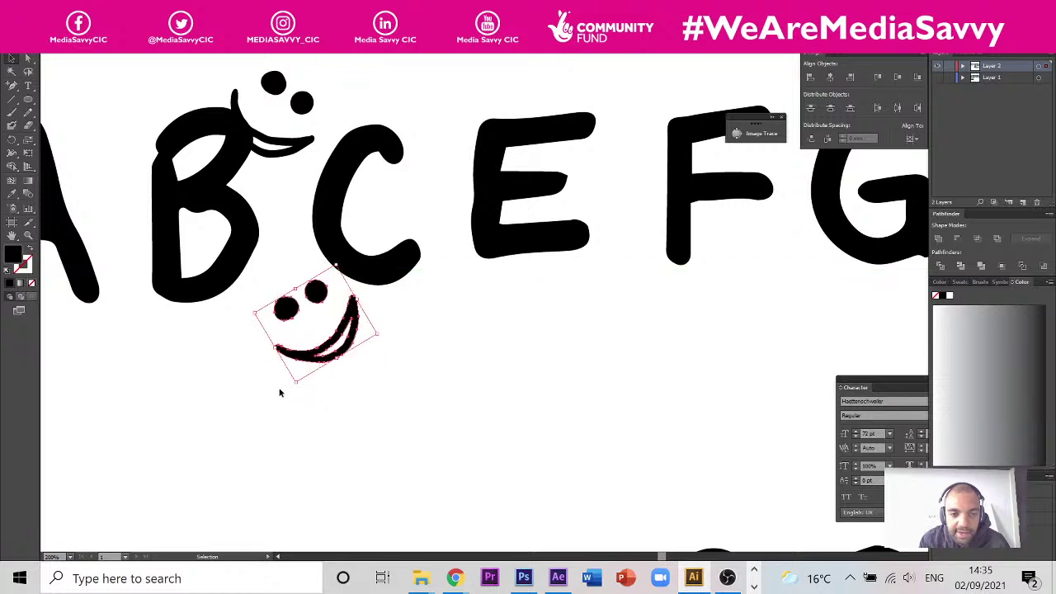
{"action": "left_click_drag", "start_coordinate": [295, 381], "coordinate": [301, 366]}
{"action": "left_click_drag", "start_coordinate": [349, 312], "coordinate": [425, 196]}
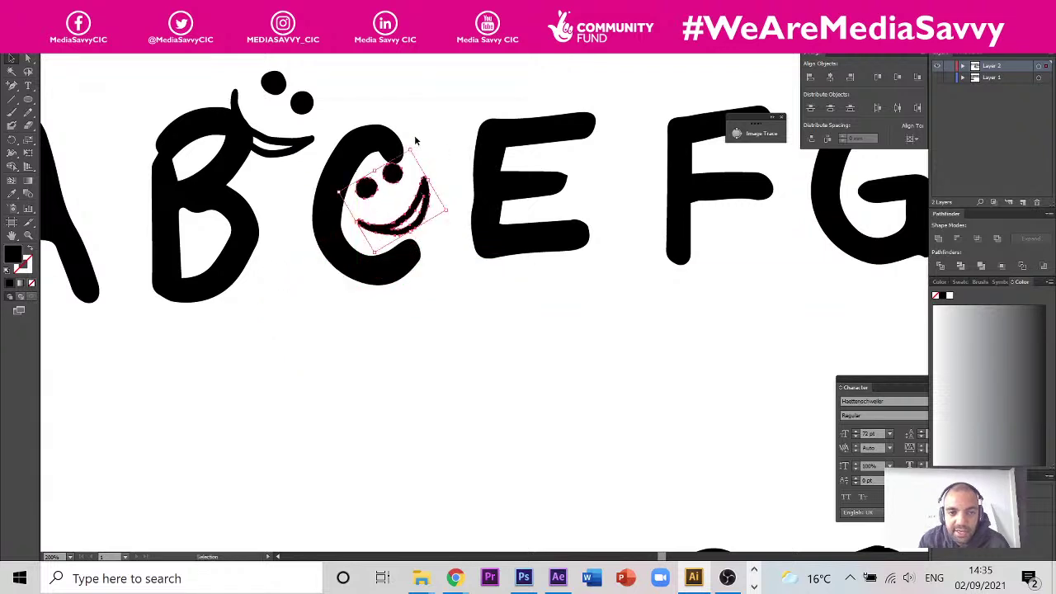
{"action": "left_click_drag", "start_coordinate": [409, 145], "coordinate": [436, 171]}
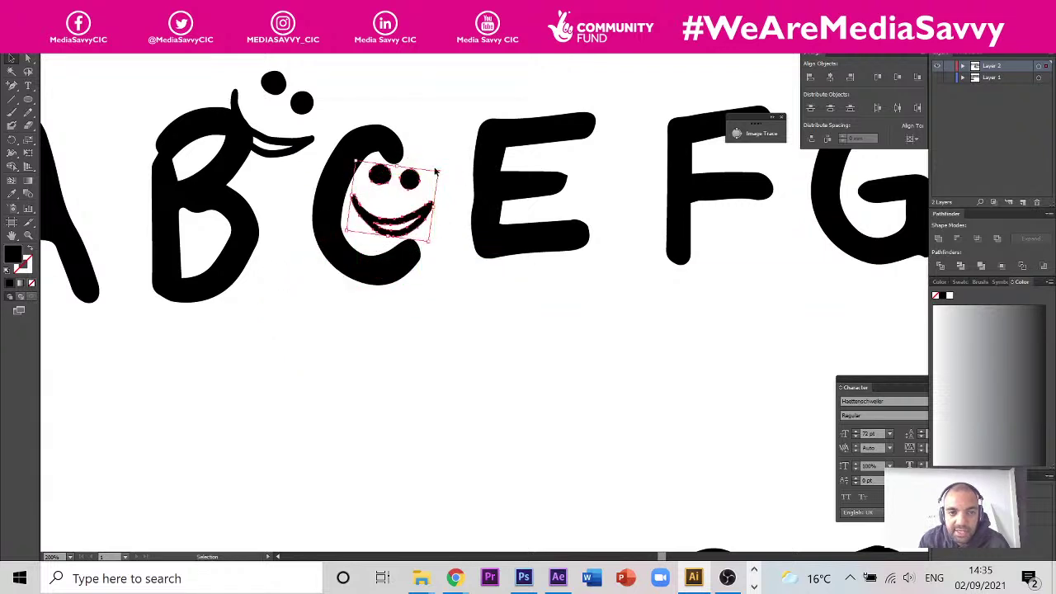
- Place another clockwise-tilted smiley copy above the letter E
{"action": "scroll", "coordinate": [247, 334], "scroll_direction": "down", "scroll_amount": 2}
{"action": "scroll", "coordinate": [321, 210], "scroll_direction": "up", "scroll_amount": 2}
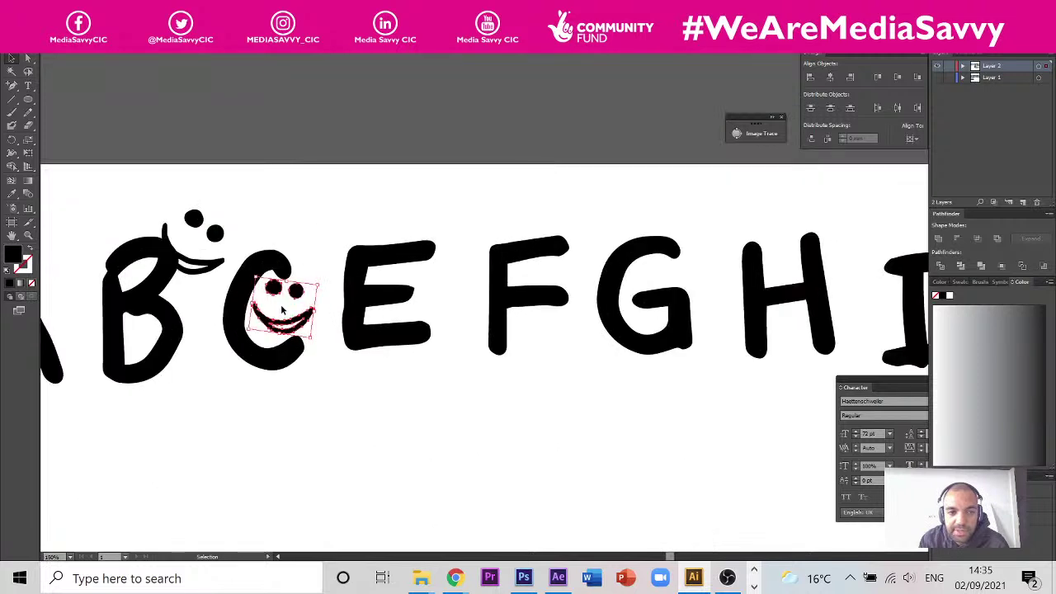
{"action": "left_click_drag", "start_coordinate": [295, 297], "coordinate": [606, 212]}
{"action": "left_click", "coordinate": [61, 70]}
{"action": "left_click", "coordinate": [28, 58]}
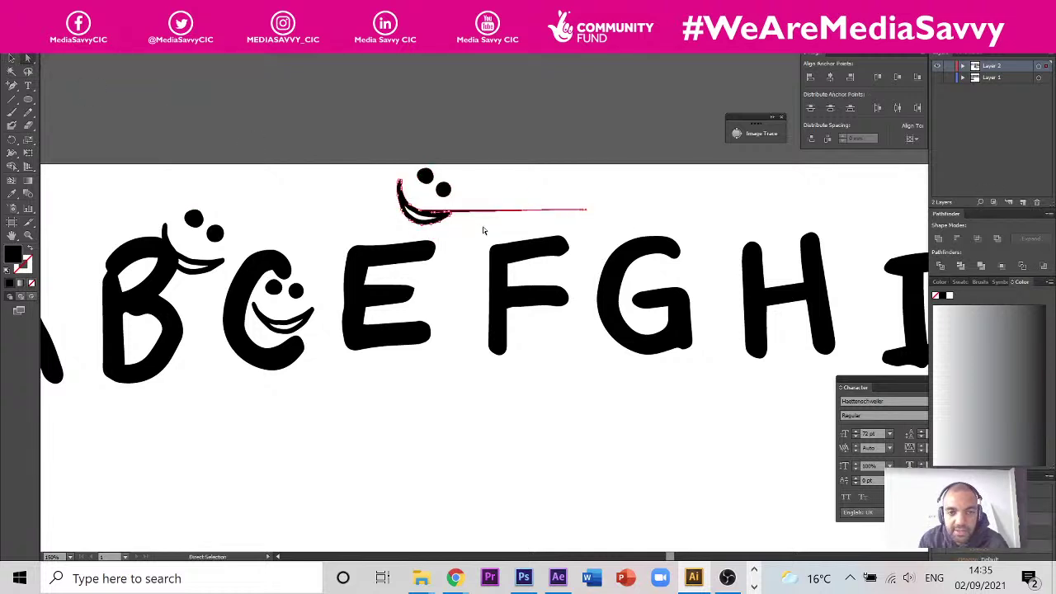
{"action": "key", "text": "ctrl+z"}
{"action": "left_click", "coordinate": [11, 59]}
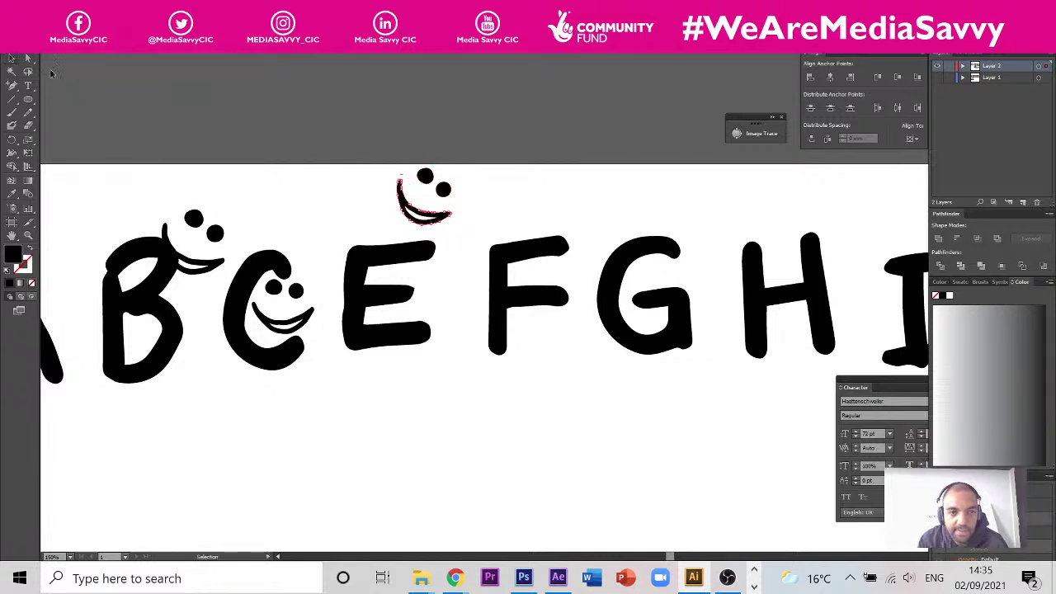
- Move the smiley above E to the page edge above the gap between C and E, and ungroup it
{"action": "left_click_drag", "start_coordinate": [402, 201], "coordinate": [289, 181]}
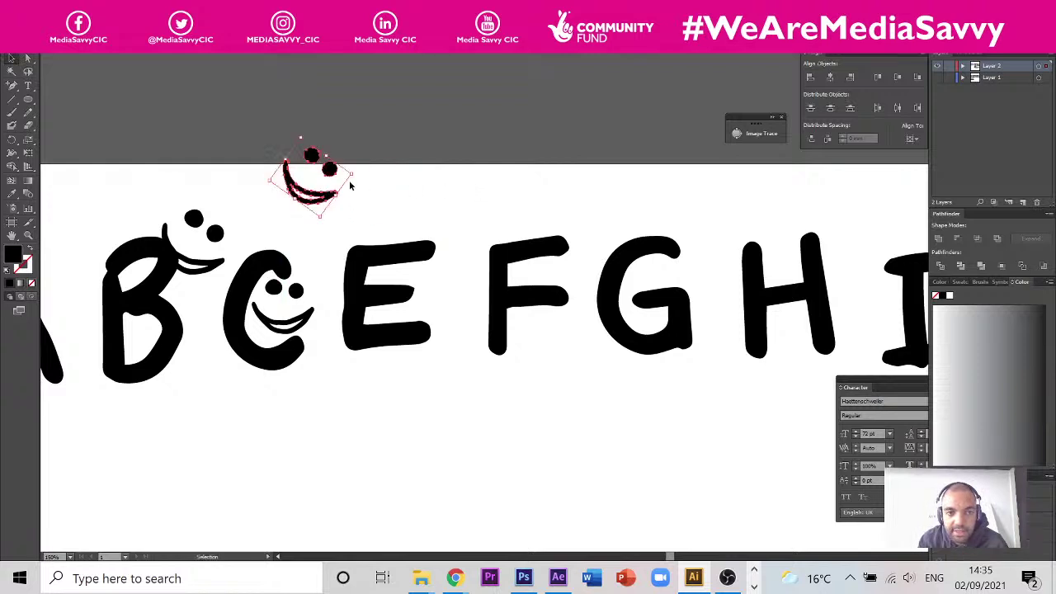
{"action": "right_click", "coordinate": [300, 189]}
{"action": "left_click", "coordinate": [330, 273]}
{"action": "left_click", "coordinate": [328, 162]}
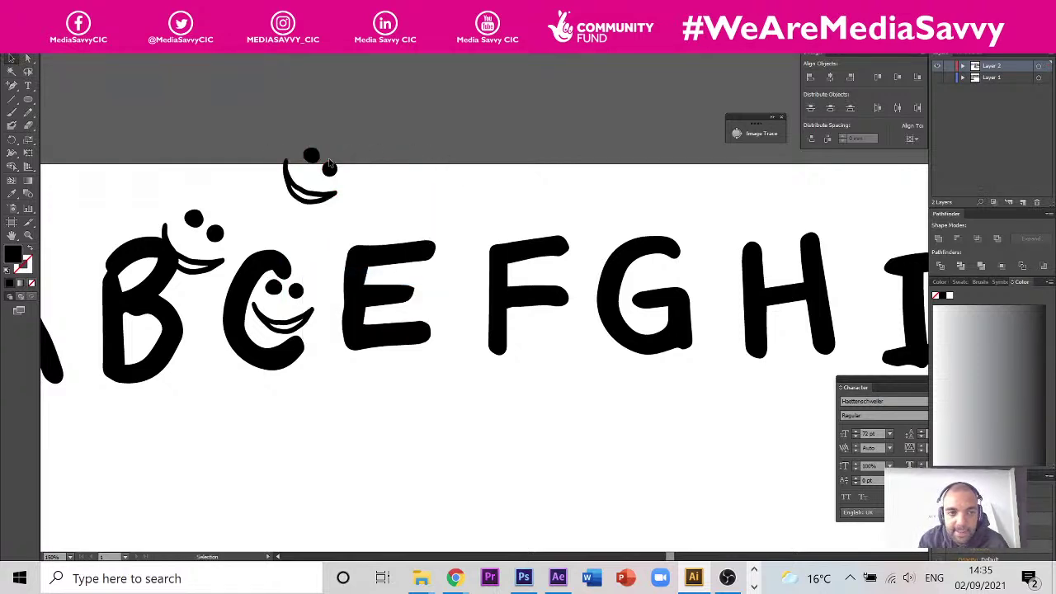
- Level the loose eyes on top of the letter E and fit the mouth under its top bar
{"action": "left_click_drag", "start_coordinate": [316, 159], "coordinate": [429, 216]}
{"action": "left_click", "coordinate": [441, 202]}
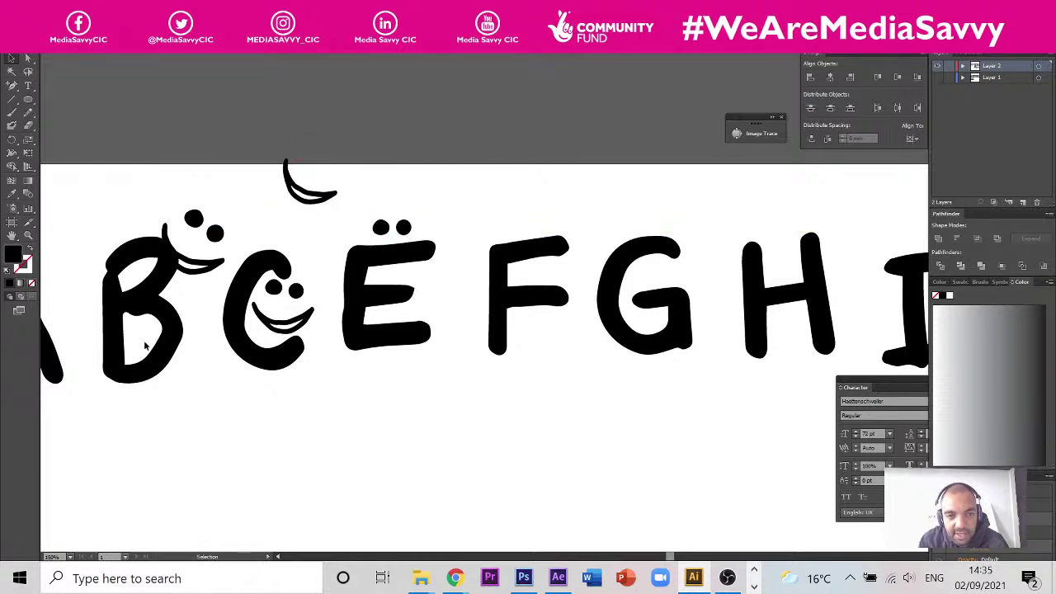
{"action": "left_click_drag", "start_coordinate": [305, 191], "coordinate": [411, 275]}
{"action": "left_click", "coordinate": [463, 286]}
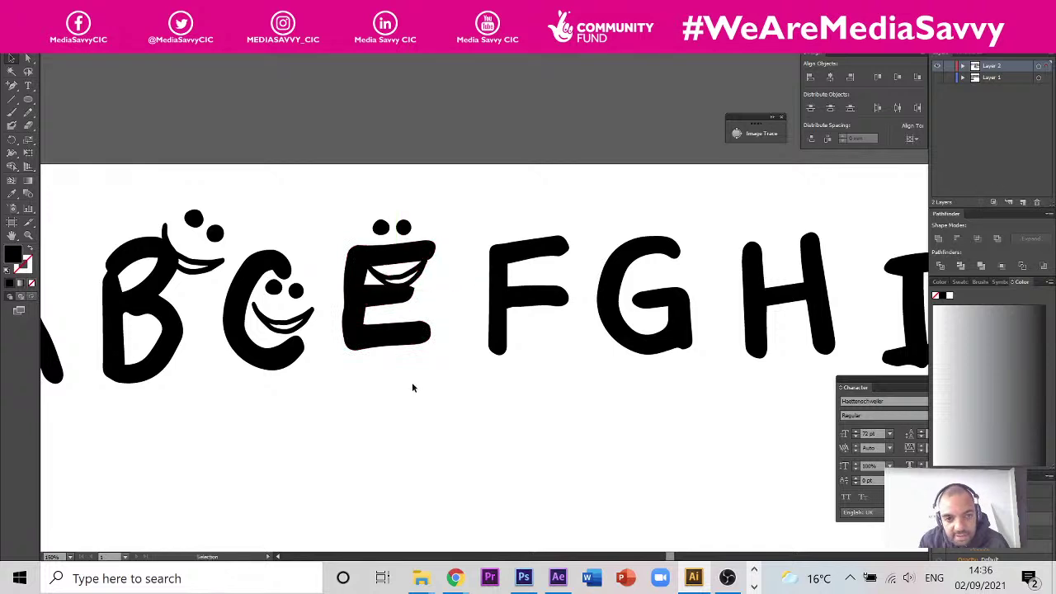
- Copy the smiley inside C to the letter F, shrink it slightly and fit it beneath F's middle bar
{"action": "scroll", "coordinate": [388, 330], "scroll_direction": "right", "scroll_amount": 3}
{"action": "scroll", "coordinate": [372, 300], "scroll_direction": "up", "scroll_amount": 1}
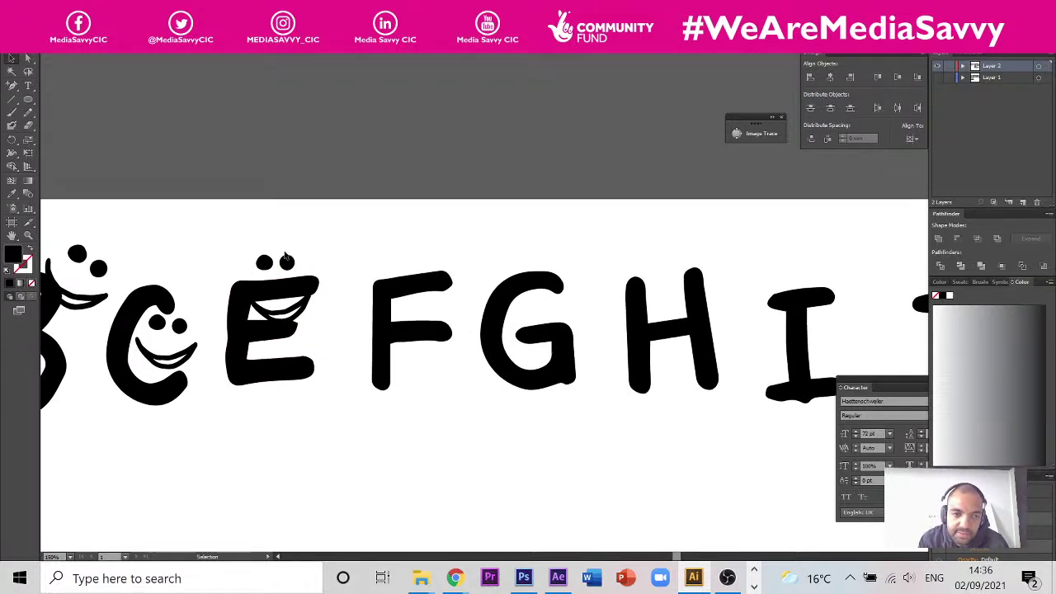
{"action": "left_click", "coordinate": [156, 321]}
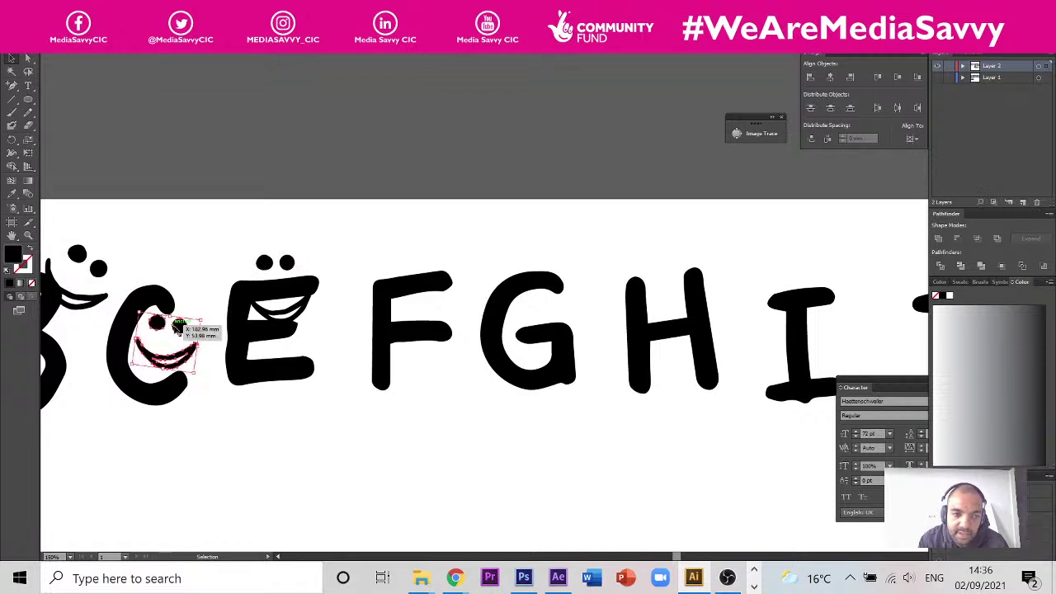
{"action": "left_click_drag", "start_coordinate": [169, 329], "coordinate": [399, 271]}
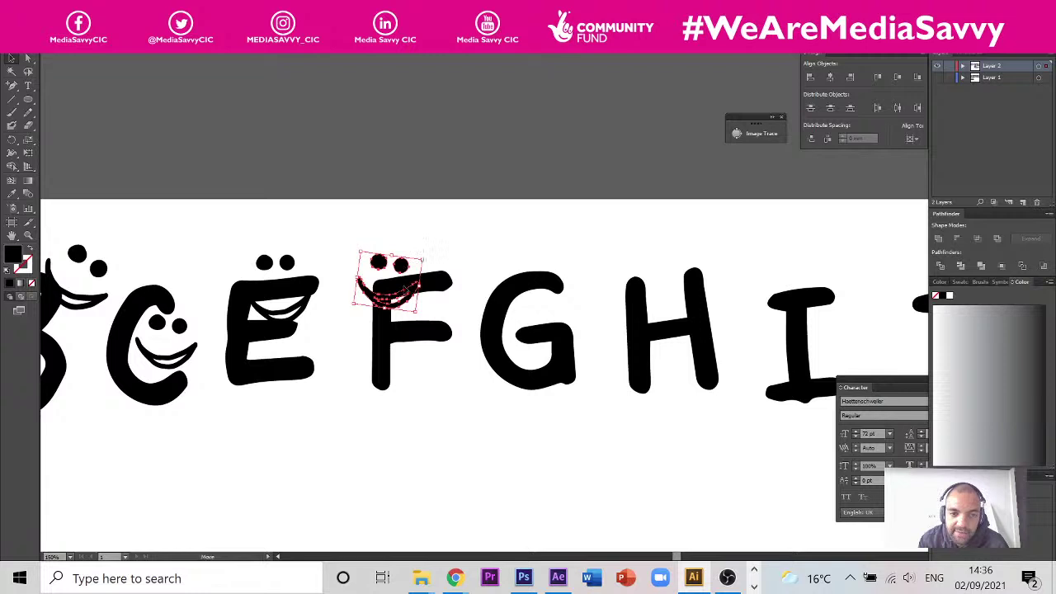
{"action": "left_click_drag", "start_coordinate": [419, 309], "coordinate": [437, 393]}
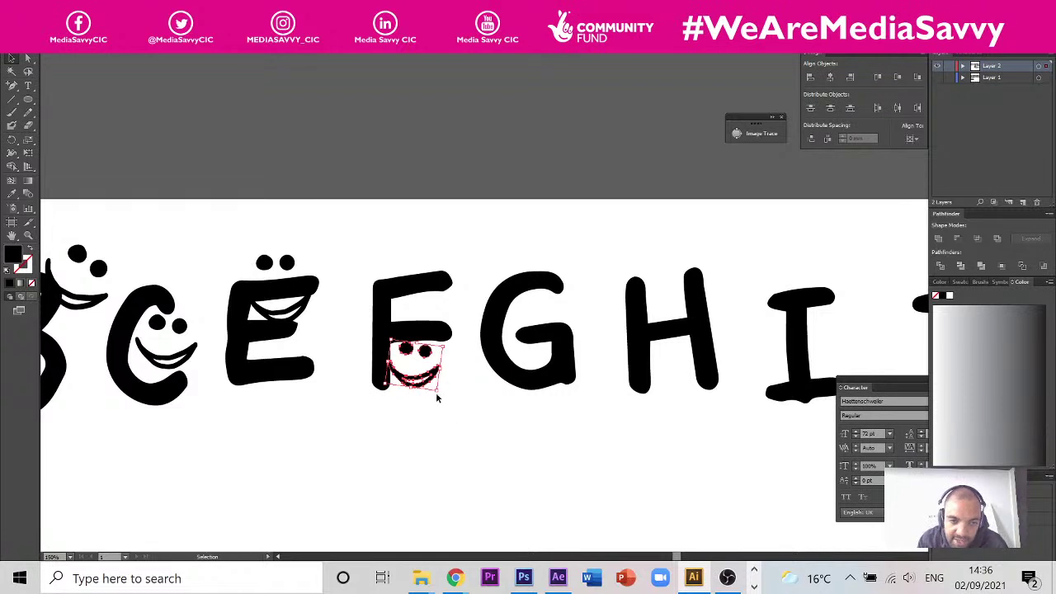
- Copy the smiley on F to the top end of the letter G and rotate it slightly clockwise
{"action": "scroll", "coordinate": [445, 412], "scroll_direction": "right", "scroll_amount": 3}
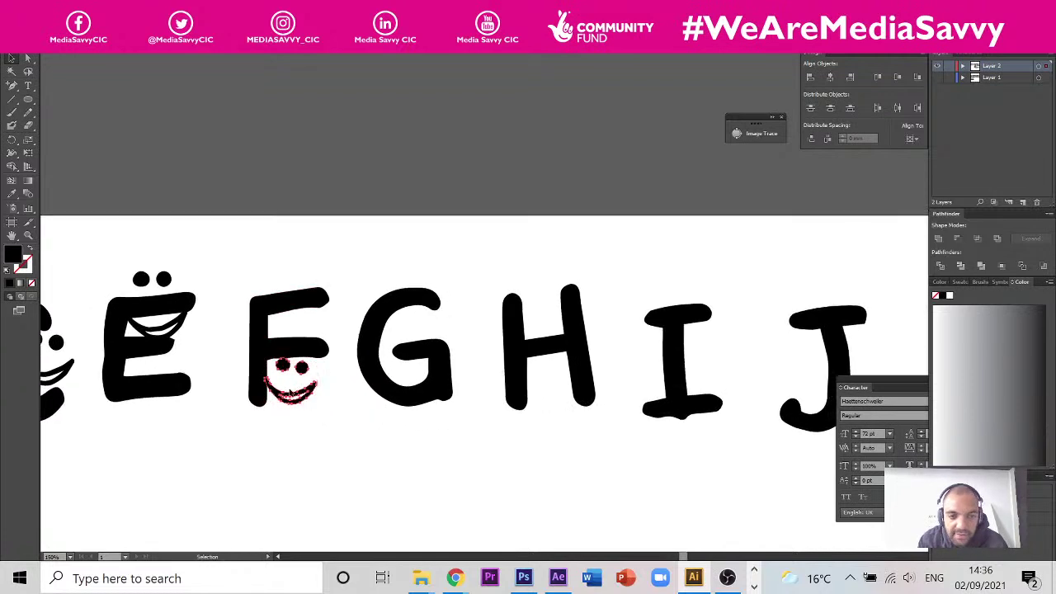
{"action": "left_click_drag", "start_coordinate": [295, 395], "coordinate": [442, 300]}
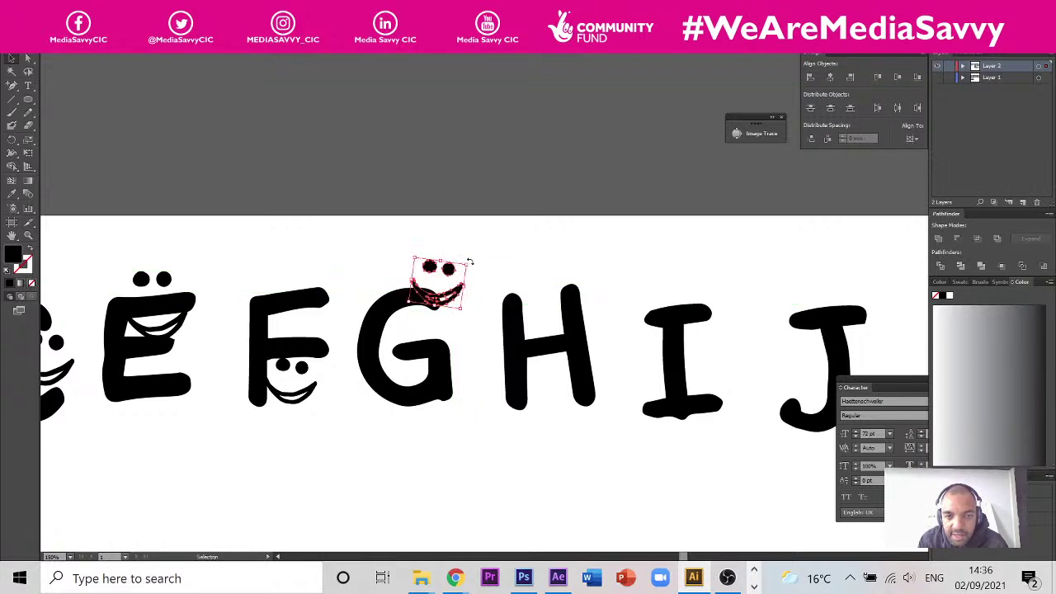
{"action": "left_click_drag", "start_coordinate": [469, 262], "coordinate": [462, 291]}
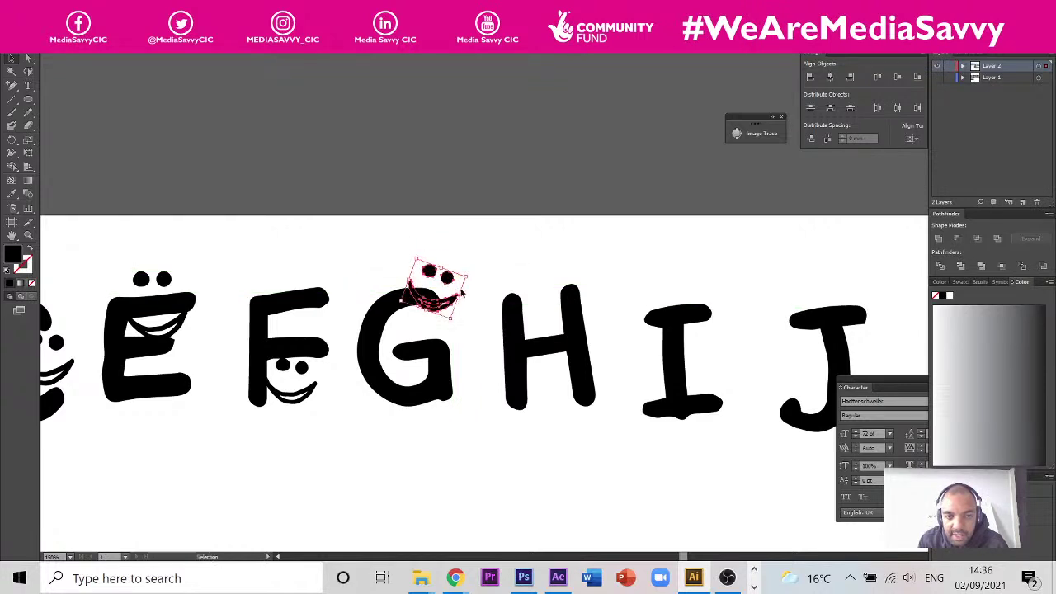
{"action": "left_click", "coordinate": [520, 250]}
- Place copies of the G smiley between the upper stems of H and against the right side of I's stem
{"action": "scroll", "coordinate": [351, 316], "scroll_direction": "down", "scroll_amount": 2}
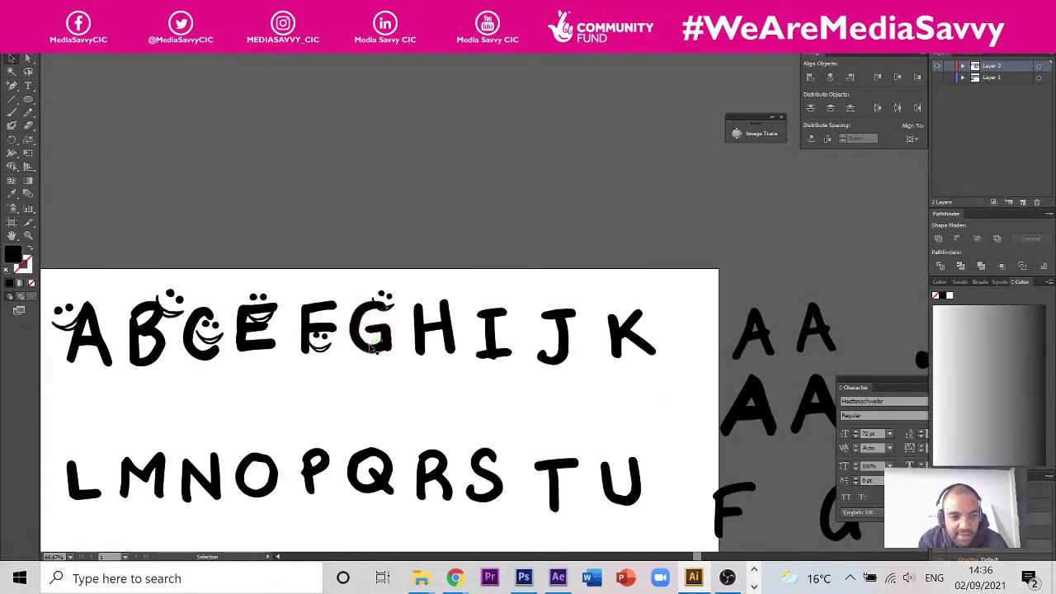
{"action": "scroll", "coordinate": [416, 306], "scroll_direction": "up", "scroll_amount": 2}
{"action": "left_click", "coordinate": [356, 290]}
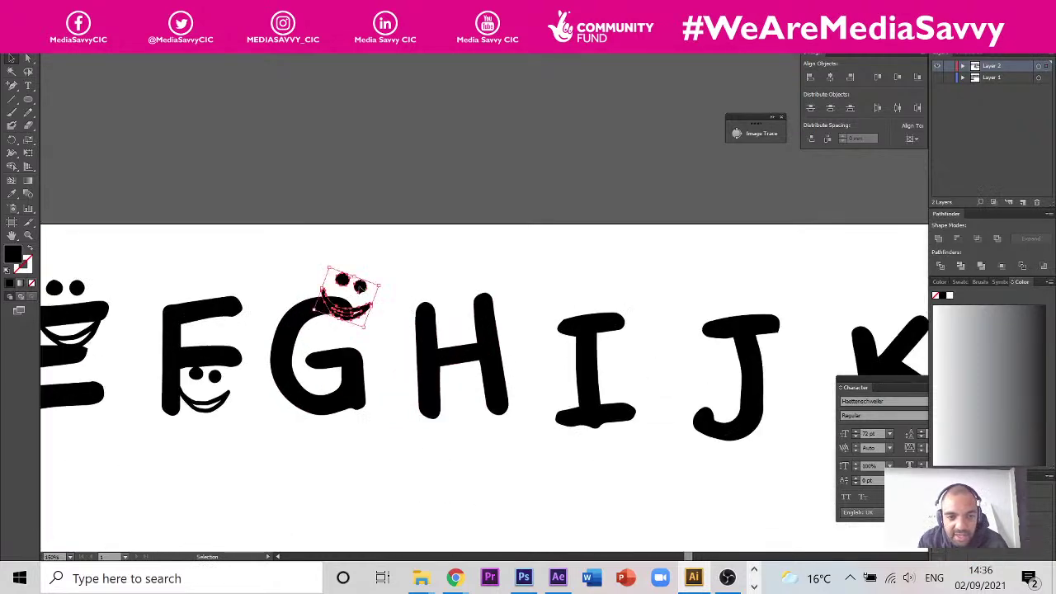
{"action": "left_click_drag", "start_coordinate": [357, 290], "coordinate": [563, 351]}
{"action": "left_click", "coordinate": [665, 347]}
- Copy the smiley on I to the letter J, rotate it counterclockwise and fit it above J's hook
{"action": "left_click", "coordinate": [497, 349]}
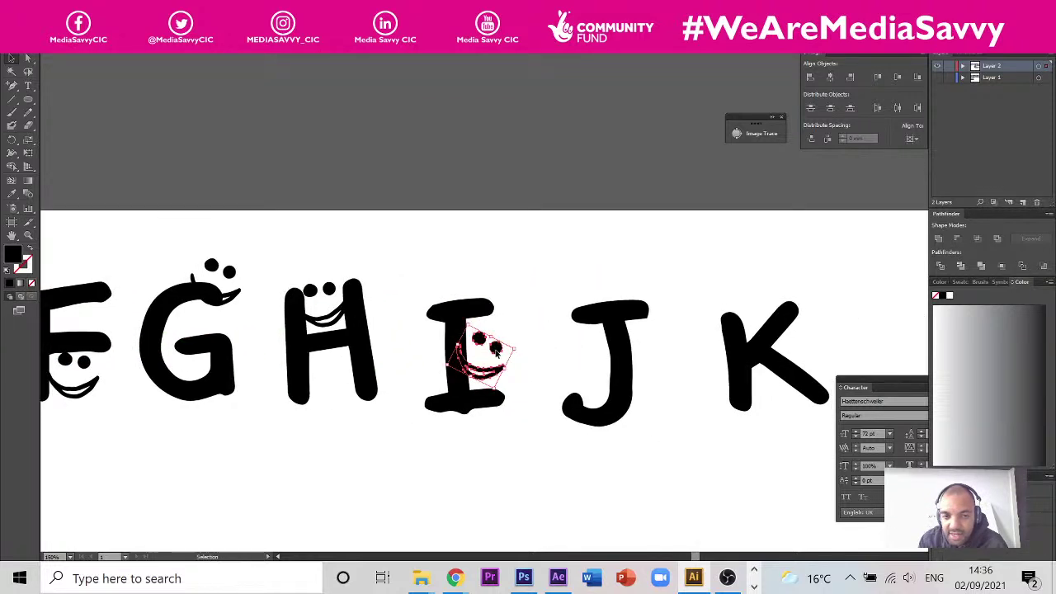
{"action": "left_click_drag", "start_coordinate": [496, 349], "coordinate": [583, 351]}
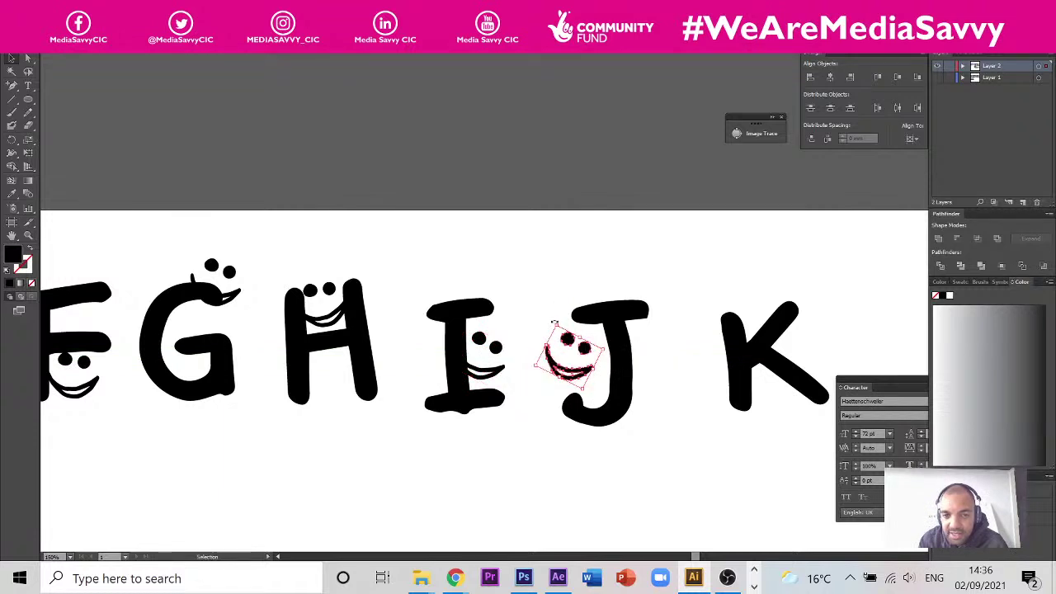
{"action": "left_click_drag", "start_coordinate": [553, 322], "coordinate": [520, 355]}
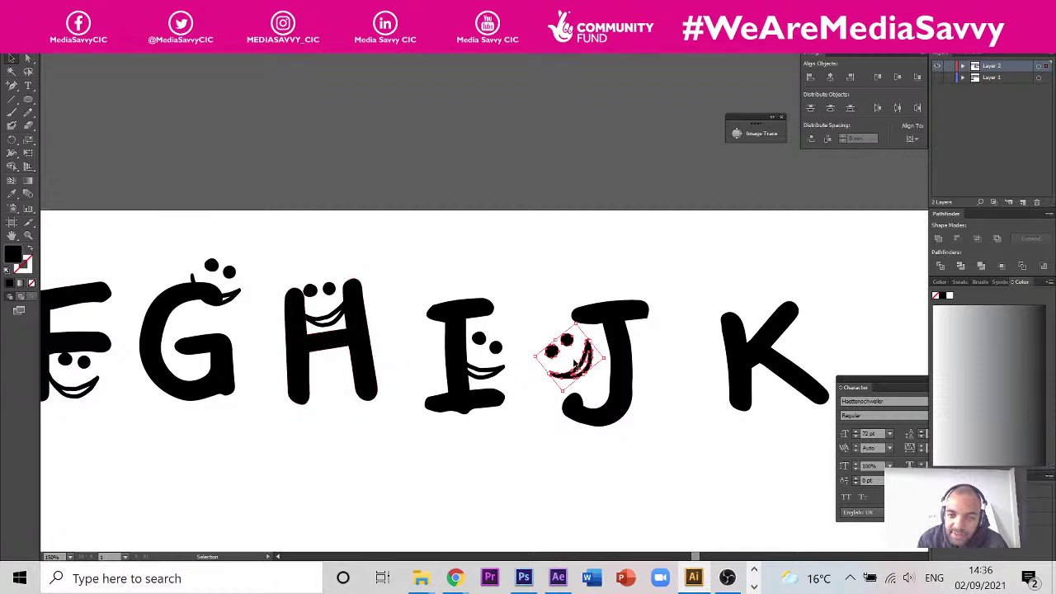
{"action": "scroll", "coordinate": [590, 353], "scroll_direction": "up", "scroll_amount": 2}
{"action": "left_click_drag", "start_coordinate": [594, 356], "coordinate": [618, 349]}
- Copy the smiley on J to the upper-right side of the letter K and tilt it clockwise
{"action": "scroll", "coordinate": [490, 316], "scroll_direction": "down", "scroll_amount": 3}
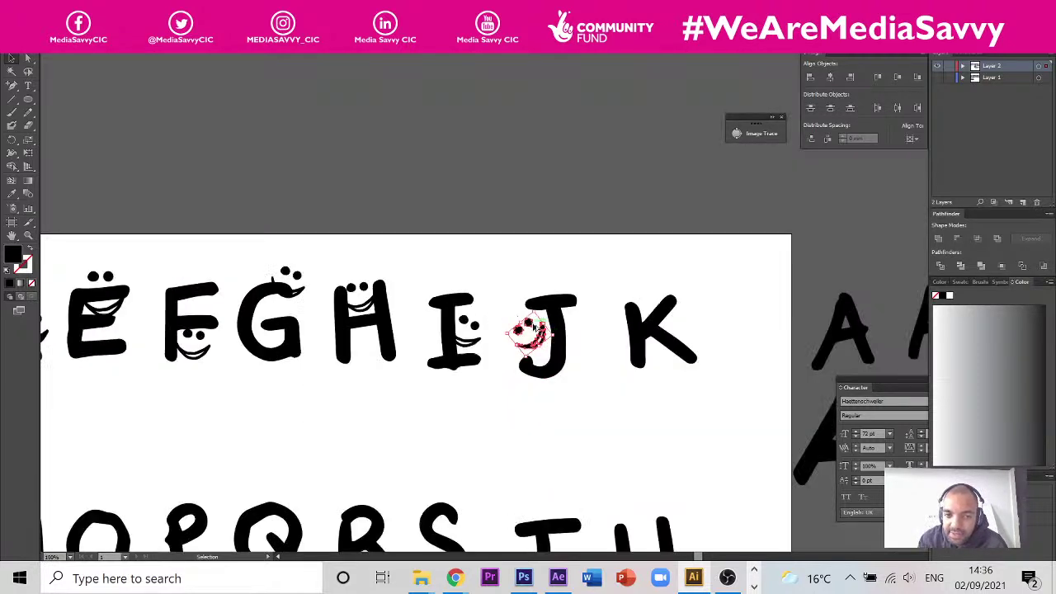
{"action": "left_click_drag", "start_coordinate": [535, 332], "coordinate": [694, 320]}
{"action": "scroll", "coordinate": [724, 307], "scroll_direction": "down", "scroll_amount": 1}
{"action": "scroll", "coordinate": [724, 307], "scroll_direction": "down", "scroll_amount": 1}
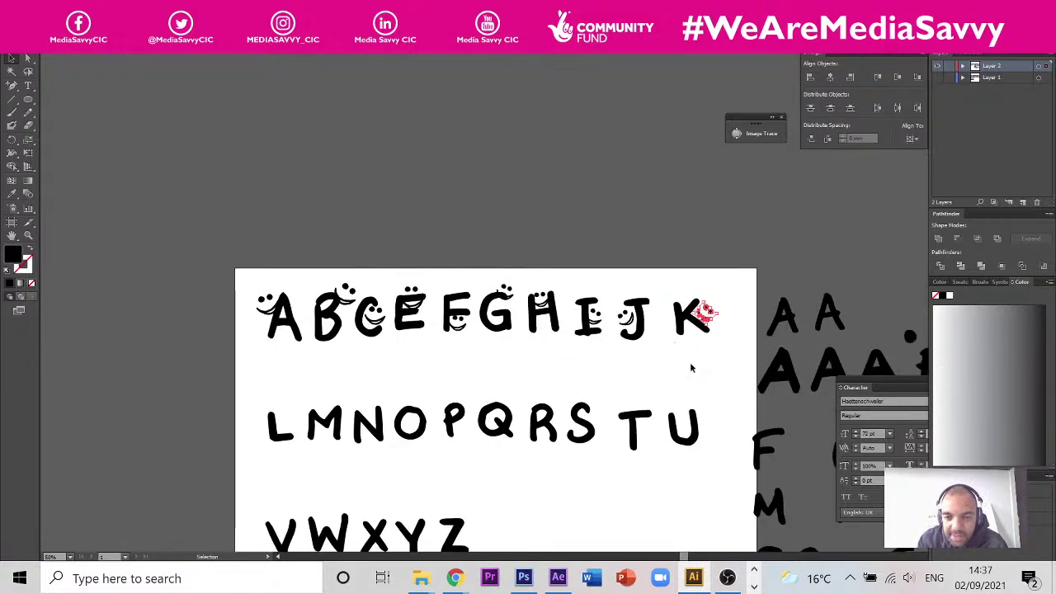
- Copy the smiley on K to the inner corner of the letter L and rotate it upright
{"action": "scroll", "coordinate": [714, 329], "scroll_direction": "up", "scroll_amount": 1}
{"action": "left_click_drag", "start_coordinate": [714, 330], "coordinate": [103, 419]}
{"action": "left_click_drag", "start_coordinate": [229, 420], "coordinate": [675, 308]}
{"action": "scroll", "coordinate": [269, 420], "scroll_direction": "up", "scroll_amount": 1}
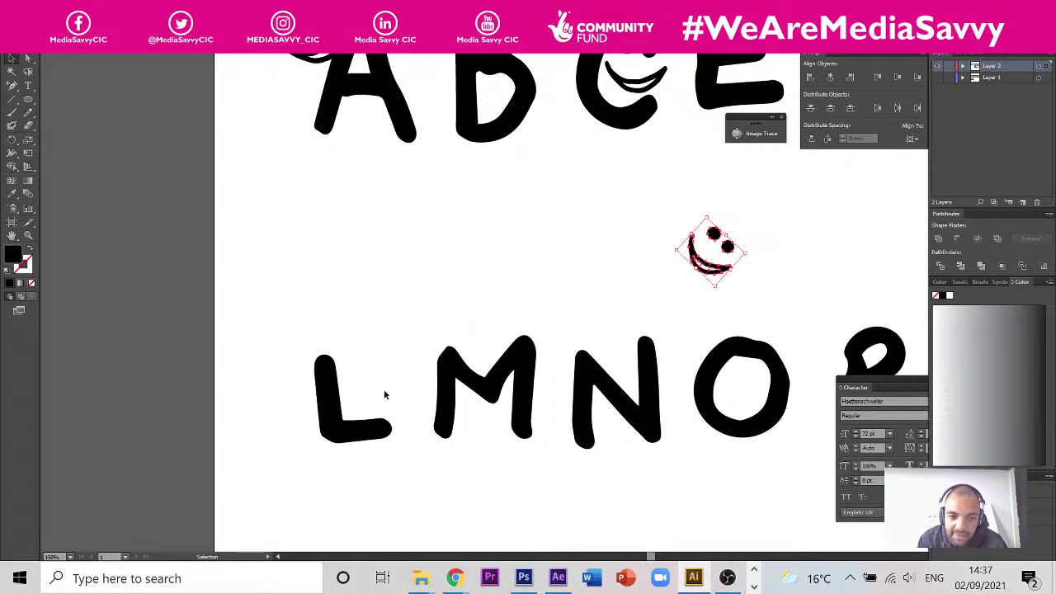
{"action": "left_click_drag", "start_coordinate": [711, 248], "coordinate": [314, 342]}
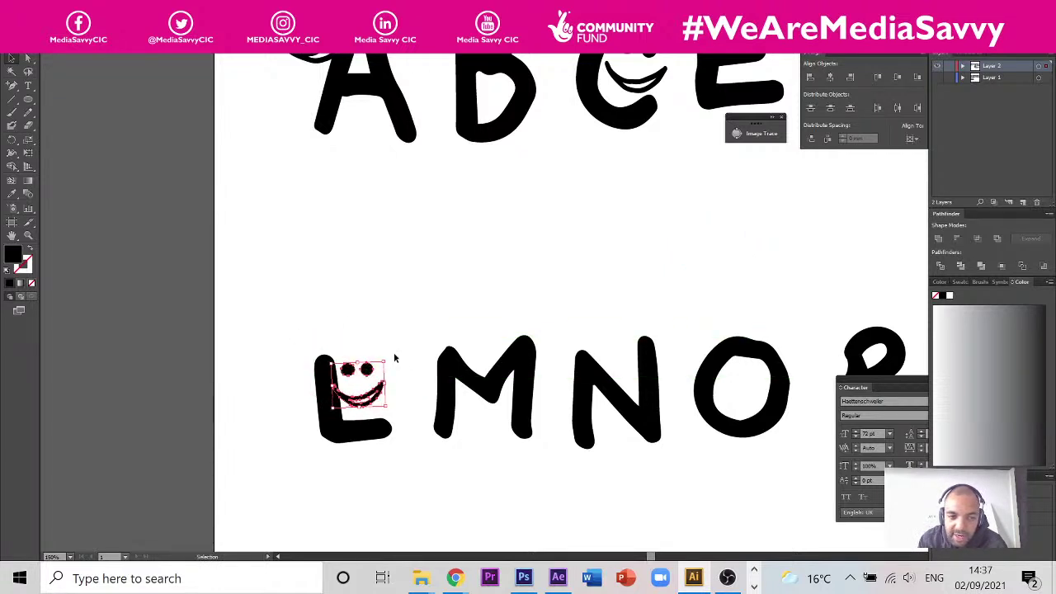
- Place copies of the L smiley on M's top notch, N's lower gap, inside O and below P's bowl
{"action": "left_click_drag", "start_coordinate": [371, 377], "coordinate": [470, 401]}
{"action": "left_click", "coordinate": [683, 396]}
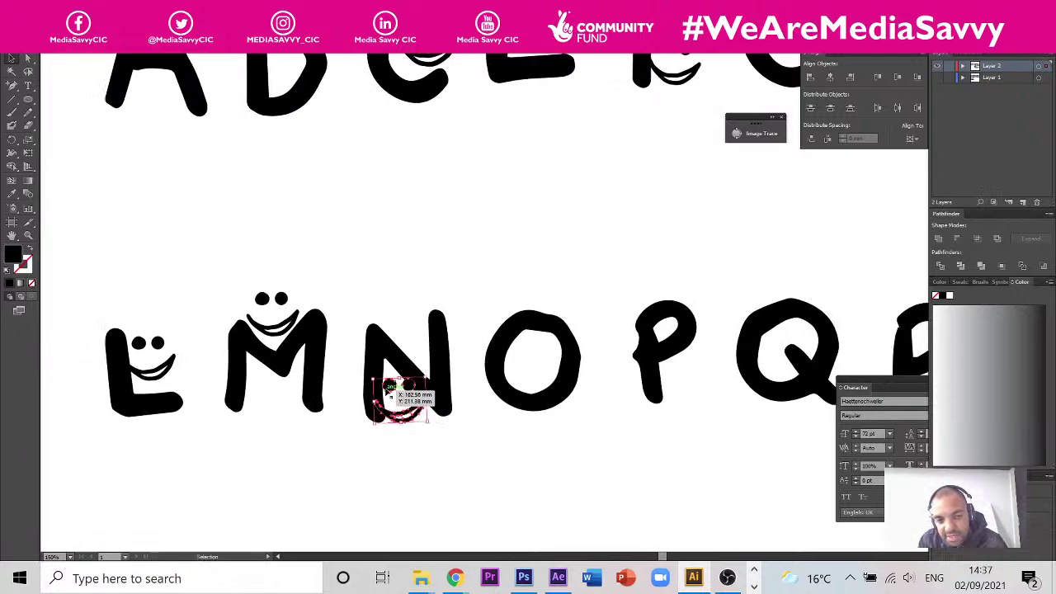
{"action": "left_click_drag", "start_coordinate": [386, 392], "coordinate": [521, 381]}
{"action": "left_click", "coordinate": [547, 433]}
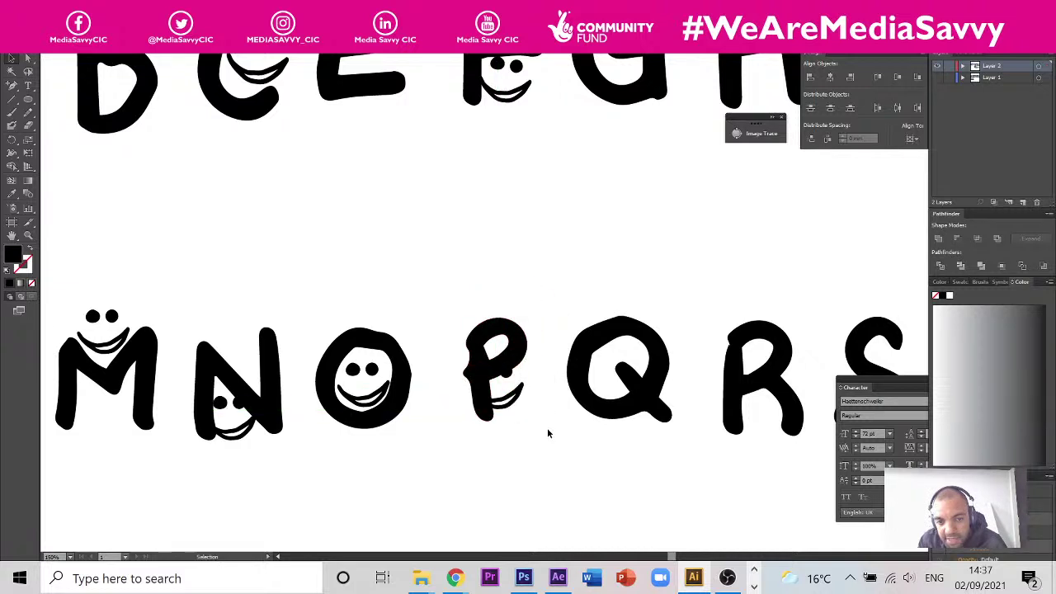
- Shift the smiley on P slightly down and to the right, tilting it a little counterclockwise under the bowl
{"action": "left_click", "coordinate": [512, 380]}
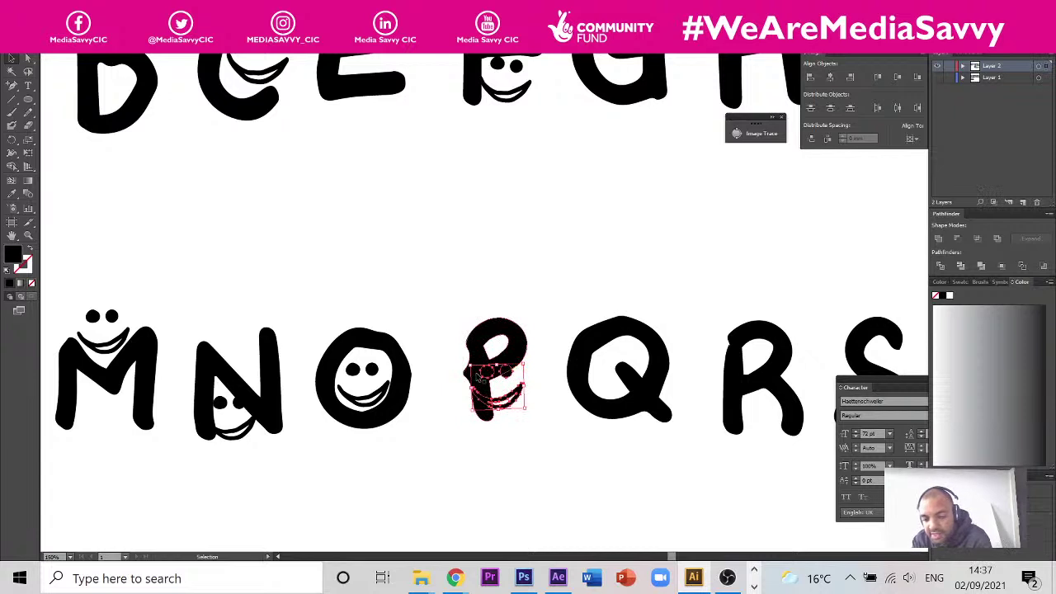
{"action": "left_click_drag", "start_coordinate": [477, 375], "coordinate": [466, 376]}
{"action": "left_click", "coordinate": [574, 271]}
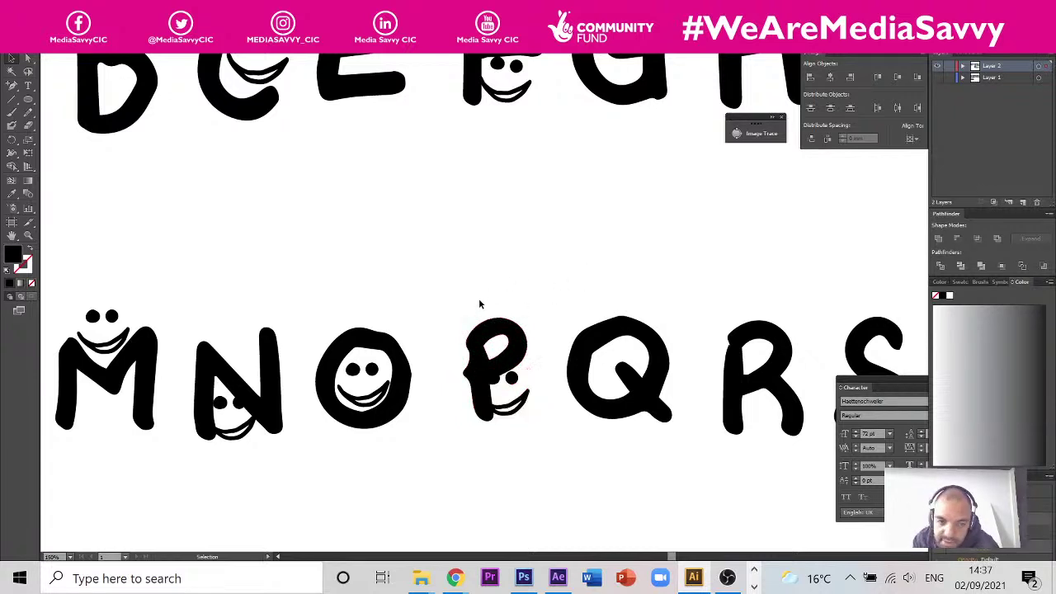
- Place copies of the P smiley on top of Q and on R's right side, tilting the R smiley clockwise
{"action": "left_click_drag", "start_coordinate": [582, 273], "coordinate": [393, 261]}
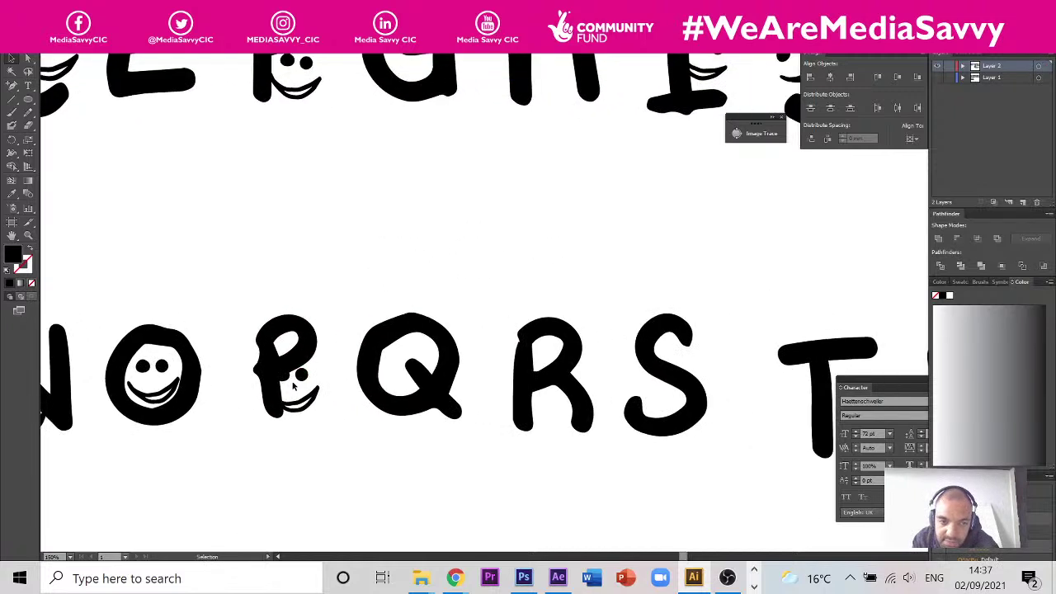
{"action": "left_click", "coordinate": [294, 384]}
{"action": "left_click_drag", "start_coordinate": [304, 376], "coordinate": [529, 348]}
{"action": "left_click", "coordinate": [465, 371]}
{"action": "left_click", "coordinate": [395, 299]}
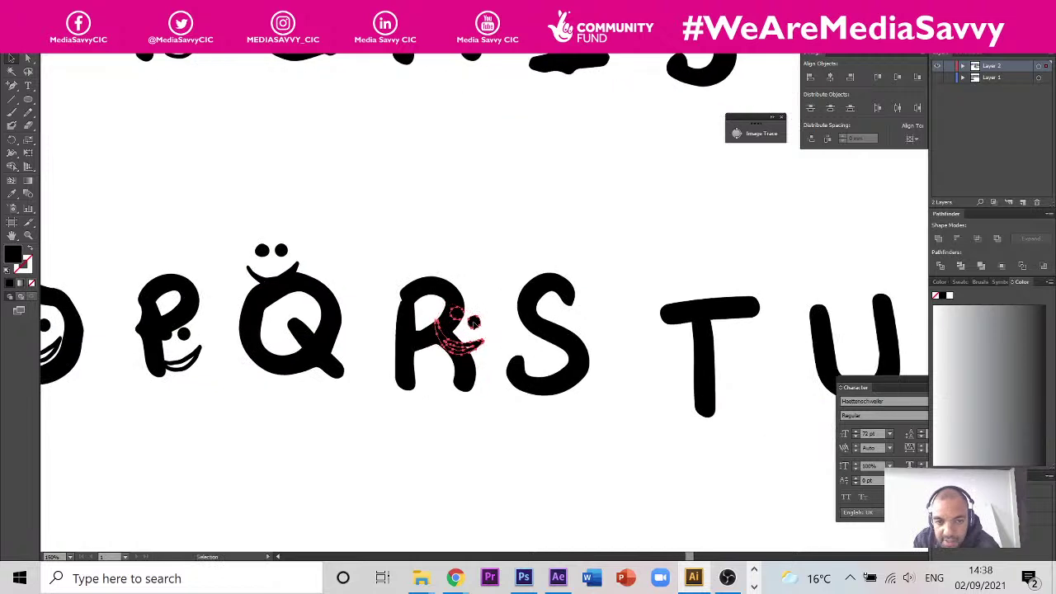
- Place smiley copies on S's right side, under T's left arm and between U's stems, tilted counterclockwise
{"action": "left_click_drag", "start_coordinate": [473, 322], "coordinate": [541, 338]}
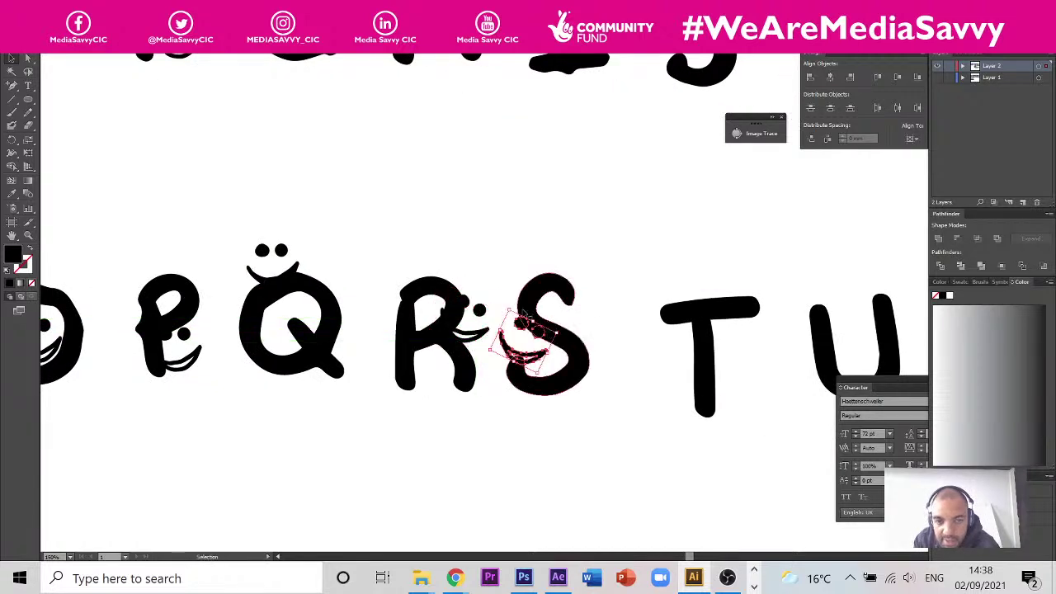
{"action": "left_click_drag", "start_coordinate": [506, 304], "coordinate": [685, 371]}
{"action": "left_click", "coordinate": [618, 314]}
{"action": "left_click_drag", "start_coordinate": [762, 371], "coordinate": [522, 340]}
{"action": "left_click_drag", "start_coordinate": [446, 323], "coordinate": [624, 282]}
- Place copies of the U smiley inside V, between W's arms and on X's left side, tilting the W smiley clockwise
{"action": "scroll", "coordinate": [680, 281], "scroll_direction": "down", "scroll_amount": 5}
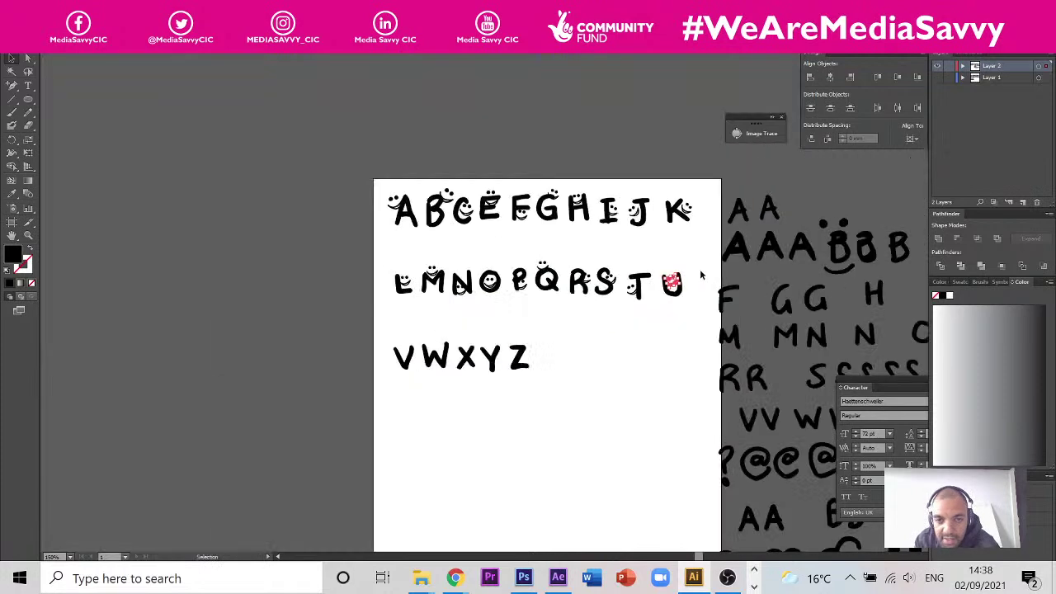
{"action": "scroll", "coordinate": [625, 278], "scroll_direction": "up", "scroll_amount": 1}
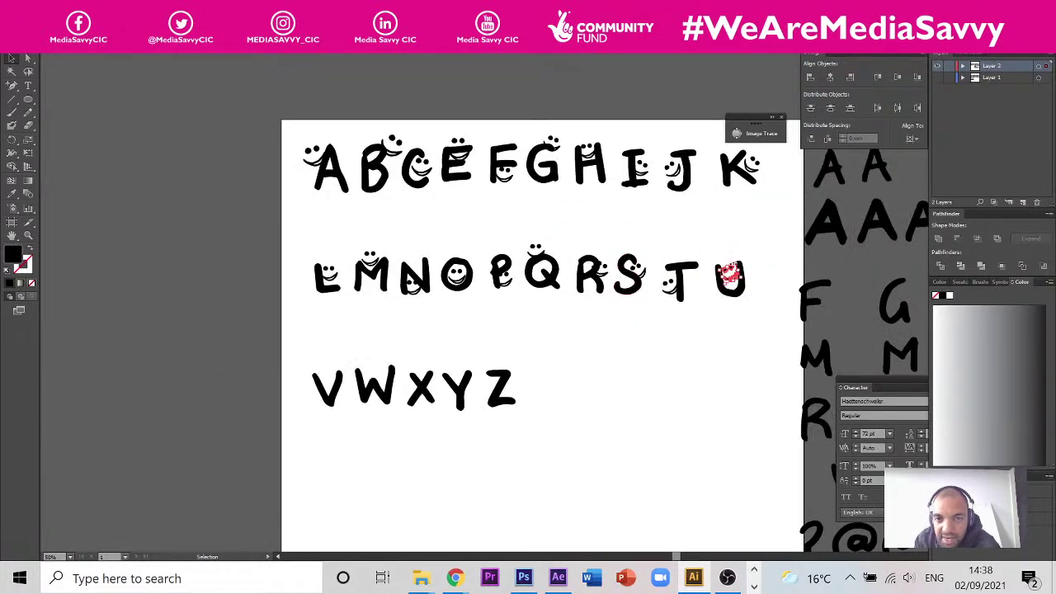
{"action": "scroll", "coordinate": [730, 278], "scroll_direction": "up", "scroll_amount": 2}
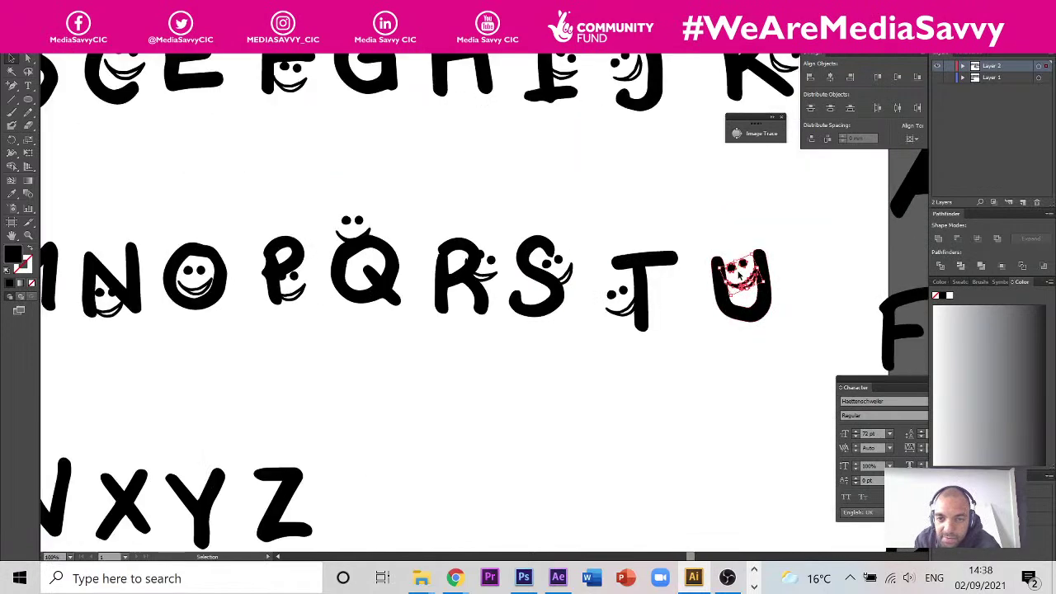
{"action": "left_click_drag", "start_coordinate": [730, 272], "coordinate": [570, 359]}
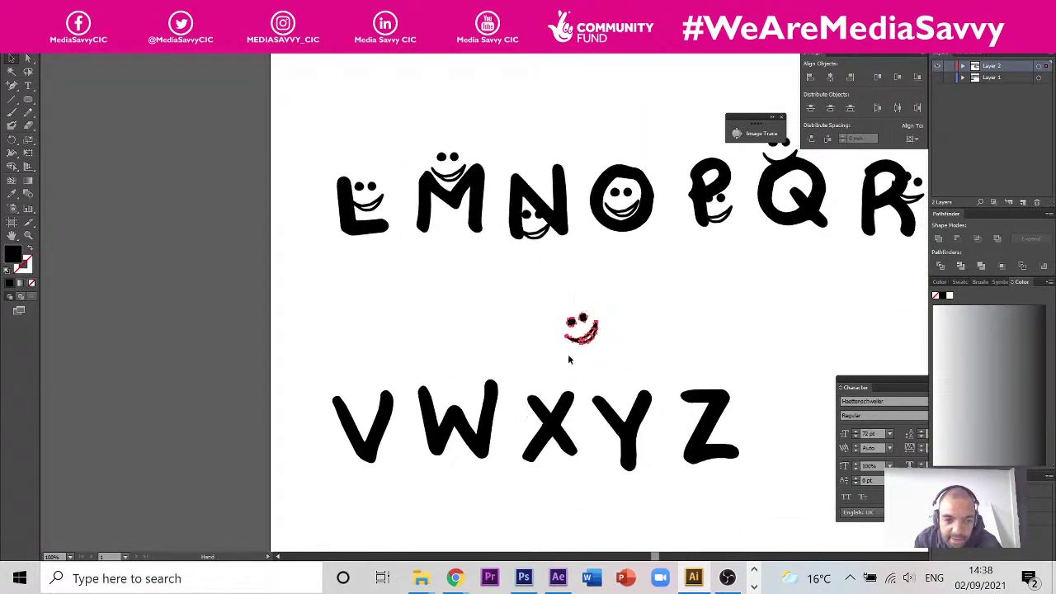
{"action": "scroll", "coordinate": [397, 391], "scroll_direction": "up", "scroll_amount": 1}
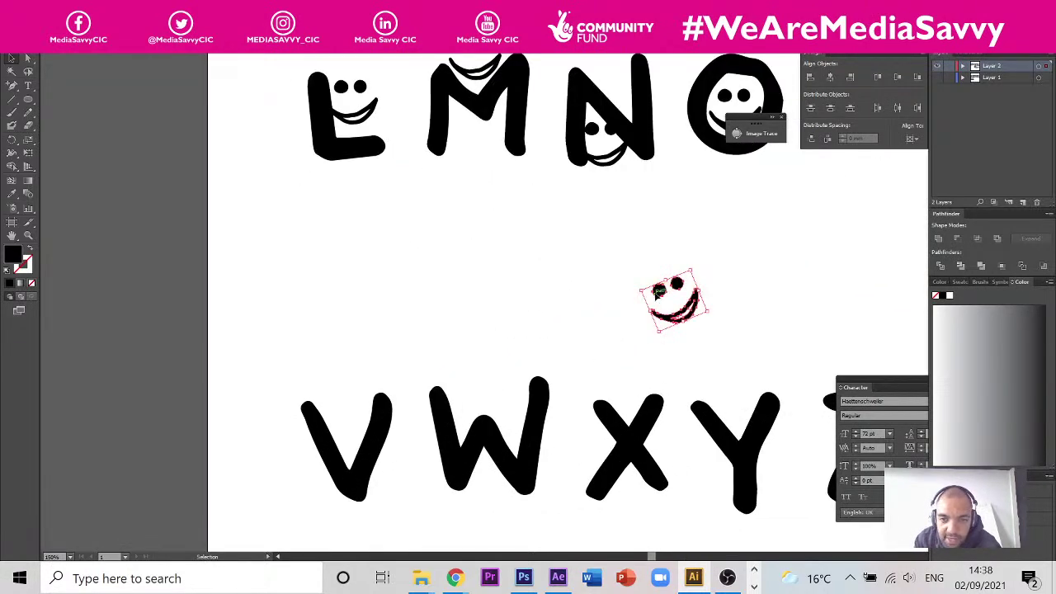
{"action": "left_click_drag", "start_coordinate": [672, 296], "coordinate": [488, 384]}
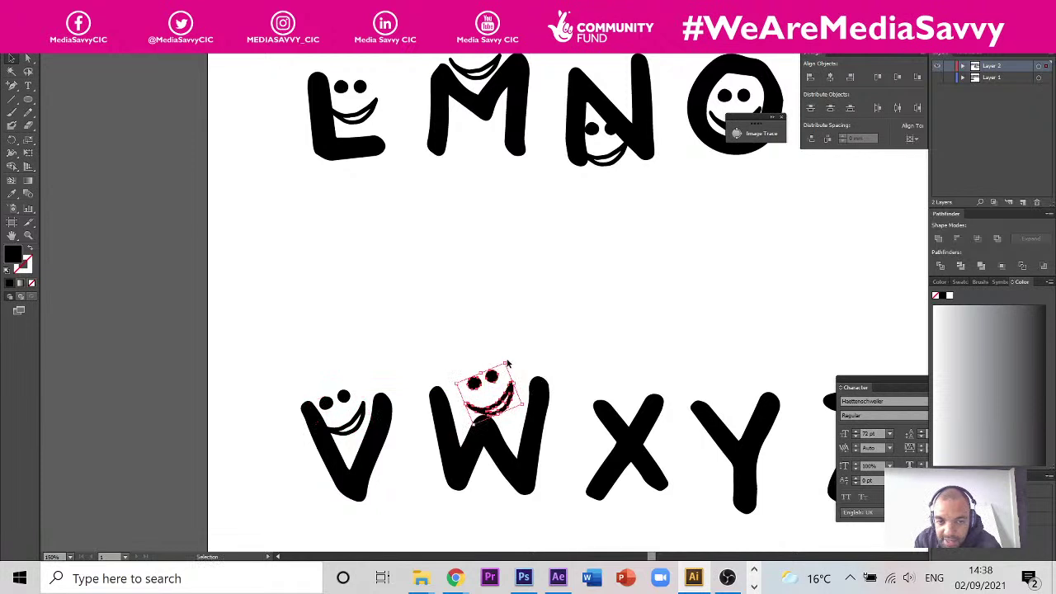
{"action": "left_click_drag", "start_coordinate": [506, 360], "coordinate": [601, 436]}
{"action": "scroll", "coordinate": [640, 405], "scroll_direction": "right", "scroll_amount": 2}
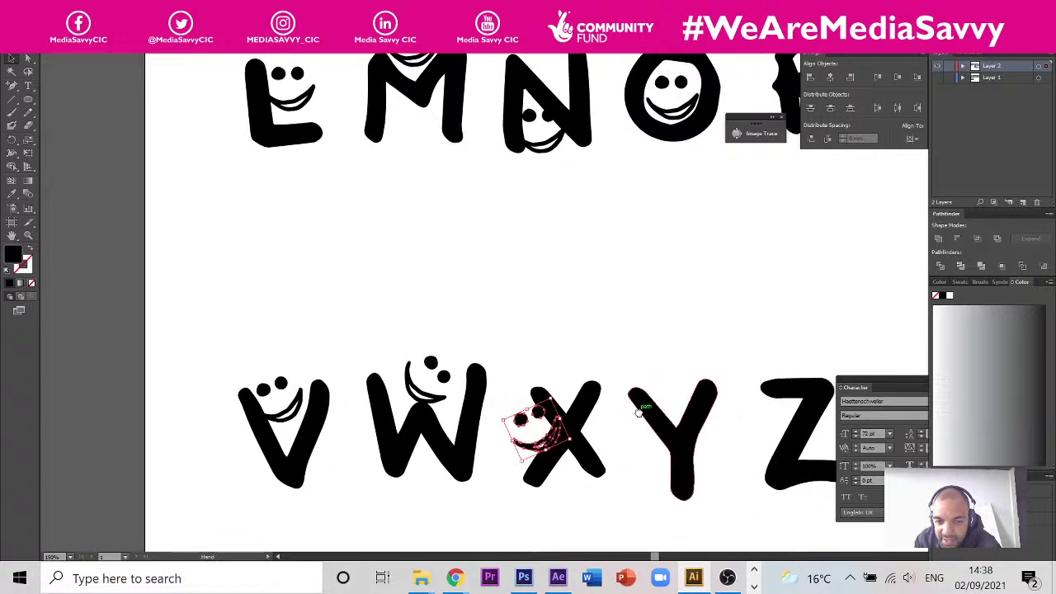
- Copy the X smiley into the fork of Y, rotate it, and place another copy on Z's left side
{"action": "left_click_drag", "start_coordinate": [530, 415], "coordinate": [661, 374]}
{"action": "scroll", "coordinate": [736, 423], "scroll_direction": "right", "scroll_amount": 5}
{"action": "scroll", "coordinate": [636, 396], "scroll_direction": "down", "scroll_amount": 1}
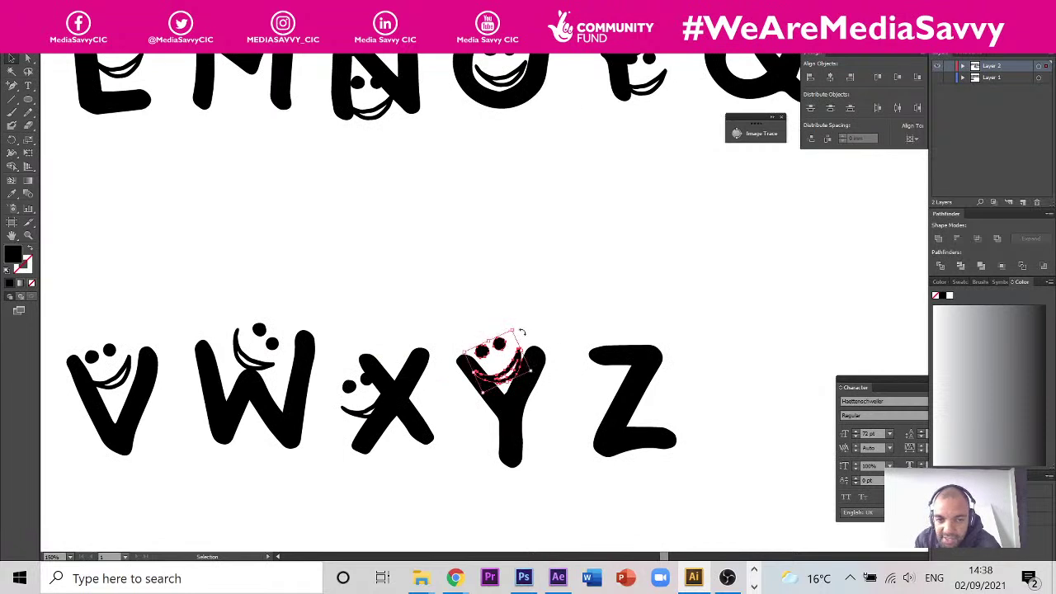
{"action": "left_click_drag", "start_coordinate": [521, 332], "coordinate": [570, 388]}
- Save the document as "Type Happy" in Adobe Illustrator format, keeping the default Illustrator options
{"action": "scroll", "coordinate": [701, 301], "scroll_direction": "down", "scroll_amount": 3}
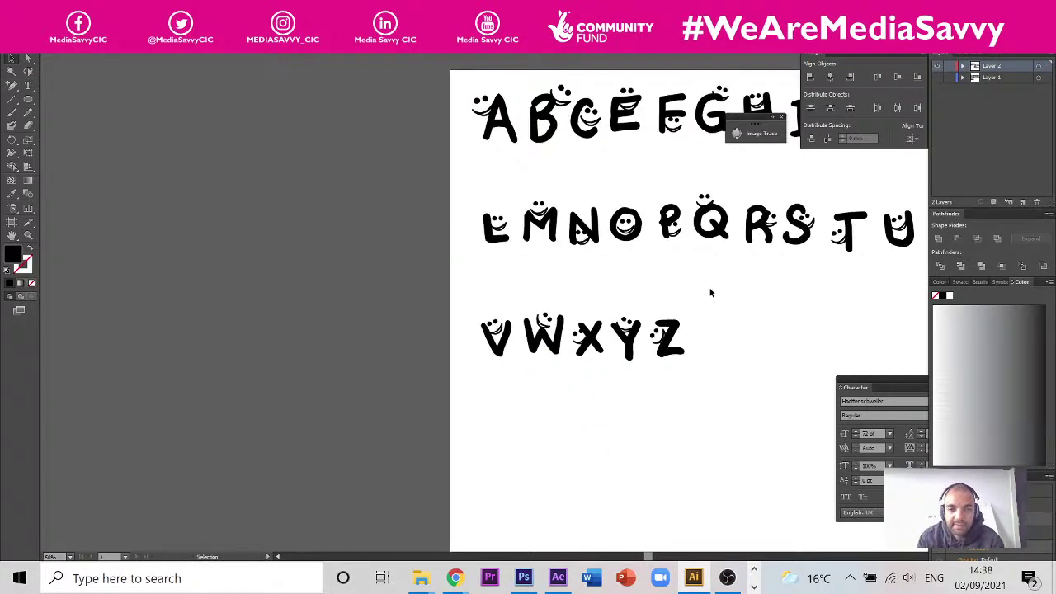
{"action": "left_click_drag", "start_coordinate": [710, 292], "coordinate": [377, 330]}
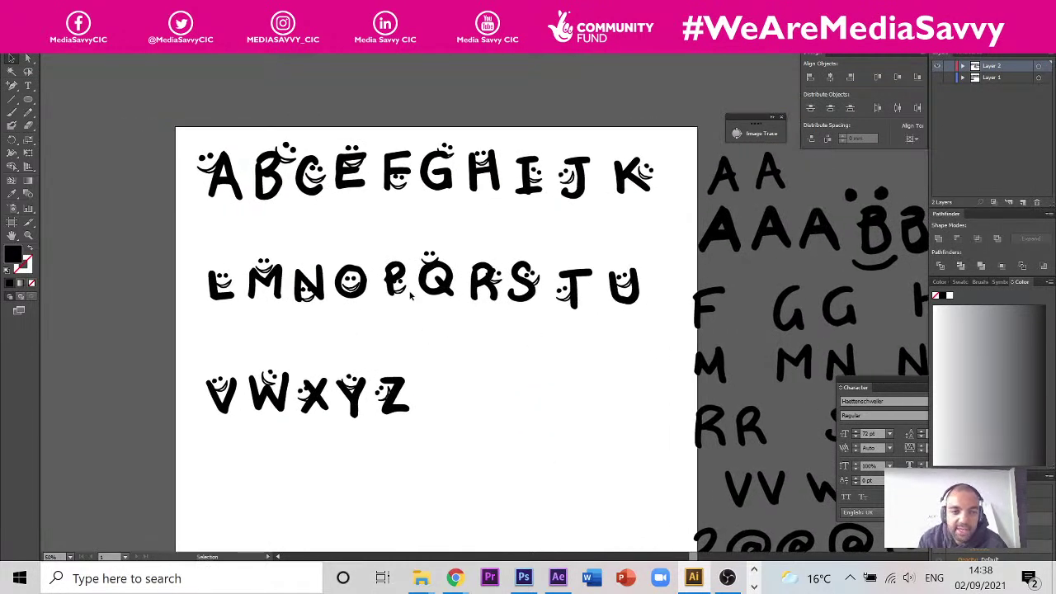
{"action": "scroll", "coordinate": [193, 236], "scroll_direction": "down", "scroll_amount": 3}
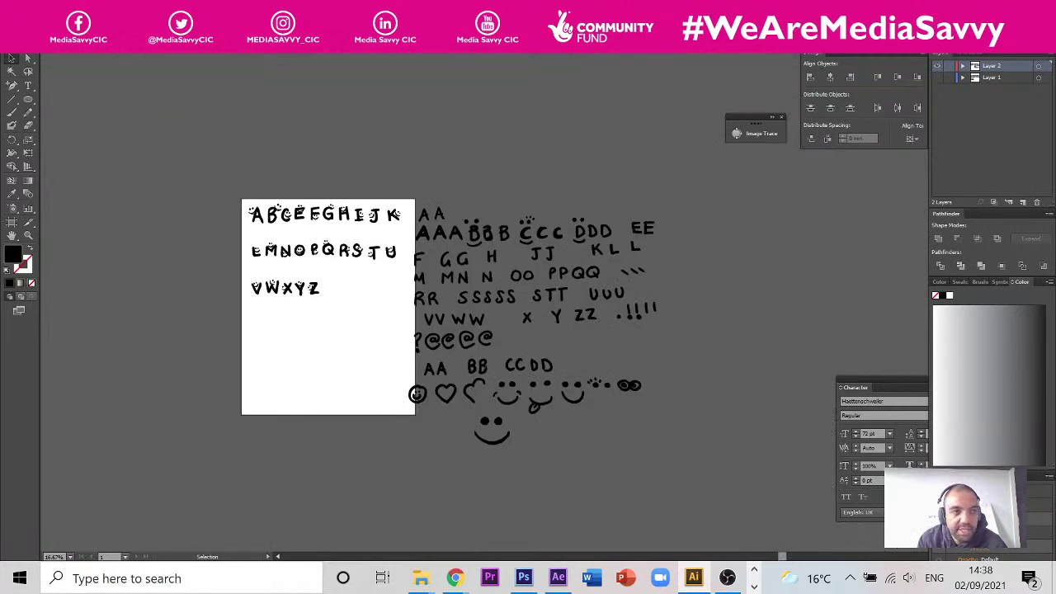
{"action": "left_click", "coordinate": [26, 43]}
{"action": "left_click", "coordinate": [77, 146]}
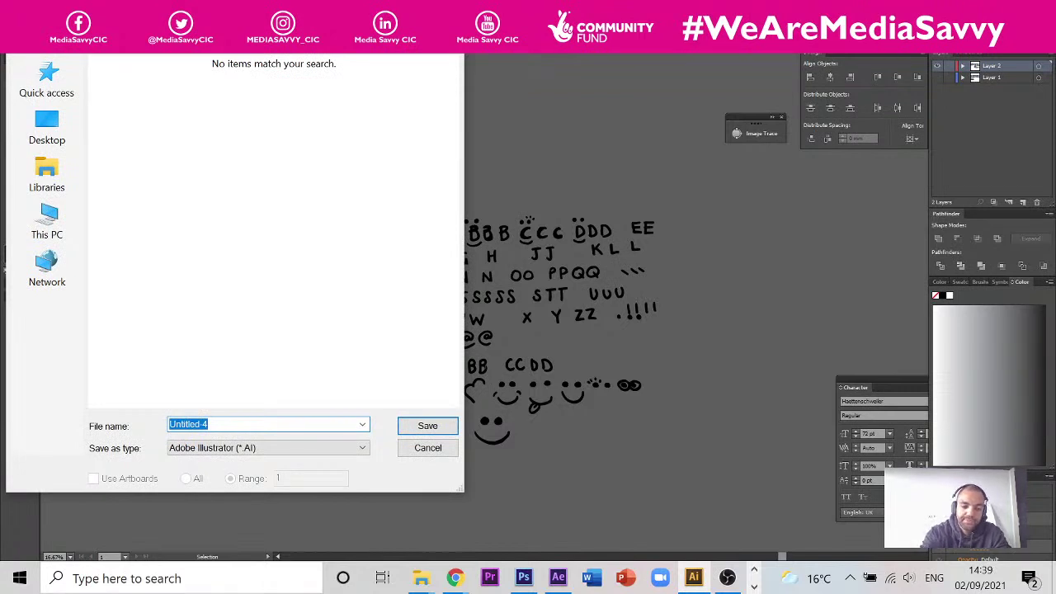
{"action": "type", "text": "Happy Type"}
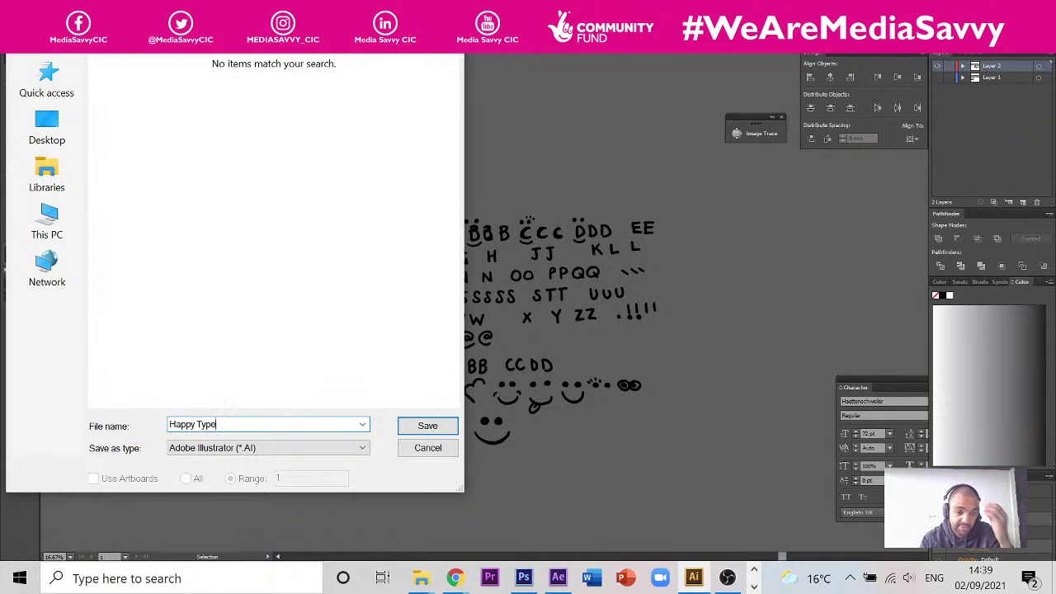
{"action": "left_click_drag", "start_coordinate": [196, 425], "coordinate": [90, 426]}
{"action": "key", "text": "BackSpace"}
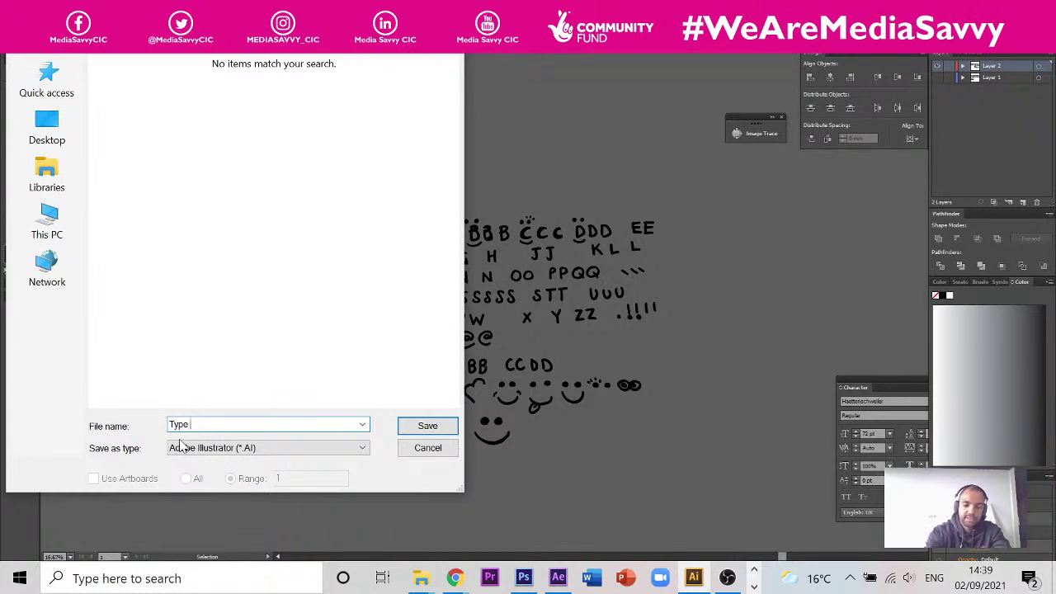
{"action": "type", "text": "Happy"}
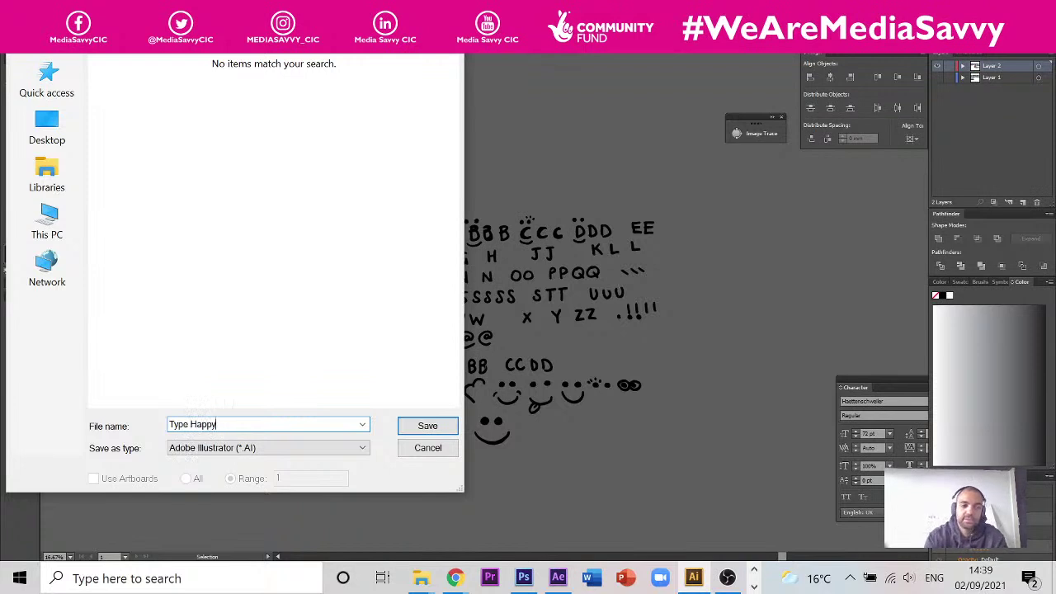
{"action": "left_click", "coordinate": [429, 429]}
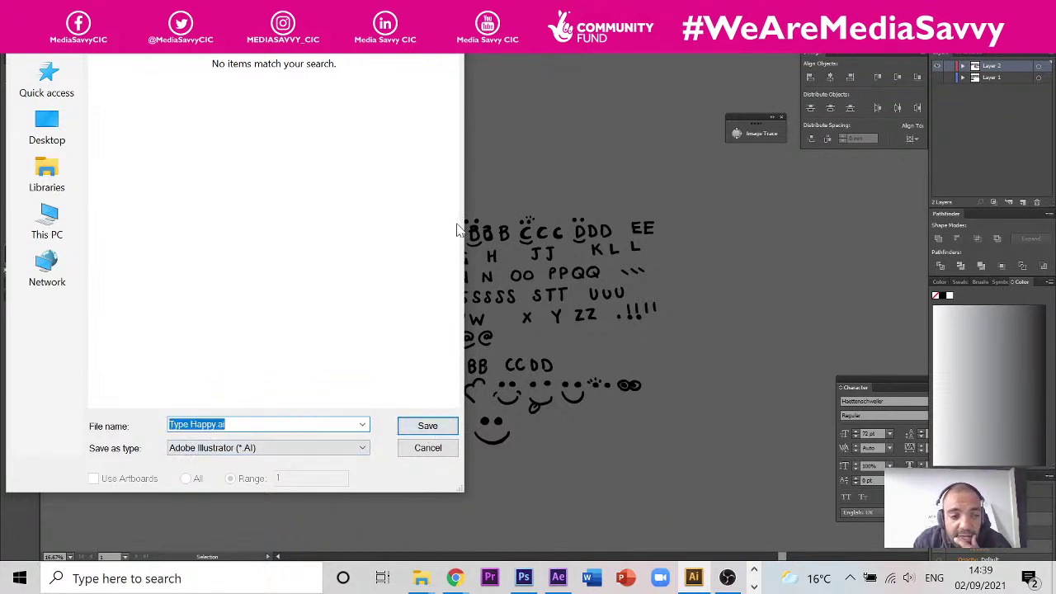
{"action": "left_click", "coordinate": [425, 430]}
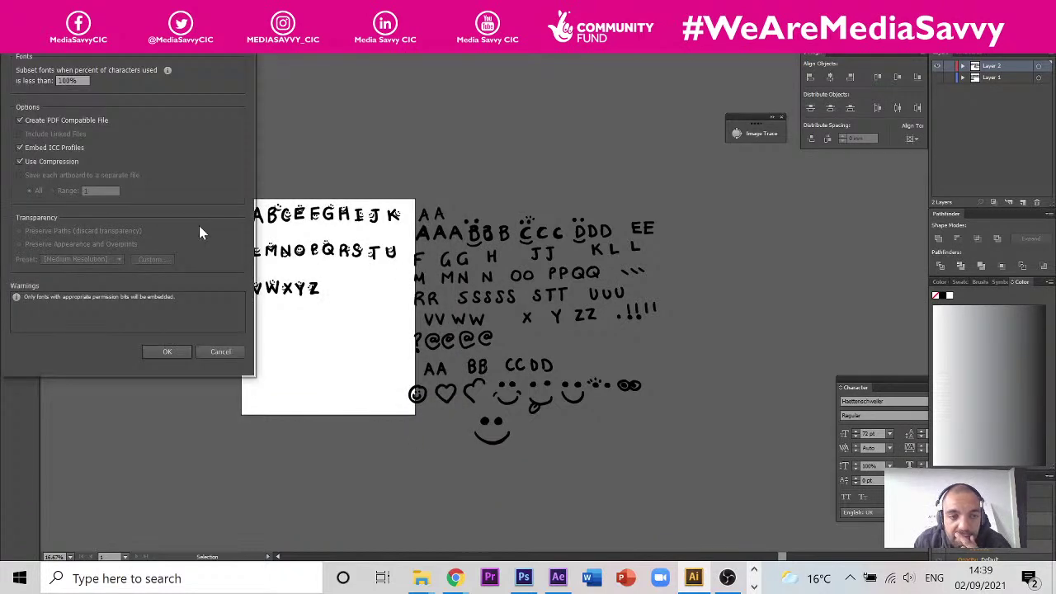
{"action": "left_click", "coordinate": [165, 352]}
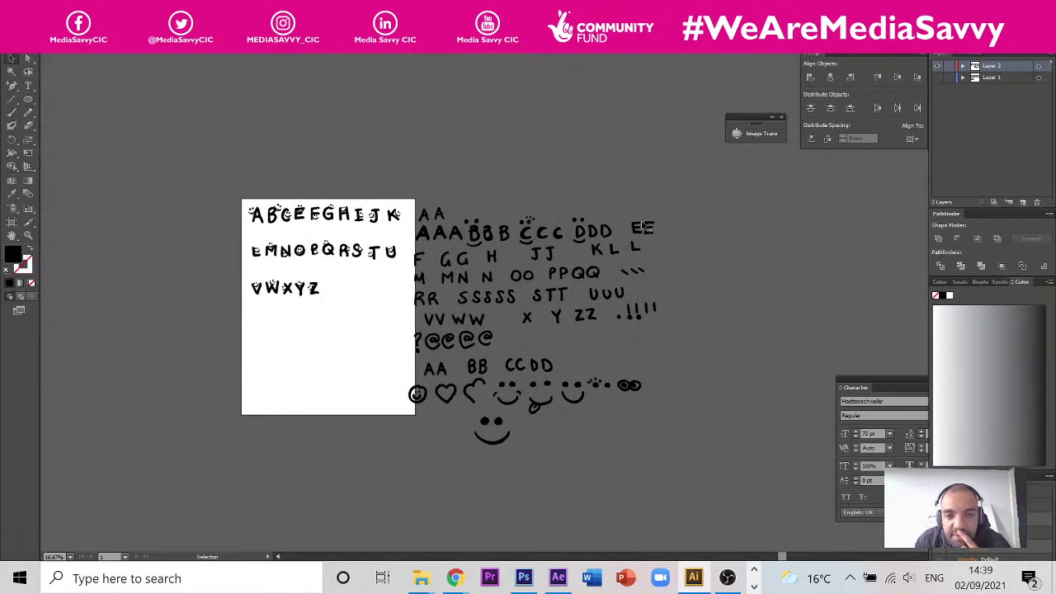
- Move the spare letters and smileys beside the artboard from Layer 2 to Layer 1
{"action": "left_click", "coordinate": [496, 409]}
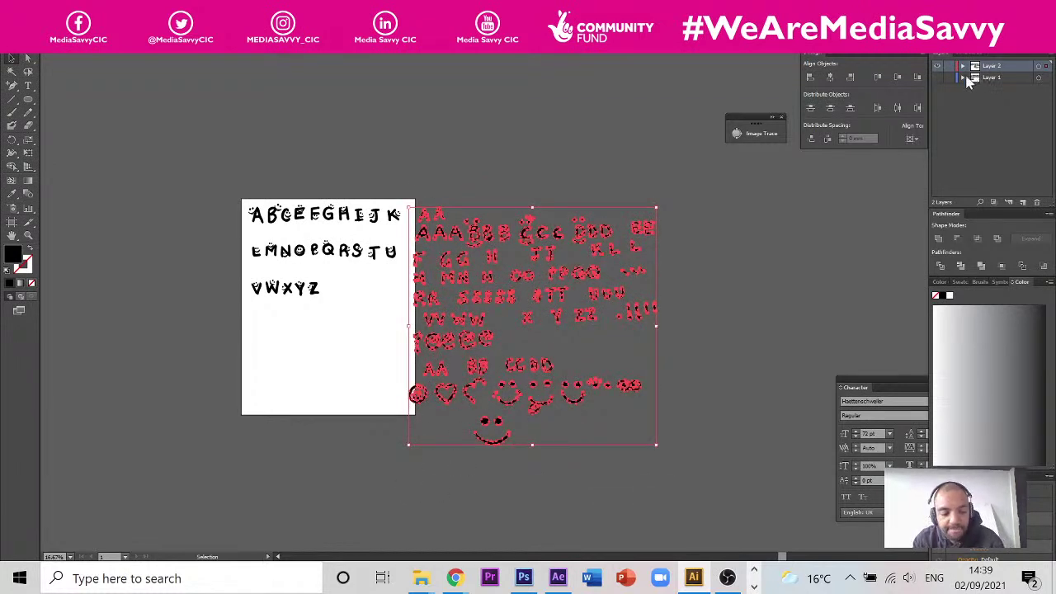
{"action": "key", "text": "Delete"}
{"action": "left_click", "coordinate": [1009, 80]}
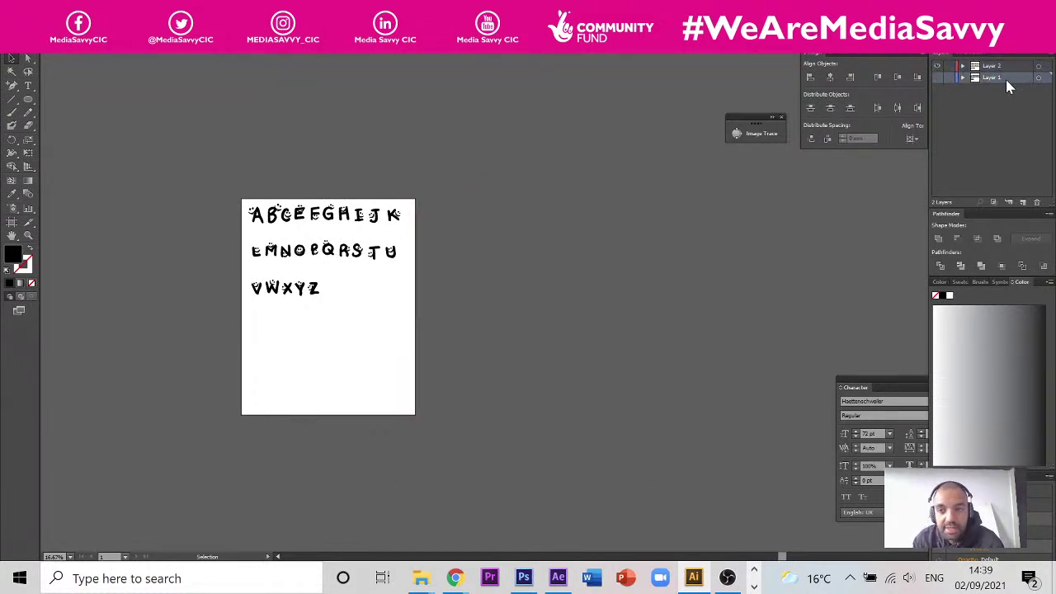
{"action": "key", "text": "ctrl+v"}
{"action": "left_click", "coordinate": [597, 302]}
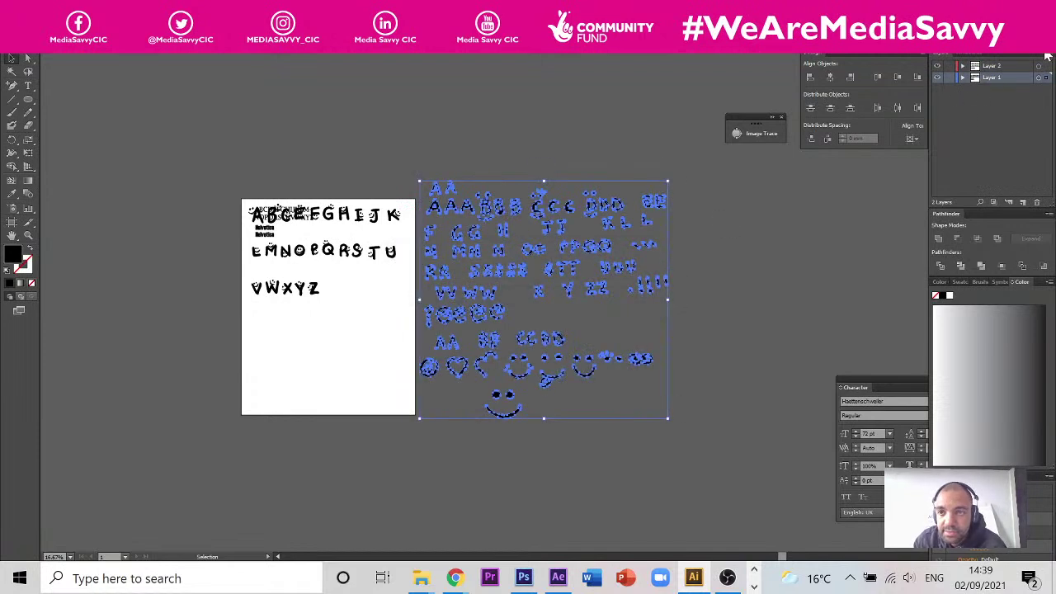
- Hide Layer 1, showing it again briefly to check its contents
{"action": "left_click", "coordinate": [936, 77]}
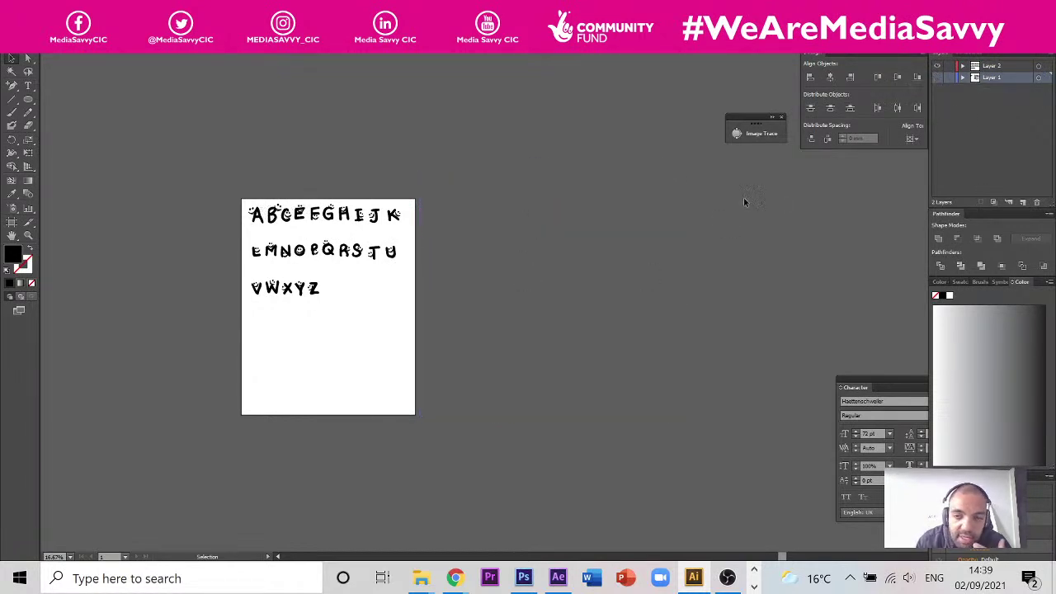
{"action": "left_click", "coordinate": [937, 76]}
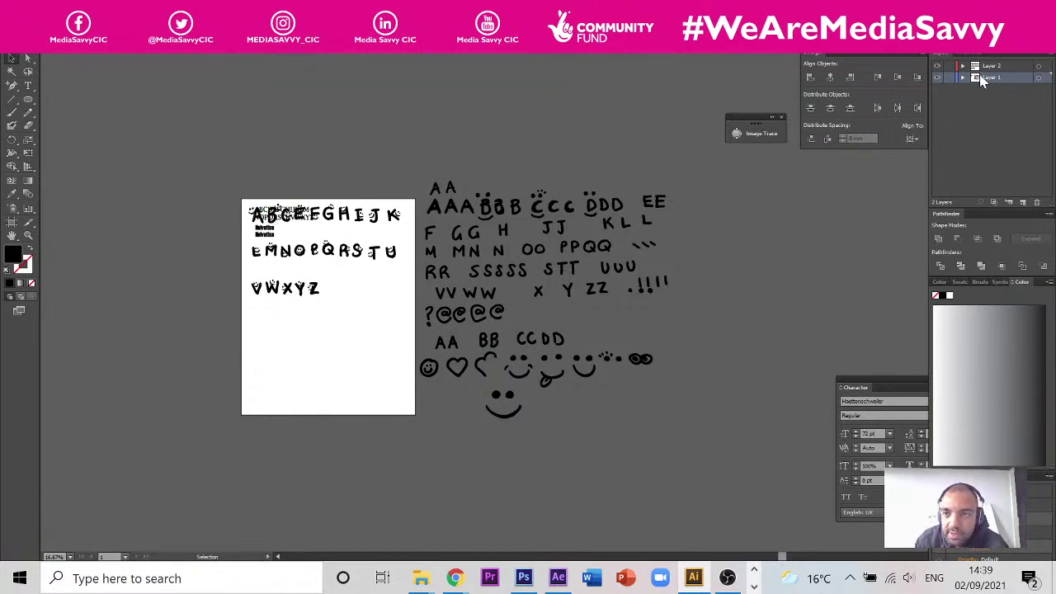
{"action": "left_click", "coordinate": [937, 76]}
{"action": "scroll", "coordinate": [295, 221], "scroll_direction": "up", "scroll_amount": 2}
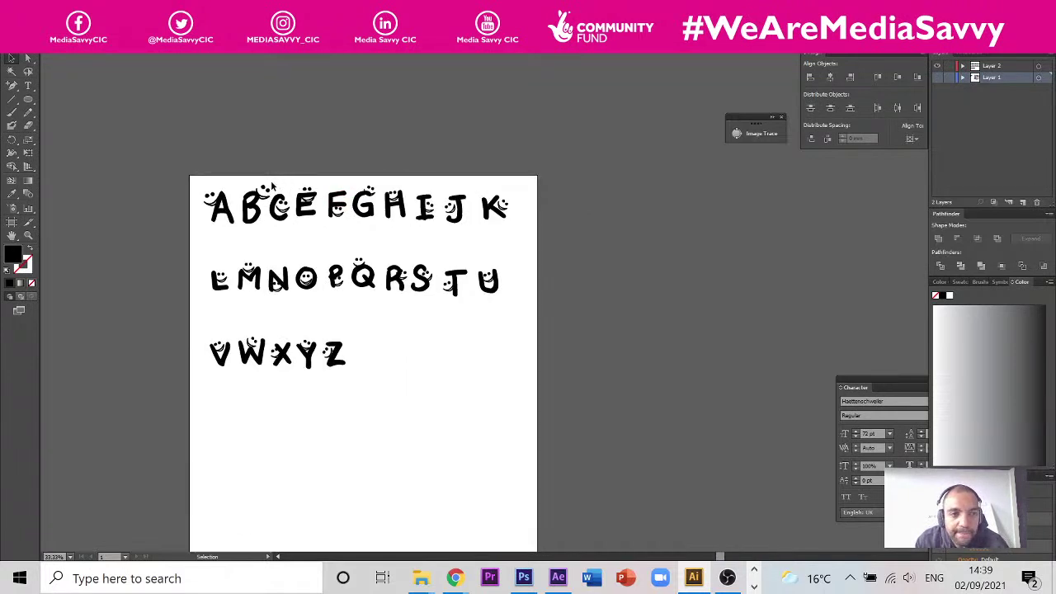
{"action": "key", "text": "alt+f"}
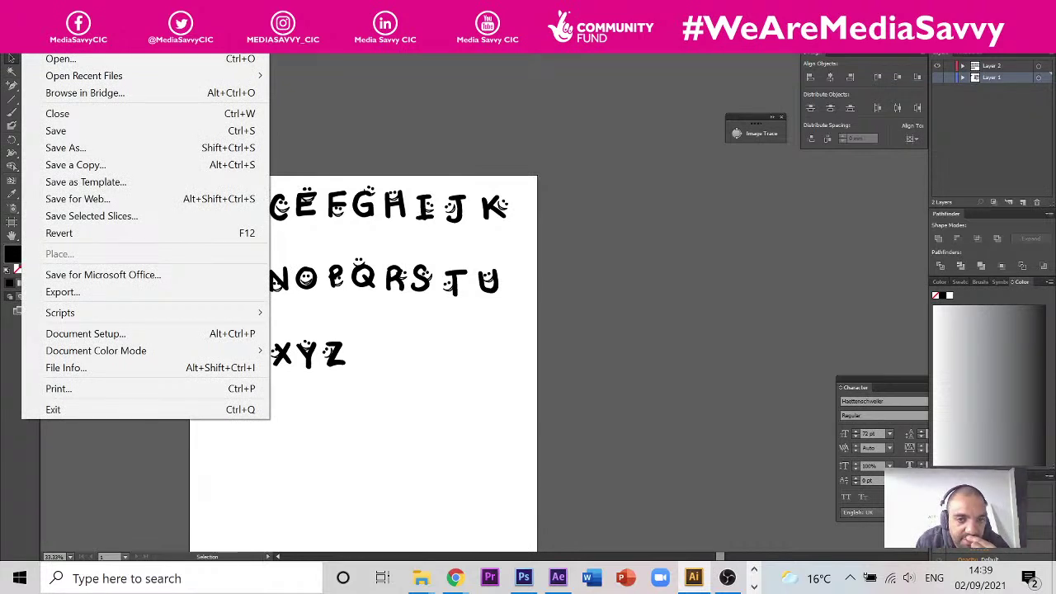
{"action": "left_click", "coordinate": [678, 577]}
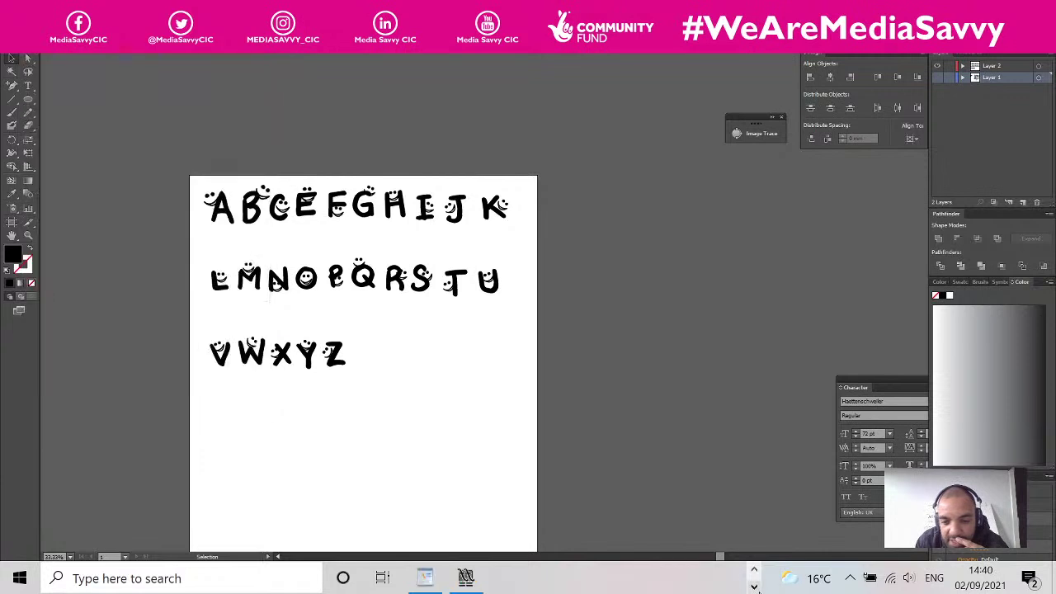
{"action": "left_click", "coordinate": [481, 576]}
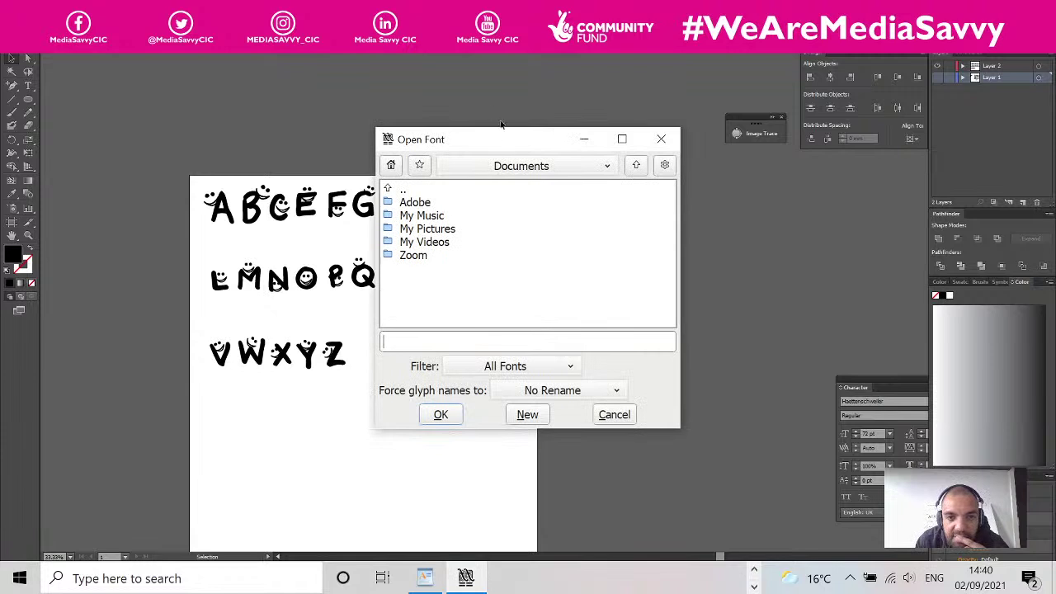
{"action": "left_click", "coordinate": [646, 167]}
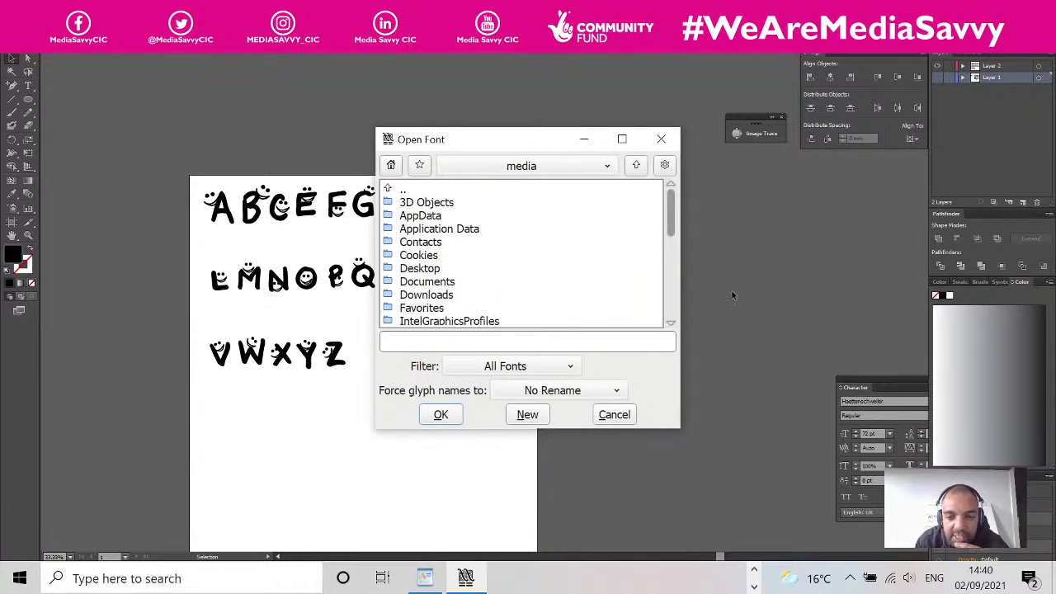
{"action": "left_click", "coordinate": [612, 419]}
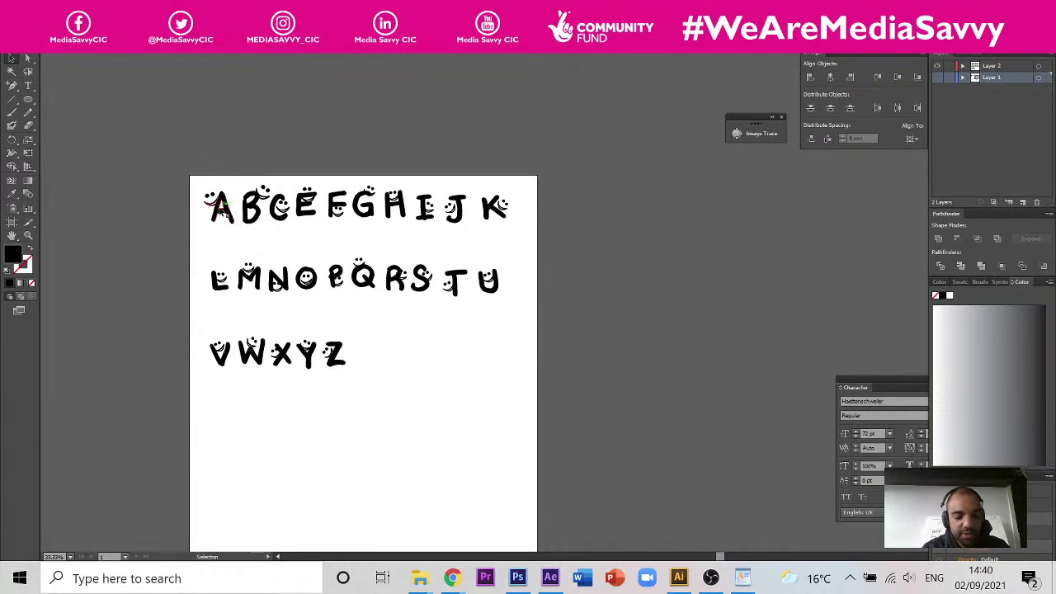
{"action": "scroll", "coordinate": [202, 202], "scroll_direction": "up", "scroll_amount": 1}
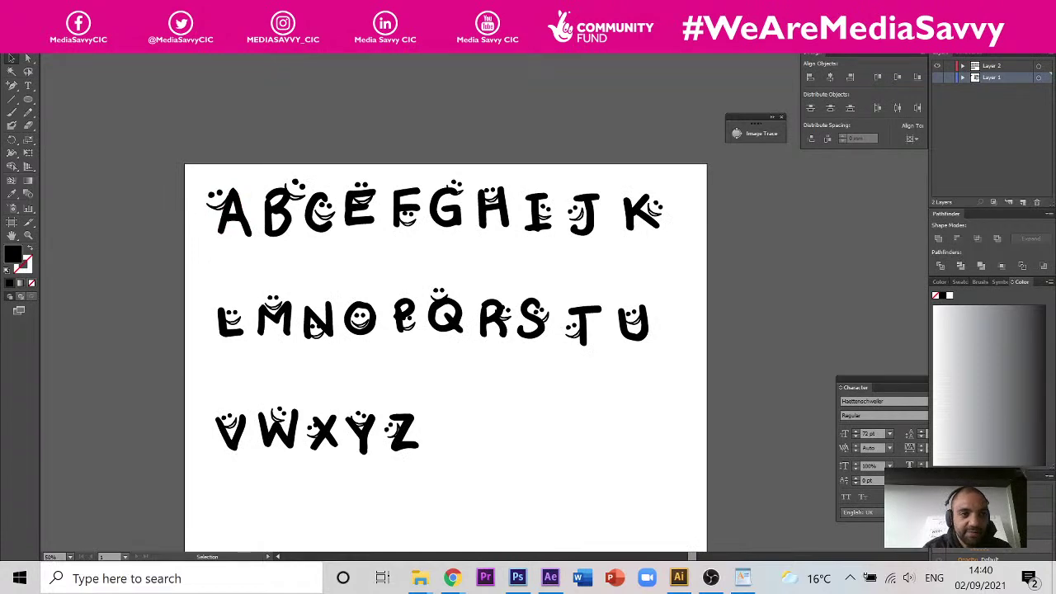
{"action": "left_click", "coordinate": [35, 44]}
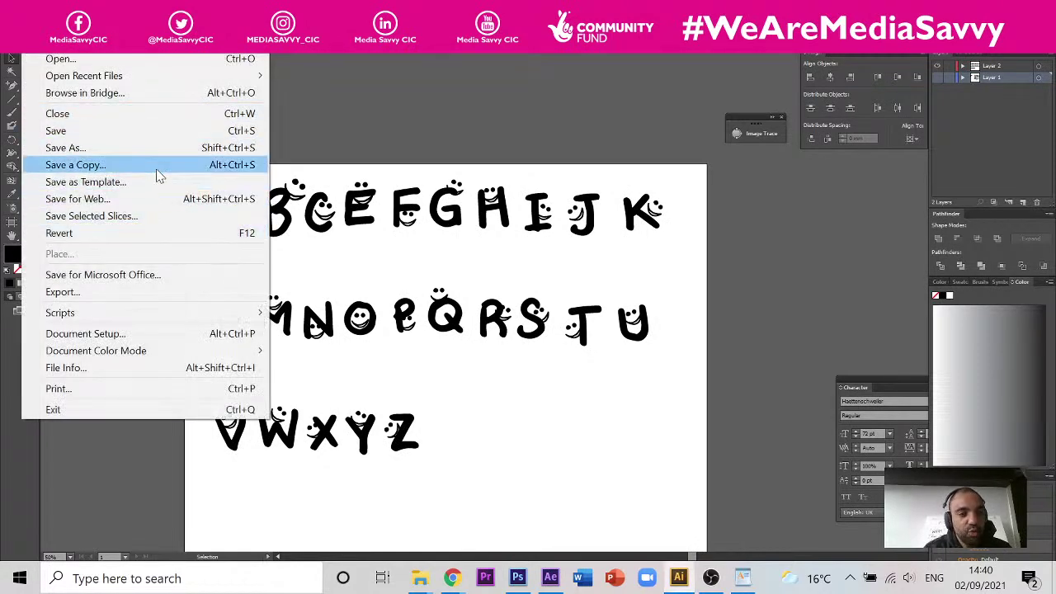
{"action": "left_click", "coordinate": [658, 167]}
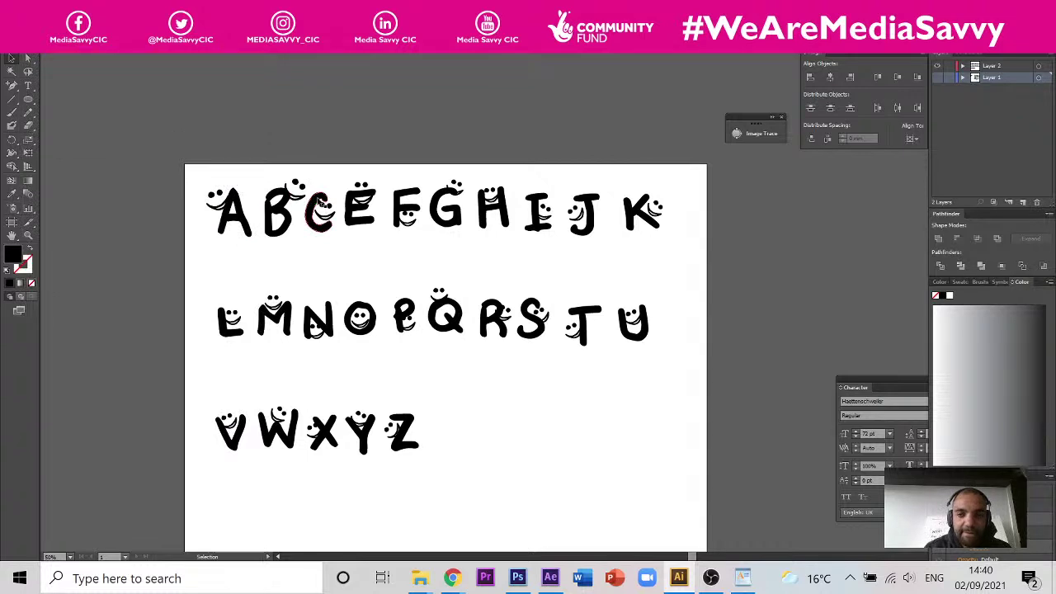
- Add a small artboard above the alphabet's artboard and shrink it to roughly the size of a single letter
{"action": "scroll", "coordinate": [320, 200], "scroll_direction": "down", "scroll_amount": 1}
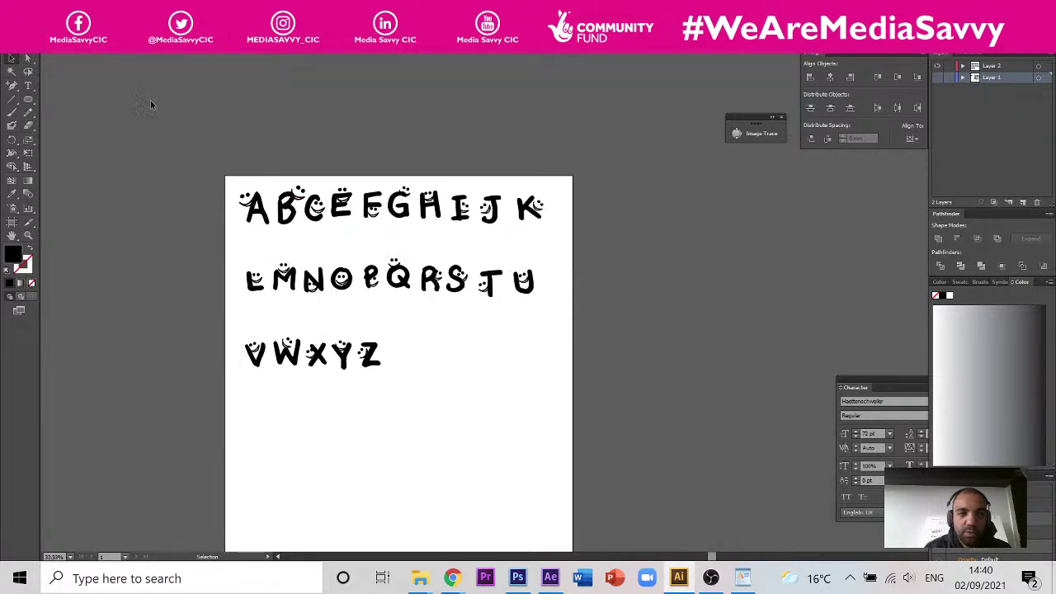
{"action": "left_click", "coordinate": [11, 223]}
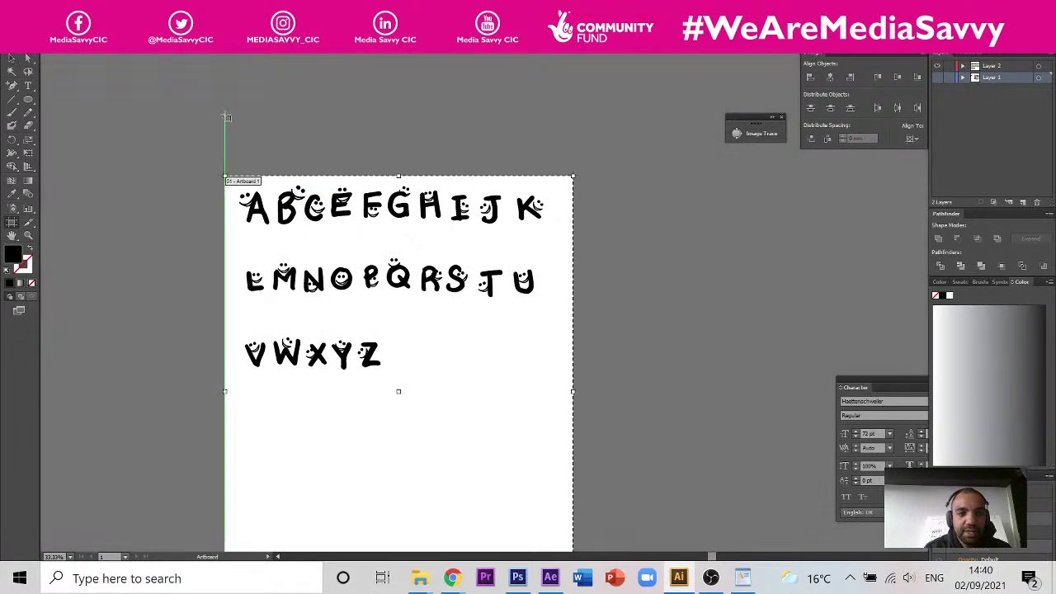
{"action": "left_click_drag", "start_coordinate": [229, 71], "coordinate": [292, 121]}
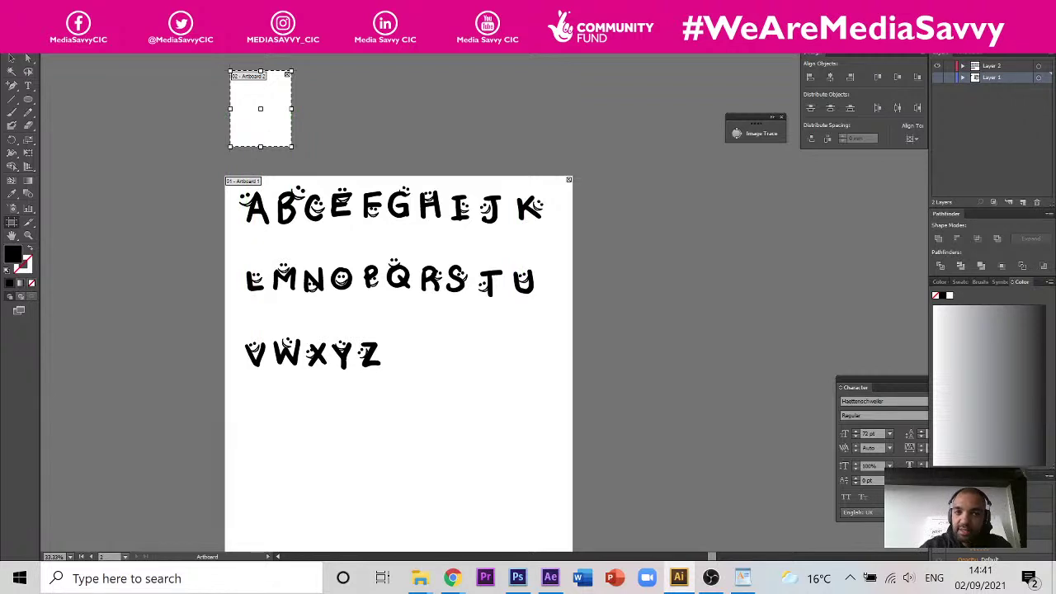
{"action": "key", "text": "Return"}
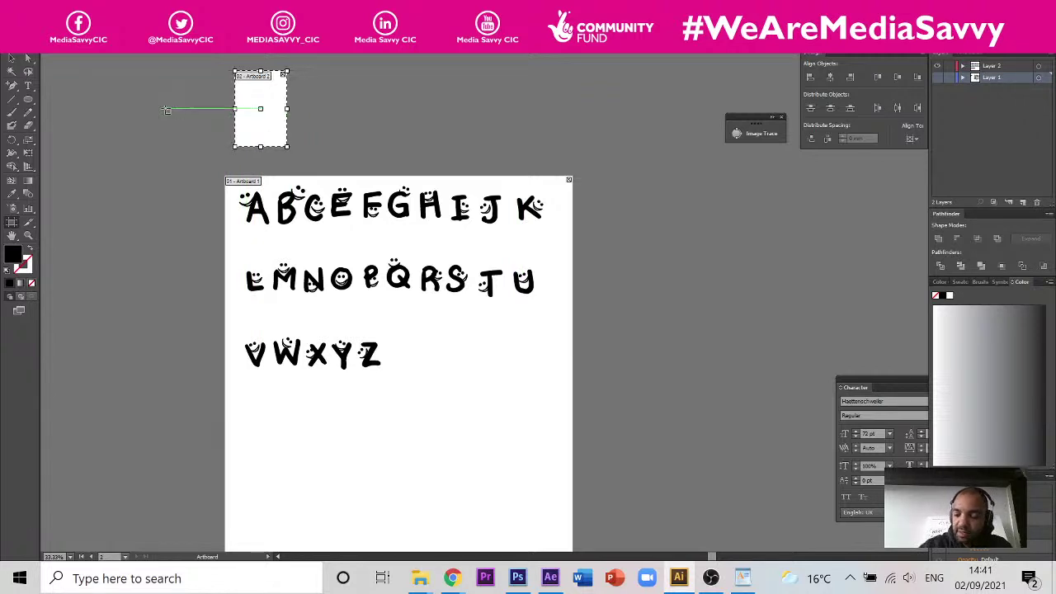
{"action": "key", "text": "Return"}
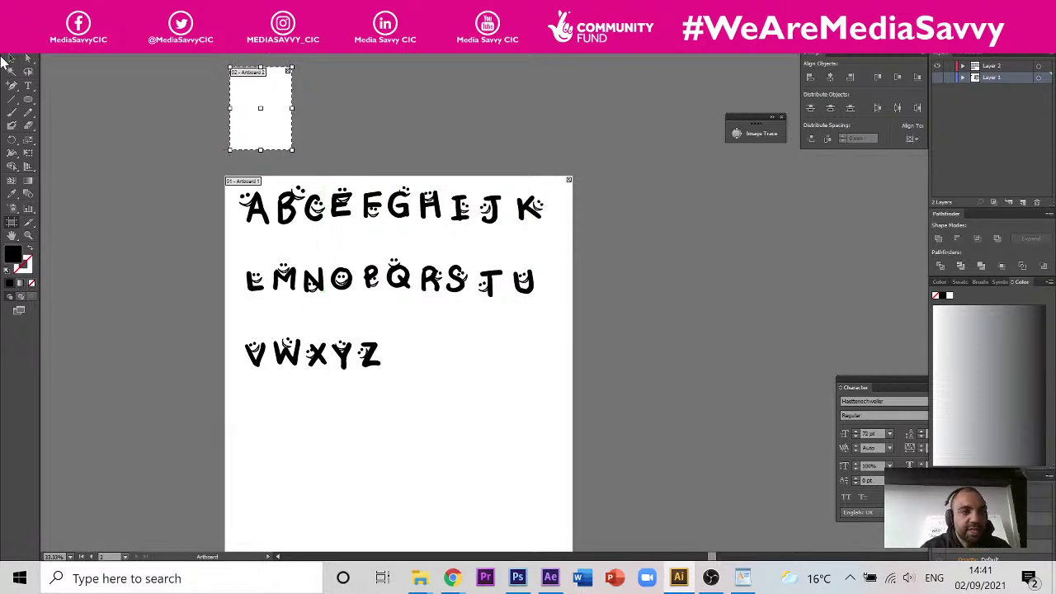
{"action": "left_click", "coordinate": [11, 58]}
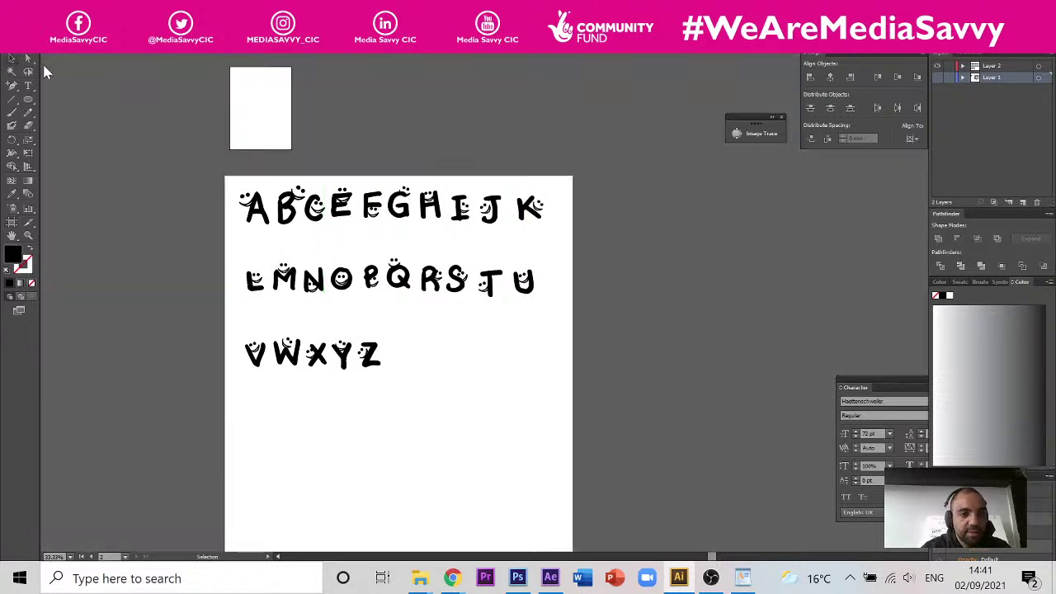
{"action": "left_click", "coordinate": [11, 221]}
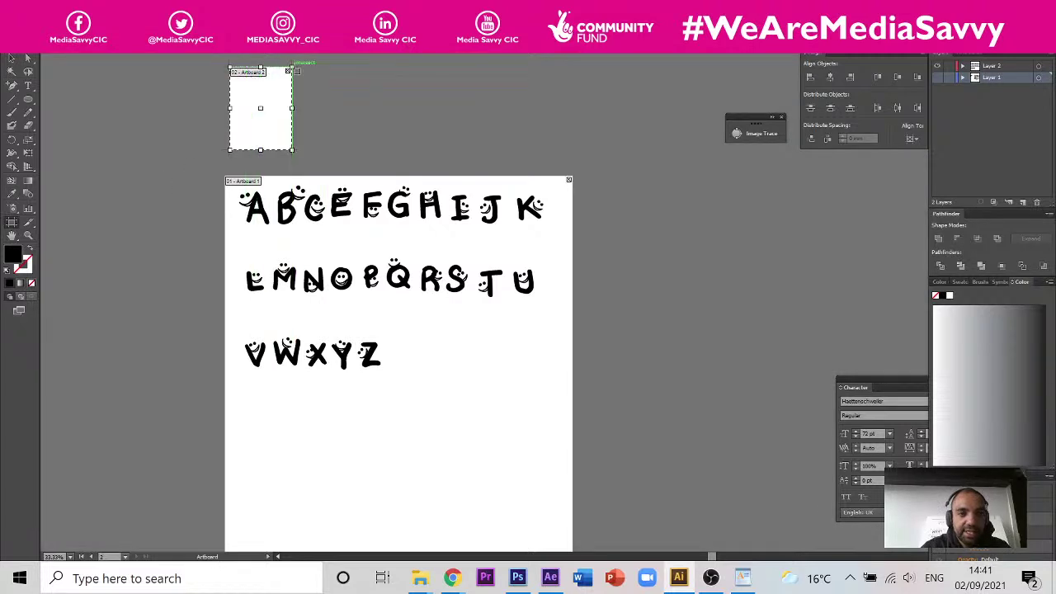
{"action": "left_click_drag", "start_coordinate": [288, 70], "coordinate": [262, 106]}
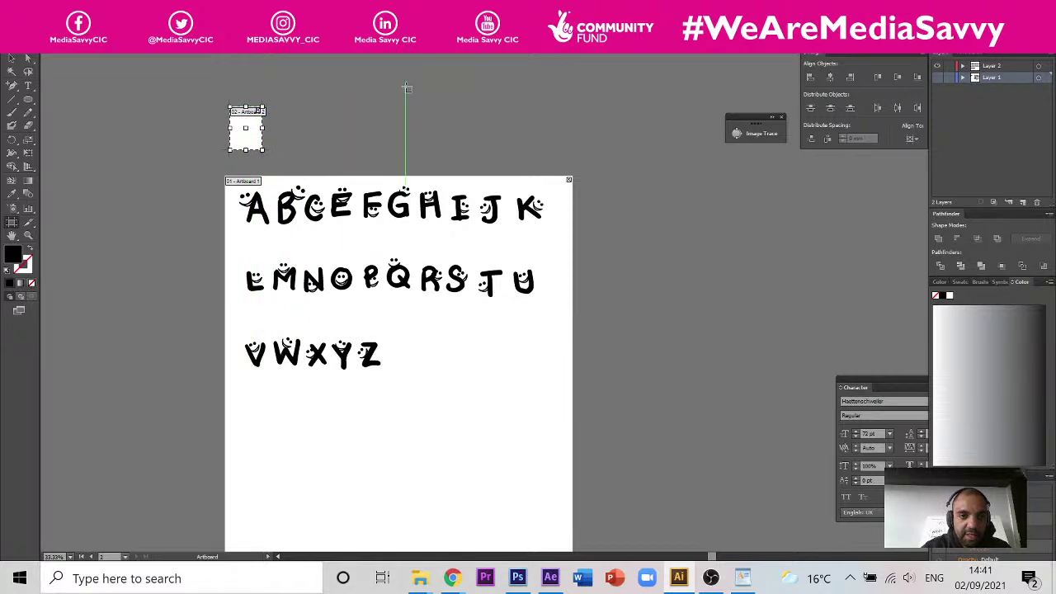
- Try moving the original smiley A onto the small artboard and scaling it down to fit inside
{"action": "key", "text": "v"}
{"action": "left_click_drag", "start_coordinate": [233, 191], "coordinate": [242, 123]}
{"action": "key", "text": "a"}
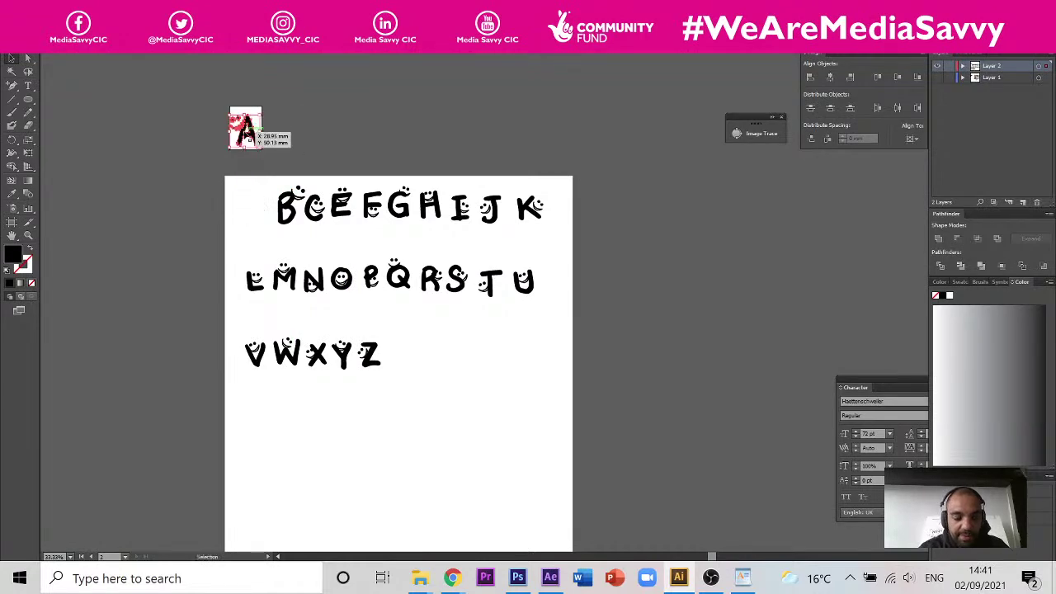
{"action": "key", "text": "super"}
{"action": "key", "text": "Escape"}
{"action": "scroll", "coordinate": [241, 120], "scroll_direction": "up", "scroll_amount": 1}
{"action": "scroll", "coordinate": [241, 119], "scroll_direction": "up", "scroll_amount": 1}
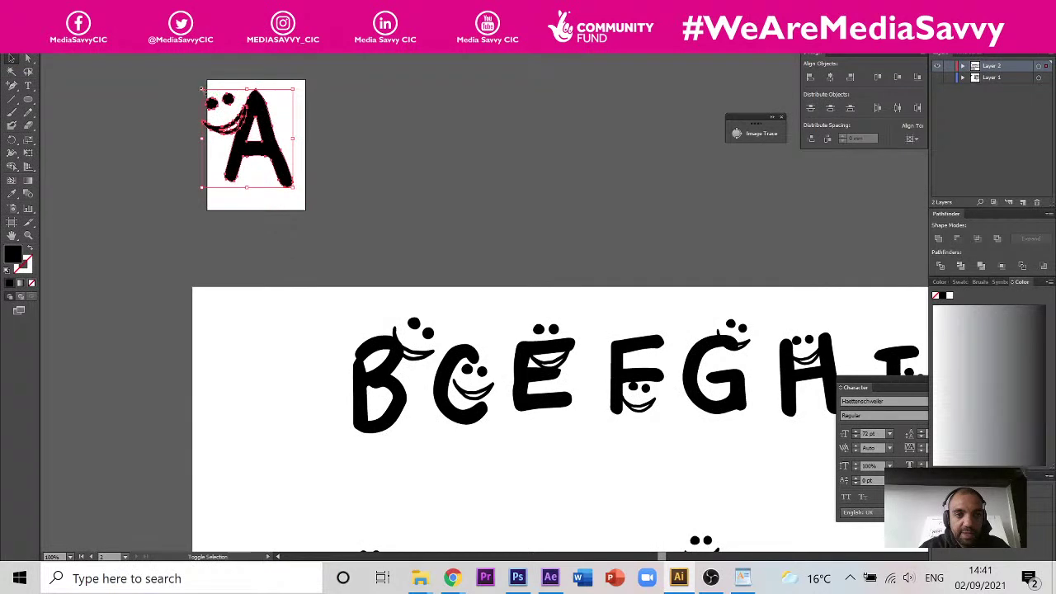
{"action": "left_click_drag", "start_coordinate": [201, 88], "coordinate": [210, 100]}
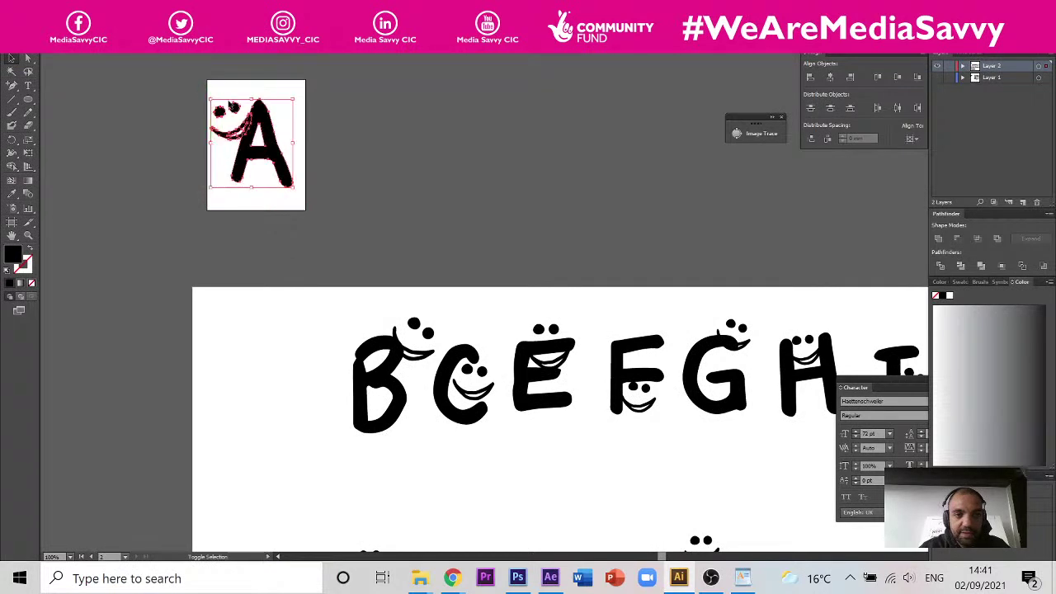
{"action": "left_click", "coordinate": [382, 155]}
{"action": "key", "text": "ctrl+z"}
{"action": "key", "text": "ctrl+z"}
{"action": "key", "text": "ctrl+z"}
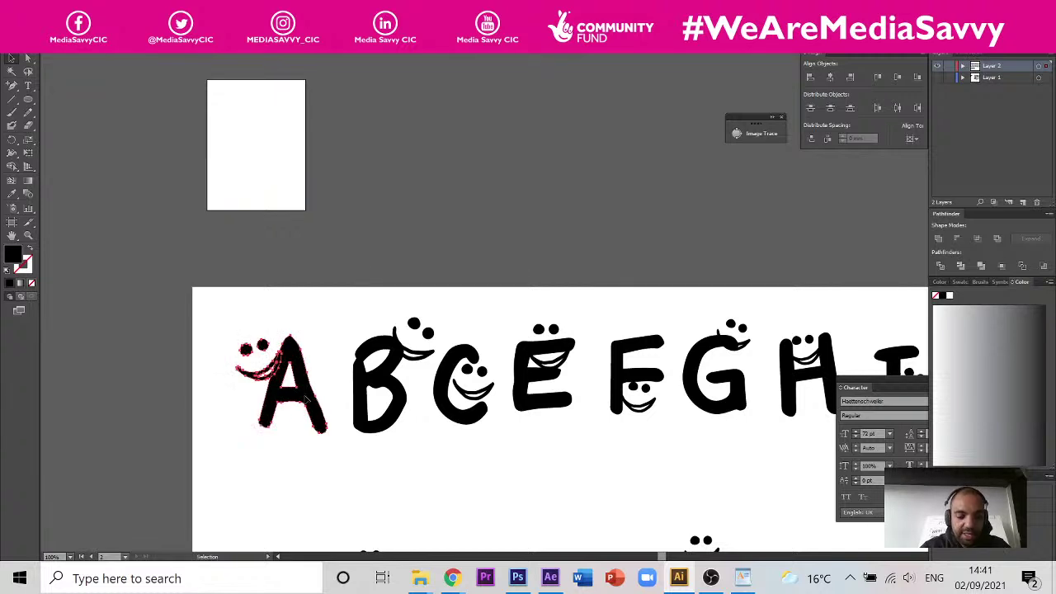
- Copy the smiley A onto the small artboard, and duplicate that artboard with its artwork beside it
{"action": "left_click_drag", "start_coordinate": [307, 399], "coordinate": [422, 174]}
{"action": "left_click", "coordinate": [11, 223]}
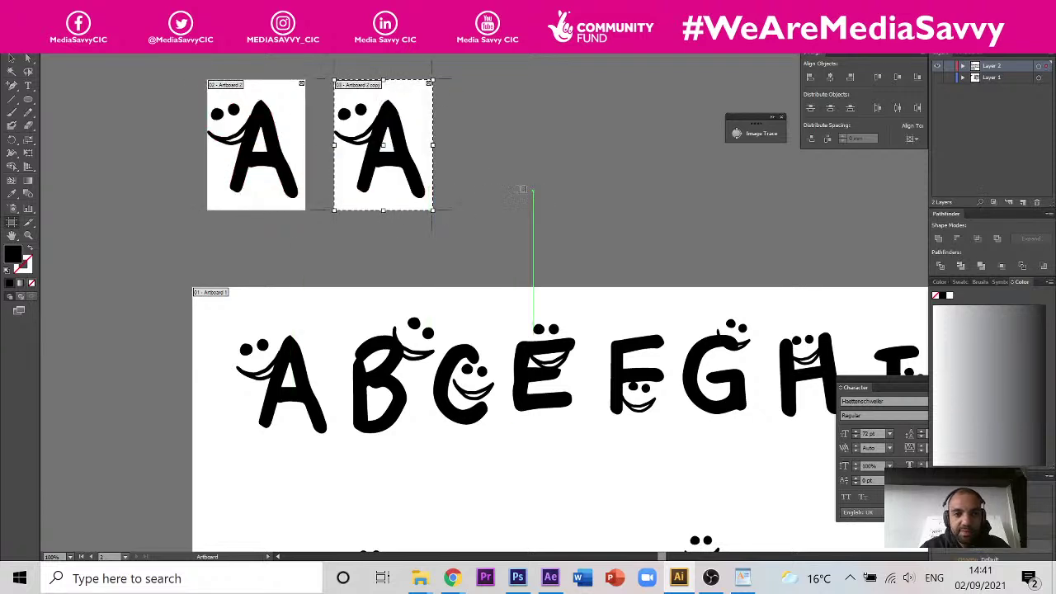
{"action": "key", "text": "Escape"}
{"action": "left_click_drag", "start_coordinate": [445, 56], "coordinate": [424, 99]}
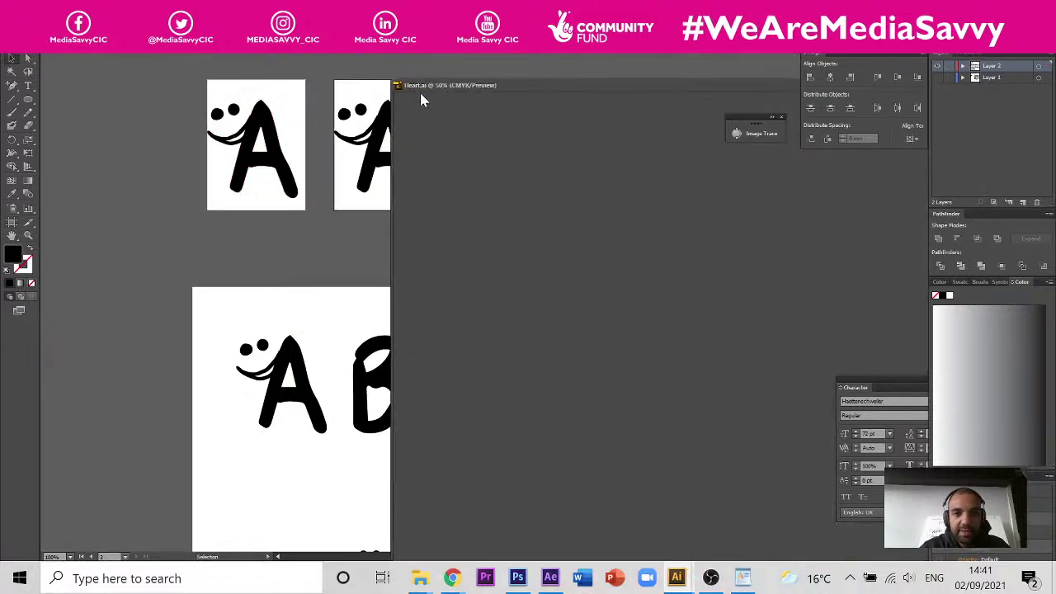
{"action": "left_click_drag", "start_coordinate": [492, 94], "coordinate": [573, 58]}
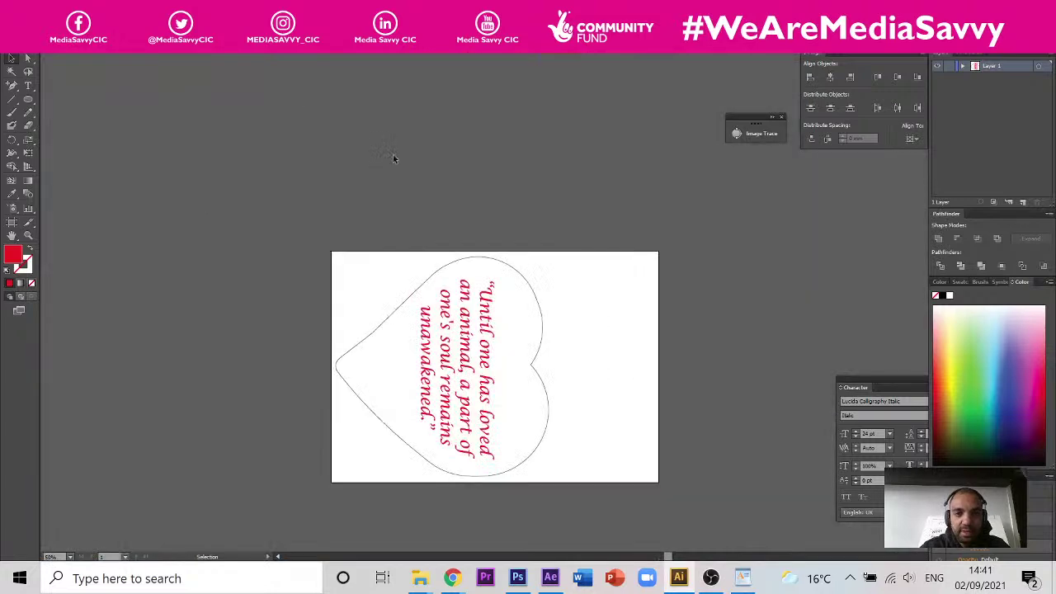
{"action": "left_click", "coordinate": [314, 54]}
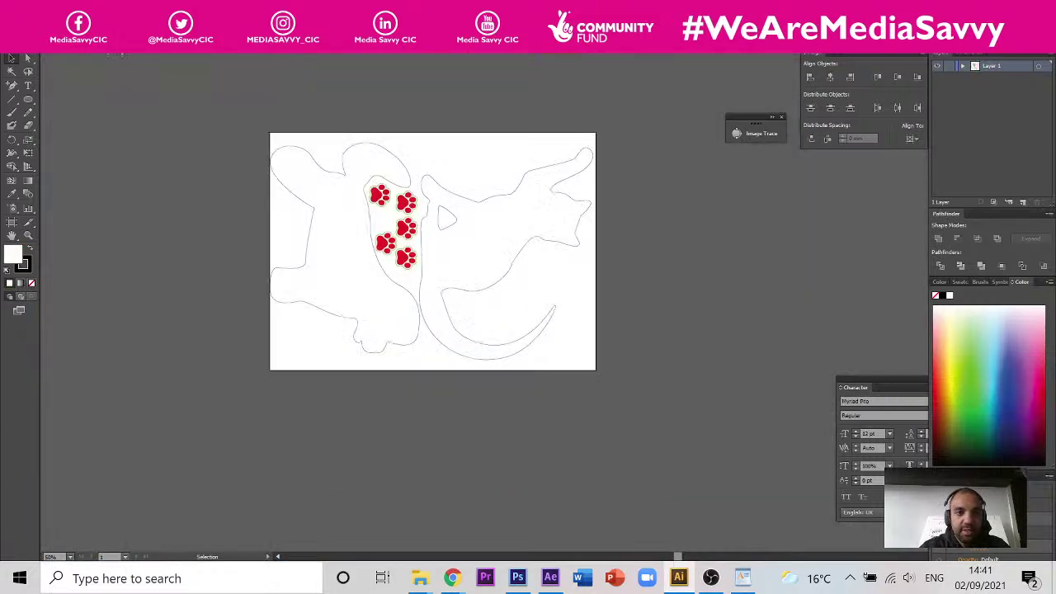
{"action": "left_click", "coordinate": [395, 55]}
{"action": "left_click", "coordinate": [485, 54]}
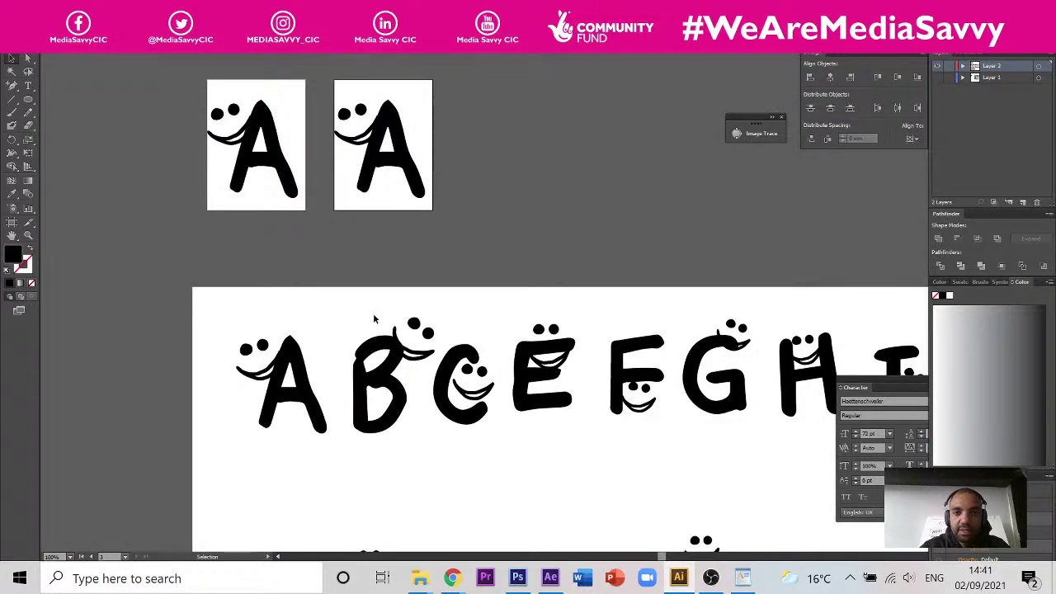
- Replace the duplicated A on the second small artboard with a copy of the B and its smiley
{"action": "left_click_drag", "start_coordinate": [443, 102], "coordinate": [347, 213]}
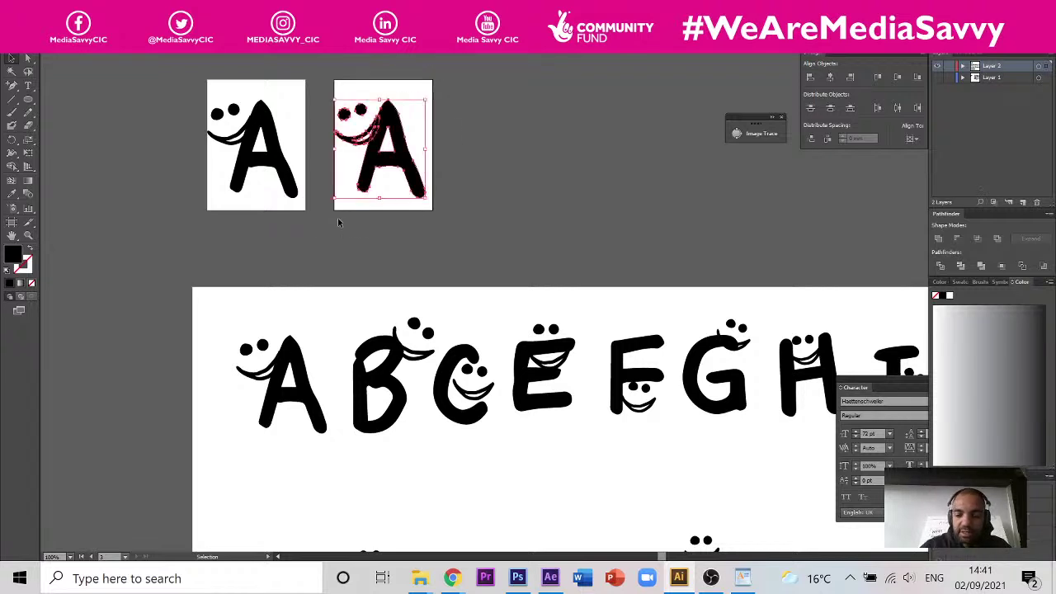
{"action": "key", "text": "Delete"}
{"action": "left_click", "coordinate": [384, 363]}
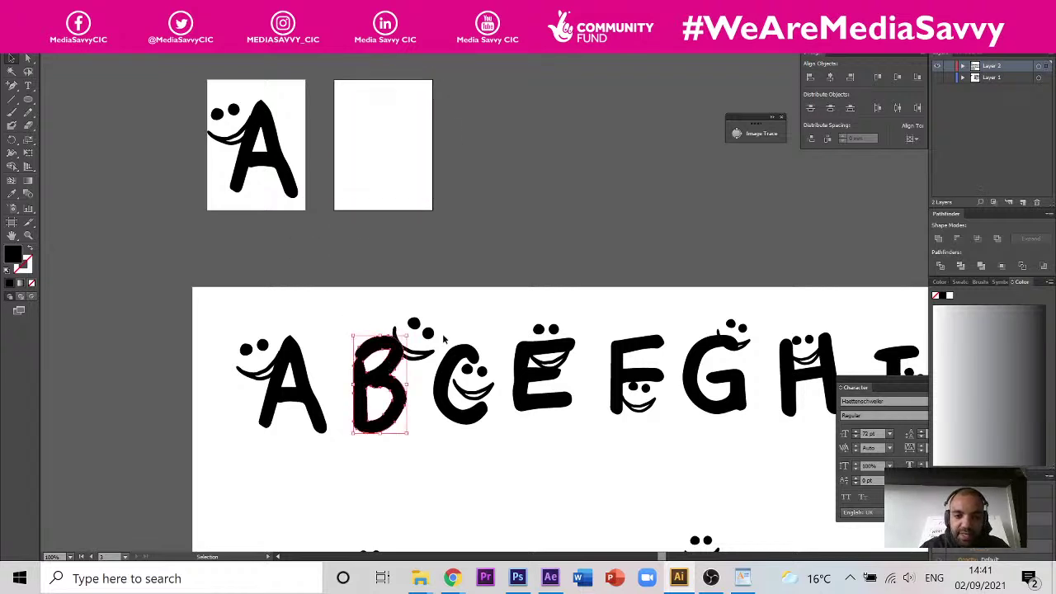
{"action": "left_click", "coordinate": [415, 332]}
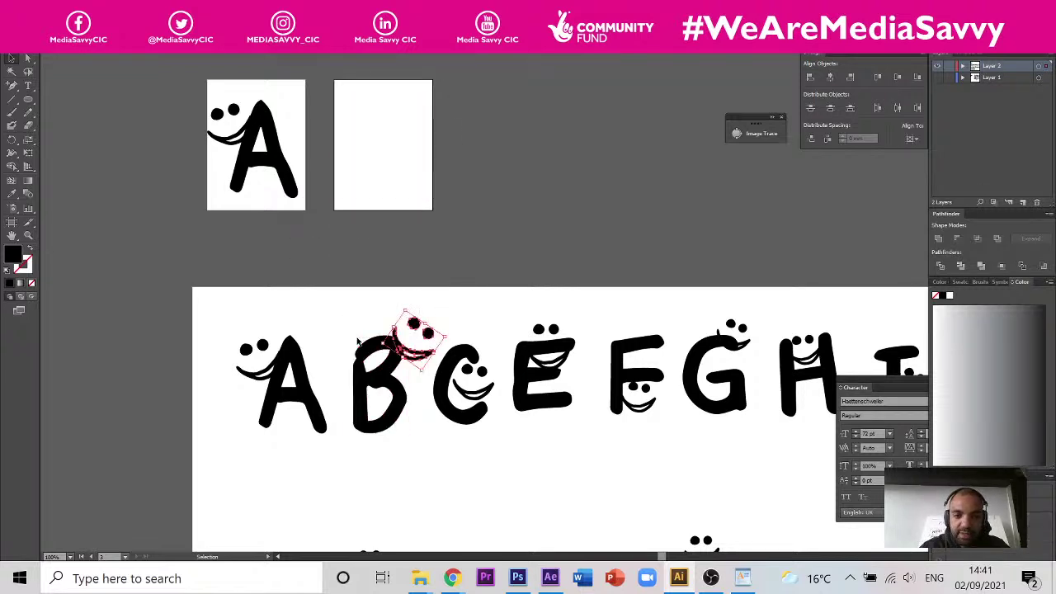
{"action": "left_click", "coordinate": [382, 378], "text": "shift"}
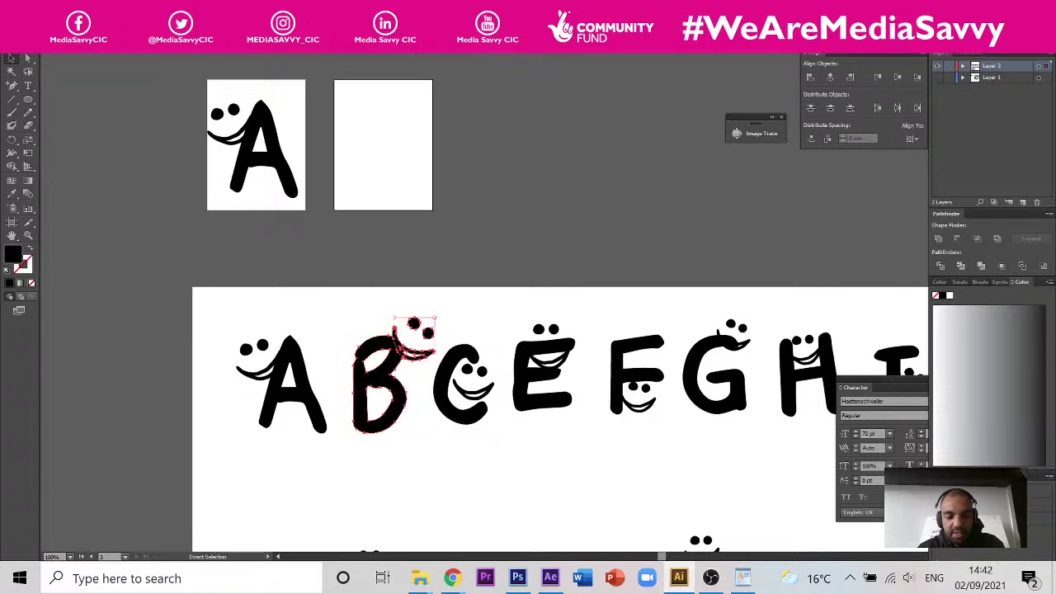
{"action": "key", "text": "v"}
{"action": "left_click_drag", "start_coordinate": [398, 400], "coordinate": [391, 171]}
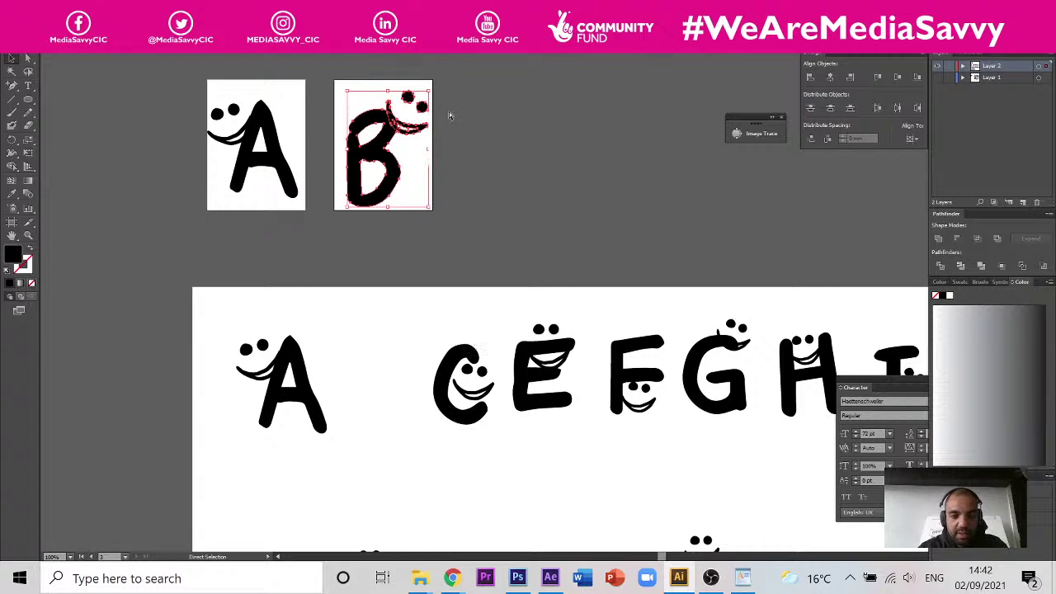
{"action": "key", "text": "ctrl+z"}
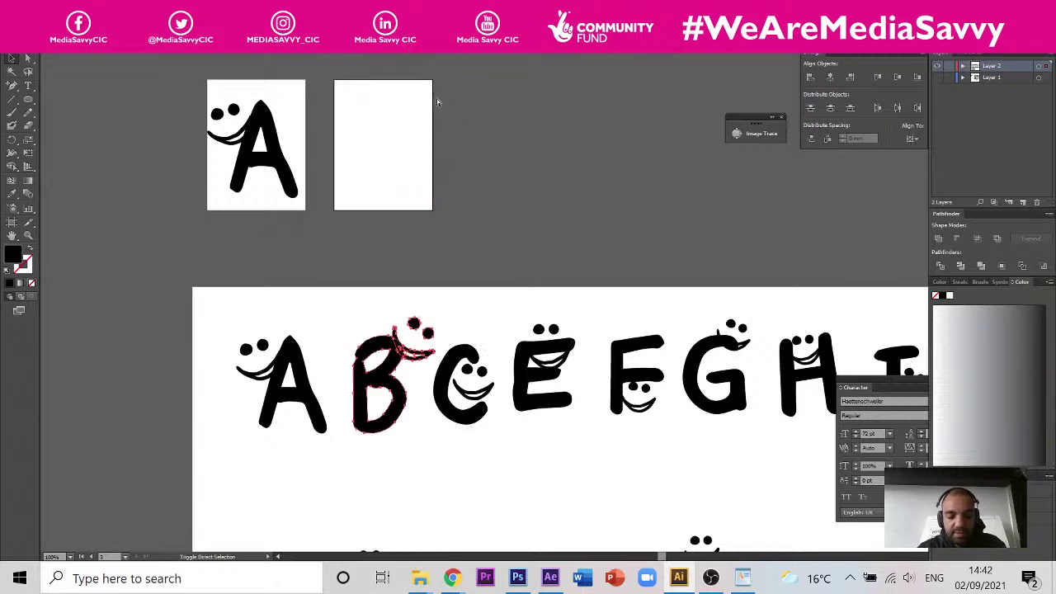
{"action": "key", "text": "ctrl+shift+z"}
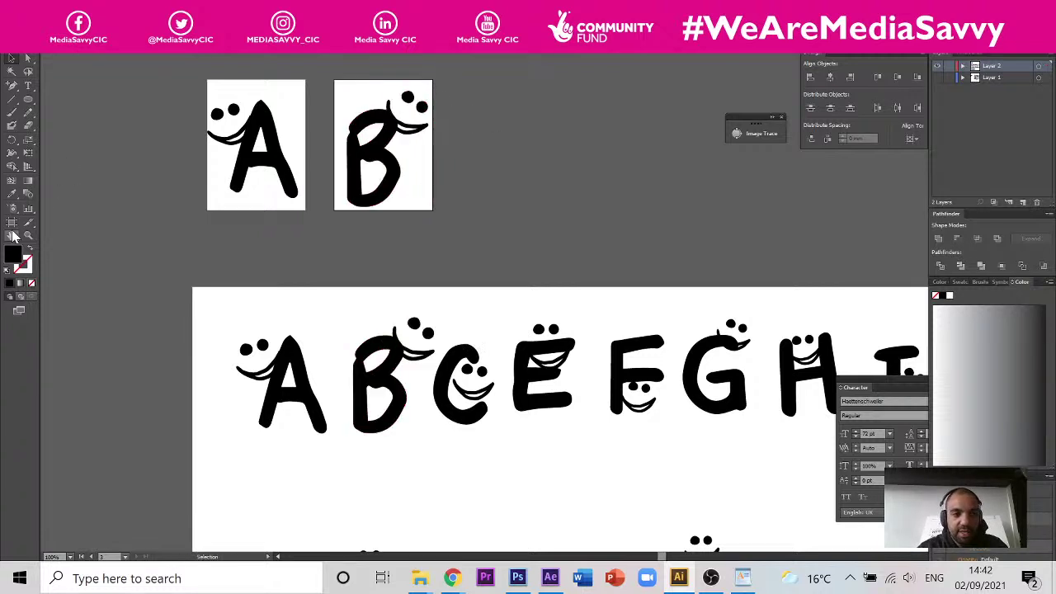
- Duplicate the small B artboard beside it and replace the duplicated B with a copy of the smiley C
{"action": "left_click", "coordinate": [12, 222]}
{"action": "left_click_drag", "start_coordinate": [411, 192], "coordinate": [554, 197]}
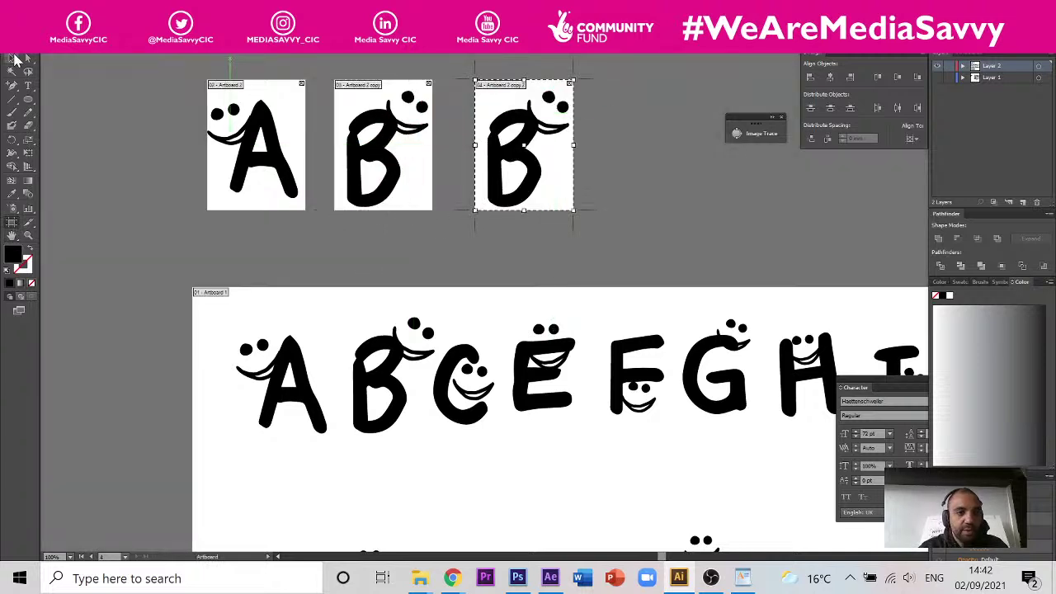
{"action": "key", "text": "v"}
{"action": "left_click_drag", "start_coordinate": [569, 97], "coordinate": [476, 213]}
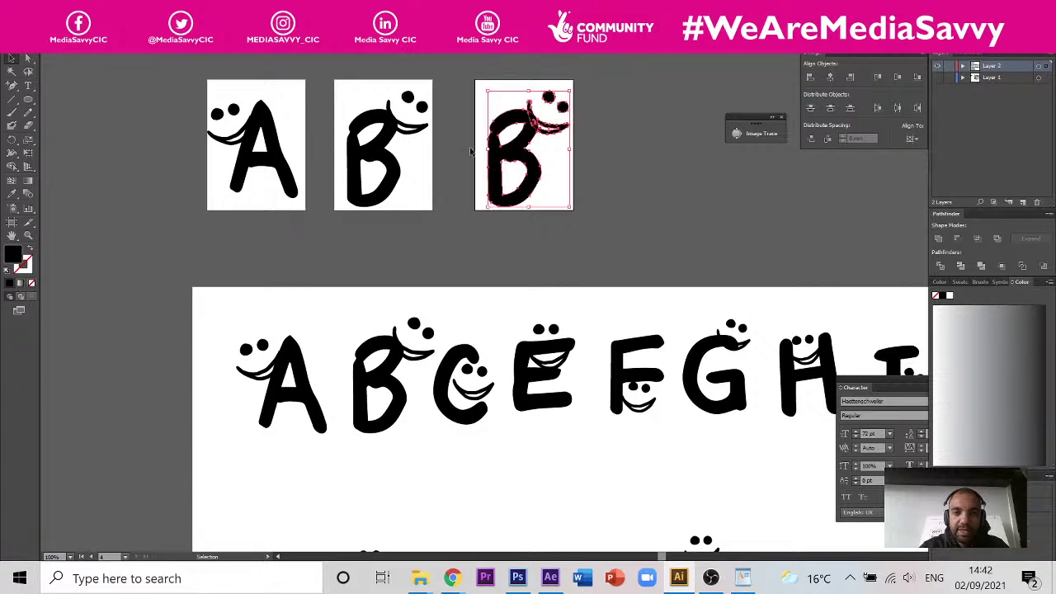
{"action": "key", "text": "Delete"}
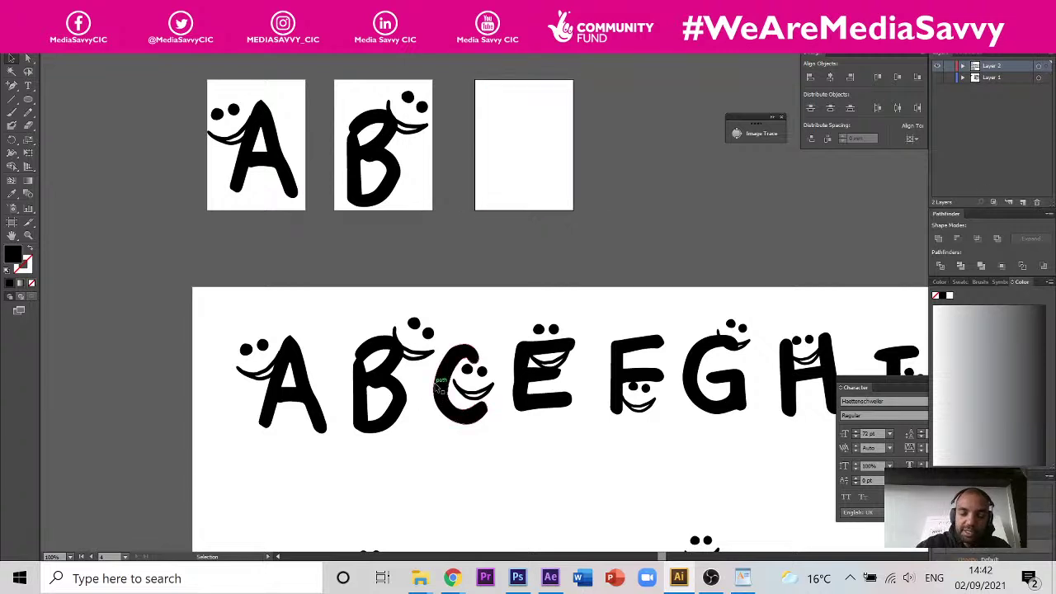
{"action": "left_click_drag", "start_coordinate": [466, 434], "coordinate": [515, 174]}
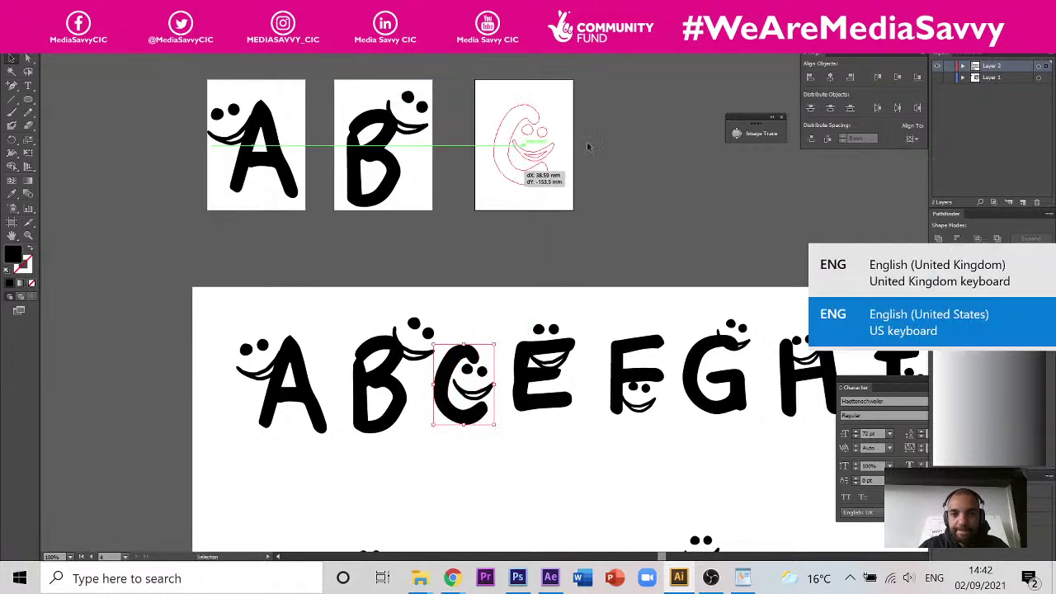
{"action": "left_click", "coordinate": [665, 121]}
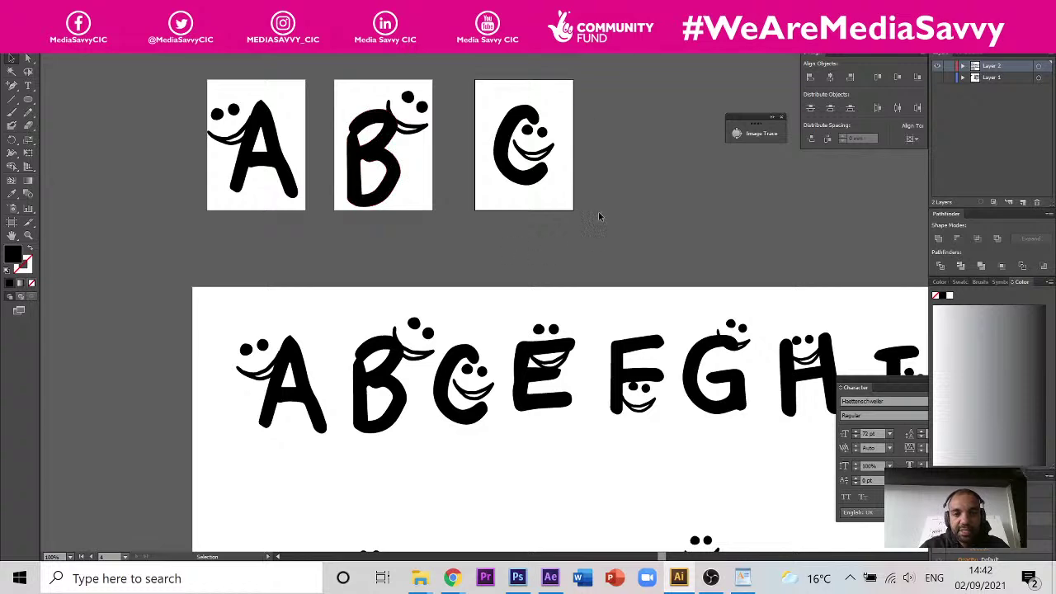
{"action": "left_click_drag", "start_coordinate": [625, 240], "coordinate": [573, 213]}
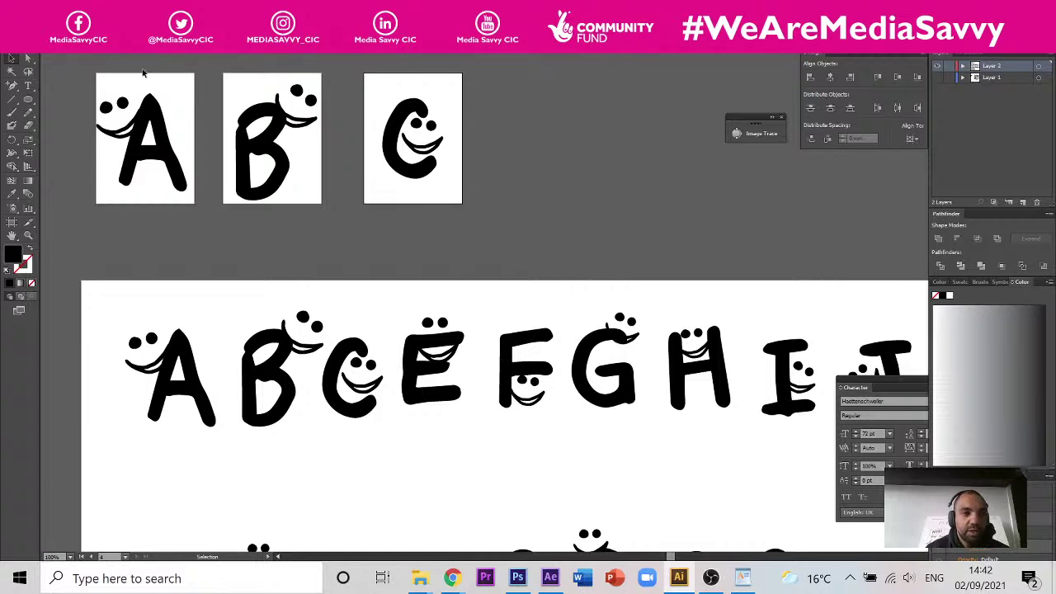
{"action": "scroll", "coordinate": [359, 205], "scroll_direction": "down", "scroll_amount": 2}
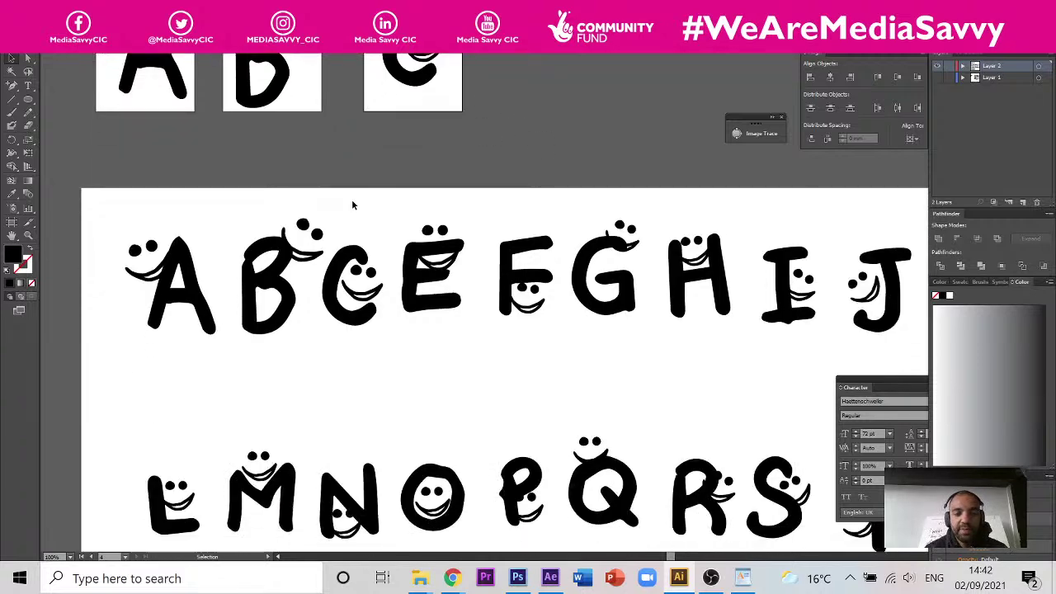
{"action": "scroll", "coordinate": [277, 235], "scroll_direction": "down", "scroll_amount": 3}
{"action": "scroll", "coordinate": [324, 296], "scroll_direction": "up", "scroll_amount": 1}
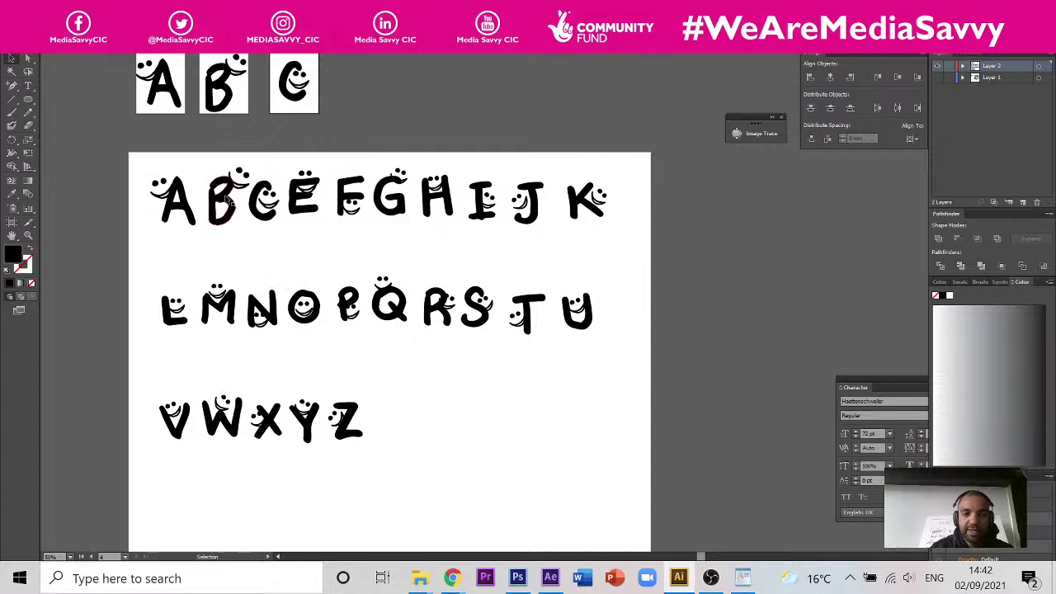
{"action": "scroll", "coordinate": [366, 383], "scroll_direction": "up", "scroll_amount": 2}
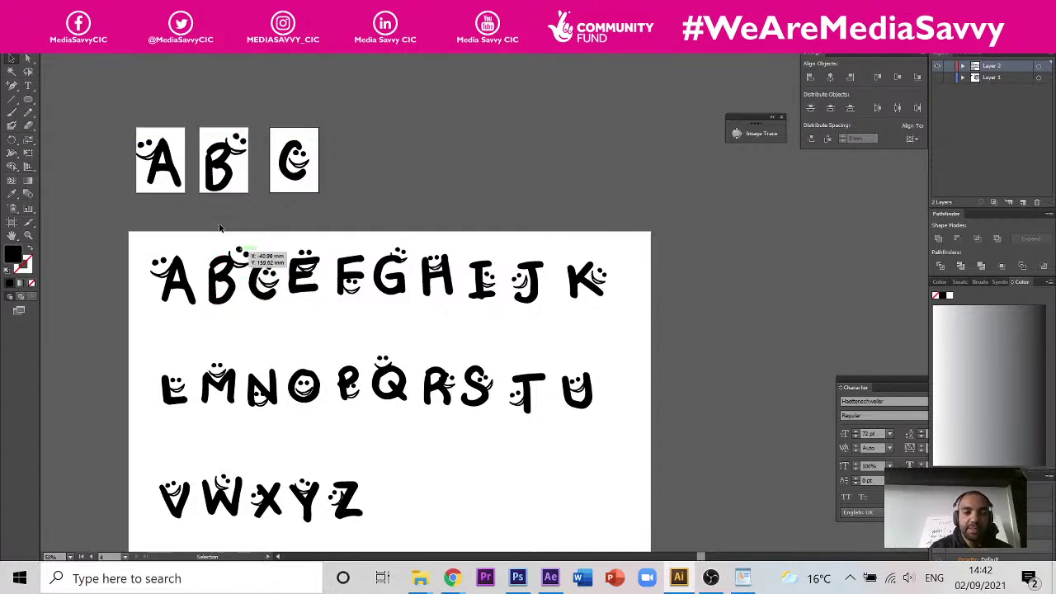
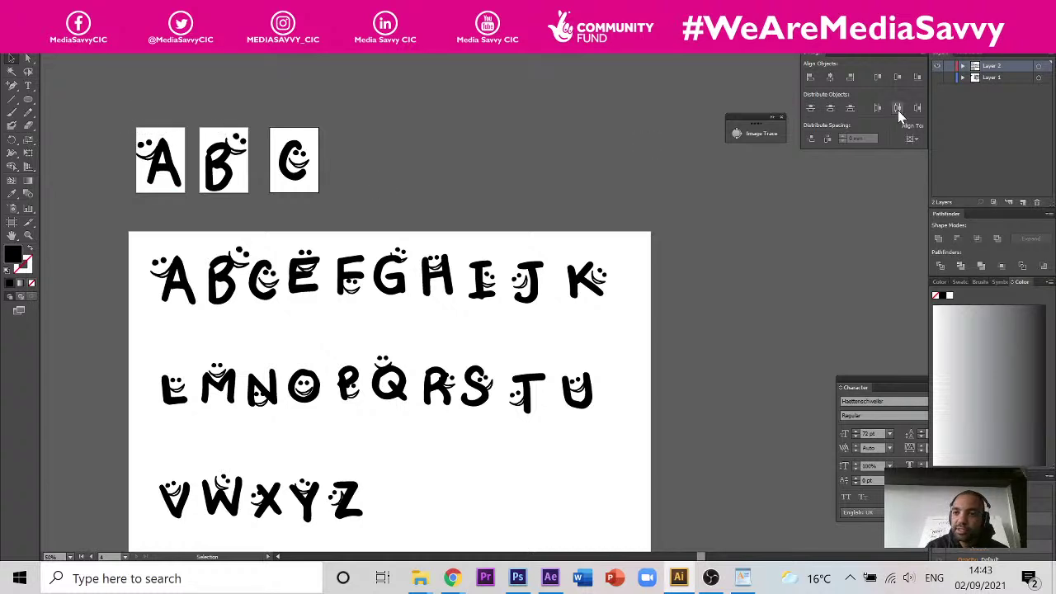
- Rename the three small letter artboards A, B and C to match the letter each one holds
{"action": "left_click", "coordinate": [968, 55]}
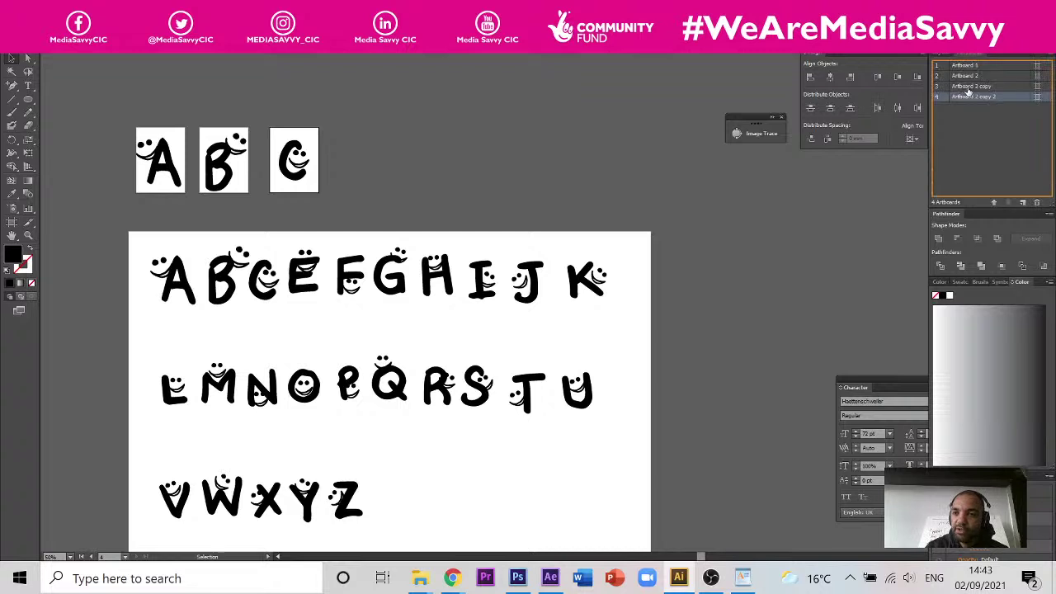
{"action": "double_click", "coordinate": [973, 96]}
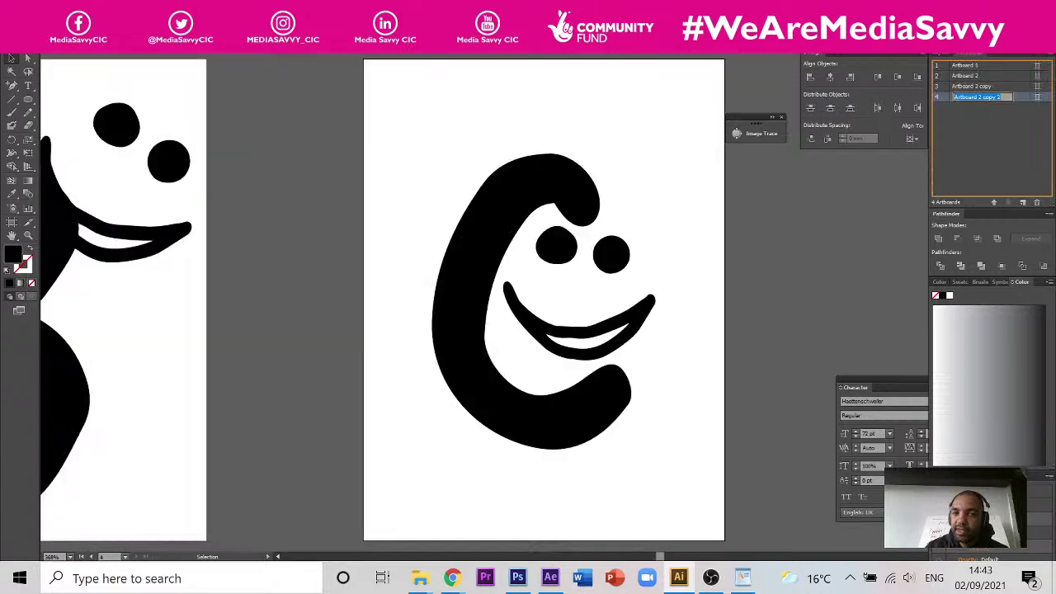
{"action": "double_click", "coordinate": [974, 86]}
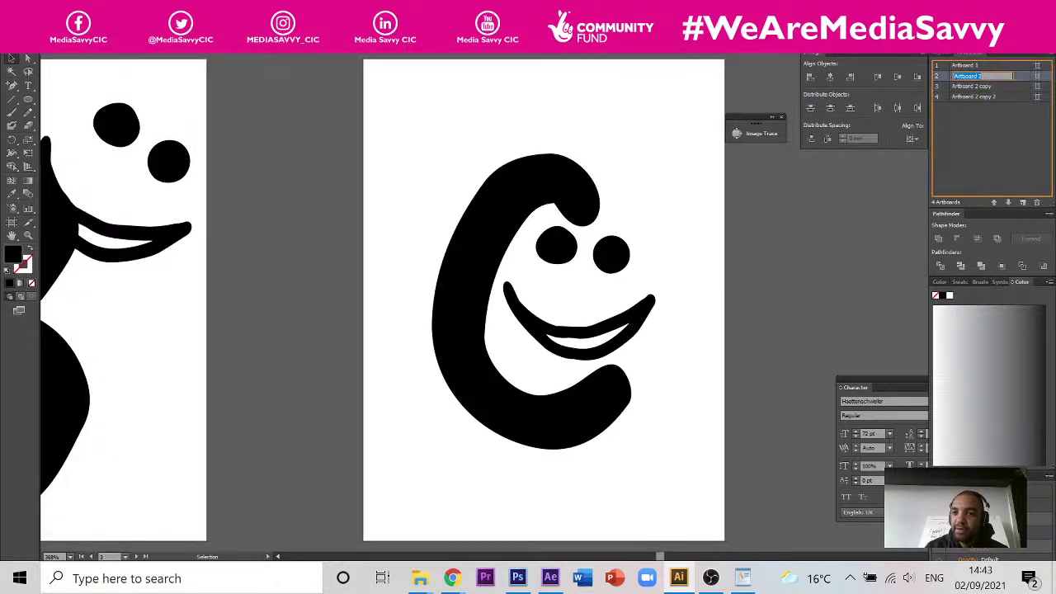
{"action": "left_click", "coordinate": [981, 76]}
{"action": "key", "text": "ctrl+a"}
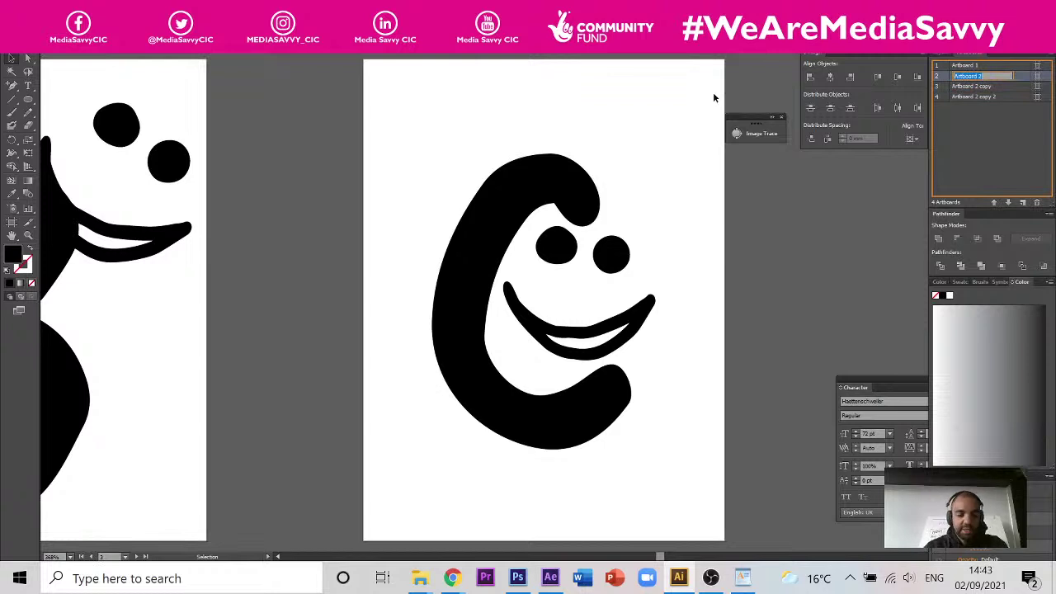
{"action": "type", "text": "A"}
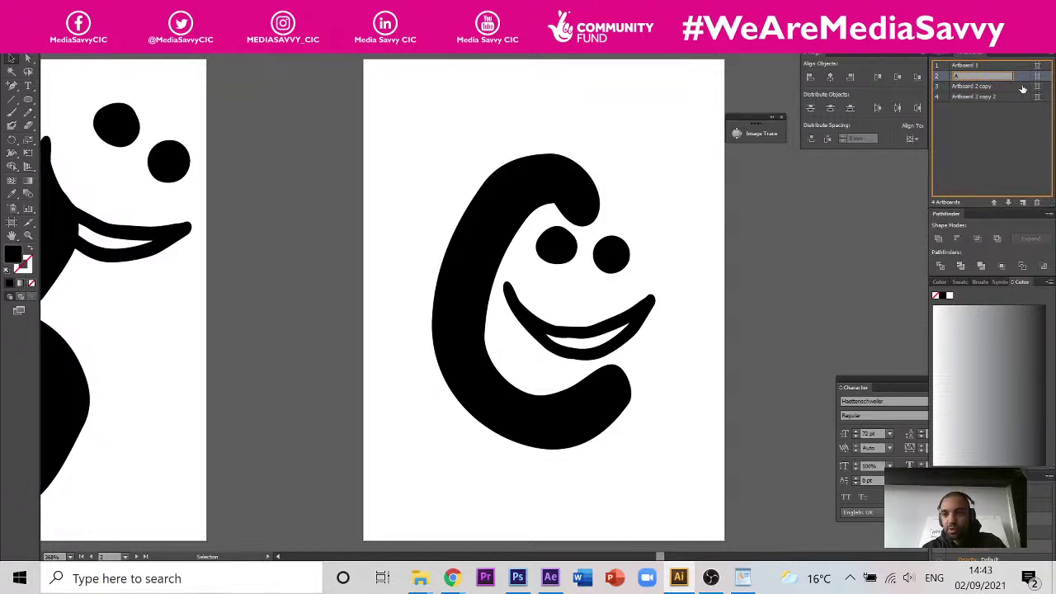
{"action": "key", "text": "Tab"}
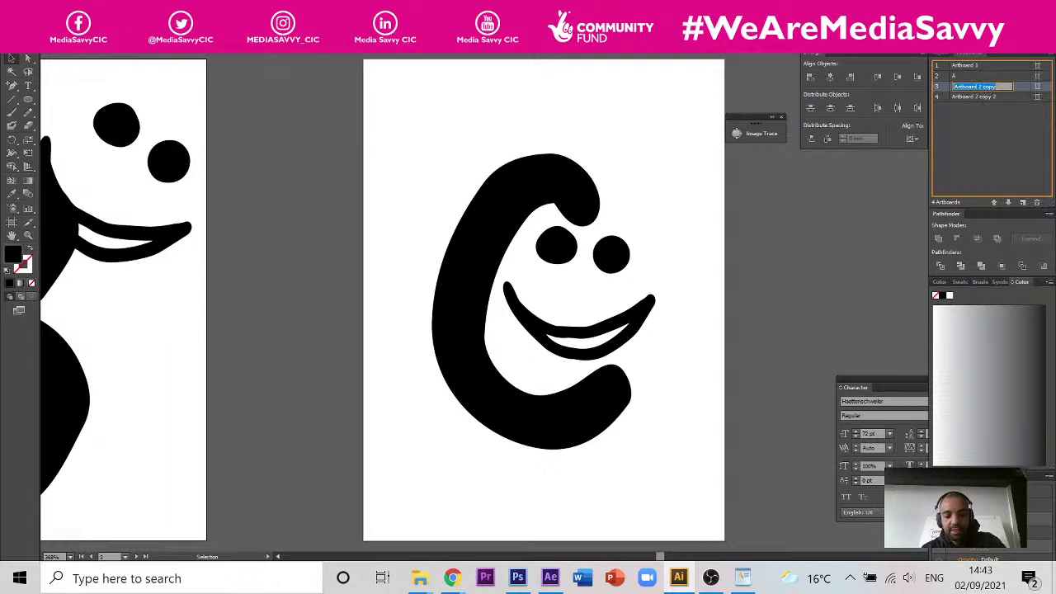
{"action": "type", "text": "B"}
{"action": "key", "text": "Tab"}
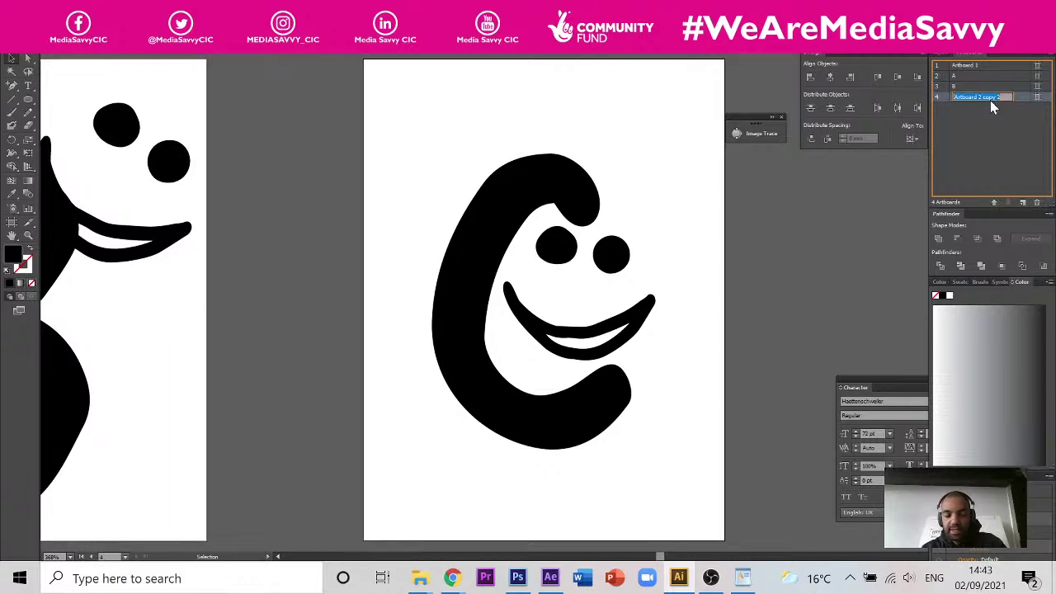
{"action": "type", "text": "C"}
{"action": "key", "text": "Return"}
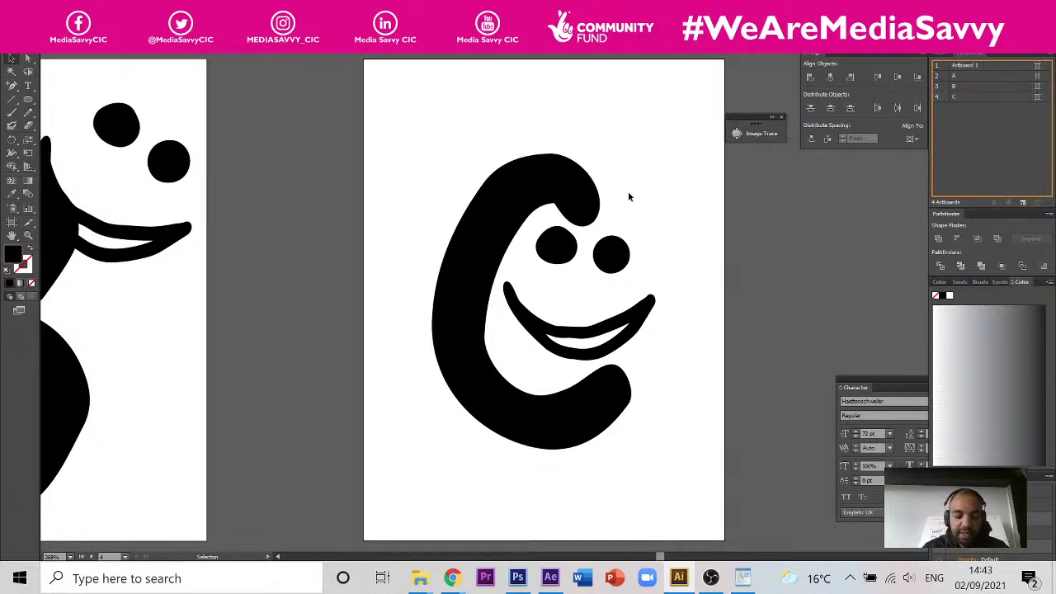
- Start exporting the Type Happy document and choose PNG as the file format
{"action": "scroll", "coordinate": [623, 186], "scroll_direction": "down", "scroll_amount": 4}
{"action": "scroll", "coordinate": [574, 179], "scroll_direction": "up", "scroll_amount": 2}
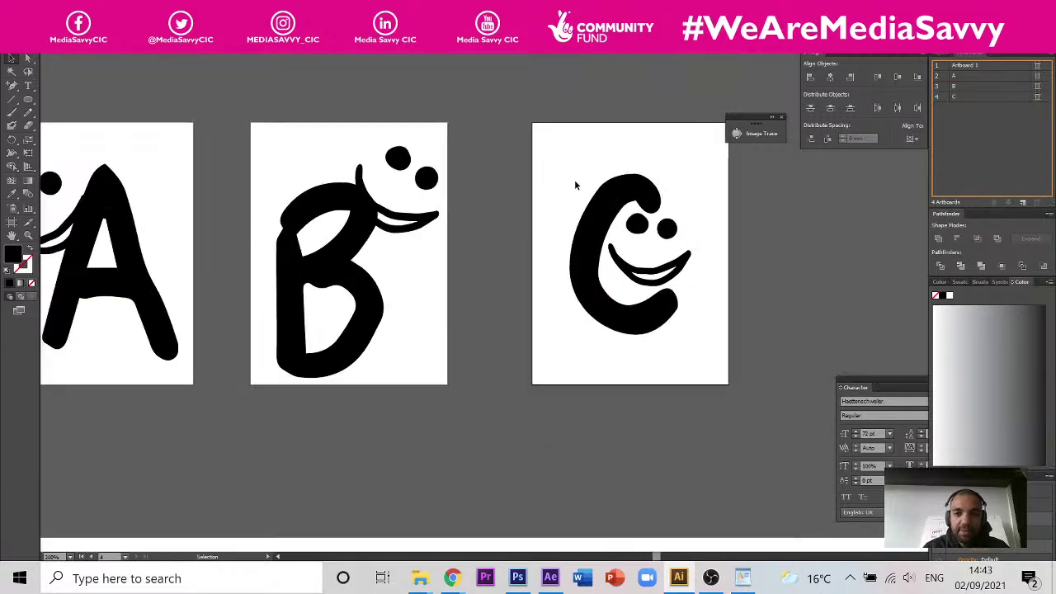
{"action": "scroll", "coordinate": [495, 174], "scroll_direction": "down", "scroll_amount": 1}
{"action": "scroll", "coordinate": [312, 117], "scroll_direction": "up", "scroll_amount": 1}
{"action": "scroll", "coordinate": [319, 116], "scroll_direction": "down", "scroll_amount": 1}
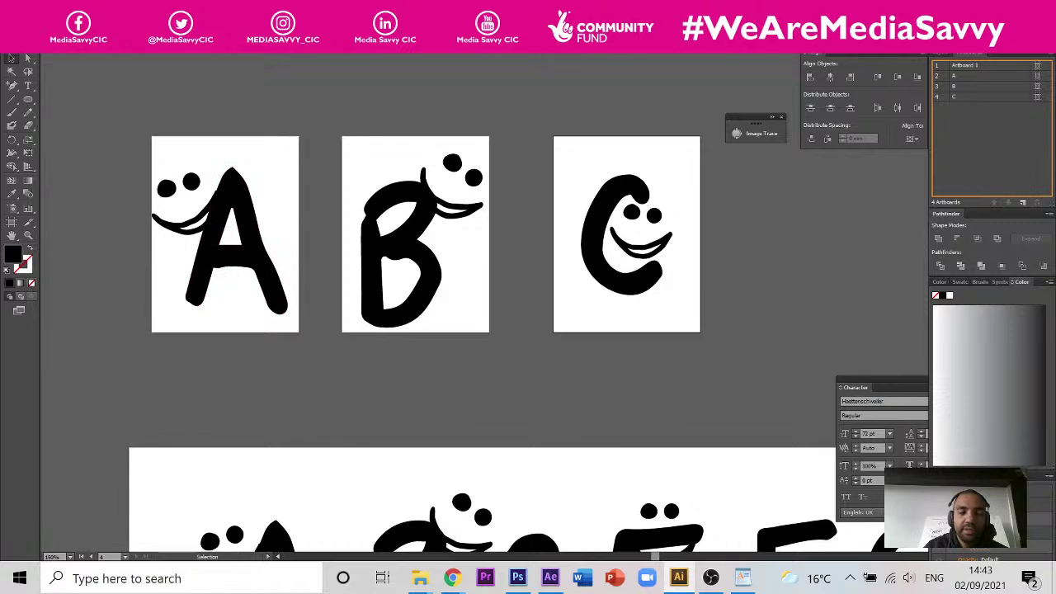
{"action": "left_click", "coordinate": [33, 43]}
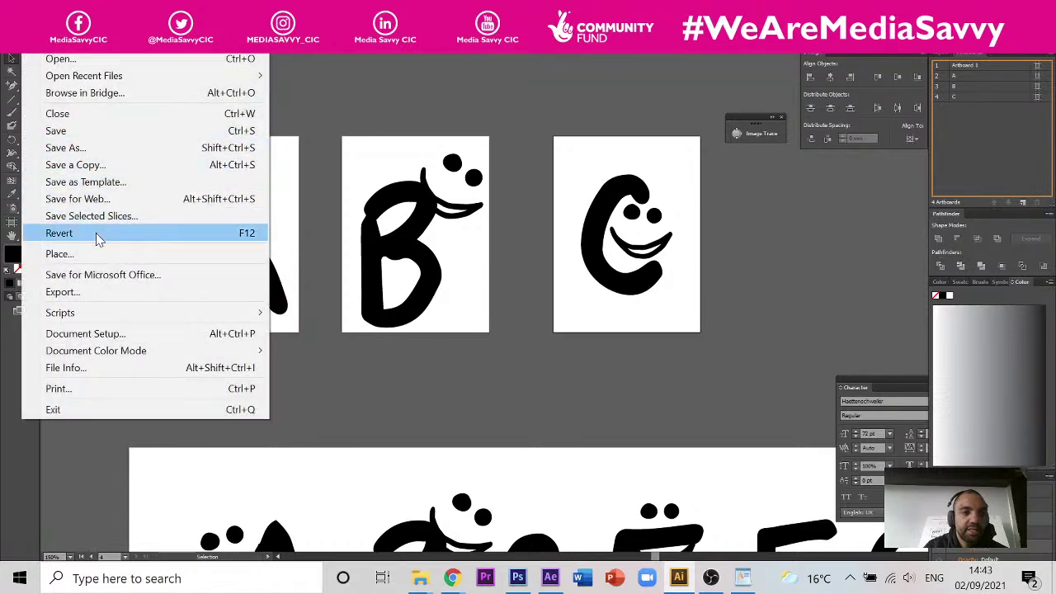
{"action": "left_click", "coordinate": [107, 293]}
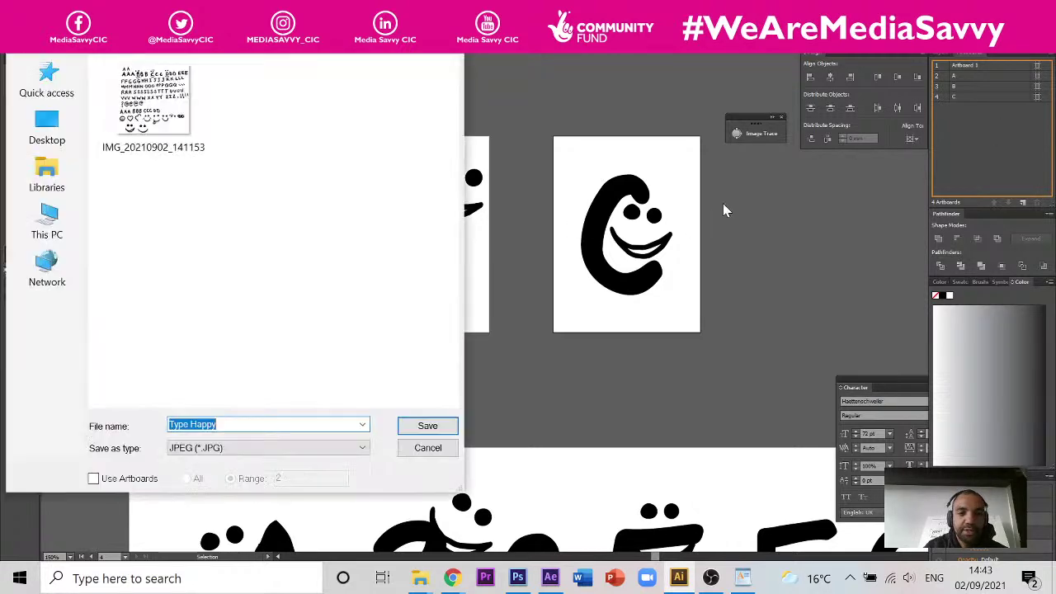
{"action": "left_click", "coordinate": [221, 447]}
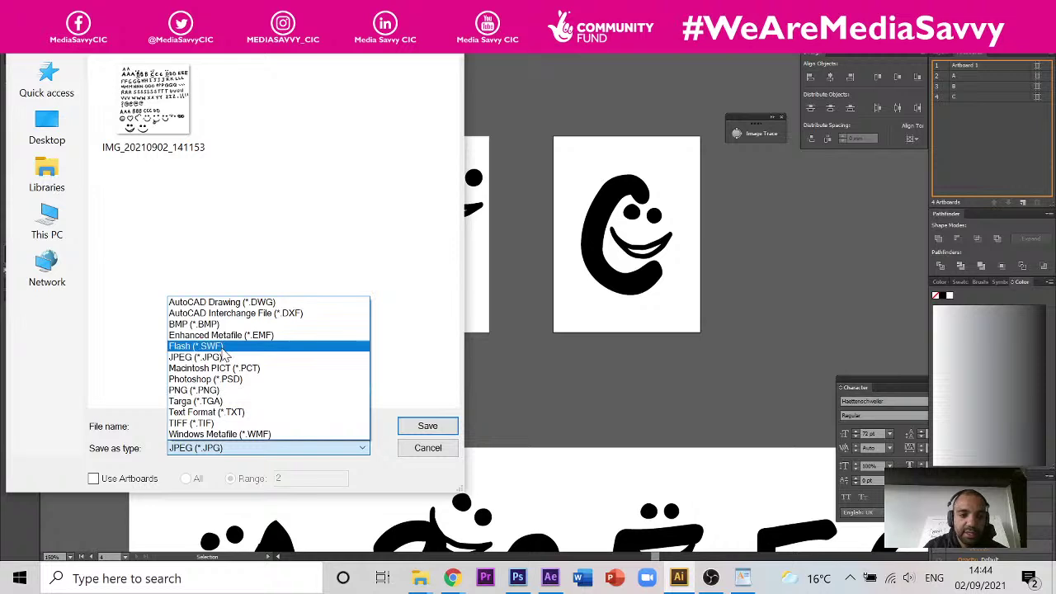
{"action": "left_click", "coordinate": [230, 395]}
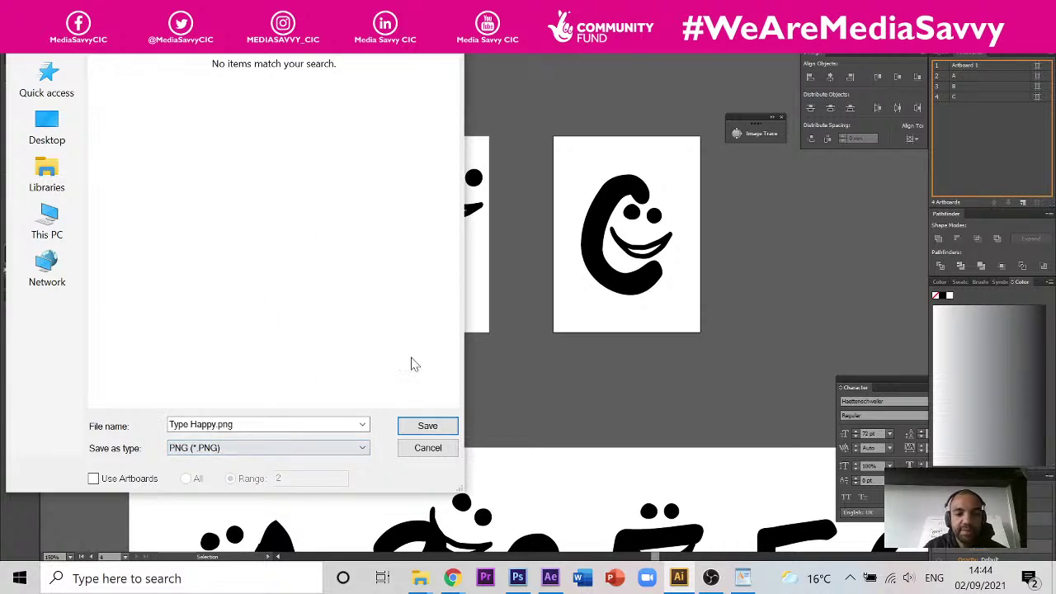
- Export only artboards 2-3 as separate PNG files with a transparent background
{"action": "left_click", "coordinate": [111, 478]}
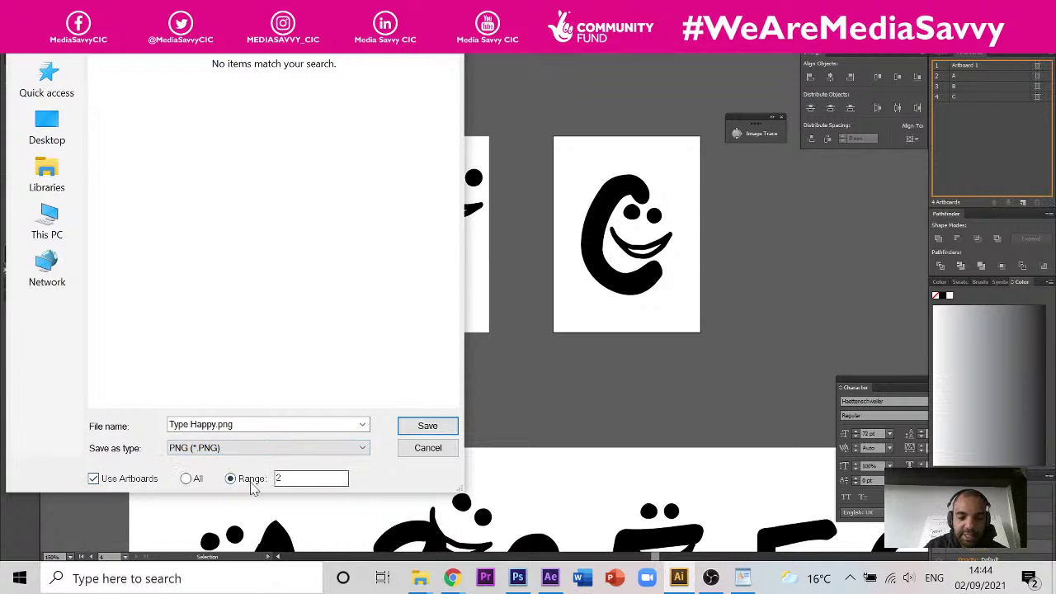
{"action": "left_click", "coordinate": [188, 479]}
{"action": "left_click", "coordinate": [249, 480]}
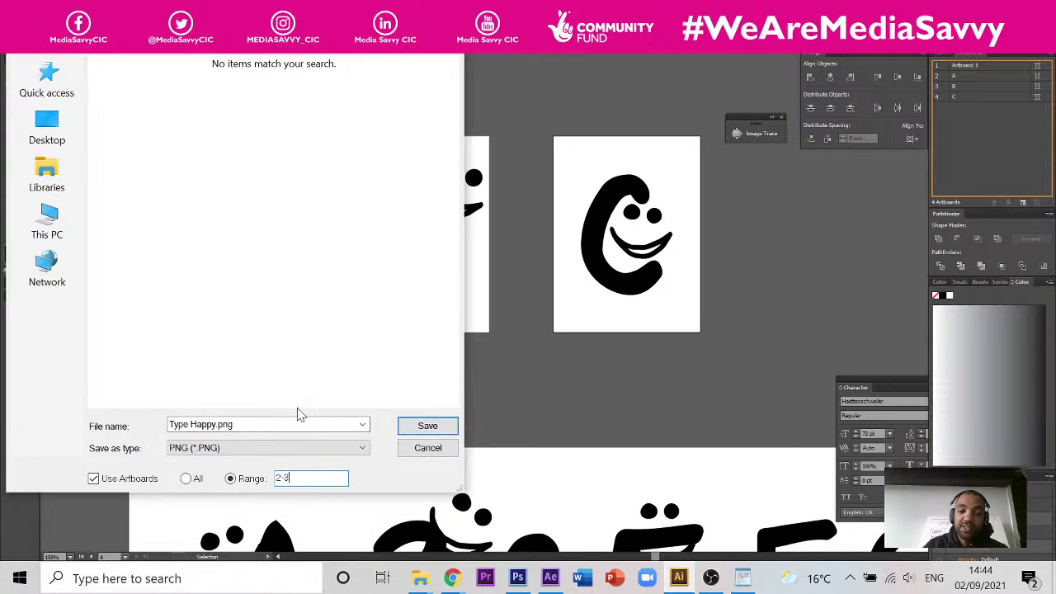
{"action": "left_click", "coordinate": [453, 425]}
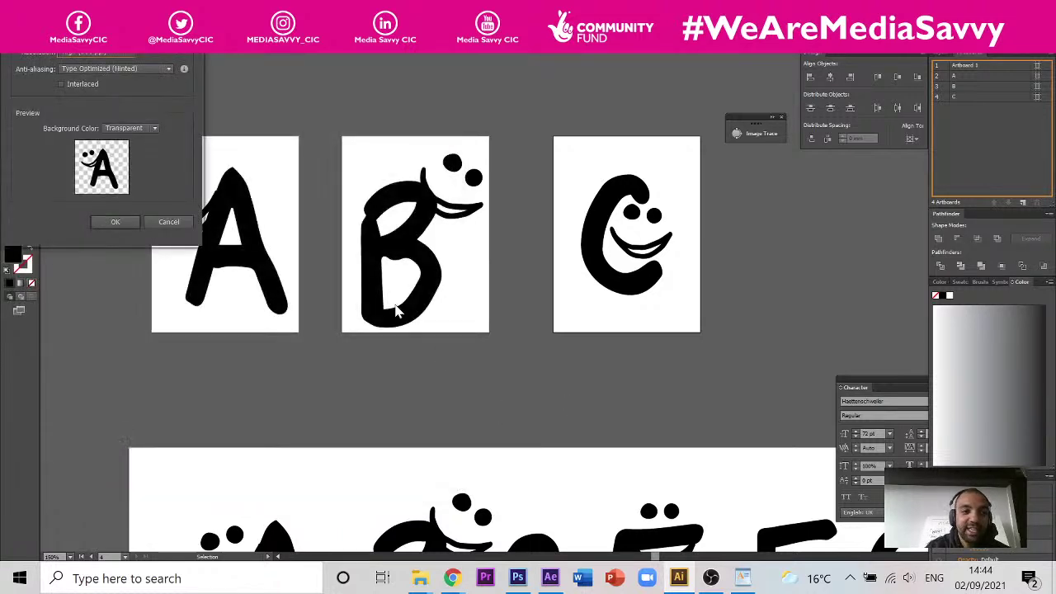
{"action": "left_click", "coordinate": [127, 217]}
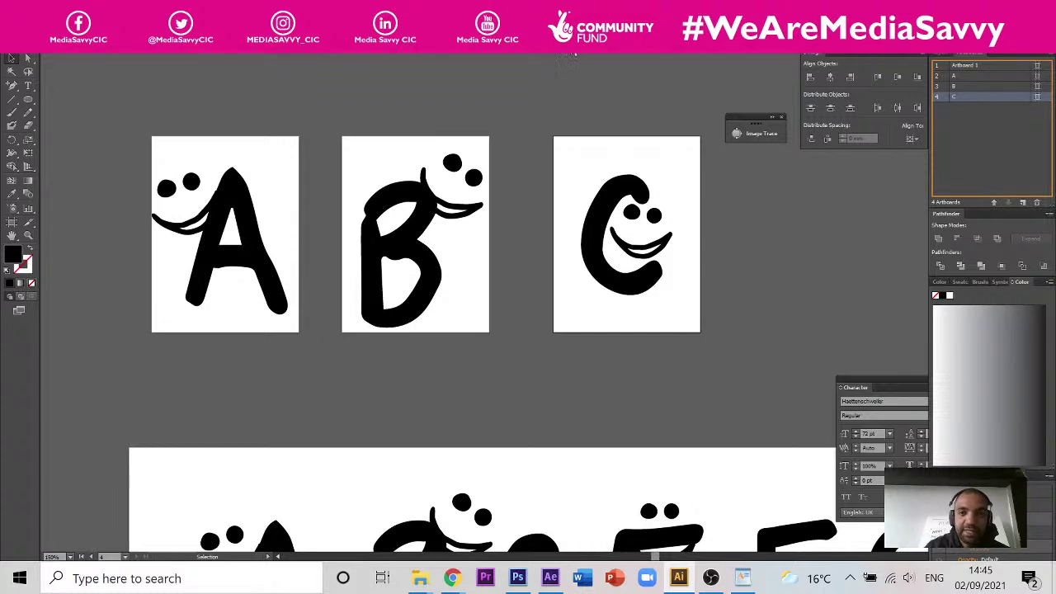
- Reopen the export dialog to check the PNG files in the destination folder, and close it without exporting
{"action": "mouse_move", "coordinate": [420, 578]}
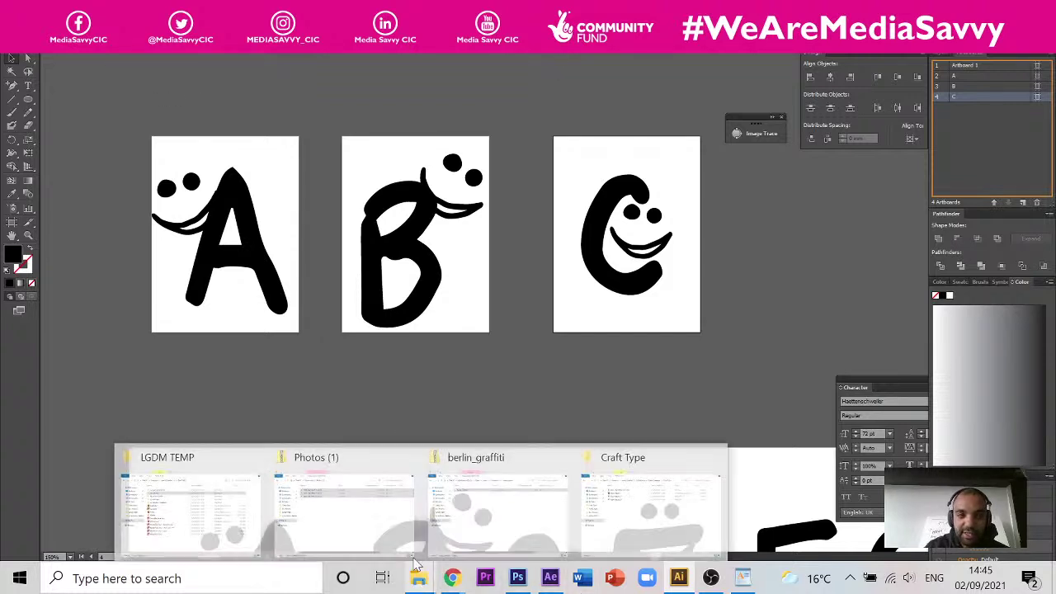
{"action": "key", "text": "alt+f"}
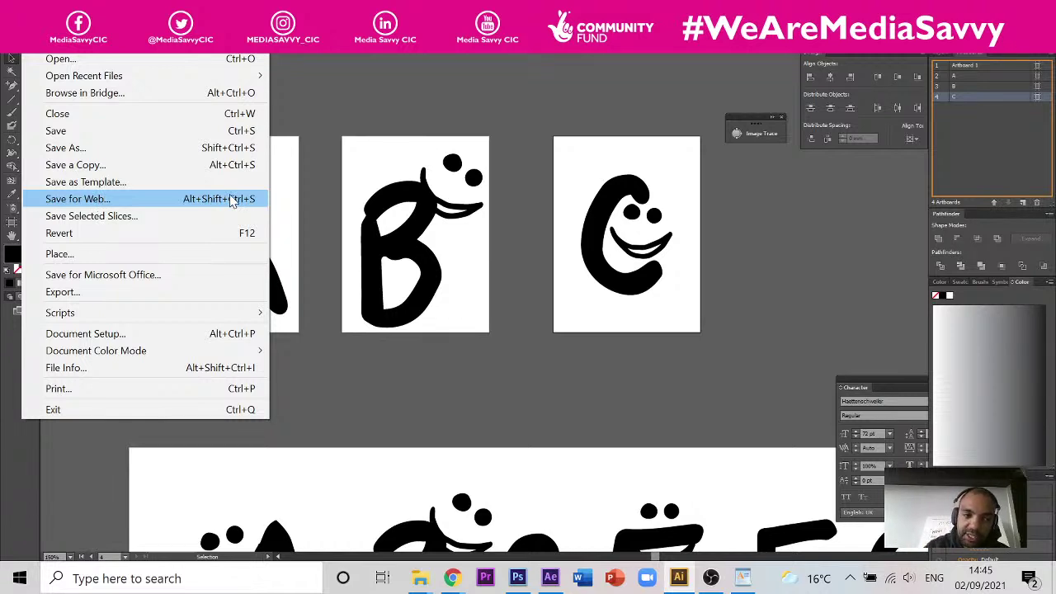
{"action": "left_click", "coordinate": [183, 295]}
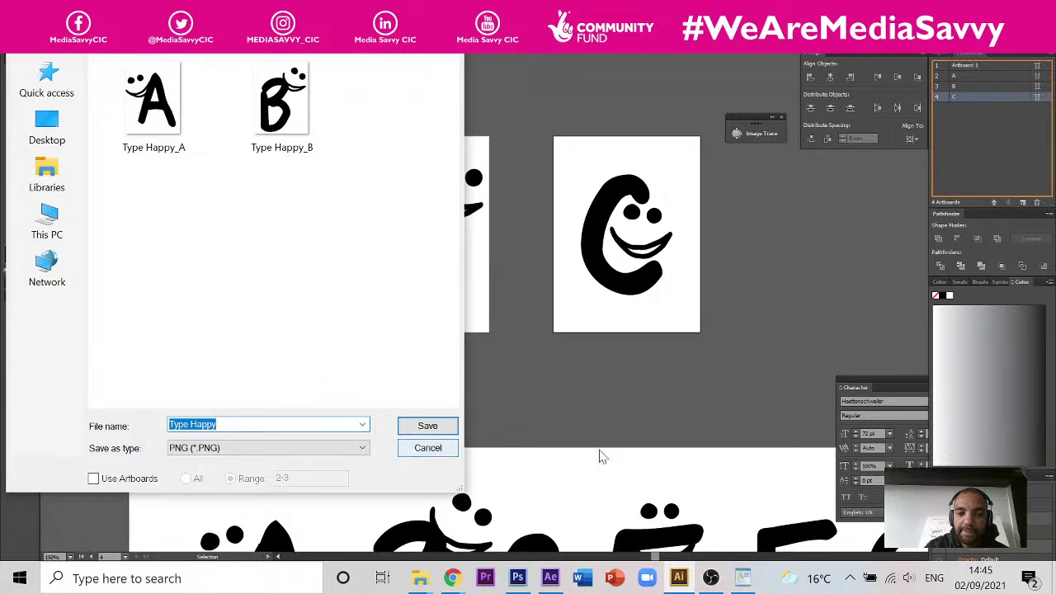
{"action": "key", "text": "Return"}
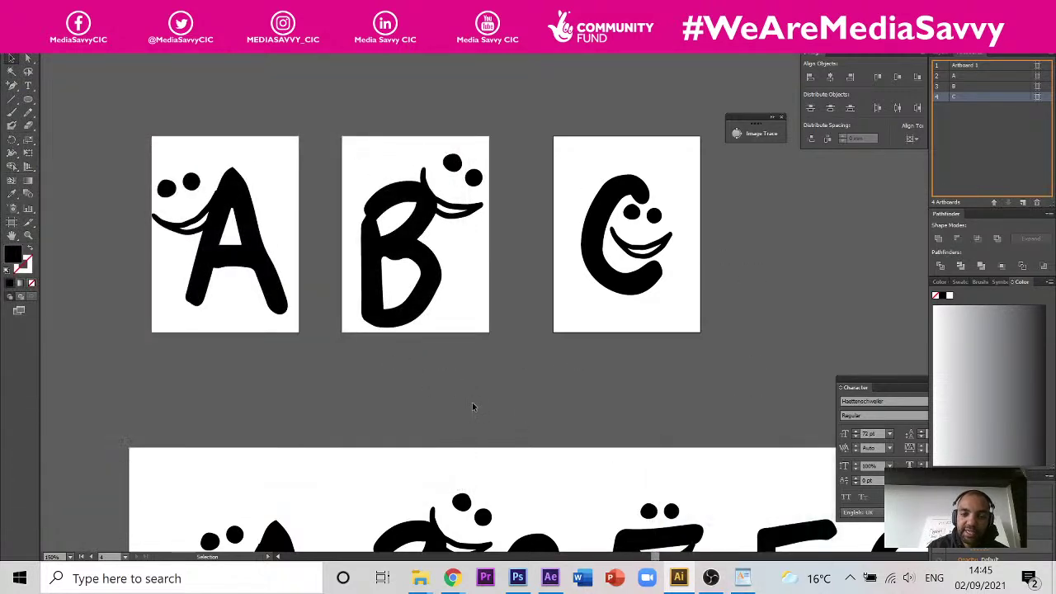
- Switch to the Craft Type folder in File Explorer and create a new folder inside it
{"action": "scroll", "coordinate": [373, 360], "scroll_direction": "down", "scroll_amount": 3}
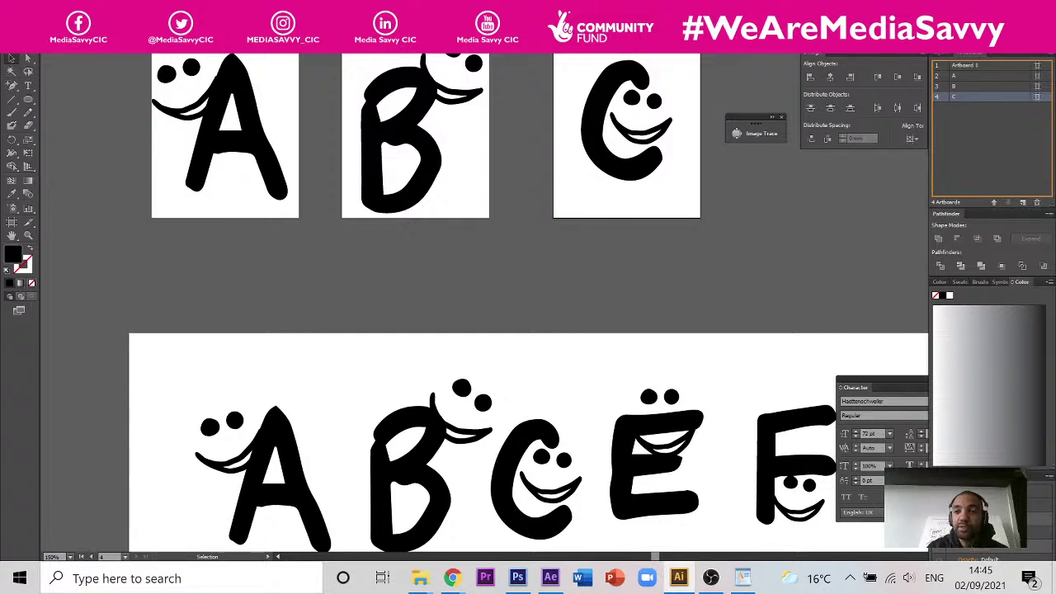
{"action": "scroll", "coordinate": [498, 363], "scroll_direction": "up", "scroll_amount": 1}
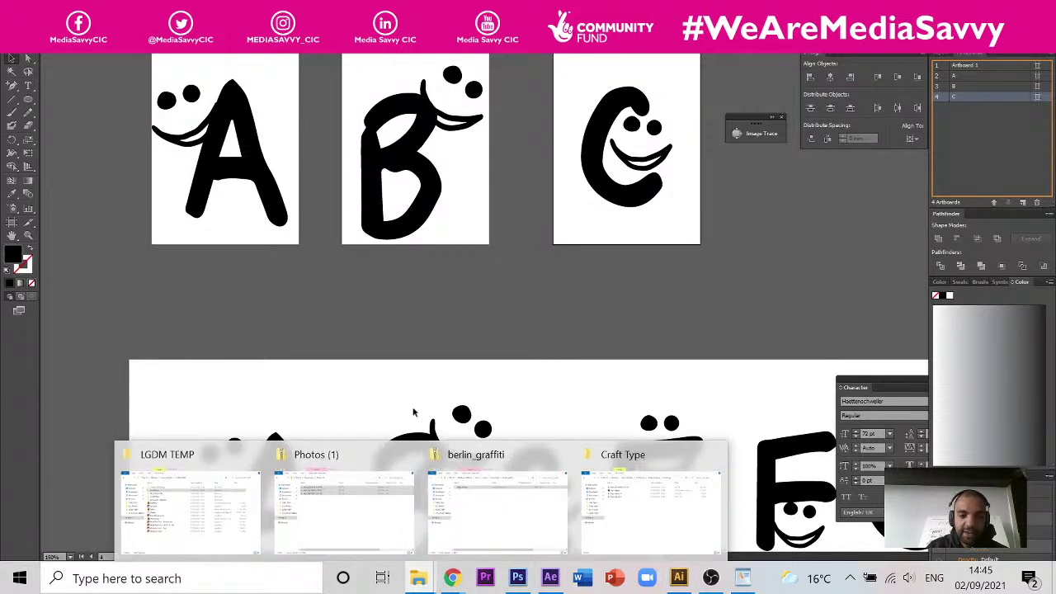
{"action": "left_click", "coordinate": [628, 503]}
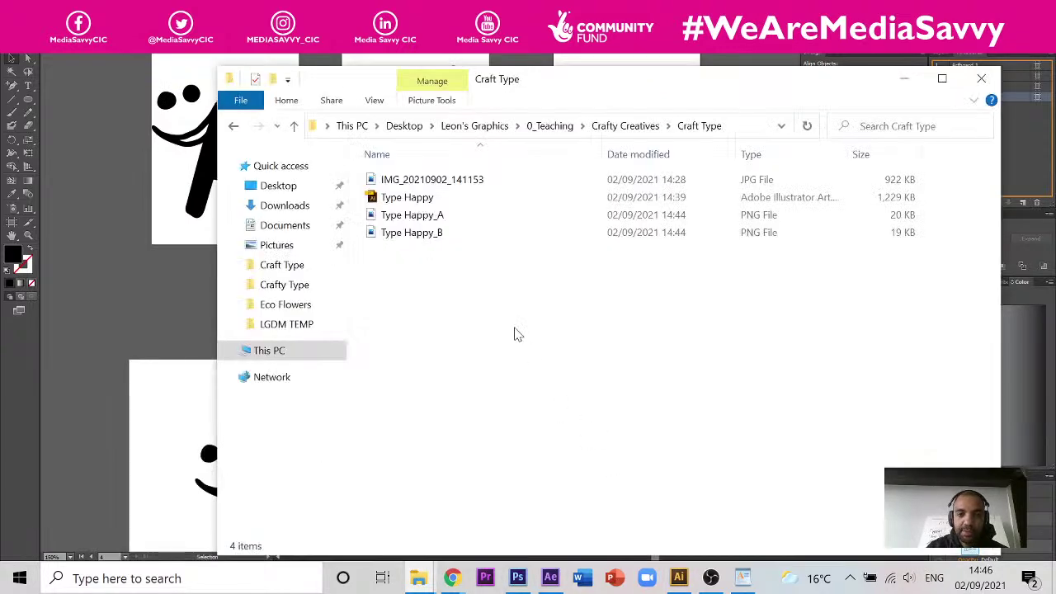
{"action": "right_click", "coordinate": [442, 285]}
{"action": "mouse_move", "coordinate": [507, 500]}
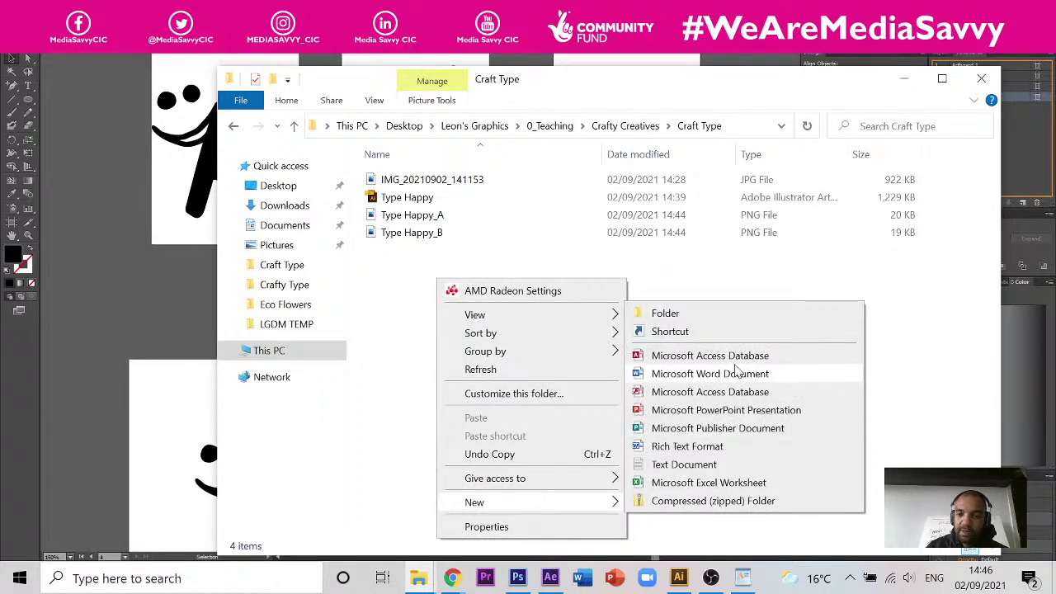
{"action": "left_click", "coordinate": [728, 321]}
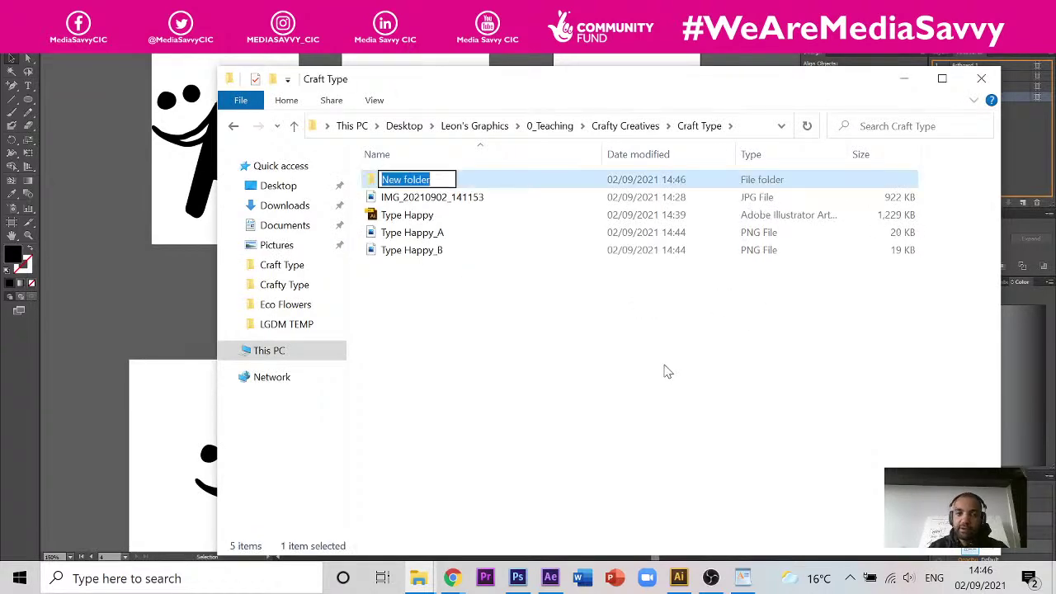
{"action": "type", "text": "A"}
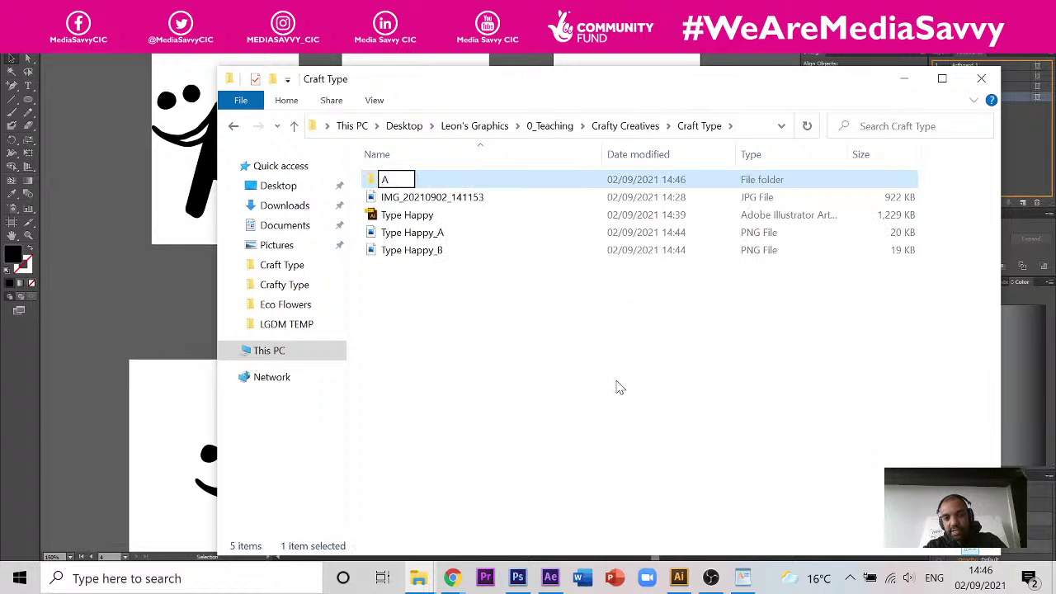
{"action": "key", "text": "BackSpace"}
{"action": "type", "text": "Font"}
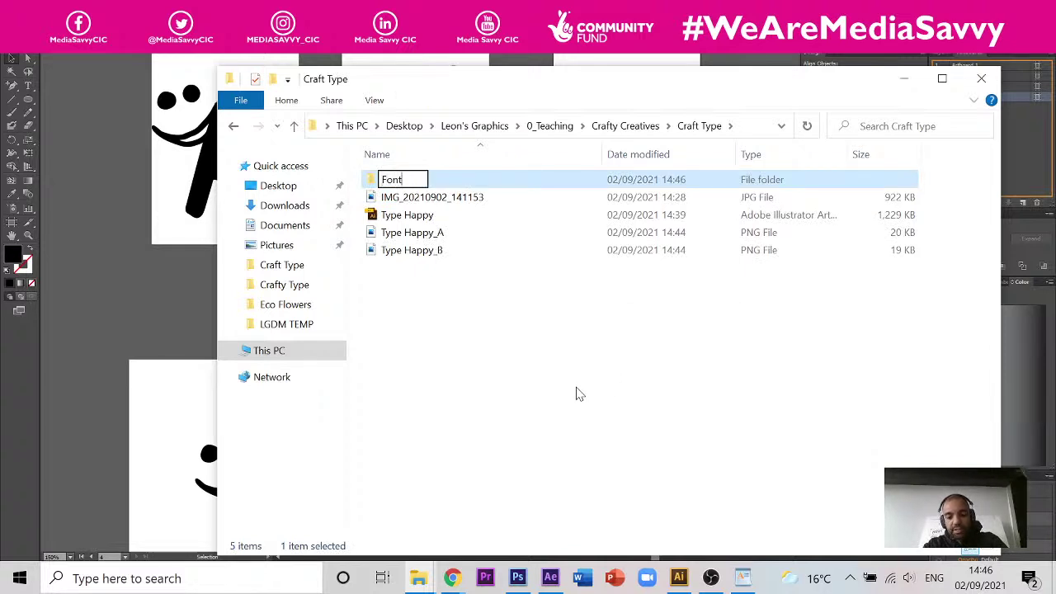
{"action": "key", "text": "BackSpace"}
{"action": "key", "text": "BackSpace"}
{"action": "key", "text": "BackSpace"}
{"action": "key", "text": "BackSpace"}
{"action": "key", "text": "BackSpace"}
- Name the new folder in the Craft Type folder Type Happy
{"action": "type", "text": "H"}
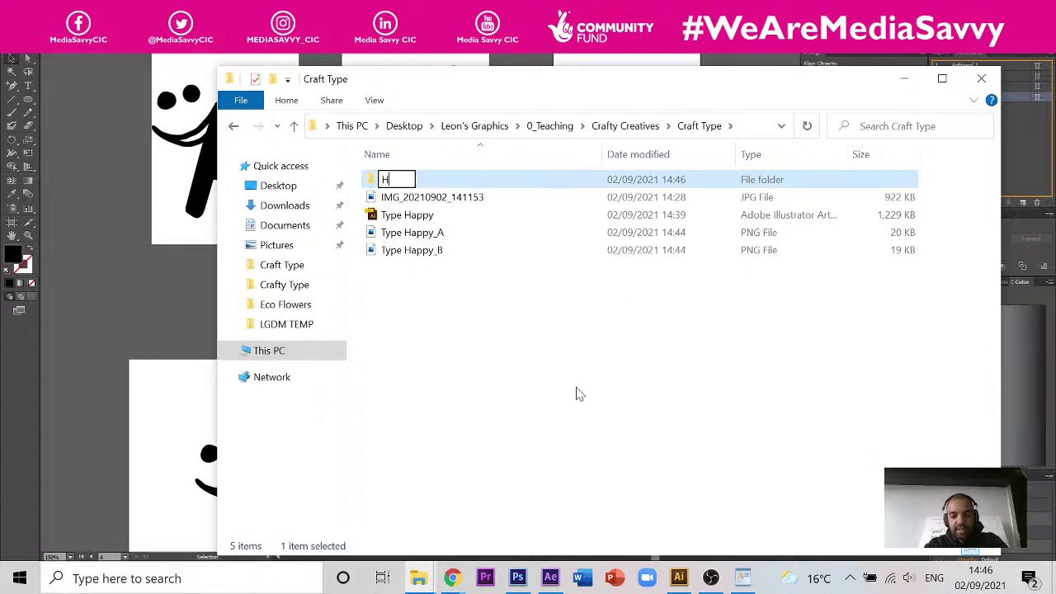
{"action": "type", "text": "ap"}
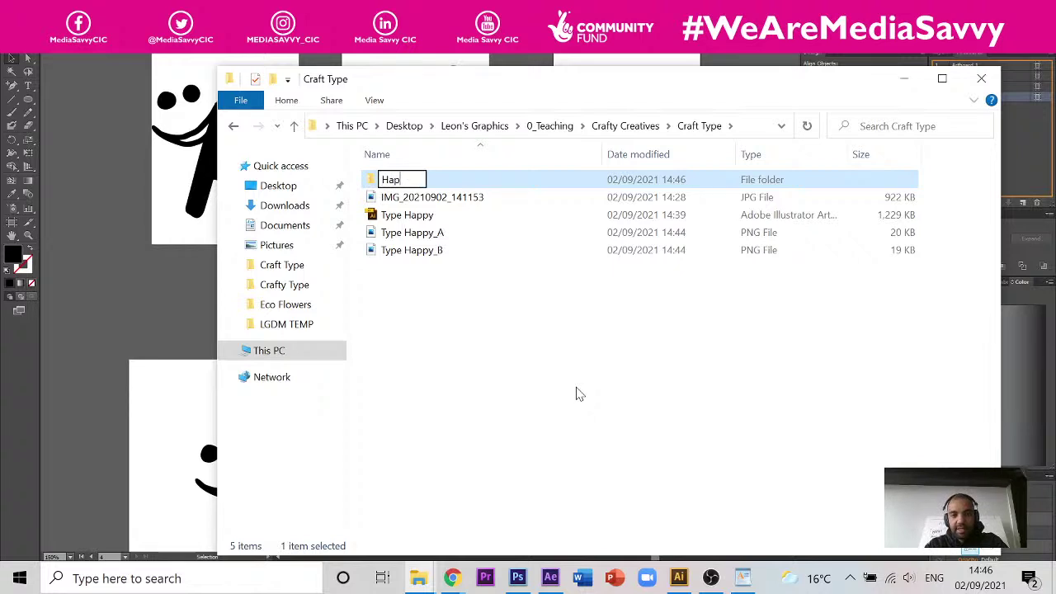
{"action": "key", "text": "BackSpace"}
{"action": "key", "text": "BackSpace"}
{"action": "key", "text": "BackSpace"}
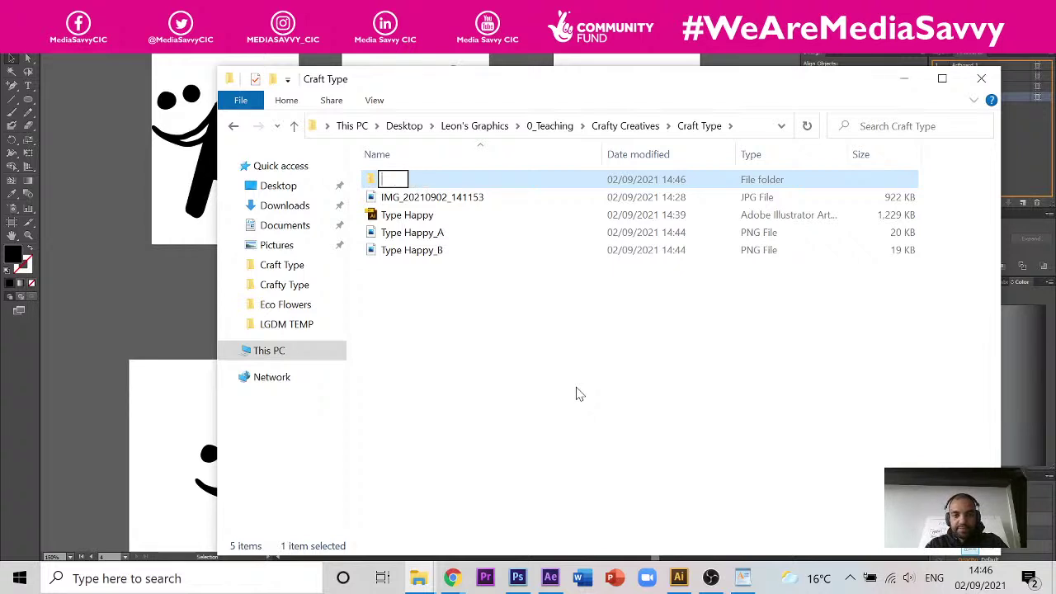
{"action": "type", "text": "Typ"}
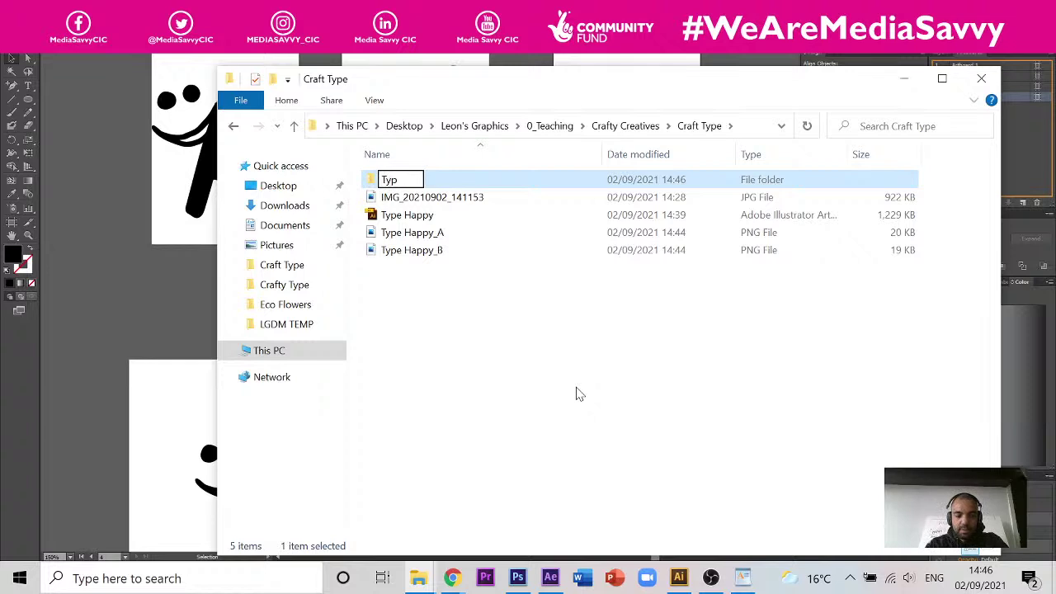
{"action": "type", "text": "e Happ"}
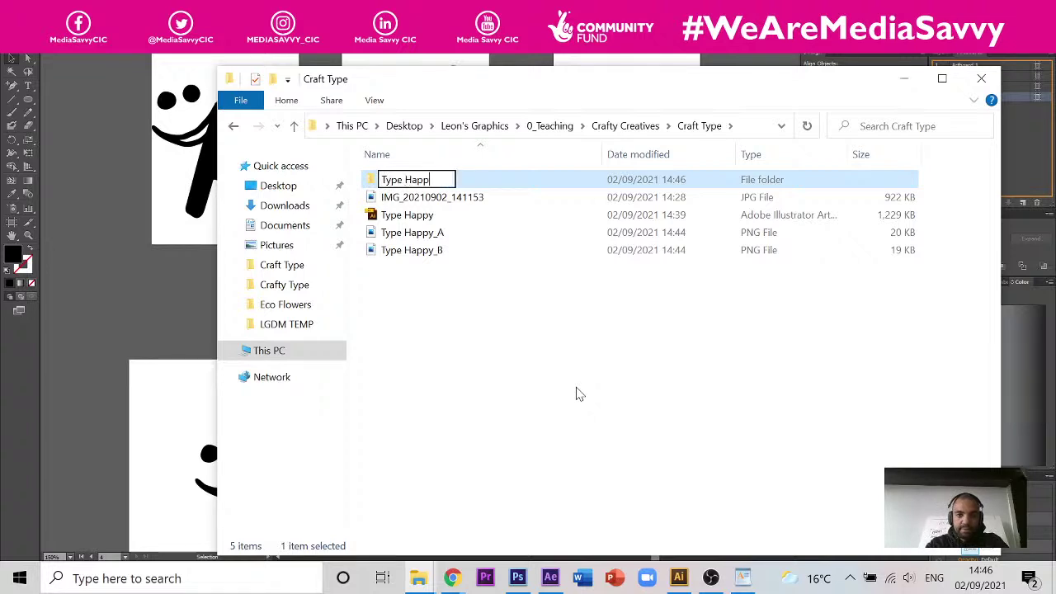
{"action": "type", "text": "y"}
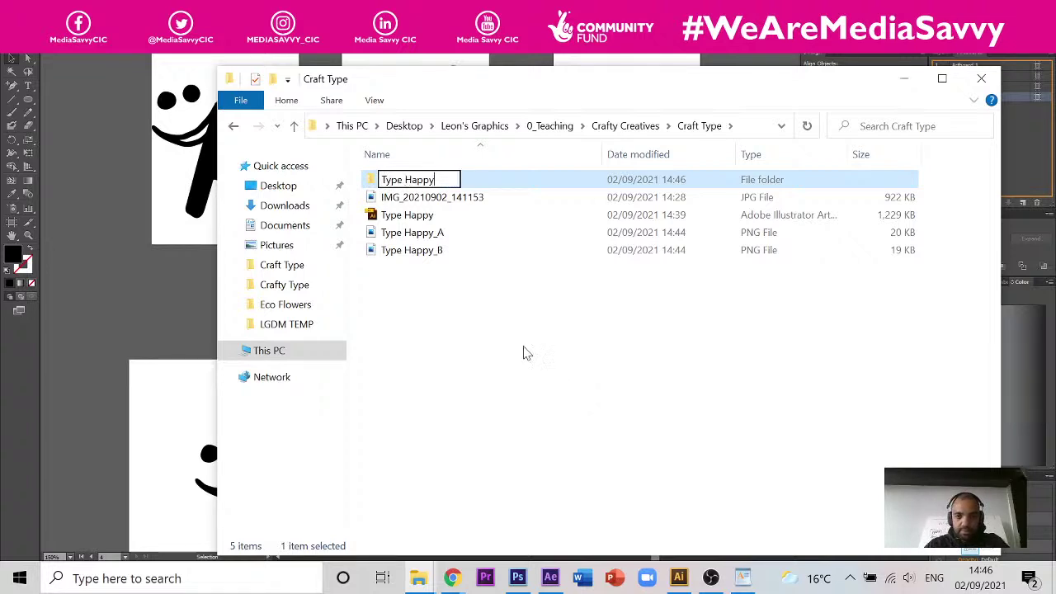
{"action": "key", "text": "Return"}
{"action": "left_click", "coordinate": [441, 230]}
- Create a folder named A-Z Letters inside the Type Happy folder and open it
{"action": "double_click", "coordinate": [423, 179]}
{"action": "right_click", "coordinate": [404, 210]}
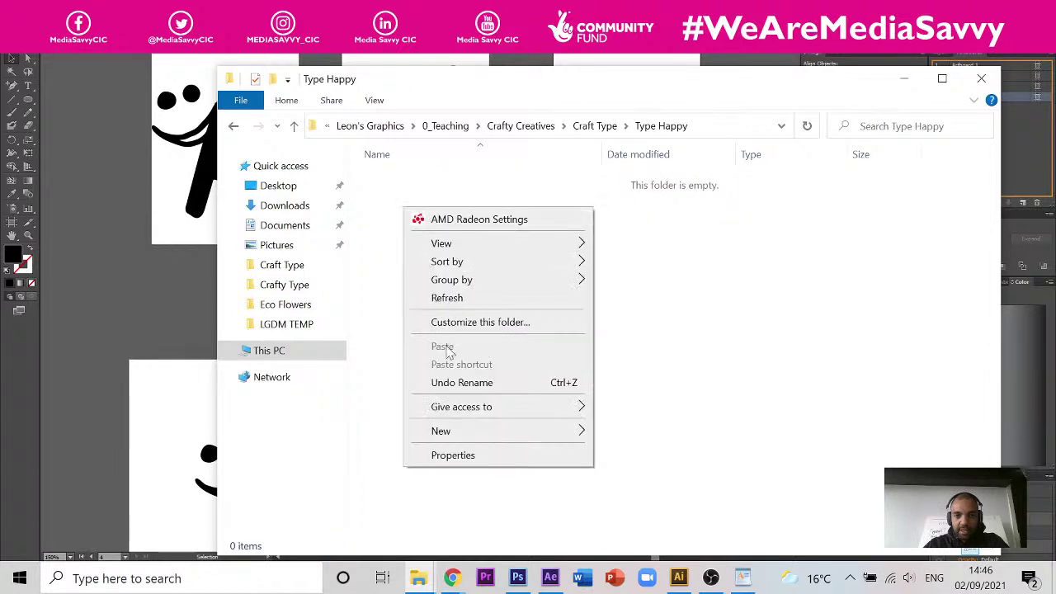
{"action": "mouse_move", "coordinate": [577, 424]}
{"action": "left_click", "coordinate": [628, 238]}
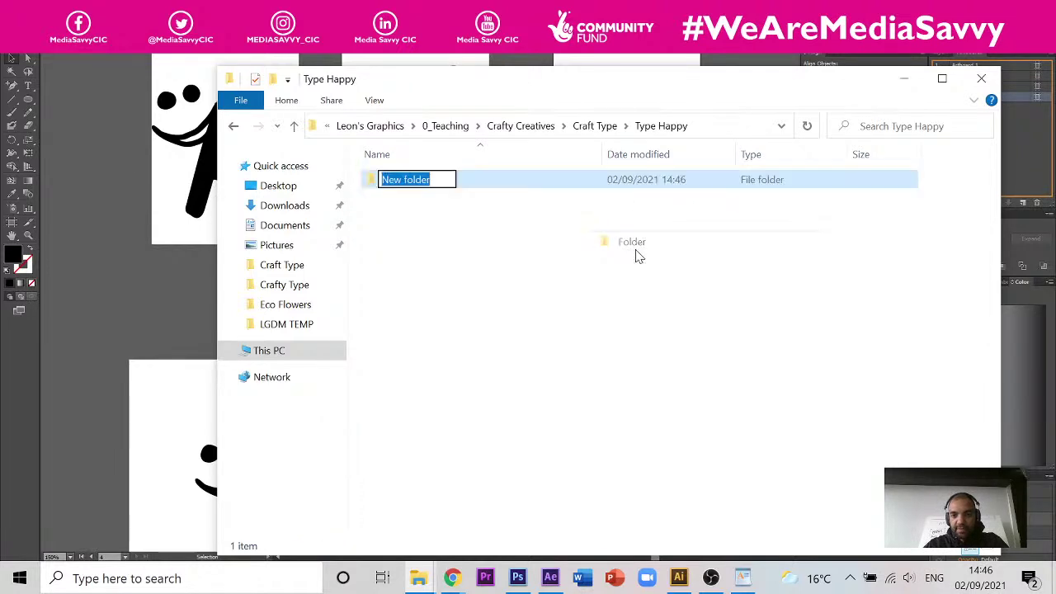
{"action": "type", "text": "A-"}
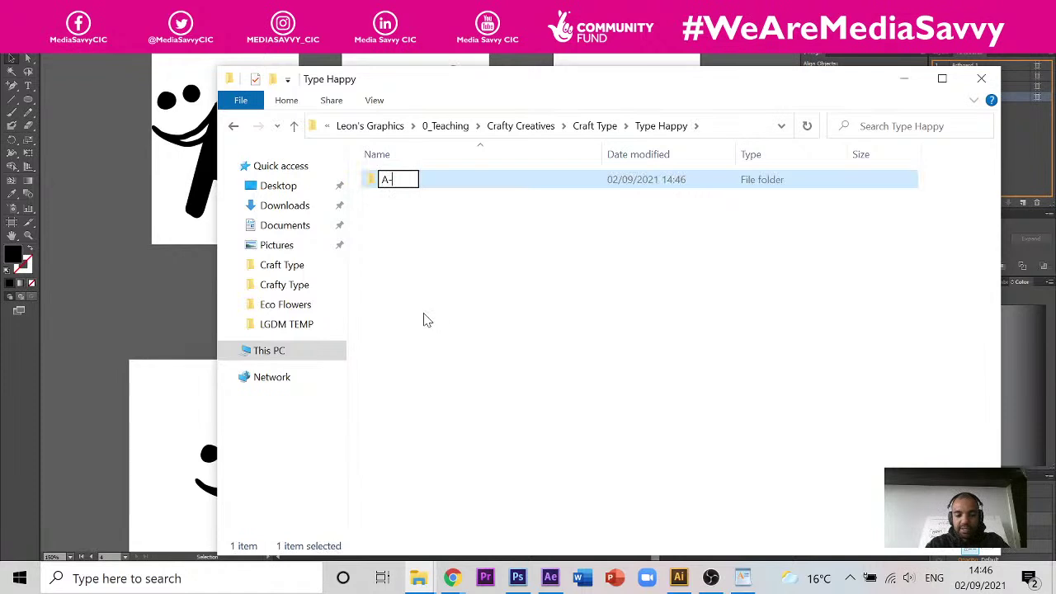
{"action": "type", "text": "Z "}
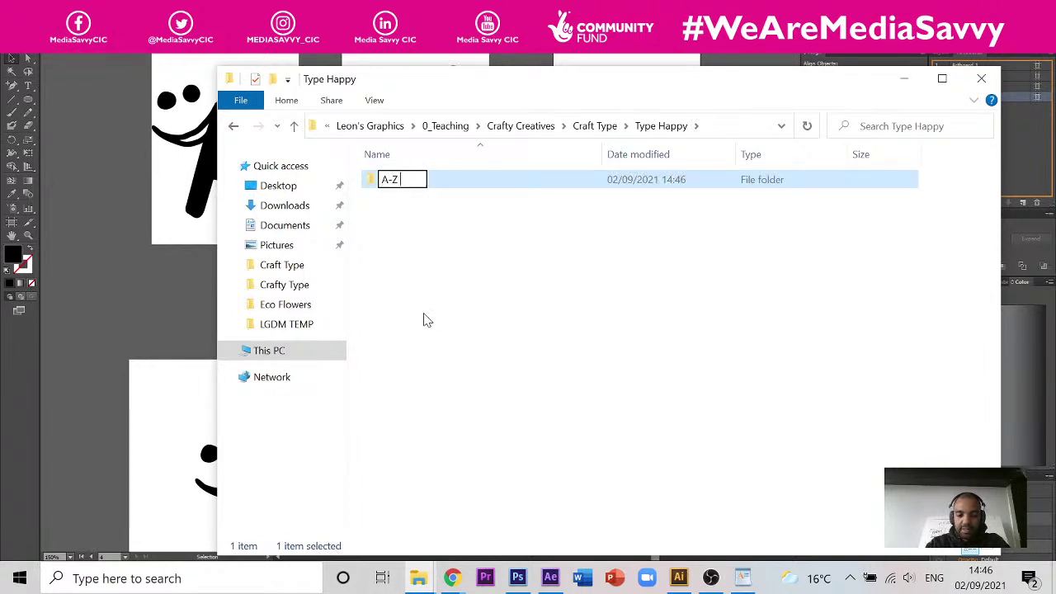
{"action": "type", "text": "Letters"}
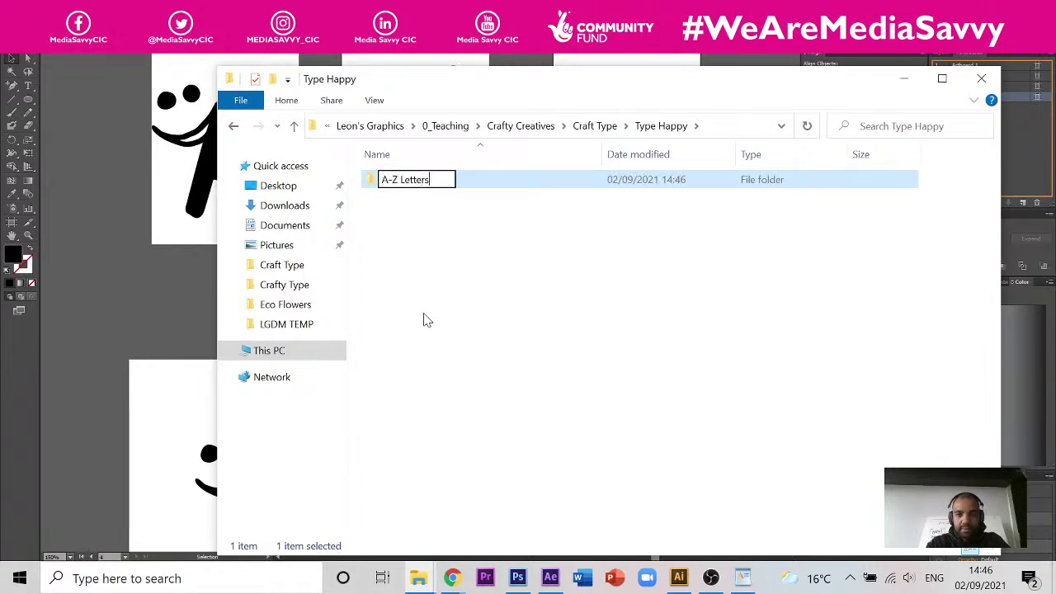
{"action": "key", "text": "Return"}
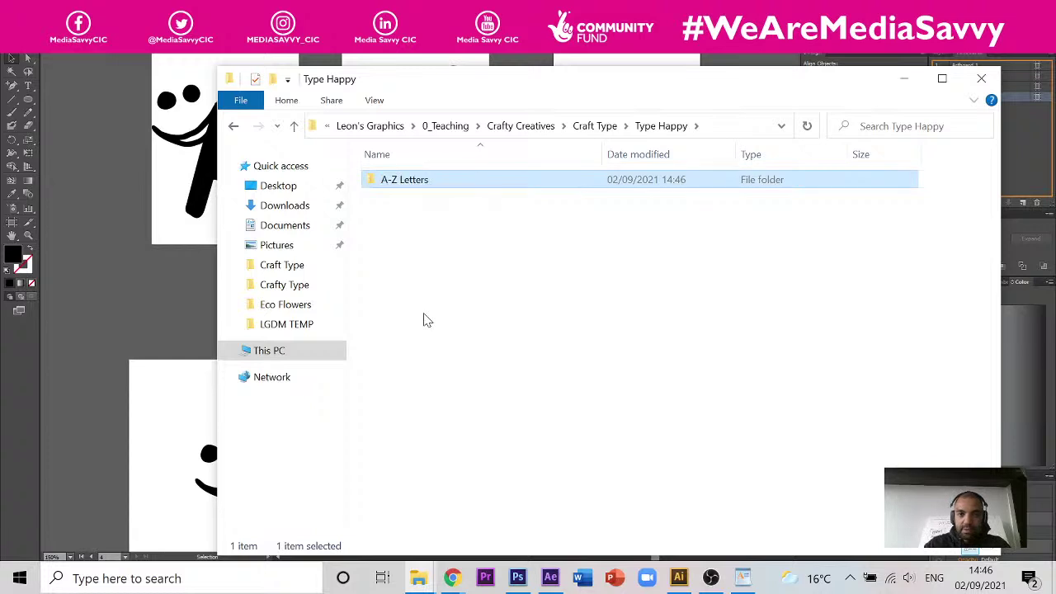
{"action": "double_click", "coordinate": [433, 183]}
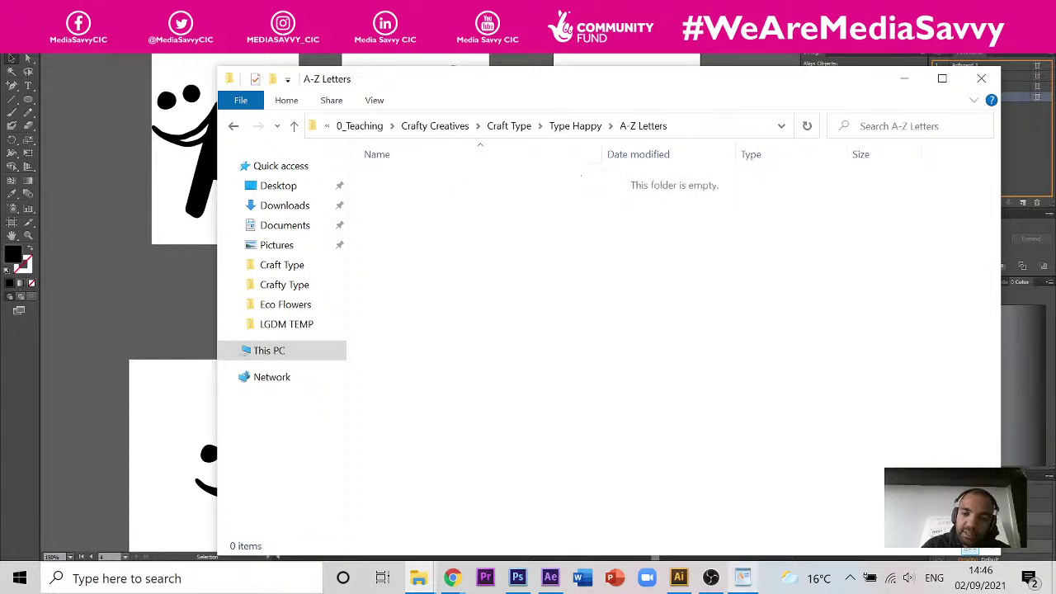
- Switch to Chrome, open an incognito window and search Google for "define letters" to read the dictionary entry
{"action": "left_click", "coordinate": [452, 577]}
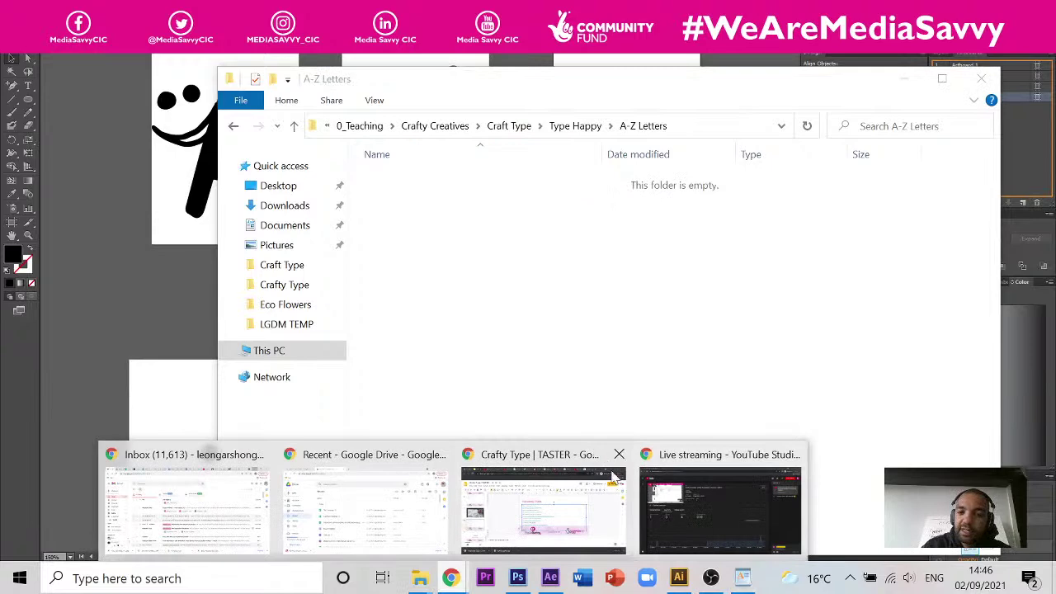
{"action": "left_click", "coordinate": [544, 503]}
{"action": "key", "text": "ctrl+shift+n"}
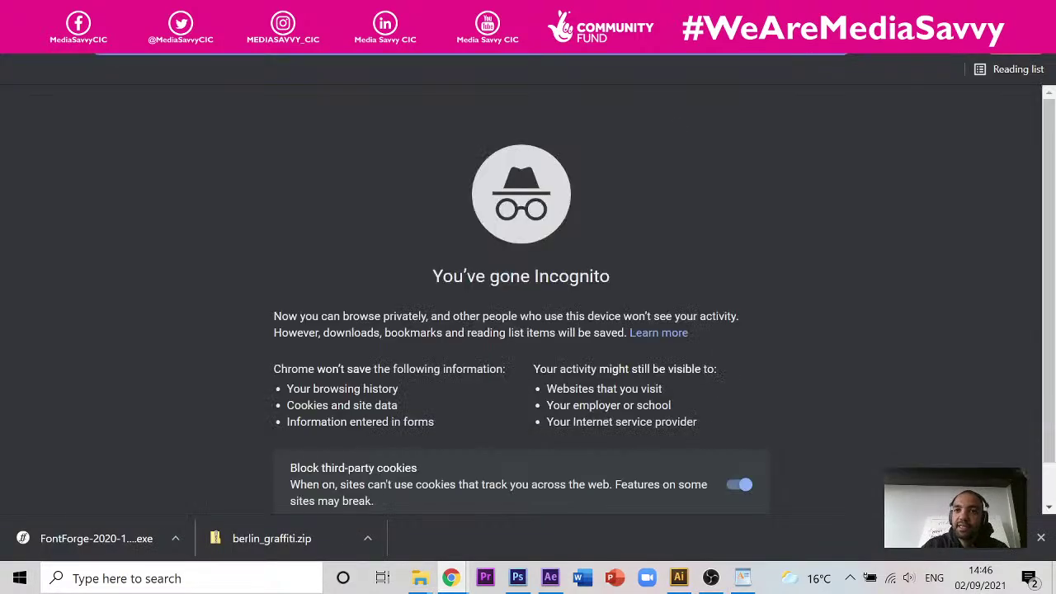
{"action": "type", "text": "define"}
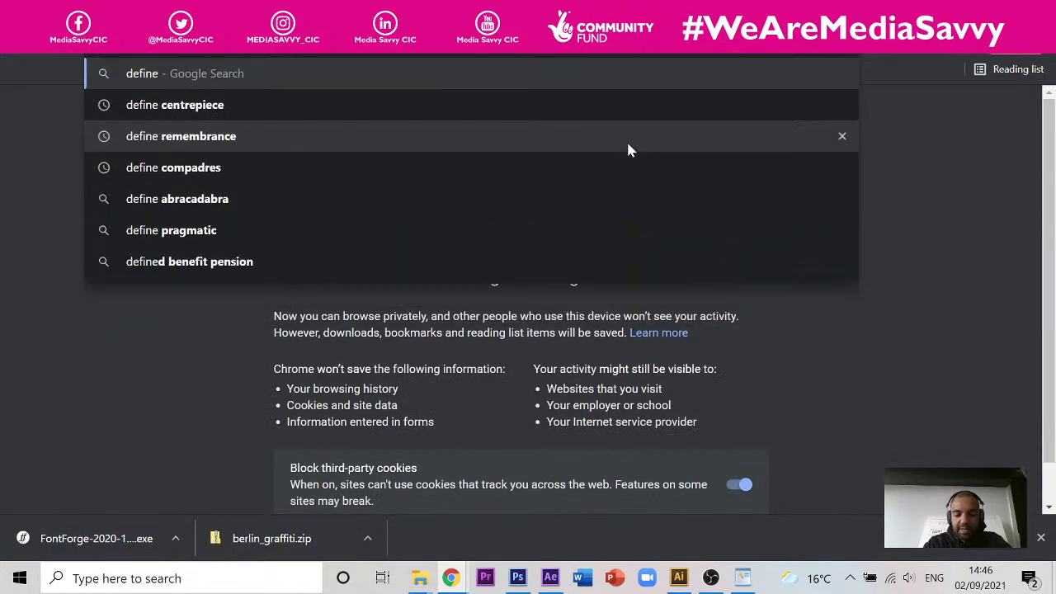
{"action": "type", "text": " letter"}
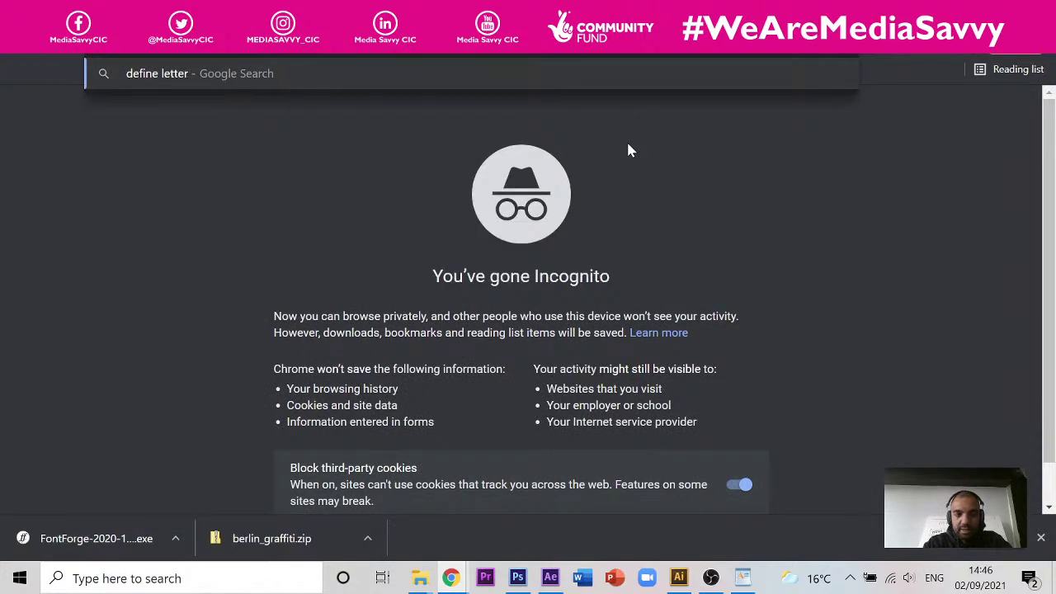
{"action": "key", "text": "Return"}
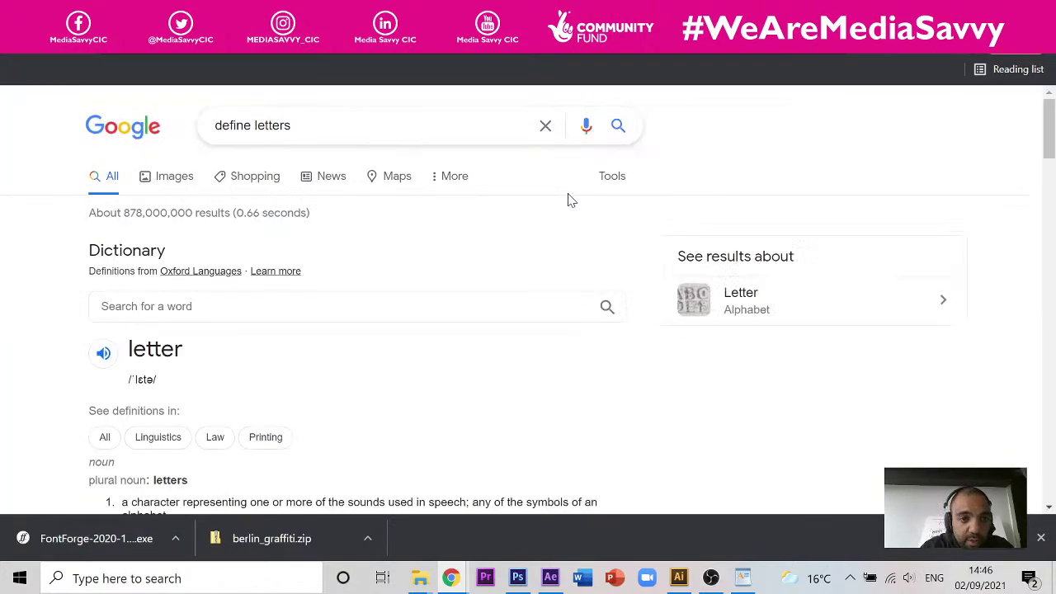
{"action": "scroll", "coordinate": [208, 338], "scroll_direction": "down", "scroll_amount": 1}
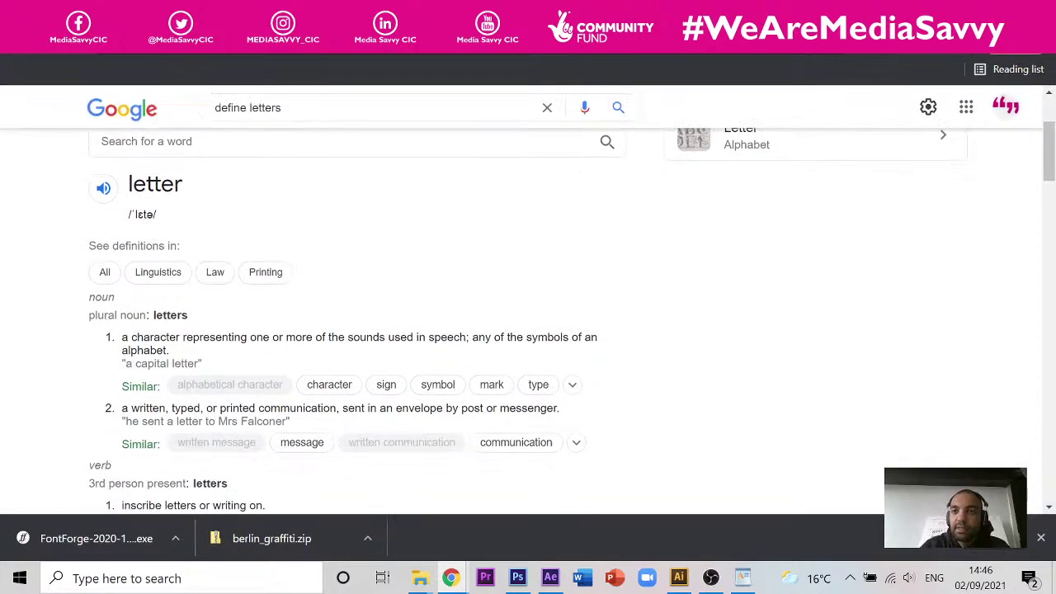
- Switch to the Crafty Type | TASTER presentation and view slides 27 and 26
{"action": "key", "text": "ctrl+Tab"}
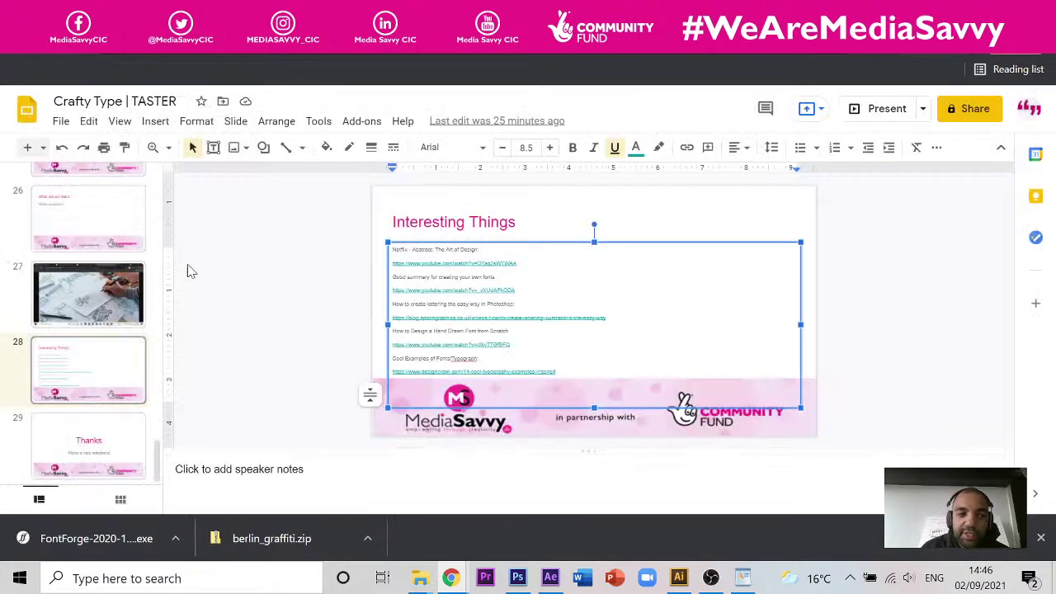
{"action": "key", "text": "Up"}
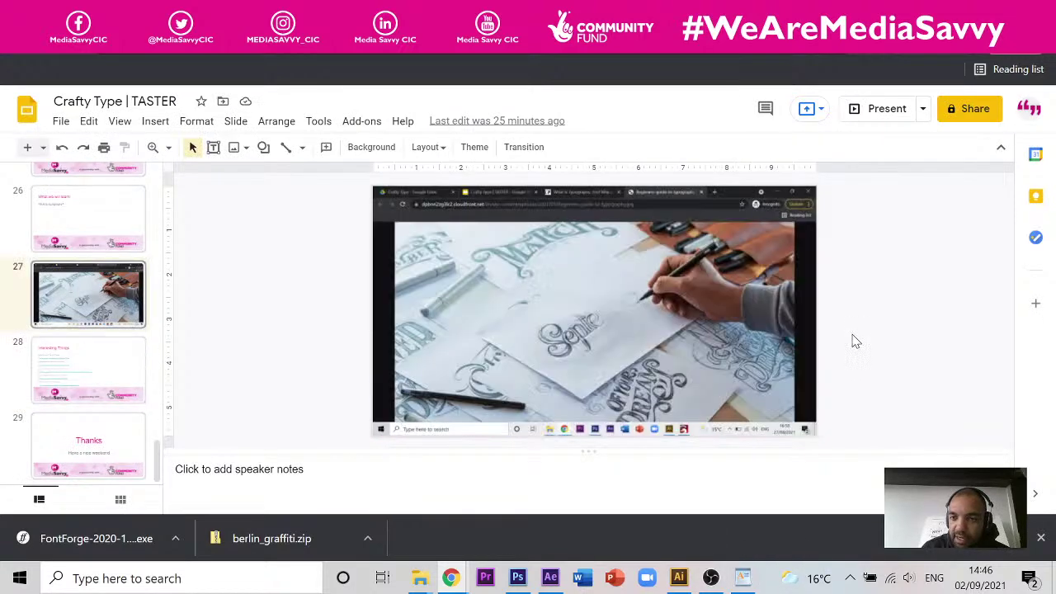
{"action": "left_click", "coordinate": [134, 201]}
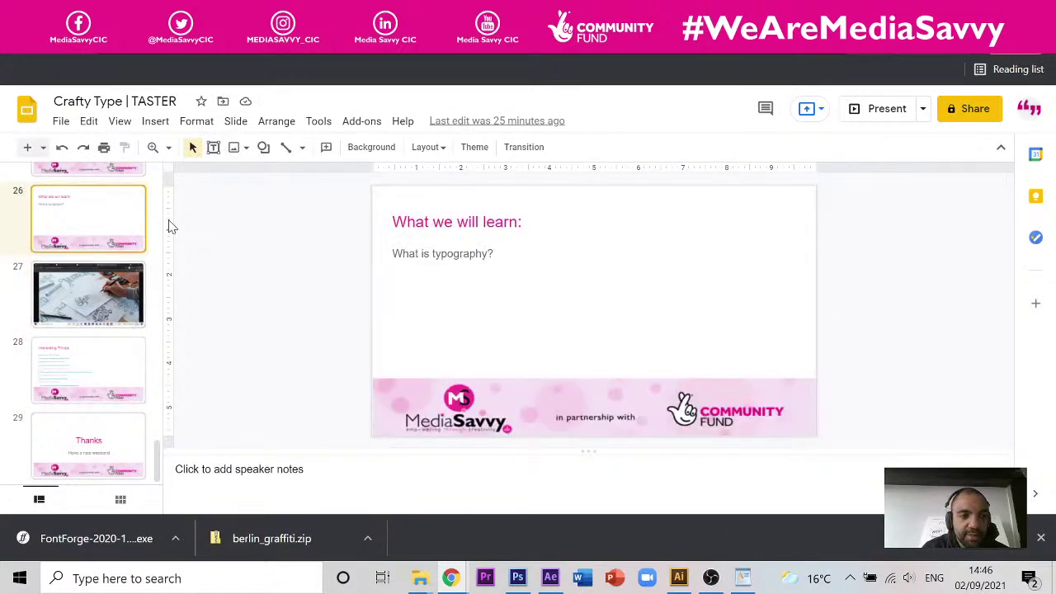
- Return to File Explorer, move Type Happy_A and Type Happy_B from Craft Type into Type Happy's A-Z Letters folder, and minimise the window
{"action": "left_click", "coordinate": [679, 577]}
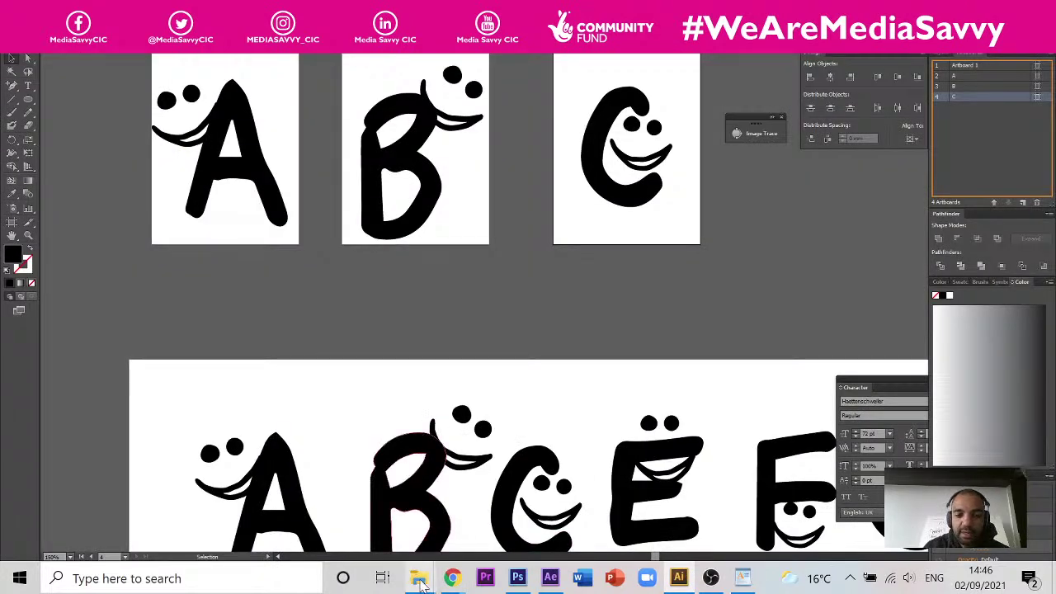
{"action": "mouse_move", "coordinate": [419, 578]}
{"action": "left_click", "coordinate": [607, 498]}
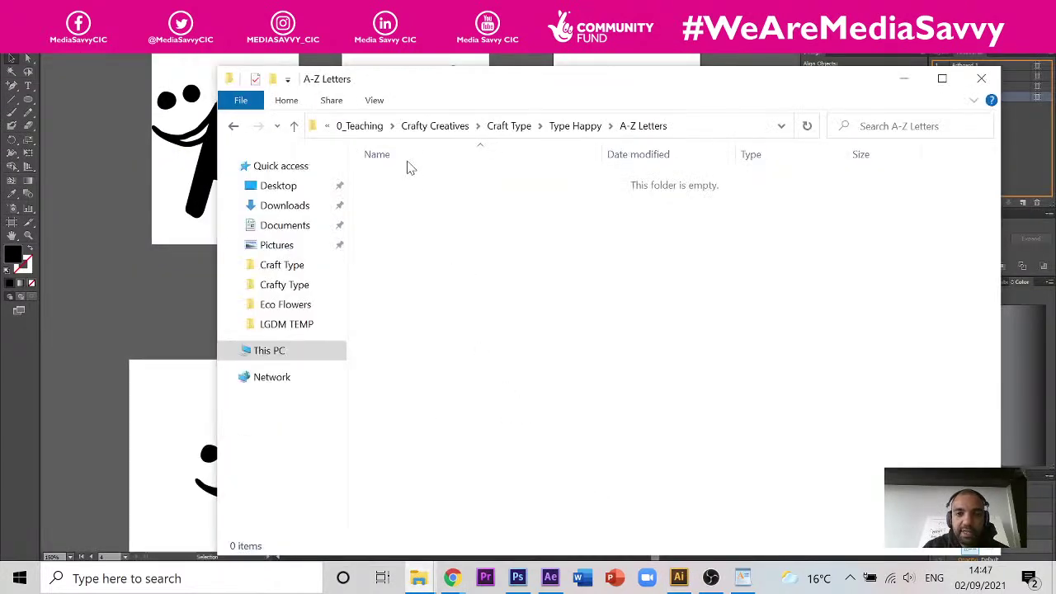
{"action": "left_click", "coordinate": [566, 128]}
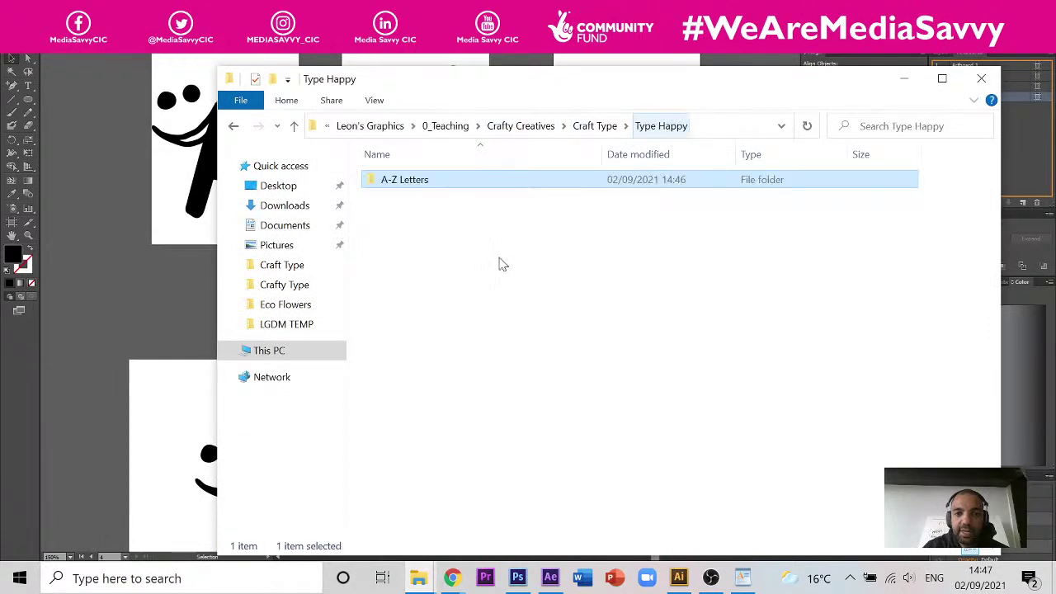
{"action": "left_click", "coordinate": [589, 127]}
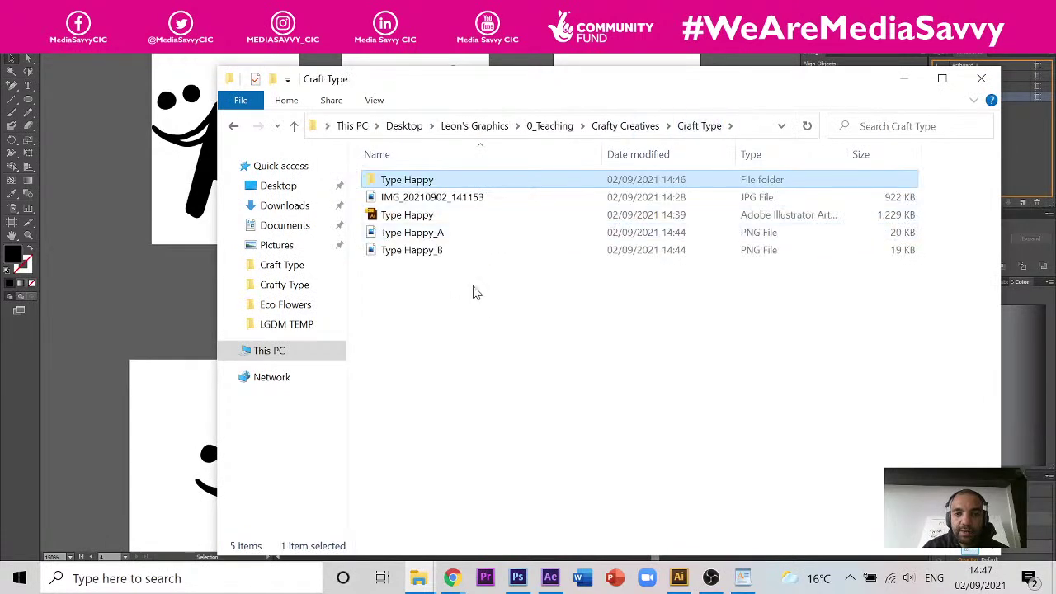
{"action": "left_click_drag", "start_coordinate": [474, 295], "coordinate": [404, 181]}
{"action": "double_click", "coordinate": [404, 182]}
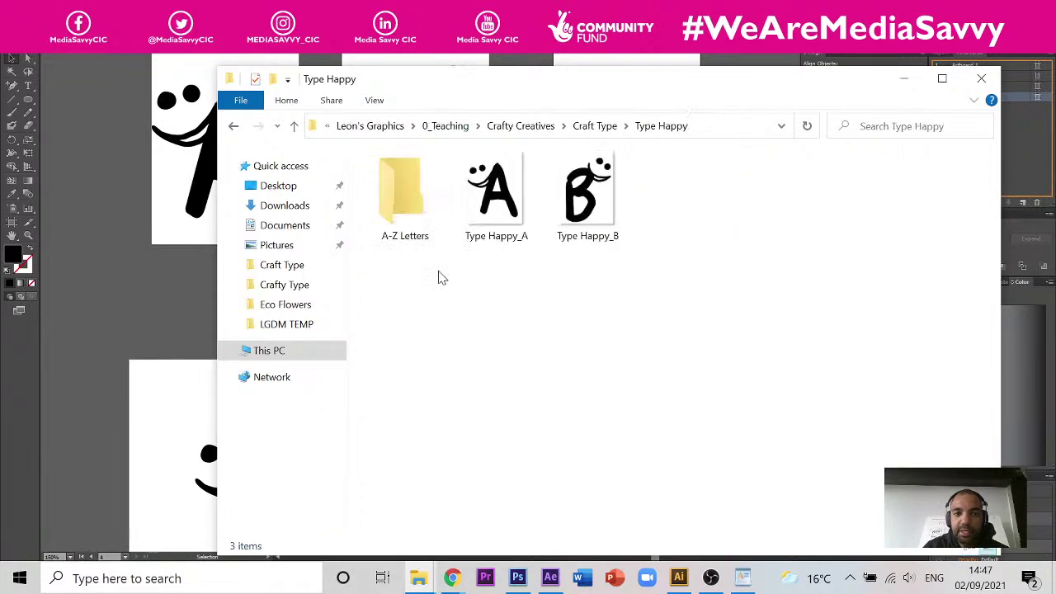
{"action": "left_click_drag", "start_coordinate": [631, 304], "coordinate": [403, 185]}
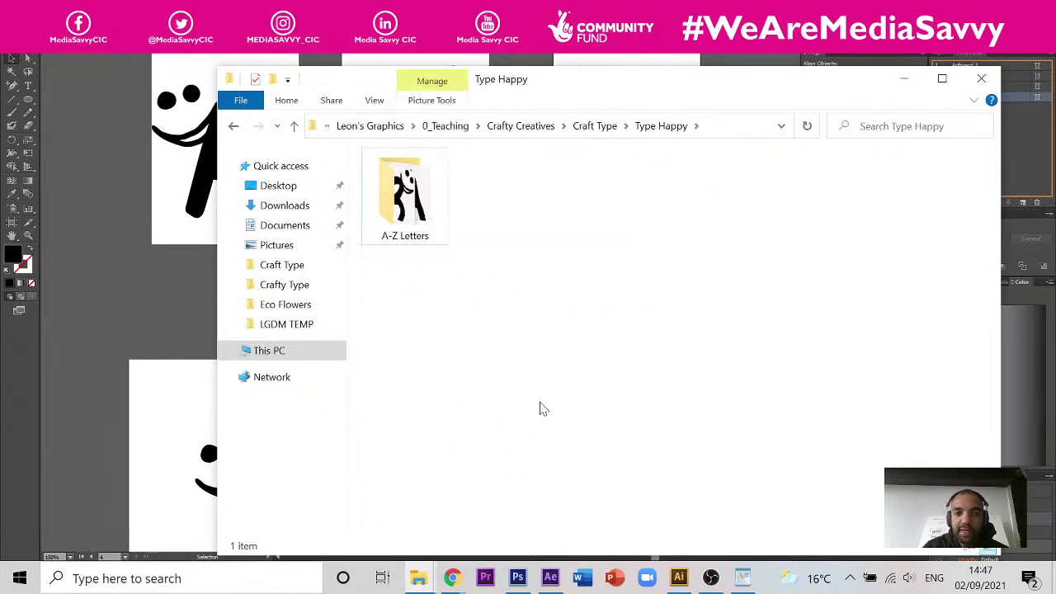
{"action": "left_click", "coordinate": [903, 78]}
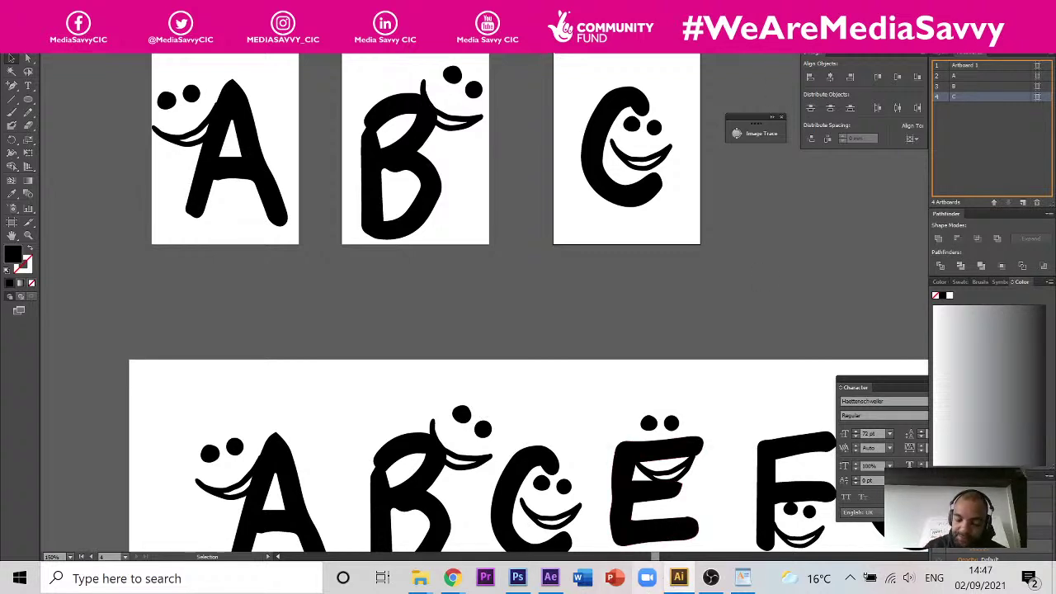
- Dismiss the After Effects welcome window and show the Windows desktop
{"action": "left_click", "coordinate": [746, 450]}
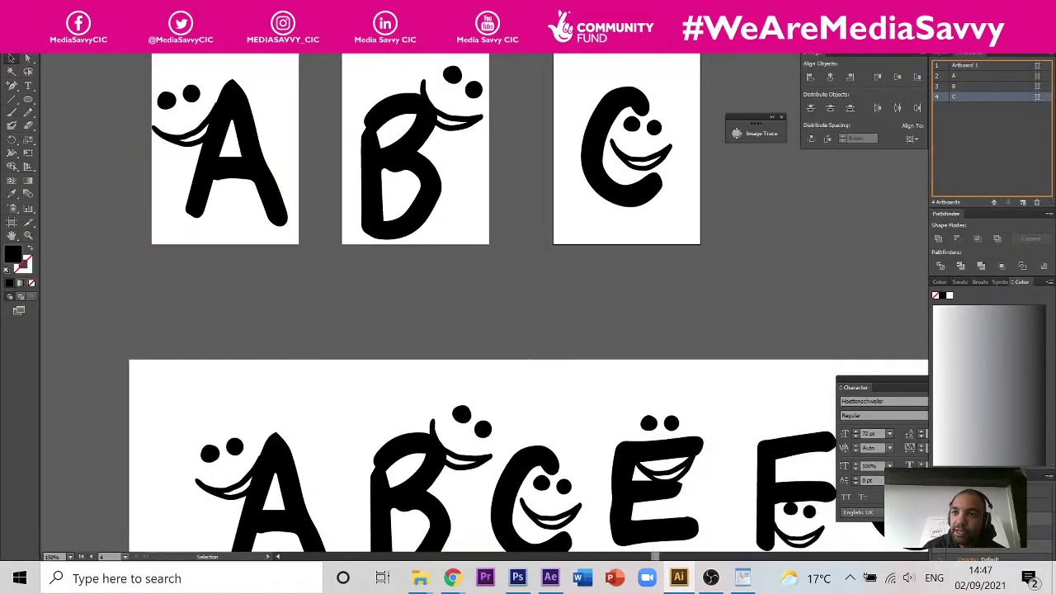
{"action": "left_click", "coordinate": [452, 578]}
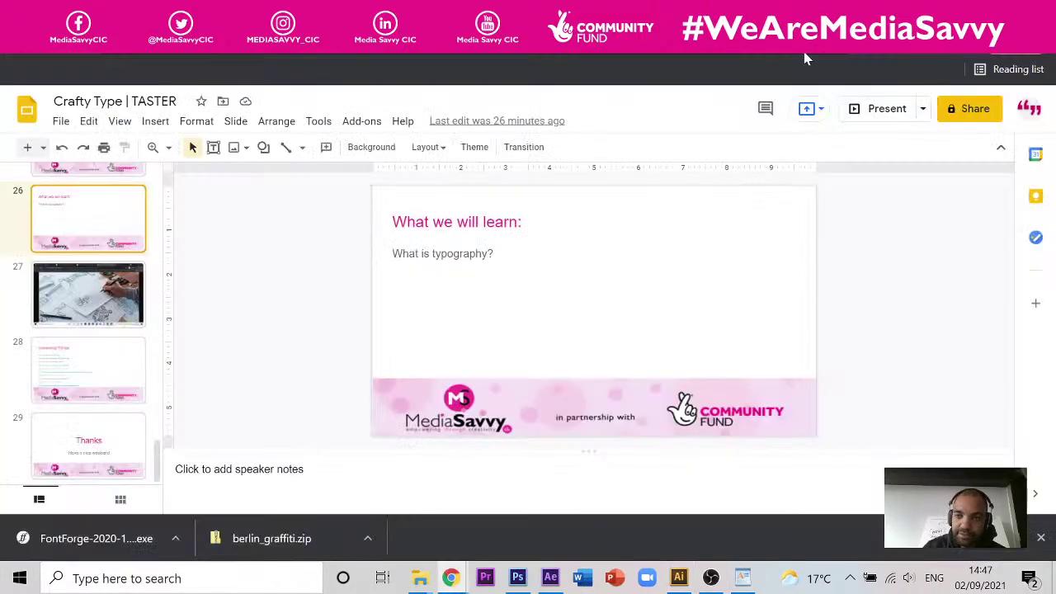
{"action": "left_click", "coordinate": [517, 578]}
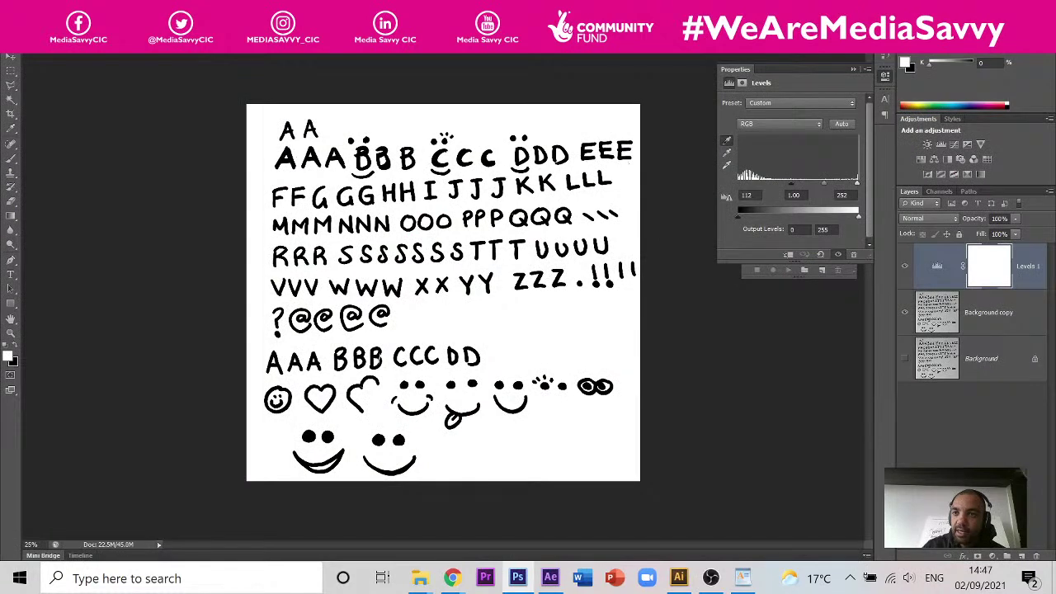
{"action": "left_click", "coordinate": [743, 577]}
{"action": "left_click", "coordinate": [550, 577]}
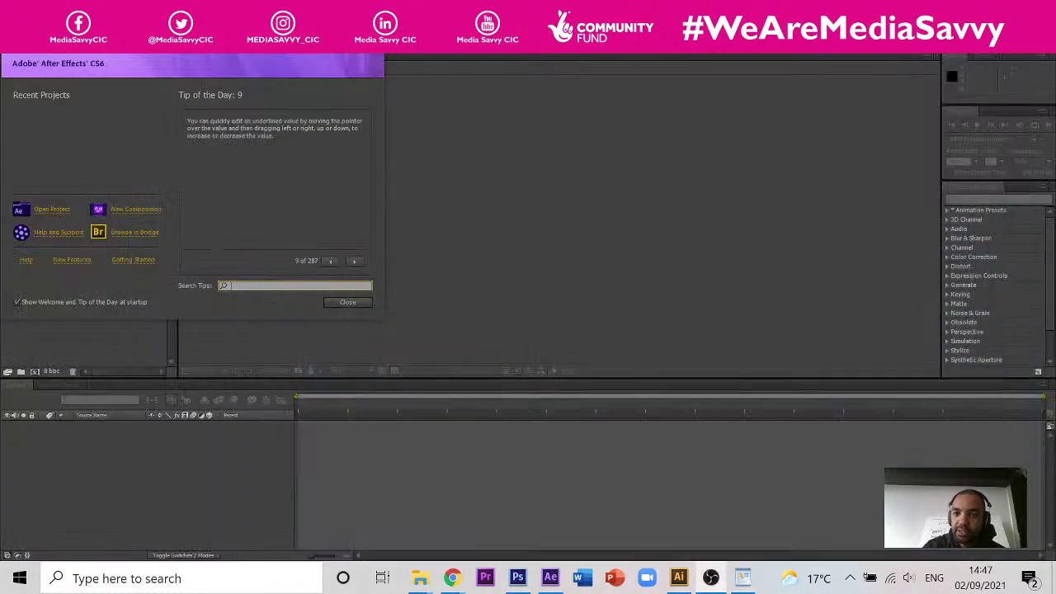
{"action": "left_click", "coordinate": [412, 63]}
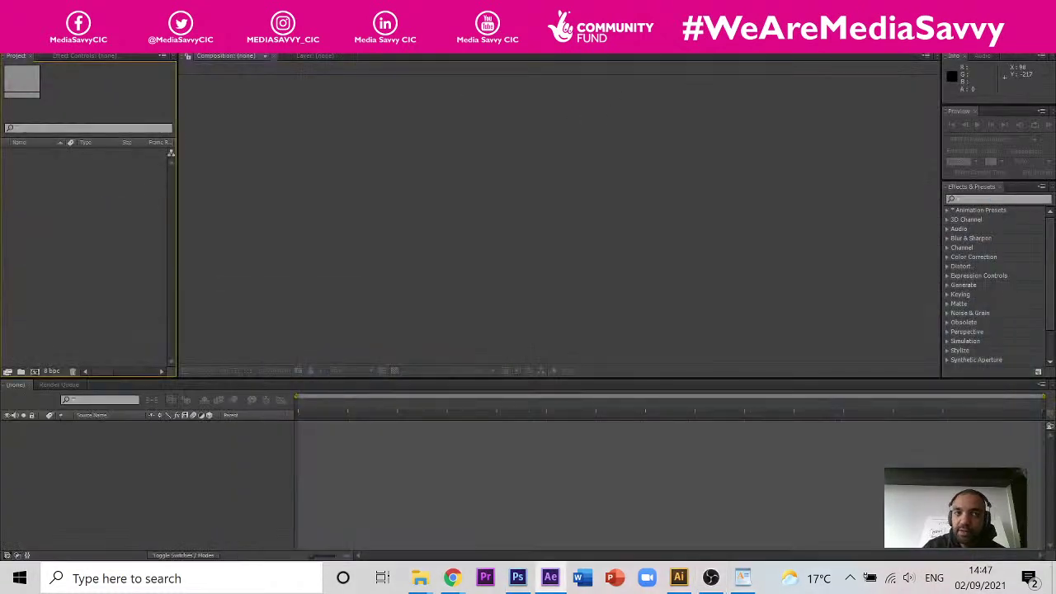
{"action": "key", "text": "super+d"}
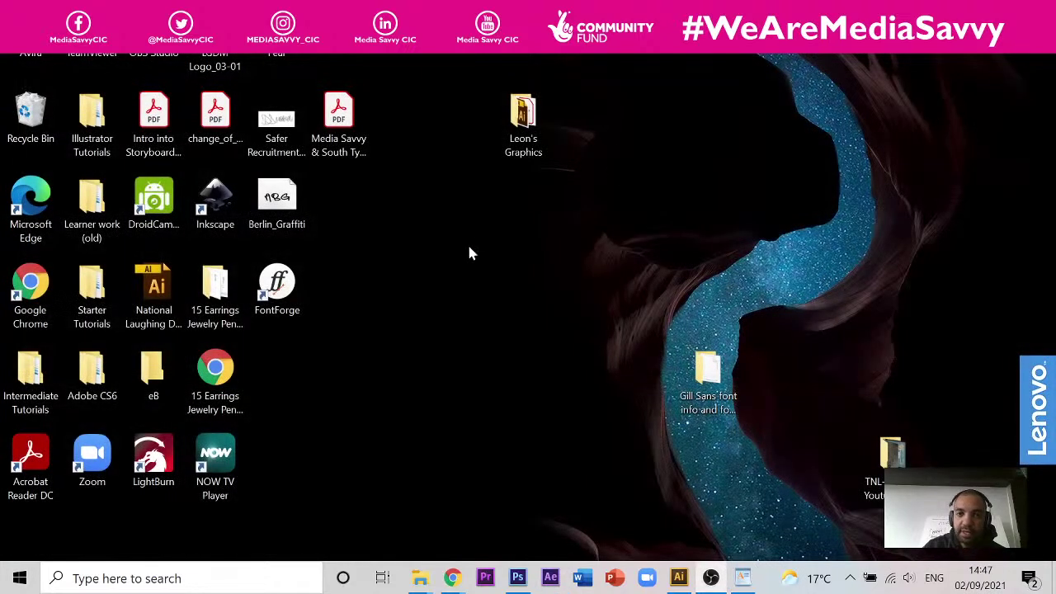
- Launch FontForge with a new font and open the import dialog for the capital A glyph
{"action": "double_click", "coordinate": [277, 284]}
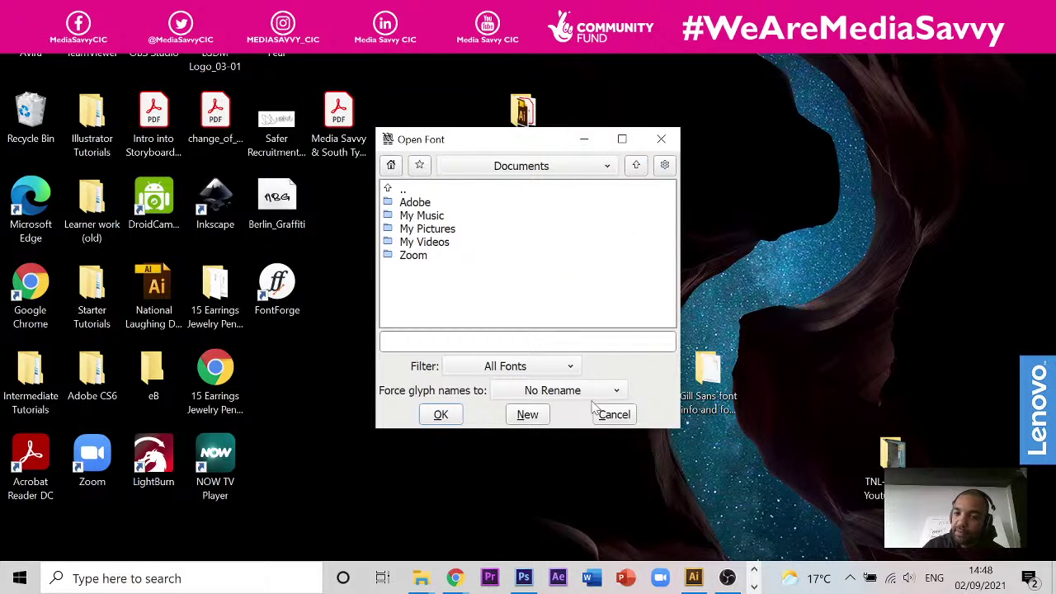
{"action": "left_click", "coordinate": [534, 414]}
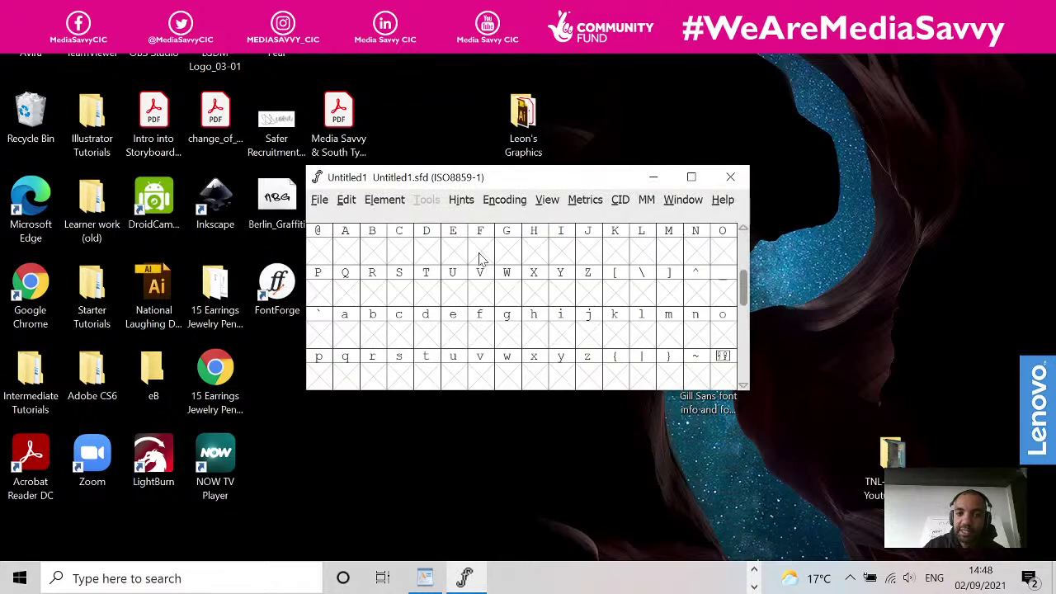
{"action": "left_click", "coordinate": [345, 240]}
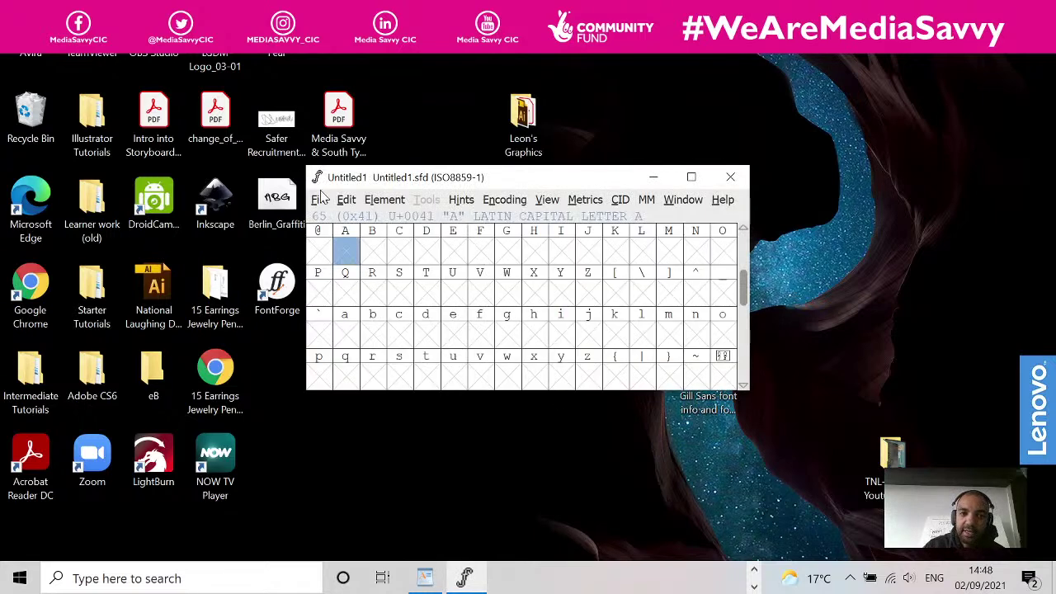
{"action": "left_click", "coordinate": [322, 200]}
{"action": "left_click", "coordinate": [354, 386]}
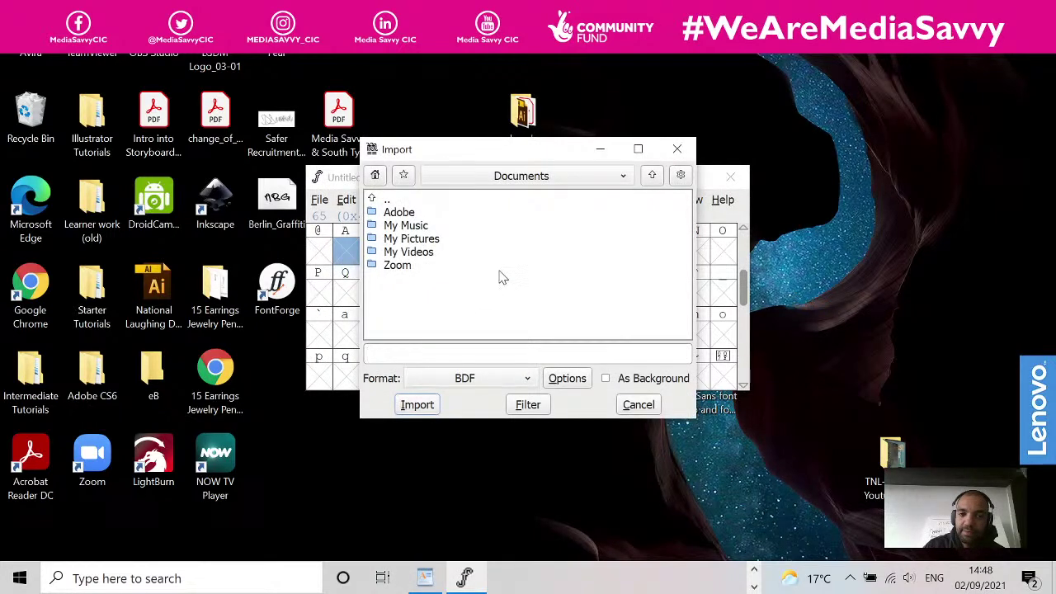
- Browse from Documents through the Desktop's graphics folder, 0_Teaching, Crafty Creatives, Craft Type and Type Happy to the A-Z Letters folder
{"action": "left_click", "coordinate": [375, 201]}
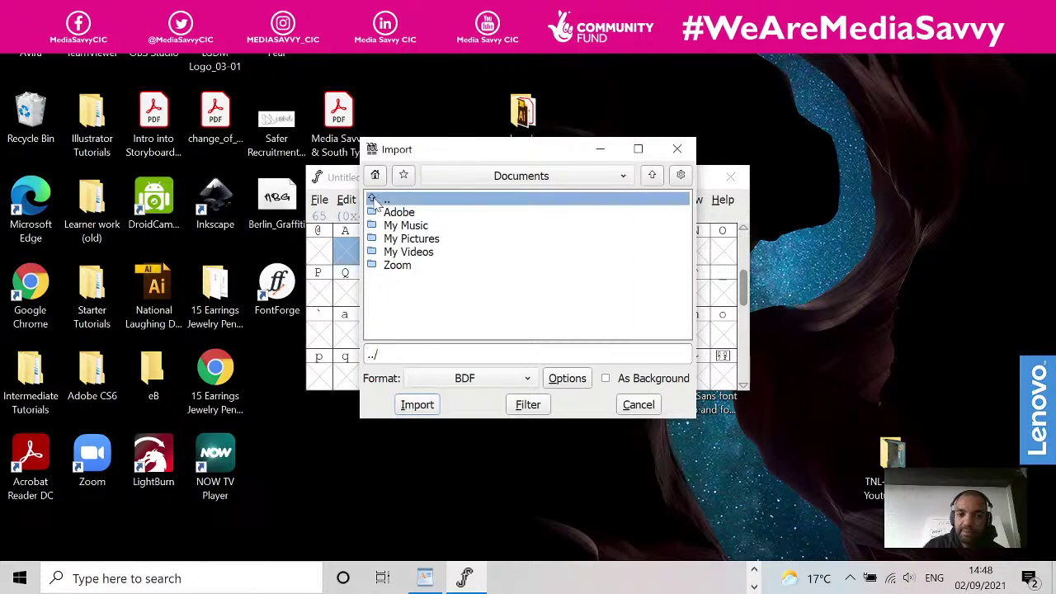
{"action": "double_click", "coordinate": [375, 202]}
{"action": "left_click", "coordinate": [411, 278]}
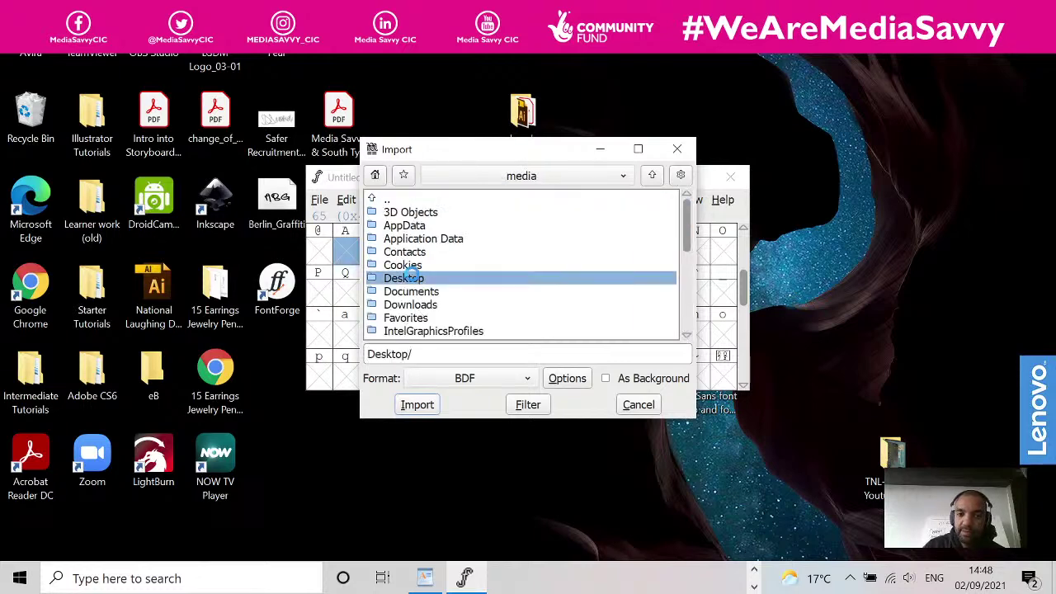
{"action": "double_click", "coordinate": [412, 278]}
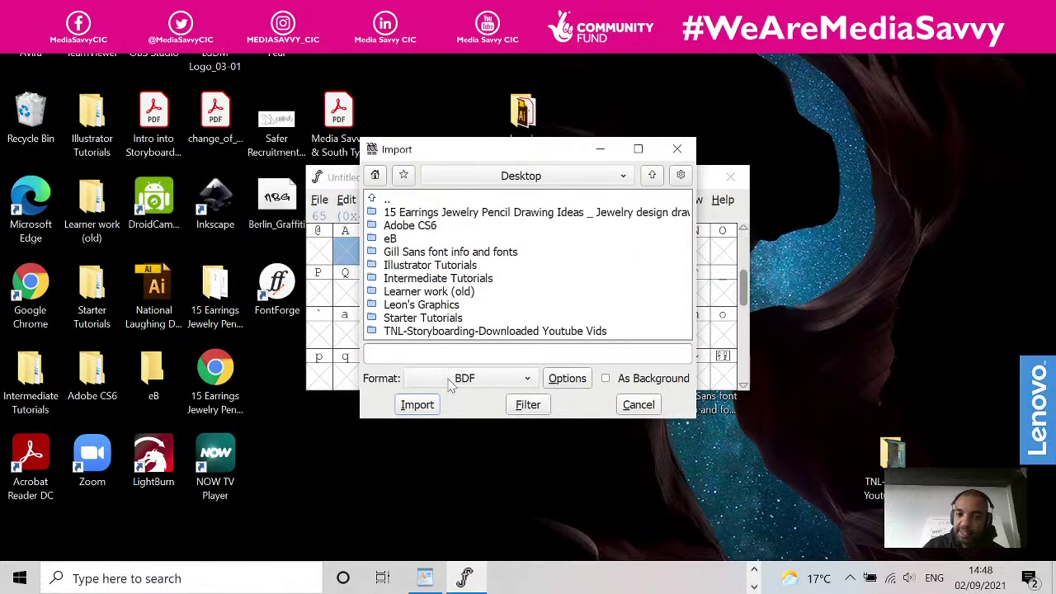
{"action": "double_click", "coordinate": [400, 306]}
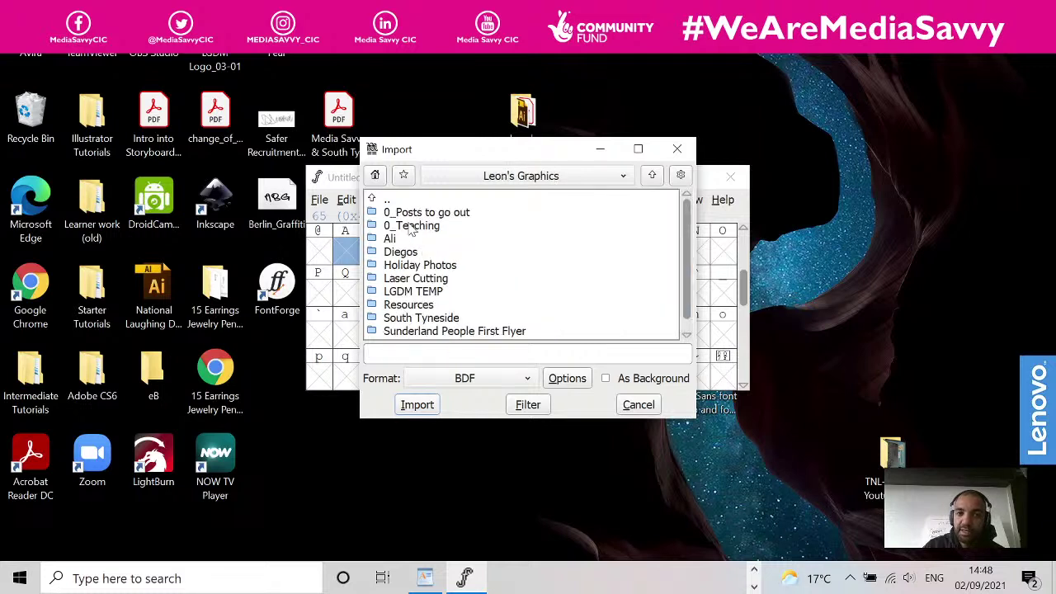
{"action": "double_click", "coordinate": [412, 226]}
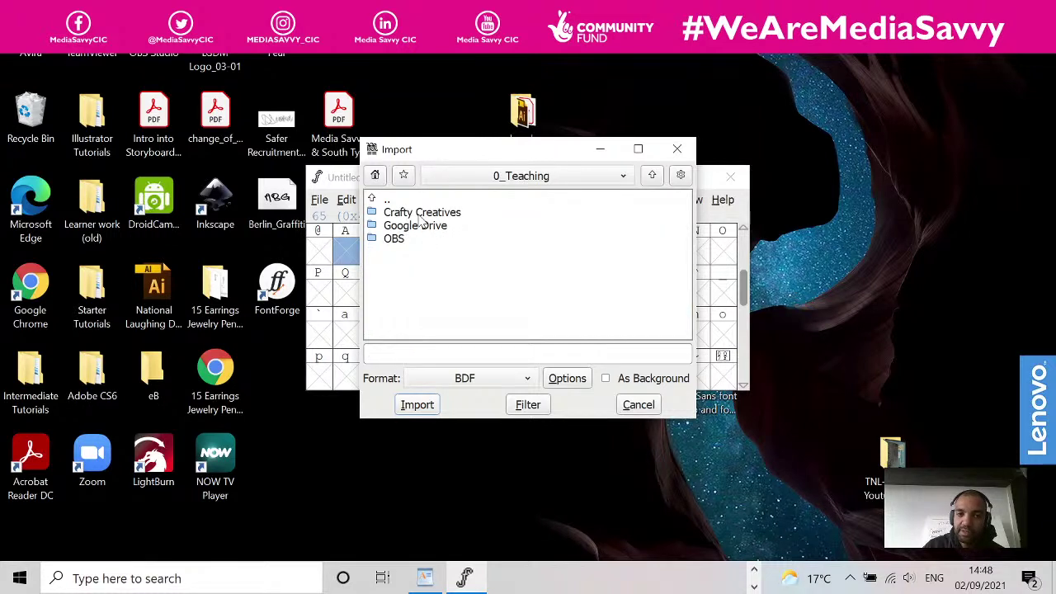
{"action": "double_click", "coordinate": [405, 213]}
{"action": "double_click", "coordinate": [406, 214]}
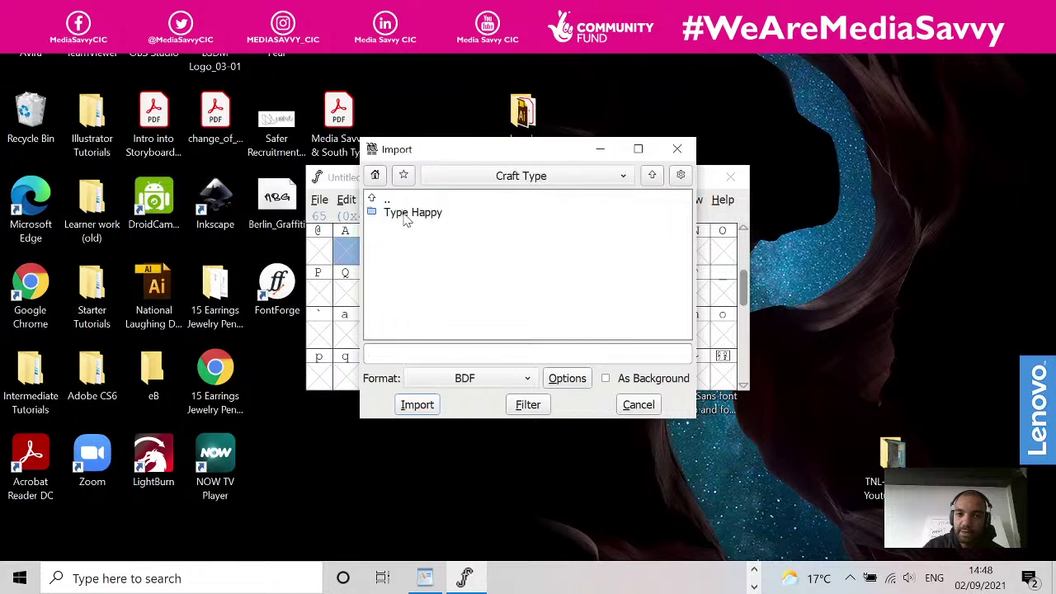
{"action": "double_click", "coordinate": [404, 216]}
{"action": "left_click", "coordinate": [407, 214]}
{"action": "double_click", "coordinate": [406, 214]}
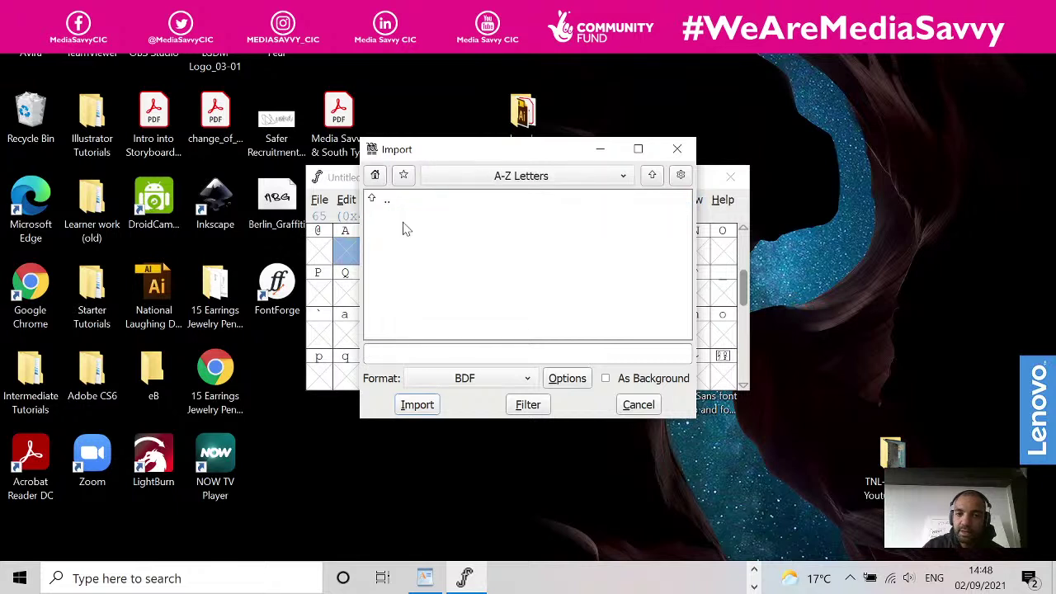
- Set the import format to Image so the PNG letters in A-Z Letters can be chosen
{"action": "left_click", "coordinate": [512, 378]}
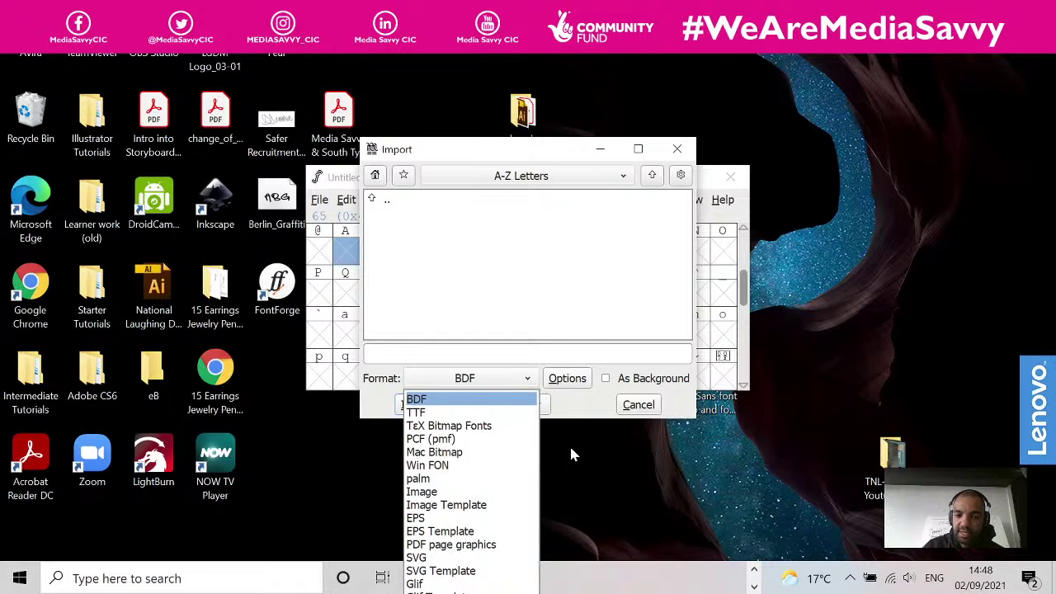
{"action": "double_click", "coordinate": [548, 149]}
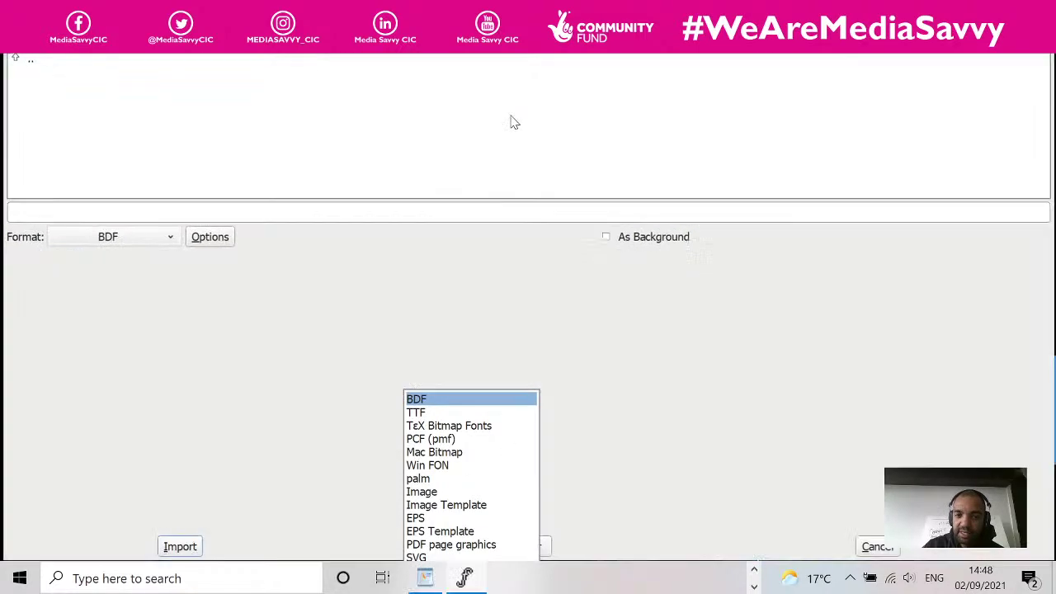
{"action": "double_click", "coordinate": [839, 13]}
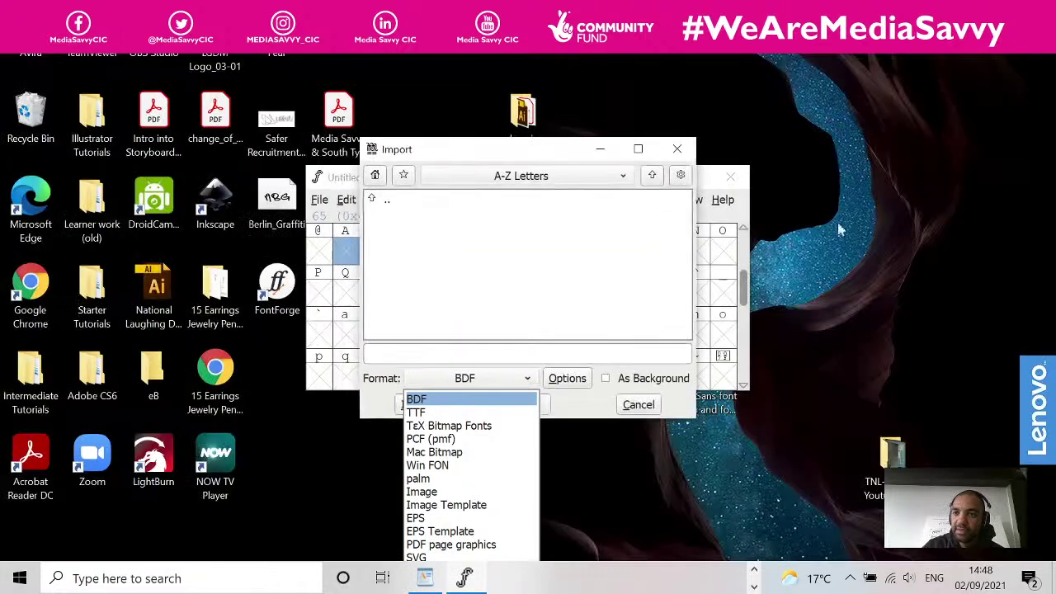
{"action": "left_click", "coordinate": [450, 492]}
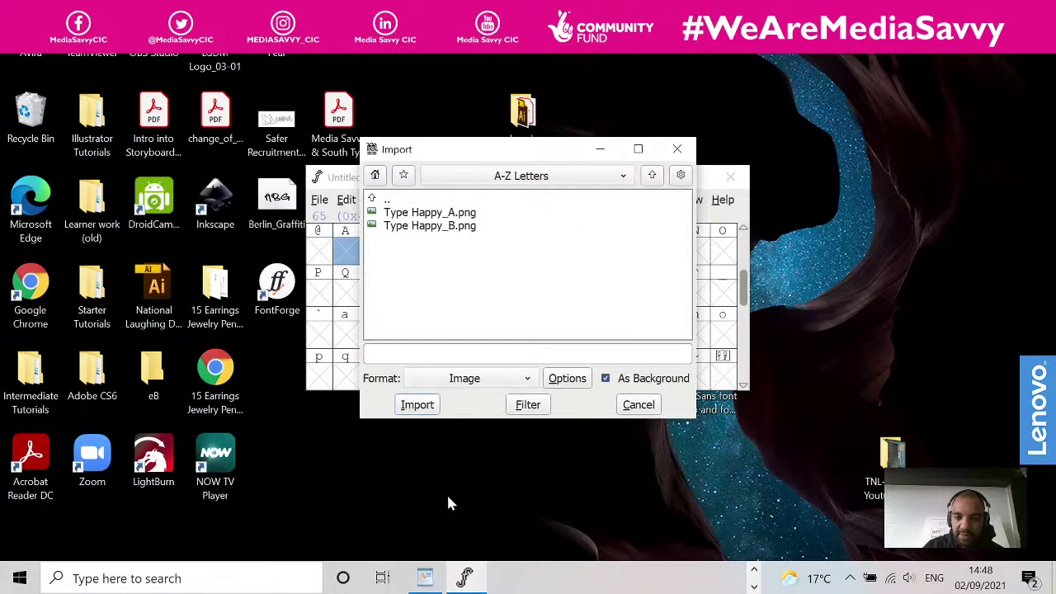
- Review the import parameters and import Type Happy_A.png as a background image into the capital A glyph
{"action": "left_click", "coordinate": [448, 216]}
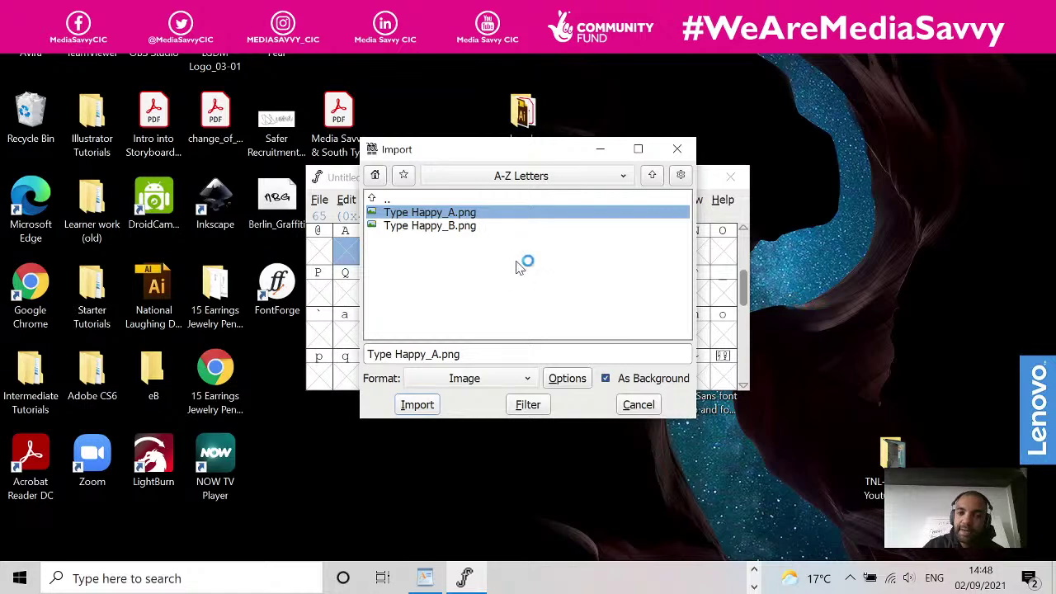
{"action": "left_click", "coordinate": [562, 380]}
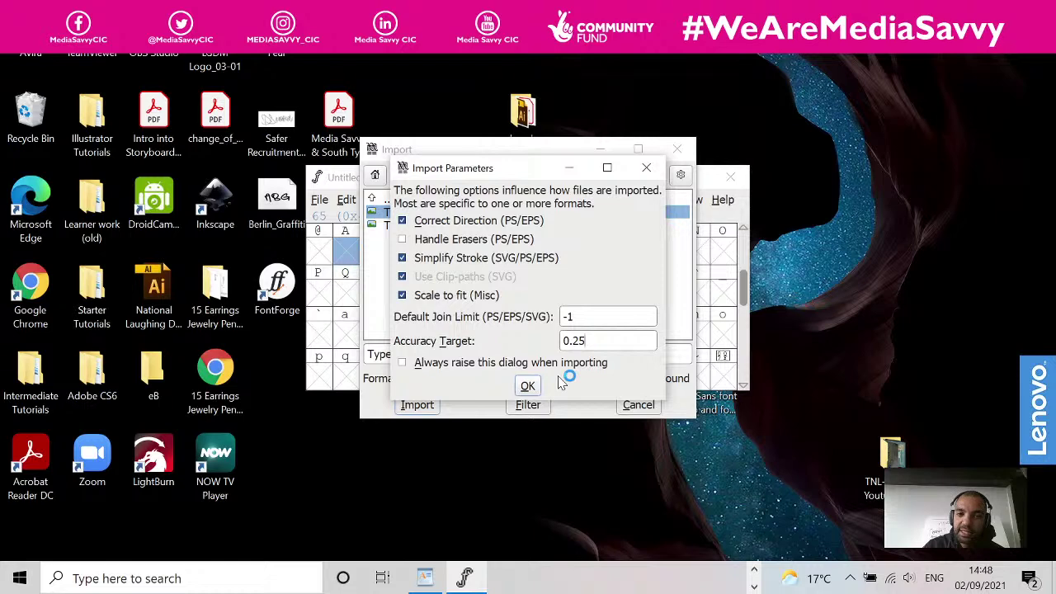
{"action": "left_click", "coordinate": [527, 385]}
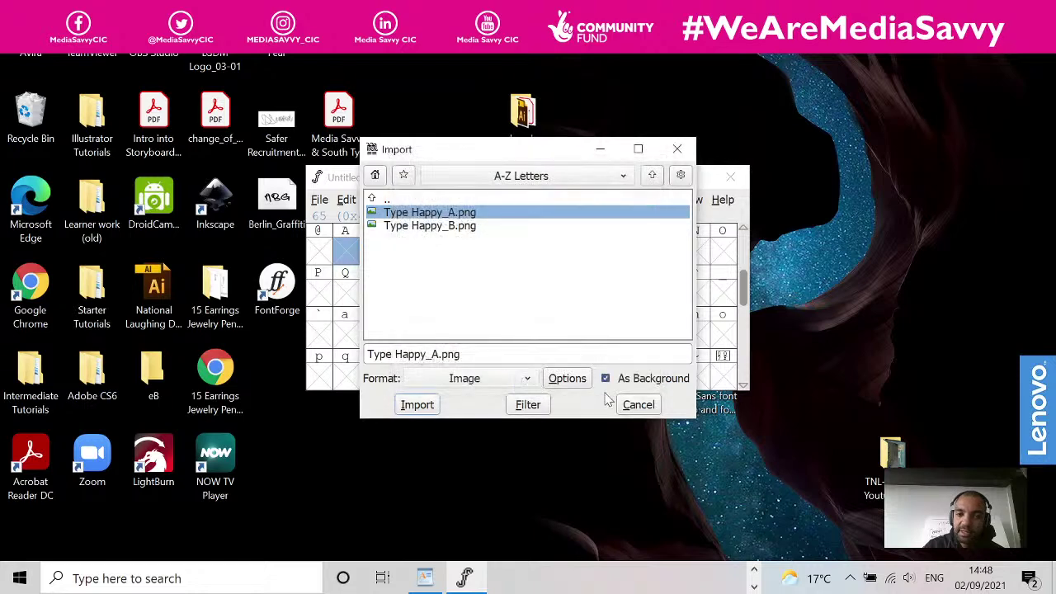
{"action": "left_click", "coordinate": [576, 380]}
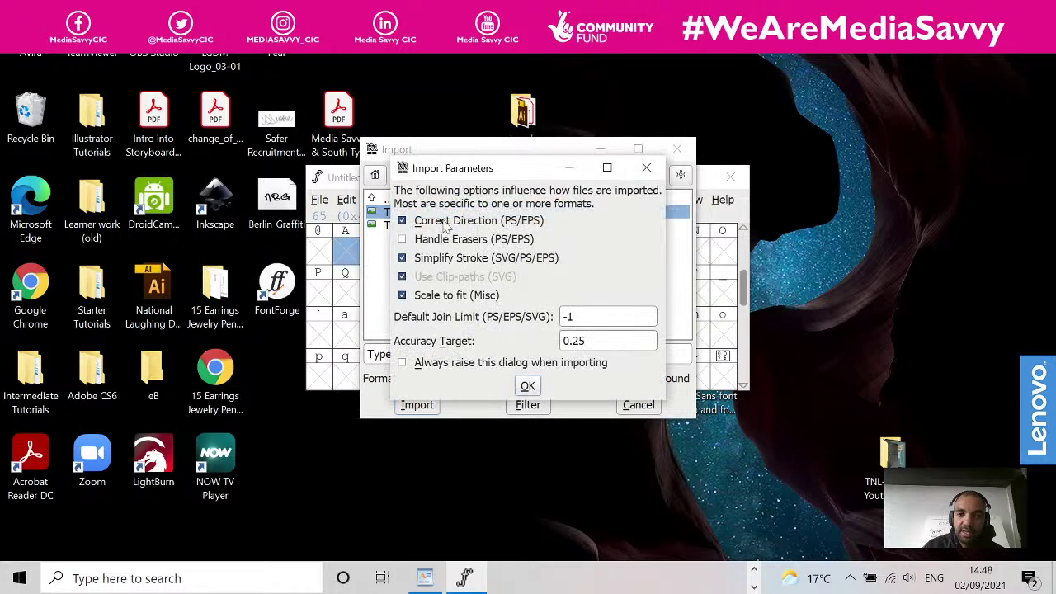
{"action": "left_click", "coordinate": [528, 385]}
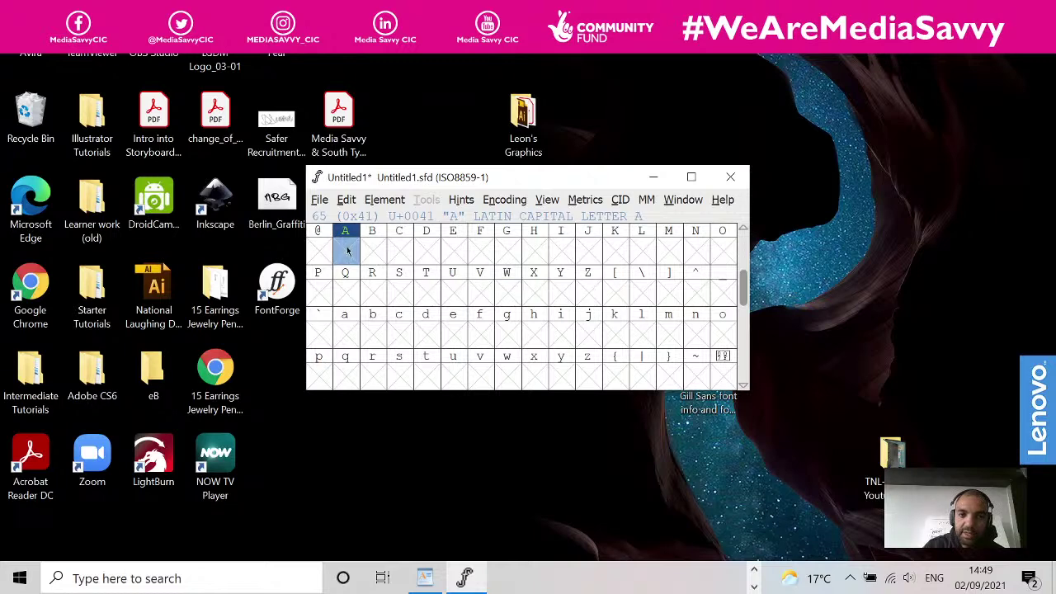
- Reopen the import dialog for the capital A glyph and examine the file formats it accepts
{"action": "left_click", "coordinate": [319, 201]}
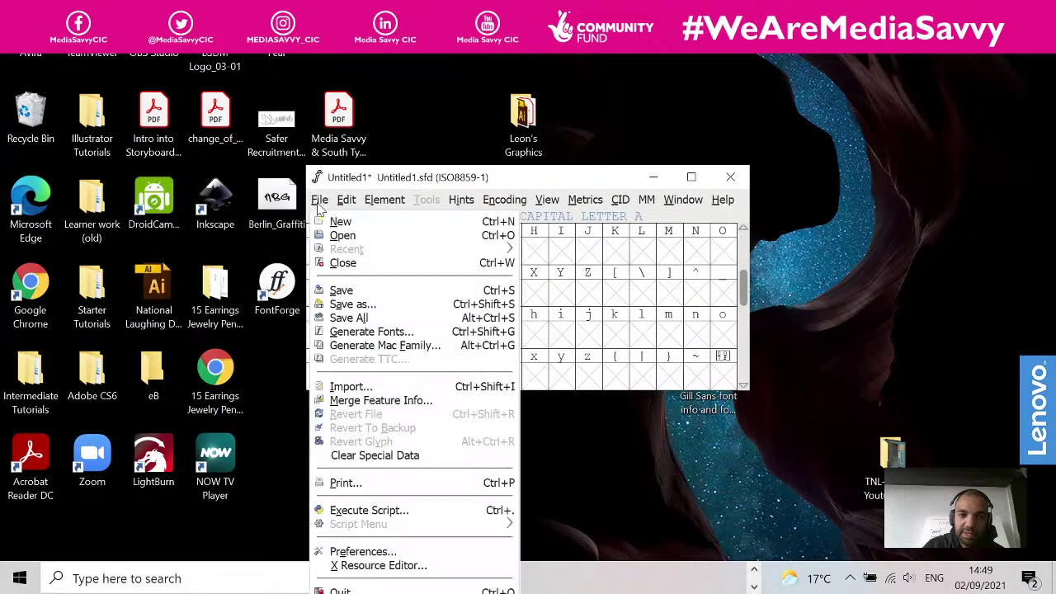
{"action": "left_click", "coordinate": [366, 389]}
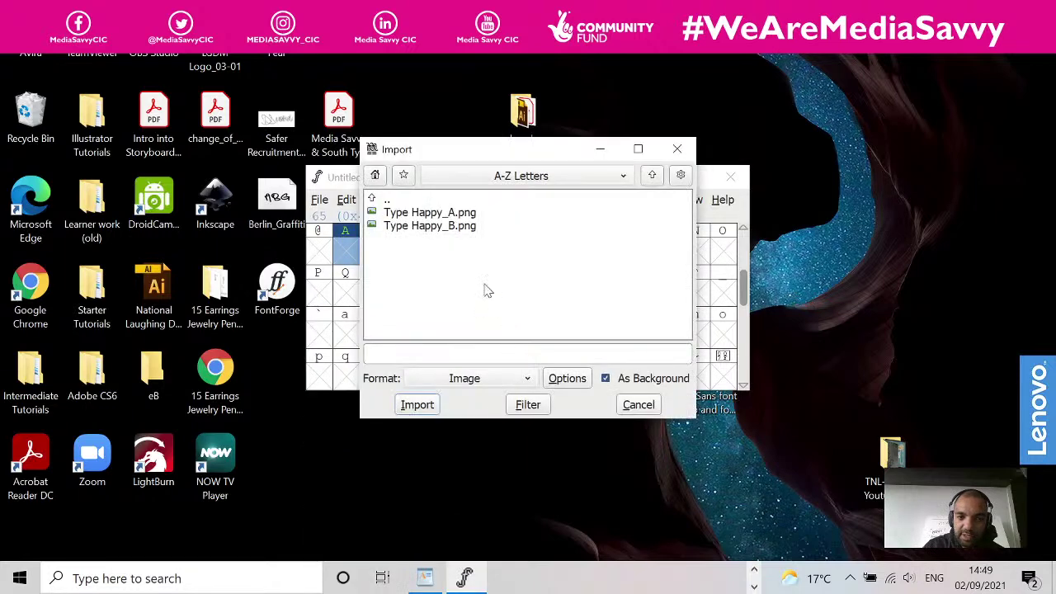
{"action": "left_click", "coordinate": [520, 377]}
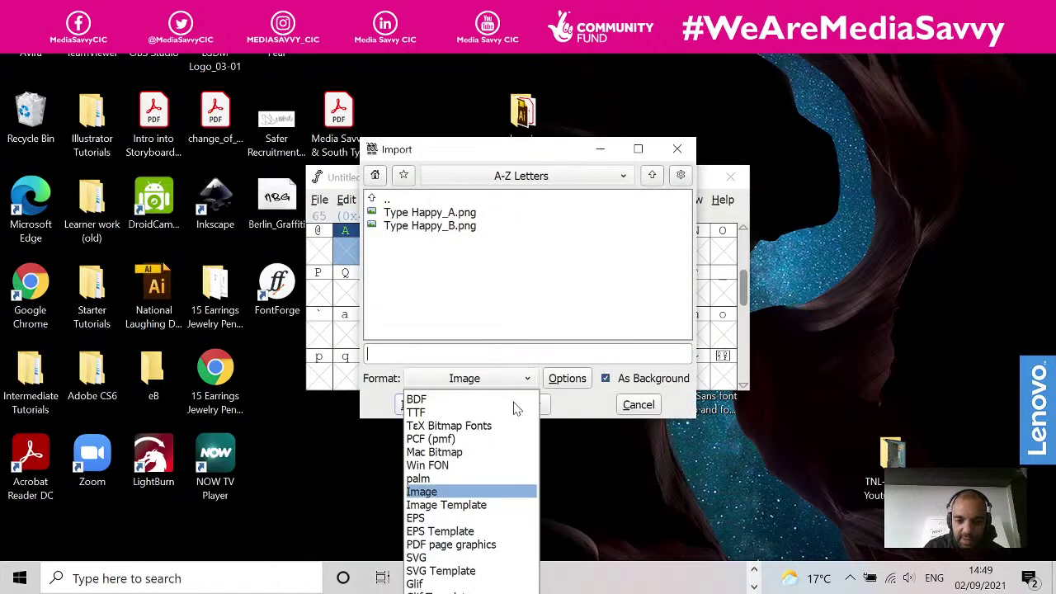
{"action": "left_click", "coordinate": [647, 408]}
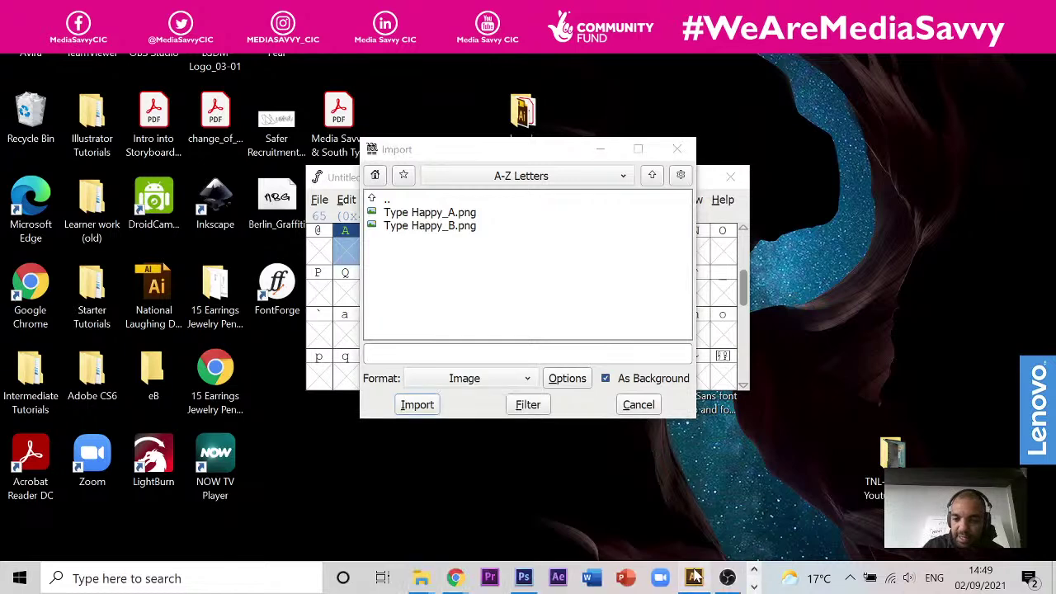
- Switch to Illustrator, start an export into the A-Z Letters folder and check the available file types
{"action": "left_click", "coordinate": [694, 577]}
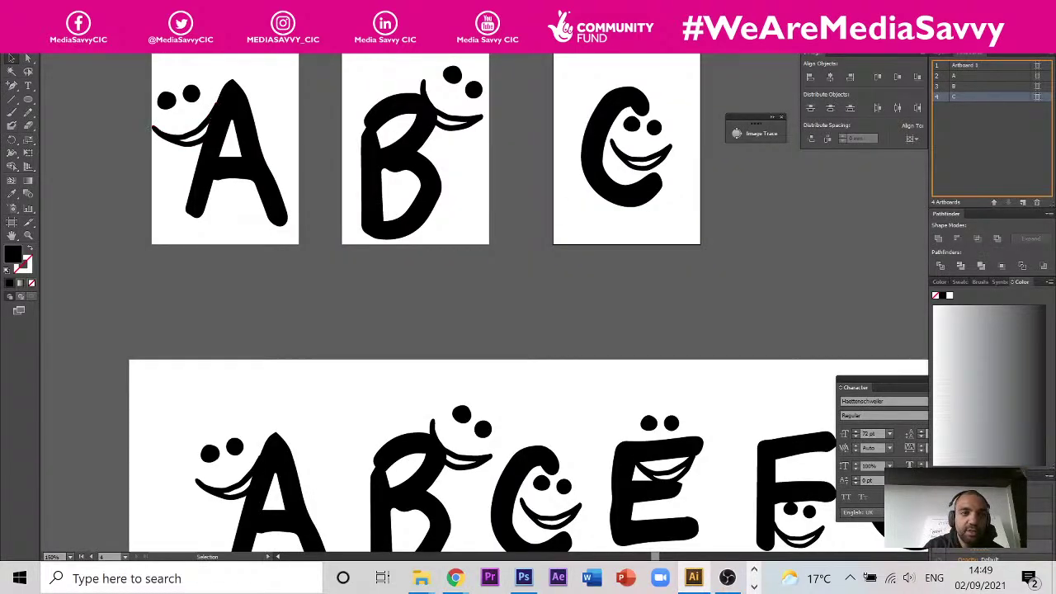
{"action": "left_click", "coordinate": [33, 24]}
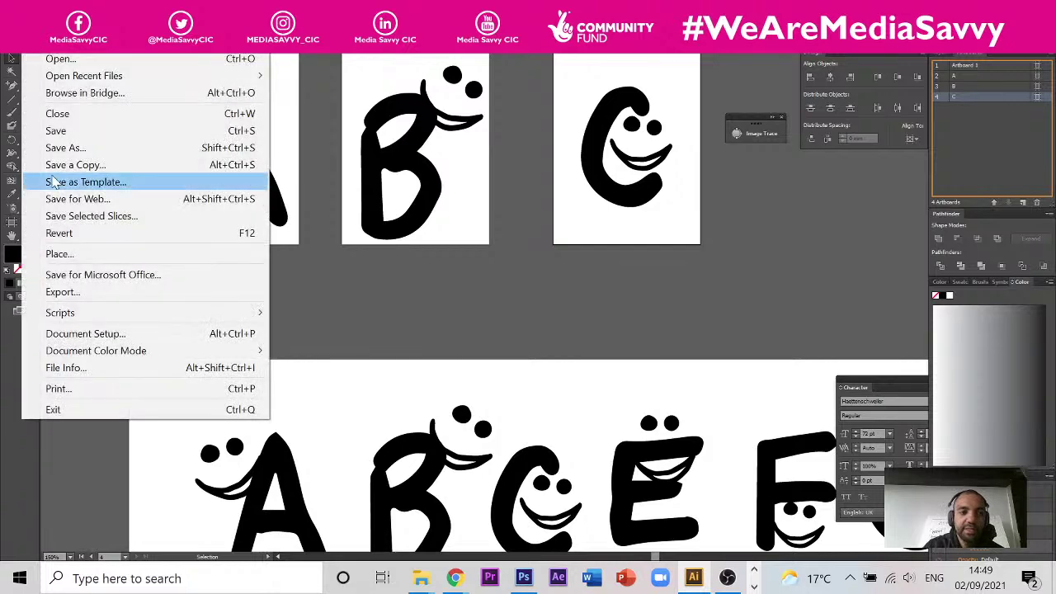
{"action": "left_click", "coordinate": [92, 293]}
{"action": "double_click", "coordinate": [152, 101]}
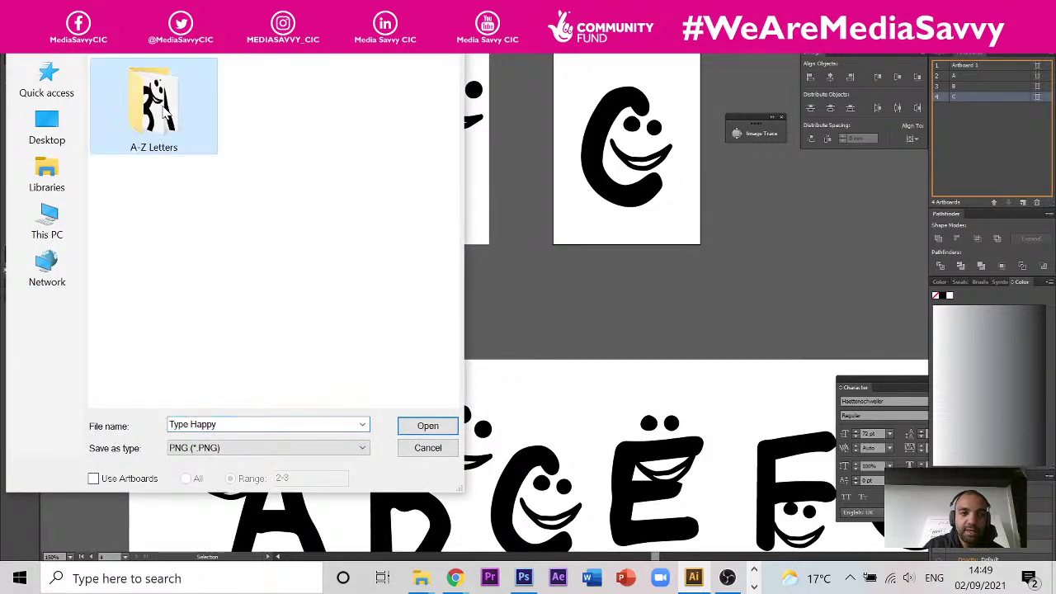
{"action": "left_click", "coordinate": [306, 448]}
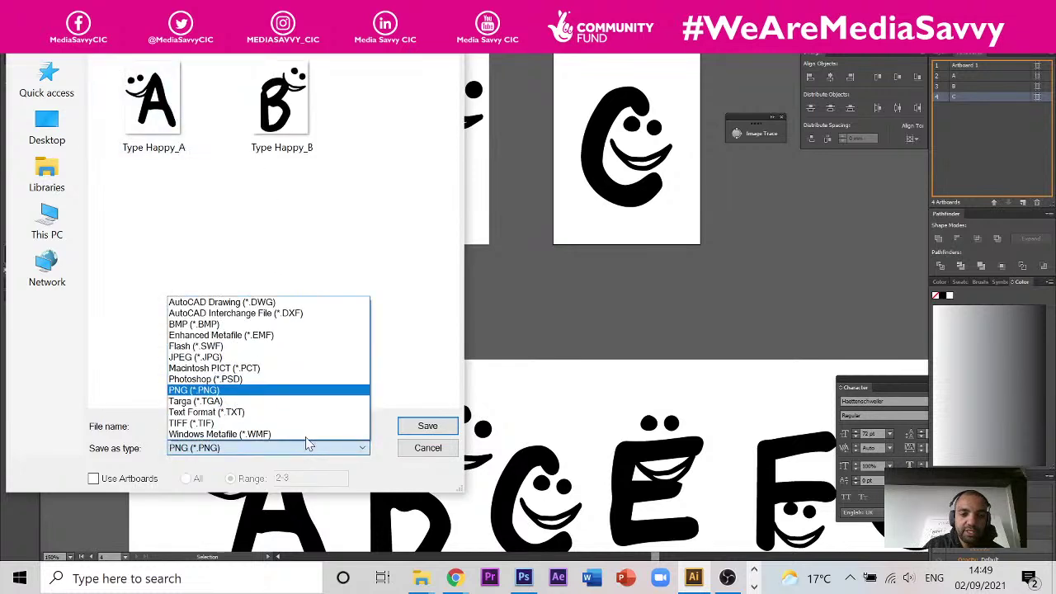
- Delete the Type Happy_A and Type Happy_B PNG files from the A-Z Letters folder
{"action": "left_click", "coordinate": [128, 86]}
{"action": "left_click", "coordinate": [130, 87]}
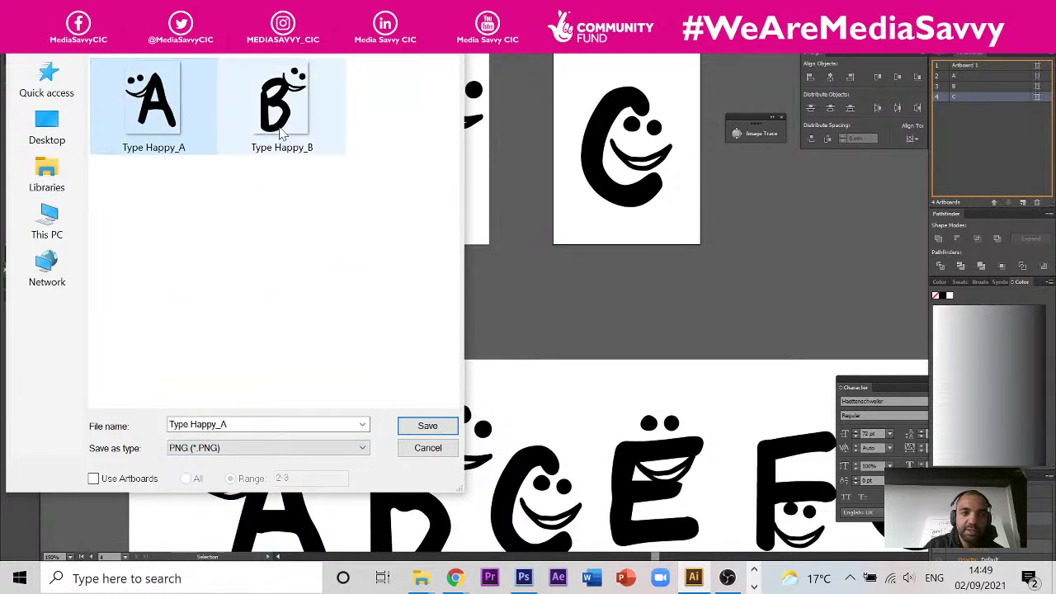
{"action": "key", "text": "Delete"}
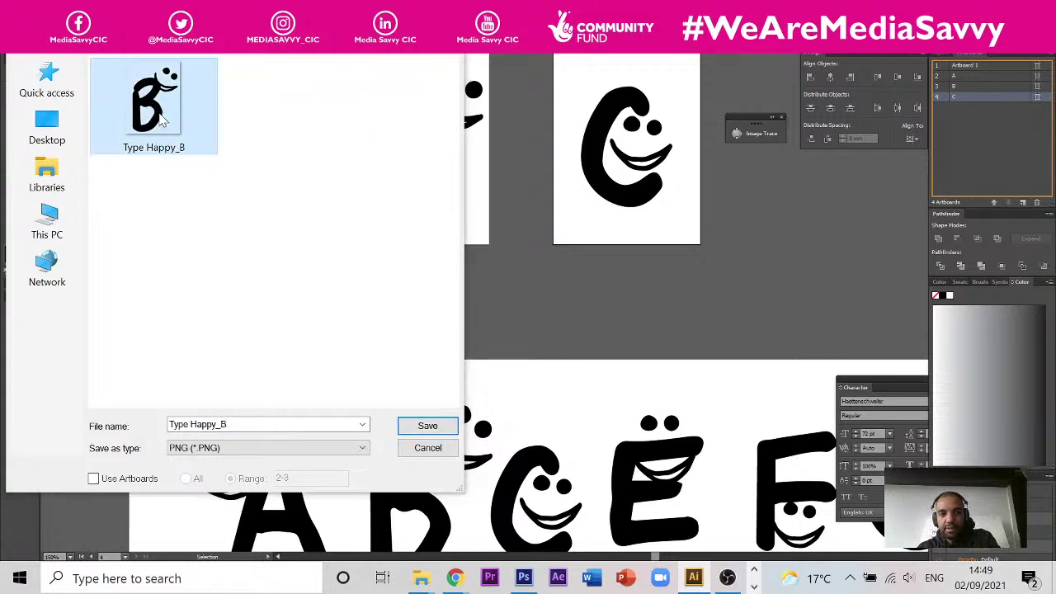
{"action": "key", "text": "Delete"}
- Compare Illustrator's export file types with FontForge's import formats, switching to FontForge and back to Illustrator
{"action": "left_click", "coordinate": [290, 449]}
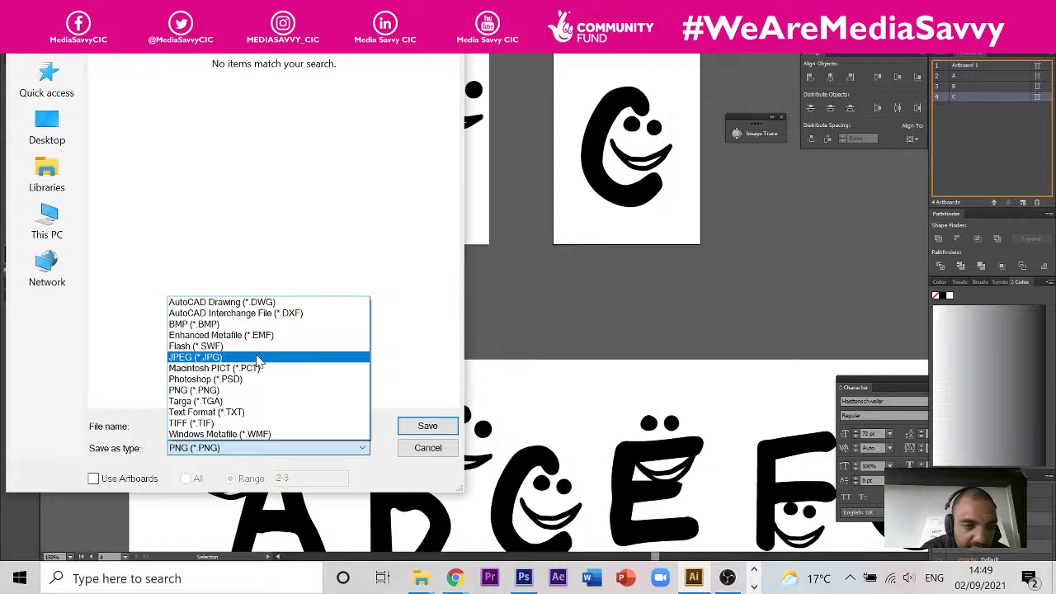
{"action": "key", "text": "Up"}
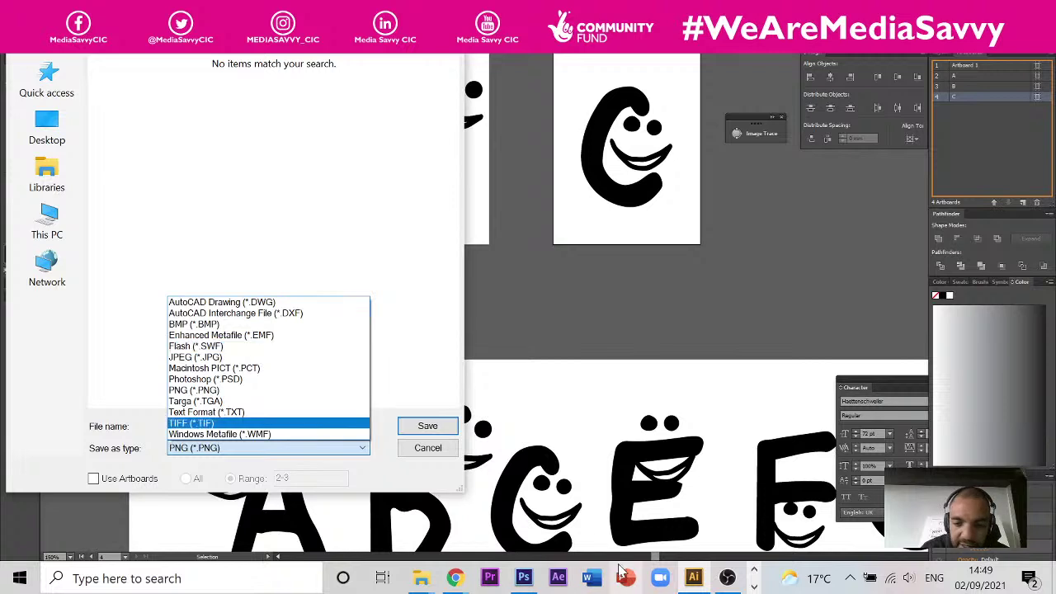
{"action": "left_click", "coordinate": [751, 586]}
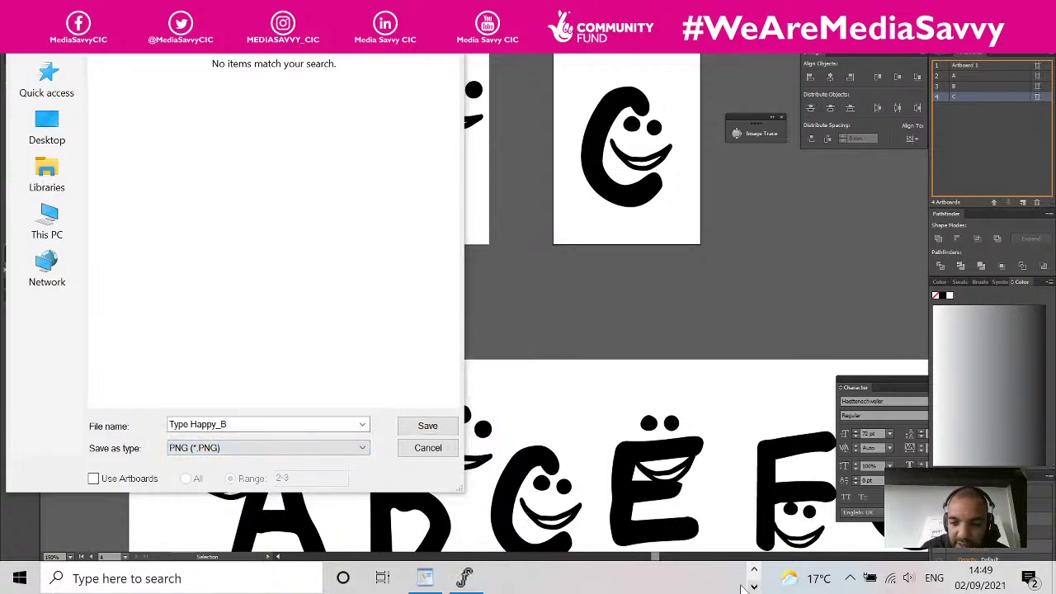
{"action": "left_click", "coordinate": [464, 577]}
{"action": "left_click", "coordinate": [527, 379]}
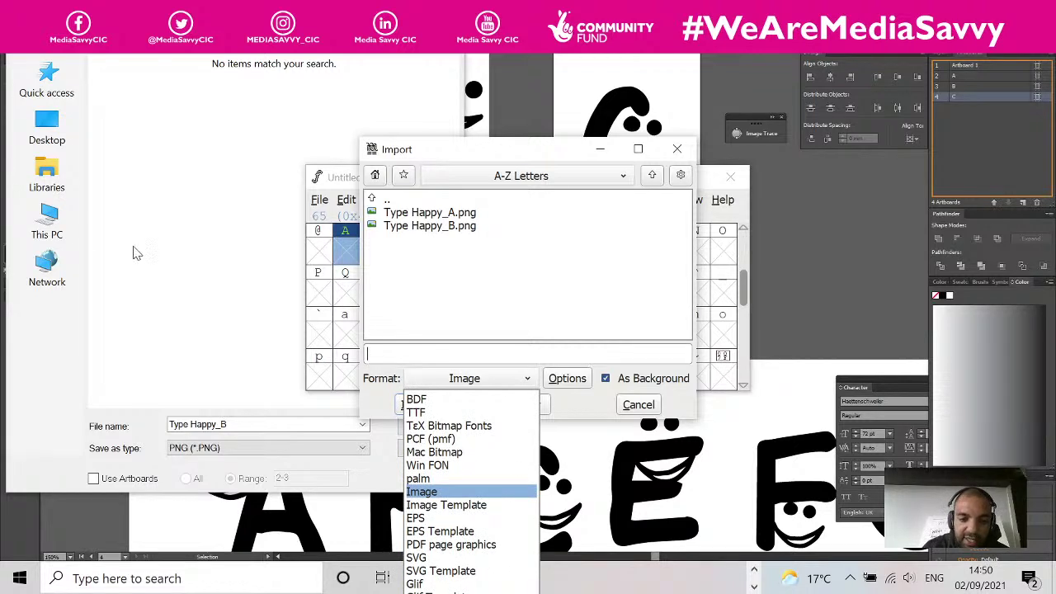
{"action": "left_click", "coordinate": [78, 509]}
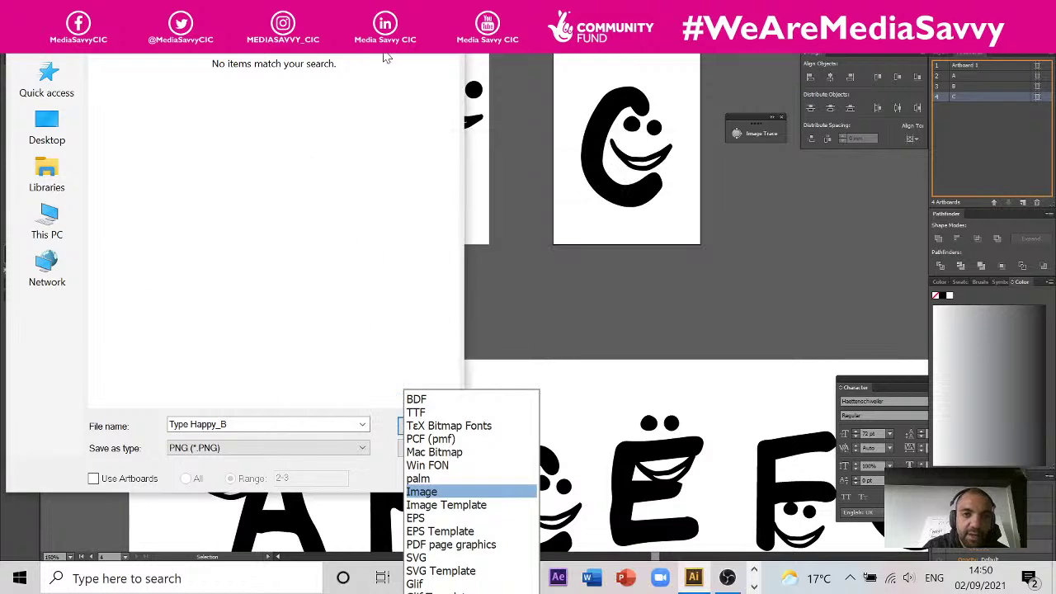
- Begin saving the Type Happy document under the SVG (*.SVG) format with Use Artboards enabled
{"action": "left_click", "coordinate": [31, 43]}
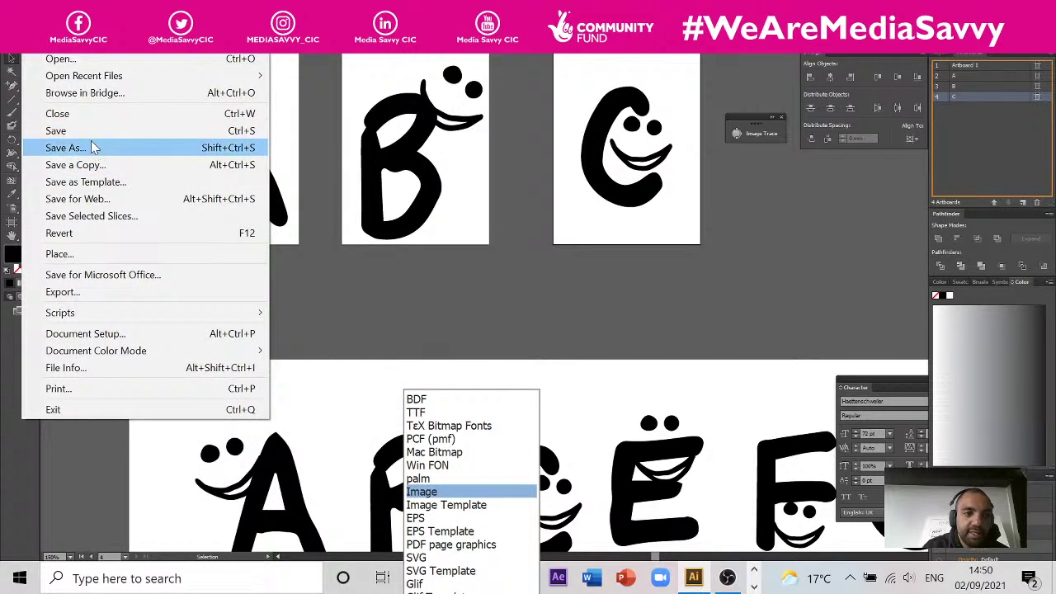
{"action": "left_click", "coordinate": [82, 147]}
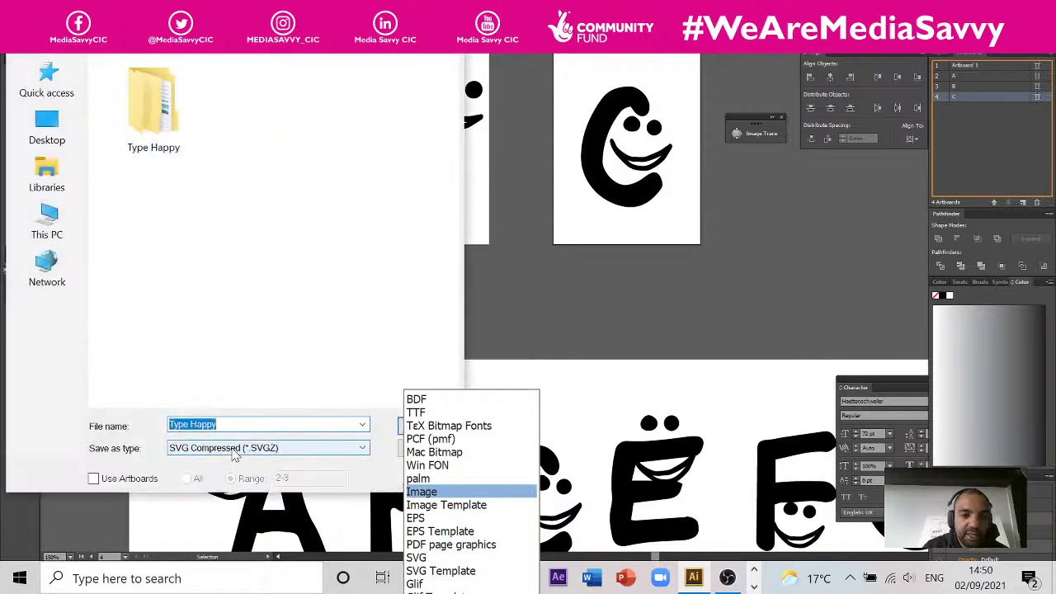
{"action": "left_click", "coordinate": [232, 452]}
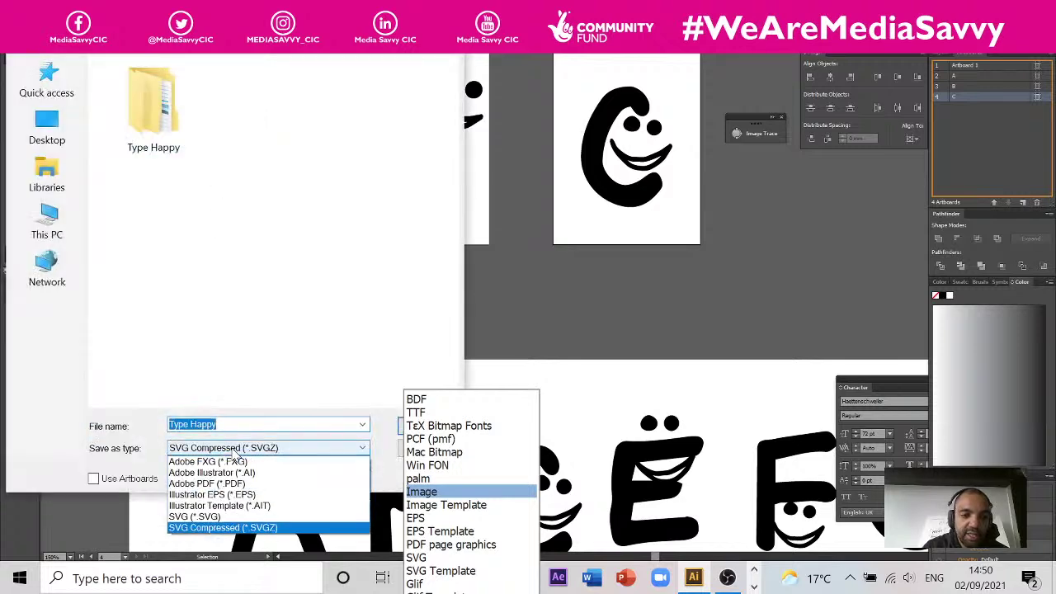
{"action": "left_click", "coordinate": [267, 517]}
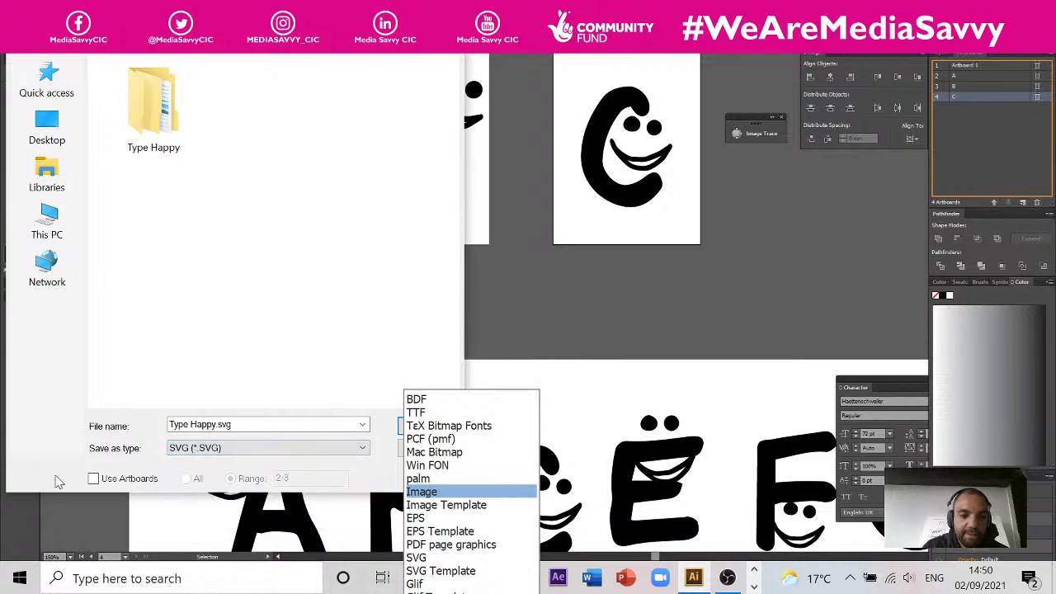
{"action": "left_click", "coordinate": [93, 478]}
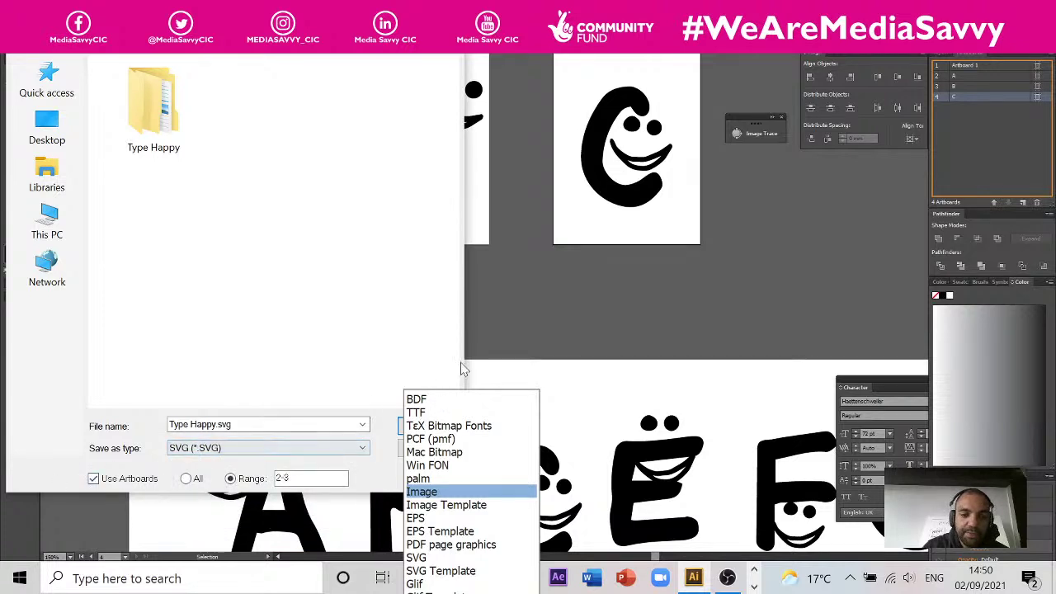
- Limit the artboard range to 2 and save Type Happy.svg in the Craft Type folder with the SVG 1.1 profile
{"action": "left_click_drag", "start_coordinate": [471, 20], "coordinate": [987, 54]}
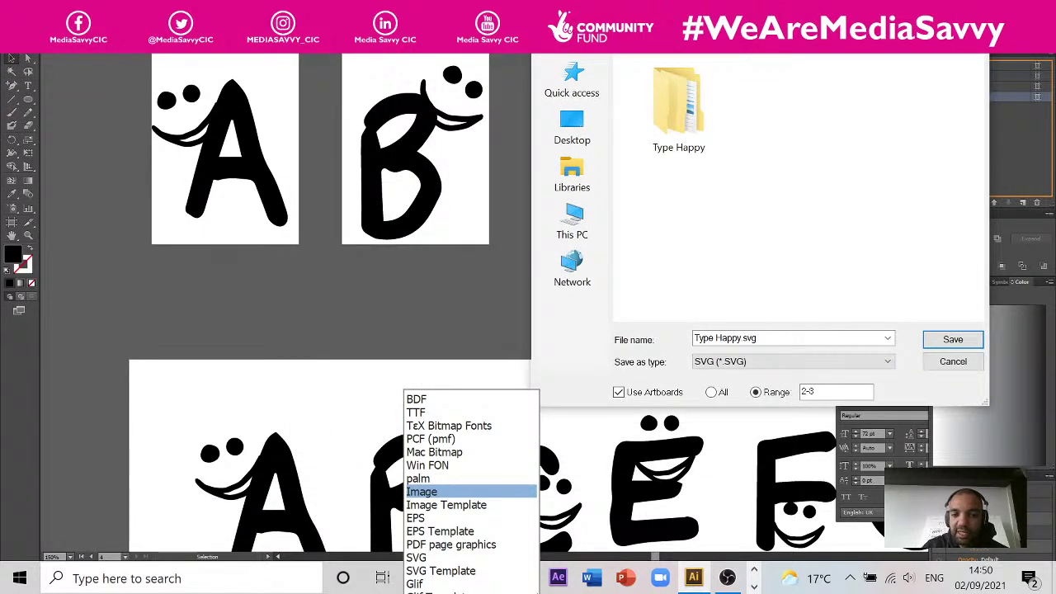
{"action": "left_click", "coordinate": [754, 391]}
{"action": "left_click_drag", "start_coordinate": [769, 19], "coordinate": [632, 283]}
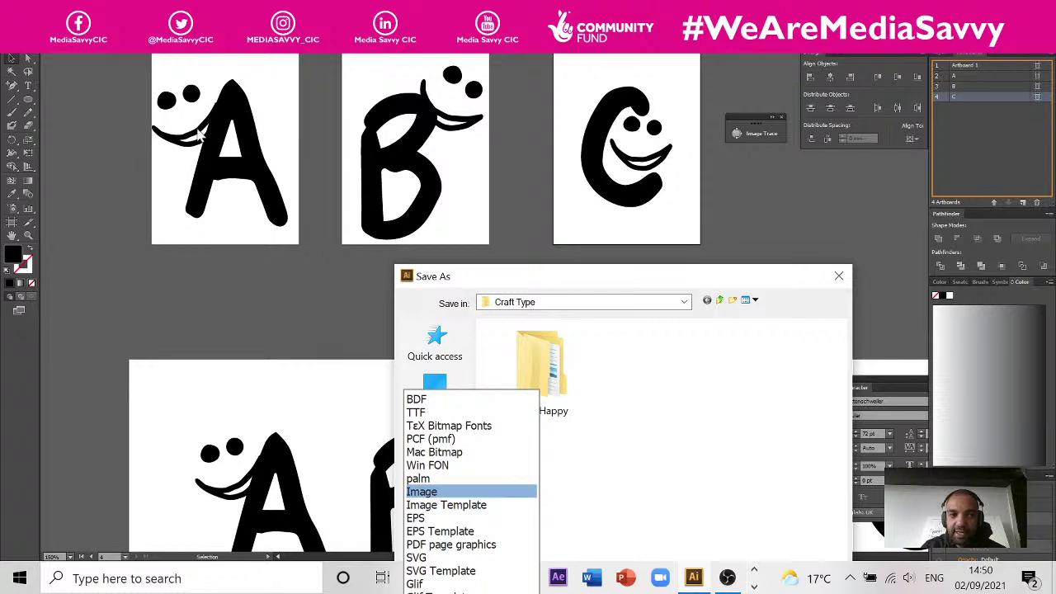
{"action": "left_click_drag", "start_coordinate": [624, 278], "coordinate": [767, 124]}
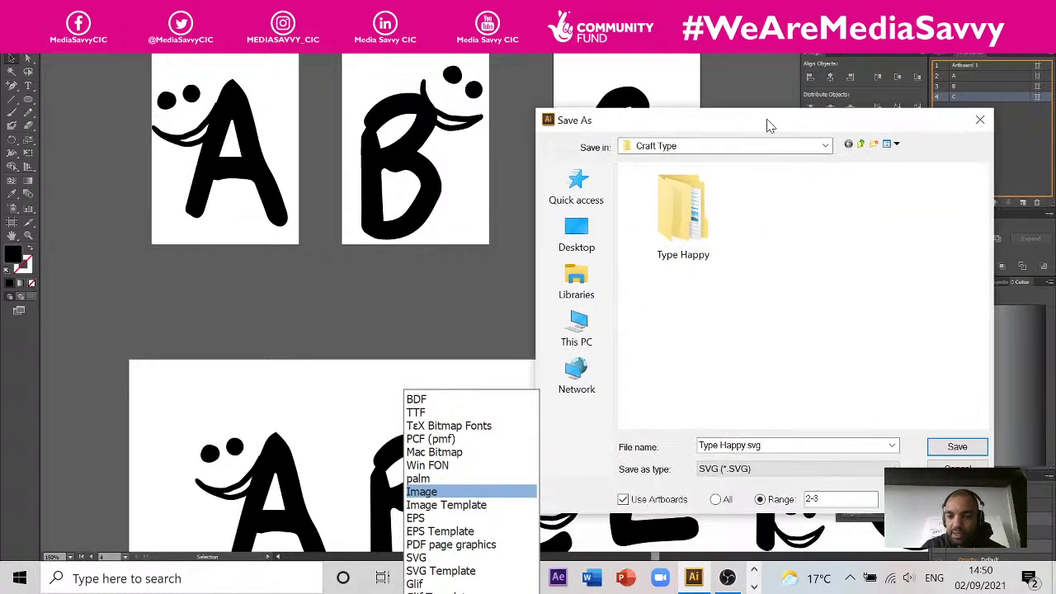
{"action": "double_click", "coordinate": [815, 499]}
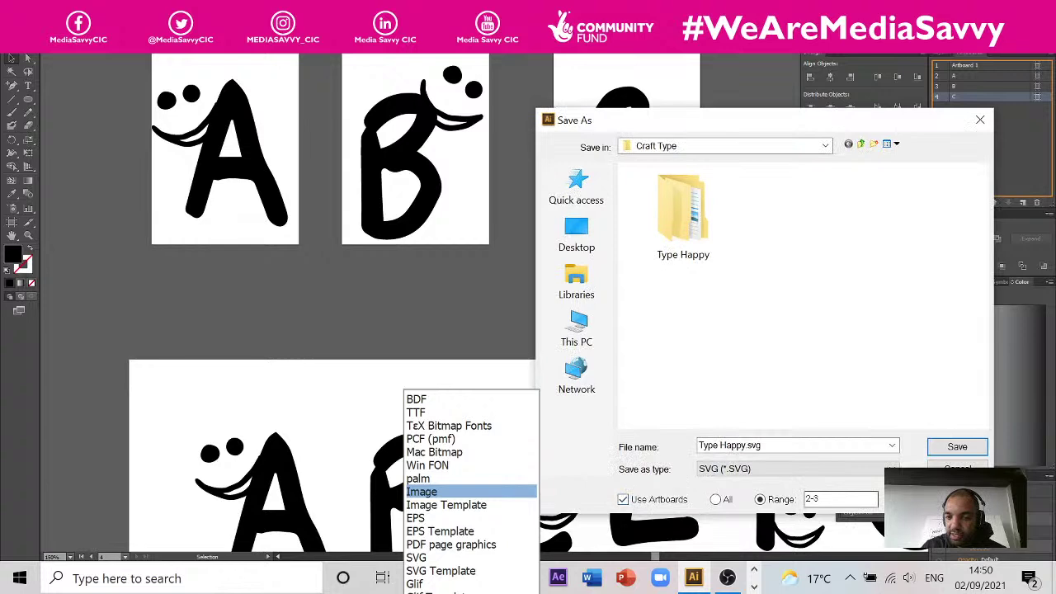
{"action": "type", "text": "2"}
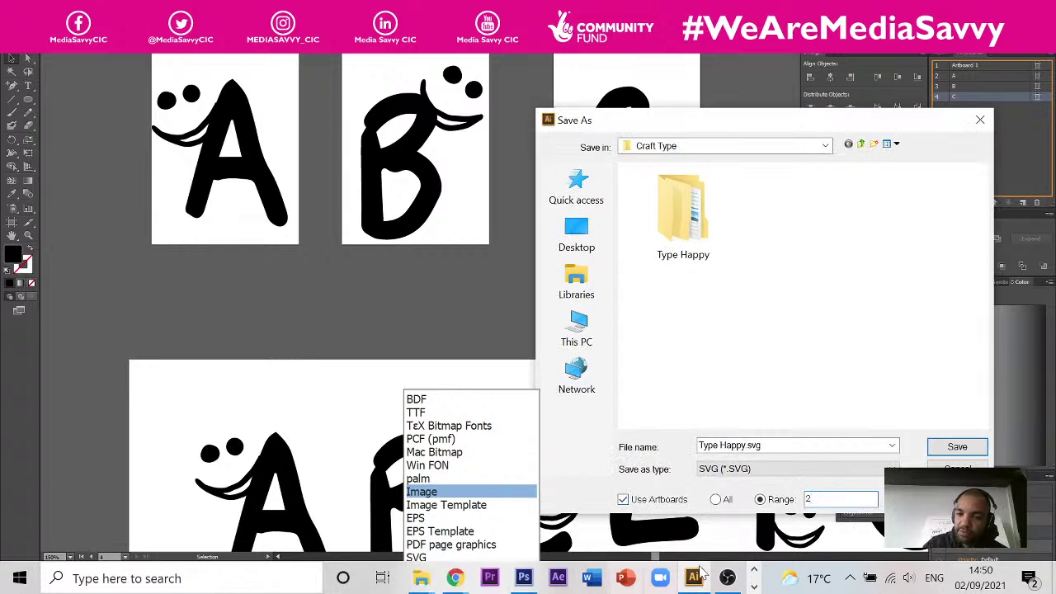
{"action": "left_click", "coordinate": [955, 446]}
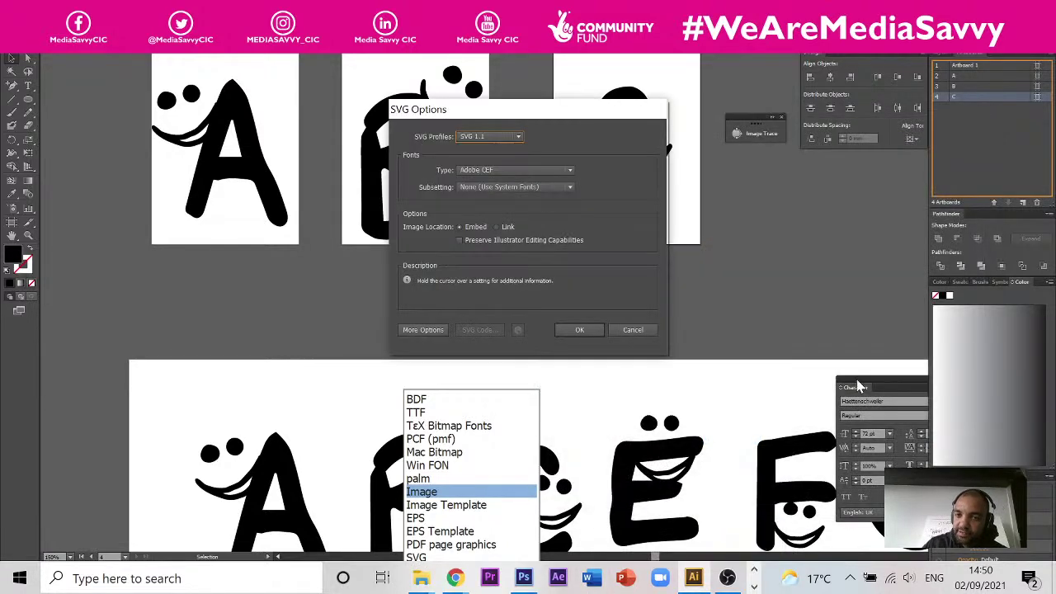
{"action": "left_click", "coordinate": [583, 328]}
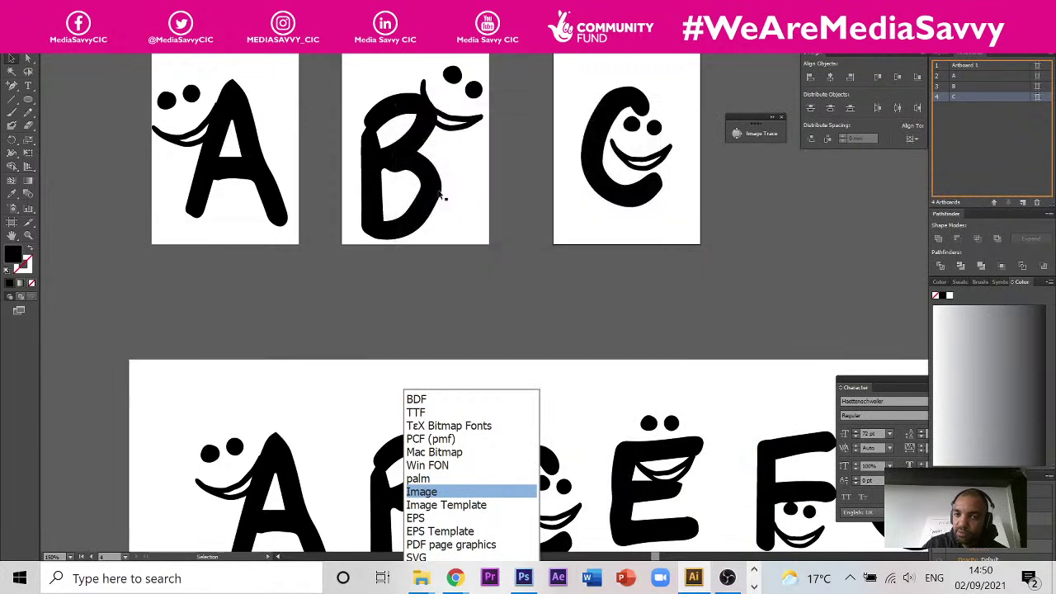
{"action": "left_click", "coordinate": [15, 46]}
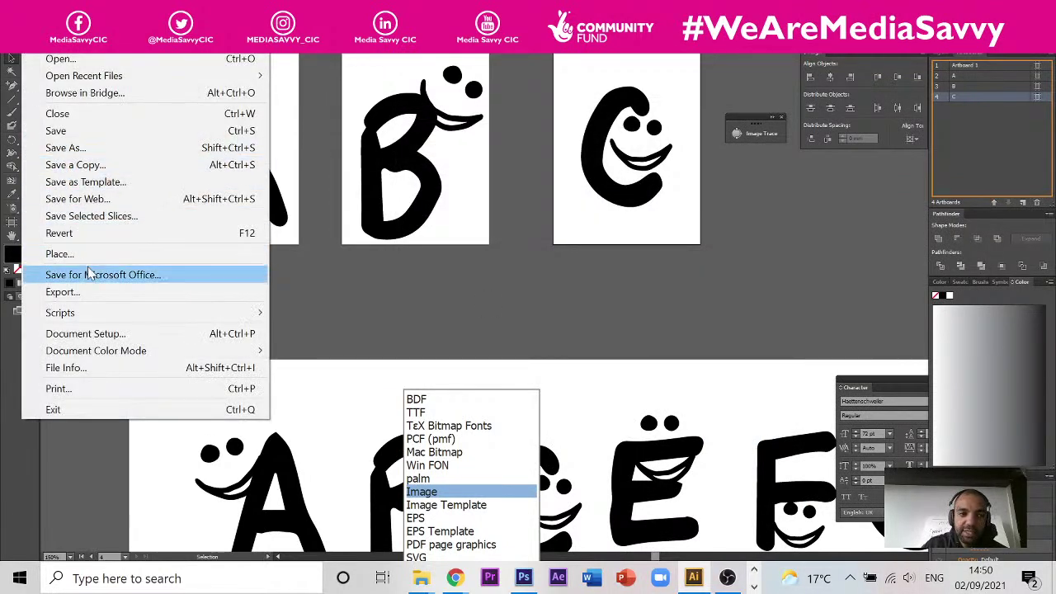
{"action": "left_click", "coordinate": [99, 295]}
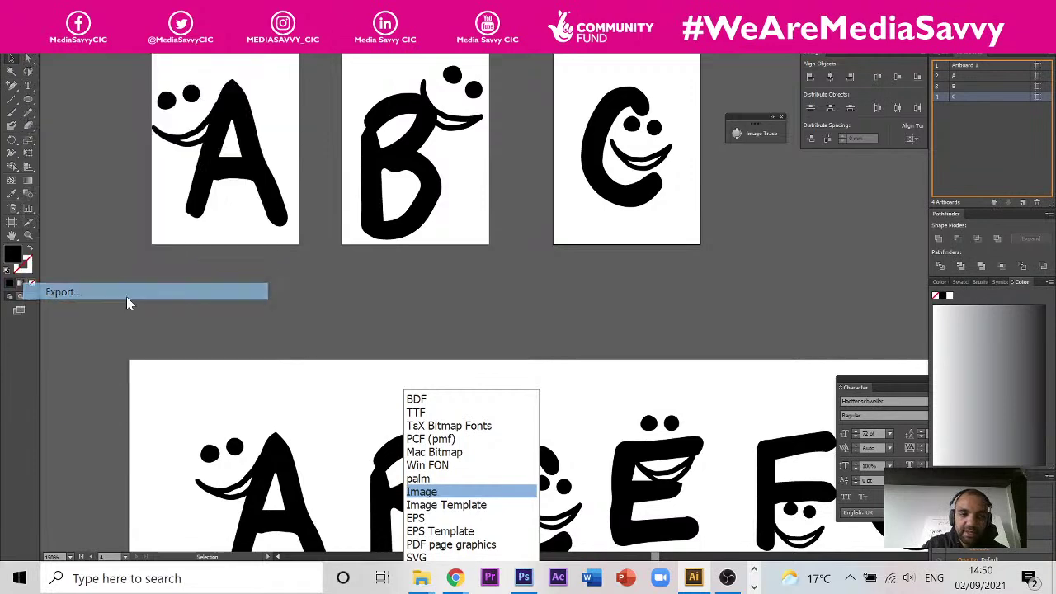
{"action": "double_click", "coordinate": [672, 225]}
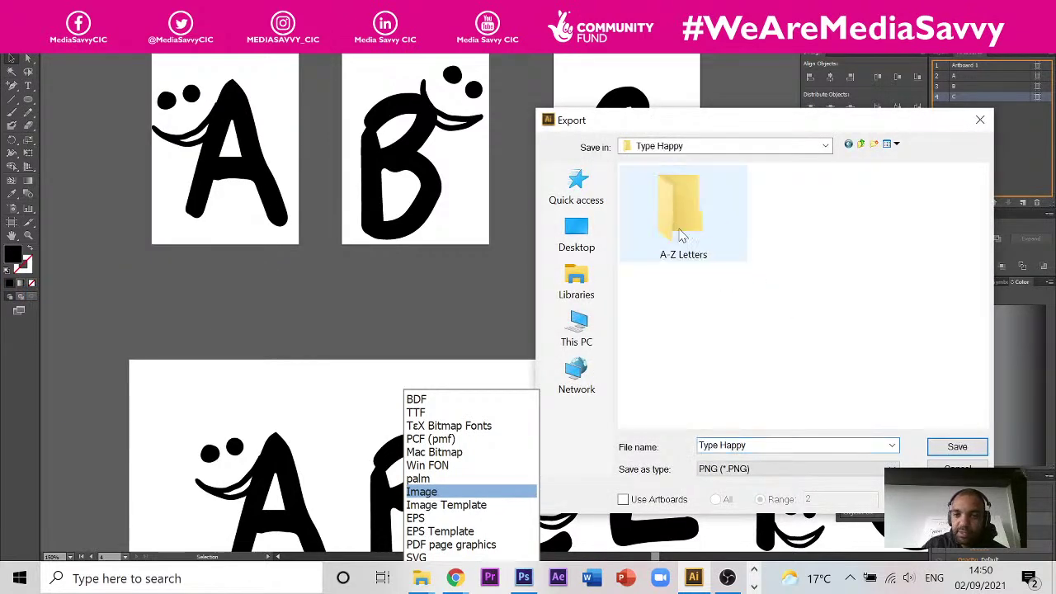
{"action": "double_click", "coordinate": [681, 237]}
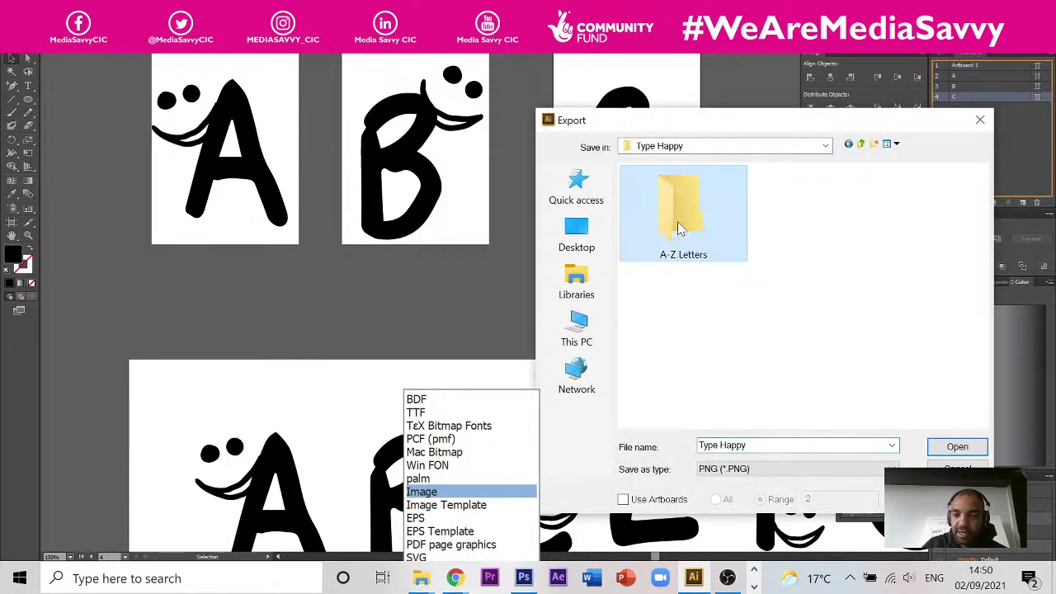
{"action": "left_click", "coordinate": [757, 472]}
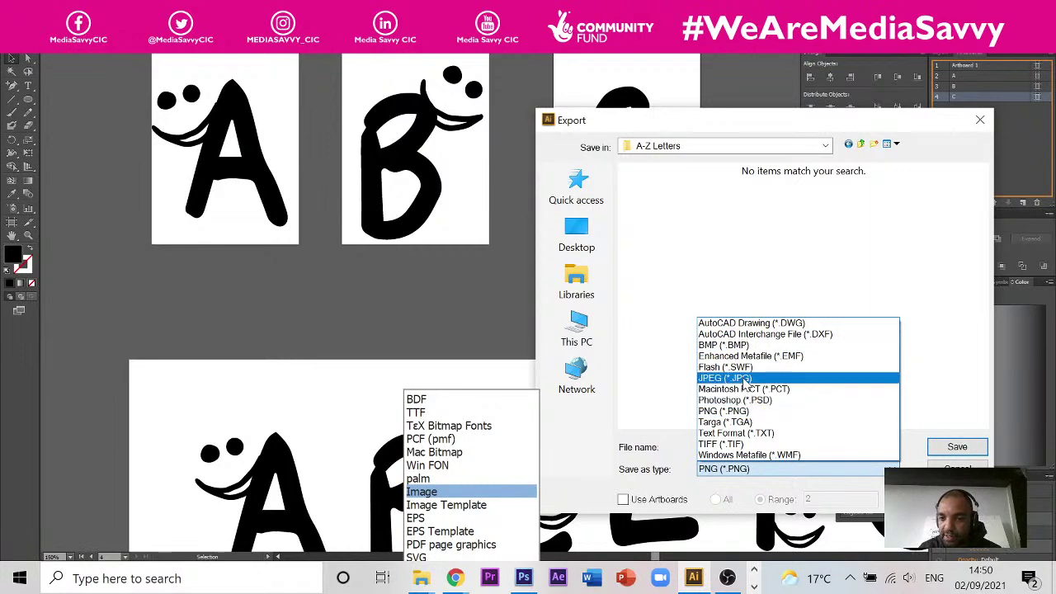
{"action": "left_click", "coordinate": [963, 467]}
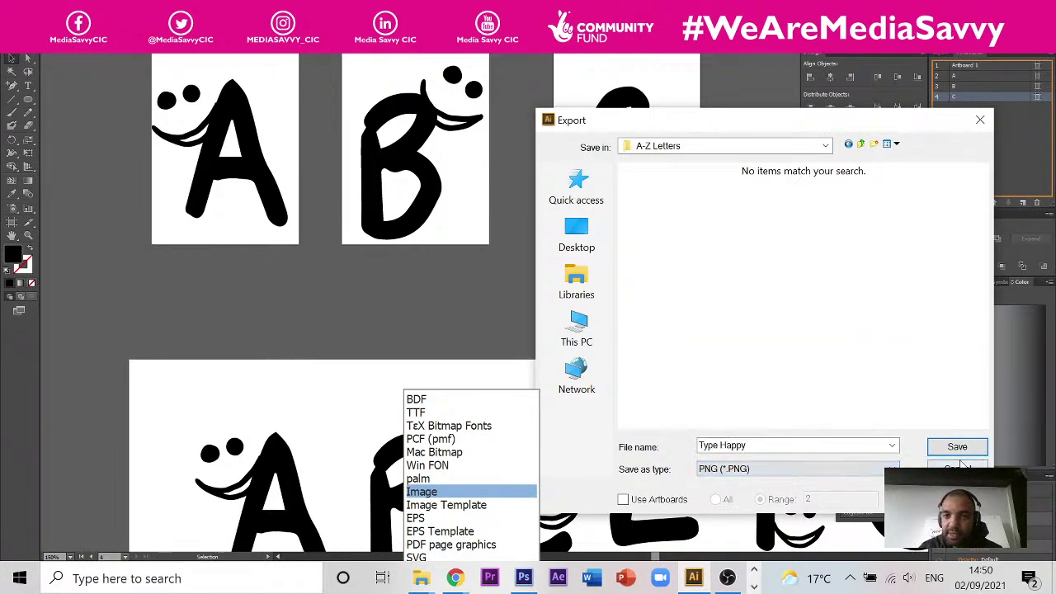
{"action": "left_click", "coordinate": [959, 467]}
- Start another save of the document into the A-Z Letters folder inside Type Happy, using the SVG (*.SVG) format
{"action": "left_click", "coordinate": [31, 41]}
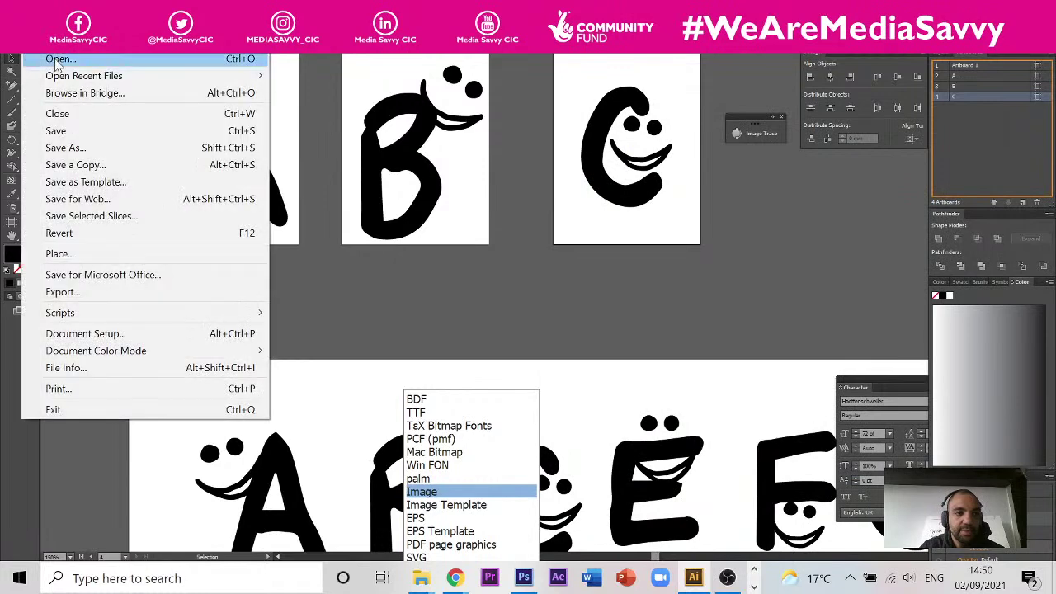
{"action": "left_click", "coordinate": [83, 147]}
{"action": "double_click", "coordinate": [699, 239]}
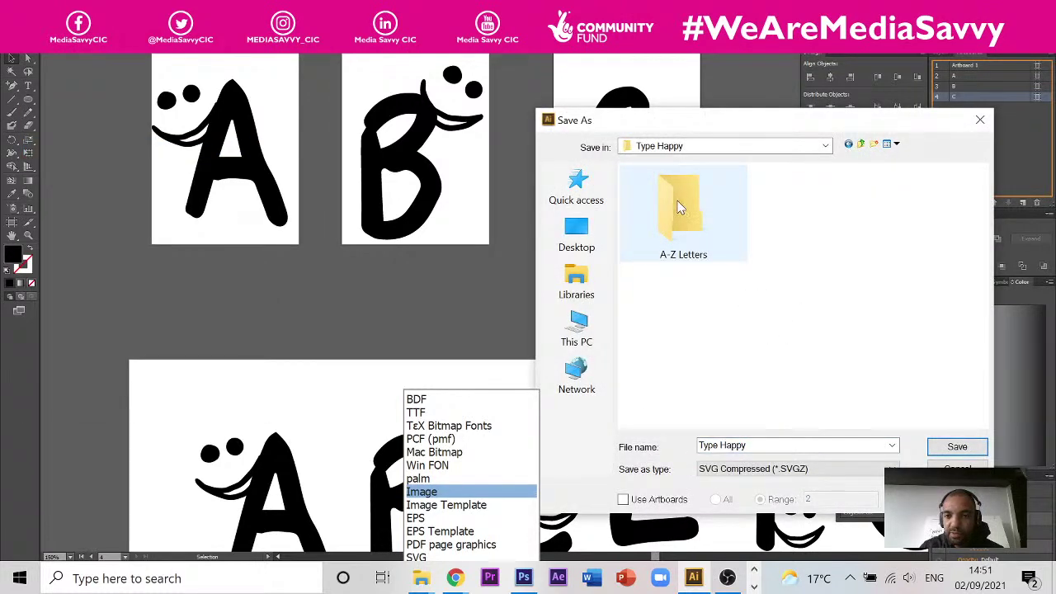
{"action": "double_click", "coordinate": [681, 208]}
{"action": "left_click", "coordinate": [729, 469]}
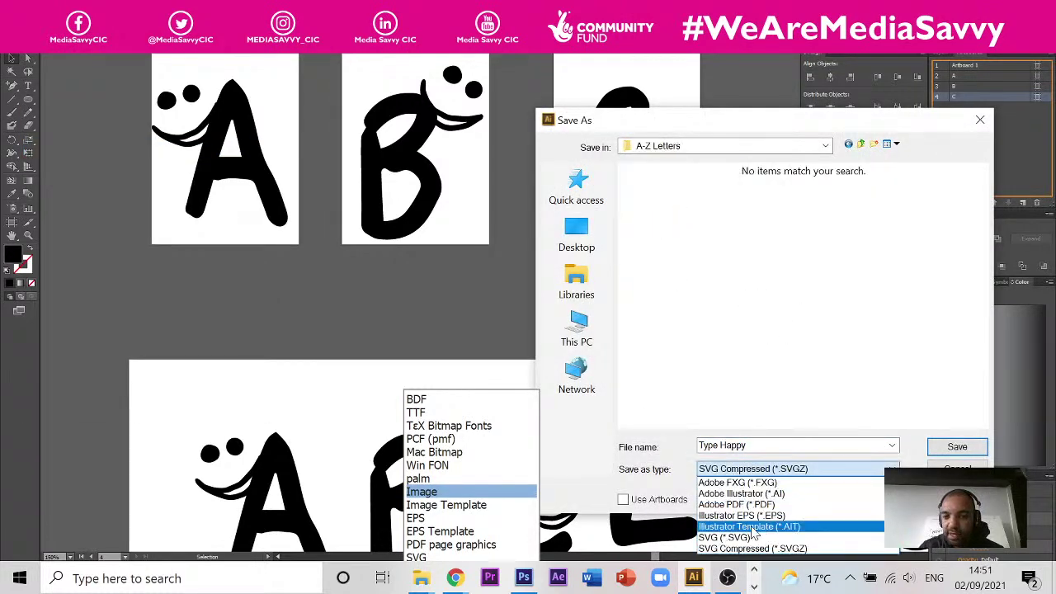
{"action": "left_click", "coordinate": [730, 537]}
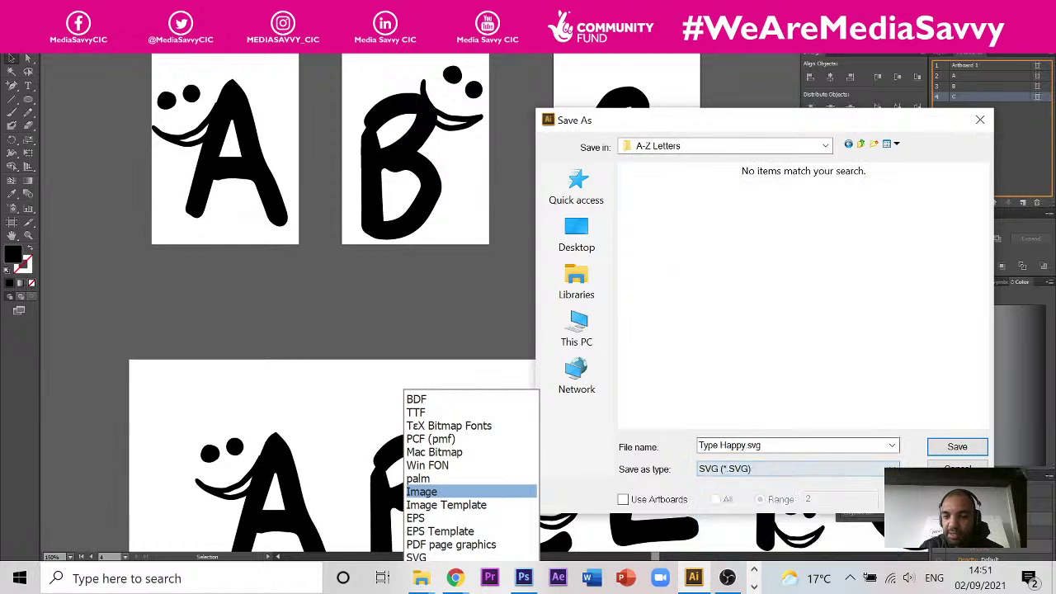
- Restrict the save to artboard 3, name the file Type Happy B.svg and save it with the SVG 1.1 profile
{"action": "left_click", "coordinate": [652, 498]}
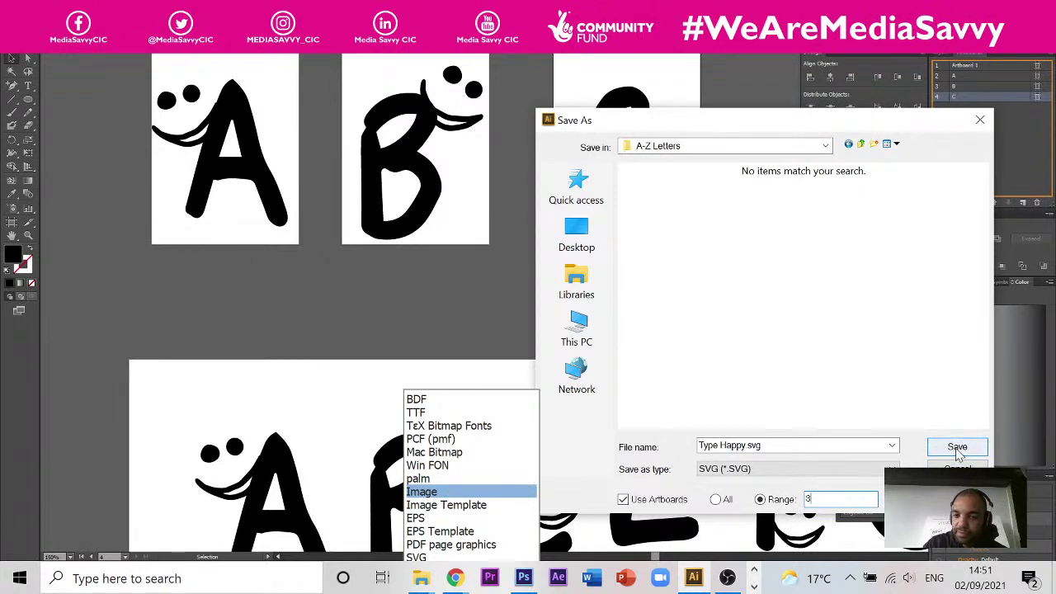
{"action": "left_click_drag", "start_coordinate": [760, 446], "coordinate": [720, 445]}
{"action": "left_click", "coordinate": [747, 446]}
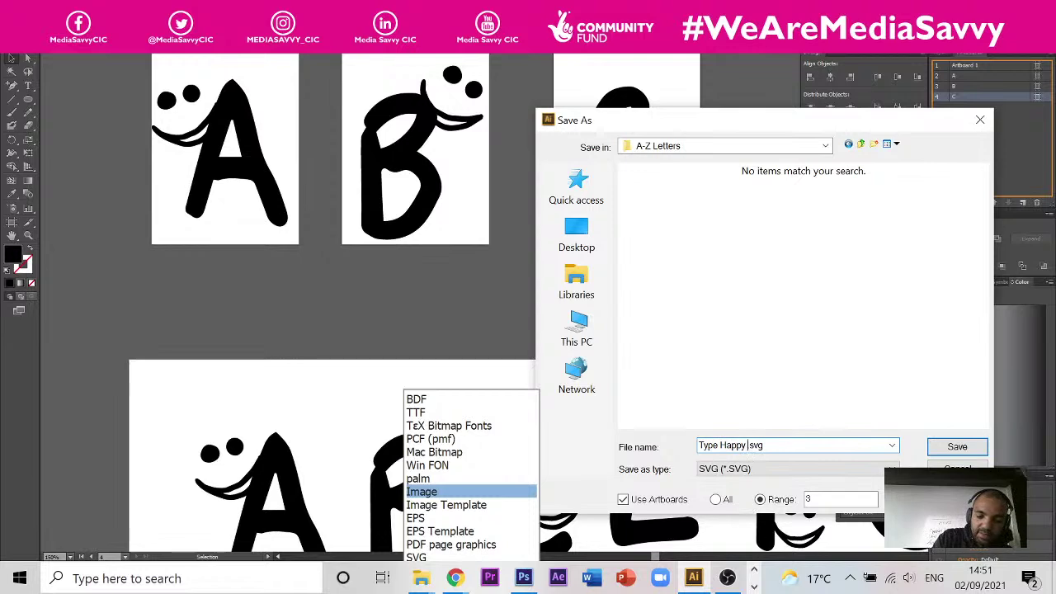
{"action": "left_click", "coordinate": [975, 450]}
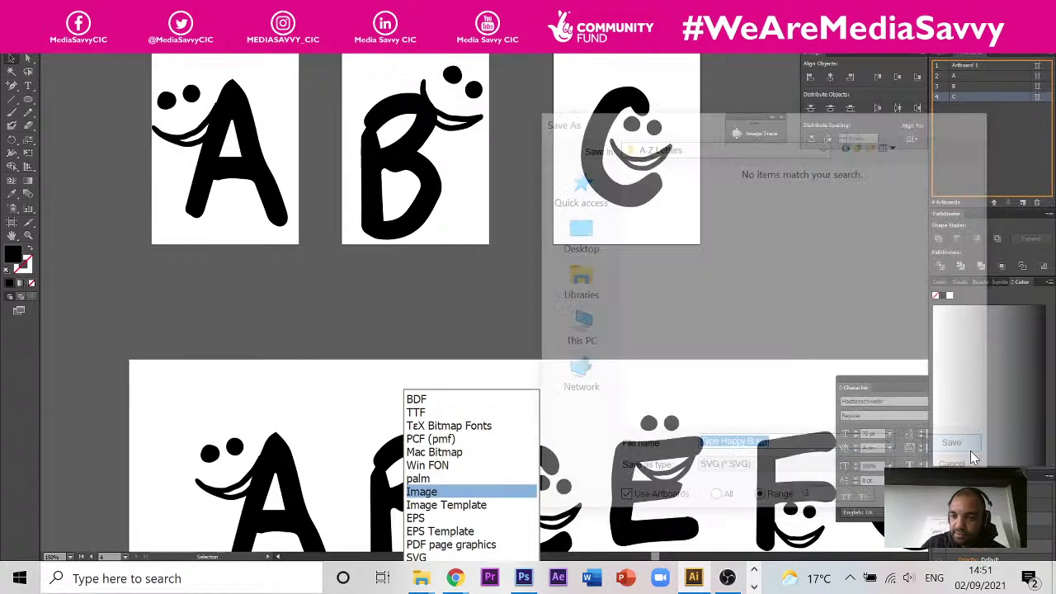
{"action": "left_click", "coordinate": [575, 329]}
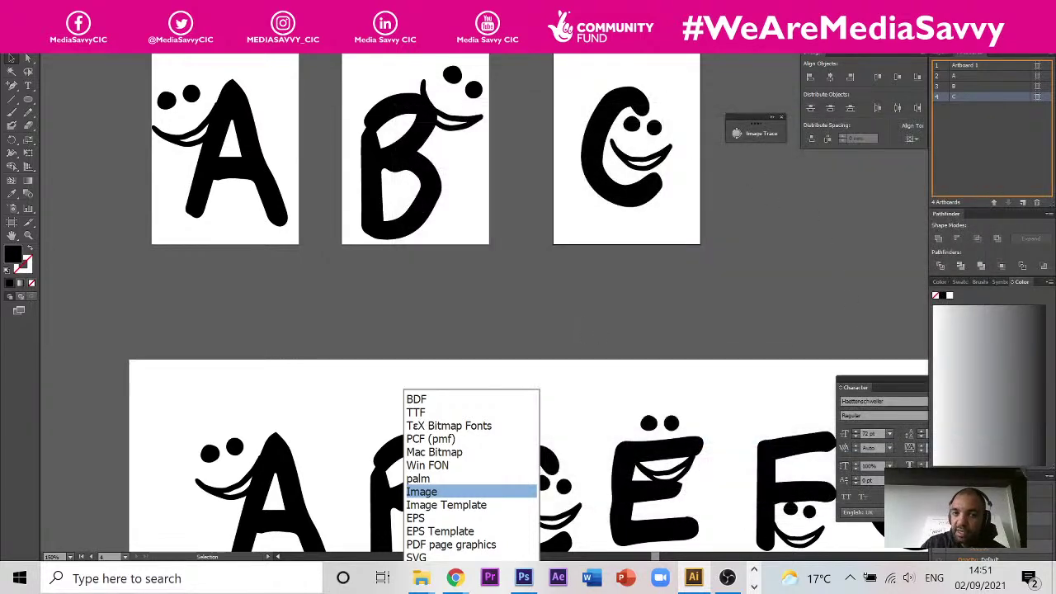
- Start a further save into the A-Z Letters folder and choose SVG (*.SVG) as the file type
{"action": "left_click", "coordinate": [25, 48]}
{"action": "left_click", "coordinate": [66, 142]}
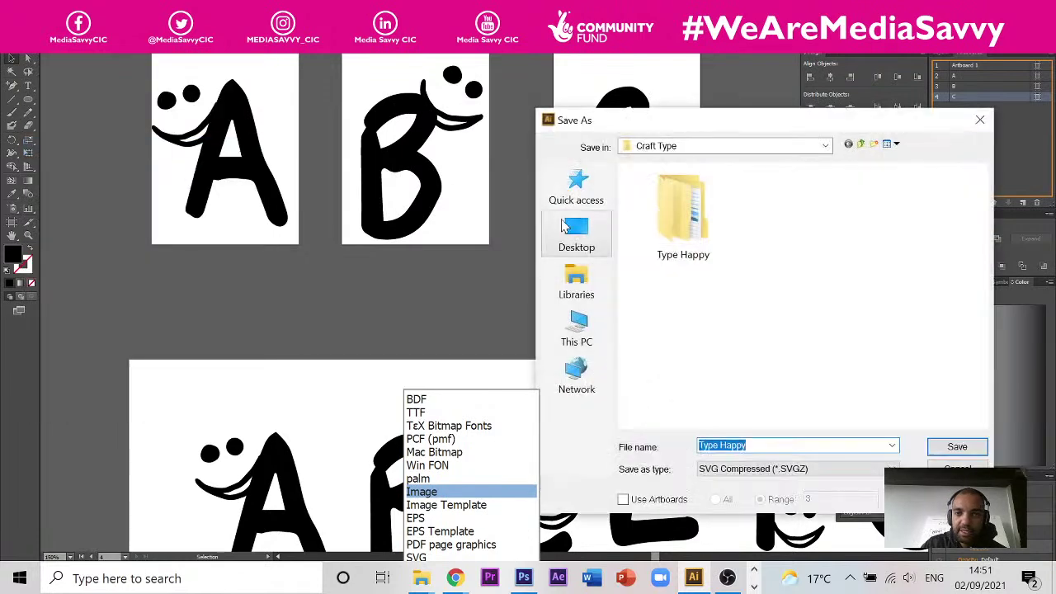
{"action": "double_click", "coordinate": [683, 212]}
{"action": "double_click", "coordinate": [683, 210]}
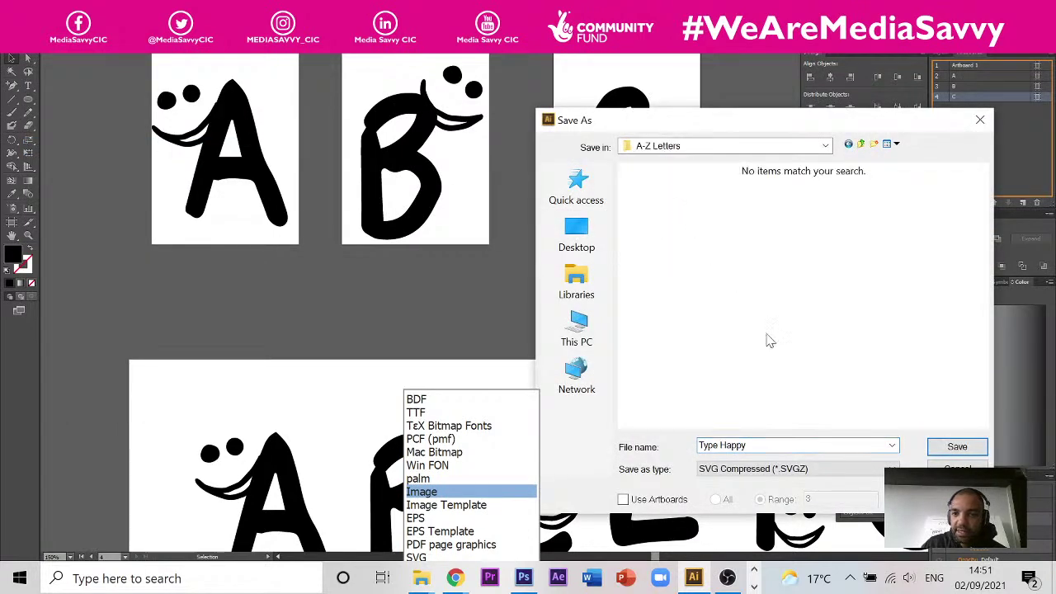
{"action": "left_click", "coordinate": [797, 469]}
{"action": "left_click", "coordinate": [783, 537]}
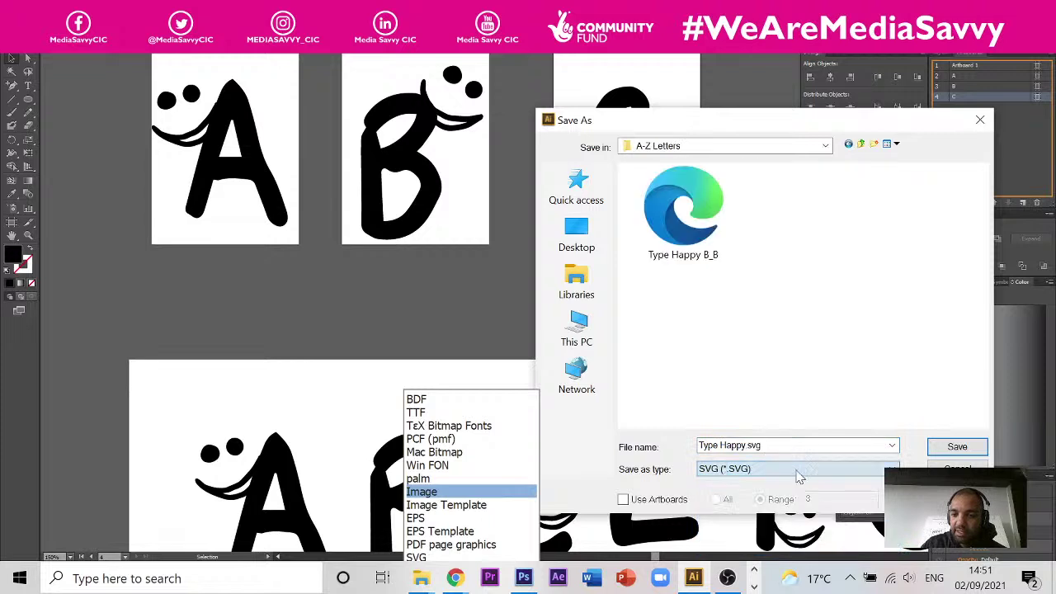
- Name the file Type Happy C.svg and save it without artboards, using the SVG 1.1 profile
{"action": "left_click", "coordinate": [745, 445]}
{"action": "left_click", "coordinate": [745, 445]}
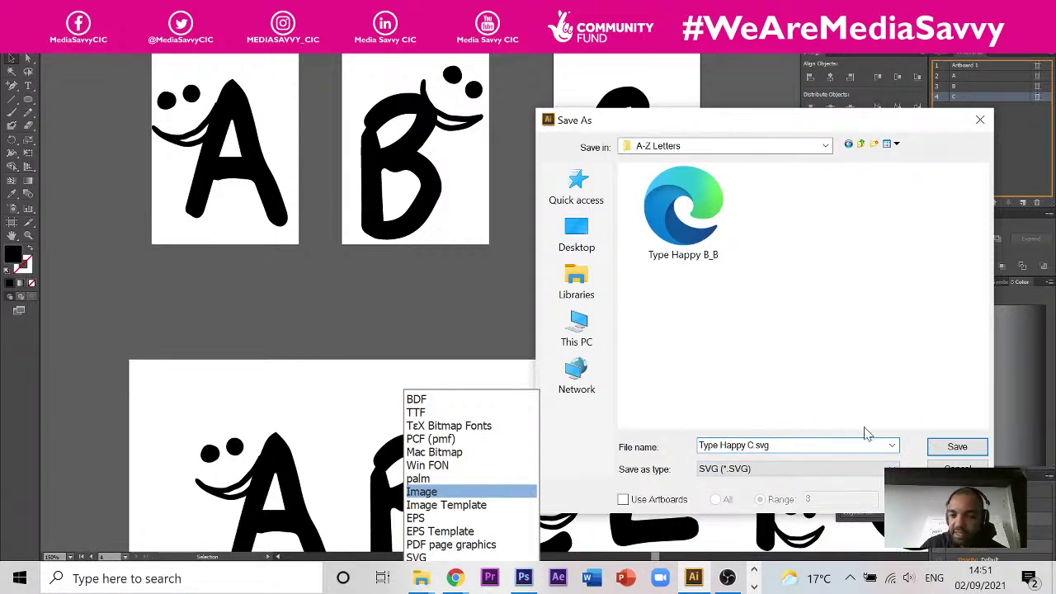
{"action": "left_click", "coordinate": [948, 448]}
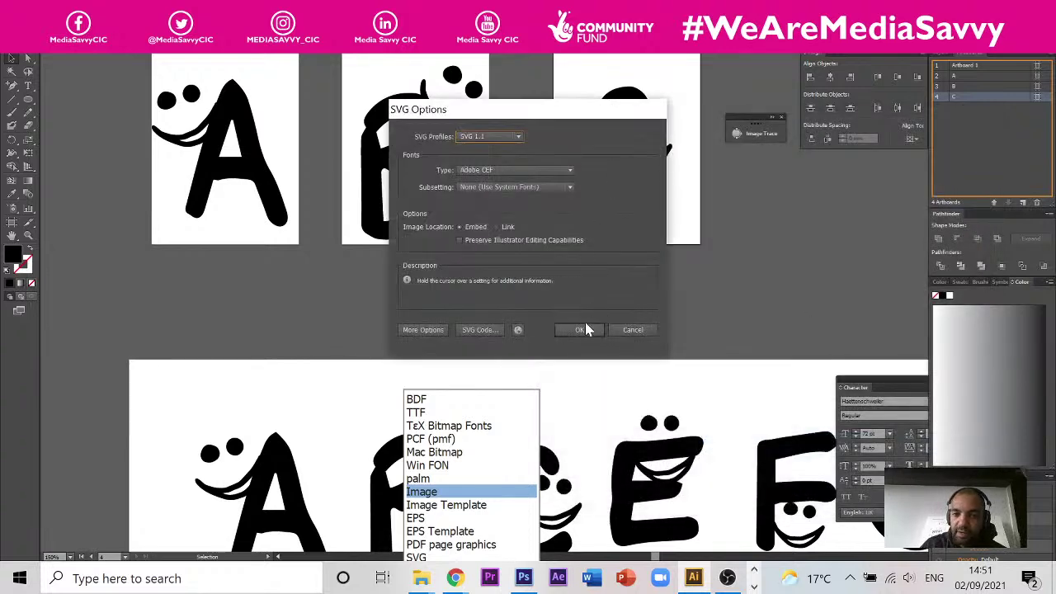
{"action": "left_click", "coordinate": [582, 329]}
- Switch to File Explorer, open the A-Z Letters folder in Type Happy and select the Type Happy B_B file
{"action": "mouse_move", "coordinate": [421, 578]}
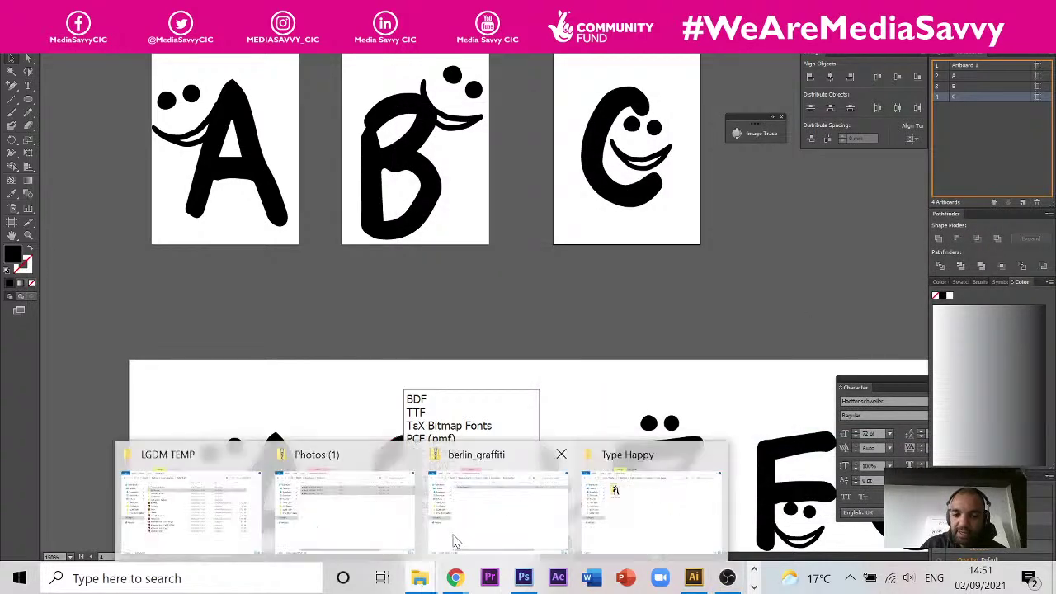
{"action": "left_click", "coordinate": [699, 537]}
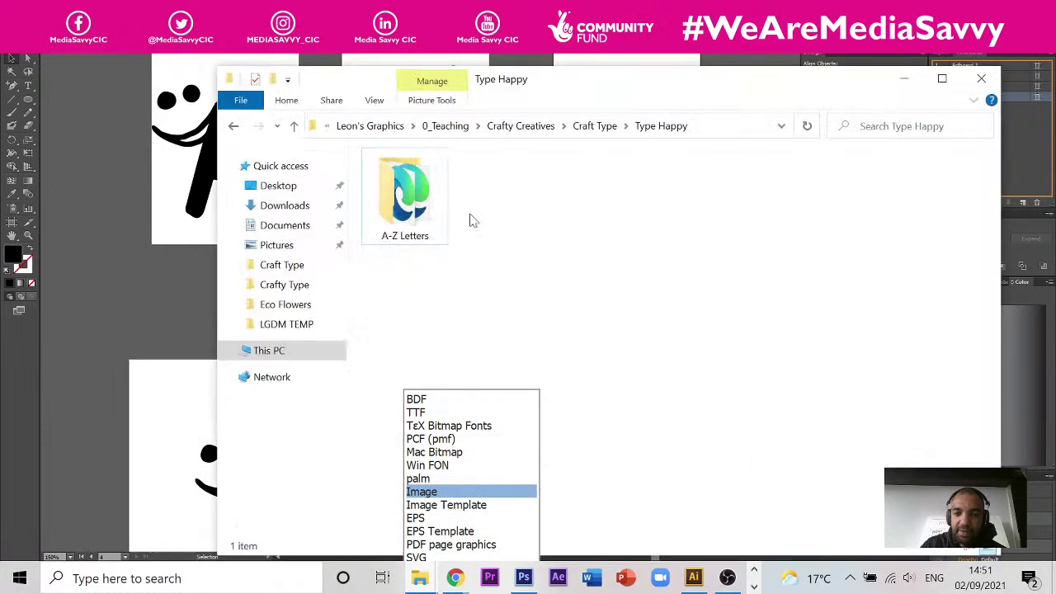
{"action": "double_click", "coordinate": [405, 196]}
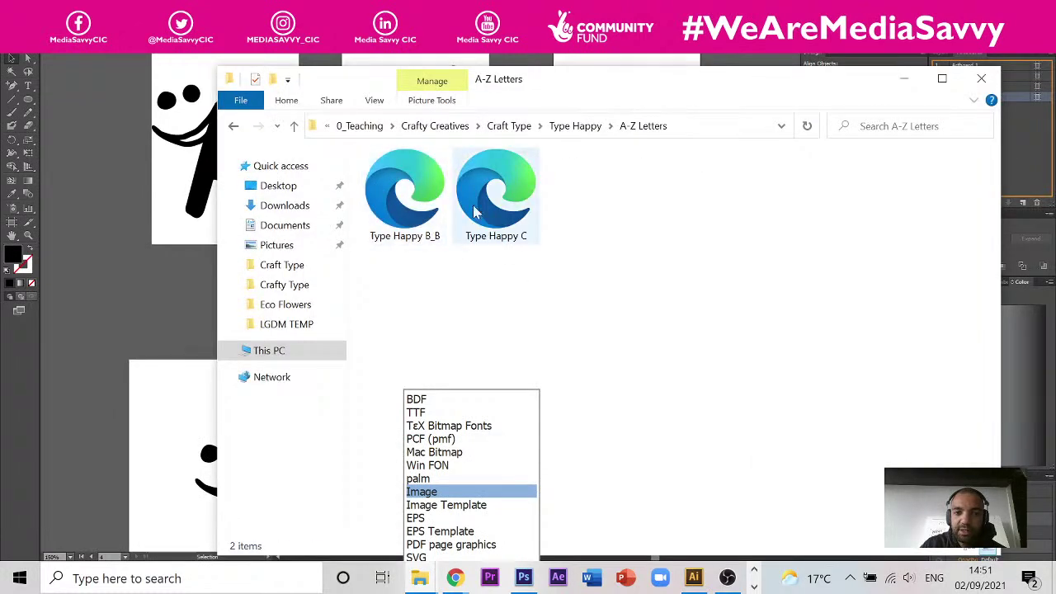
{"action": "left_click", "coordinate": [440, 238]}
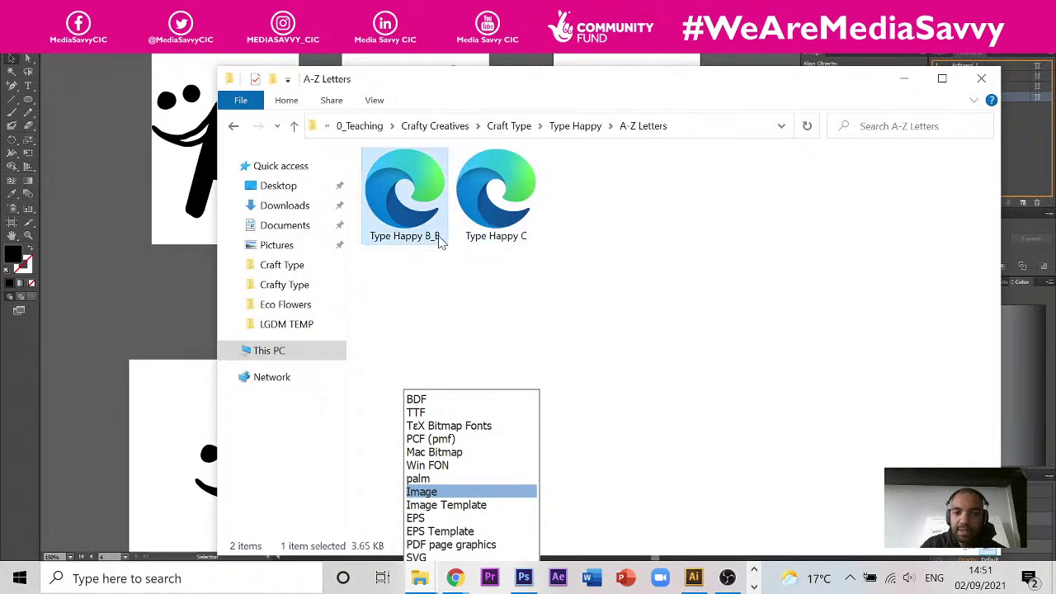
- Rename the Type Happy B_B file in the A-Z Letters folder as Type Happy B
{"action": "left_click", "coordinate": [440, 238]}
{"action": "key", "text": "BackSpace"}
{"action": "key", "text": "BackSpace"}
{"action": "key", "text": "Return"}
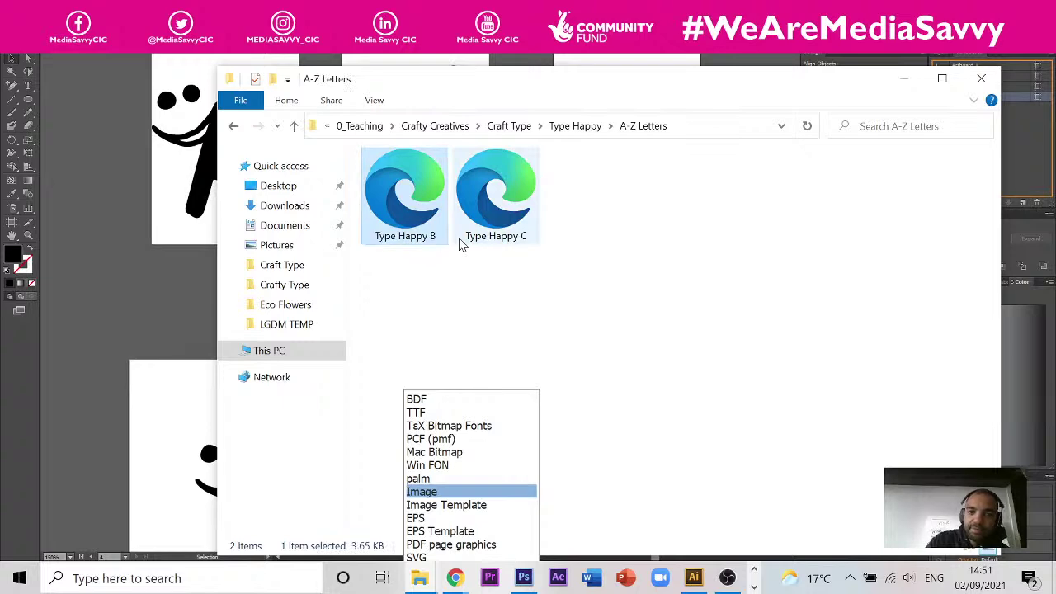
- Switch to Illustrator and save a copy into A-Z Letters as Type Happy A.svg in SVG format, without using artboards
{"action": "left_click", "coordinate": [62, 168]}
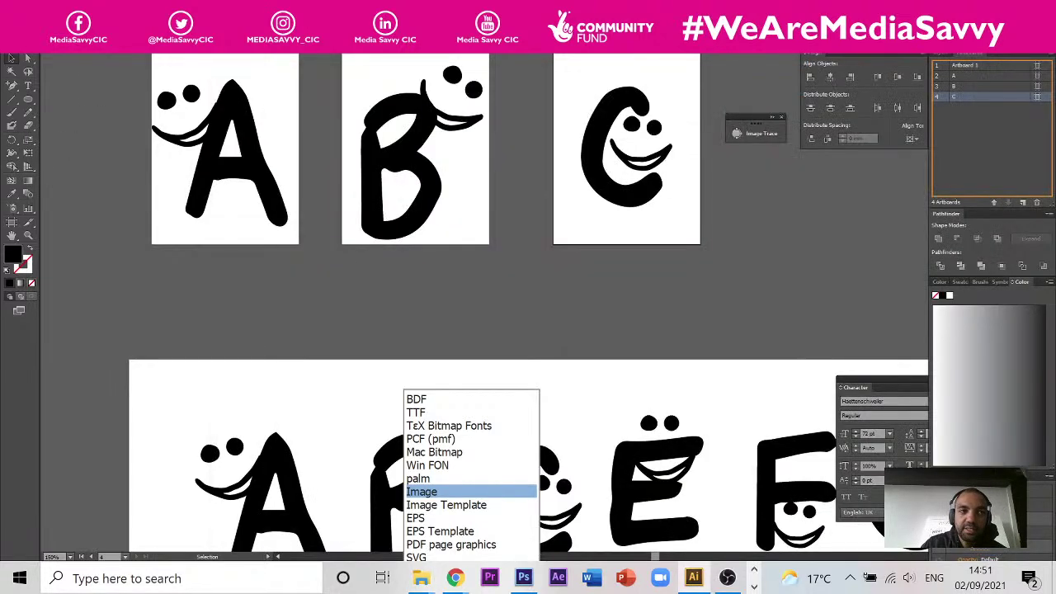
{"action": "left_click", "coordinate": [33, 46]}
{"action": "left_click", "coordinate": [58, 143]}
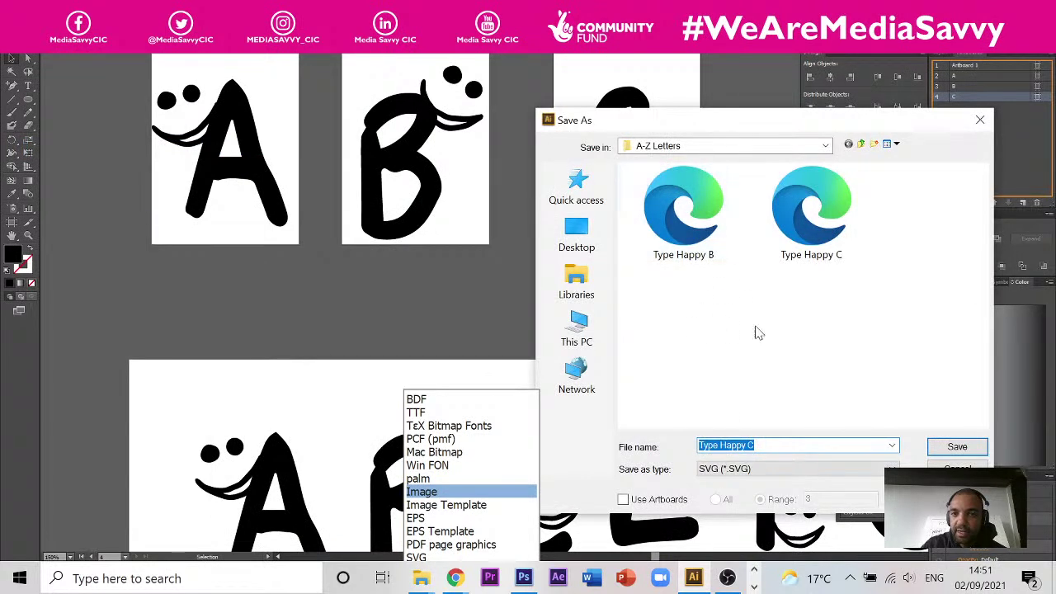
{"action": "left_click", "coordinate": [683, 211]}
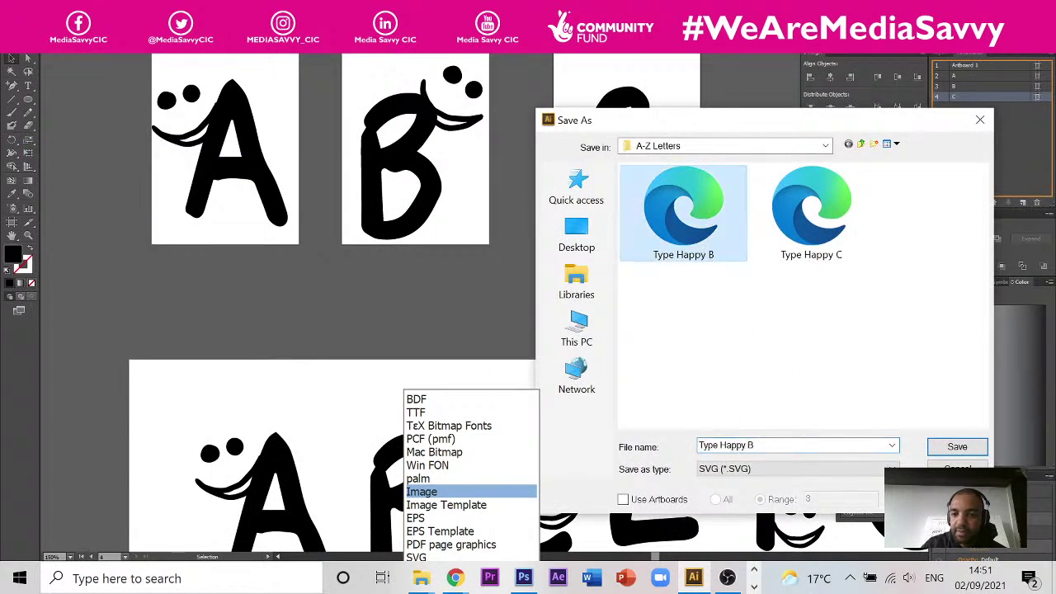
{"action": "left_click", "coordinate": [747, 446]}
{"action": "key", "text": "BackSpace"}
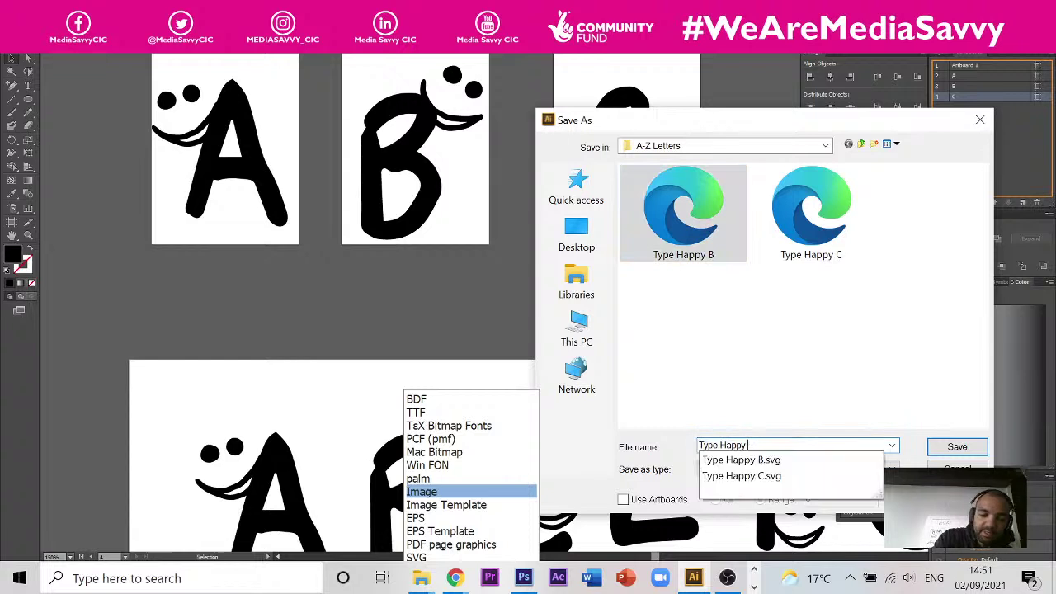
{"action": "type", "text": "A"}
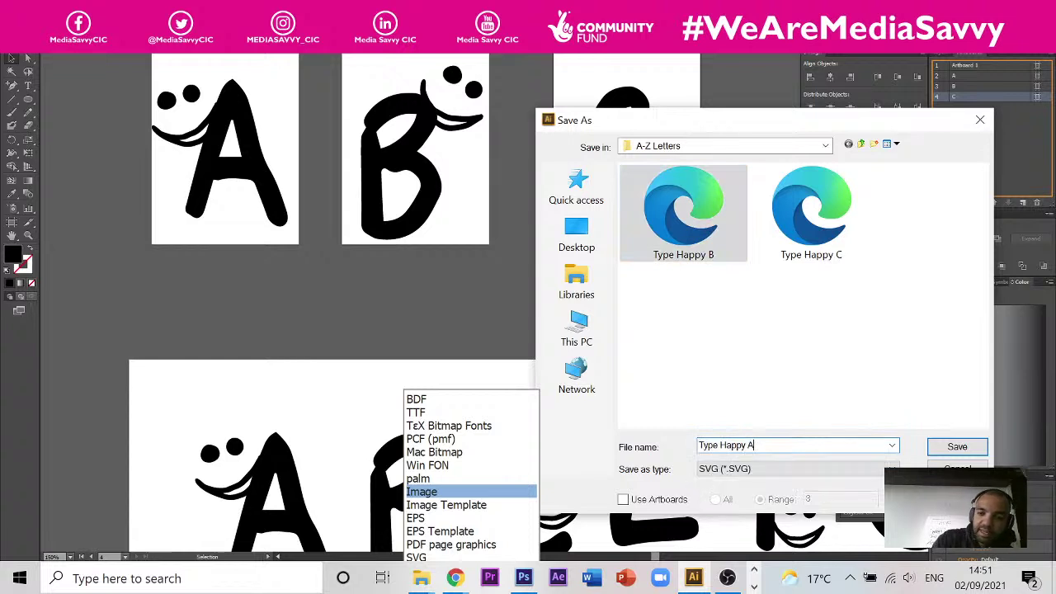
{"action": "left_click", "coordinate": [972, 452]}
{"action": "left_click", "coordinate": [958, 446]}
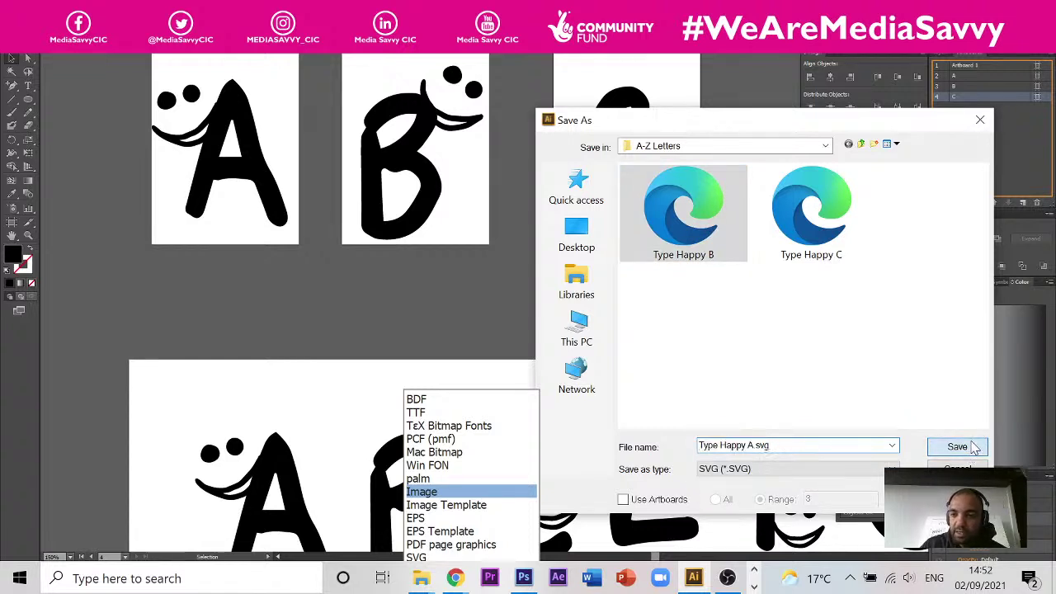
{"action": "left_click", "coordinate": [579, 329]}
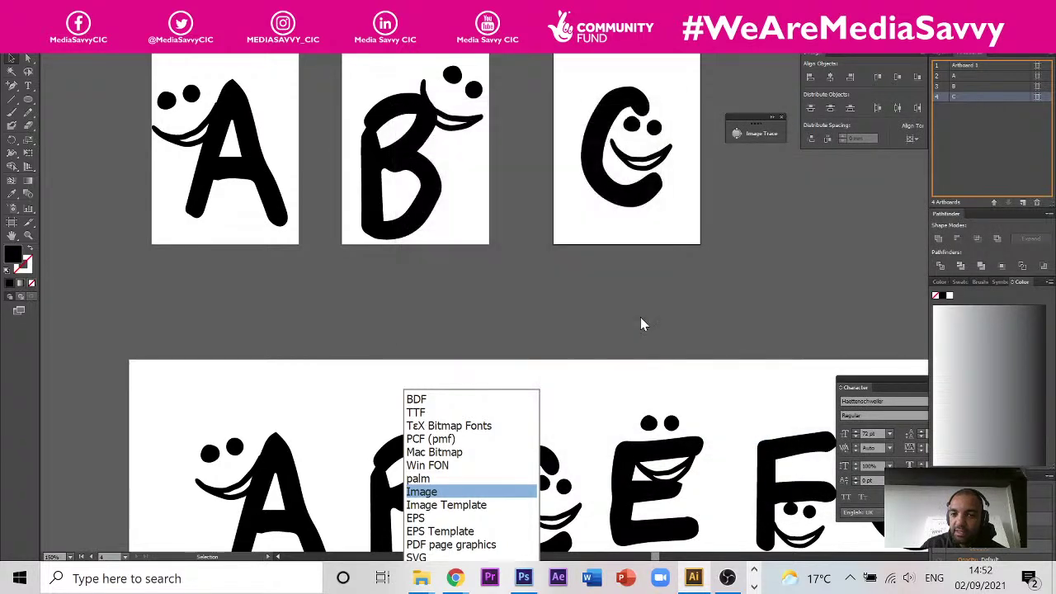
- Switch to FontForge, cancel the open import and restart it for the capital A glyph, reopening the A-Z Letters folder
{"action": "left_click", "coordinate": [727, 577]}
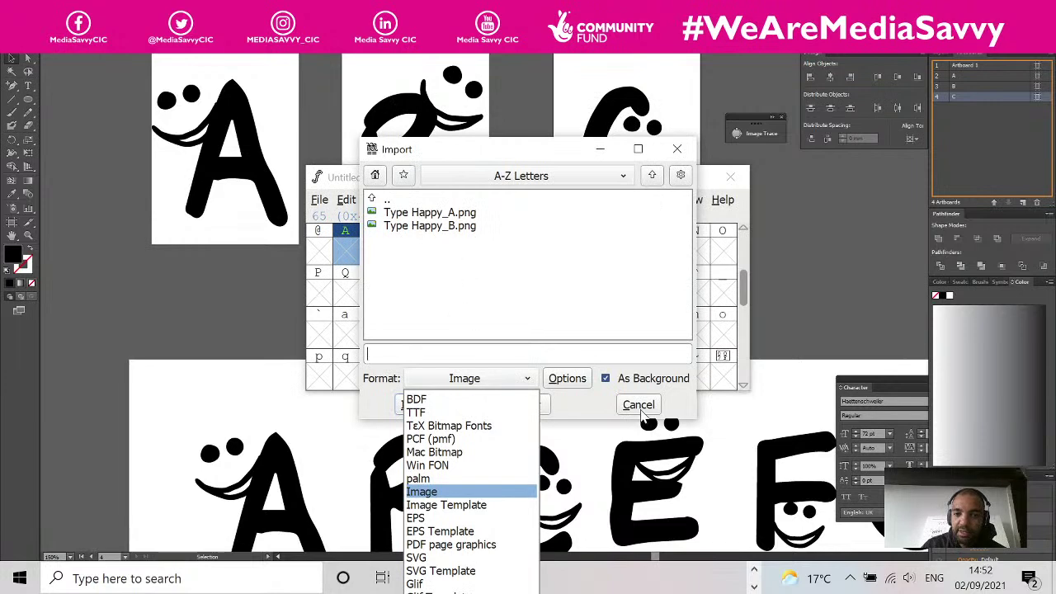
{"action": "left_click", "coordinate": [642, 412]}
{"action": "left_click", "coordinate": [639, 405]}
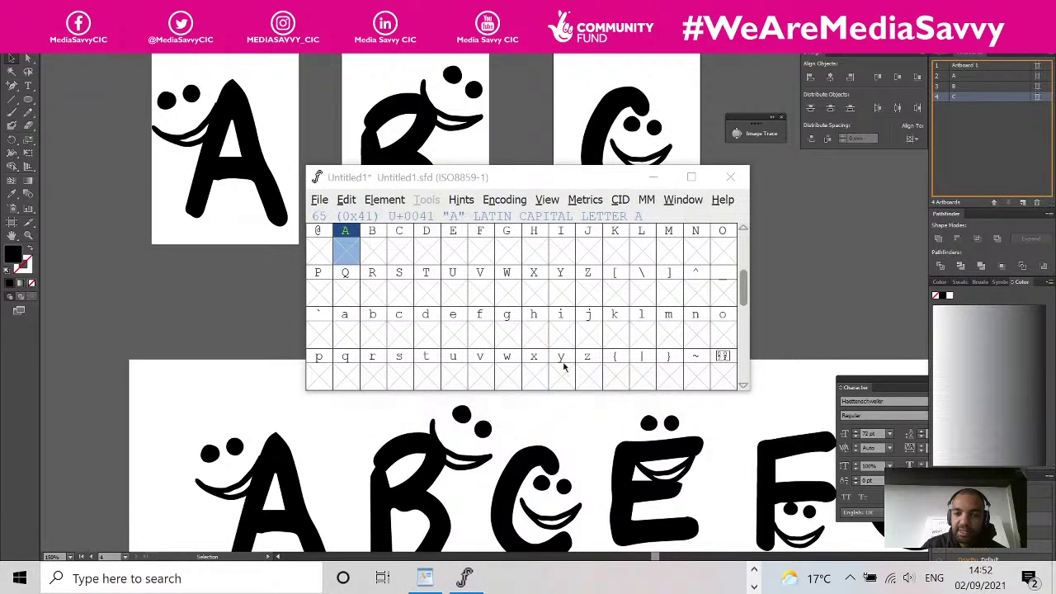
{"action": "left_click", "coordinate": [322, 201]}
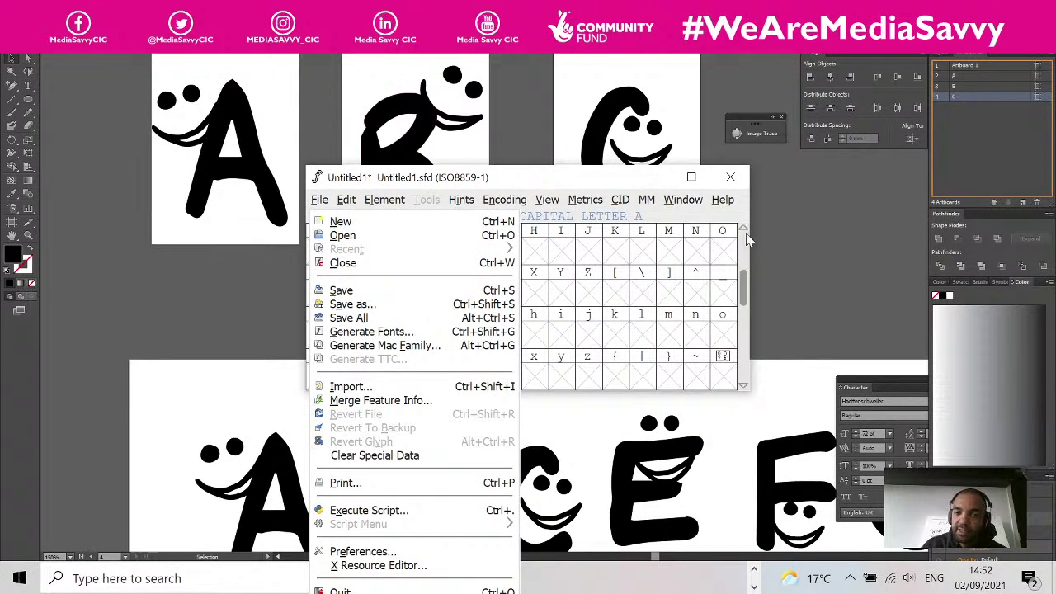
{"action": "left_click", "coordinate": [357, 388]}
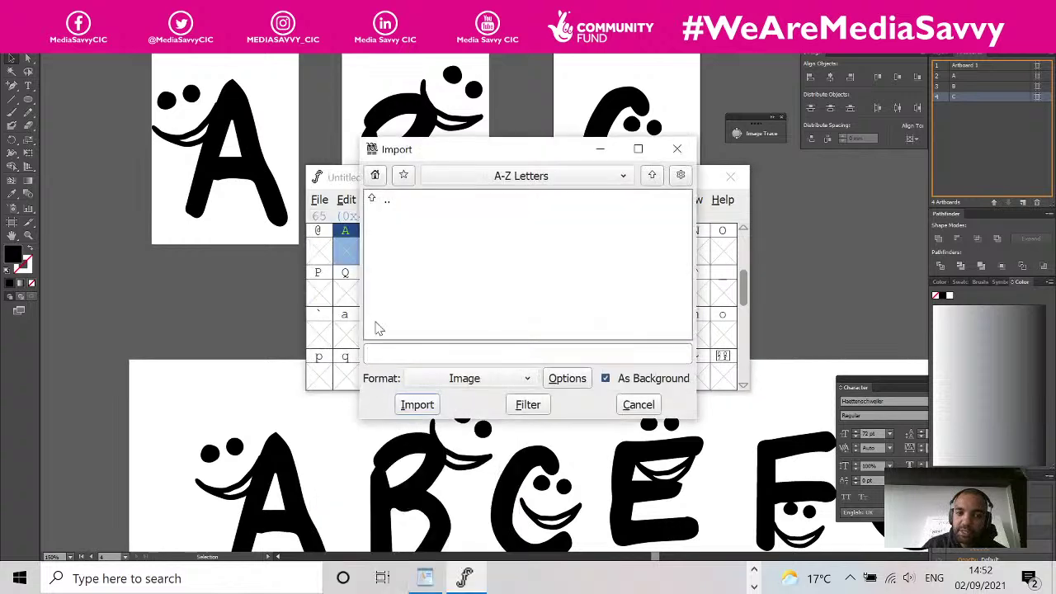
{"action": "left_click", "coordinate": [385, 202]}
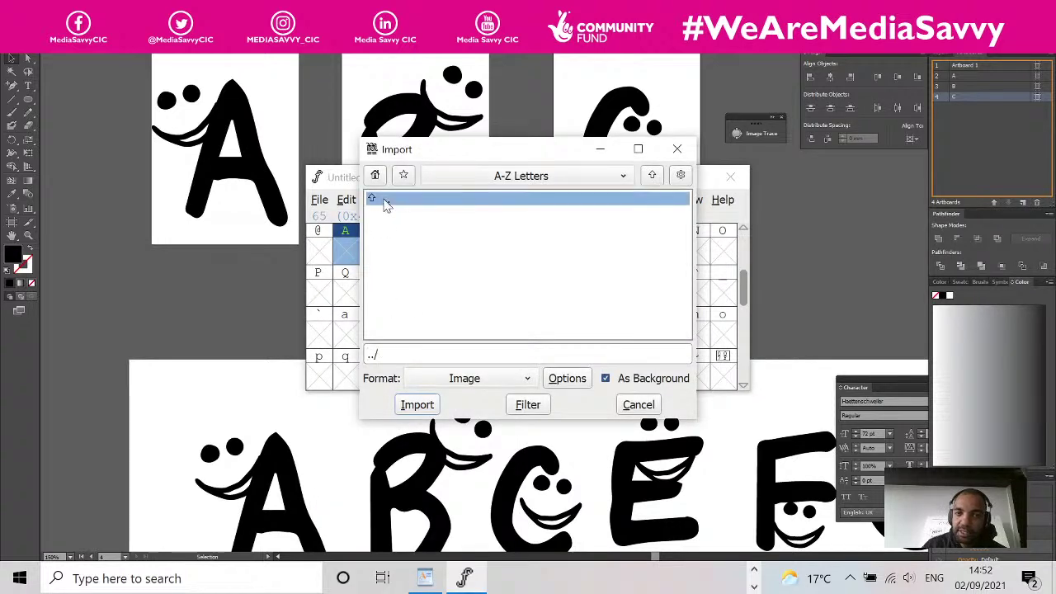
{"action": "double_click", "coordinate": [385, 202]}
{"action": "left_click", "coordinate": [397, 213]}
{"action": "double_click", "coordinate": [397, 213]}
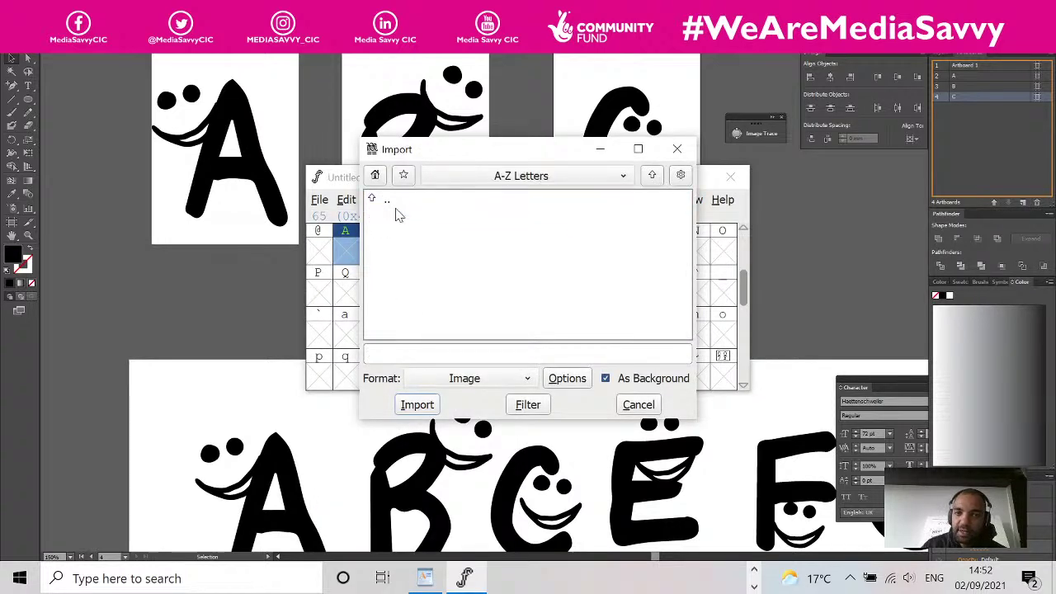
- Set the import format to SVG and import Type Happy A.svg into the A glyph with the default import parameters
{"action": "left_click", "coordinate": [494, 378]}
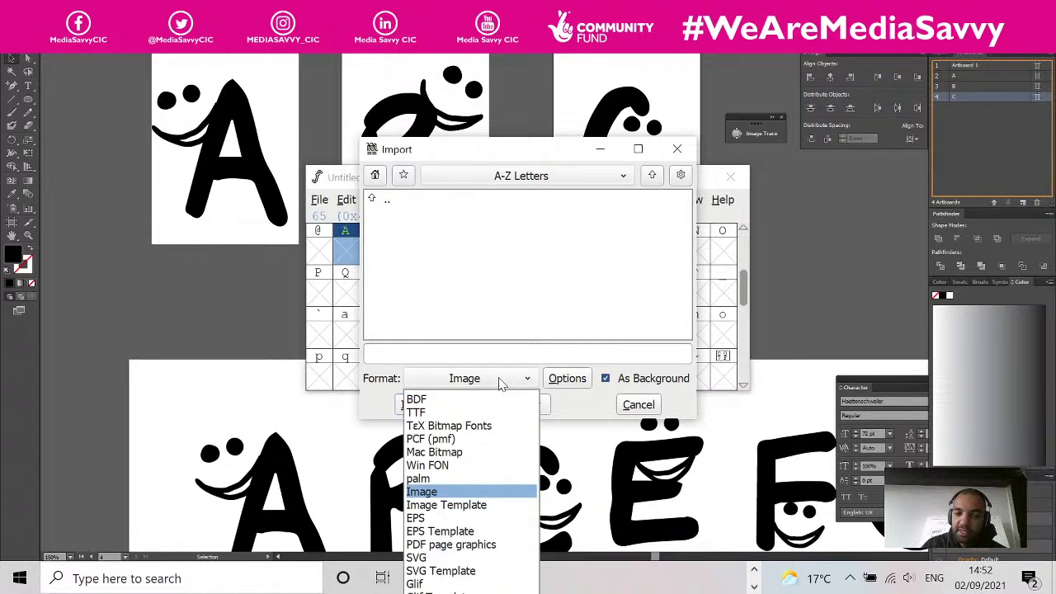
{"action": "left_click", "coordinate": [454, 559]}
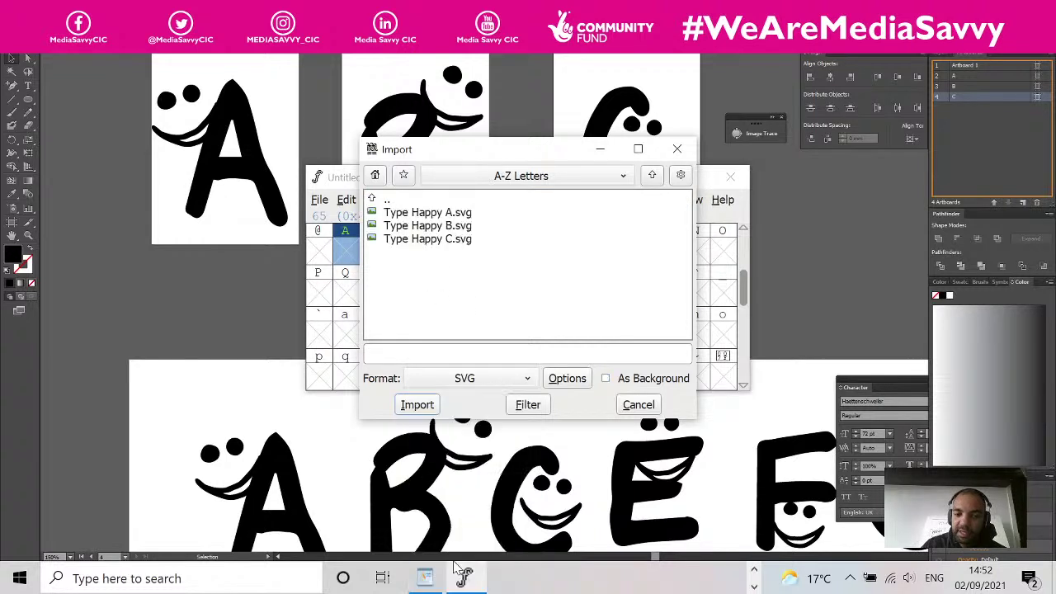
{"action": "left_click", "coordinate": [445, 213]}
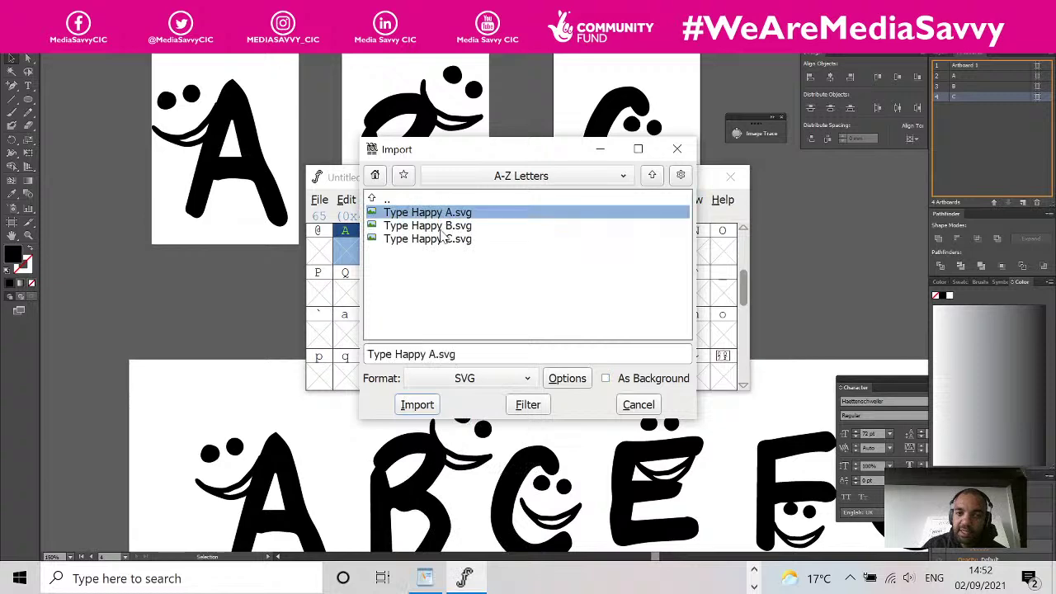
{"action": "left_click", "coordinate": [429, 404]}
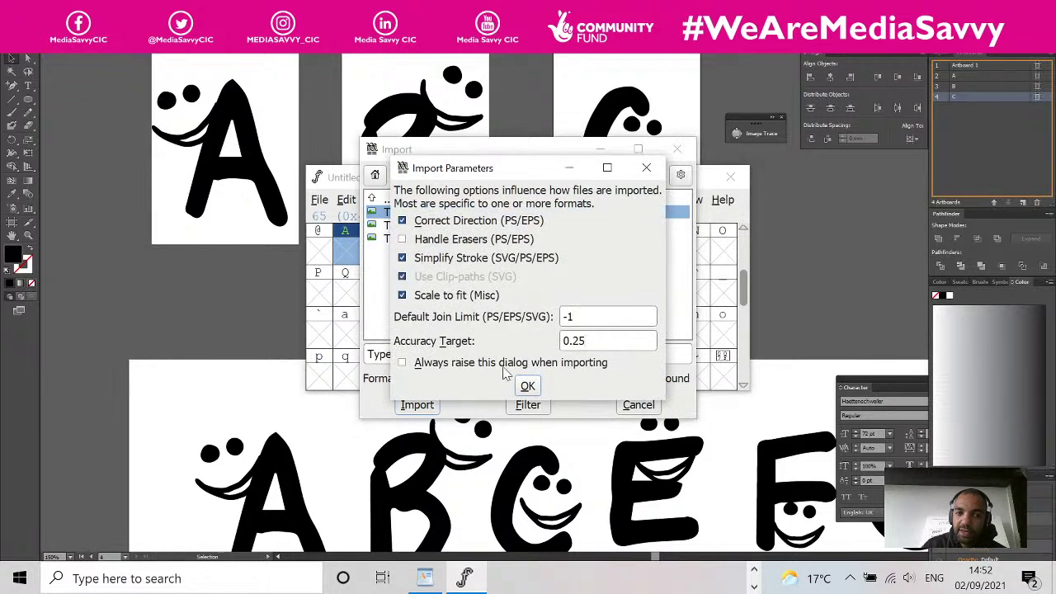
{"action": "left_click", "coordinate": [526, 387]}
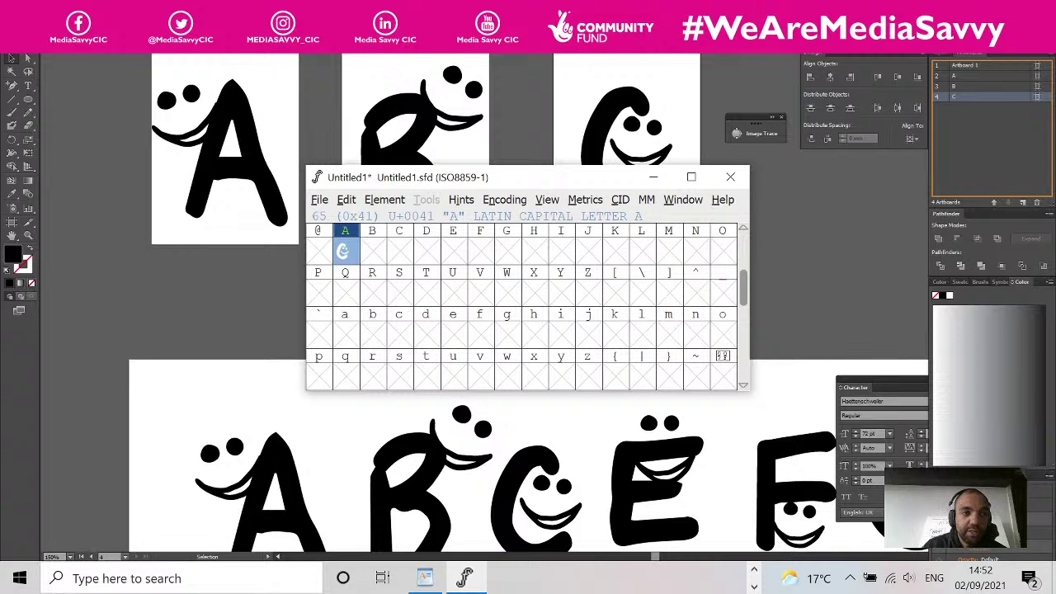
{"action": "left_click", "coordinate": [319, 200]}
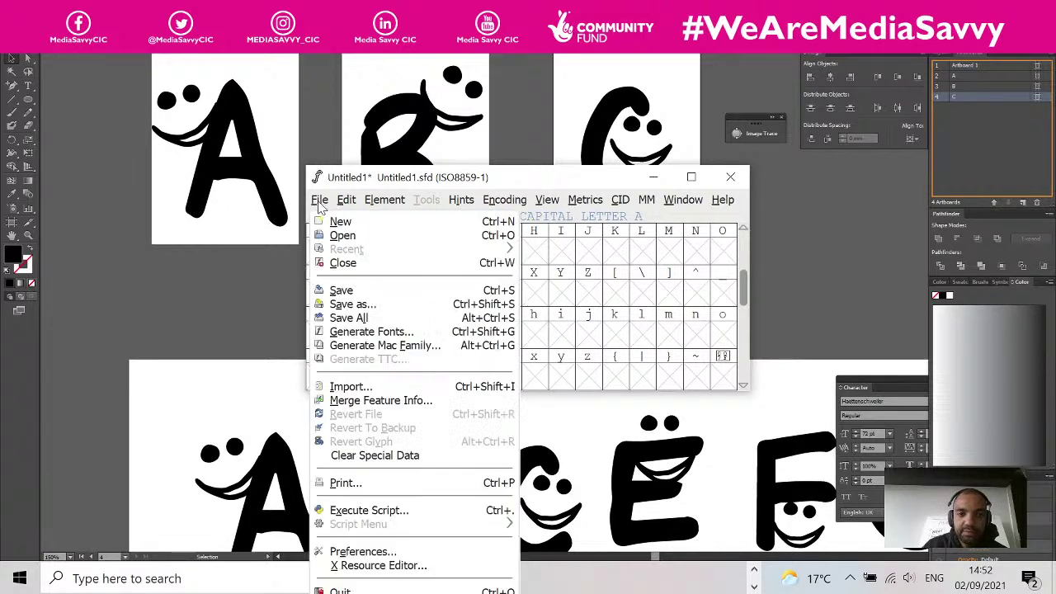
{"action": "left_click", "coordinate": [350, 386]}
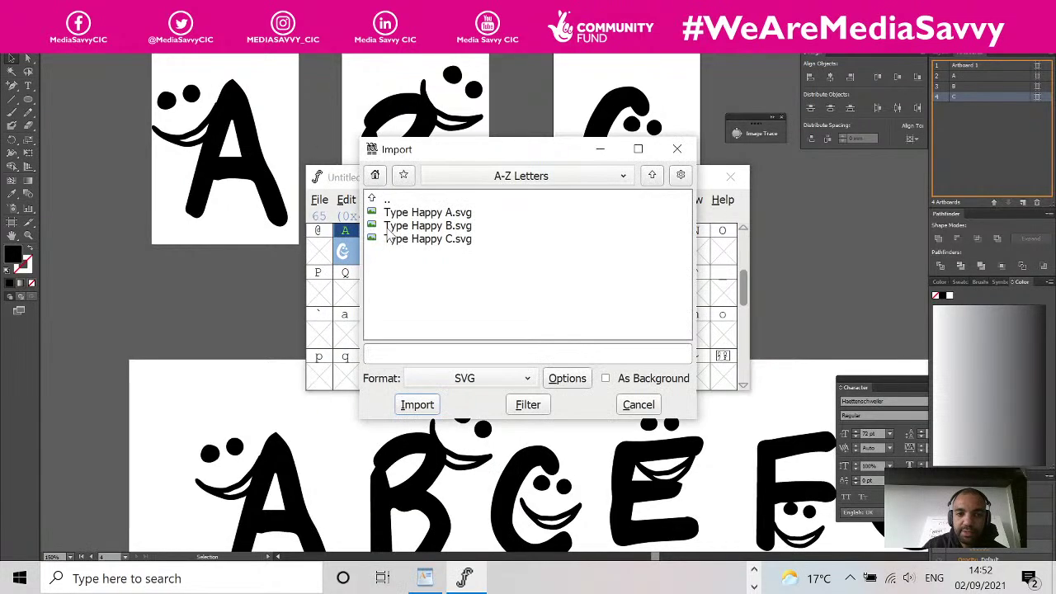
{"action": "left_click", "coordinate": [652, 408]}
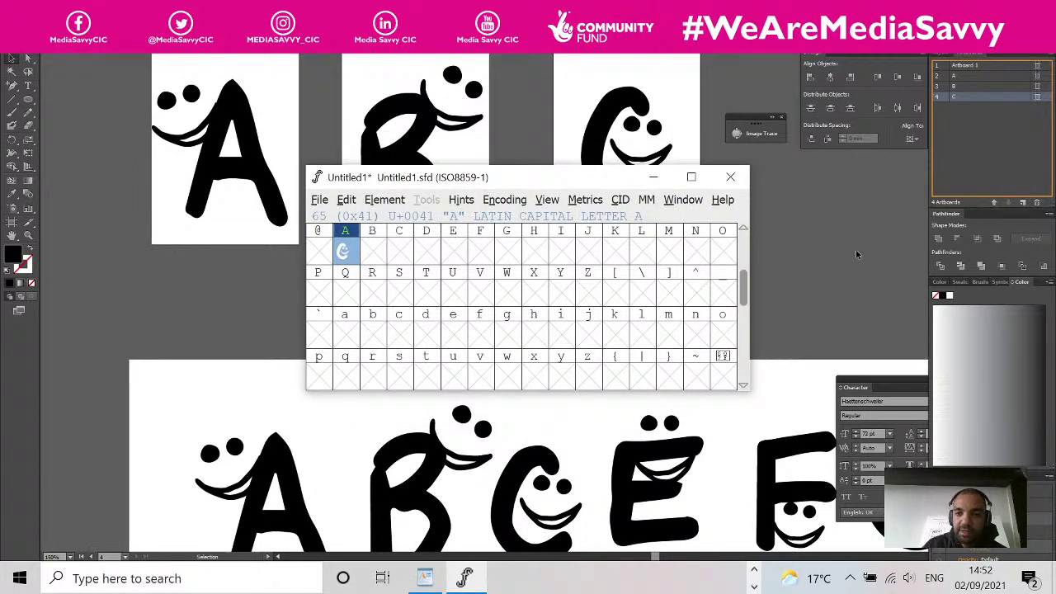
- Return to Illustrator and save only artboard 2 into A-Z Letters as an SVG, using the file name Type Happy A.svg
{"action": "left_click", "coordinate": [653, 178]}
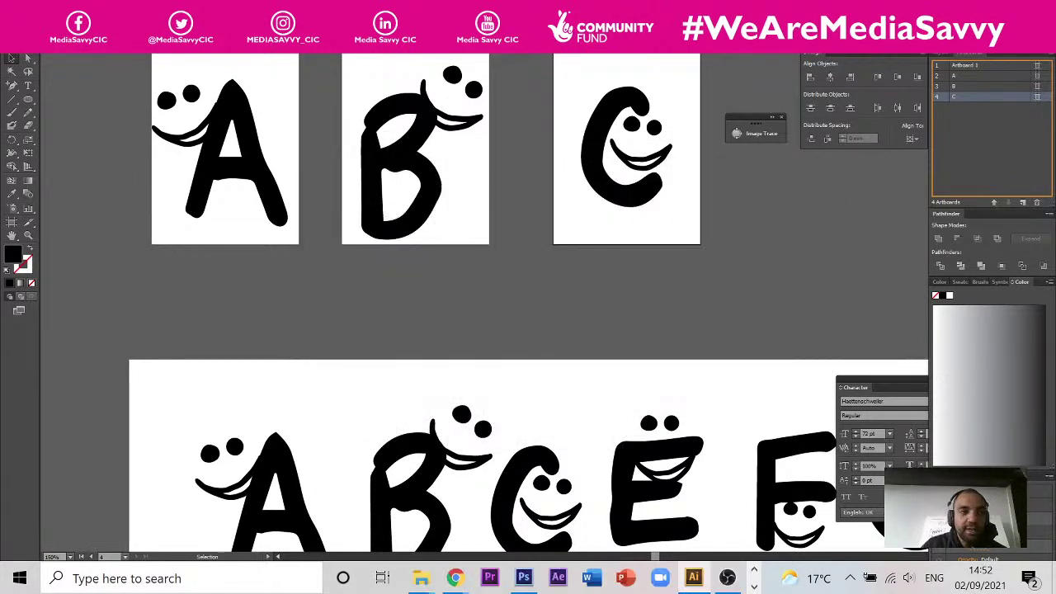
{"action": "left_click", "coordinate": [33, 43]}
{"action": "left_click", "coordinate": [81, 149]}
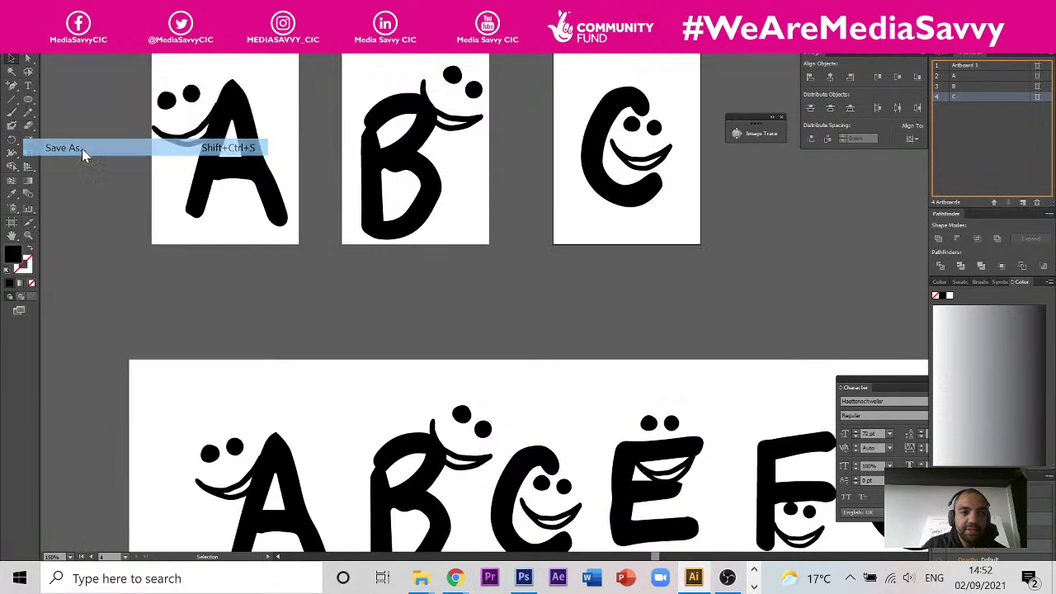
{"action": "left_click", "coordinate": [684, 252]}
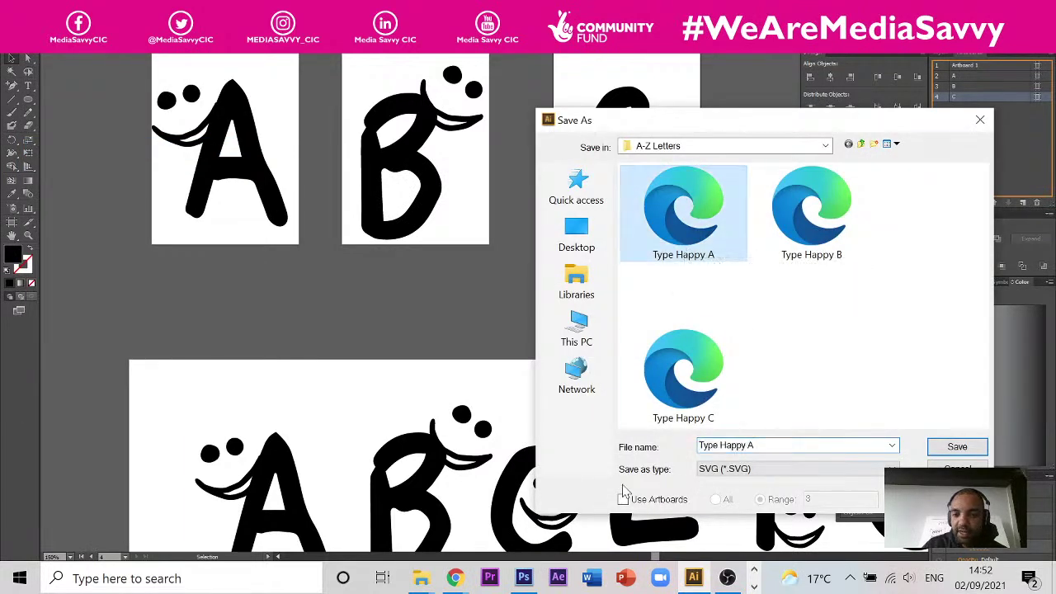
{"action": "left_click", "coordinate": [623, 499]}
{"action": "left_click", "coordinate": [774, 504]}
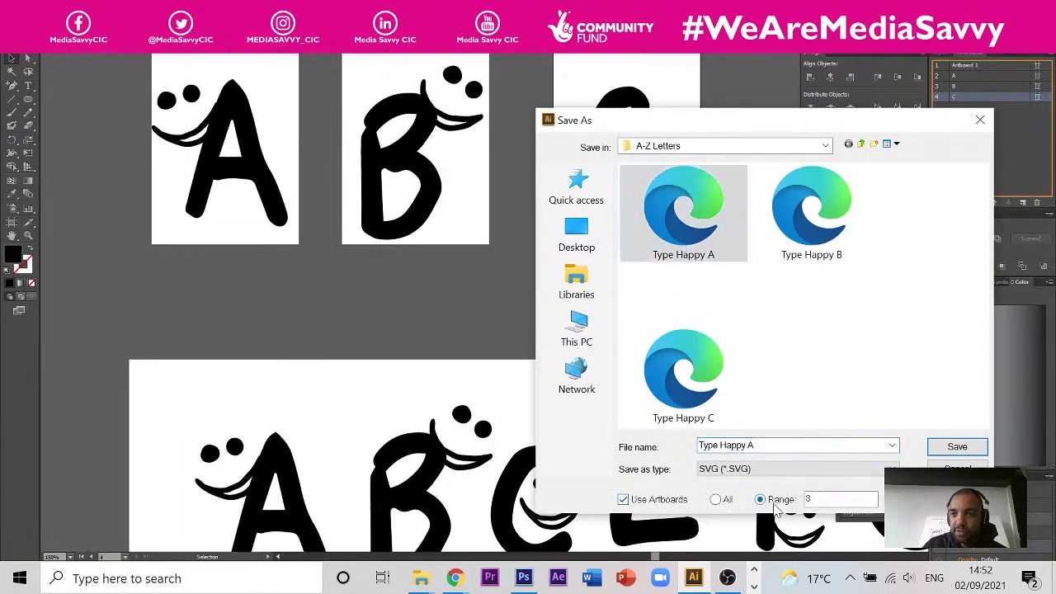
{"action": "key", "text": "Tab"}
{"action": "type", "text": "2"}
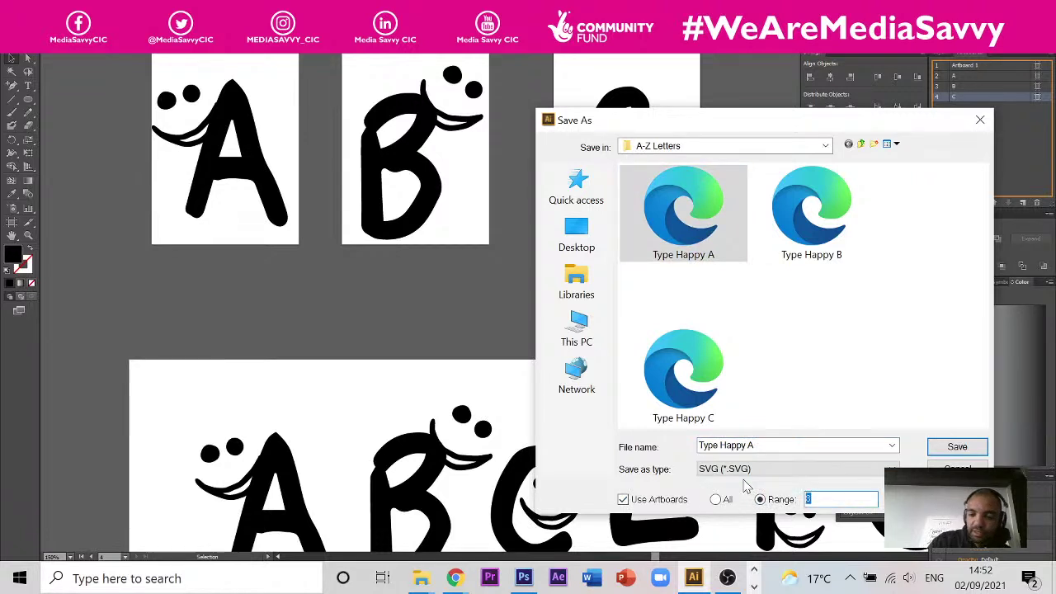
{"action": "left_click", "coordinate": [956, 446]}
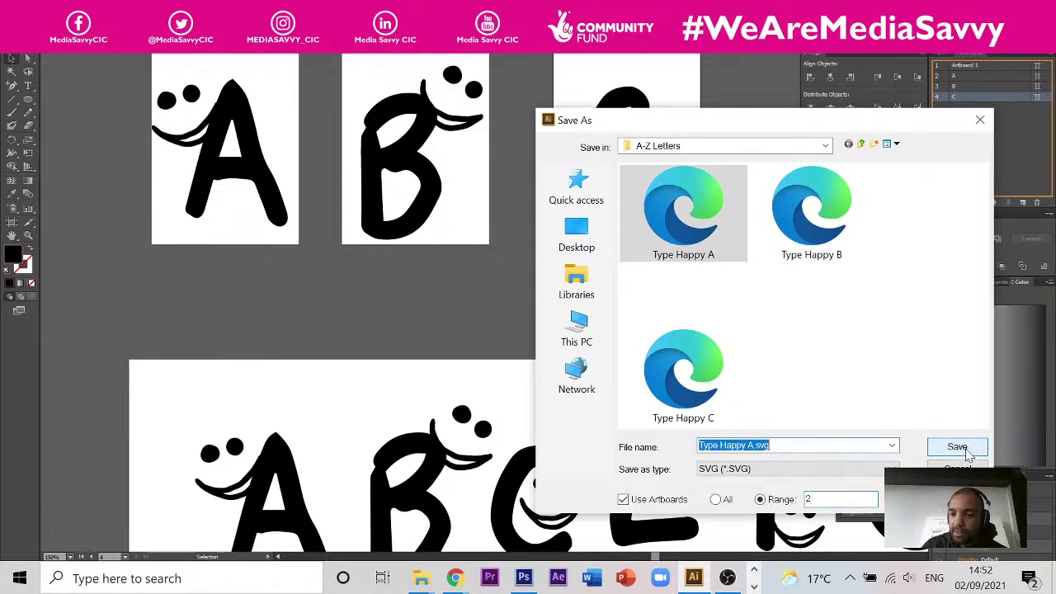
{"action": "left_click", "coordinate": [957, 445]}
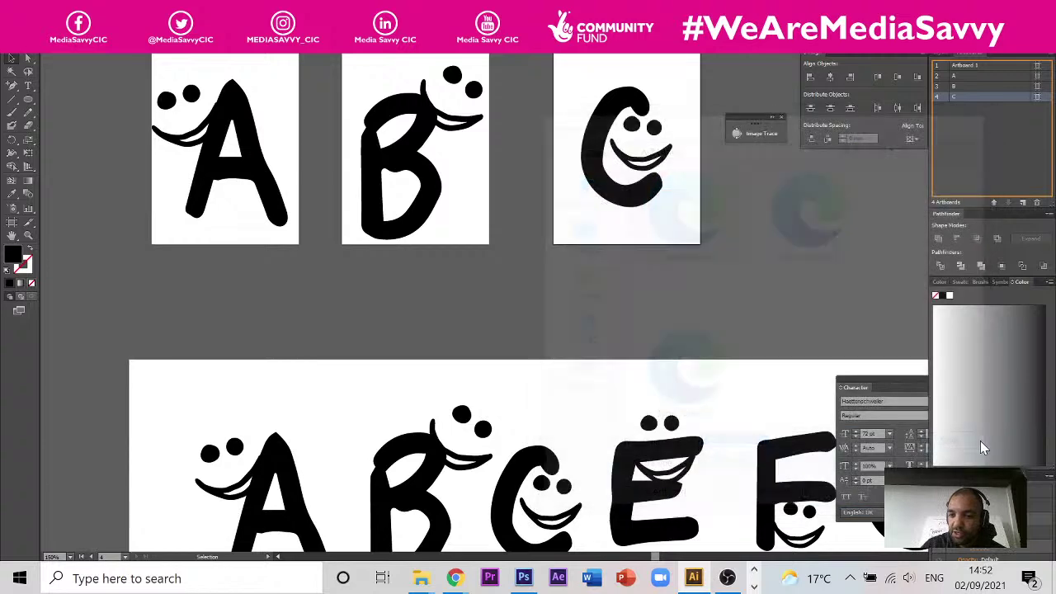
{"action": "left_click", "coordinate": [576, 330]}
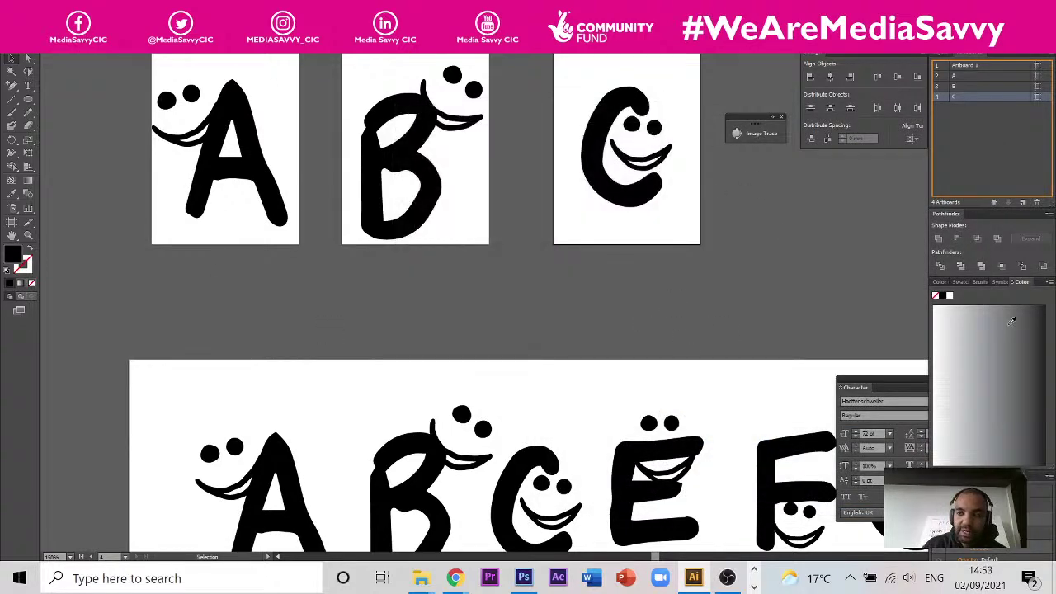
- Switch to FontForge and import Type Happy A_A.svg into the capital A glyph
{"action": "mouse_move", "coordinate": [699, 581]}
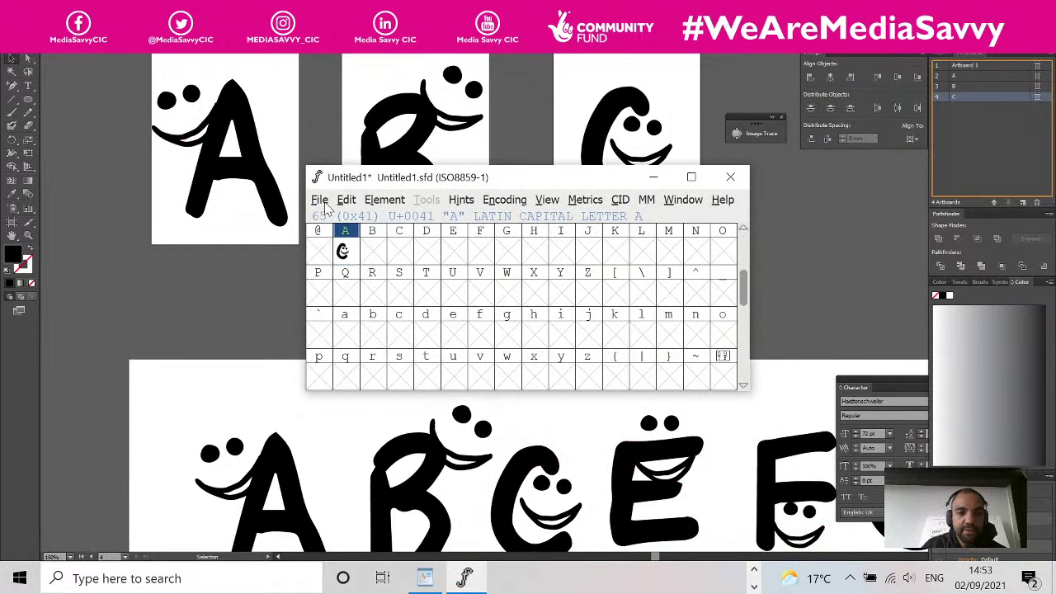
{"action": "left_click", "coordinate": [319, 200]}
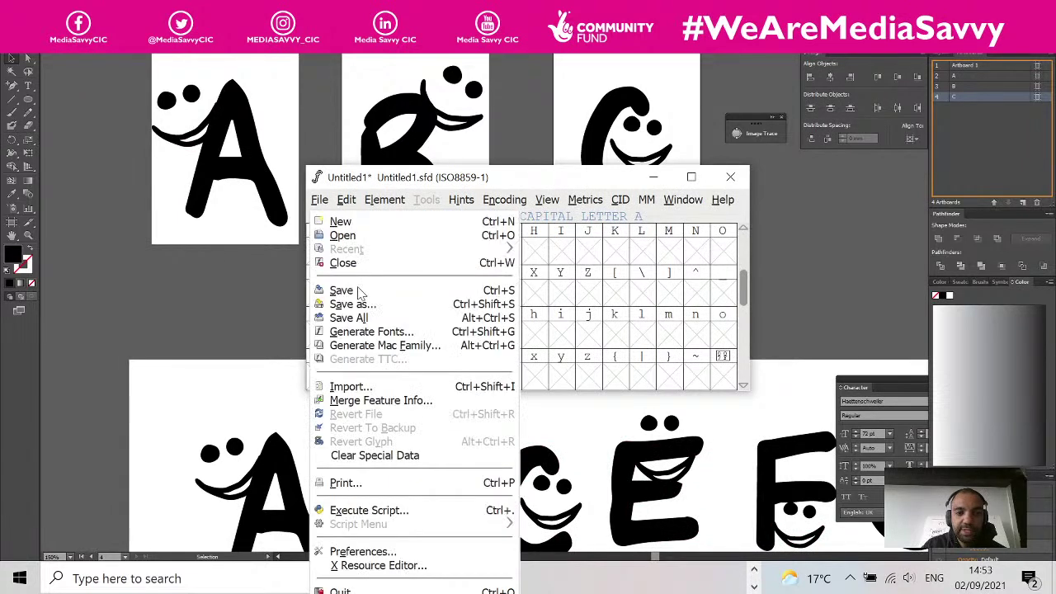
{"action": "left_click", "coordinate": [346, 387]}
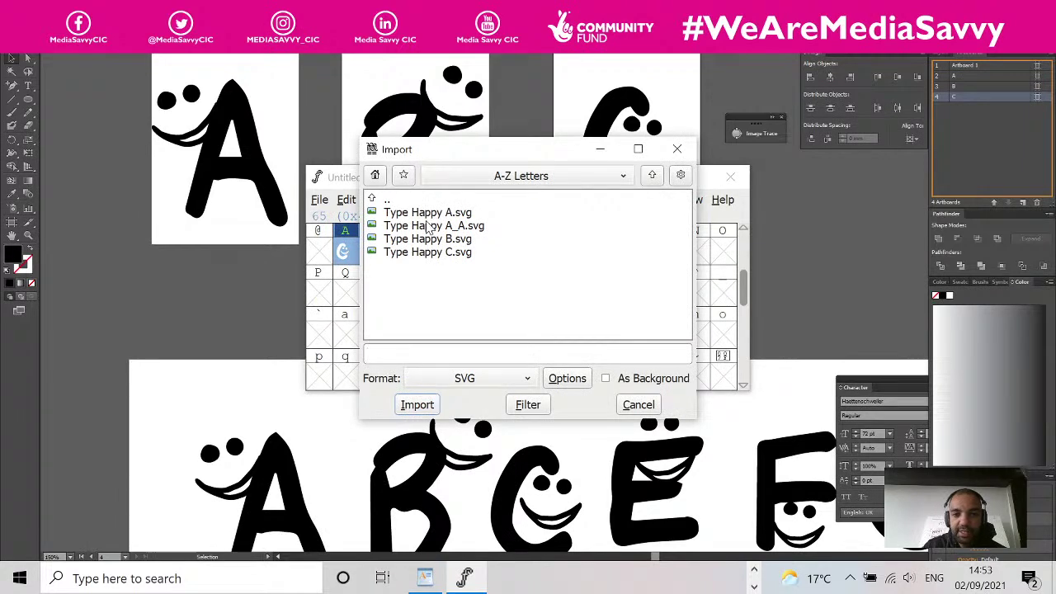
{"action": "left_click", "coordinate": [443, 221]}
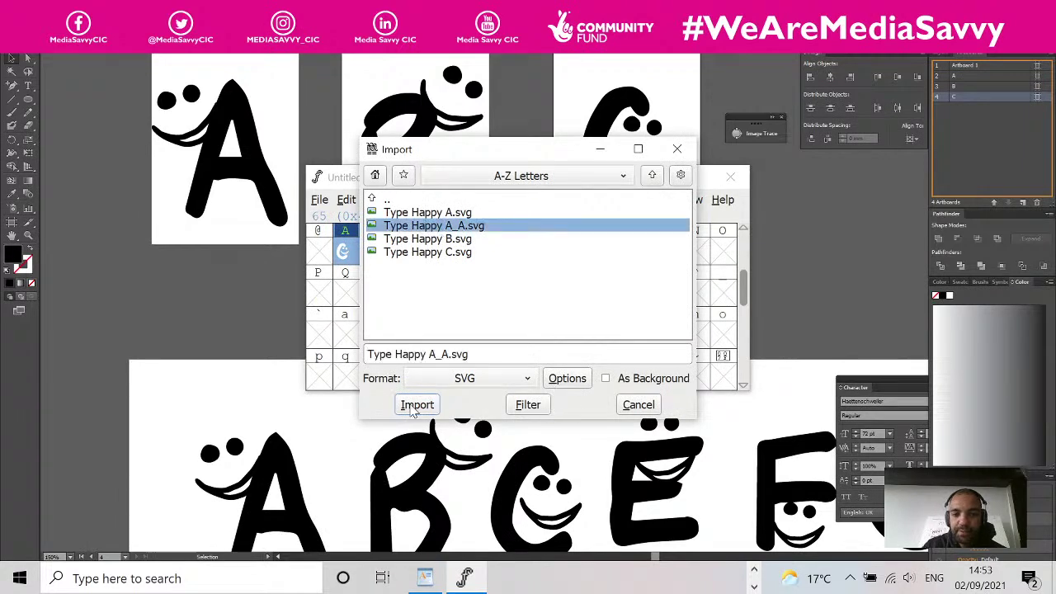
{"action": "left_click", "coordinate": [412, 405]}
- Import Type Happy B.svg from A-Z Letters into the capital B glyph
{"action": "left_click", "coordinate": [320, 199]}
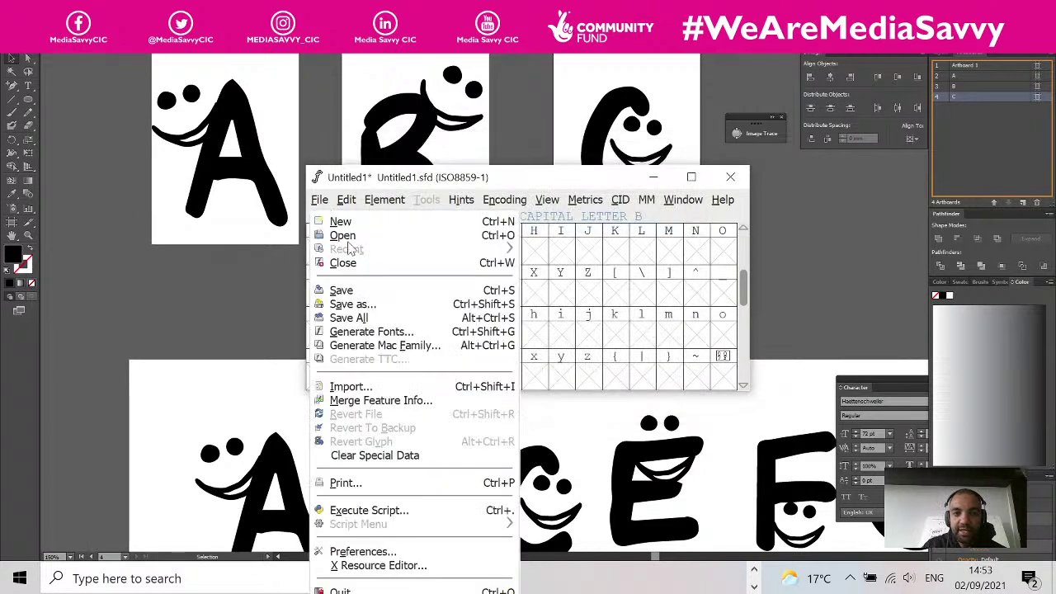
{"action": "left_click", "coordinate": [363, 384]}
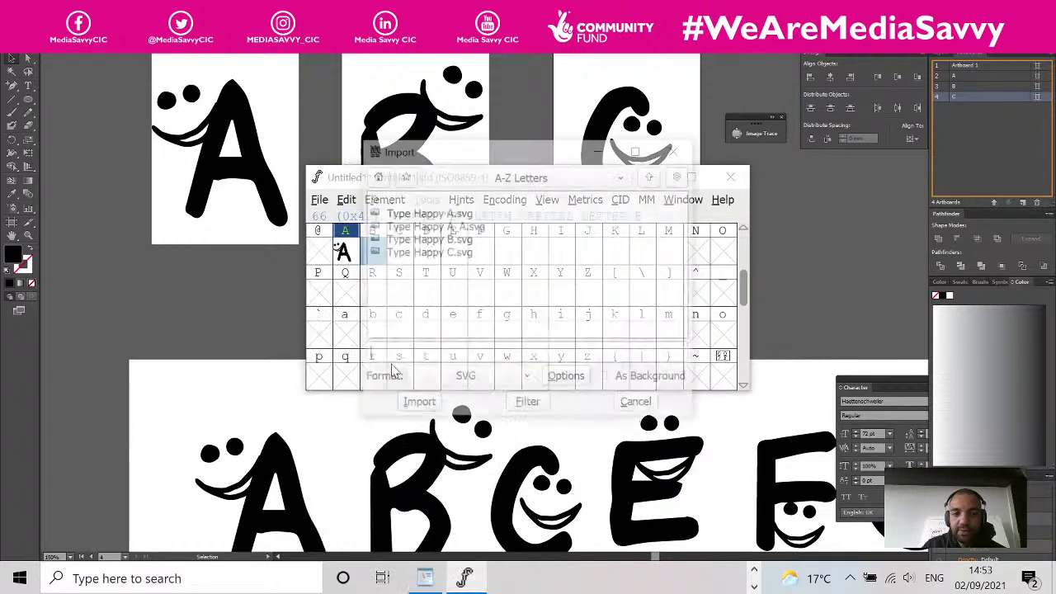
{"action": "left_click", "coordinate": [434, 238]}
{"action": "left_click", "coordinate": [416, 405]}
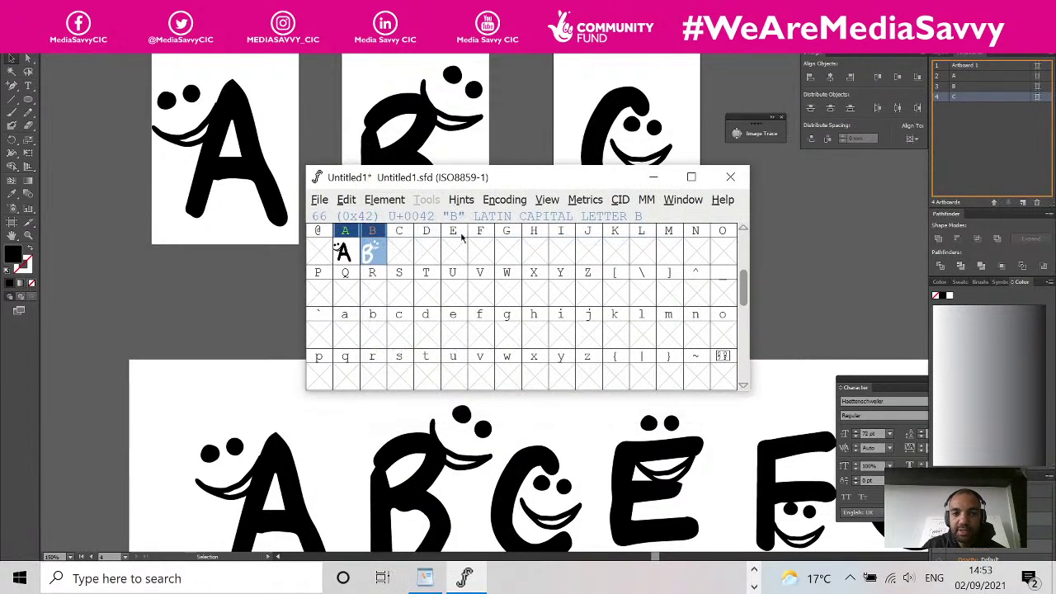
- Import Type Happy C.svg from A-Z Letters into the capital C glyph
{"action": "left_click", "coordinate": [320, 200]}
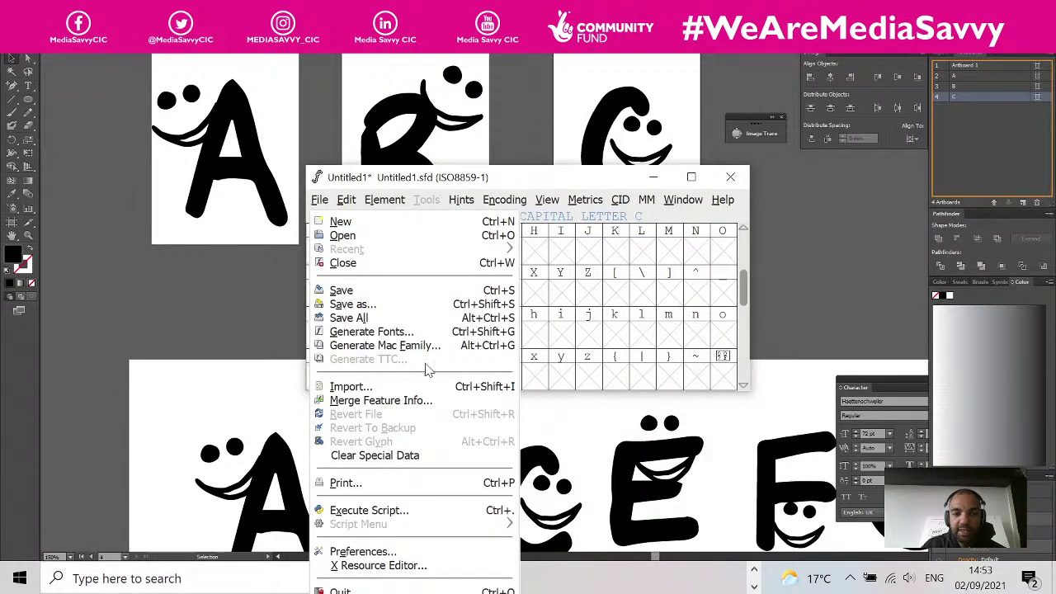
{"action": "left_click", "coordinate": [351, 386]}
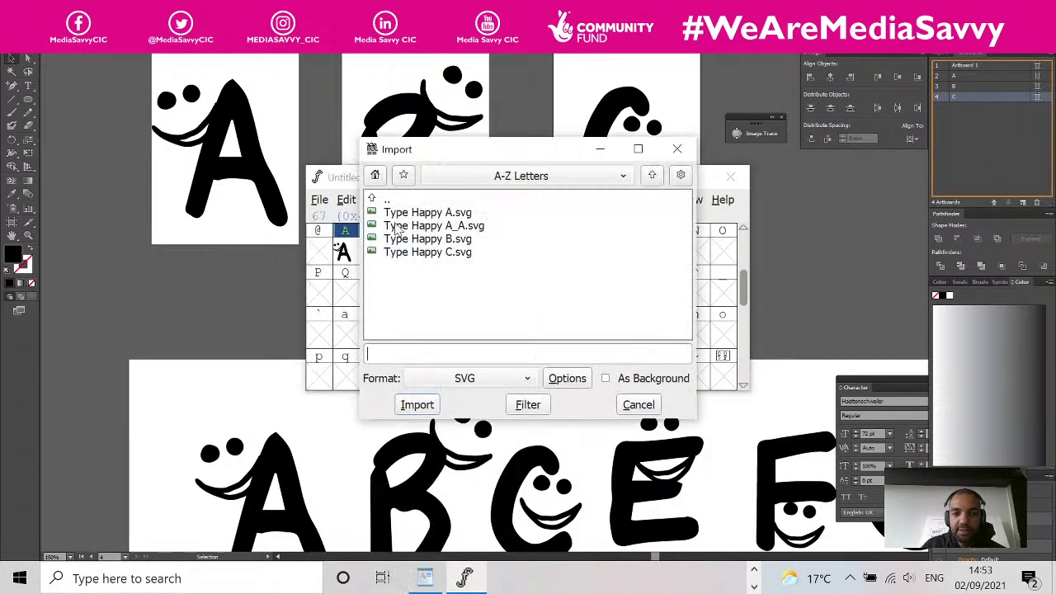
{"action": "left_click", "coordinate": [433, 255]}
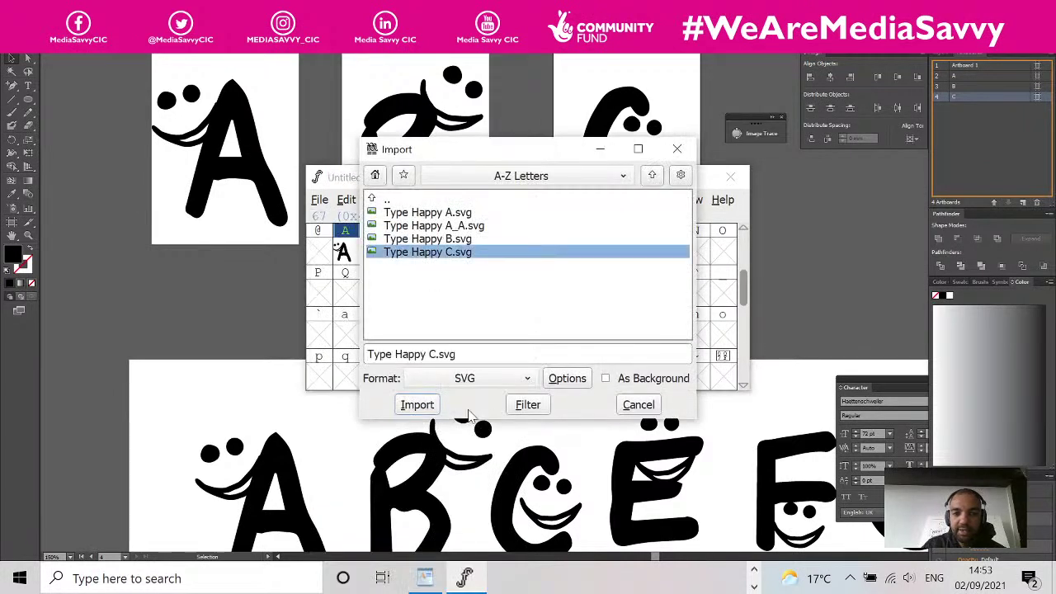
{"action": "left_click", "coordinate": [418, 405]}
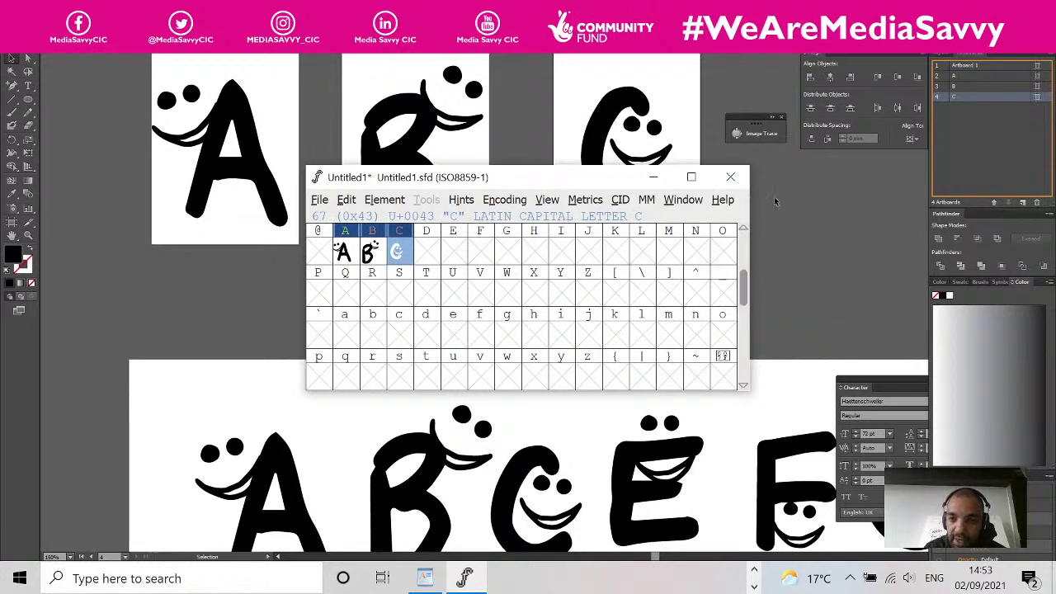
- Maximize the font window and start saving the font under a new name, browsing through 0_Teaching and Crafty Creatives on the Desktop to Craft Type
{"action": "left_click", "coordinate": [696, 176]}
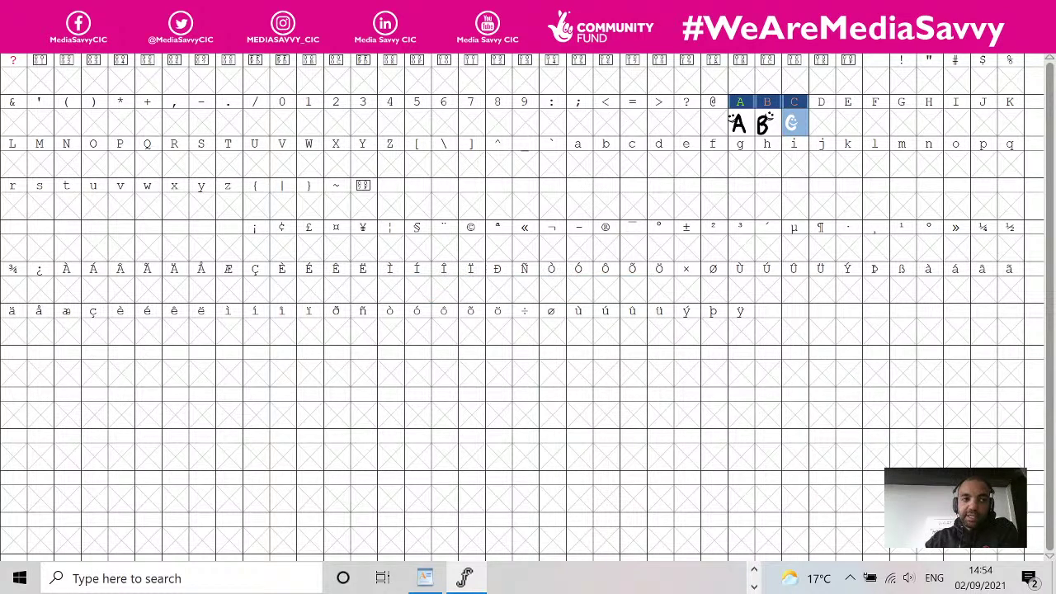
{"action": "left_click", "coordinate": [13, 46]}
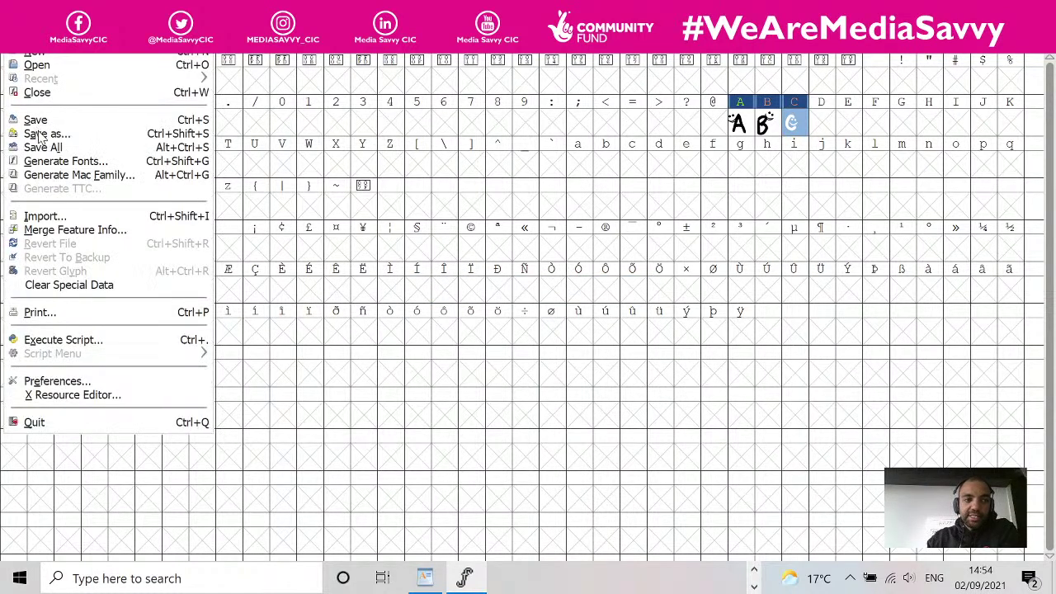
{"action": "left_click", "coordinate": [38, 129]}
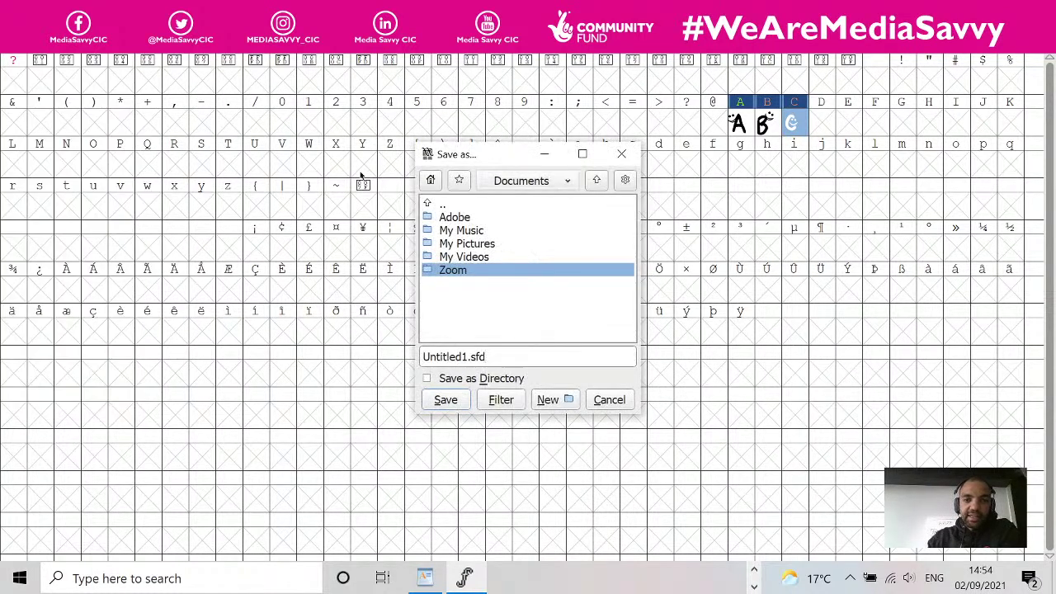
{"action": "double_click", "coordinate": [427, 206]}
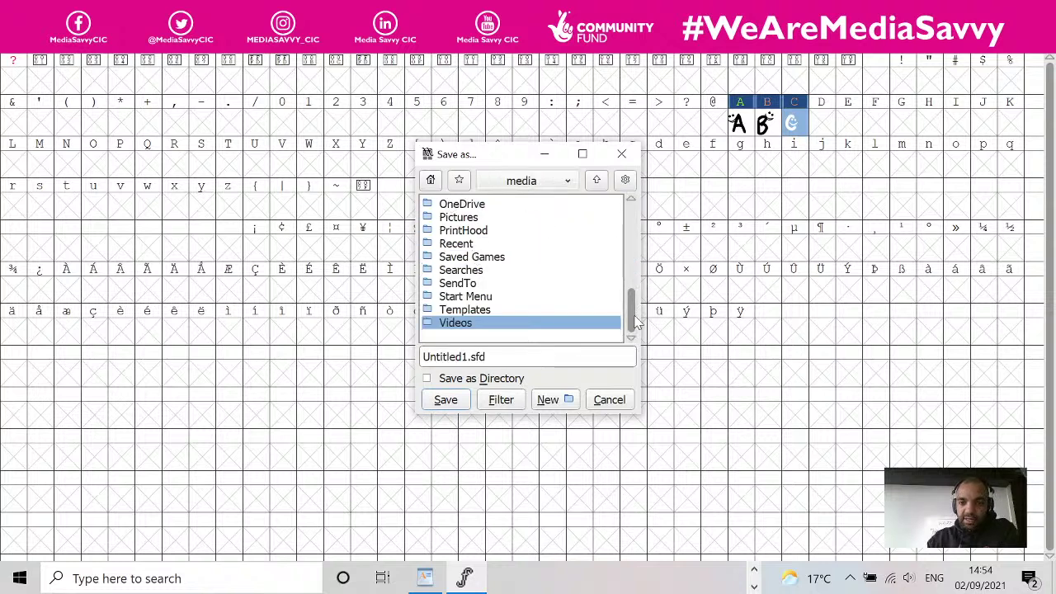
{"action": "left_click_drag", "start_coordinate": [635, 322], "coordinate": [633, 254]}
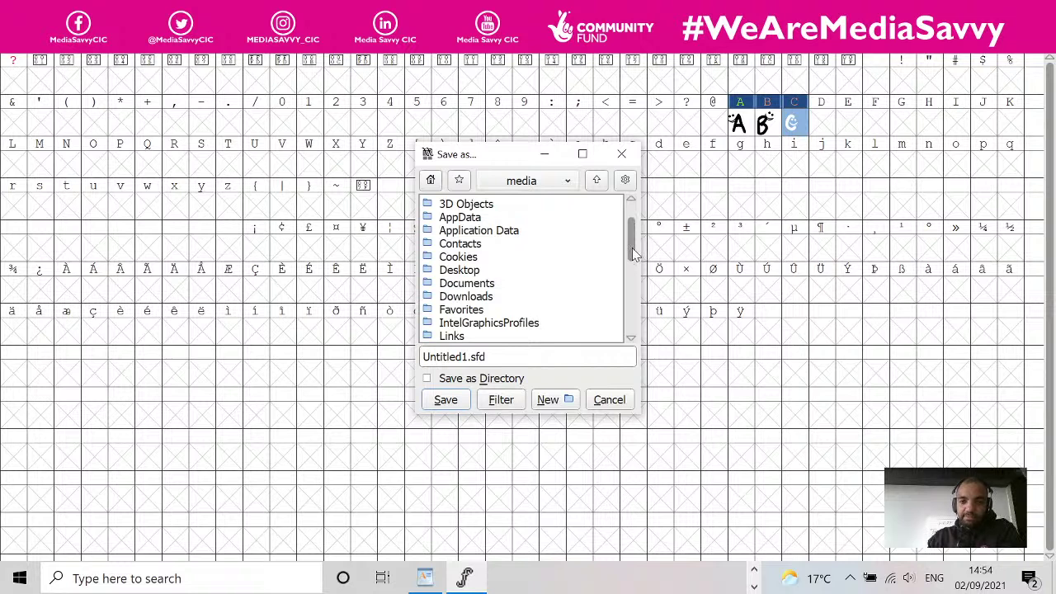
{"action": "double_click", "coordinate": [457, 269]}
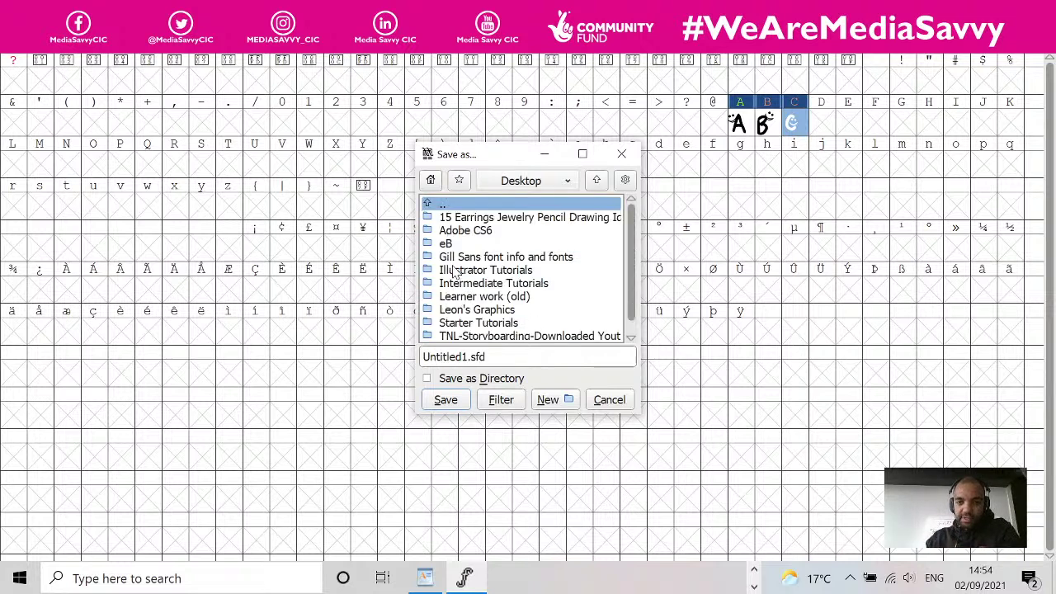
{"action": "double_click", "coordinate": [446, 312]}
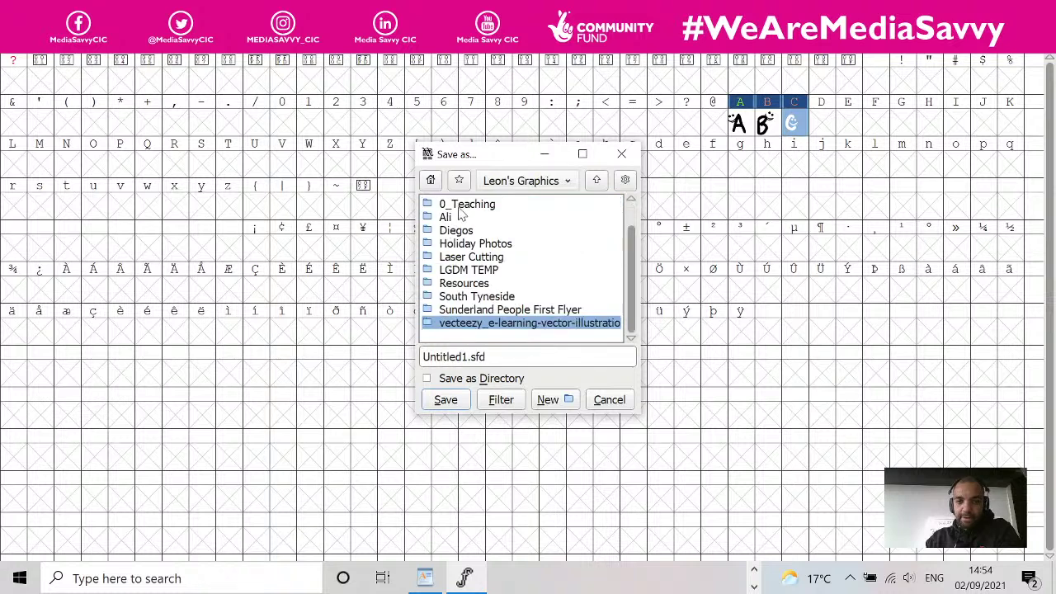
{"action": "double_click", "coordinate": [460, 204]}
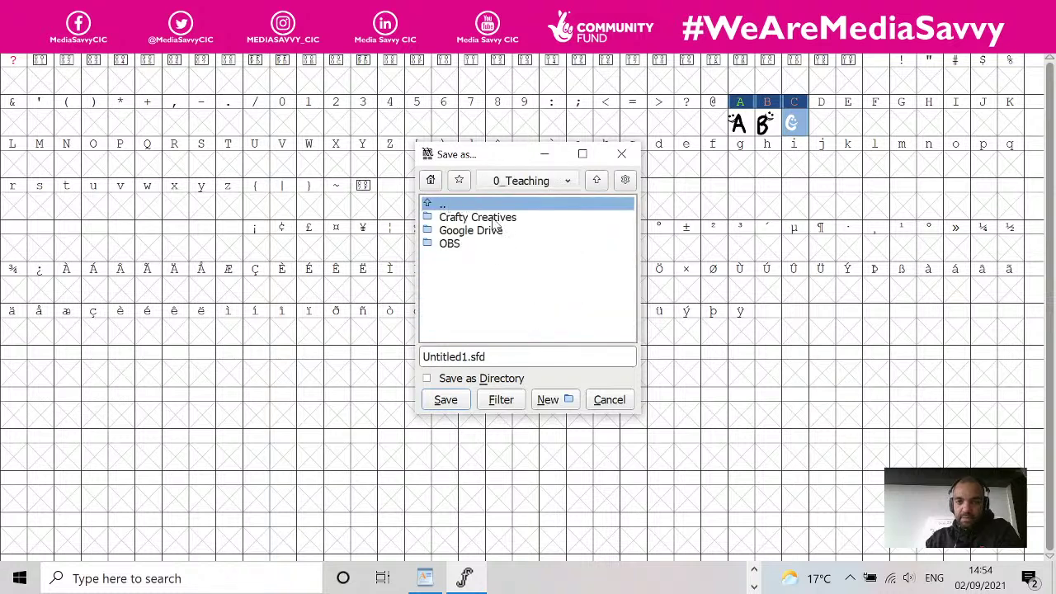
{"action": "double_click", "coordinate": [491, 218]}
{"action": "left_click", "coordinate": [485, 217]}
{"action": "double_click", "coordinate": [481, 219]}
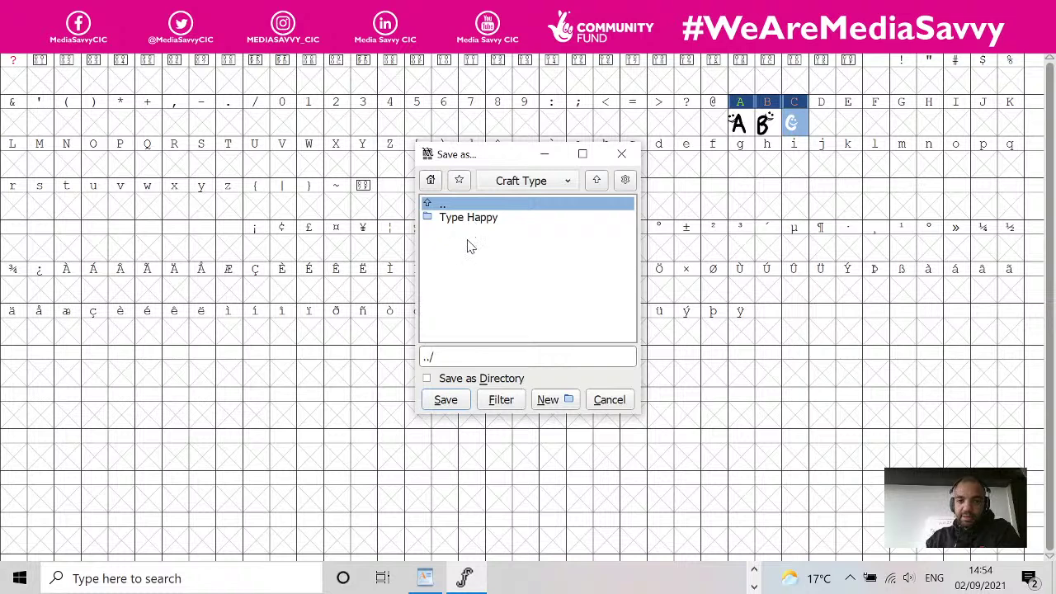
- Create a new directory named Font Forge inside the Craft Type folder
{"action": "left_click", "coordinate": [566, 407]}
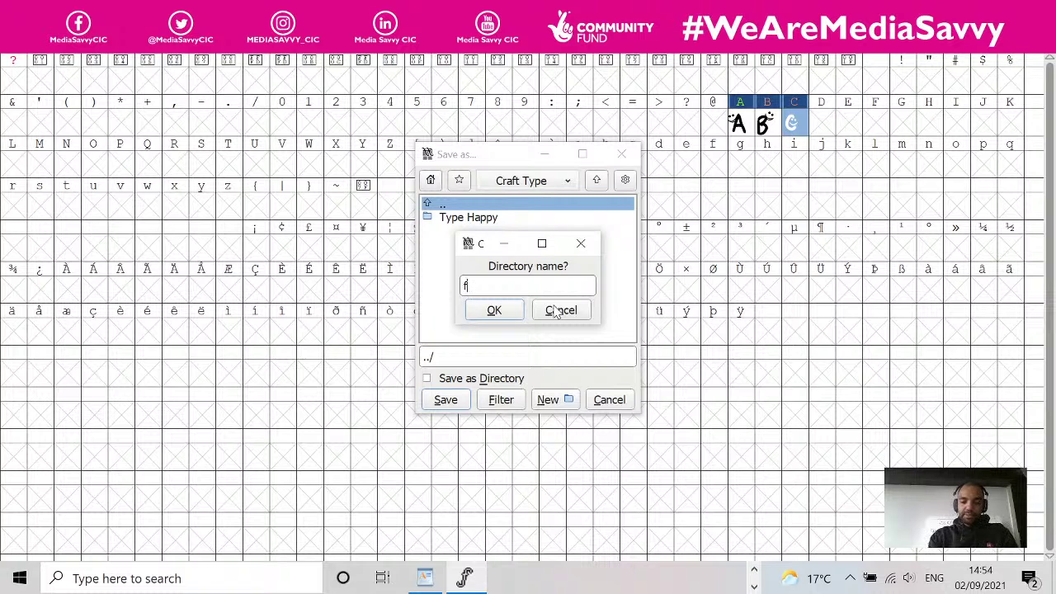
{"action": "type", "text": "fONT fOR"}
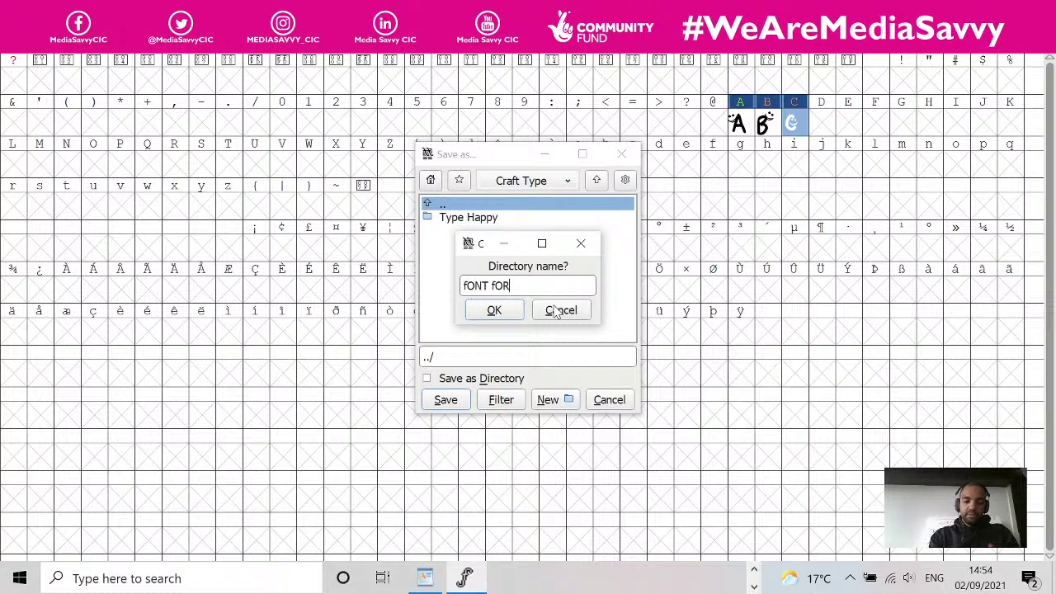
{"action": "type", "text": "GE"}
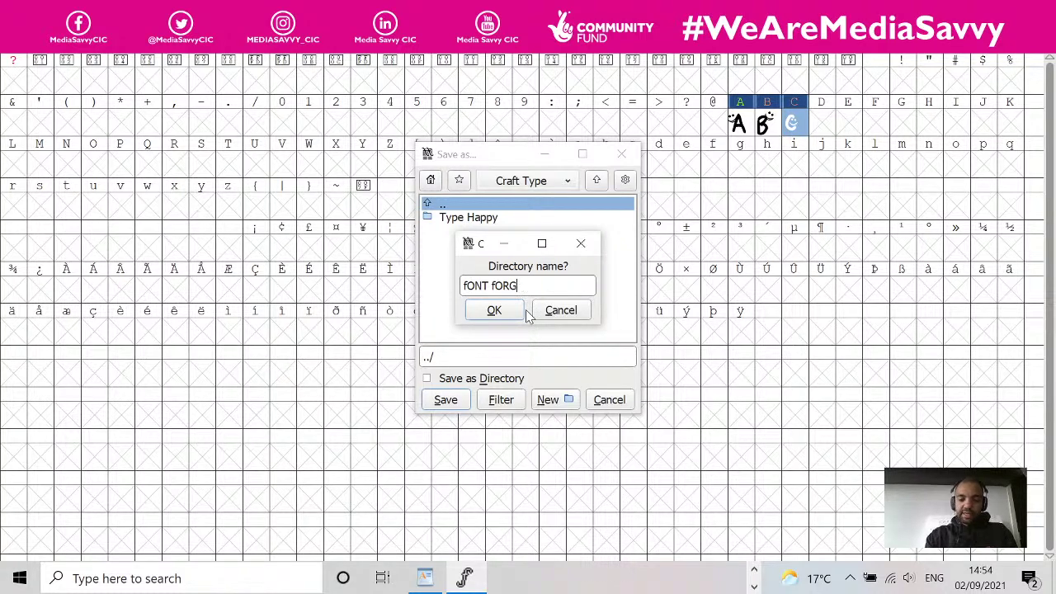
{"action": "key", "text": "BackSpace"}
{"action": "key", "text": "BackSpace"}
{"action": "key", "text": "BackSpace"}
{"action": "key", "text": "BackSpace"}
{"action": "key", "text": "BackSpace"}
{"action": "key", "text": "BackSpace"}
{"action": "key", "text": "BackSpace"}
{"action": "key", "text": "BackSpace"}
{"action": "key", "text": "BackSpace"}
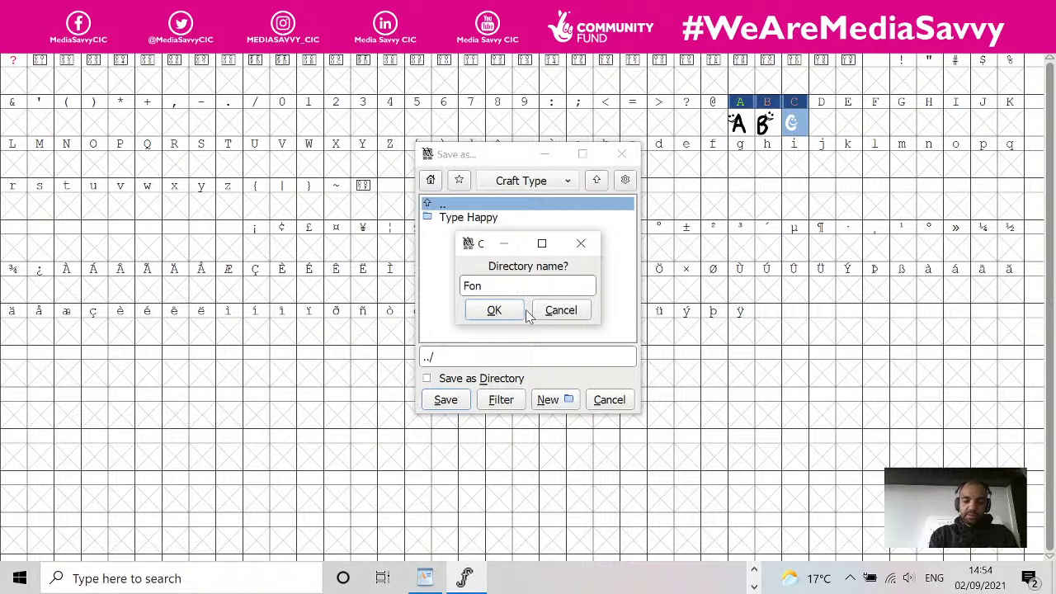
{"action": "type", "text": "Font "}
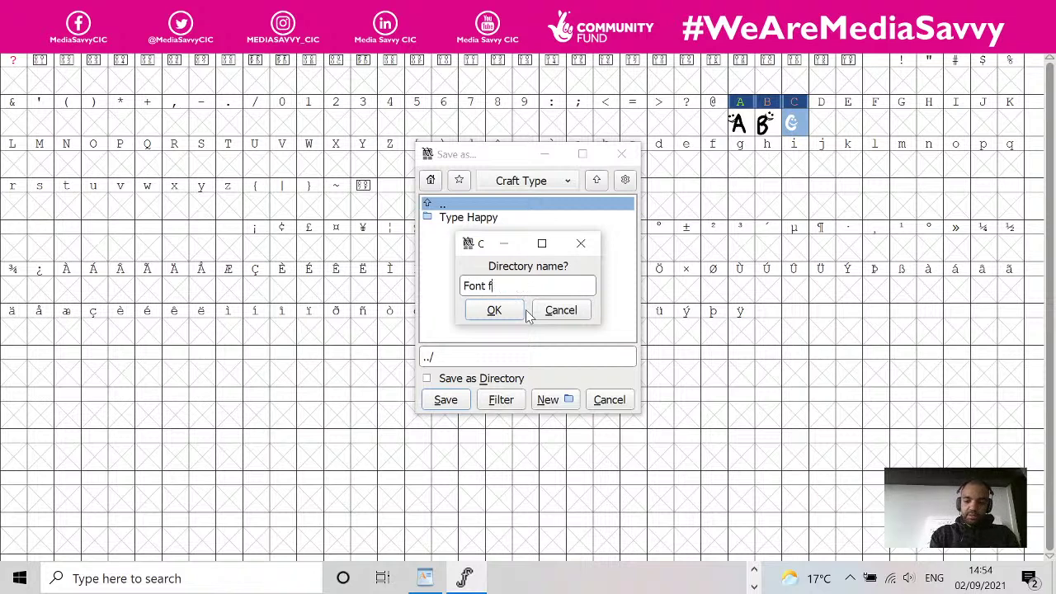
{"action": "type", "text": "Forge"}
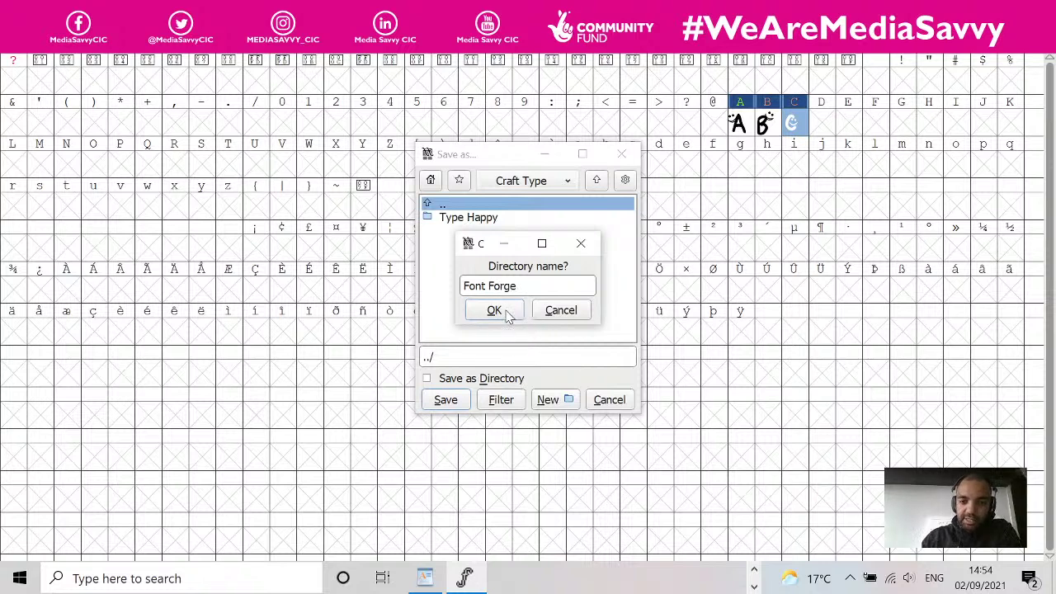
{"action": "left_click", "coordinate": [494, 310]}
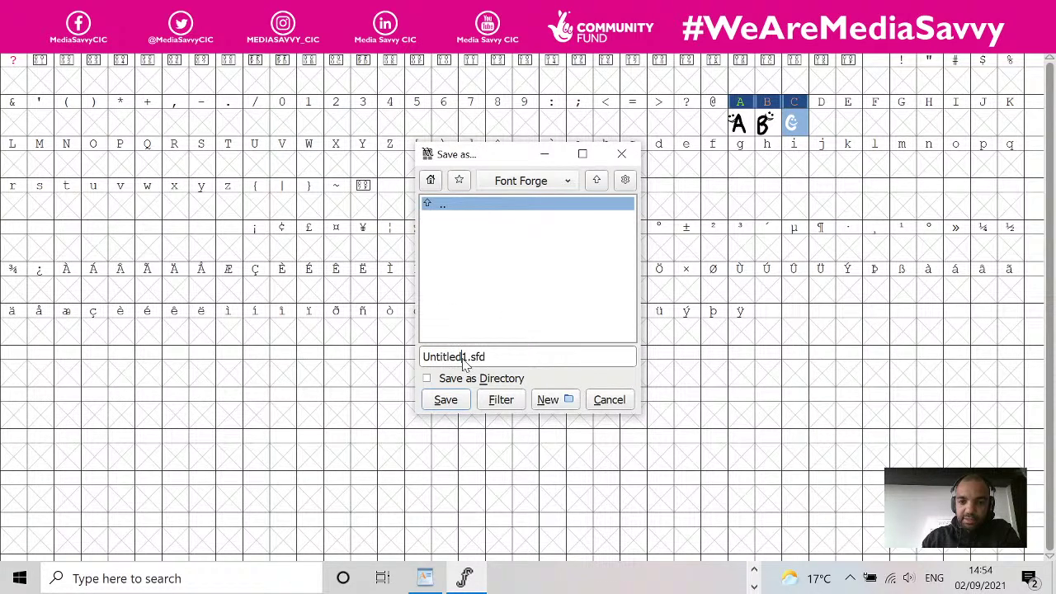
{"action": "left_click_drag", "start_coordinate": [466, 358], "coordinate": [366, 347]}
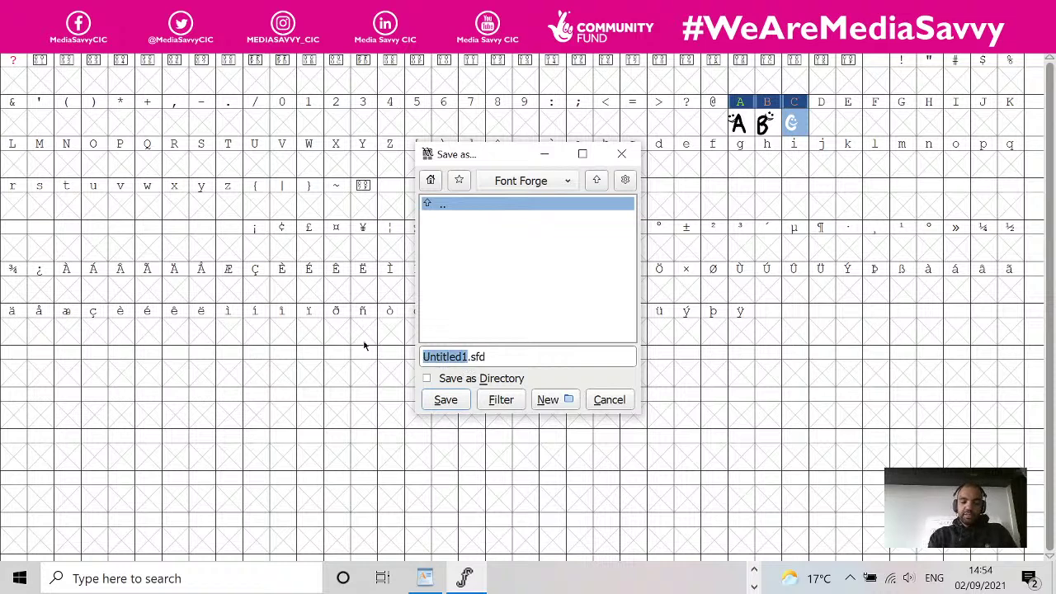
{"action": "type", "text": "Type"}
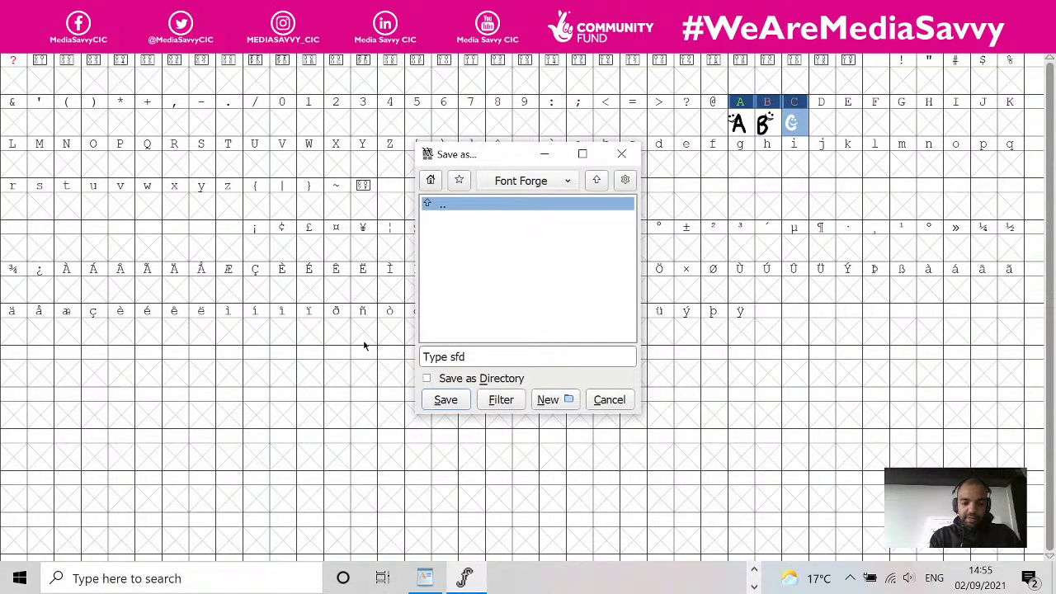
{"action": "type", "text": "Happy"}
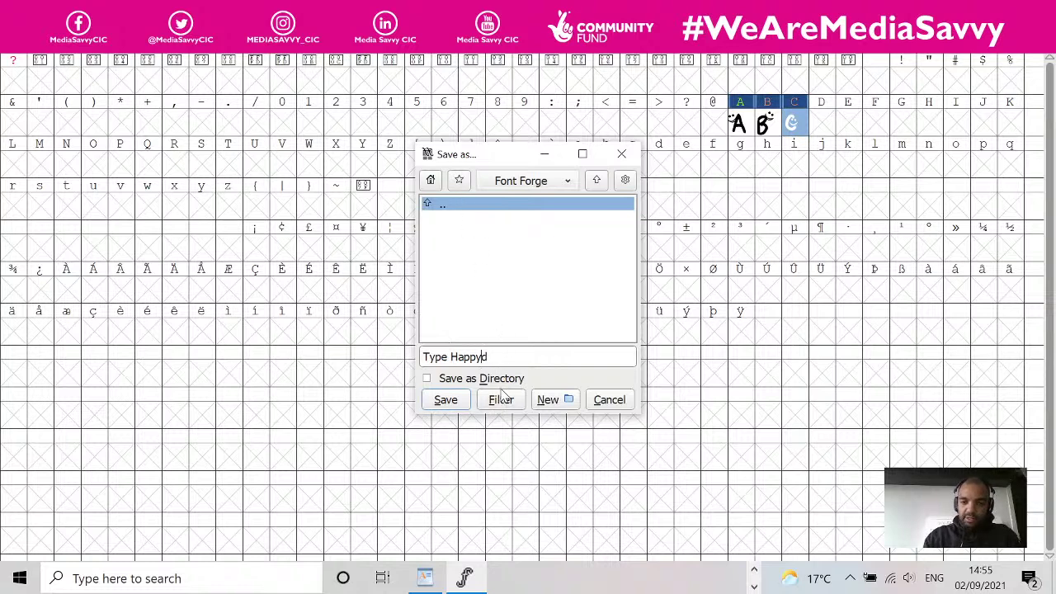
{"action": "left_click", "coordinate": [608, 399]}
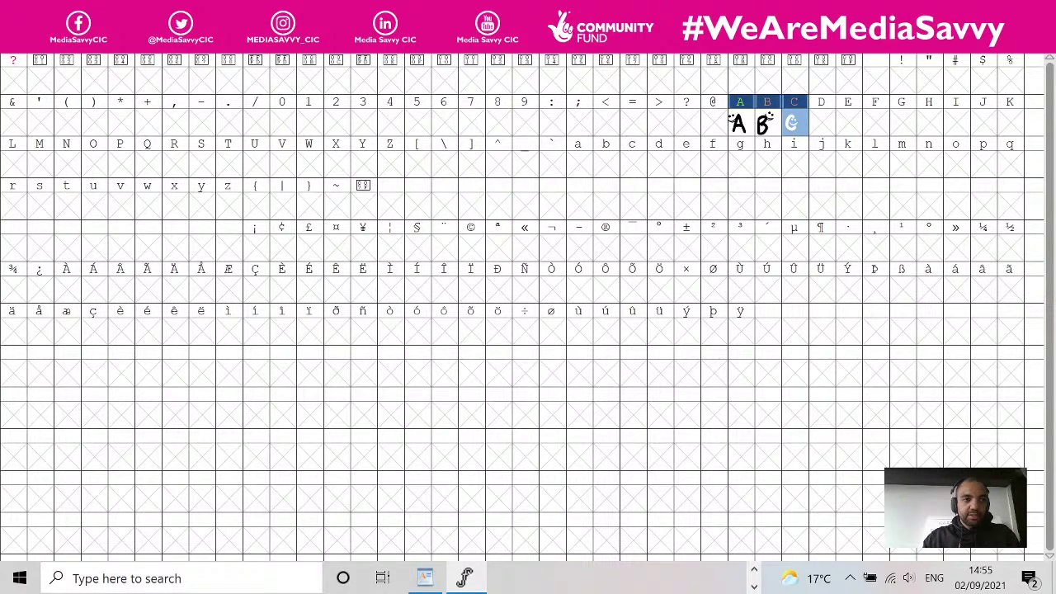
- Restart saving the font under a new name and browse to the Desktop folder
{"action": "left_click", "coordinate": [15, 45]}
{"action": "left_click", "coordinate": [47, 134]}
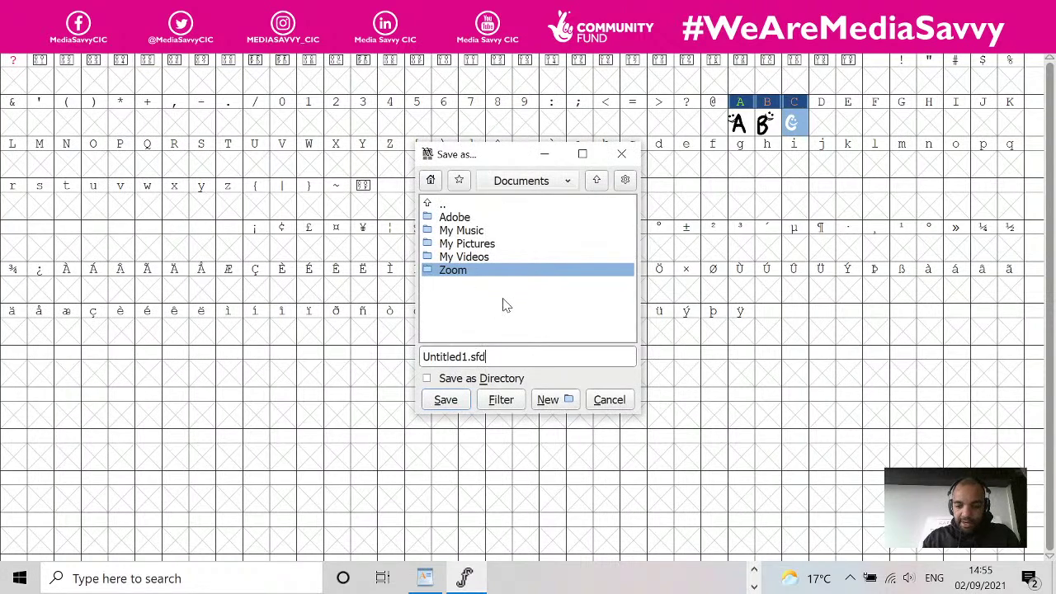
{"action": "double_click", "coordinate": [442, 204]}
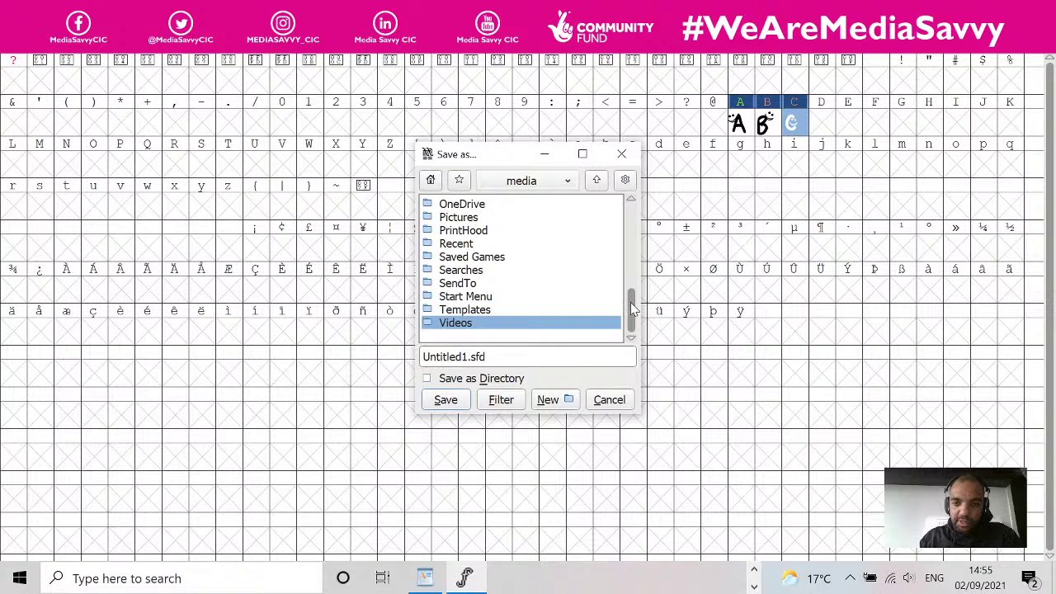
{"action": "left_click_drag", "start_coordinate": [629, 302], "coordinate": [637, 203]}
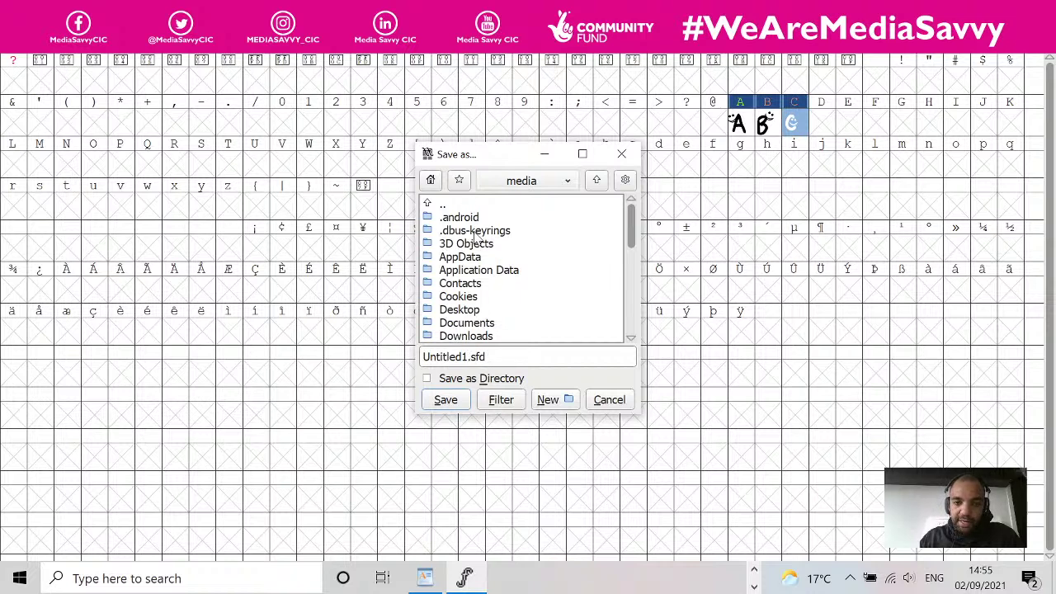
{"action": "double_click", "coordinate": [453, 312]}
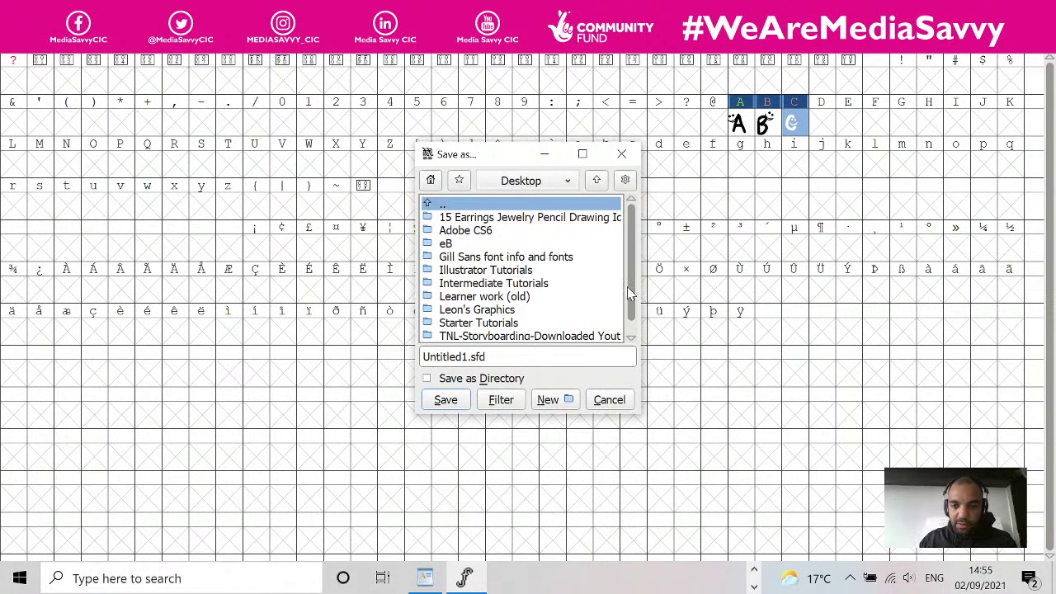
- Browse to the Font Forge folder inside Craft Type as the save location for the font project
{"action": "double_click", "coordinate": [482, 312]}
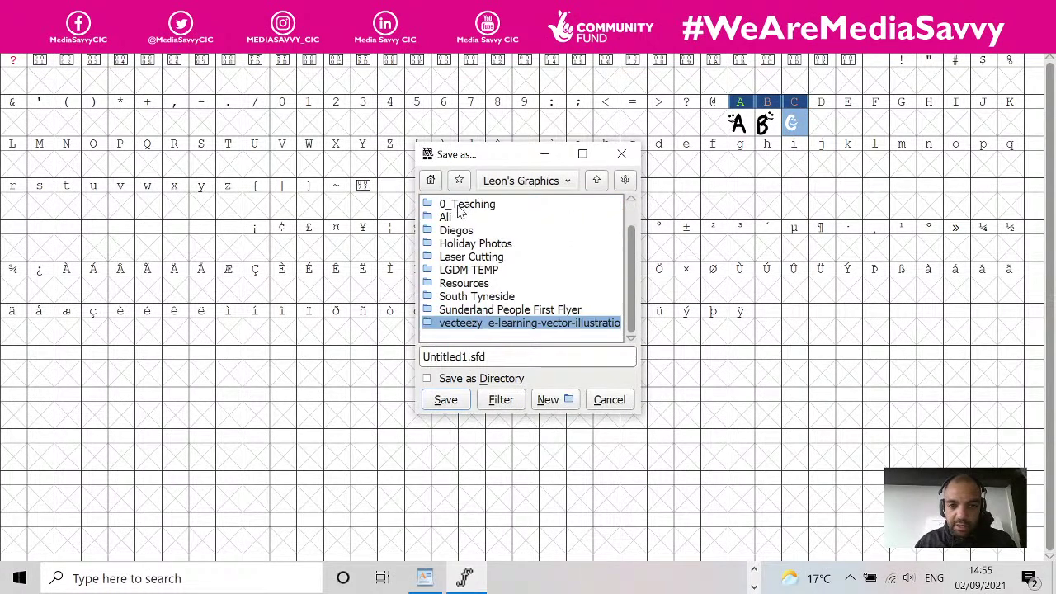
{"action": "double_click", "coordinate": [464, 217]}
{"action": "double_click", "coordinate": [477, 218]}
{"action": "double_click", "coordinate": [472, 218]}
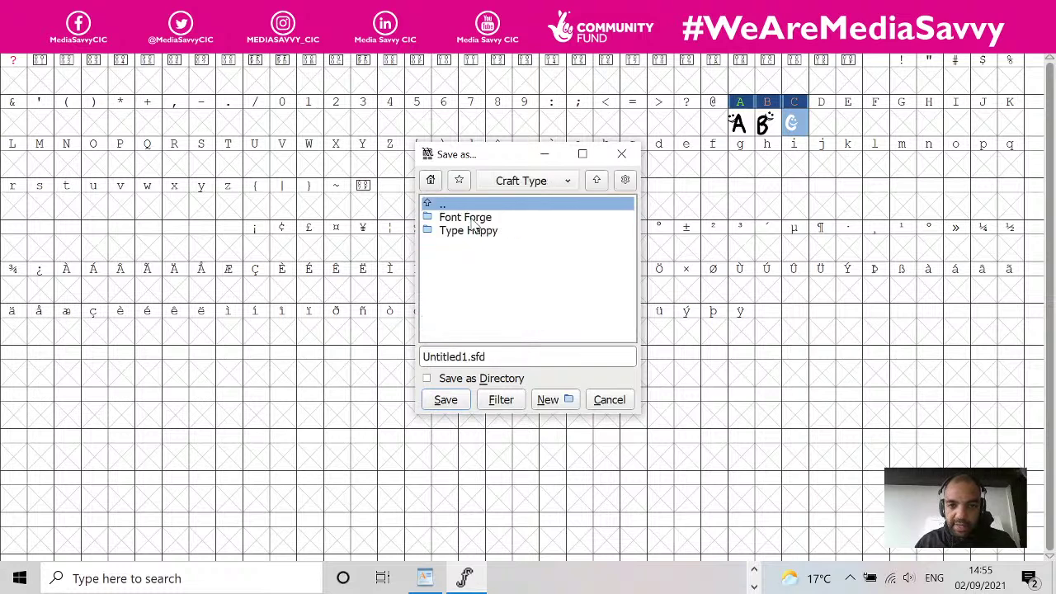
{"action": "double_click", "coordinate": [466, 217]}
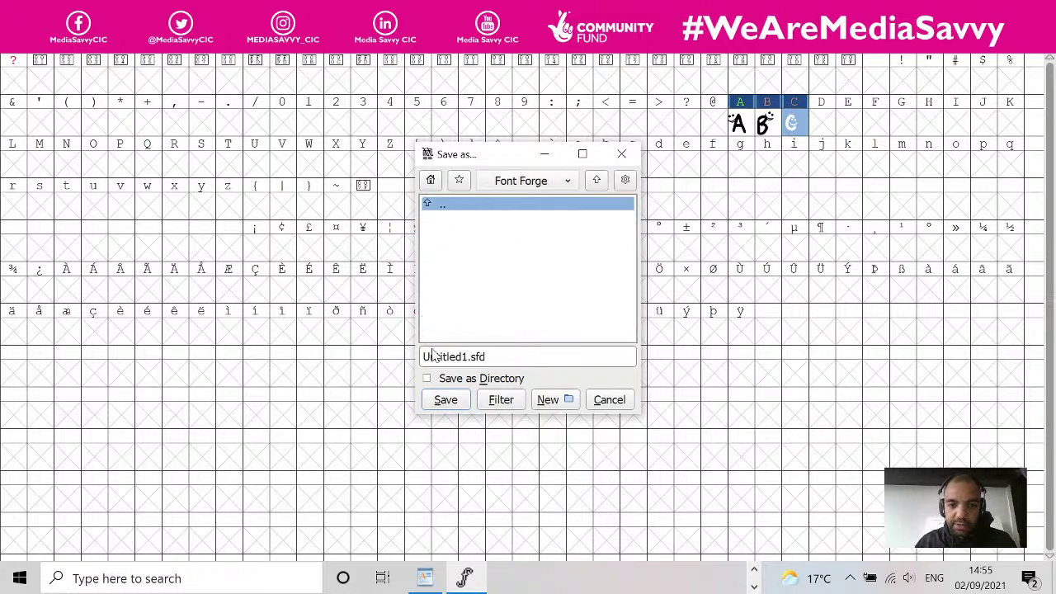
{"action": "double_click", "coordinate": [464, 357]}
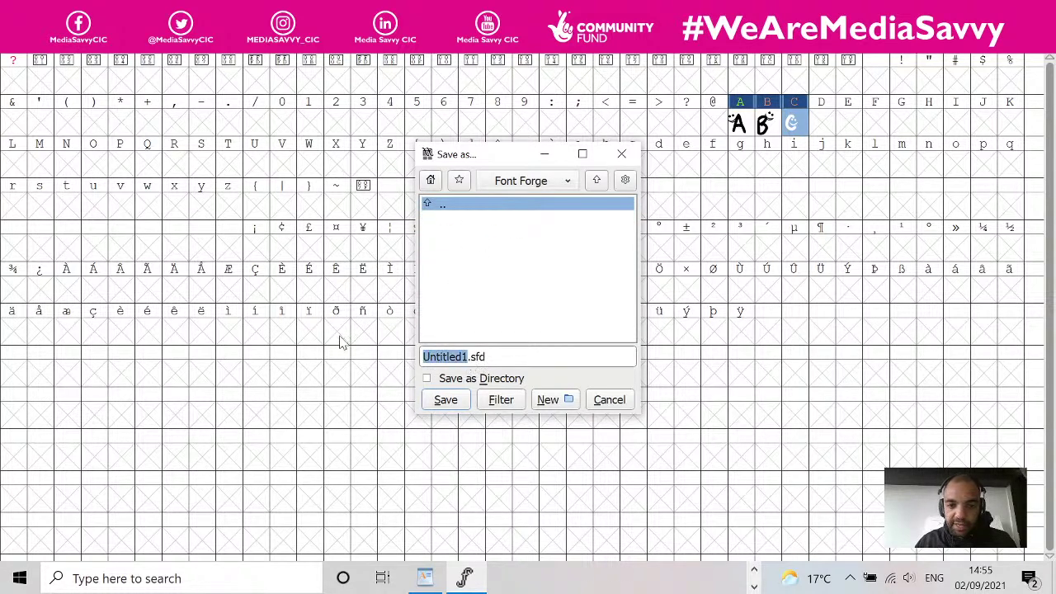
{"action": "left_click", "coordinate": [429, 360]}
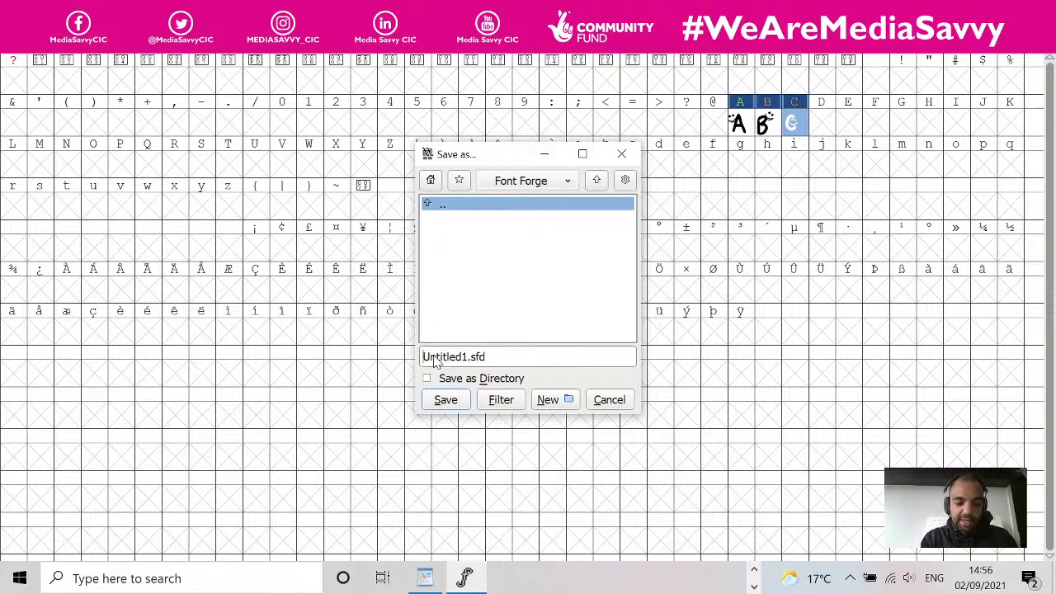
{"action": "left_click", "coordinate": [435, 357]}
{"action": "key", "text": "BackSpace"}
{"action": "type", "text": "H"}
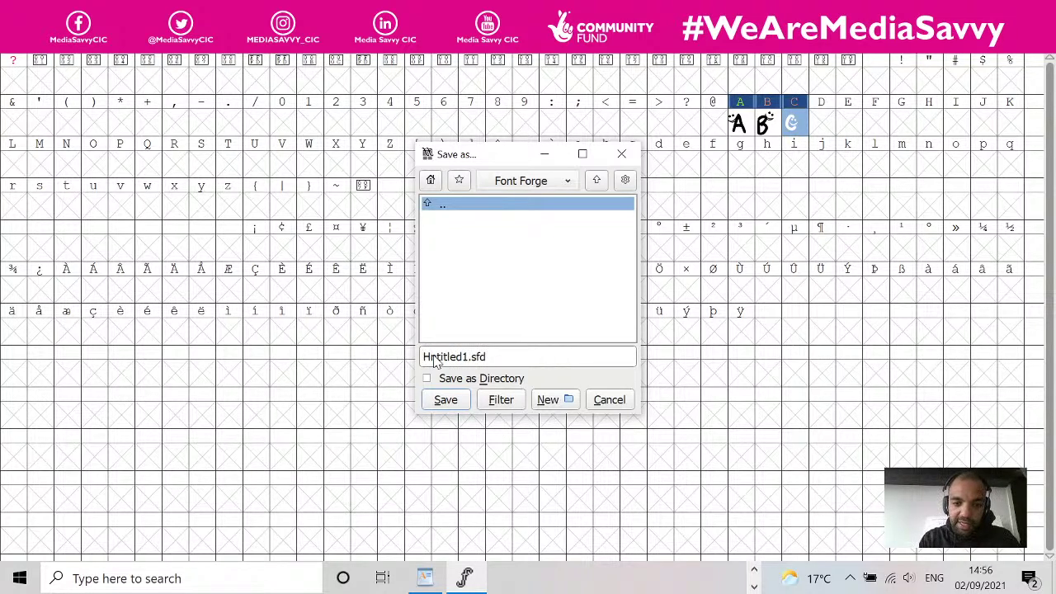
{"action": "type", "text": "S"}
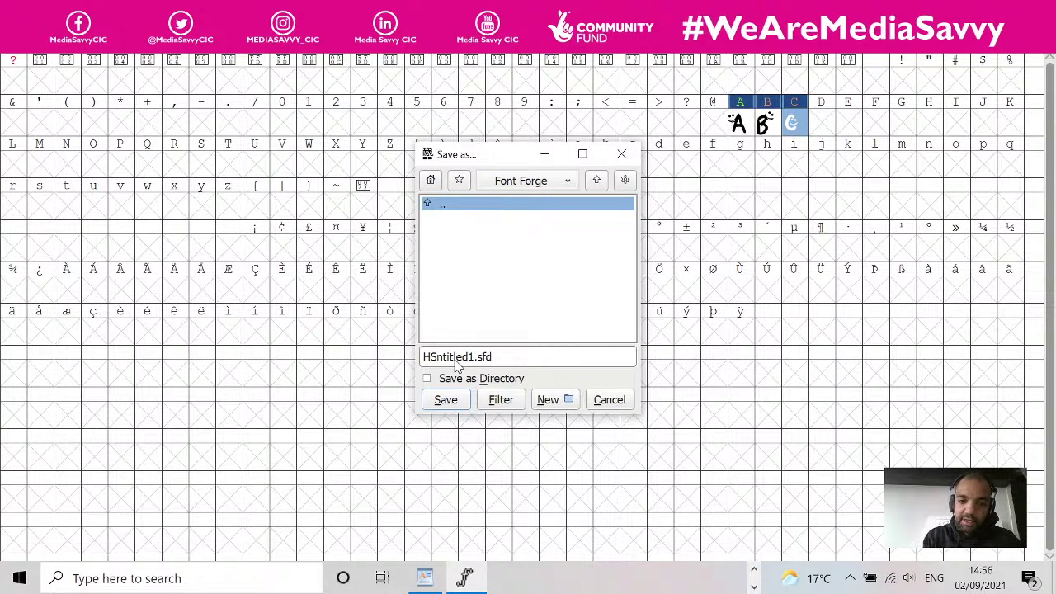
{"action": "key", "text": "BackSpace"}
{"action": "key", "text": "BackSpace"}
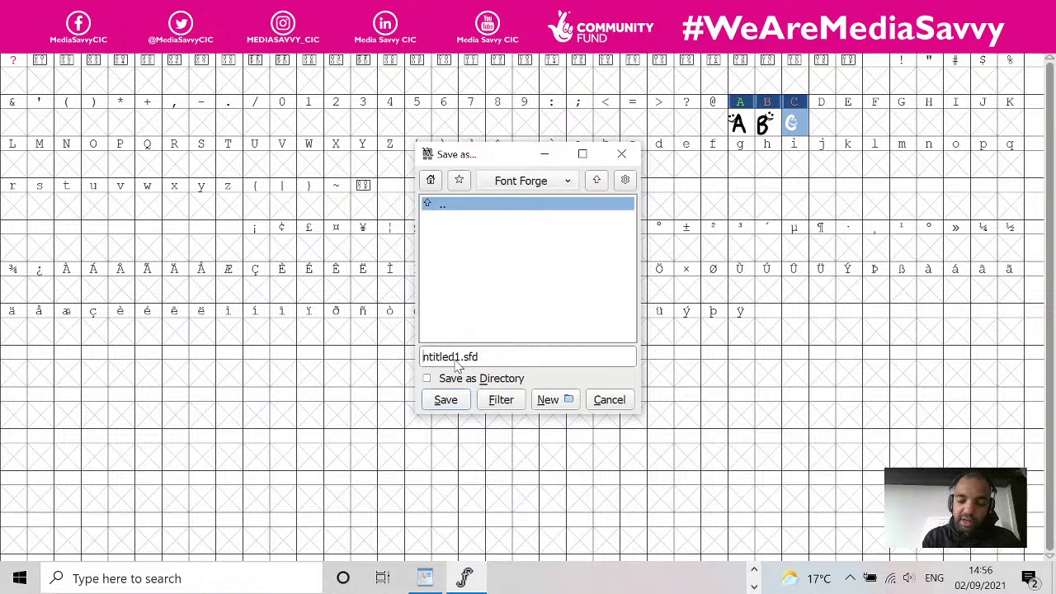
{"action": "type", "text": "OSOSOSO"}
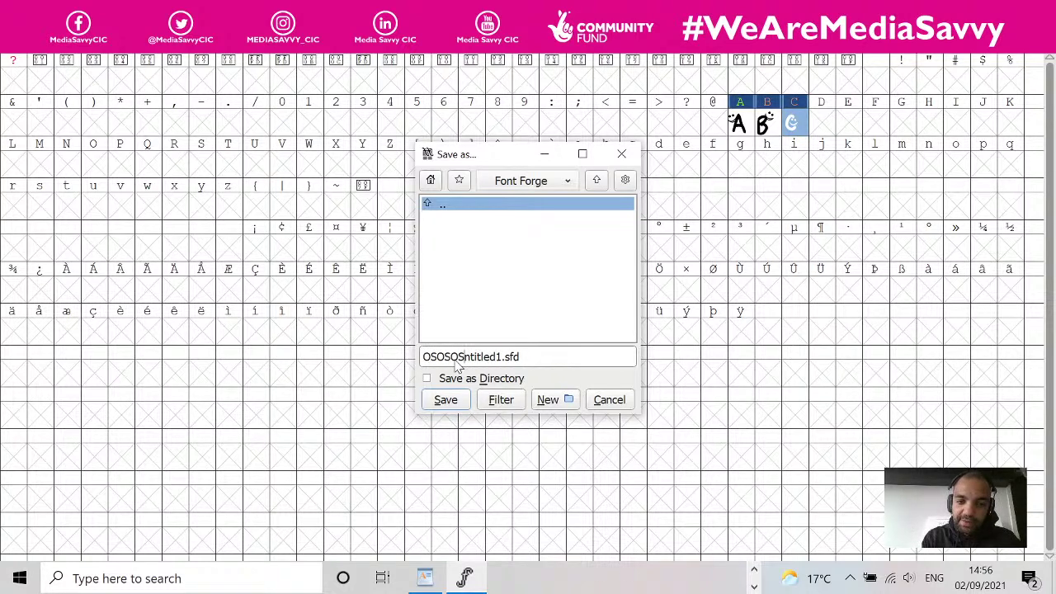
{"action": "key", "text": "BackSpace"}
{"action": "key", "text": "BackSpace"}
{"action": "key", "text": "BackSpace"}
{"action": "key", "text": "BackSpace"}
{"action": "key", "text": "BackSpace"}
{"action": "key", "text": "BackSpace"}
{"action": "key", "text": "BackSpace"}
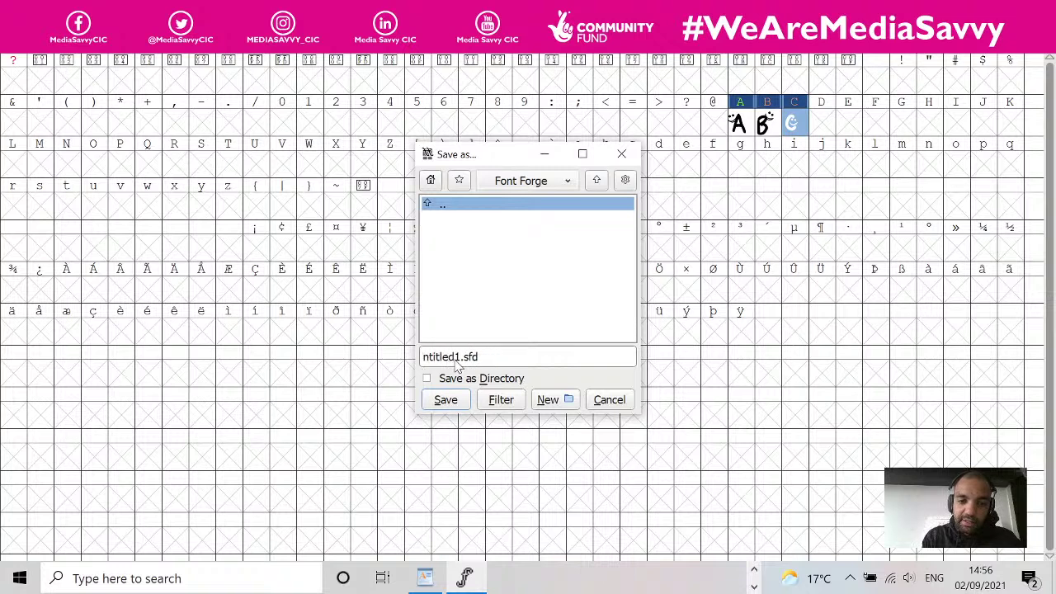
{"action": "type", "text": "h"}
{"action": "key", "text": "BackSpace"}
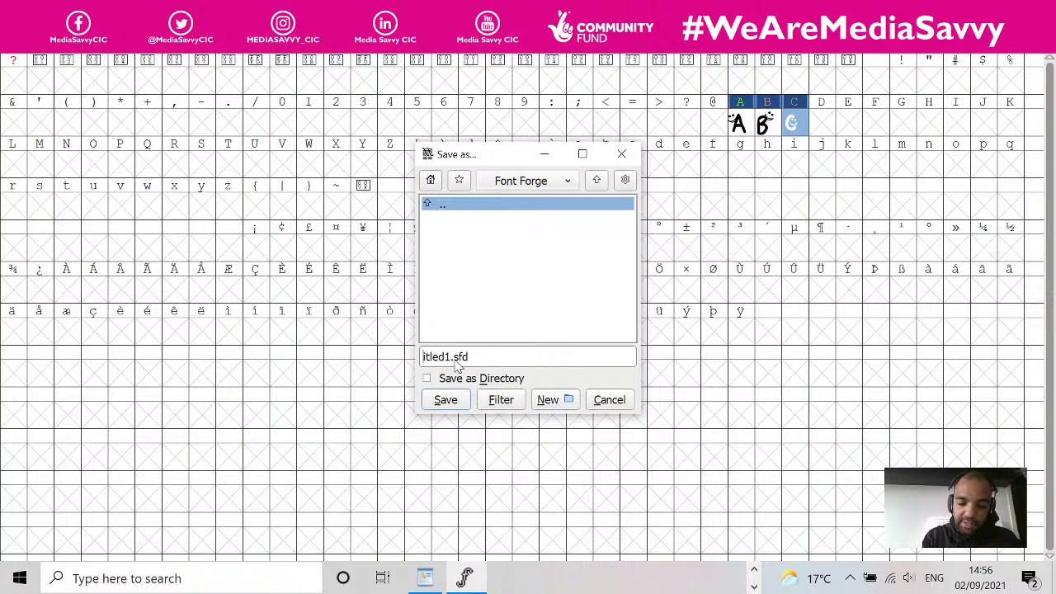
- Name the font project Type Happy.sfd and save it in the Font Forge folder
{"action": "key", "text": "Delete"}
{"action": "key", "text": "Delete"}
{"action": "type", "text": "h"}
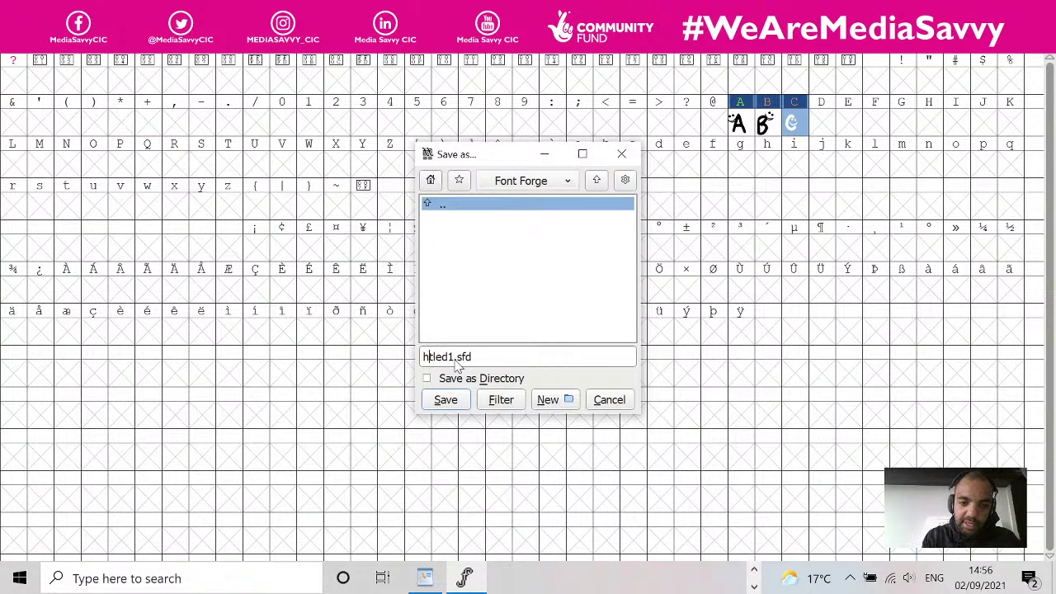
{"action": "key", "text": "BackSpace"}
{"action": "key", "text": "Delete"}
{"action": "key", "text": "Delete"}
{"action": "type", "text": "Type"}
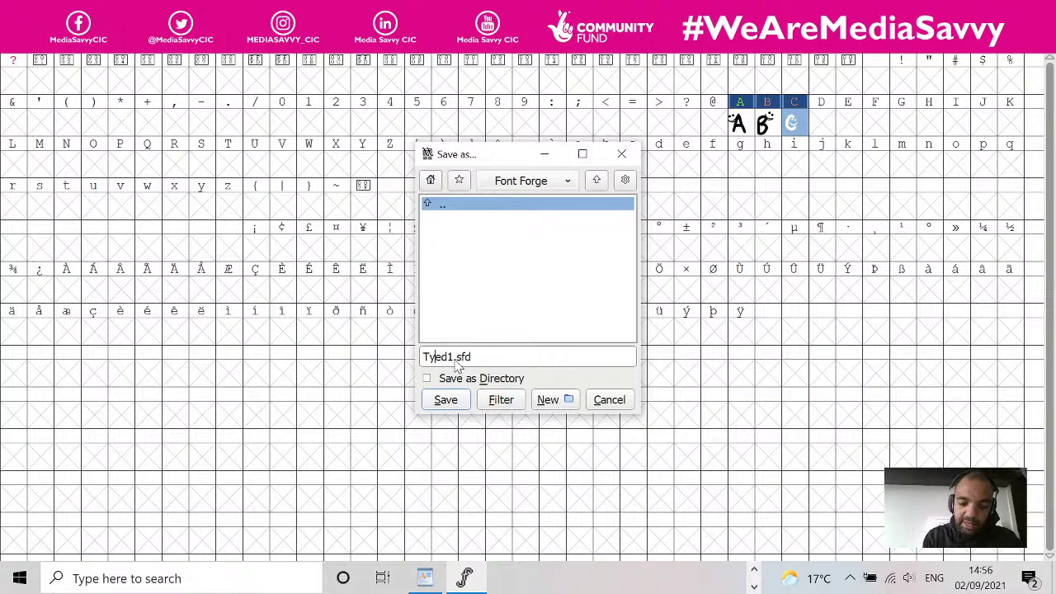
{"action": "type", "text": " n"}
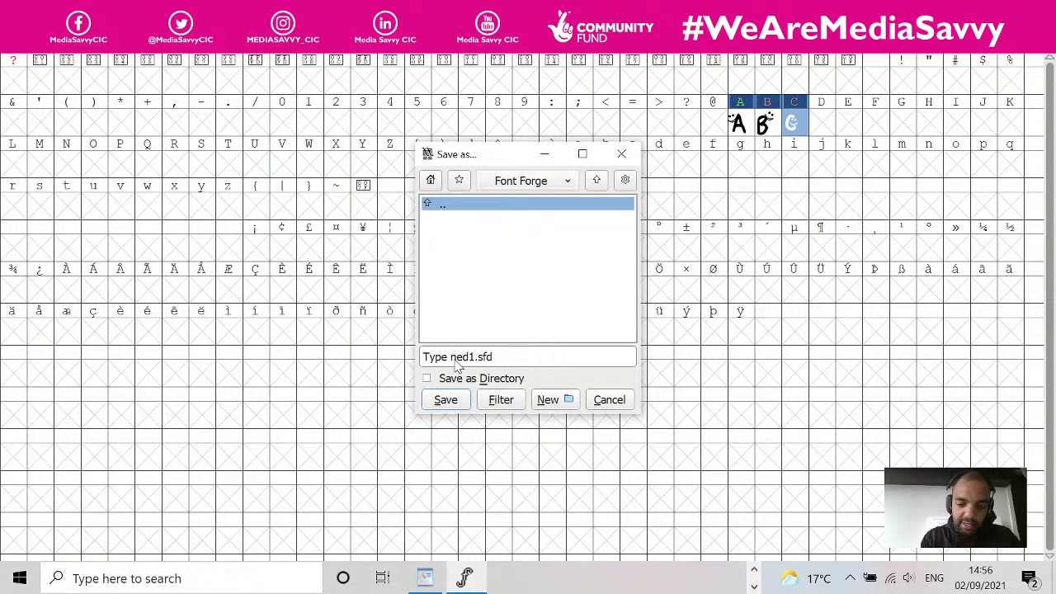
{"action": "key", "text": "BackSpace"}
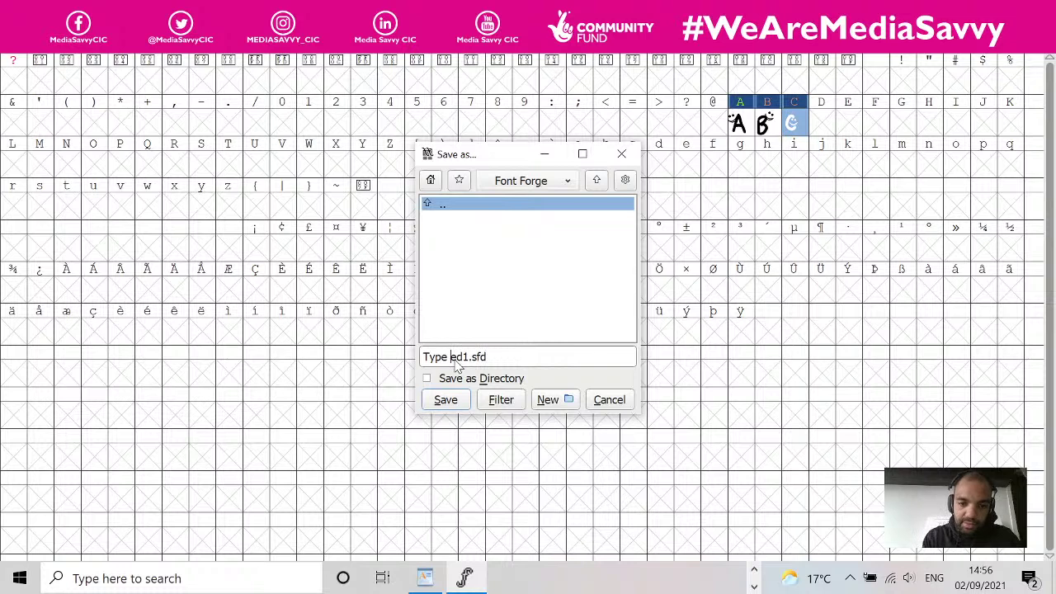
{"action": "key", "text": "Delete"}
{"action": "key", "text": "Delete"}
{"action": "type", "text": "Happ"}
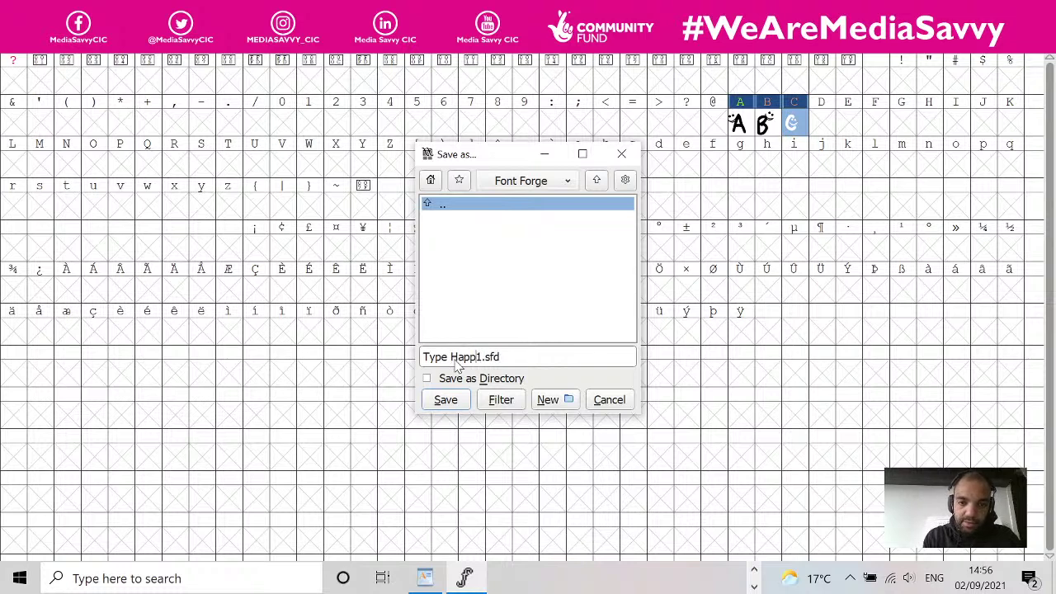
{"action": "type", "text": "y"}
{"action": "key", "text": "Delete"}
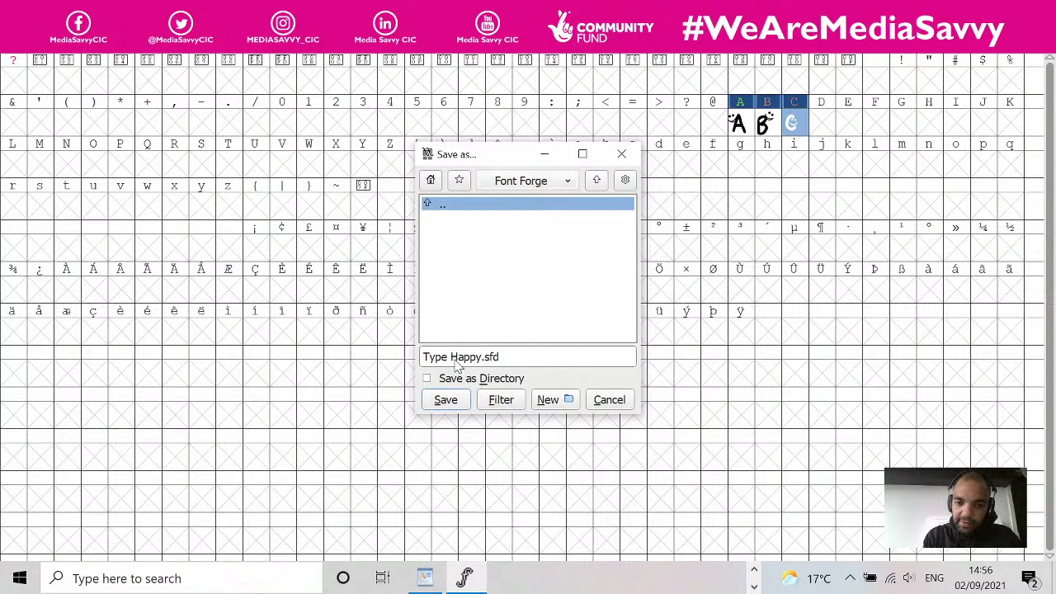
{"action": "left_click", "coordinate": [461, 404]}
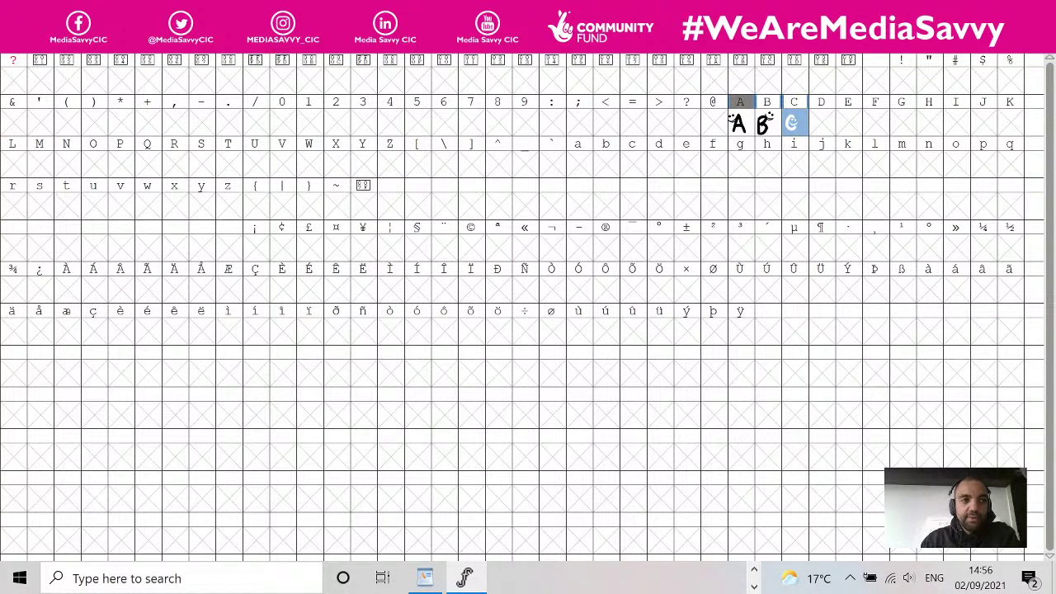
{"action": "key", "text": "alt+f"}
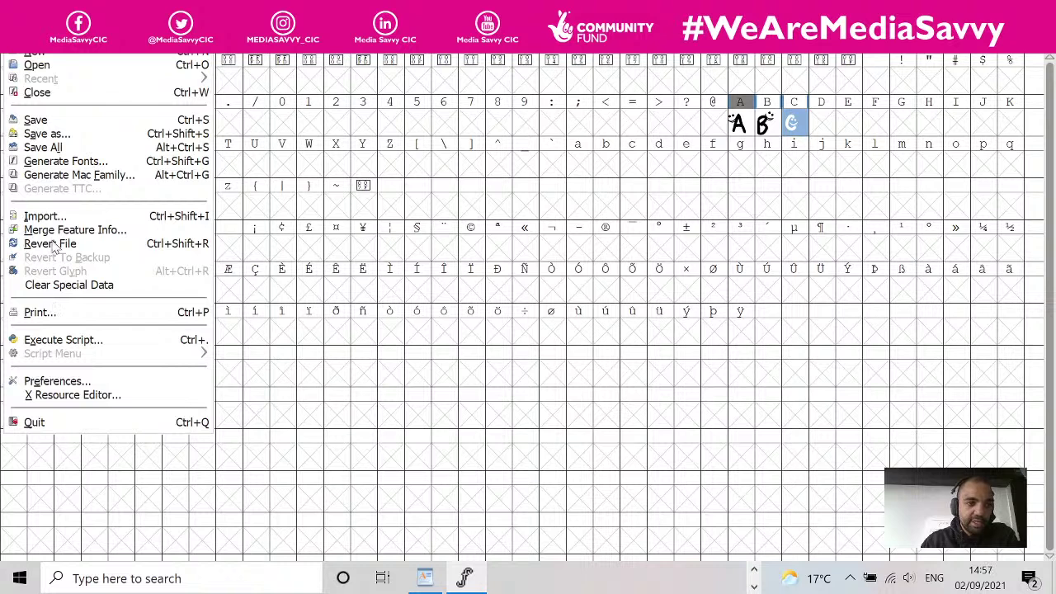
{"action": "left_click", "coordinate": [66, 161]}
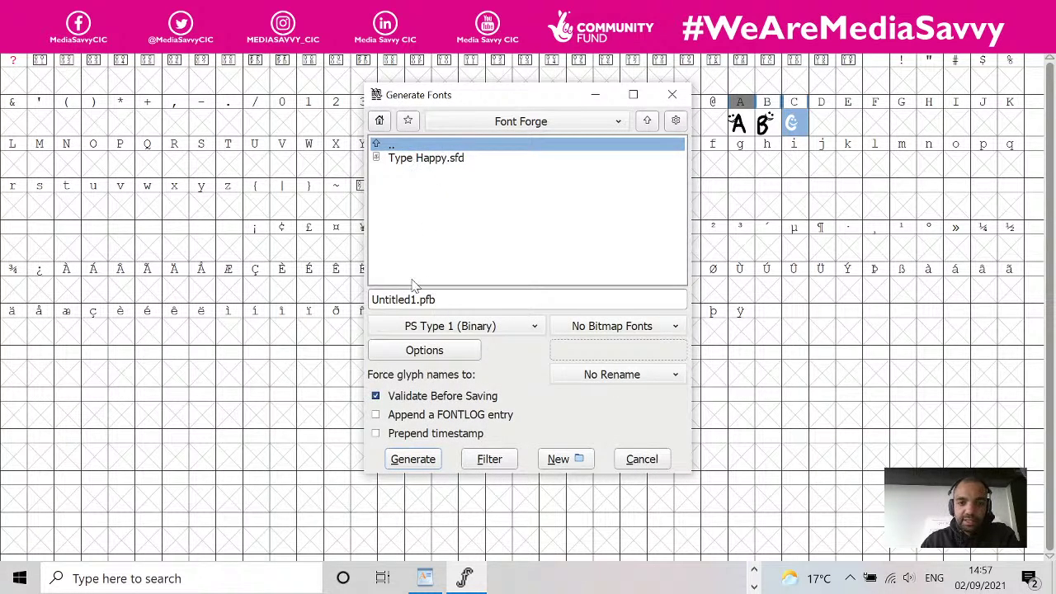
{"action": "left_click_drag", "start_coordinate": [417, 301], "coordinate": [289, 307]}
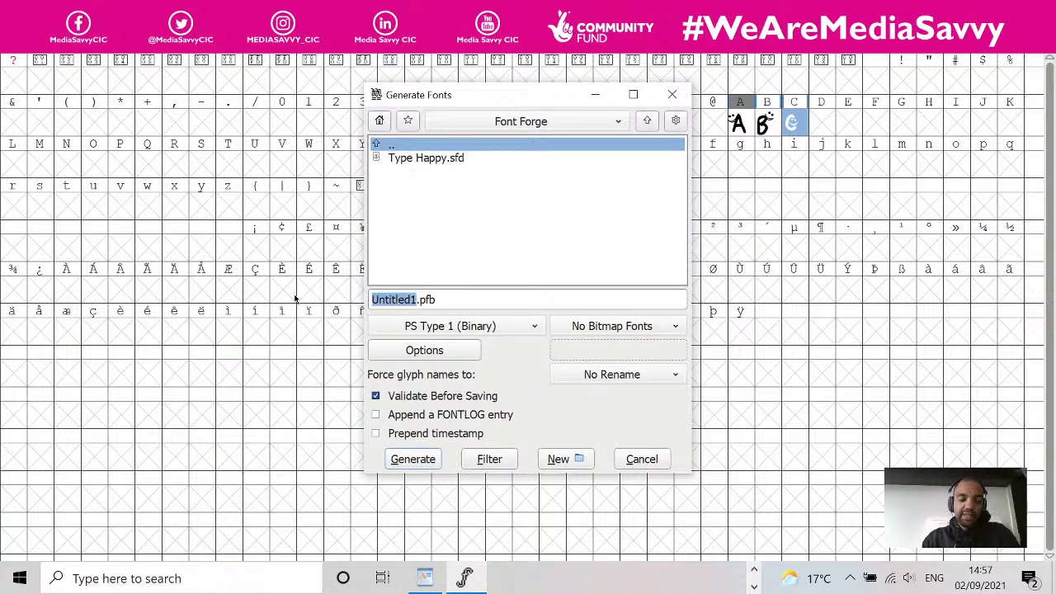
{"action": "type", "text": "Type"}
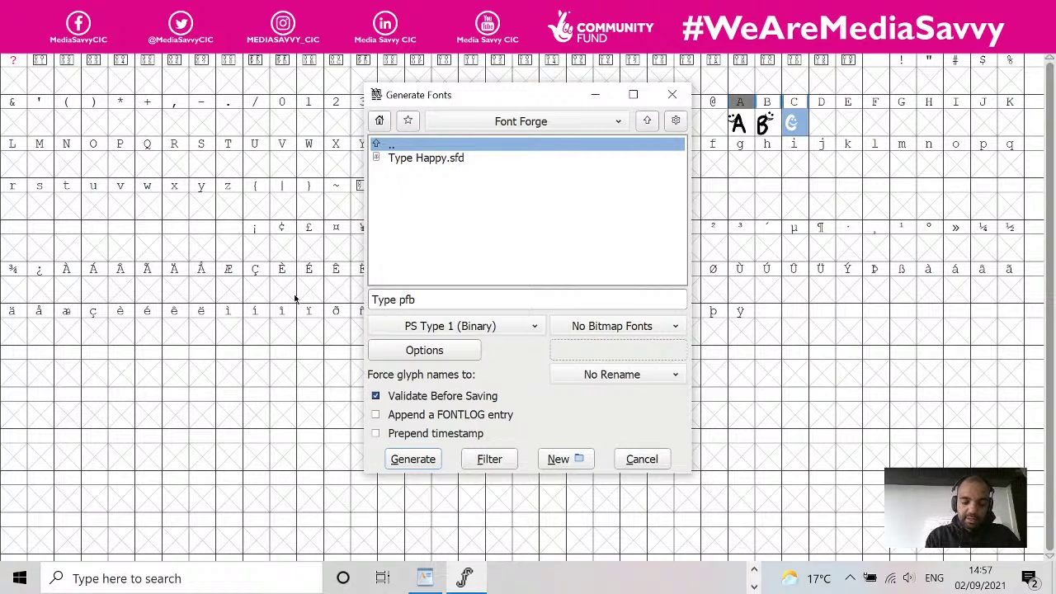
{"action": "type", "text": " ha"}
{"action": "key", "text": "BackSpace"}
{"action": "key", "text": "BackSpace"}
{"action": "key", "text": "Delete"}
{"action": "key", "text": "Delete"}
{"action": "type", "text": "Happy"}
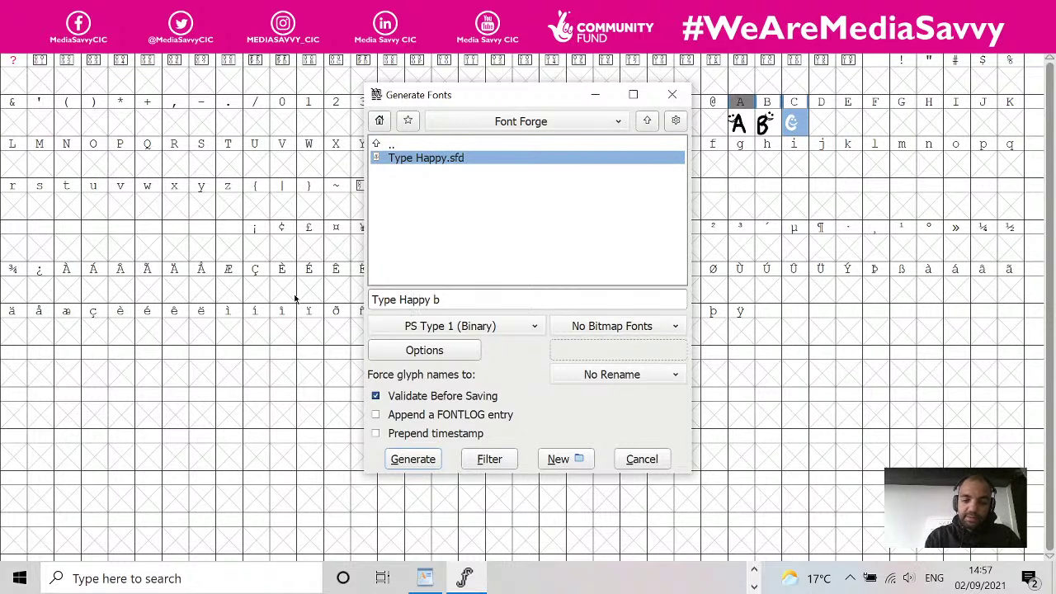
{"action": "left_click", "coordinate": [644, 460]}
{"action": "key", "text": "alt+f"}
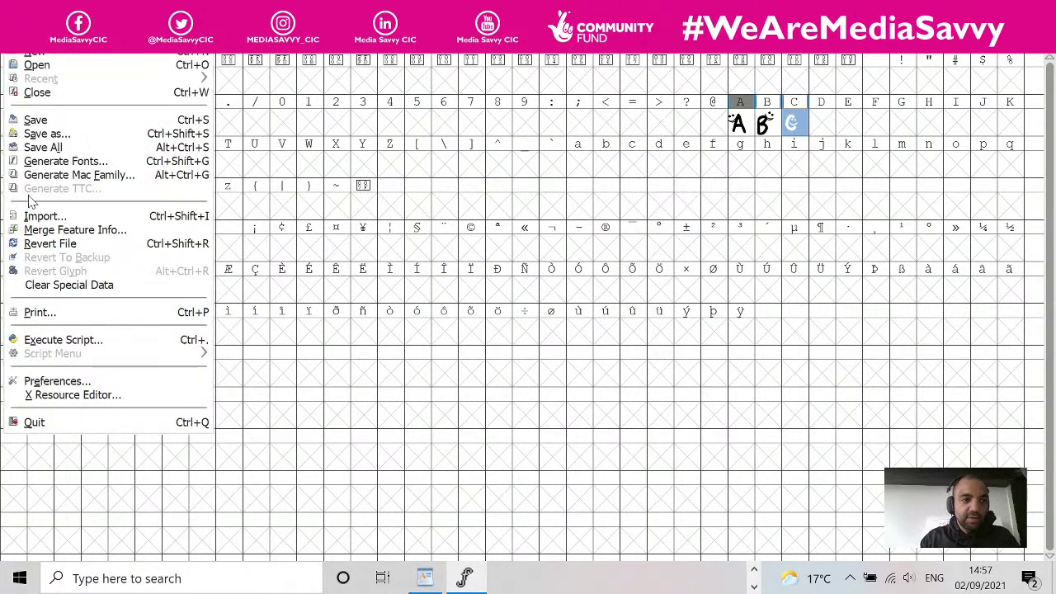
{"action": "left_click", "coordinate": [47, 158]}
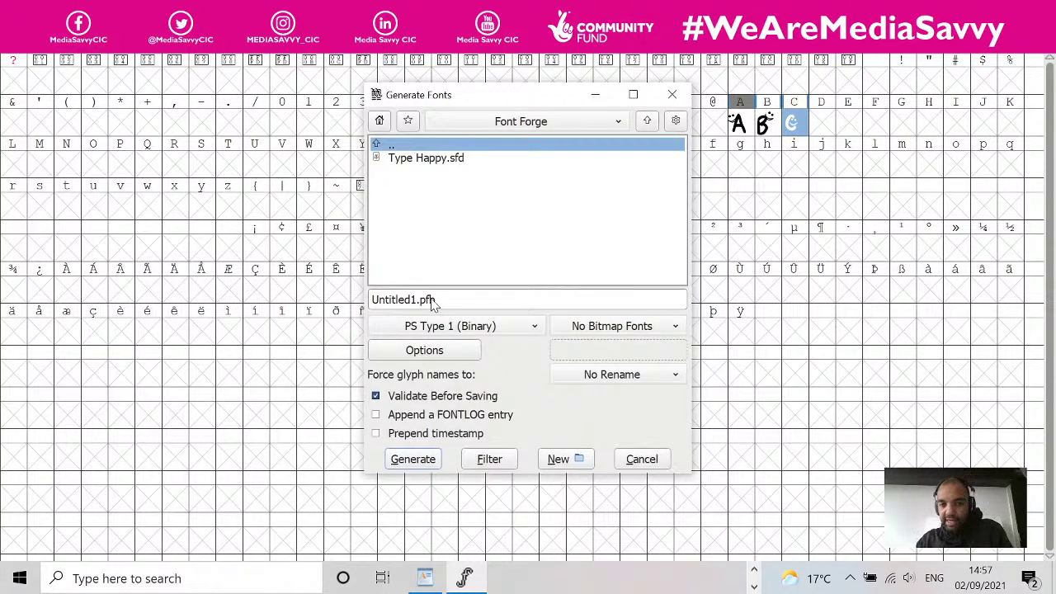
{"action": "left_click_drag", "start_coordinate": [416, 304], "coordinate": [336, 309]}
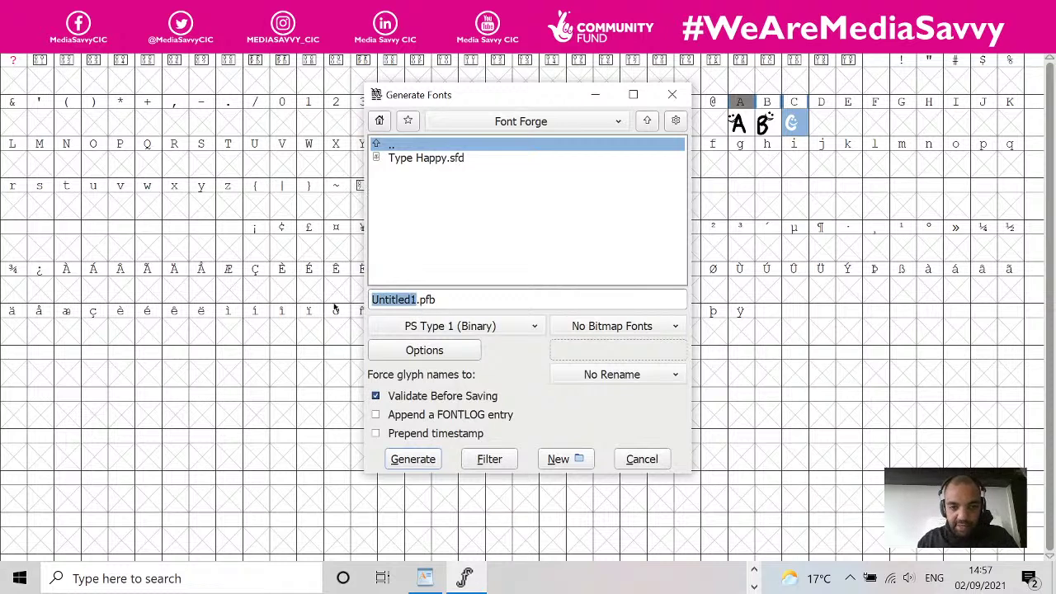
{"action": "type", "text": "T"}
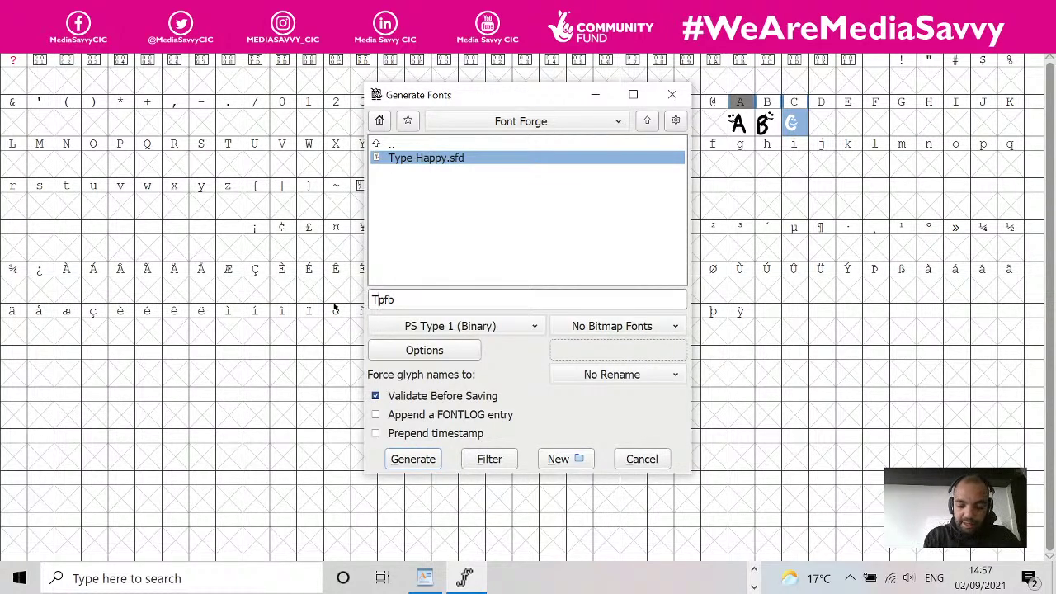
{"action": "type", "text": "."}
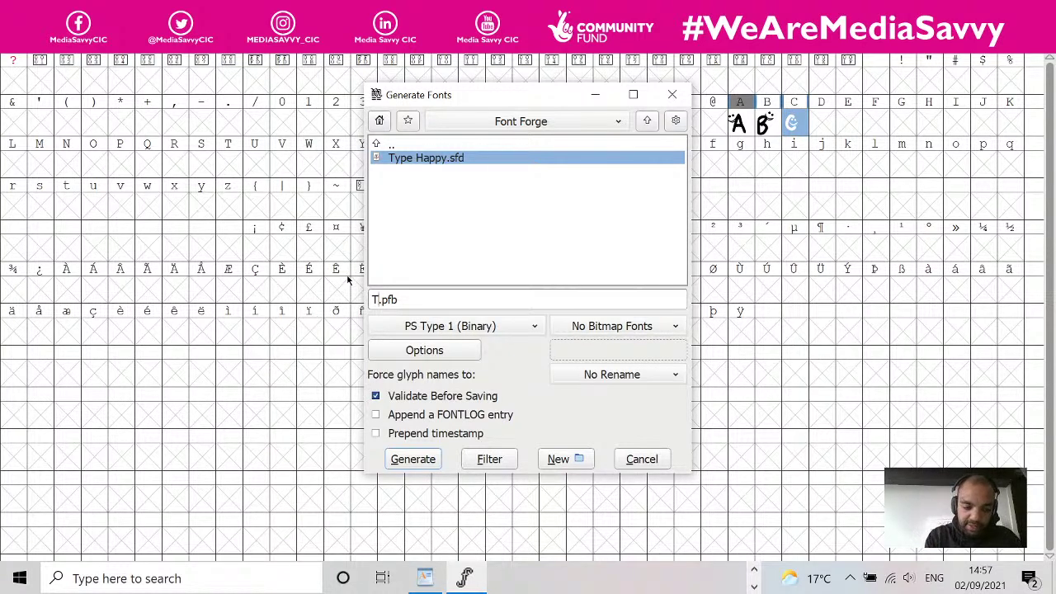
{"action": "type", "text": "ype Ha"}
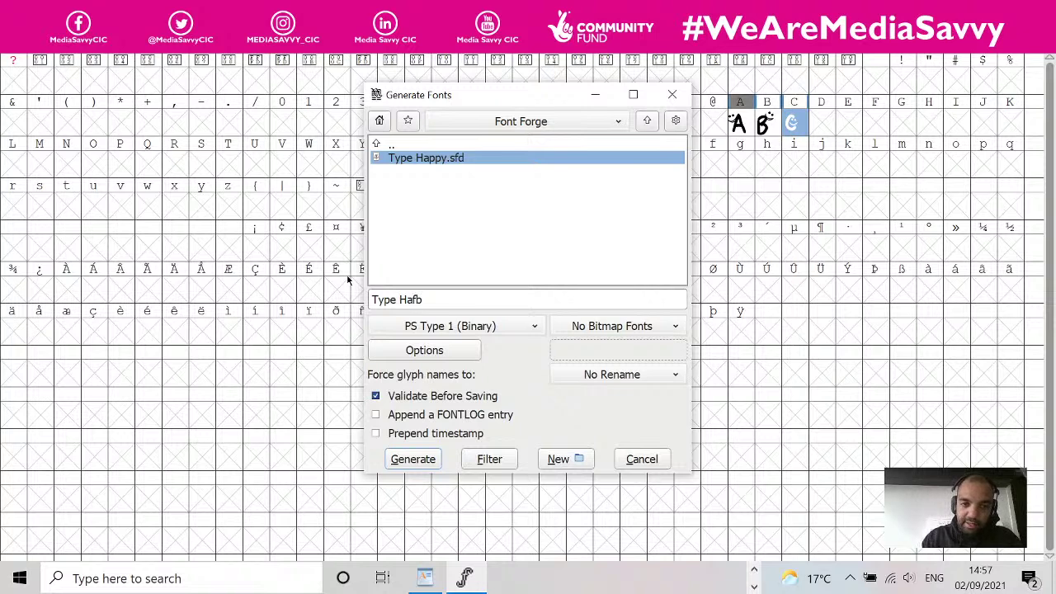
{"action": "left_click", "coordinate": [640, 461]}
- Restart font generation in the Font Forge folder, naming the output Type Happy.ttf with the TrueType format
{"action": "left_click", "coordinate": [17, 42]}
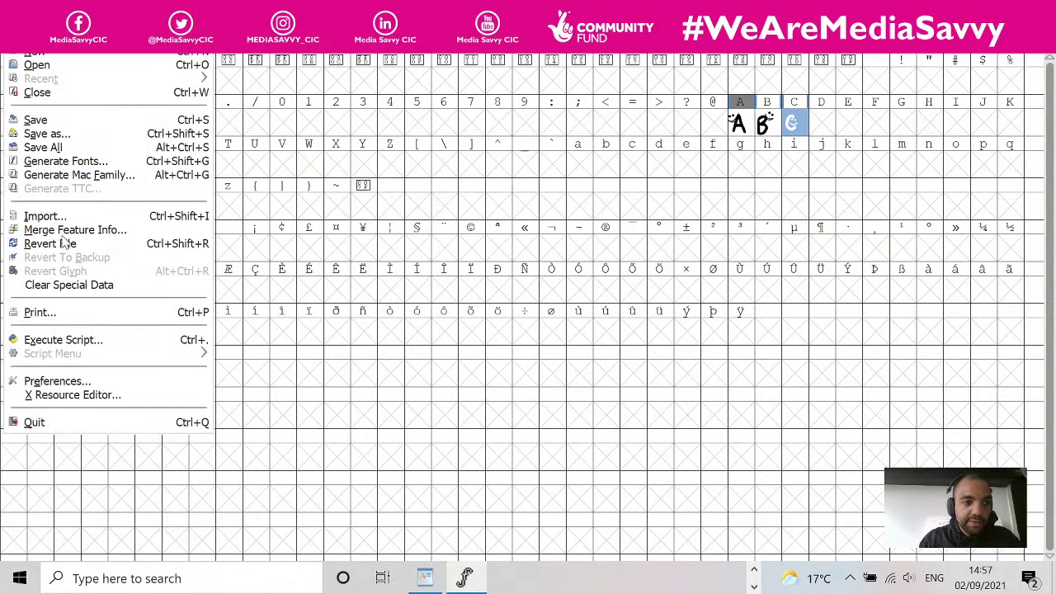
{"action": "left_click", "coordinate": [68, 163]}
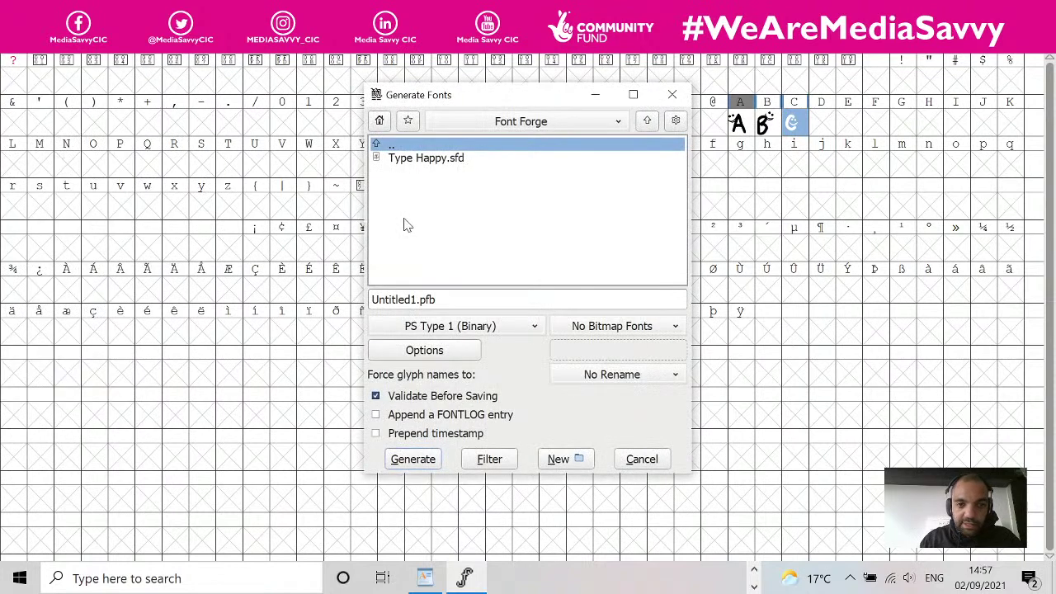
{"action": "left_click_drag", "start_coordinate": [417, 300], "coordinate": [317, 292]}
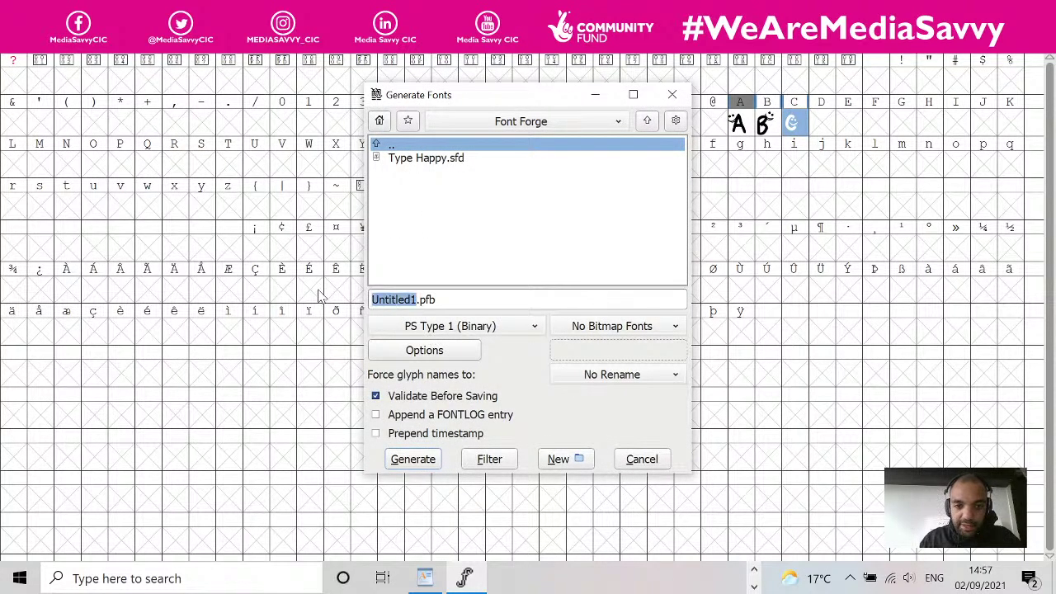
{"action": "key", "text": "BackSpace"}
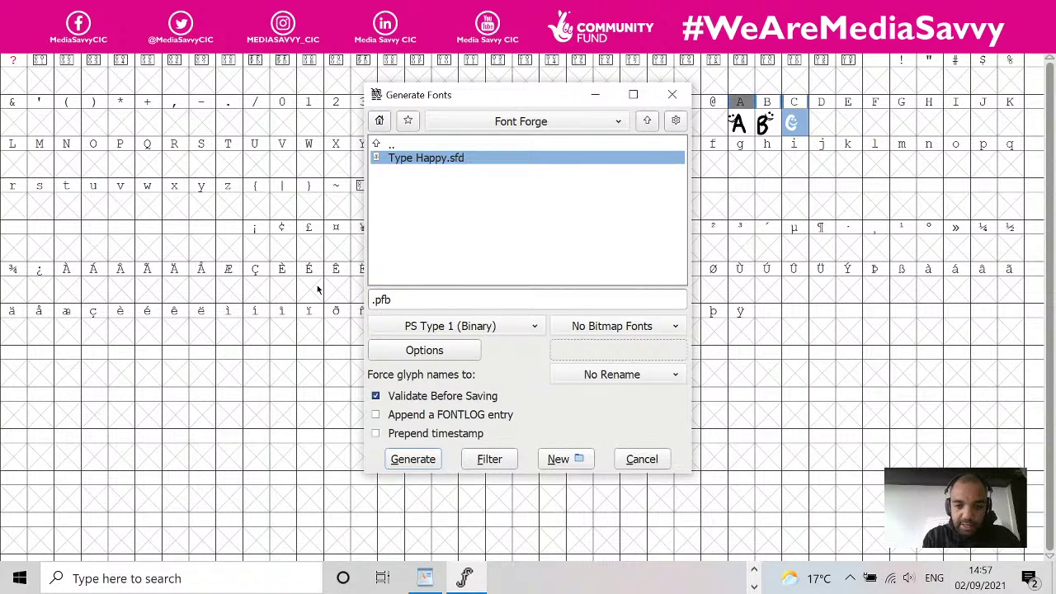
{"action": "type", "text": "T"}
{"action": "key", "text": "Delete"}
{"action": "type", "text": "y"}
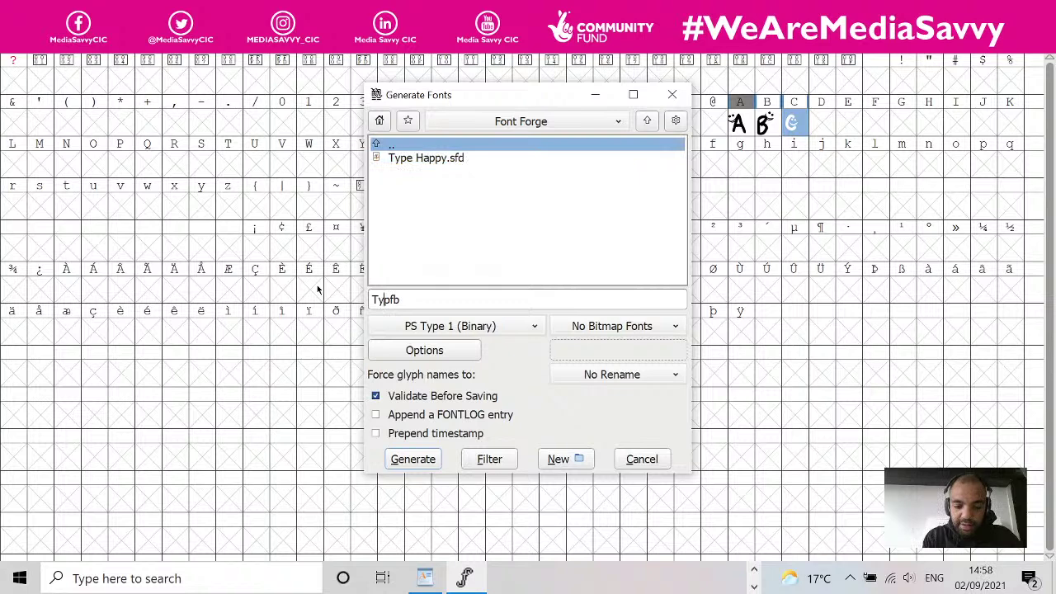
{"action": "type", "text": "pe"}
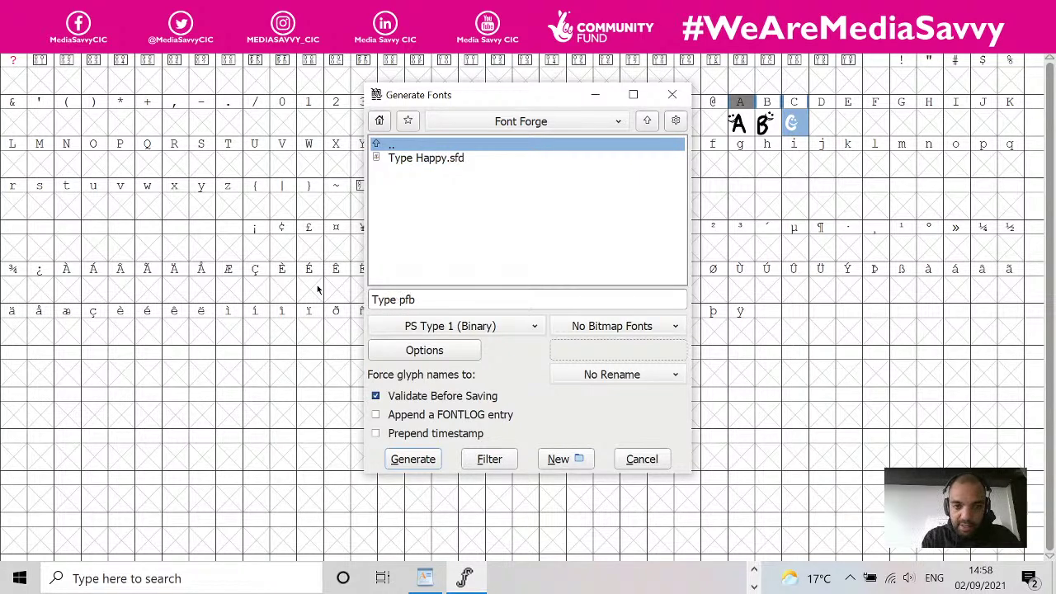
{"action": "type", "text": " H"}
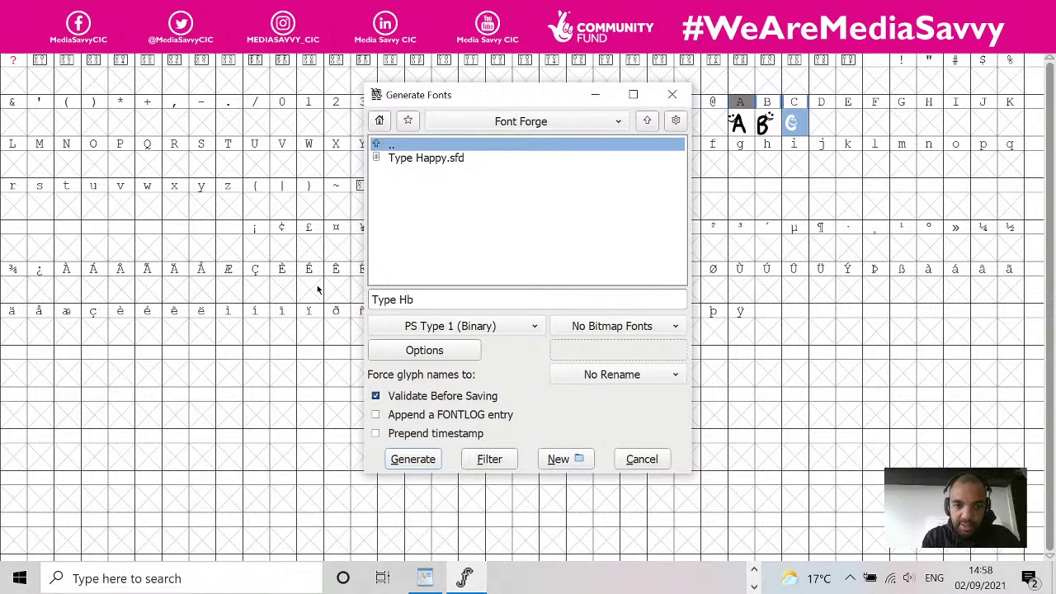
{"action": "type", "text": "appy"}
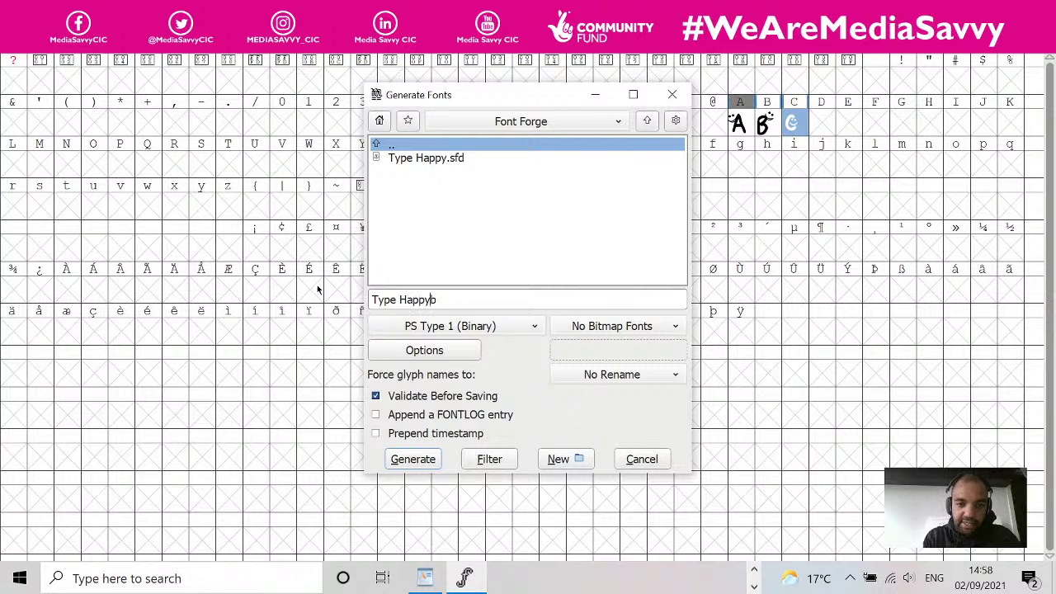
{"action": "key", "text": "Delete"}
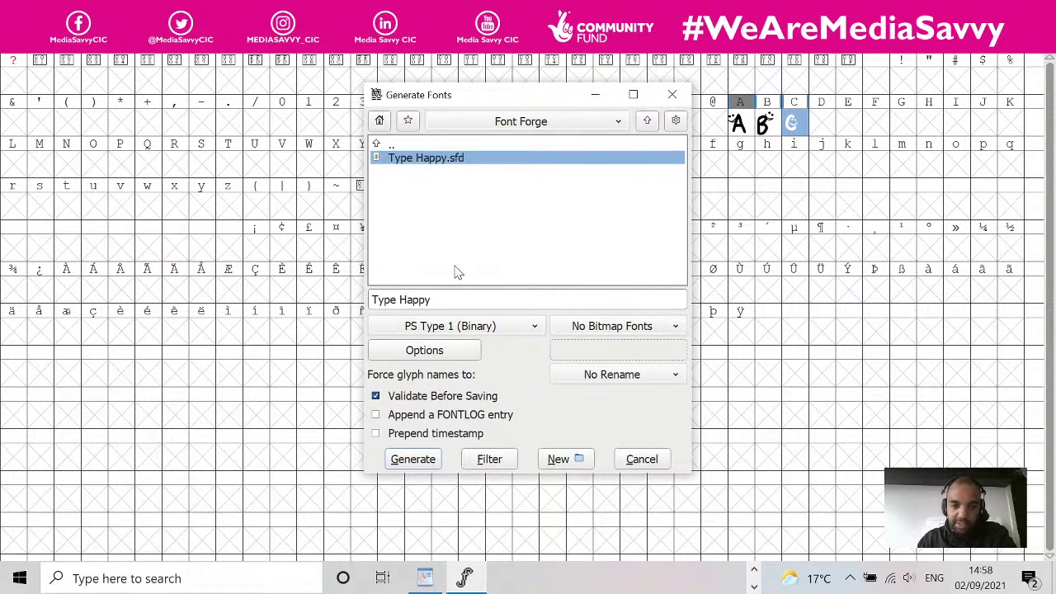
{"action": "left_click", "coordinate": [483, 326]}
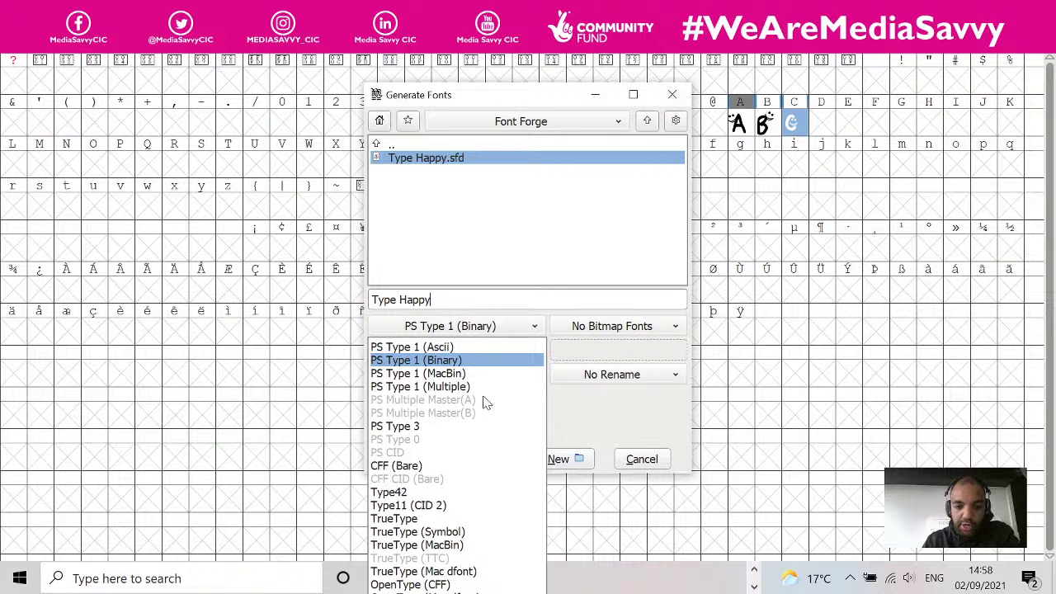
{"action": "left_click", "coordinate": [443, 519]}
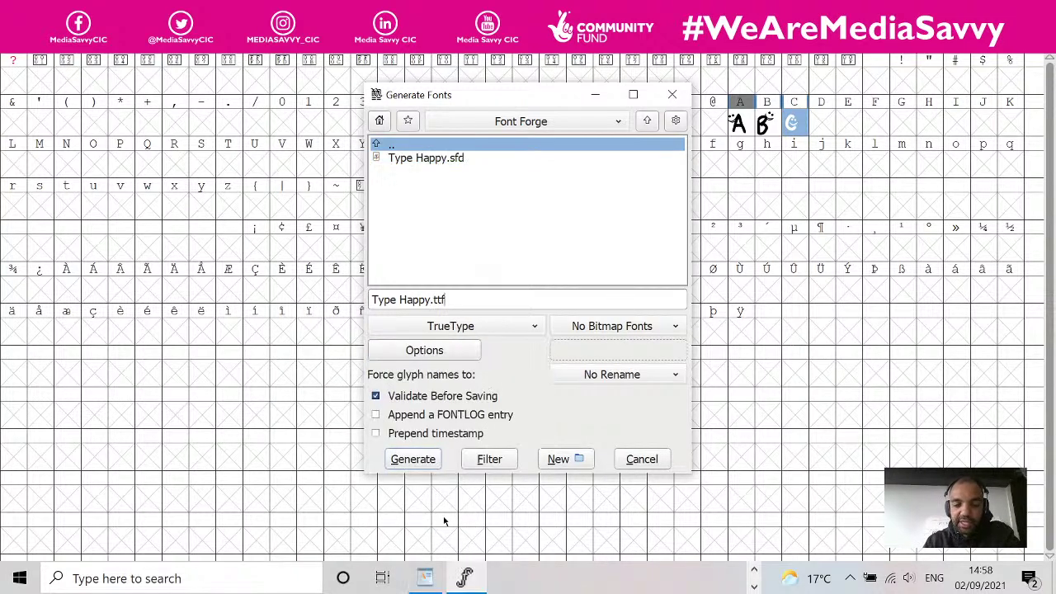
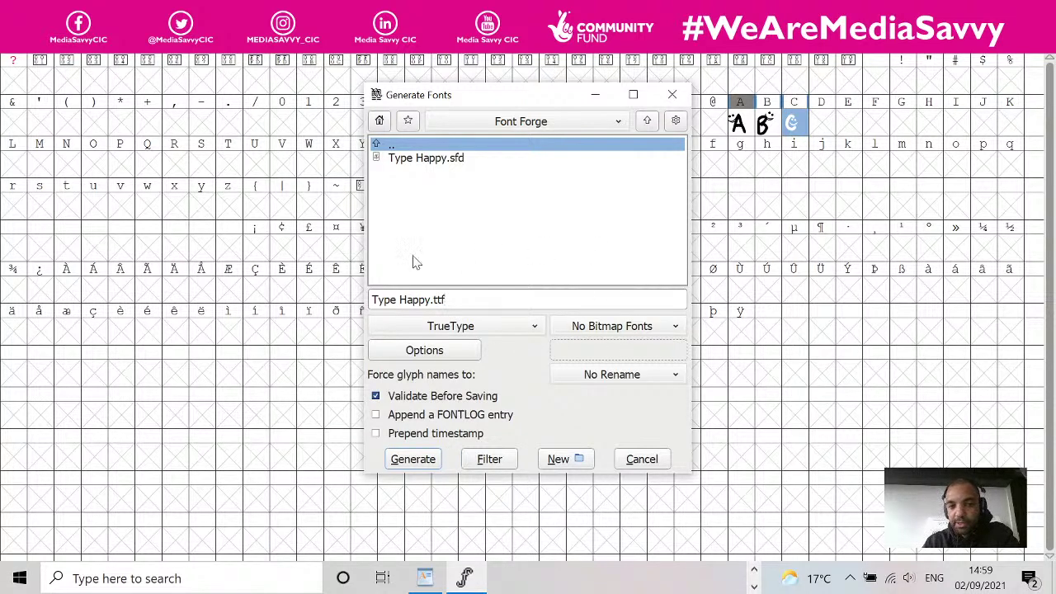
- Try to generate the TrueType font with its non-standard em size, choosing to review the validation errors, and close the validation list
{"action": "left_click", "coordinate": [430, 458]}
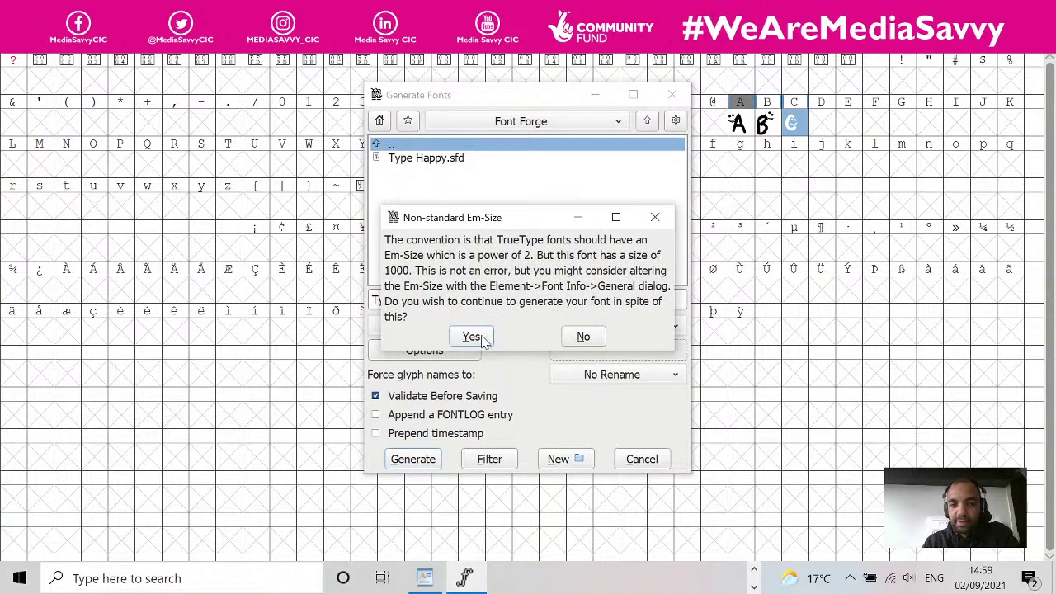
{"action": "left_click", "coordinate": [474, 338]}
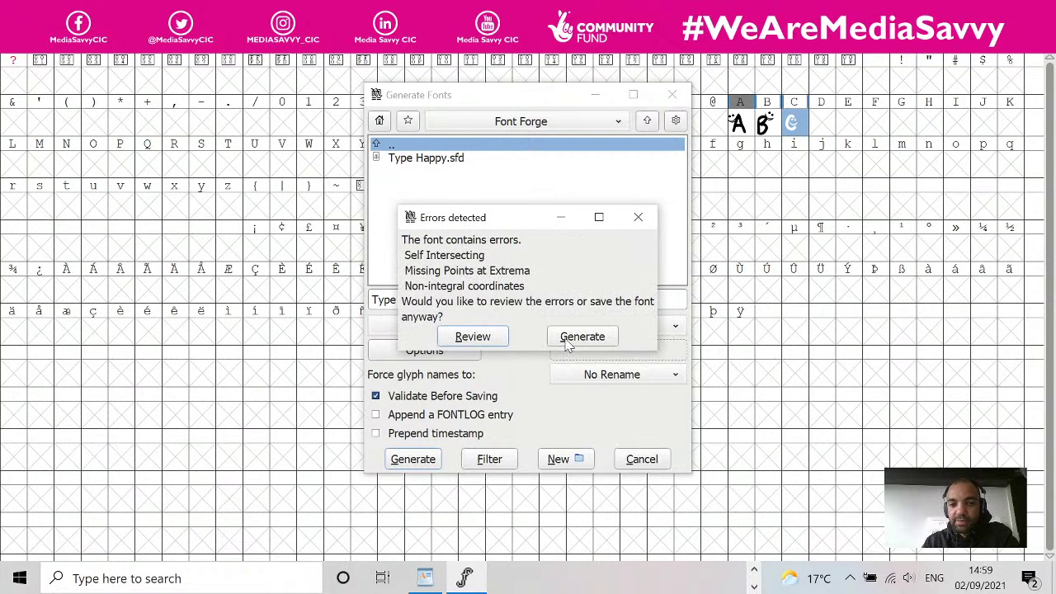
{"action": "left_click", "coordinate": [474, 338]}
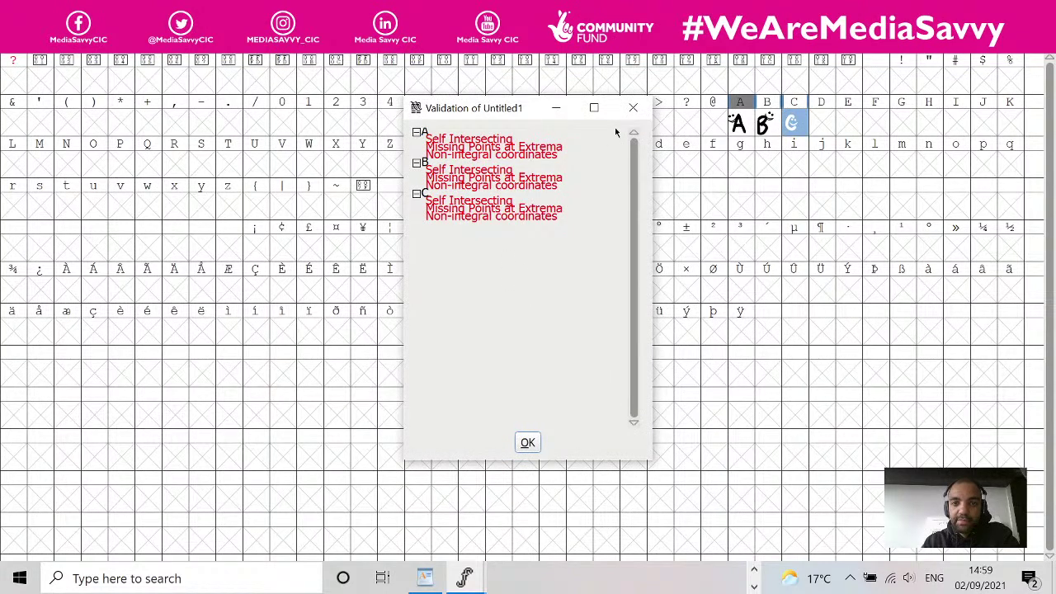
{"action": "left_click", "coordinate": [633, 107]}
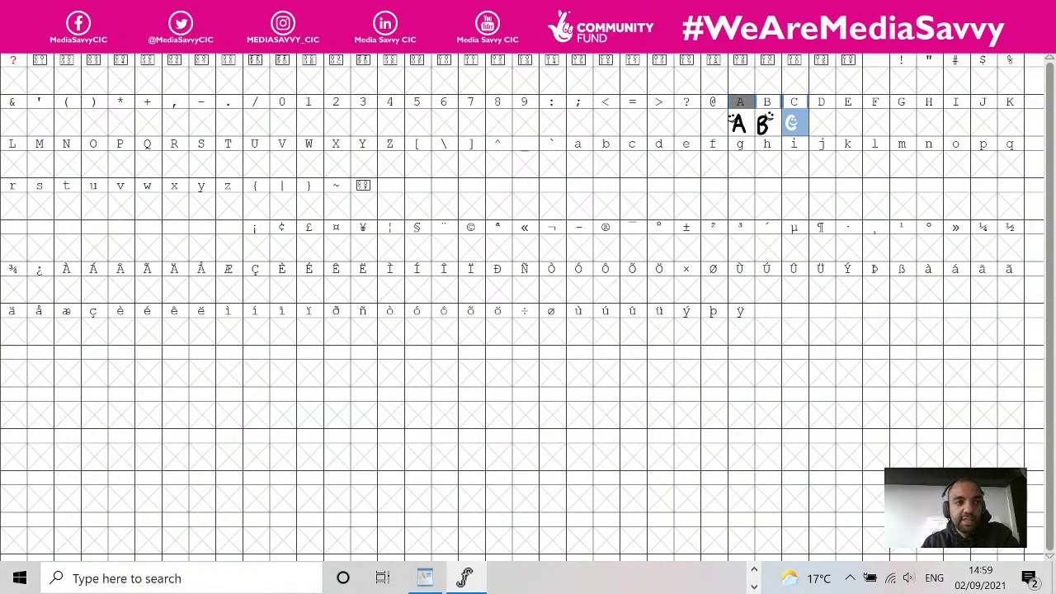
- Start generating the font again and change the output file name to Type Happy without an extension
{"action": "left_click", "coordinate": [12, 41]}
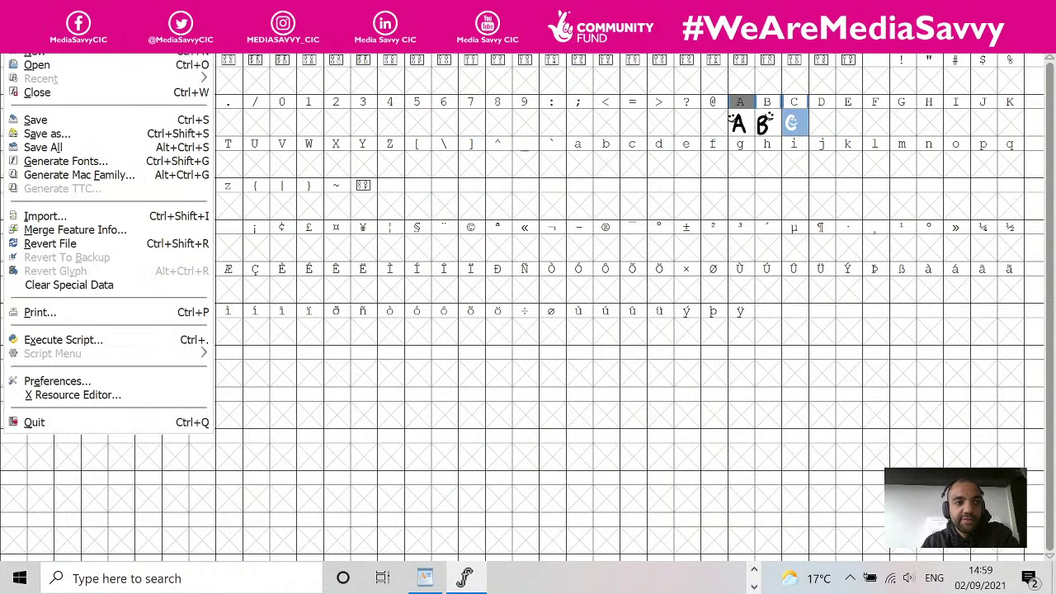
{"action": "left_click", "coordinate": [54, 161]}
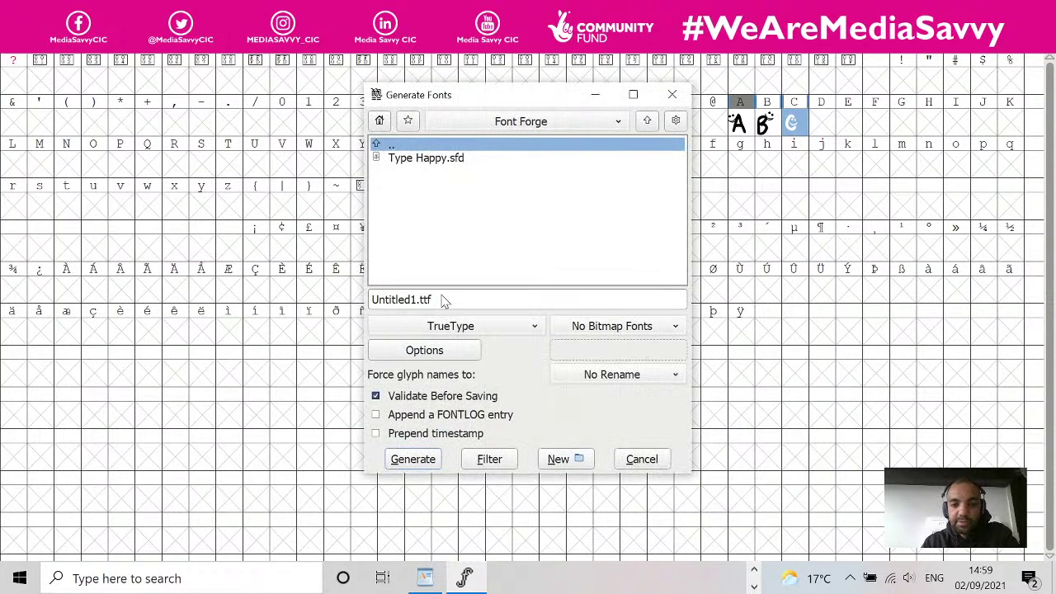
{"action": "left_click", "coordinate": [389, 160]}
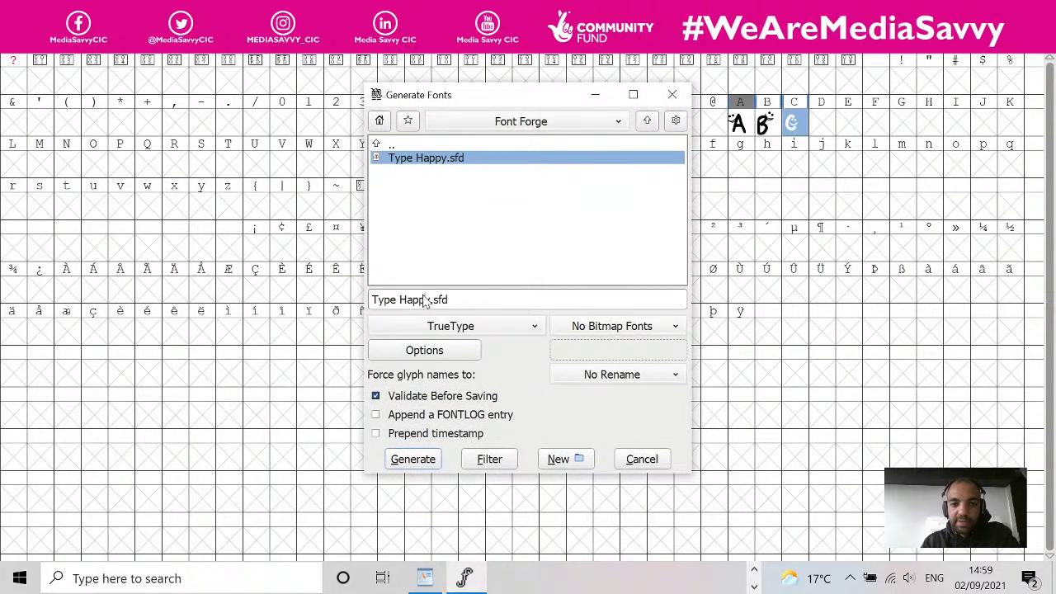
{"action": "left_click_drag", "start_coordinate": [430, 301], "coordinate": [349, 293]}
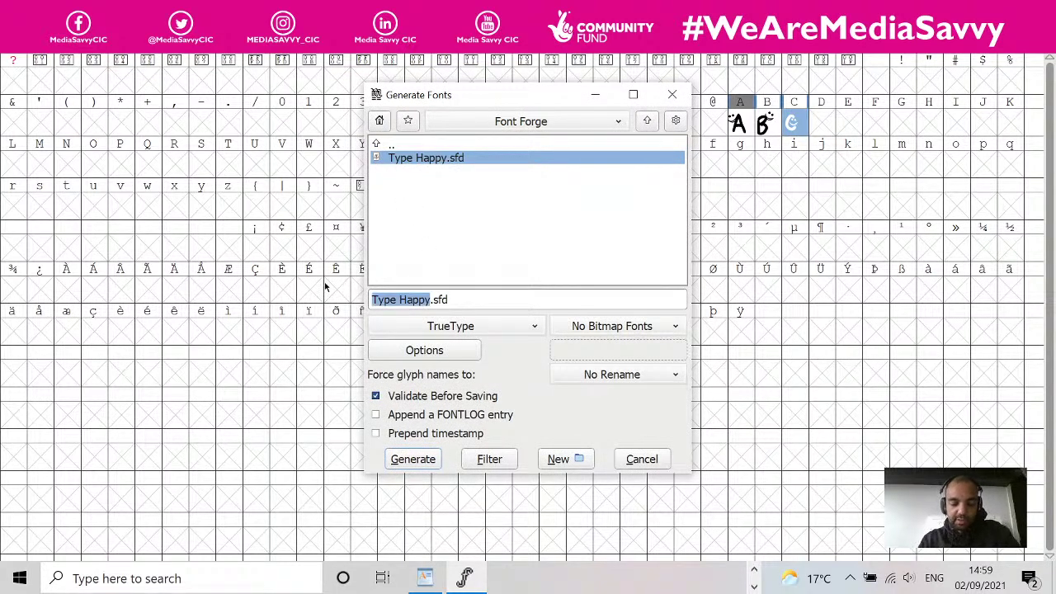
{"action": "key", "text": "BackSpace"}
{"action": "type", "text": "T"}
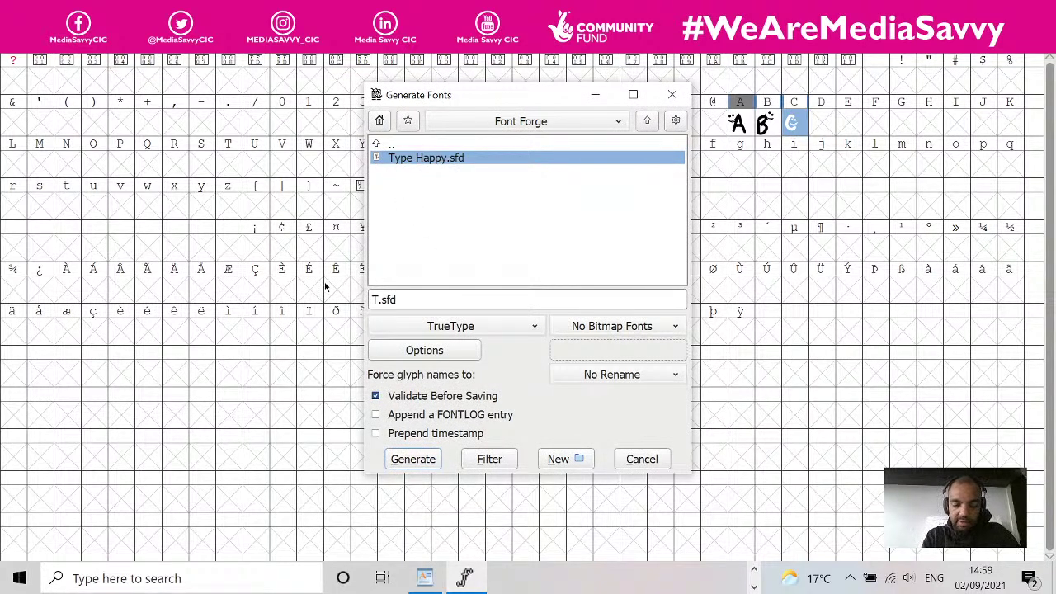
{"action": "type", "text": "Y"}
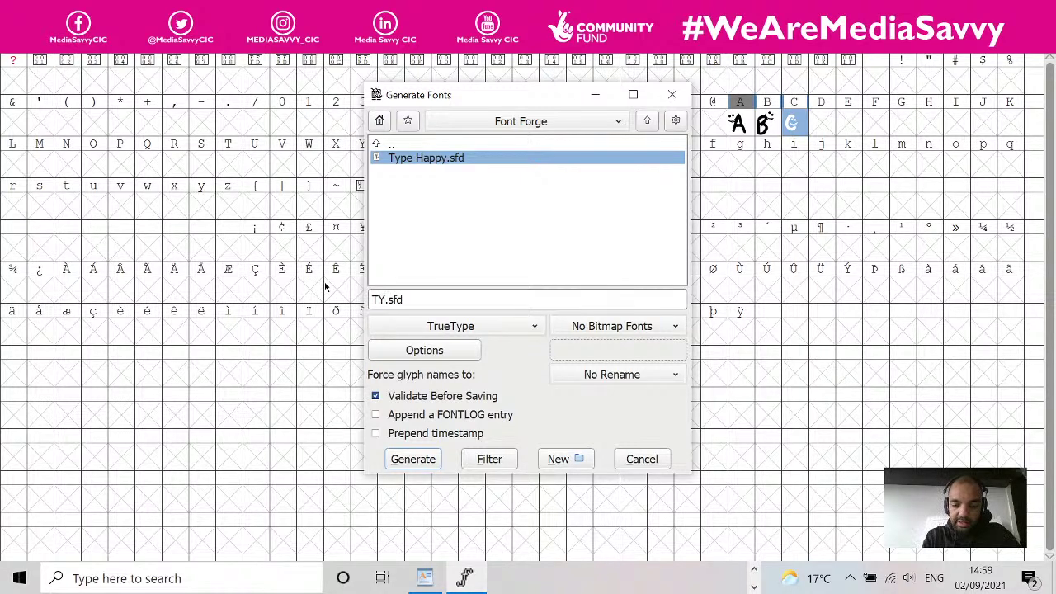
{"action": "key", "text": "Delete"}
{"action": "type", "text": "ype"}
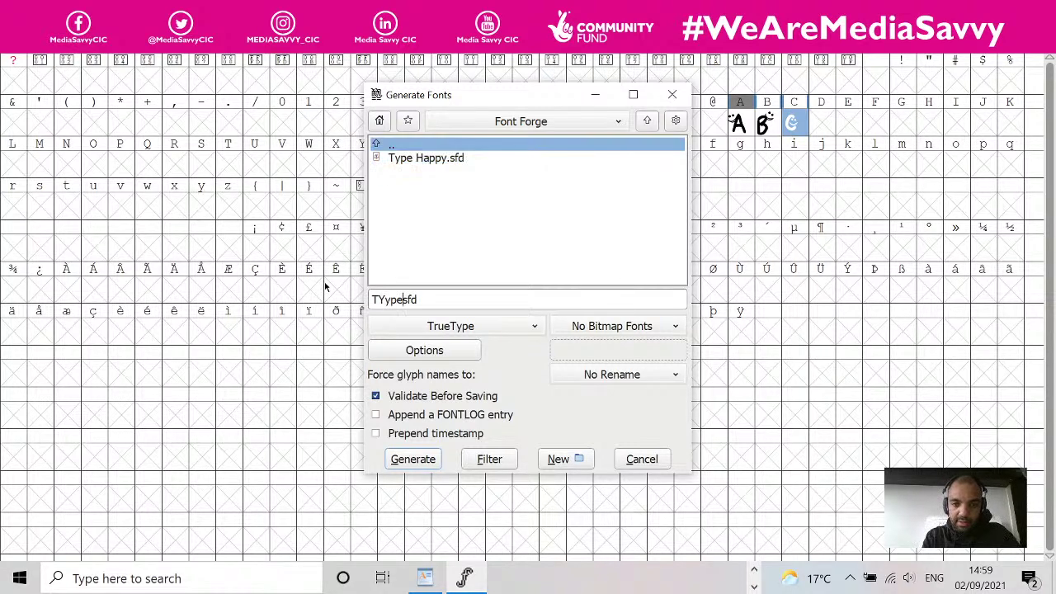
{"action": "key", "text": "BackSpace"}
{"action": "key", "text": "BackSpace"}
{"action": "key", "text": "BackSpace"}
{"action": "type", "text": "ype "}
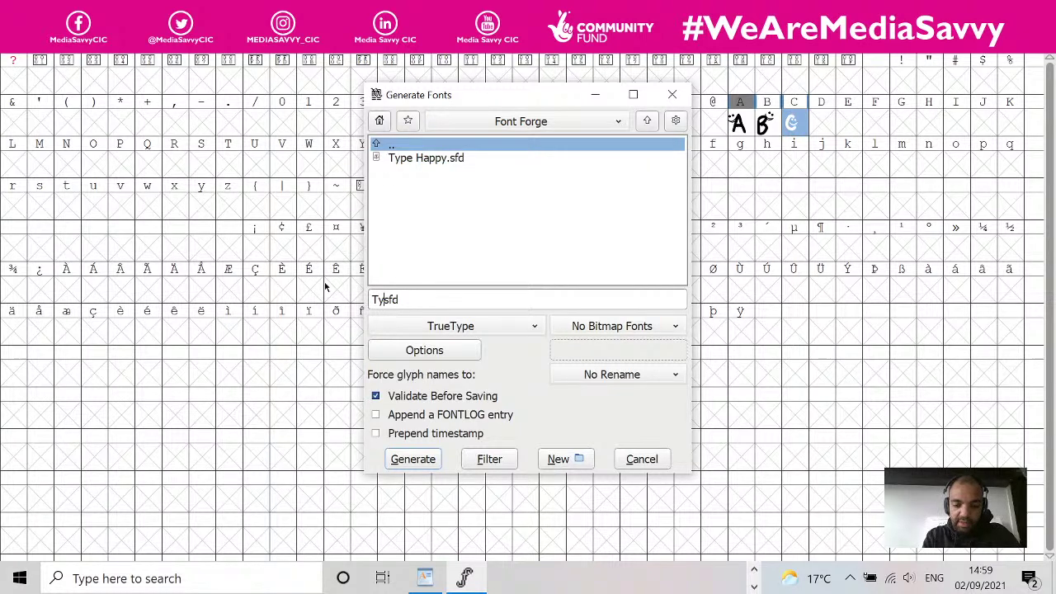
{"action": "type", "text": "Happy"}
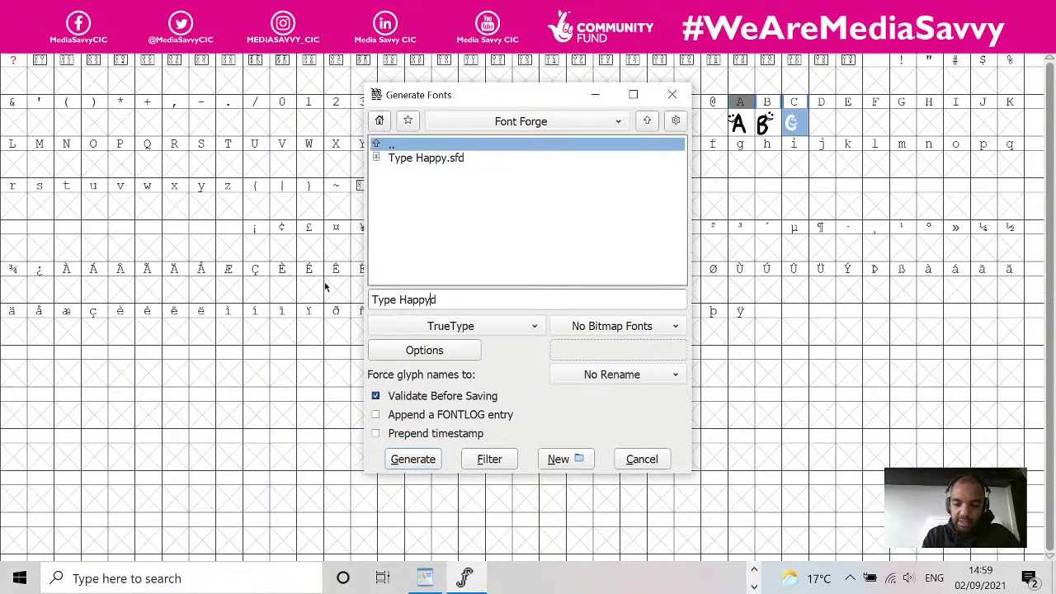
{"action": "key", "text": "Delete"}
- Set the output format to TrueType and generate Type Happy.ttf despite the detected font errors
{"action": "left_click", "coordinate": [446, 328]}
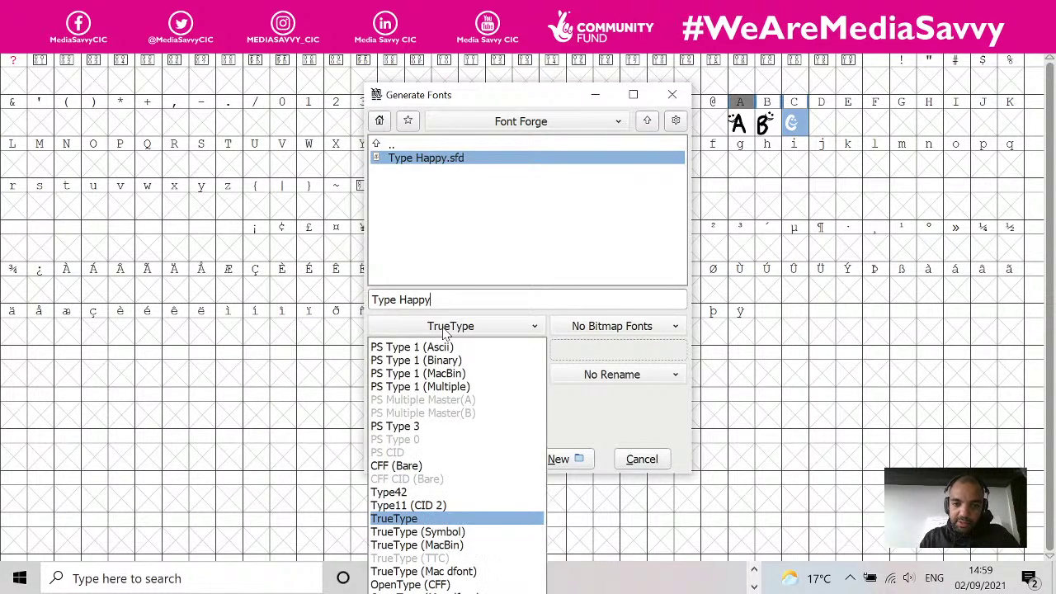
{"action": "left_click", "coordinate": [470, 519]}
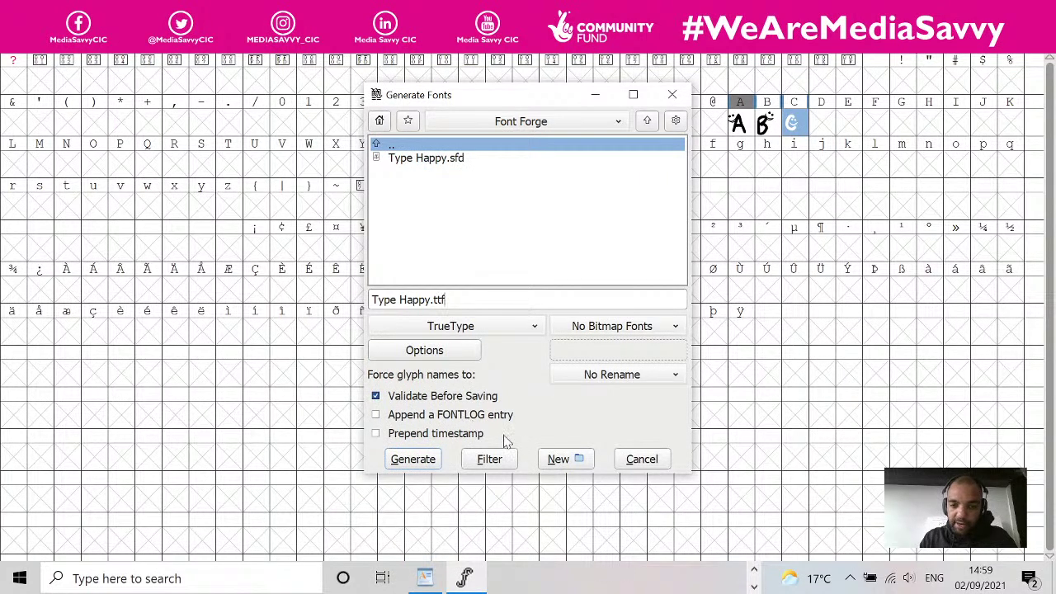
{"action": "left_click", "coordinate": [417, 460]}
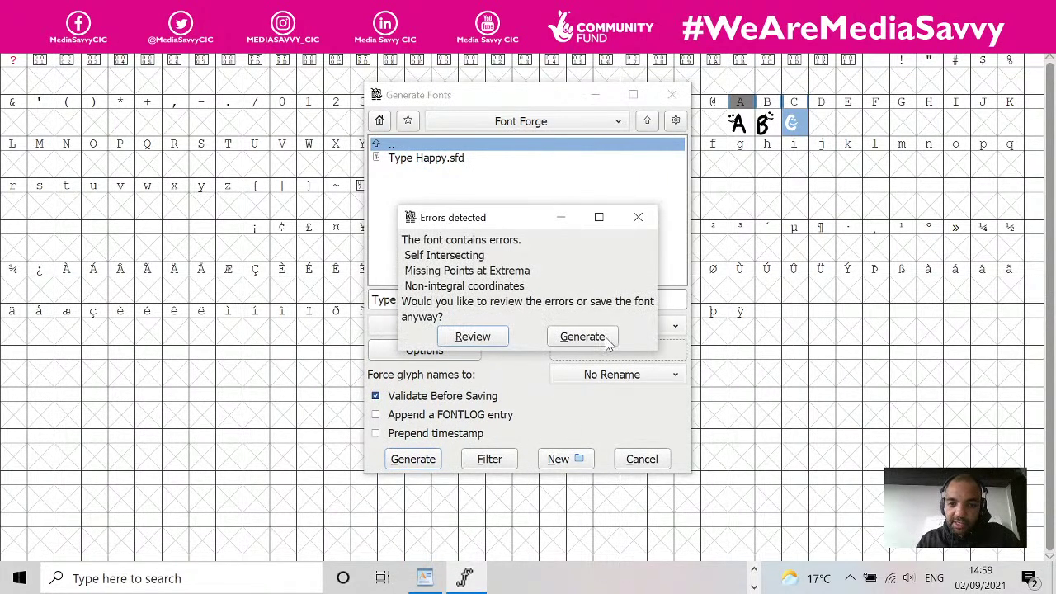
{"action": "left_click", "coordinate": [607, 342]}
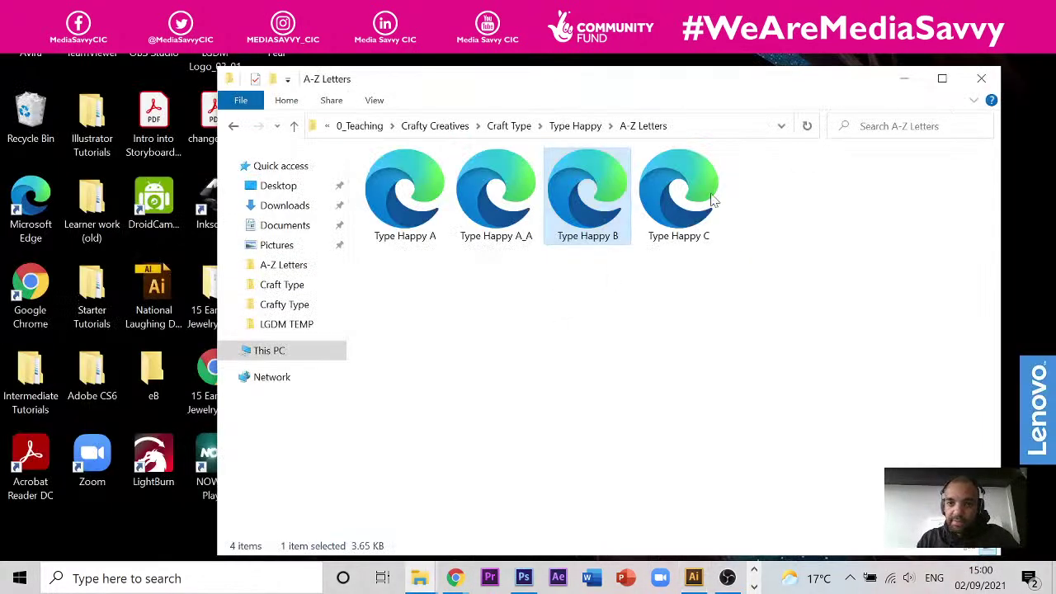
- Switch to File Explorer and open the Font Forge folder inside Craft Type to check the generated font file
{"action": "left_click", "coordinate": [569, 126]}
{"action": "left_click", "coordinate": [521, 126]}
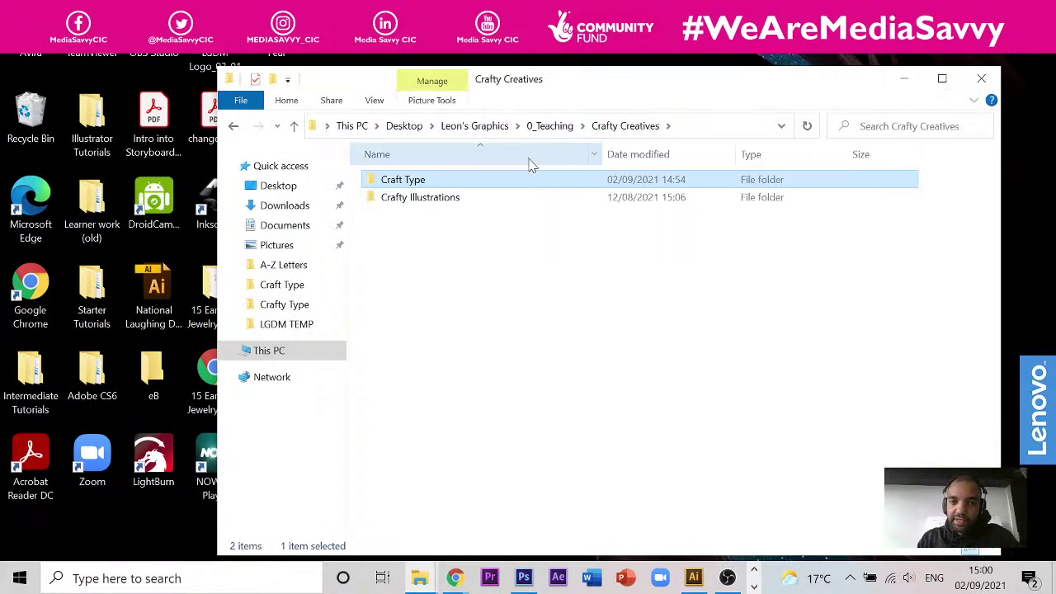
{"action": "double_click", "coordinate": [471, 181]}
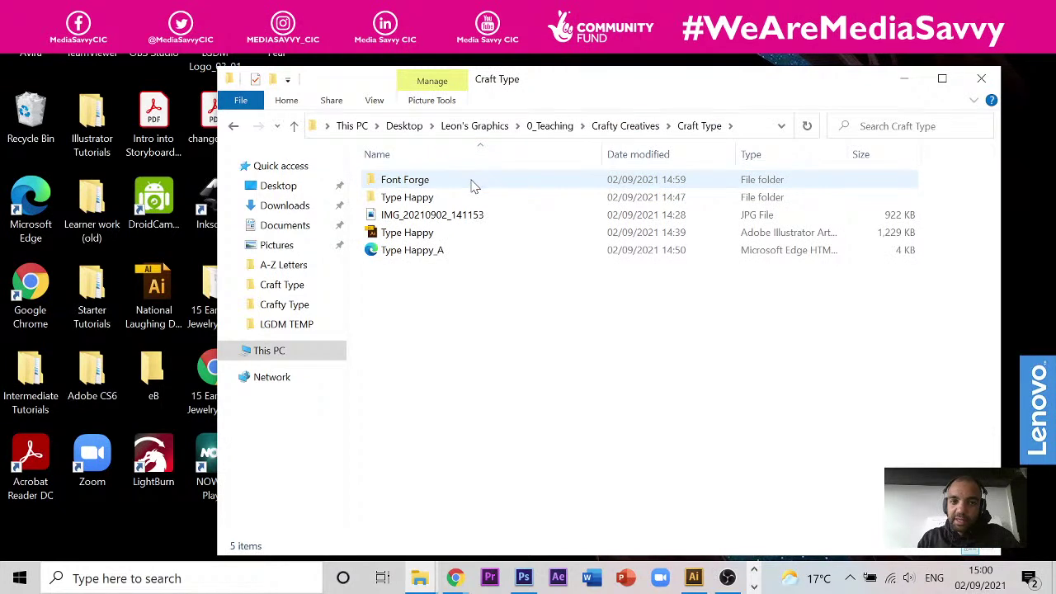
{"action": "double_click", "coordinate": [429, 183]}
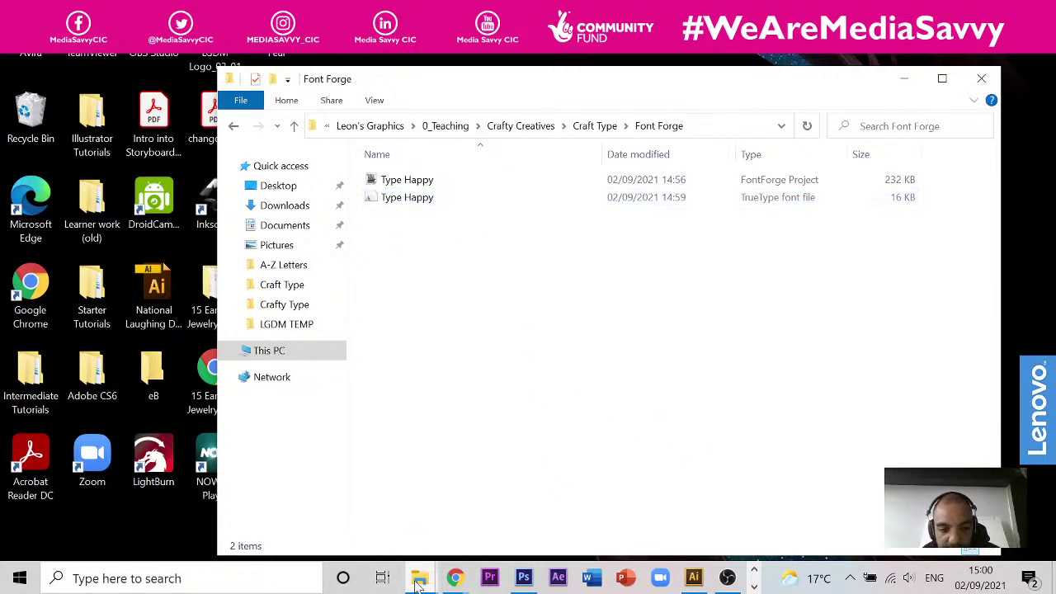
- Bring the berlin_graffiti folder window forward and reposition it to show the Berlin_Graffiti font file
{"action": "mouse_move", "coordinate": [418, 578]}
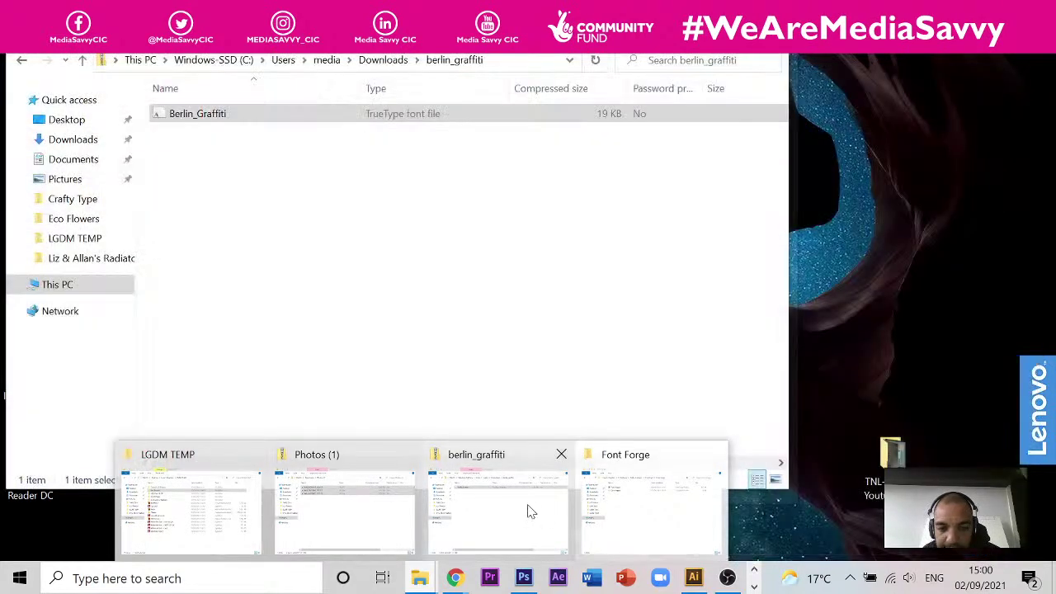
{"action": "left_click", "coordinate": [529, 511]}
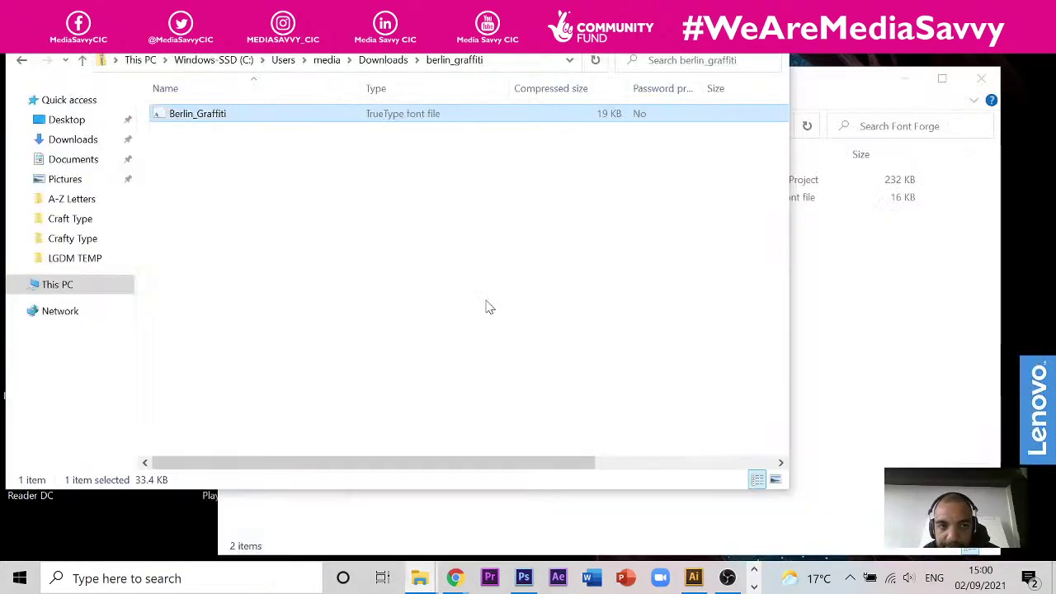
{"action": "left_click_drag", "start_coordinate": [404, 25], "coordinate": [436, 39]}
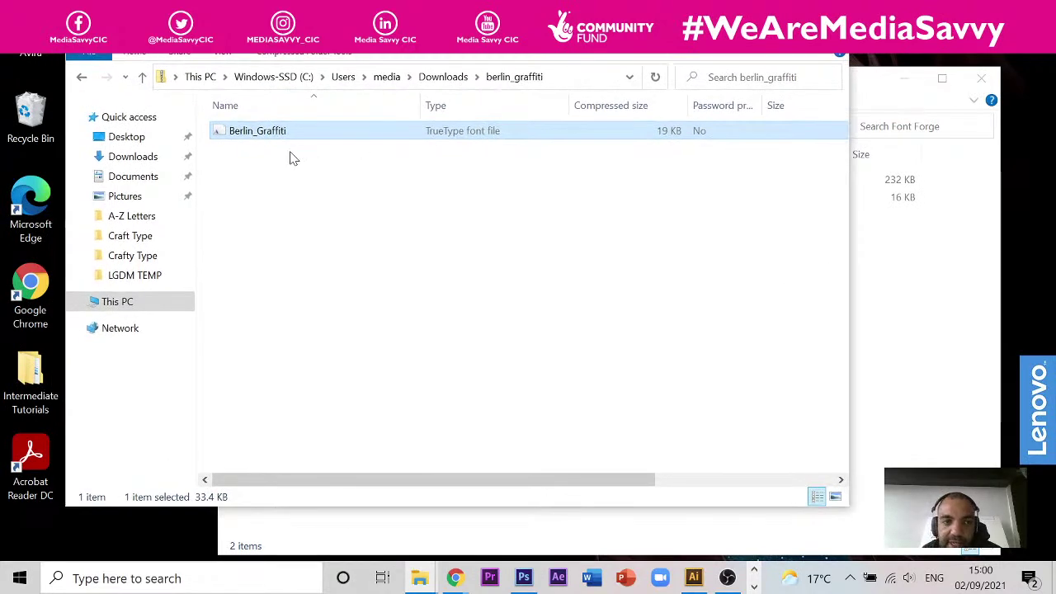
- Switch to Chrome to view the Berlin Graffiti entry on the font download page, then return to the berlin_graffiti folder in File Explorer
{"action": "left_click", "coordinate": [455, 578]}
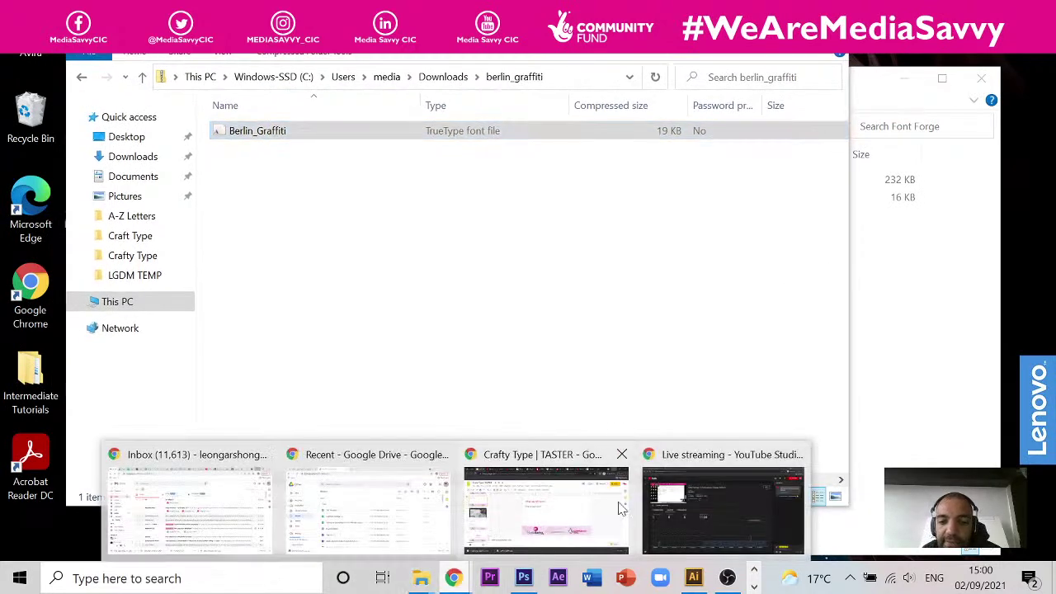
{"action": "left_click", "coordinate": [620, 507]}
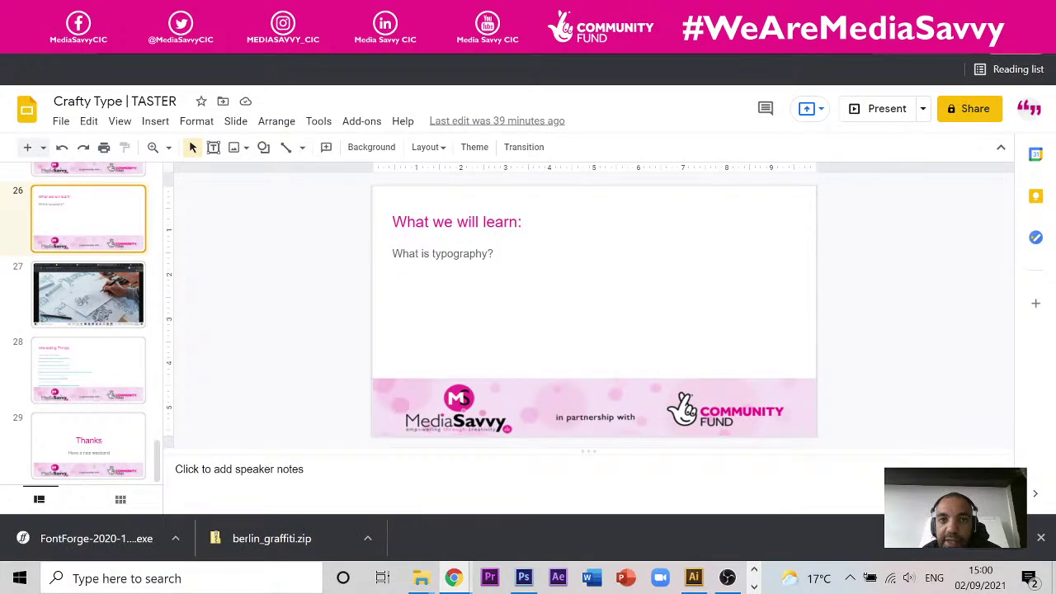
{"action": "left_click", "coordinate": [560, 16]}
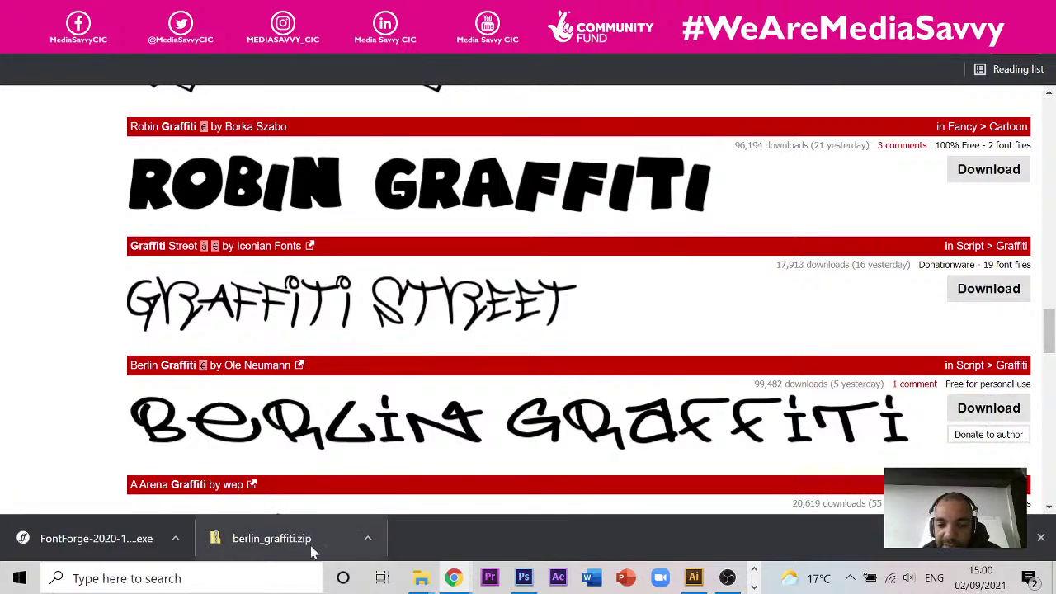
{"action": "mouse_move", "coordinate": [421, 577]}
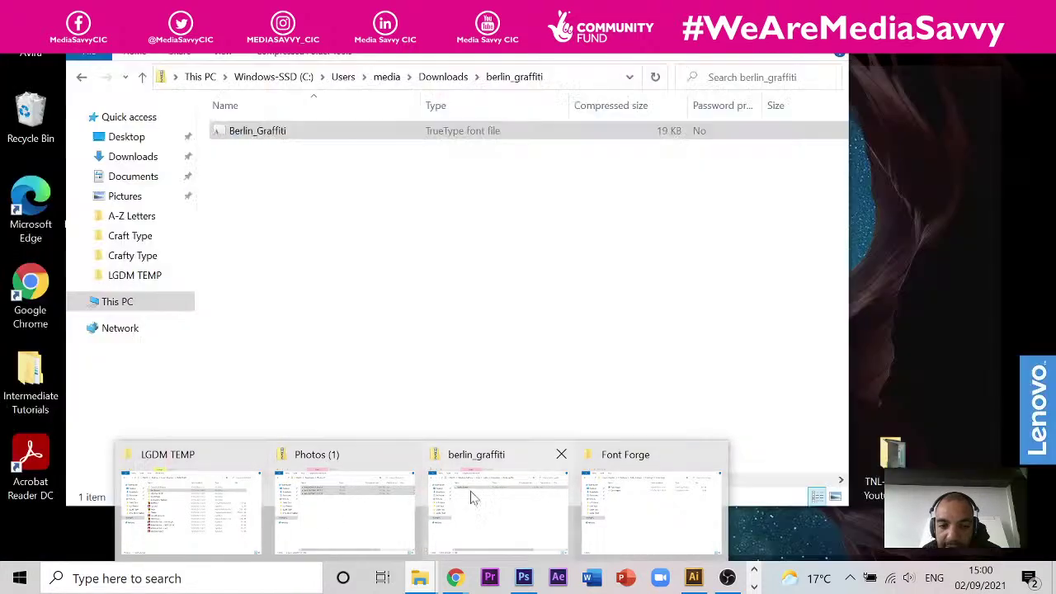
{"action": "left_click", "coordinate": [474, 498]}
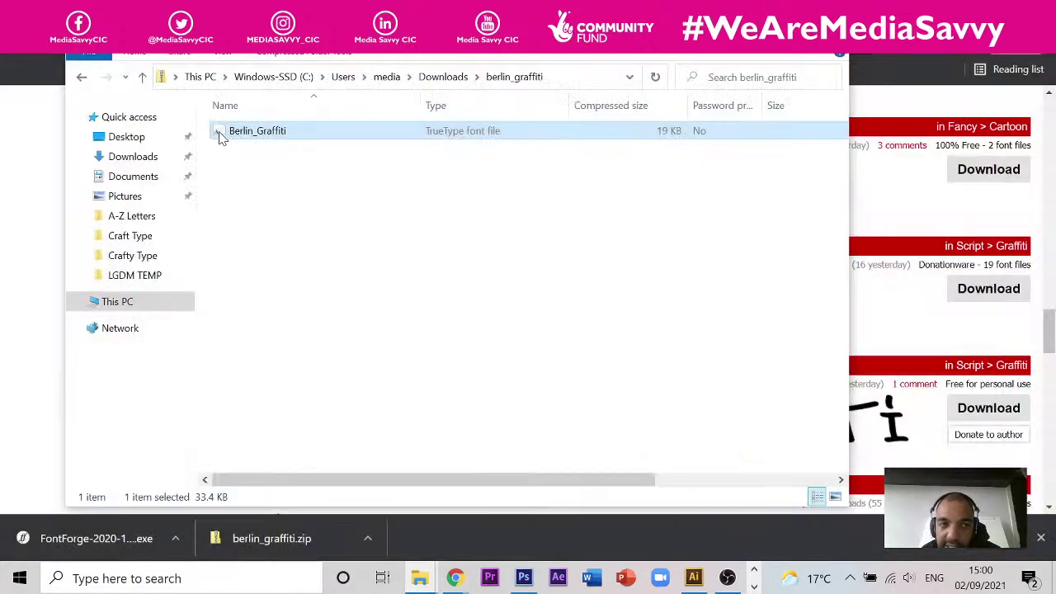
- Show the berlin_graffiti folder contents as extra large icons and reposition the window so its title bar is visible
{"action": "left_click", "coordinate": [224, 53]}
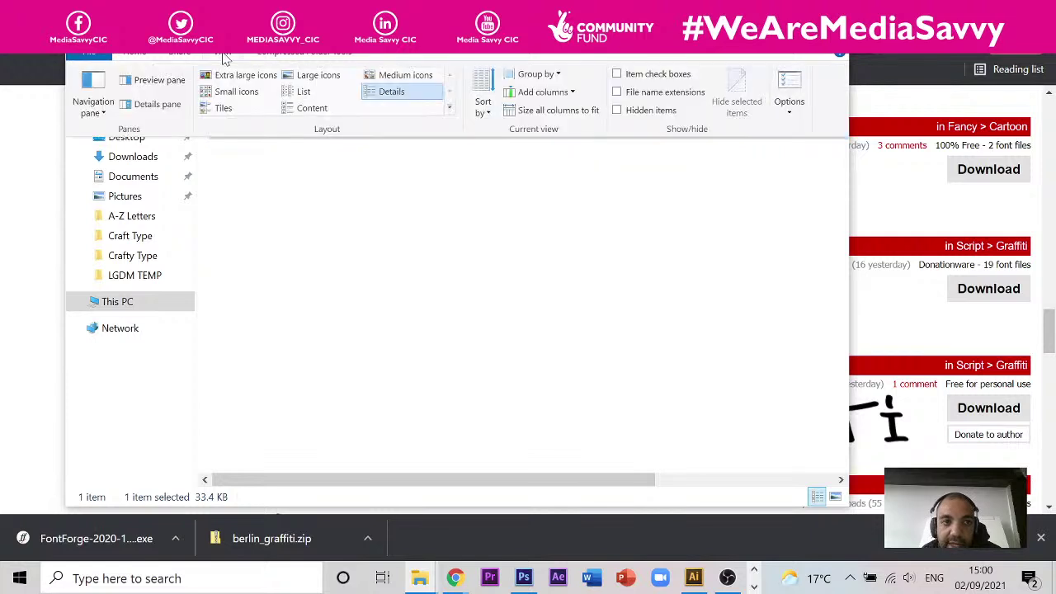
{"action": "left_click", "coordinate": [235, 74]}
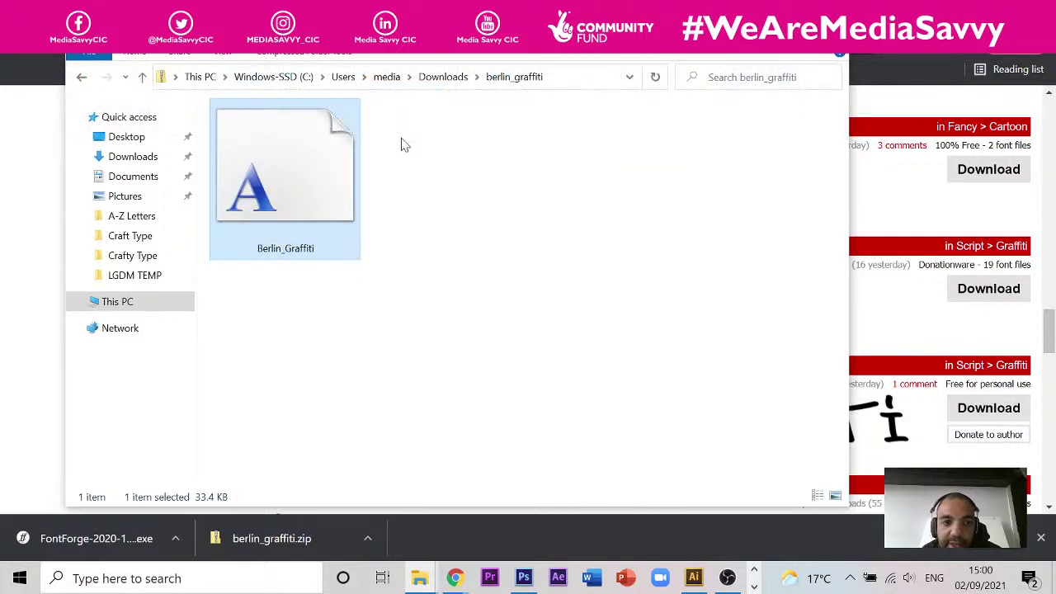
{"action": "right_click", "coordinate": [315, 195]}
{"action": "left_click", "coordinate": [461, 157]}
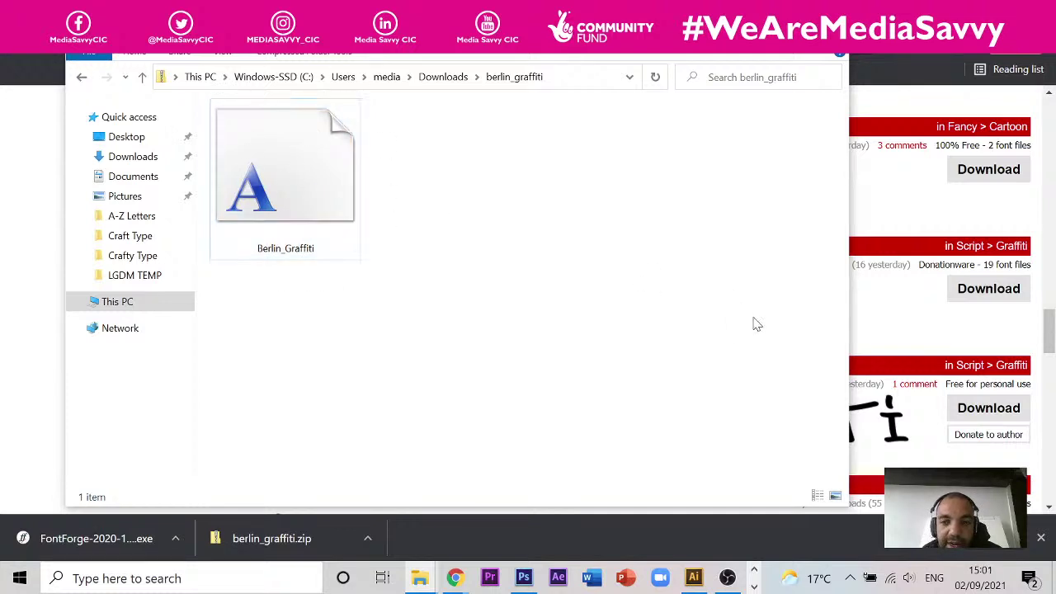
{"action": "left_click_drag", "start_coordinate": [691, 19], "coordinate": [736, 76]}
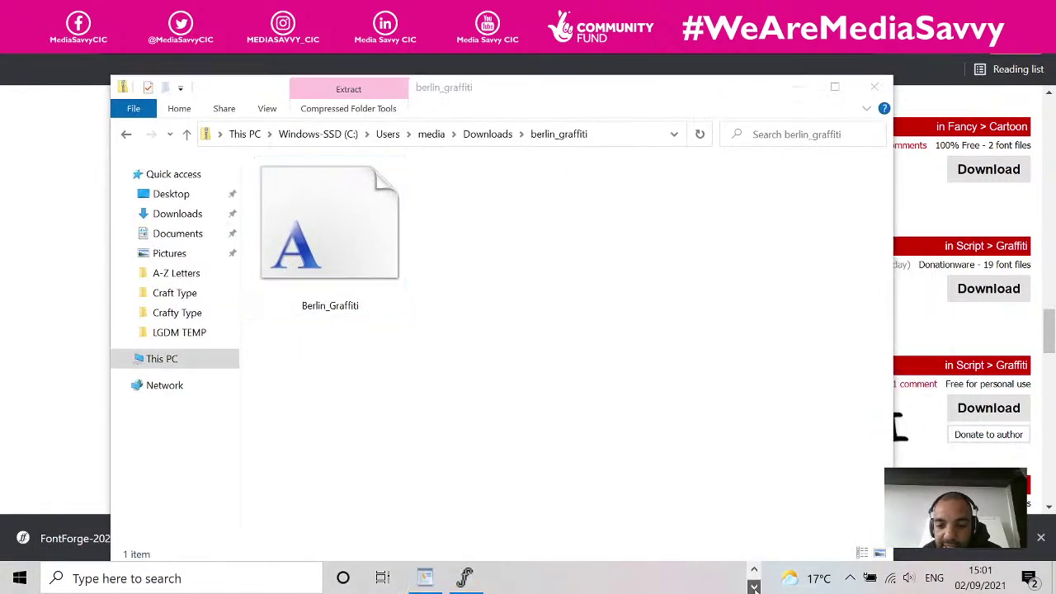
- Switch to WordPad and set the third "Hello everyone, welcome to Crafty Type!" sentence in the Berlin Graffiti font
{"action": "left_click", "coordinate": [427, 577]}
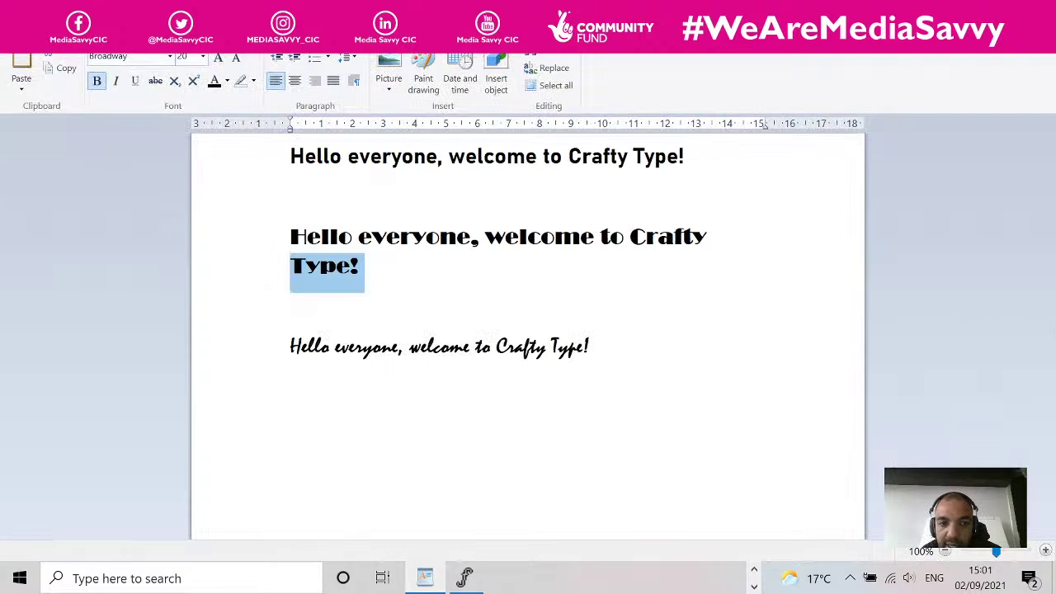
{"action": "left_click", "coordinate": [289, 303]}
{"action": "left_click_drag", "start_coordinate": [591, 346], "coordinate": [290, 346]}
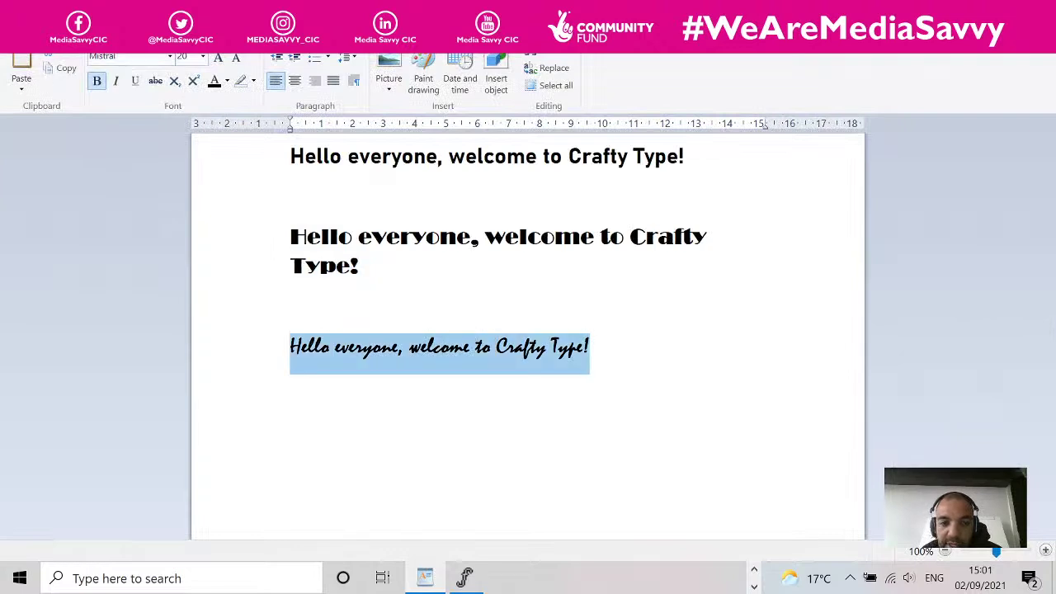
{"action": "left_click", "coordinate": [170, 56]}
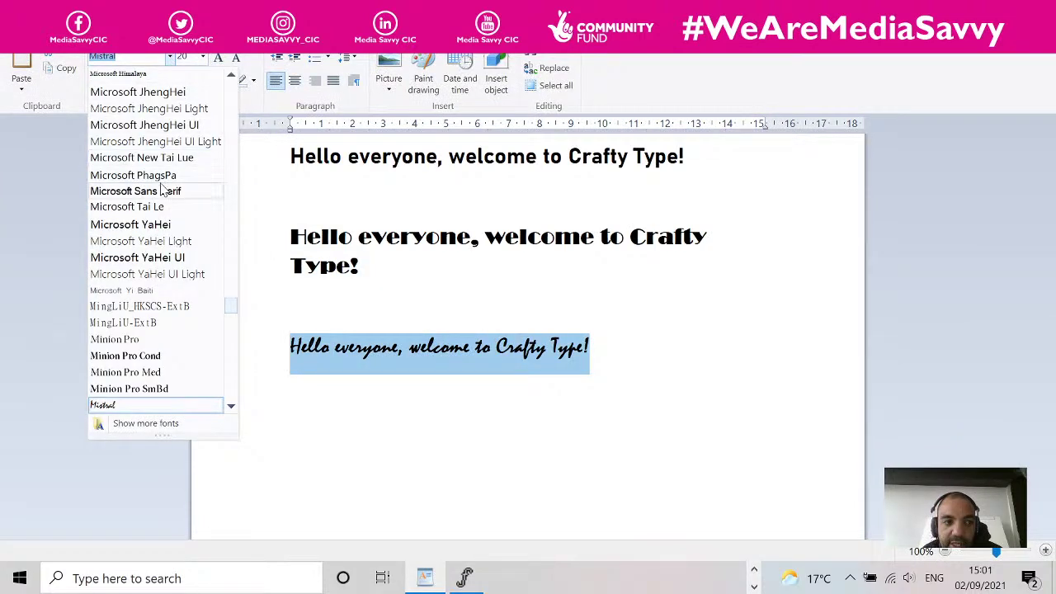
{"action": "left_click_drag", "start_coordinate": [230, 303], "coordinate": [228, 180]}
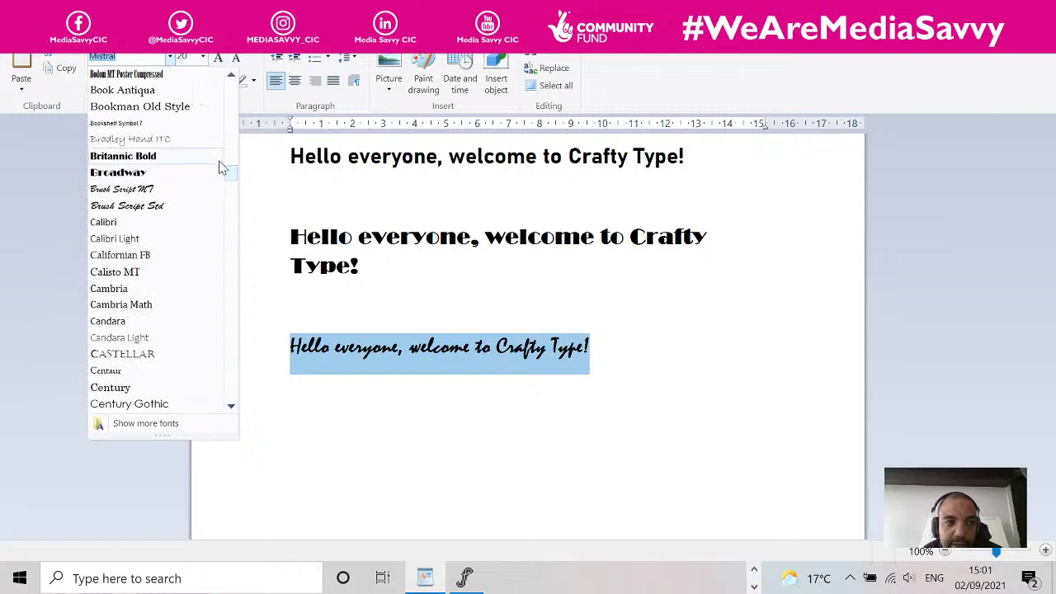
{"action": "left_click_drag", "start_coordinate": [231, 177], "coordinate": [232, 167]}
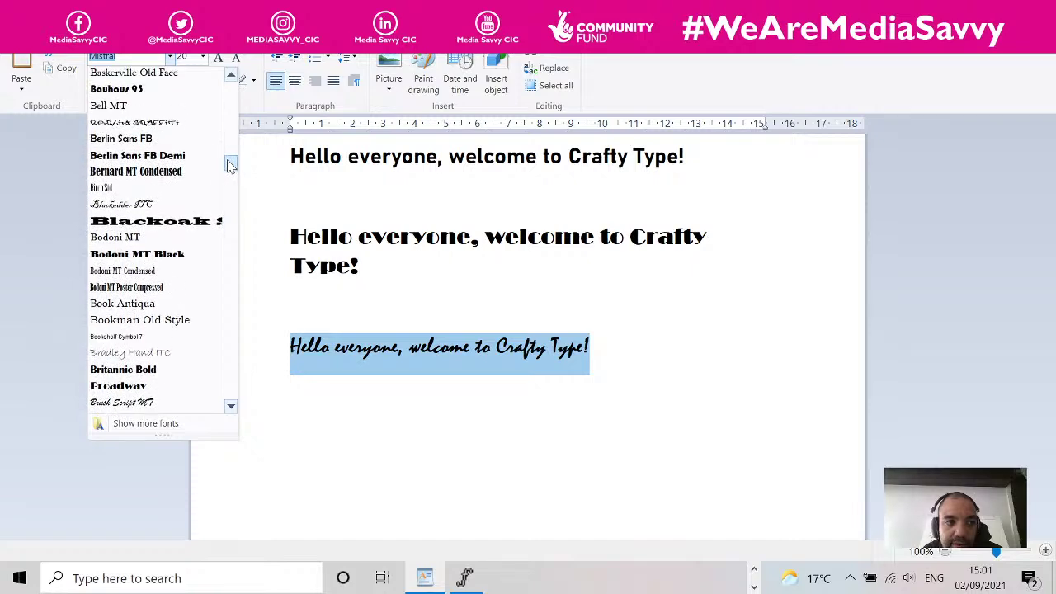
{"action": "left_click", "coordinate": [134, 122]}
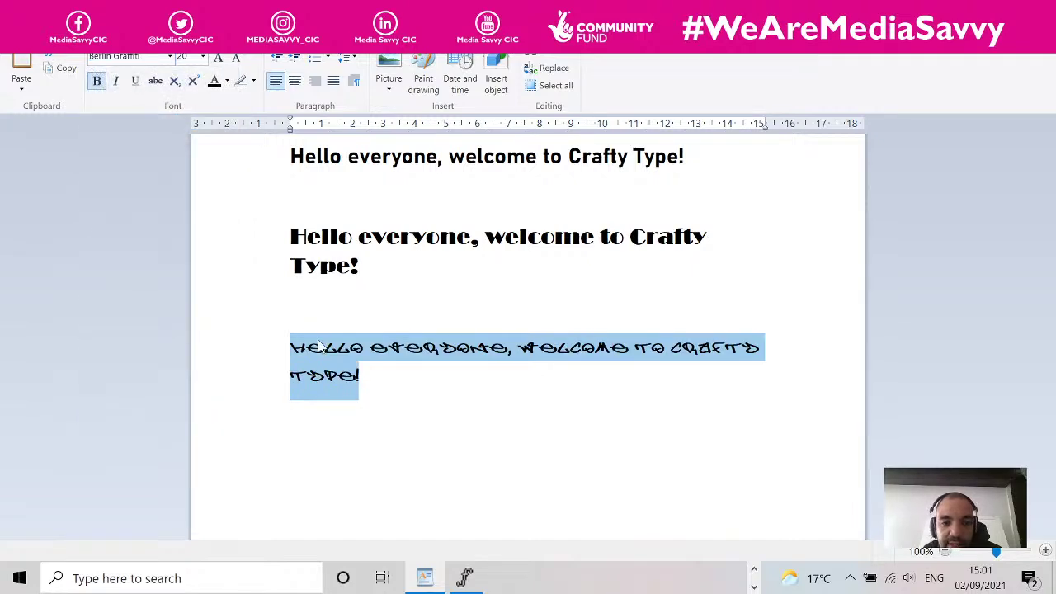
{"action": "left_click", "coordinate": [360, 375]}
{"action": "key", "text": "Return"}
{"action": "key", "text": "Return"}
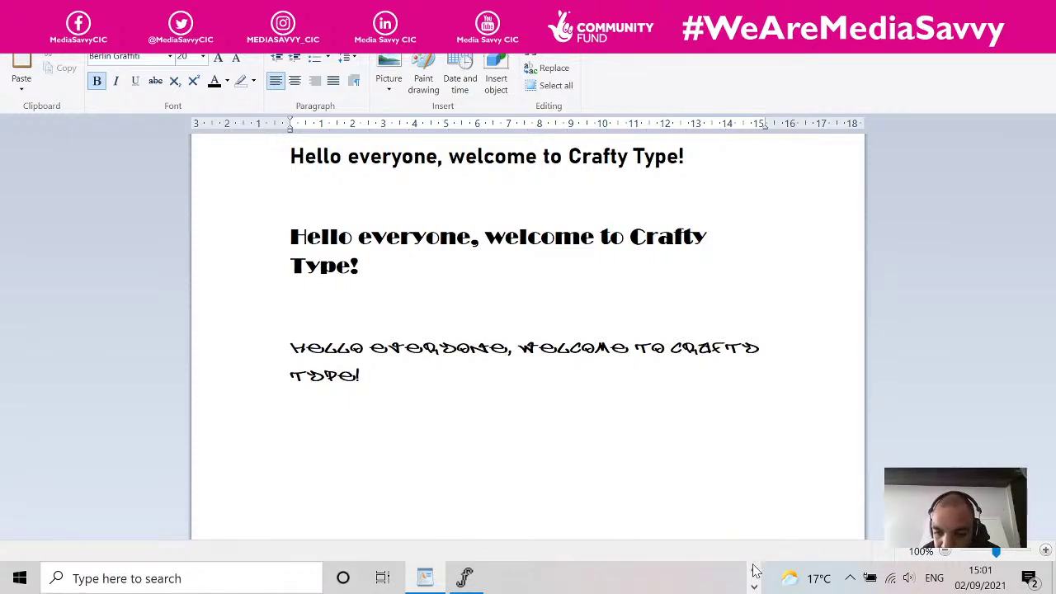
- Switch to the Font Forge folder in File Explorer and show its files as extra large icons
{"action": "mouse_move", "coordinate": [421, 577]}
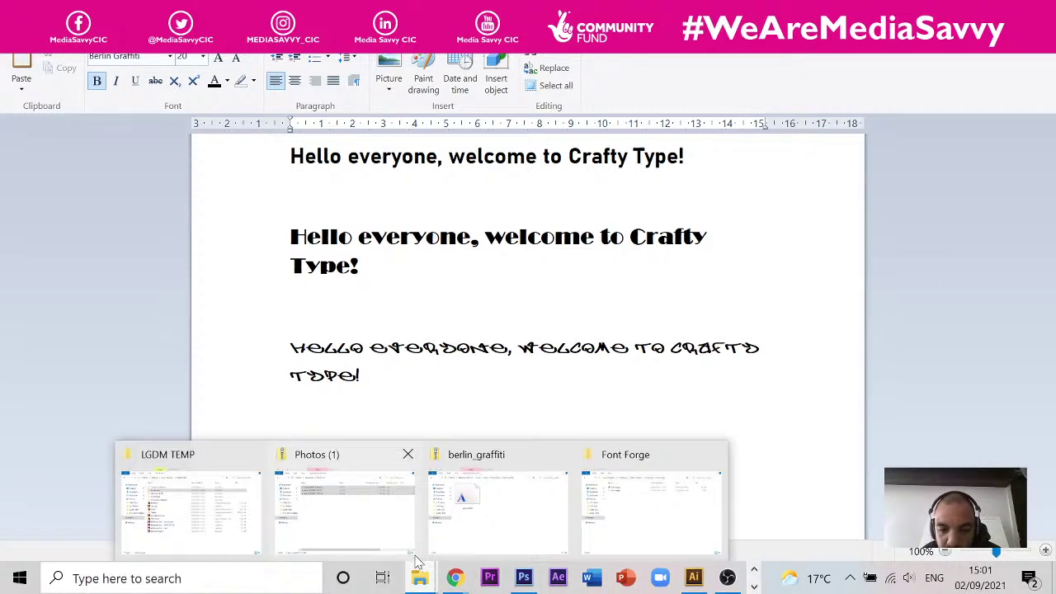
{"action": "mouse_move", "coordinate": [421, 548]}
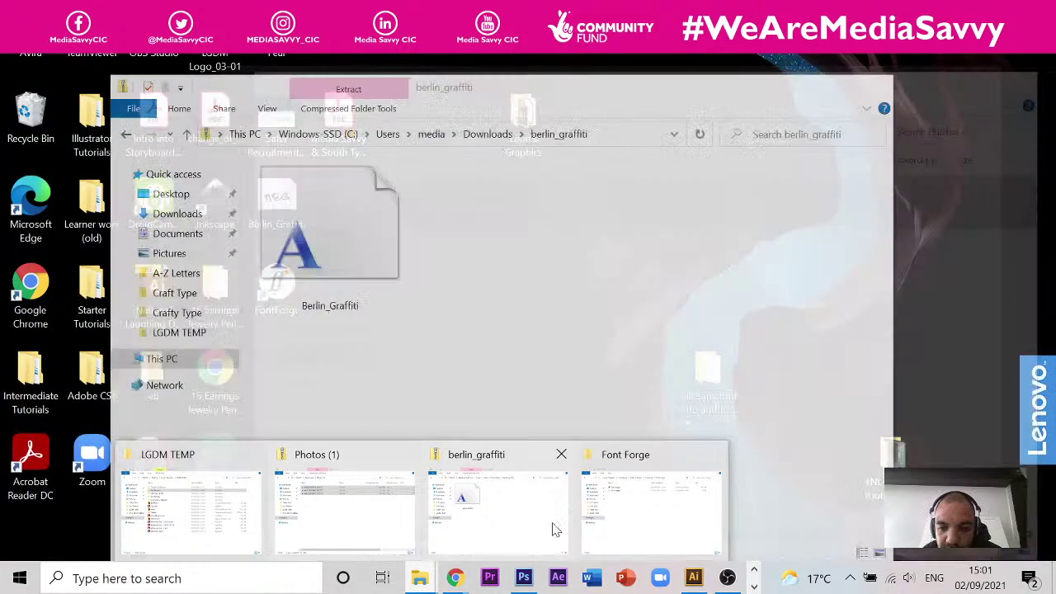
{"action": "left_click", "coordinate": [638, 516]}
{"action": "left_click", "coordinate": [375, 100]}
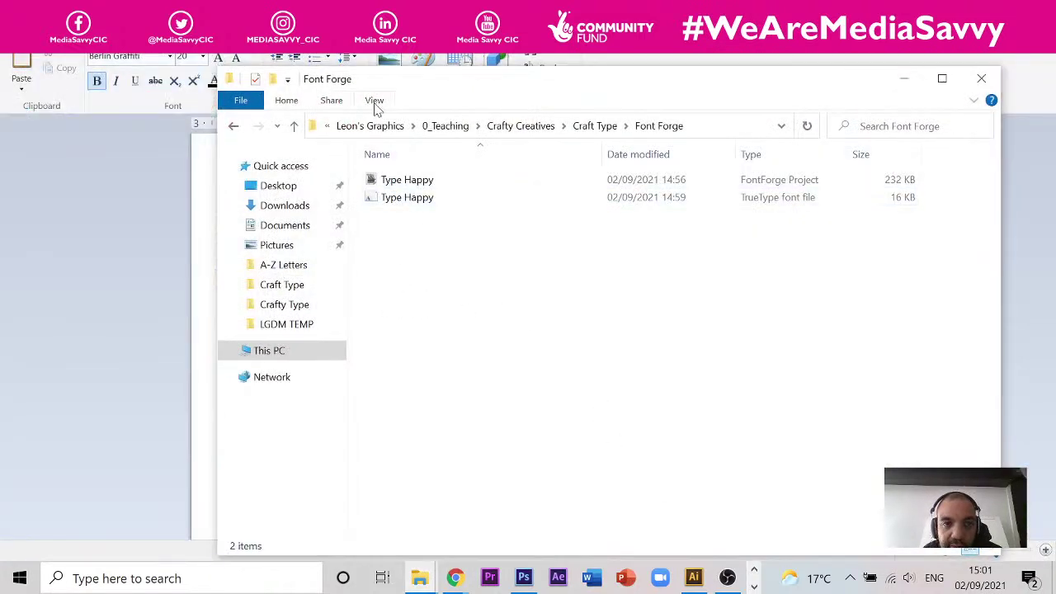
{"action": "left_click", "coordinate": [389, 121]}
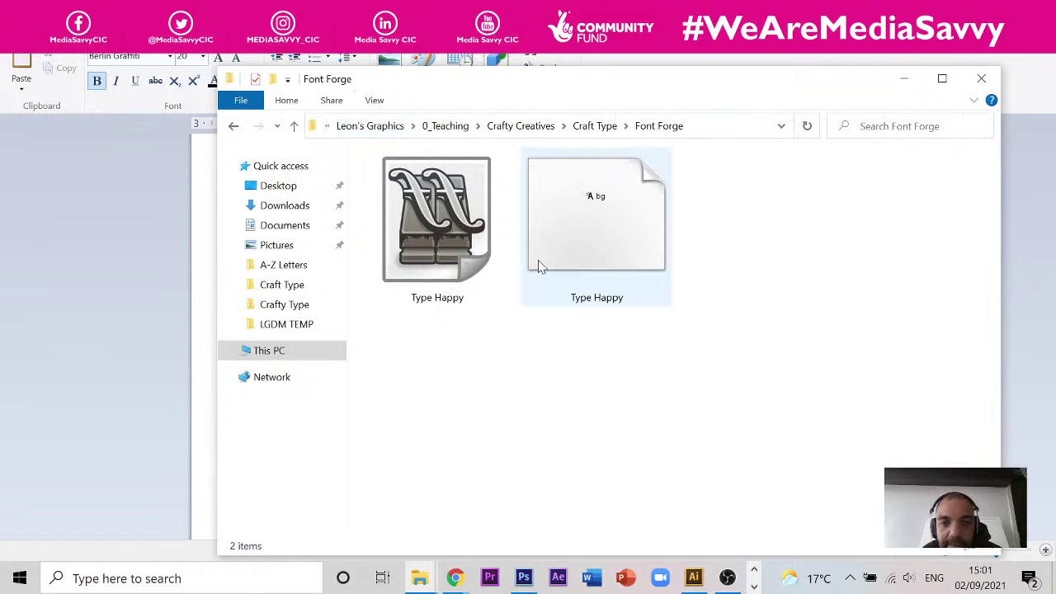
- Install the Type Happy TrueType font file from the Font Forge folder
{"action": "left_click", "coordinate": [585, 259]}
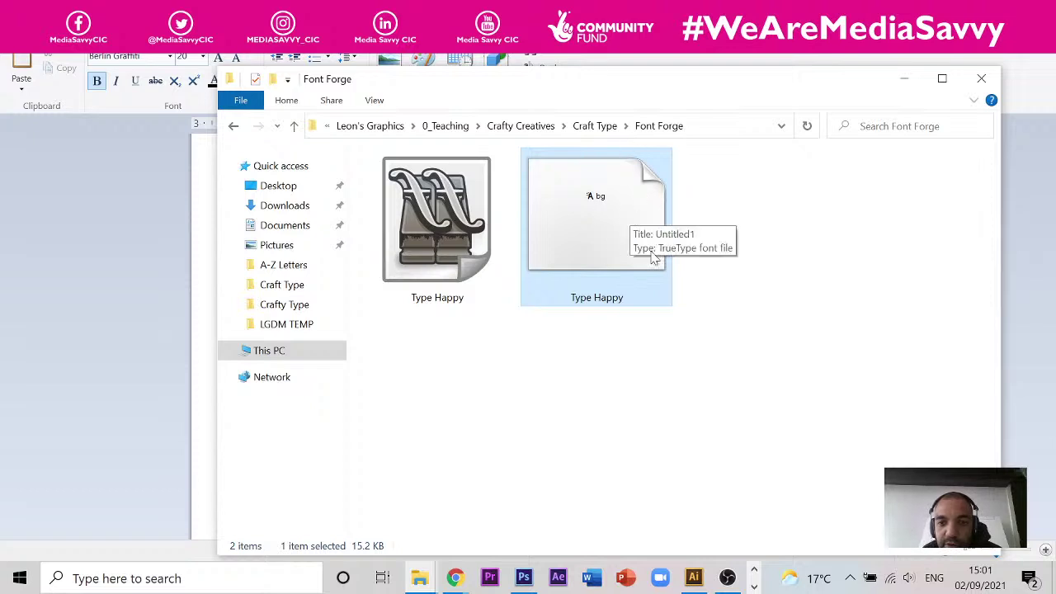
{"action": "right_click", "coordinate": [614, 247]}
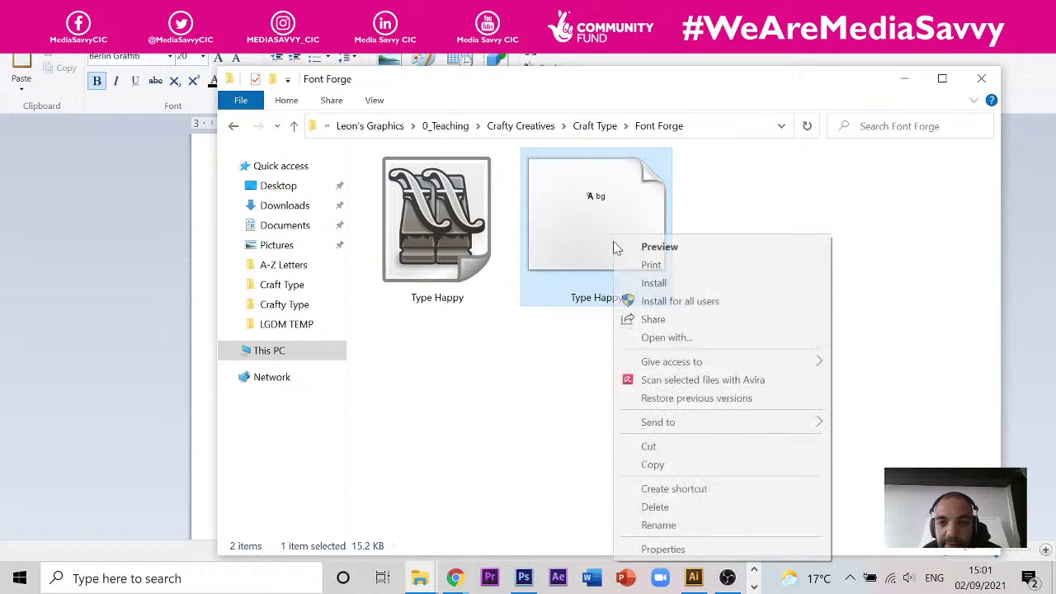
{"action": "left_click", "coordinate": [653, 283]}
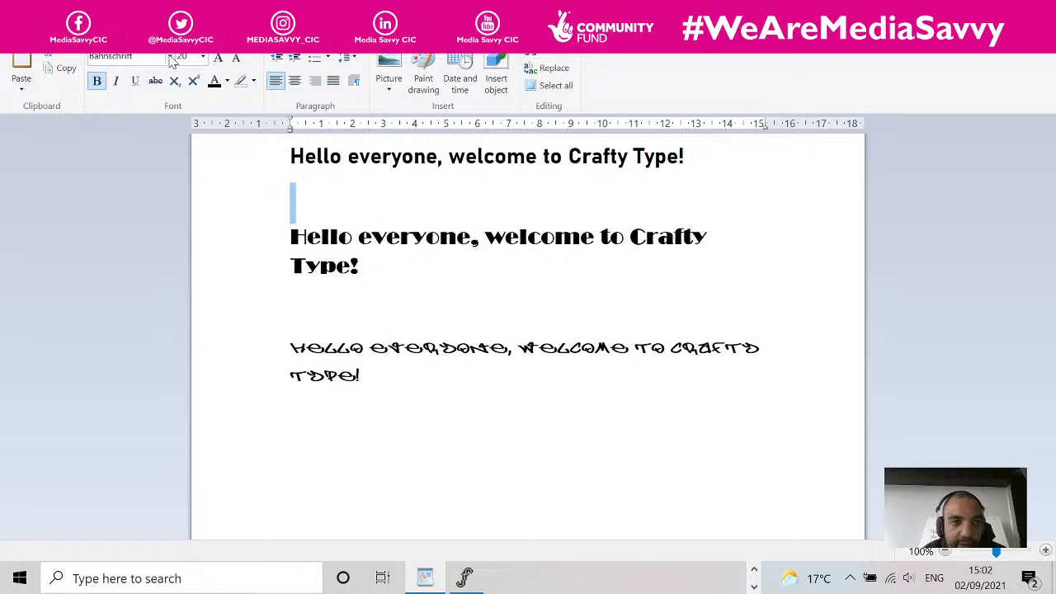
- In WordPad, apply the Untitled1 font to the empty line above the Berlin Graffiti sentence and enter "a b c d" there
{"action": "left_click", "coordinate": [170, 57]}
{"action": "left_click", "coordinate": [293, 312]}
{"action": "left_click", "coordinate": [170, 58]}
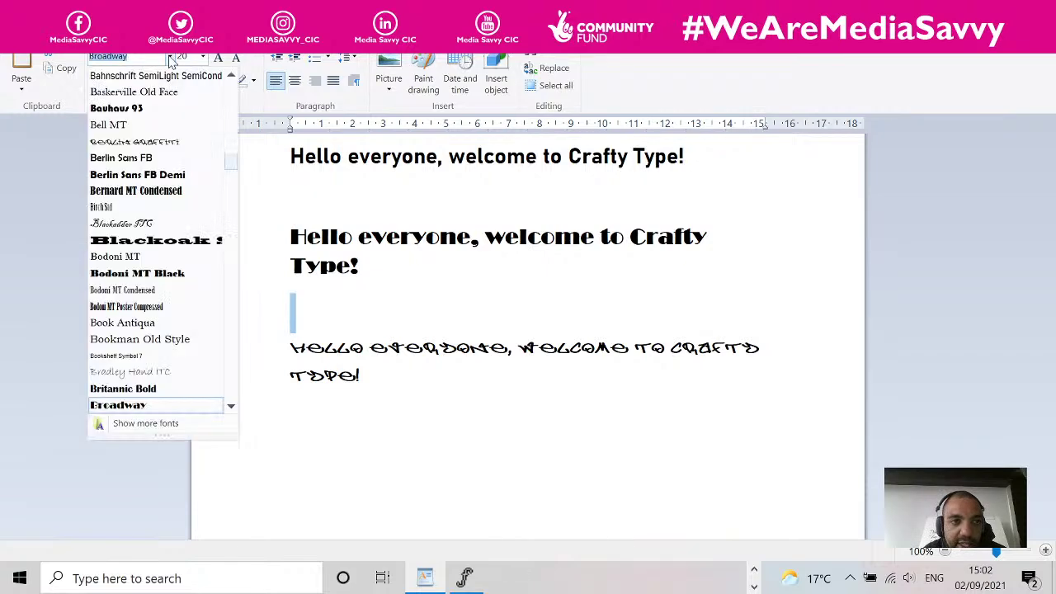
{"action": "left_click_drag", "start_coordinate": [231, 165], "coordinate": [244, 386]}
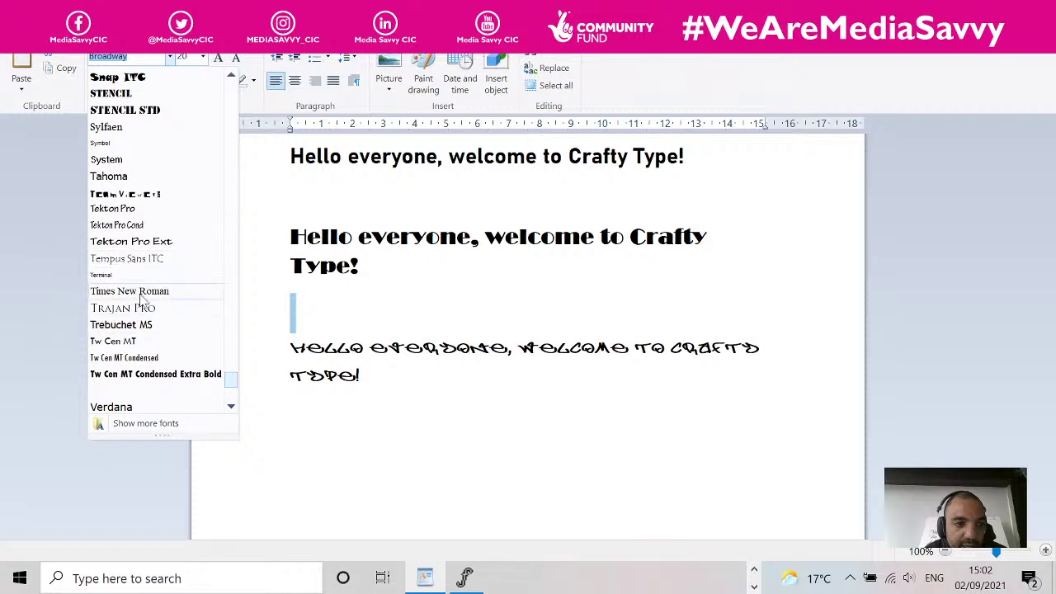
{"action": "left_click", "coordinate": [231, 406]}
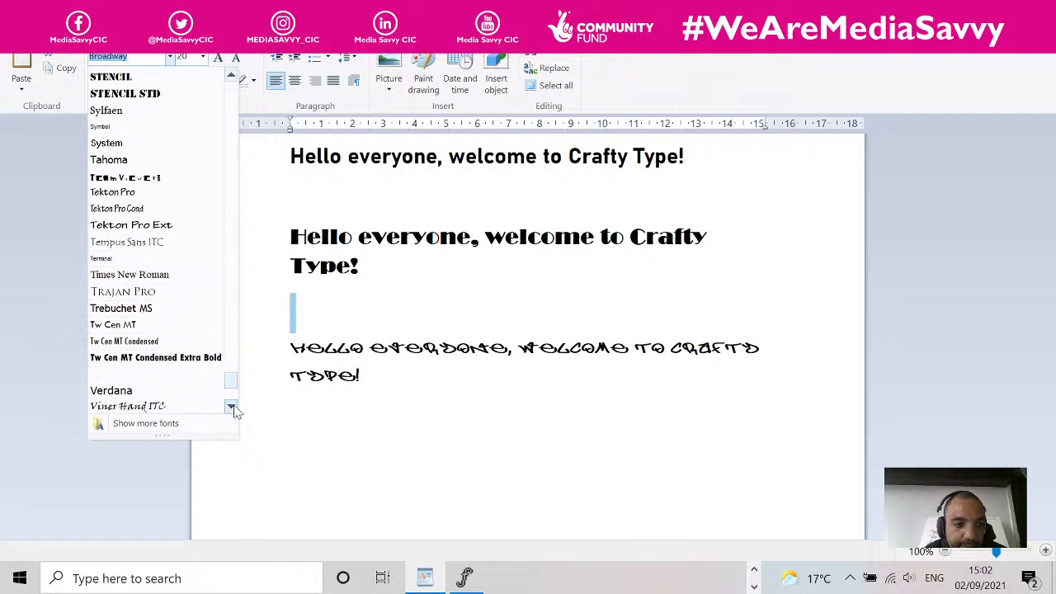
{"action": "left_click", "coordinate": [231, 406]}
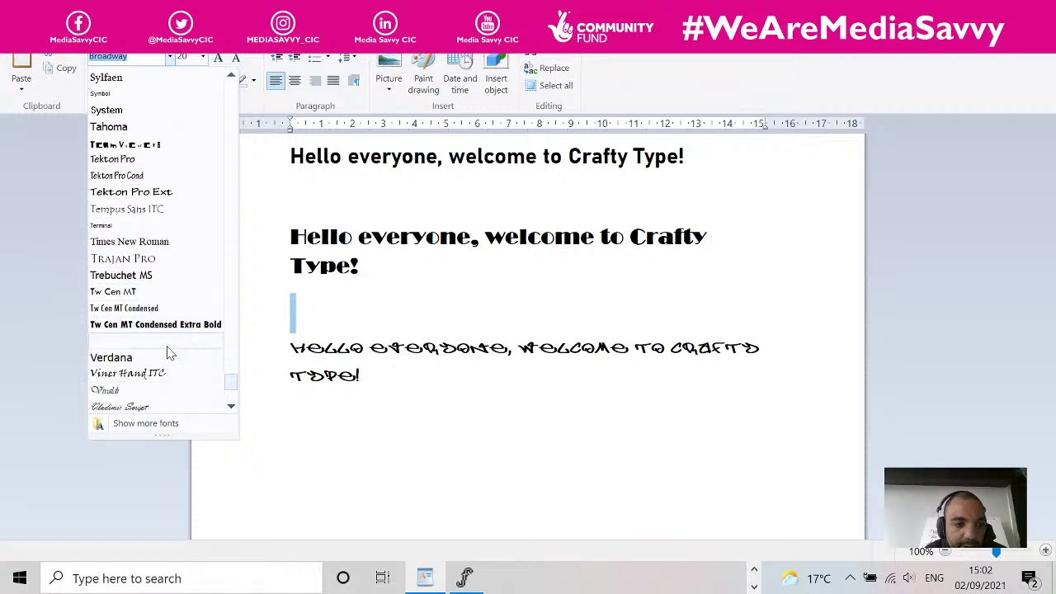
{"action": "left_click", "coordinate": [169, 357]}
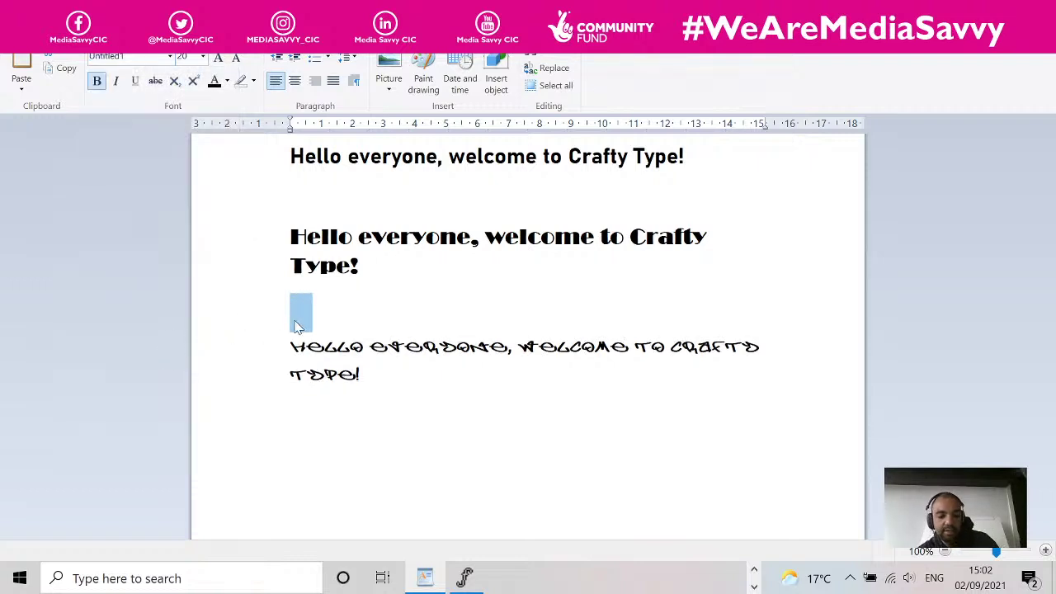
{"action": "type", "text": "a b c d"}
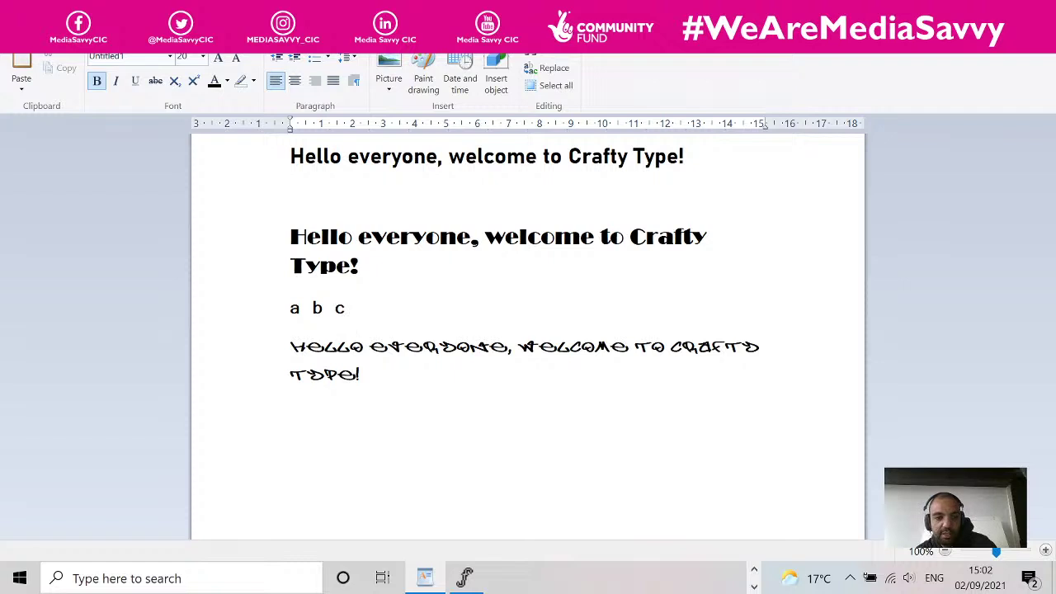
{"action": "left_click", "coordinate": [170, 56]}
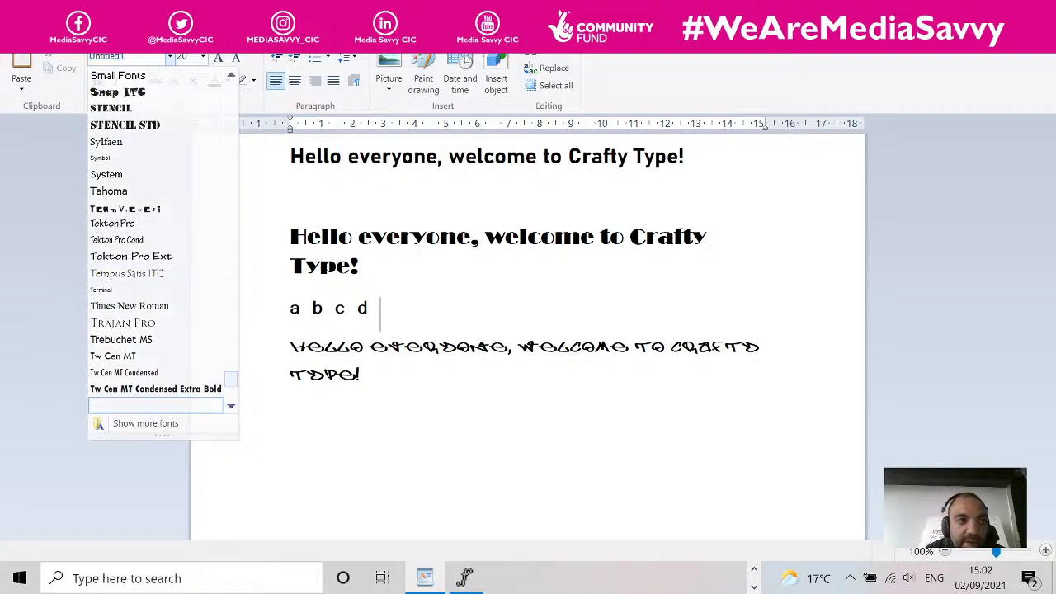
- Save the WordPad document to the Desktop as Font Examples in Rich Text Format
{"action": "left_click", "coordinate": [18, 43]}
{"action": "left_click", "coordinate": [42, 161]}
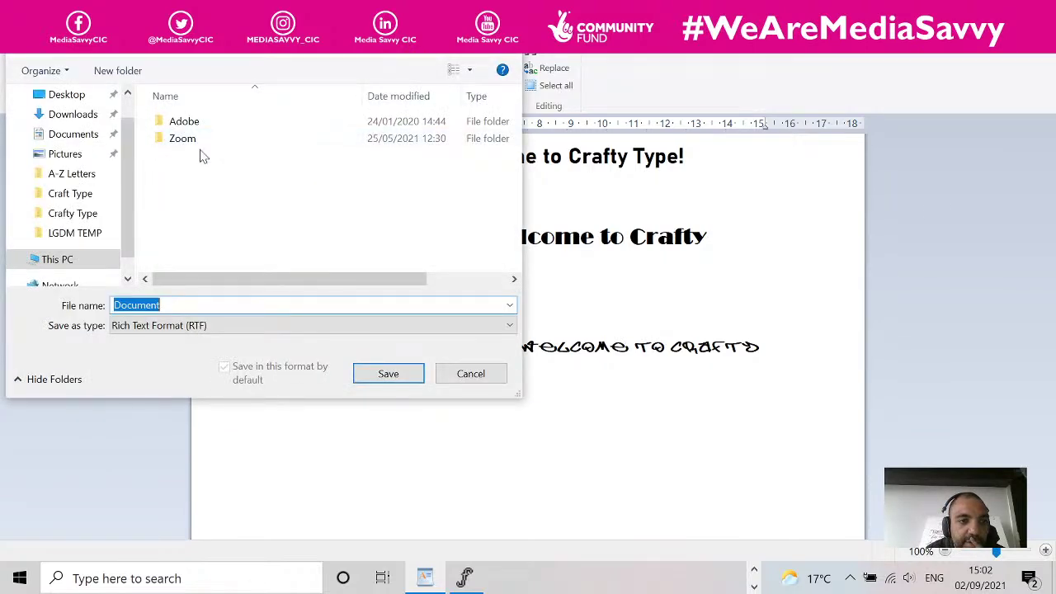
{"action": "left_click", "coordinate": [68, 95]}
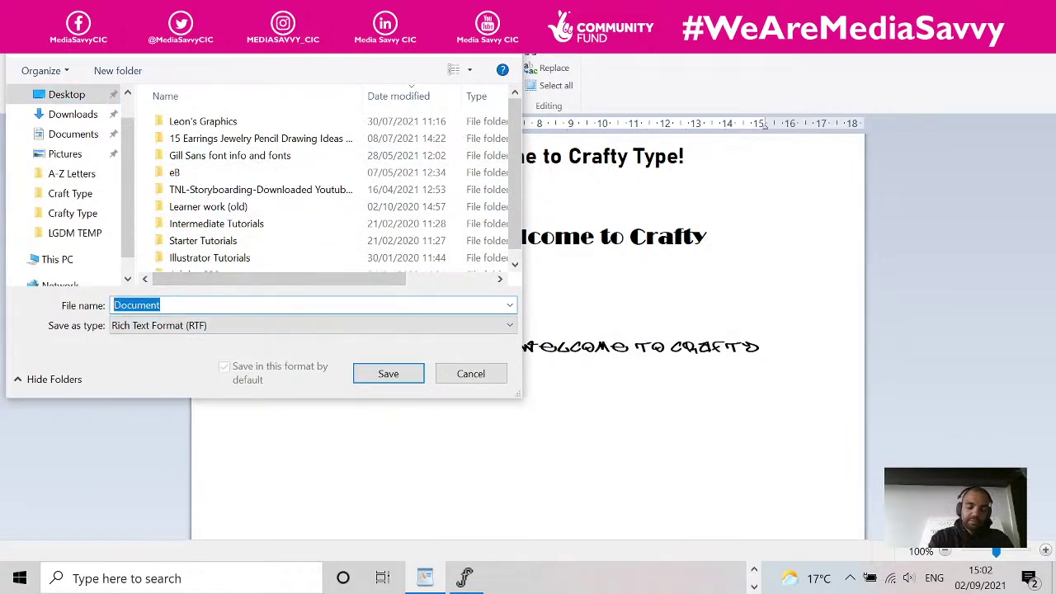
{"action": "type", "text": "Te"}
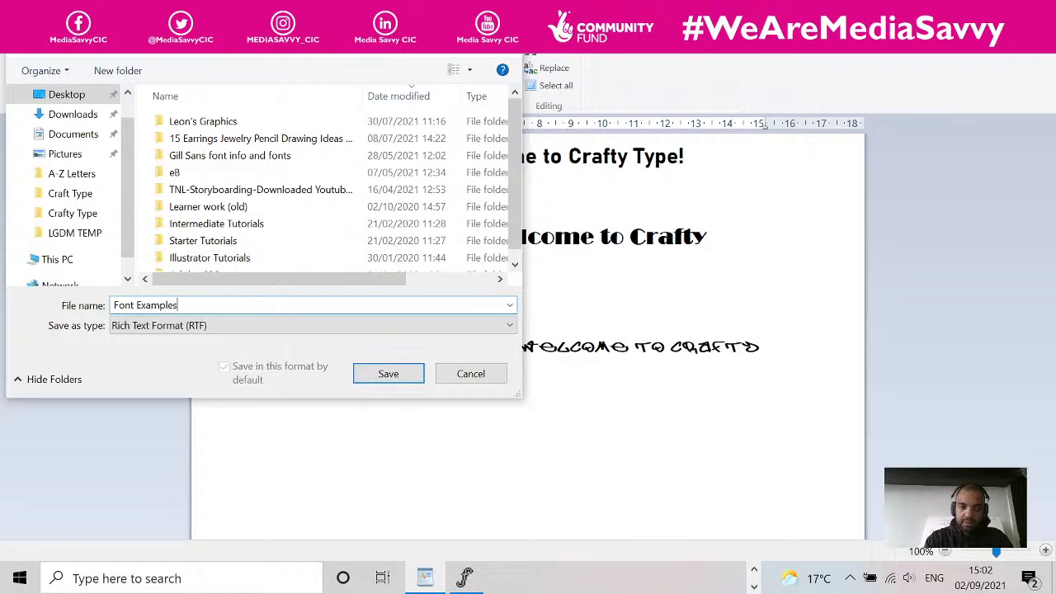
{"action": "key", "text": "Return"}
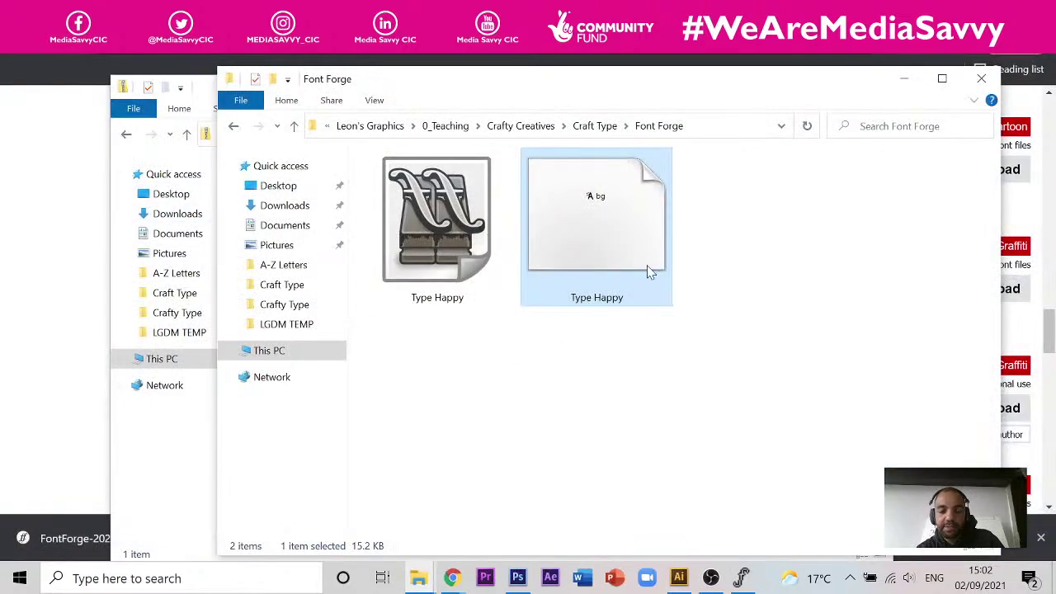
- Open a new WordPad document and enter "asccsdsds" in the Untitled1 font
{"action": "left_click", "coordinate": [165, 578]}
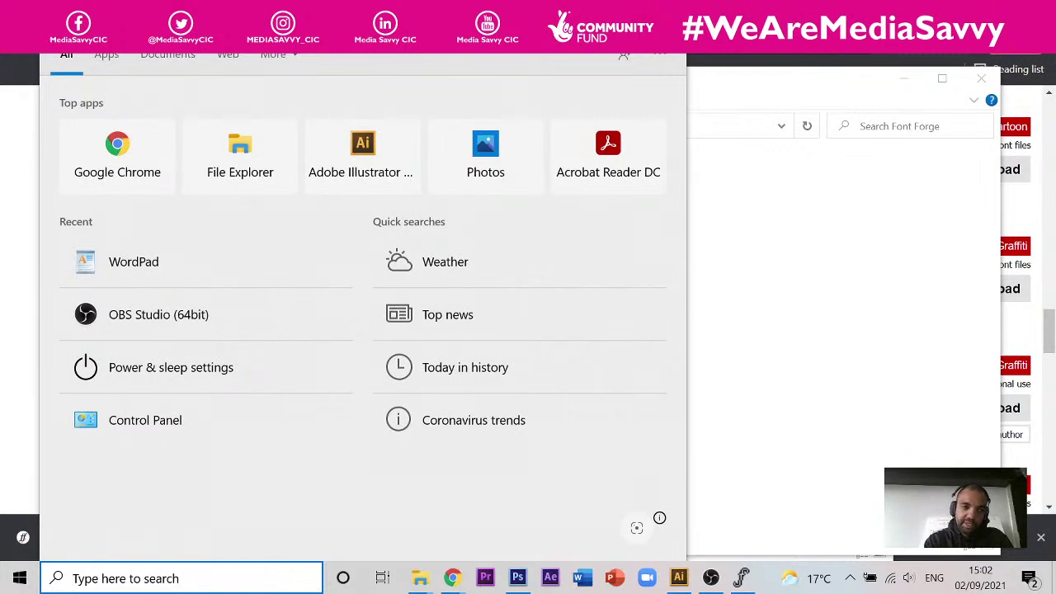
{"action": "left_click", "coordinate": [132, 261]}
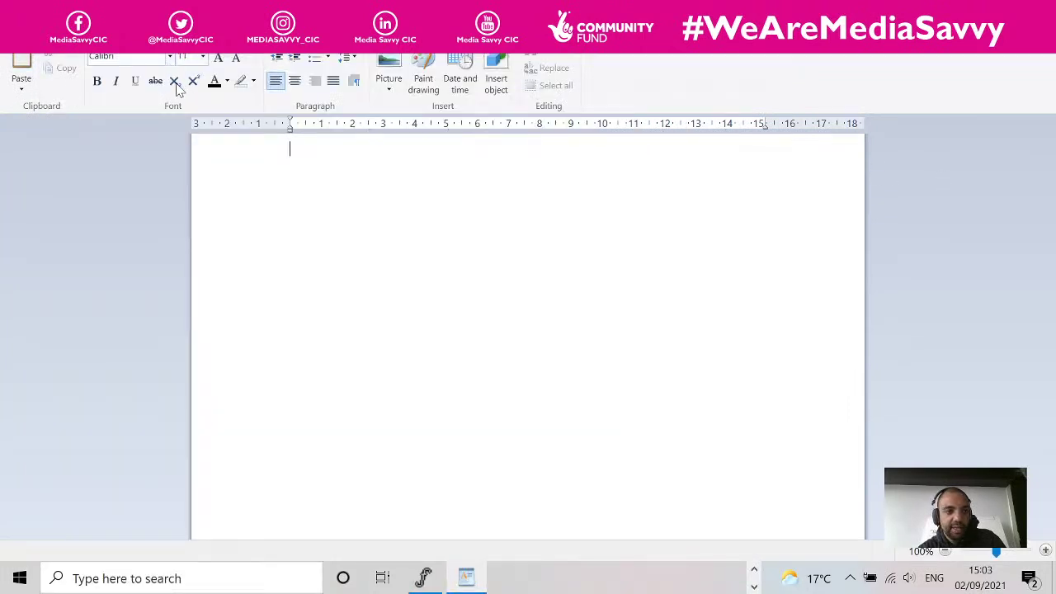
{"action": "left_click", "coordinate": [169, 56]}
{"action": "left_click_drag", "start_coordinate": [233, 161], "coordinate": [237, 380]}
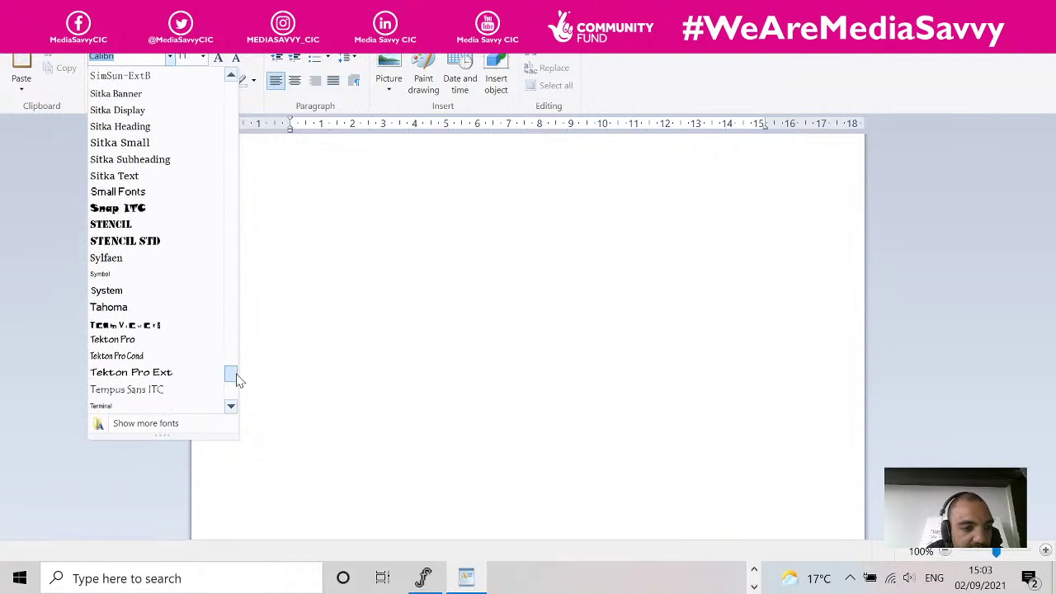
{"action": "scroll", "coordinate": [189, 349], "scroll_direction": "down", "scroll_amount": 4}
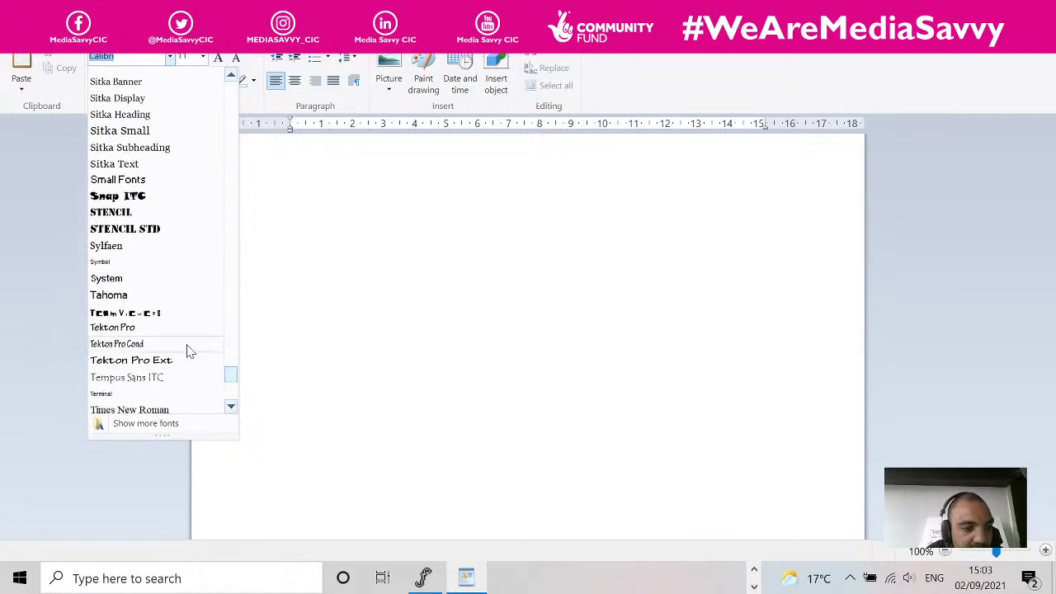
{"action": "scroll", "coordinate": [183, 345], "scroll_direction": "down", "scroll_amount": 5}
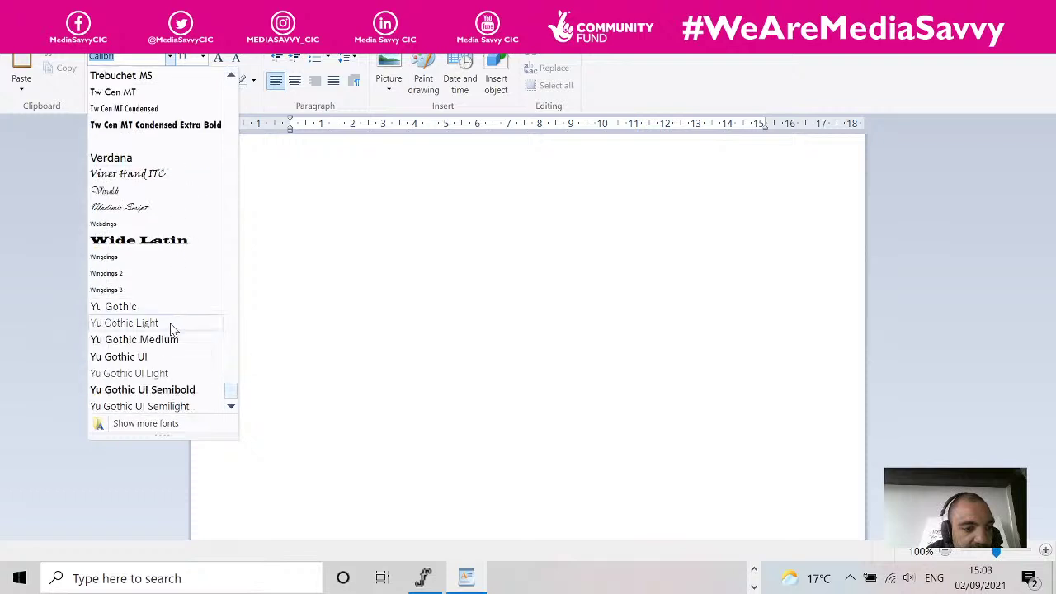
{"action": "scroll", "coordinate": [173, 328], "scroll_direction": "up", "scroll_amount": 1}
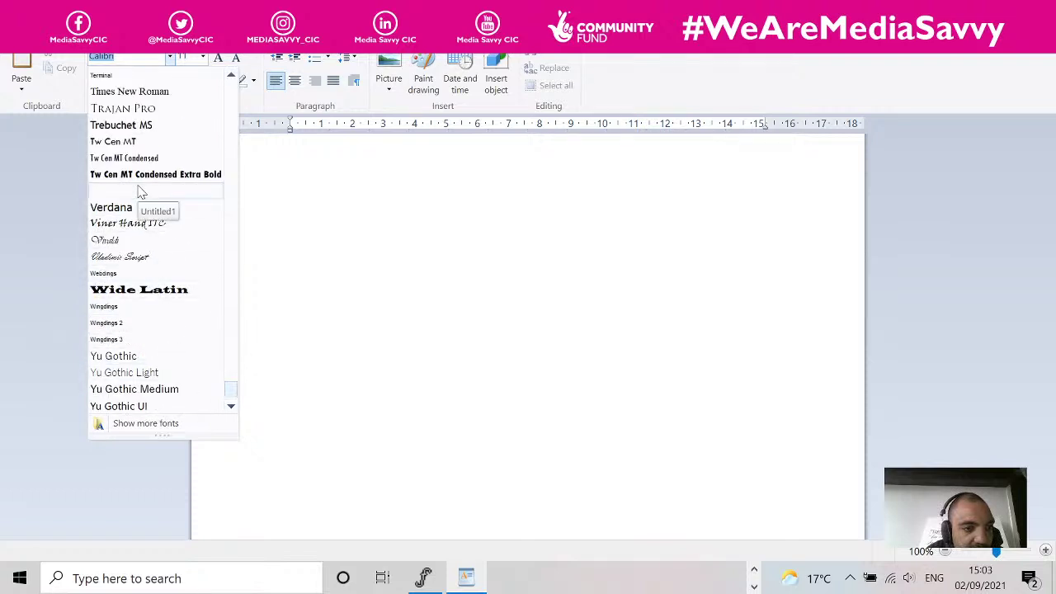
{"action": "left_click", "coordinate": [140, 192]}
{"action": "type", "text": "a"}
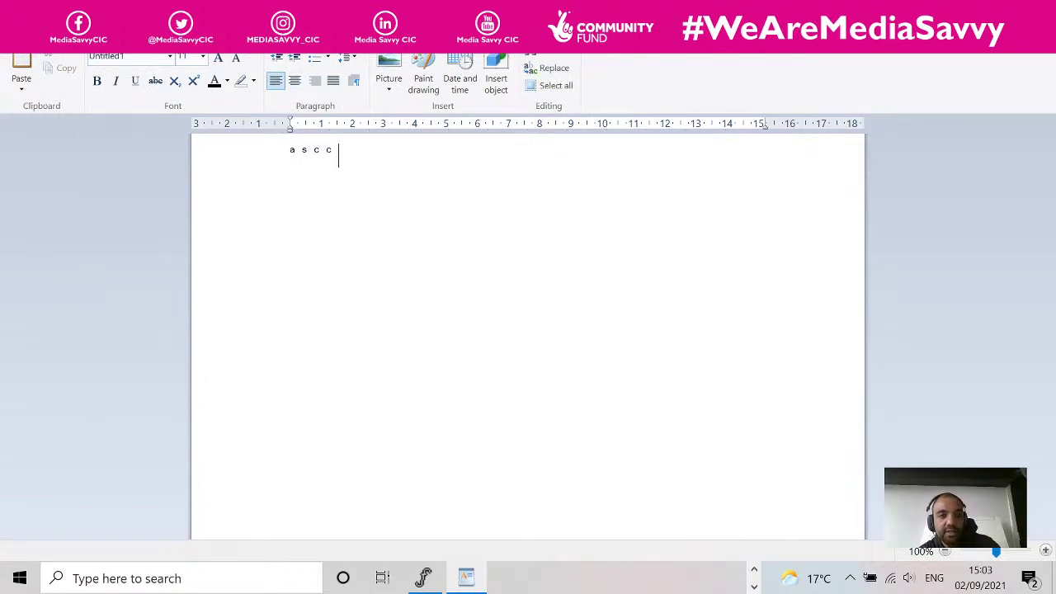
{"action": "type", "text": "sccsdsds"}
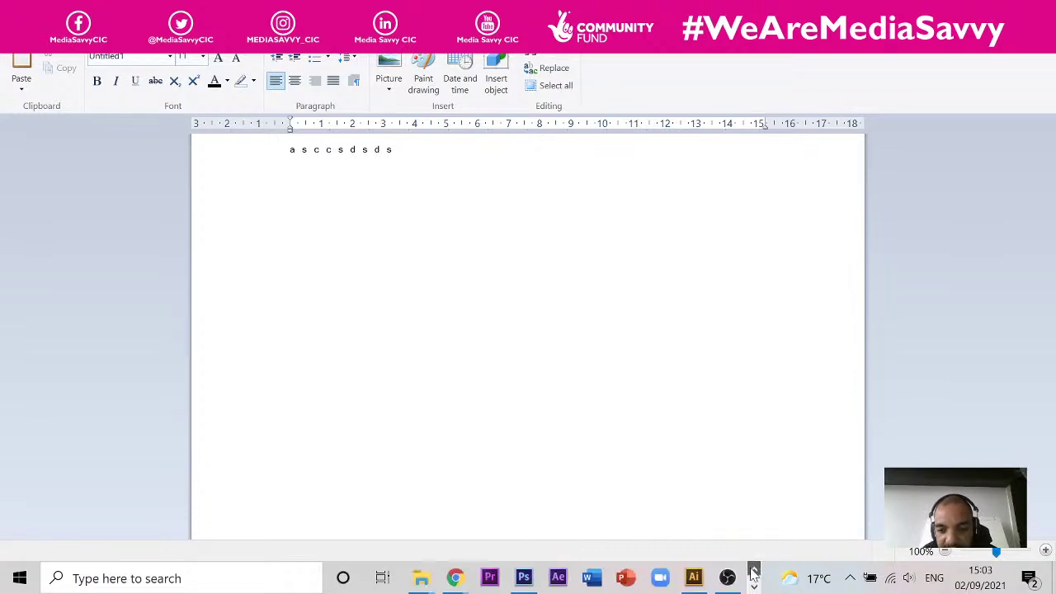
{"action": "left_click", "coordinate": [692, 577]}
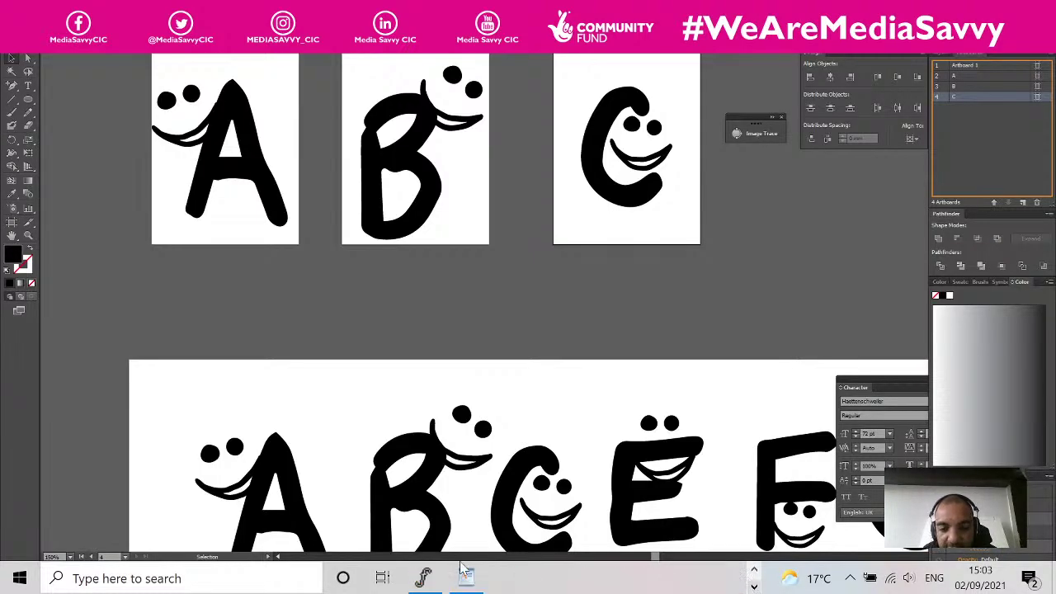
{"action": "left_click", "coordinate": [423, 578]}
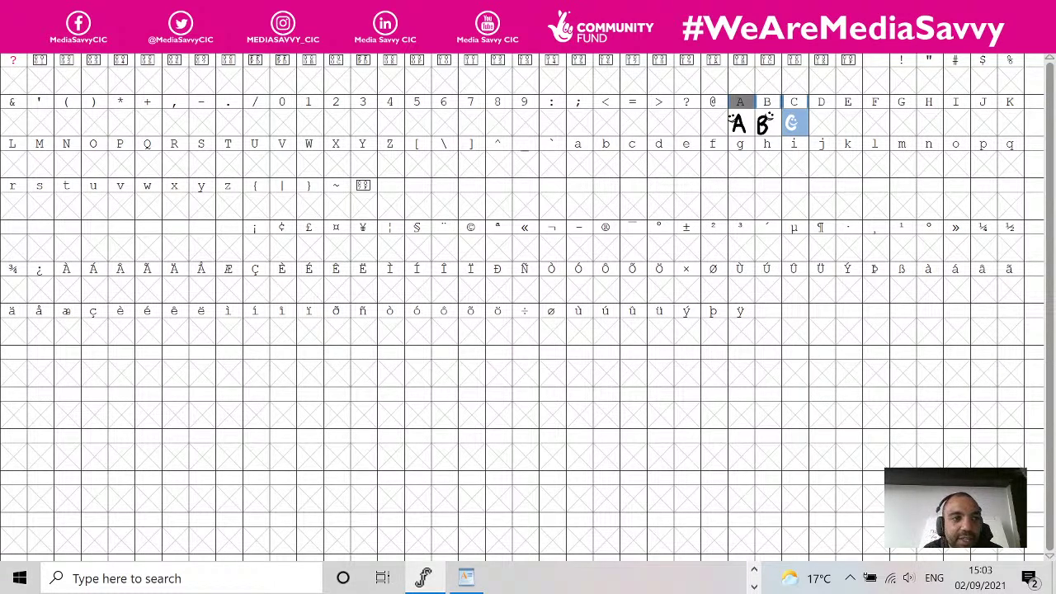
{"action": "key", "text": "alt+f"}
{"action": "left_click", "coordinate": [47, 134]}
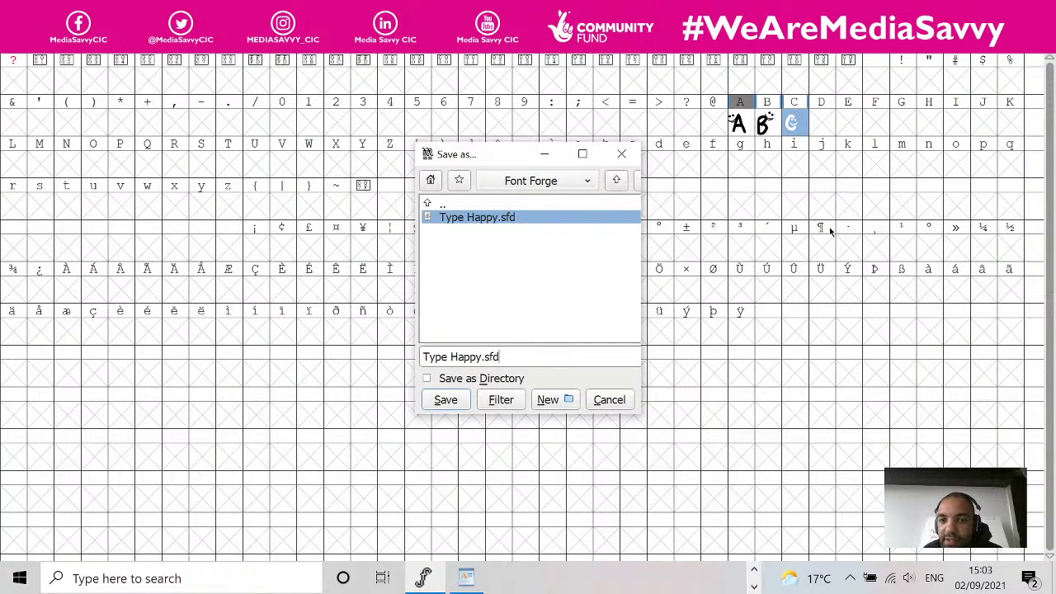
{"action": "left_click", "coordinate": [608, 402]}
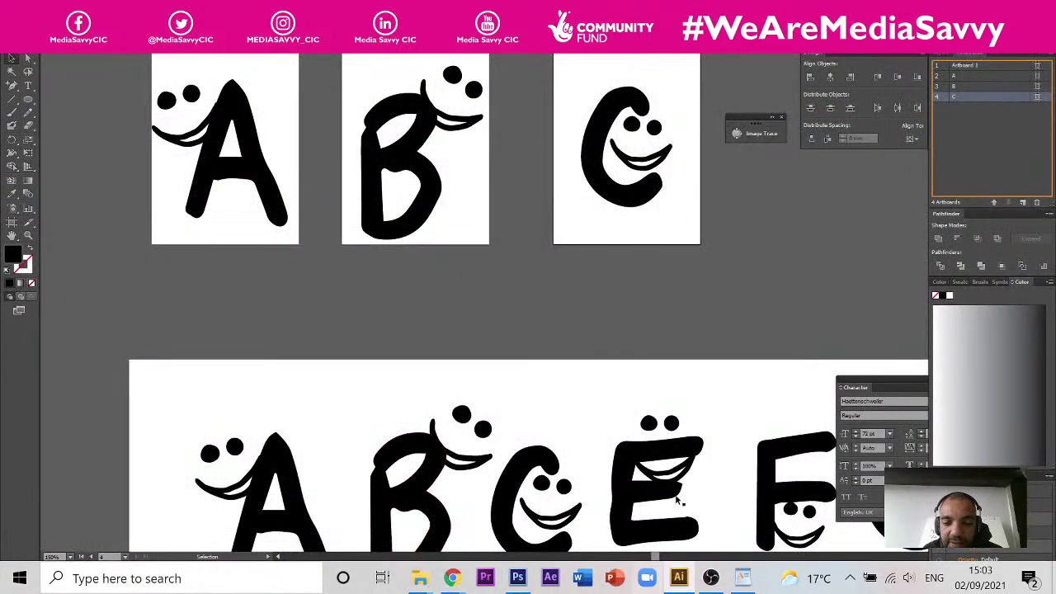
- Search Windows for "font" and launch FontForge
{"action": "left_click", "coordinate": [165, 579]}
{"action": "type", "text": "f"}
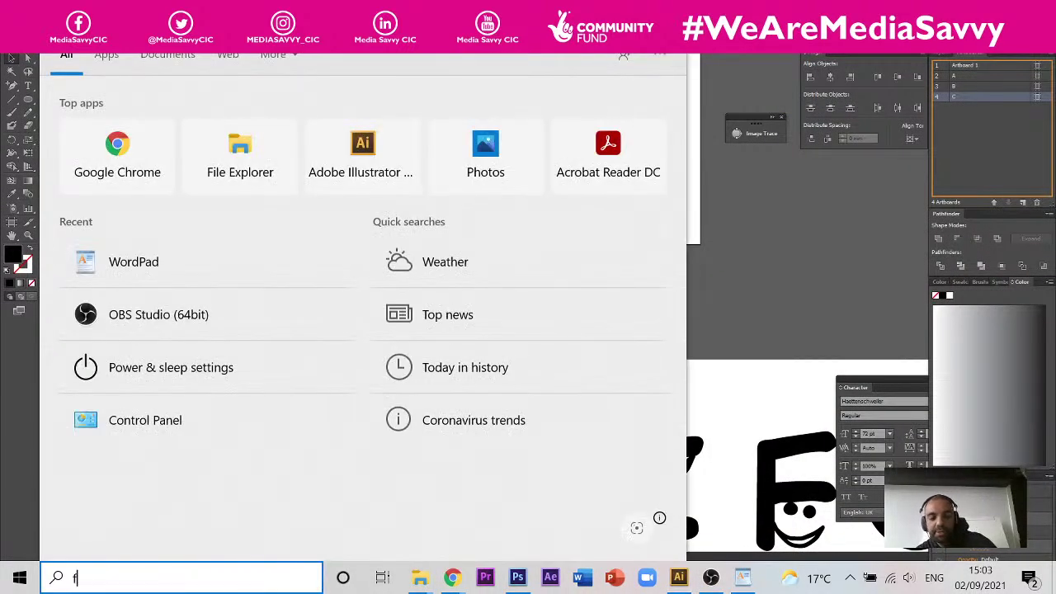
{"action": "type", "text": "ont"}
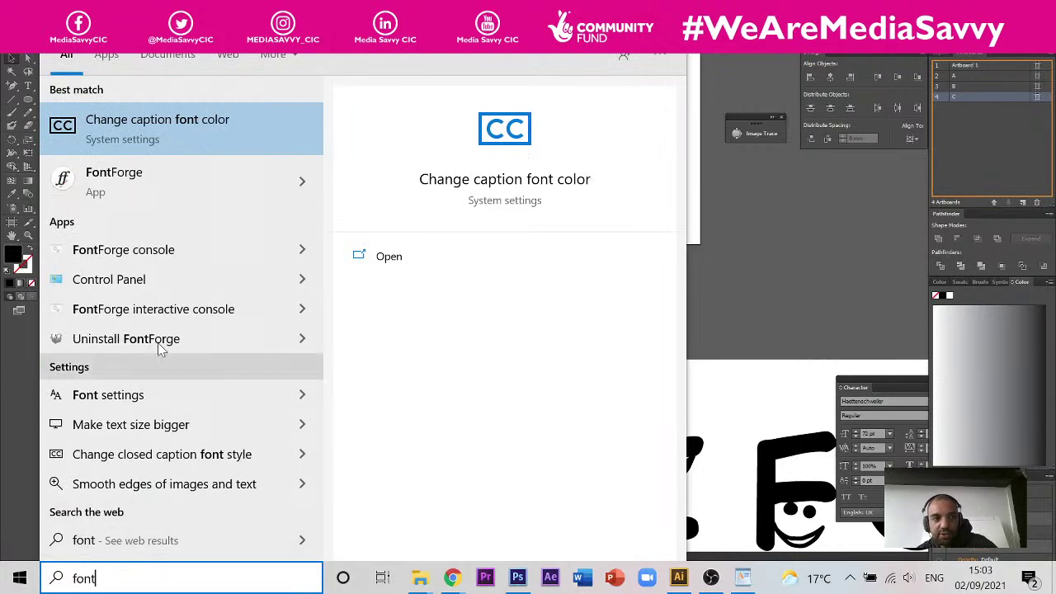
{"action": "left_click", "coordinate": [233, 193]}
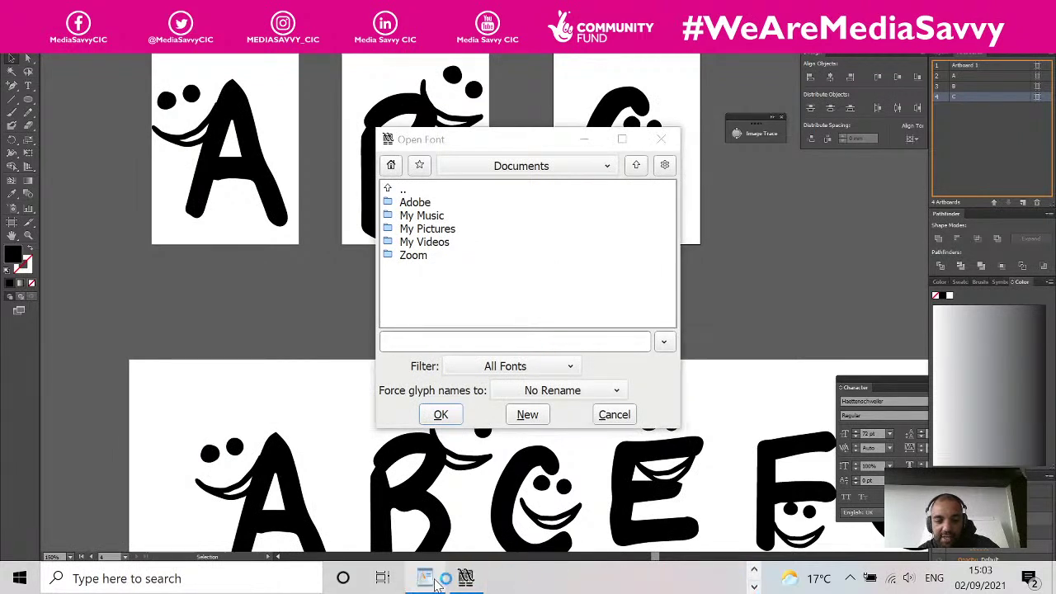
- Switch to WordPad and check which font is applied to the test line
{"action": "left_click", "coordinate": [435, 581]}
{"action": "left_click", "coordinate": [131, 59]}
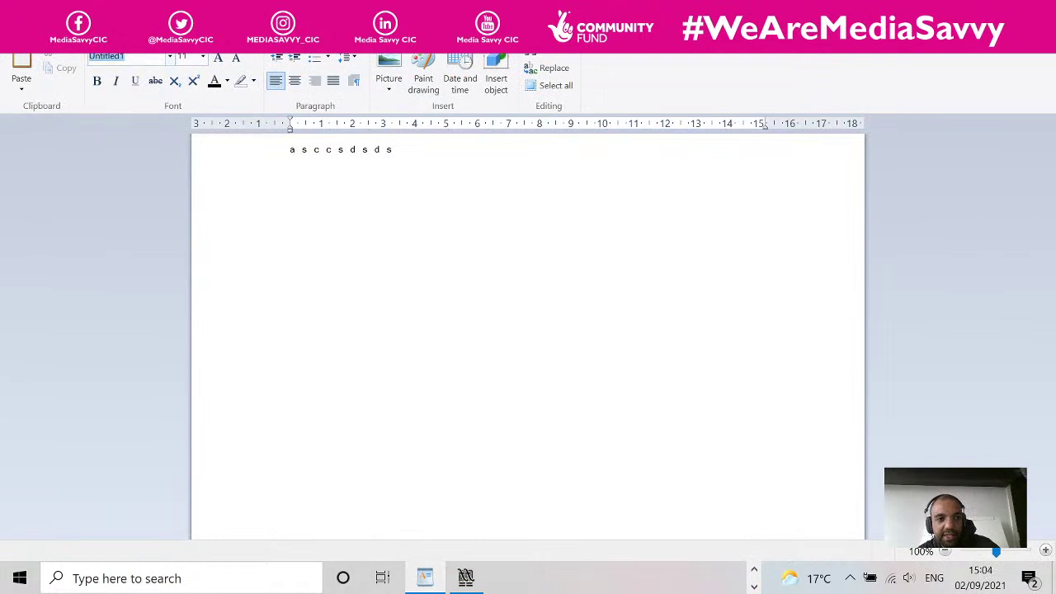
{"action": "key", "text": "ctrl+a"}
{"action": "left_click", "coordinate": [398, 151]}
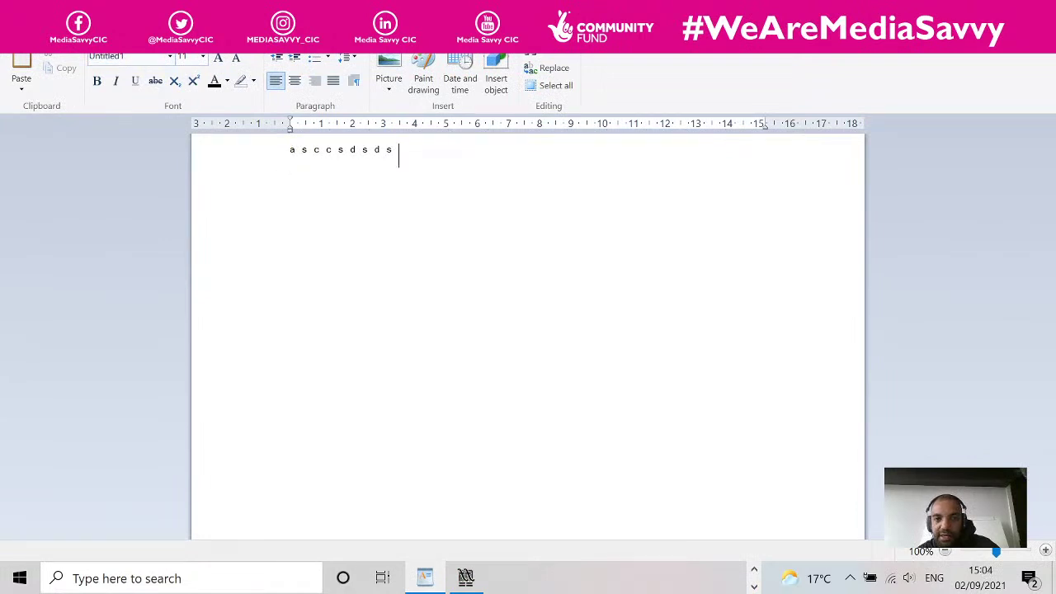
- Return to FontForge and create a new blank font
{"action": "left_click", "coordinate": [465, 576]}
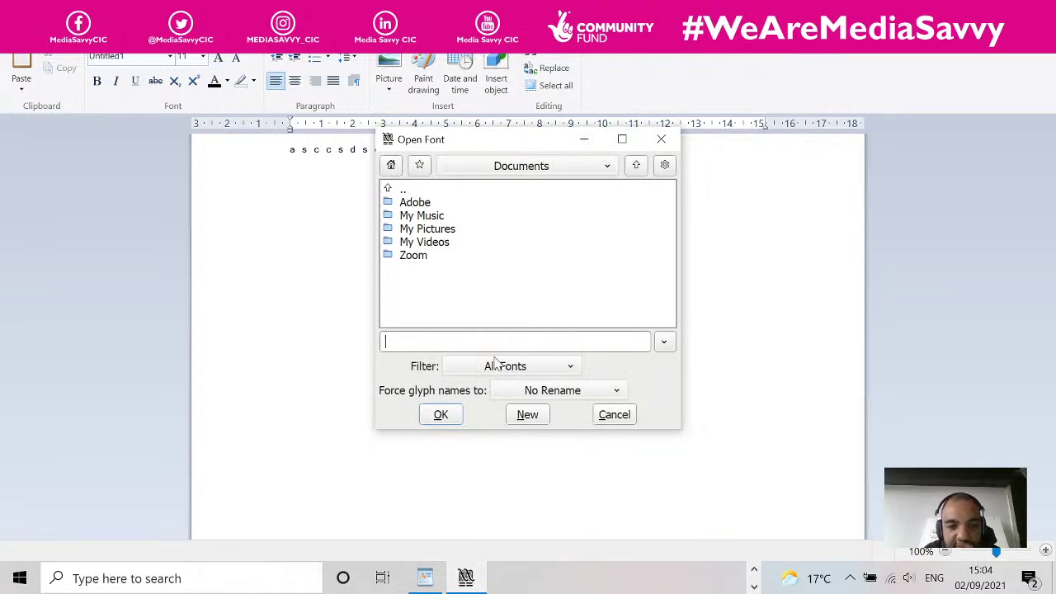
{"action": "left_click", "coordinate": [520, 418]}
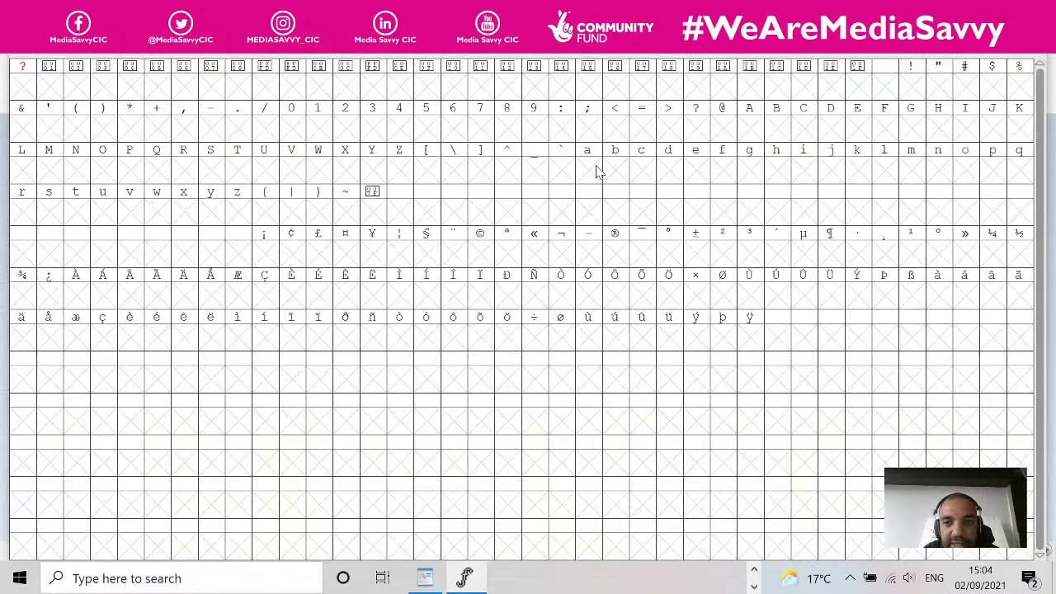
- Start an import for the capital A glyph and browse from the Desktop through 0_Teaching to the Craft Type folder
{"action": "left_click", "coordinate": [746, 130]}
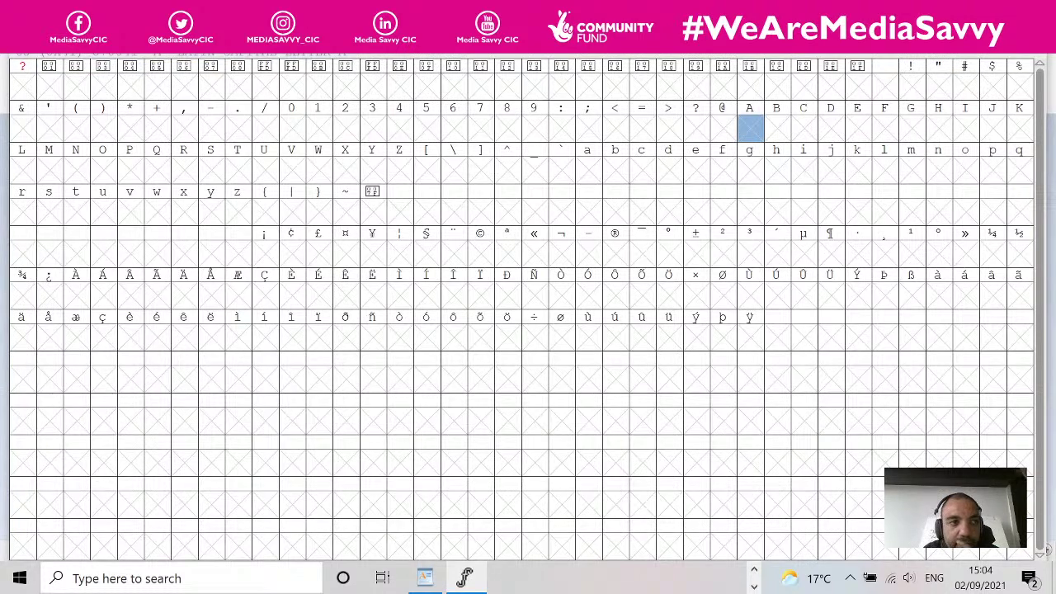
{"action": "left_click", "coordinate": [21, 44]}
{"action": "left_click", "coordinate": [77, 222]}
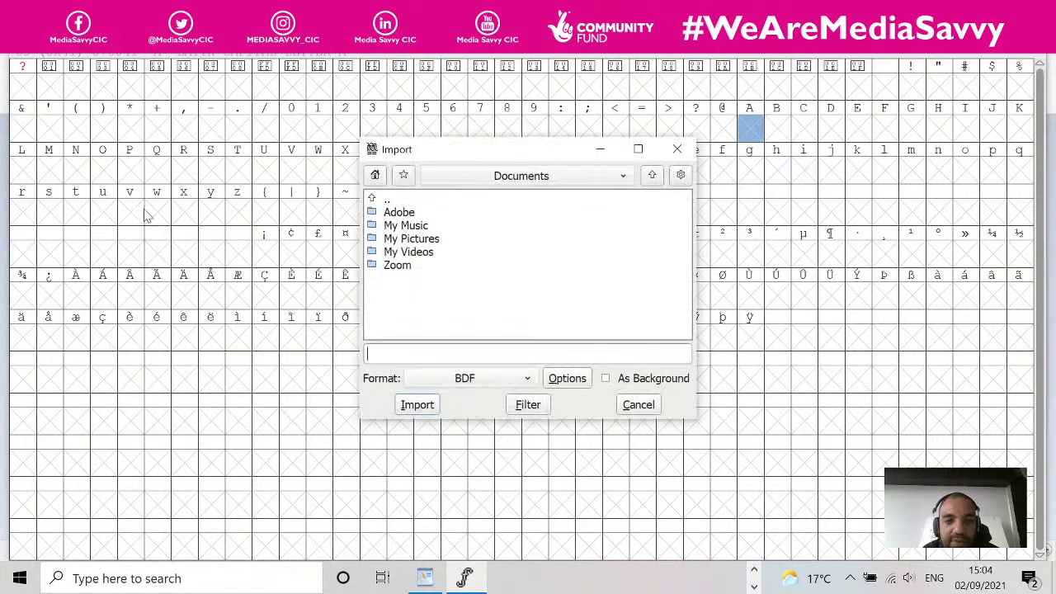
{"action": "left_click", "coordinate": [390, 201]}
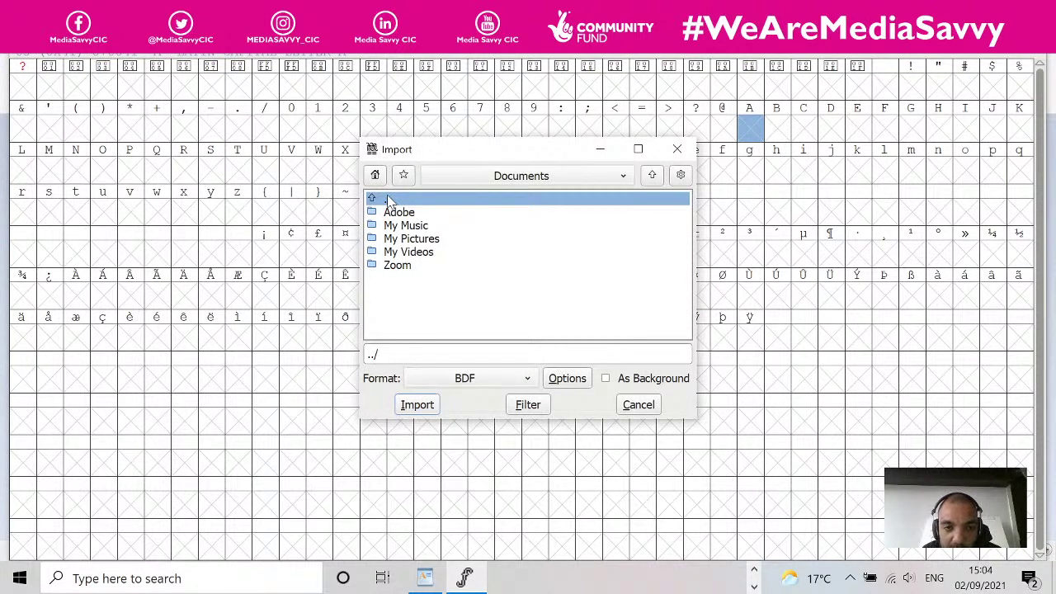
{"action": "double_click", "coordinate": [391, 201]}
{"action": "double_click", "coordinate": [415, 279]}
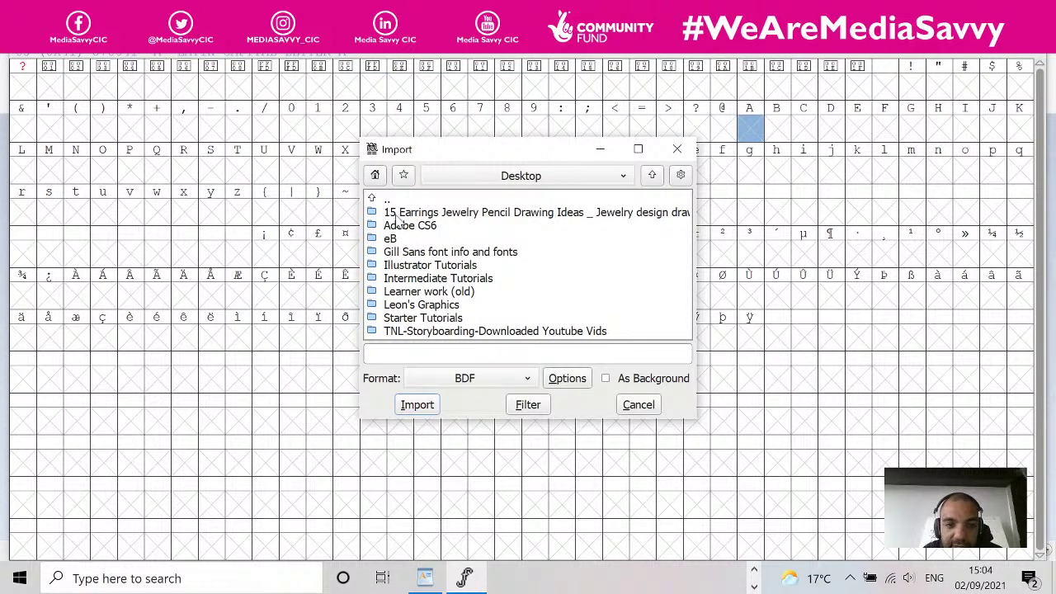
{"action": "double_click", "coordinate": [422, 304]}
{"action": "double_click", "coordinate": [410, 225]}
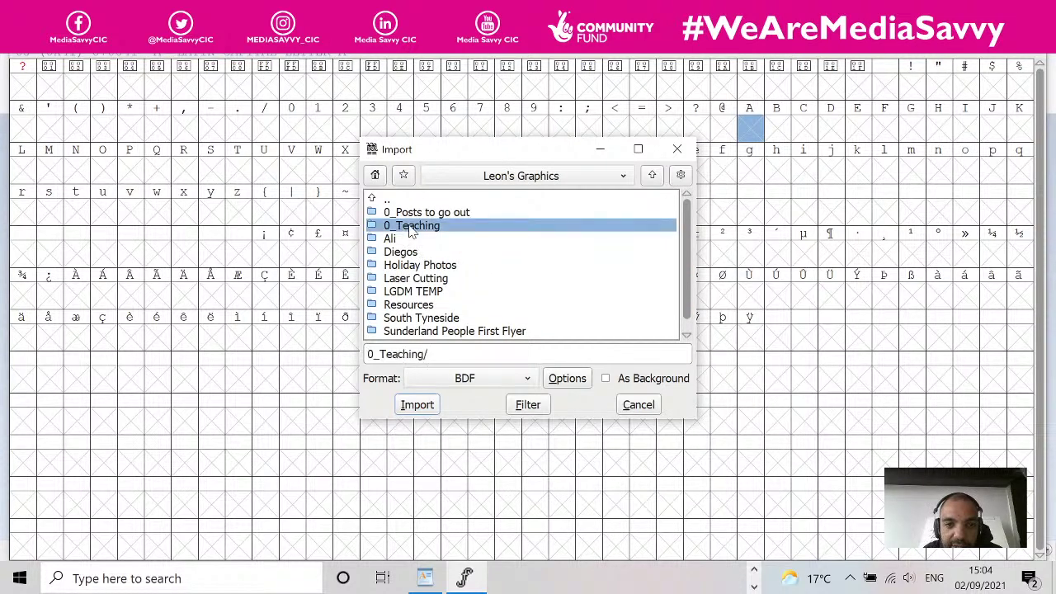
{"action": "double_click", "coordinate": [408, 214]}
{"action": "double_click", "coordinate": [408, 212]}
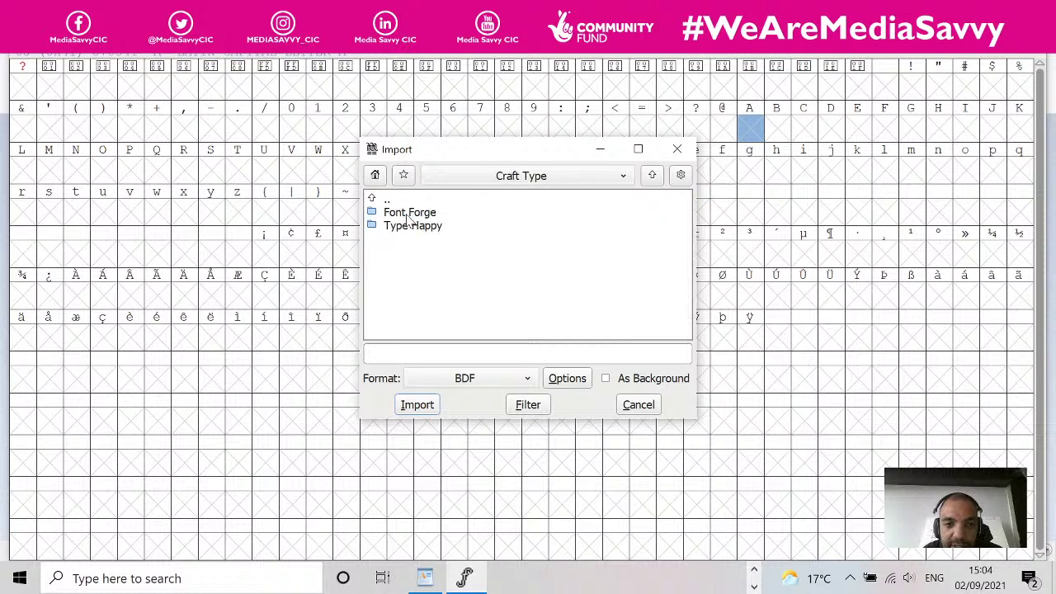
{"action": "double_click", "coordinate": [407, 214]}
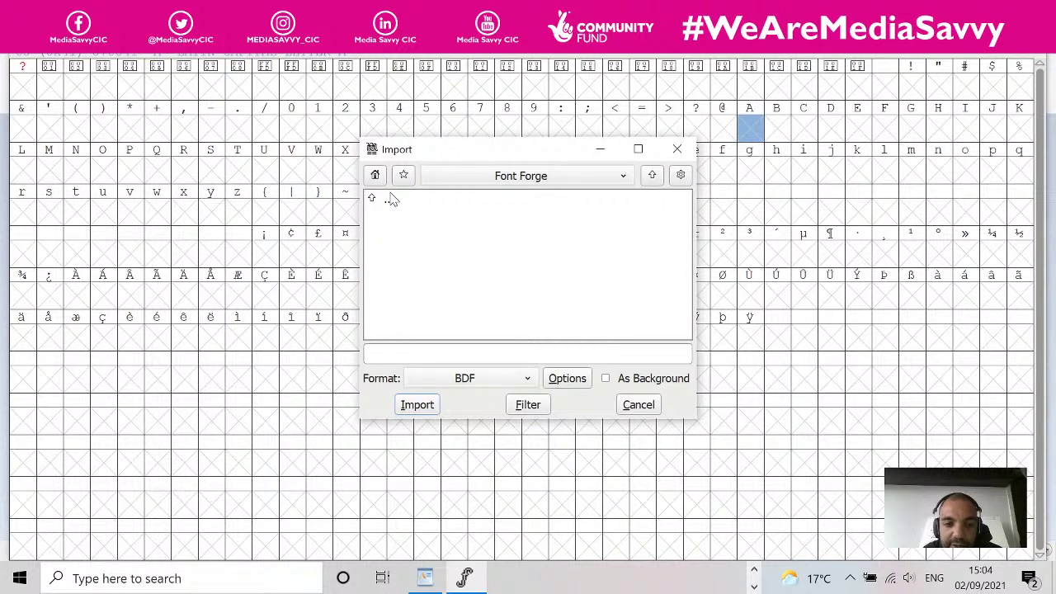
{"action": "left_click", "coordinate": [377, 206]}
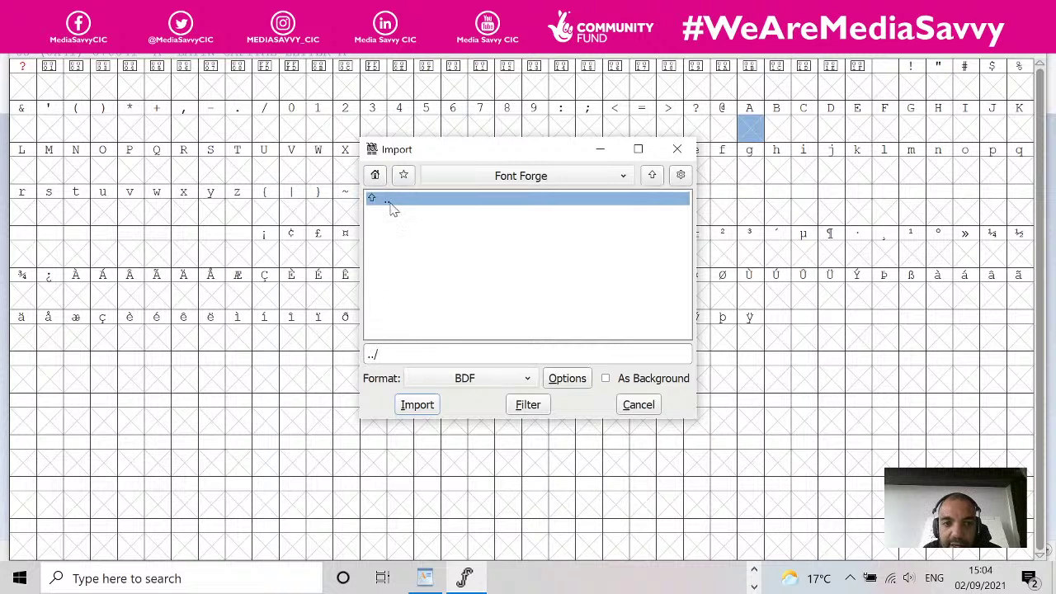
{"action": "double_click", "coordinate": [391, 207]}
- Import Type Happy A_A.svg in SVG format from Type Happy's A-Z Letters folder into the capital A glyph, keeping the default import parameters
{"action": "double_click", "coordinate": [409, 227]}
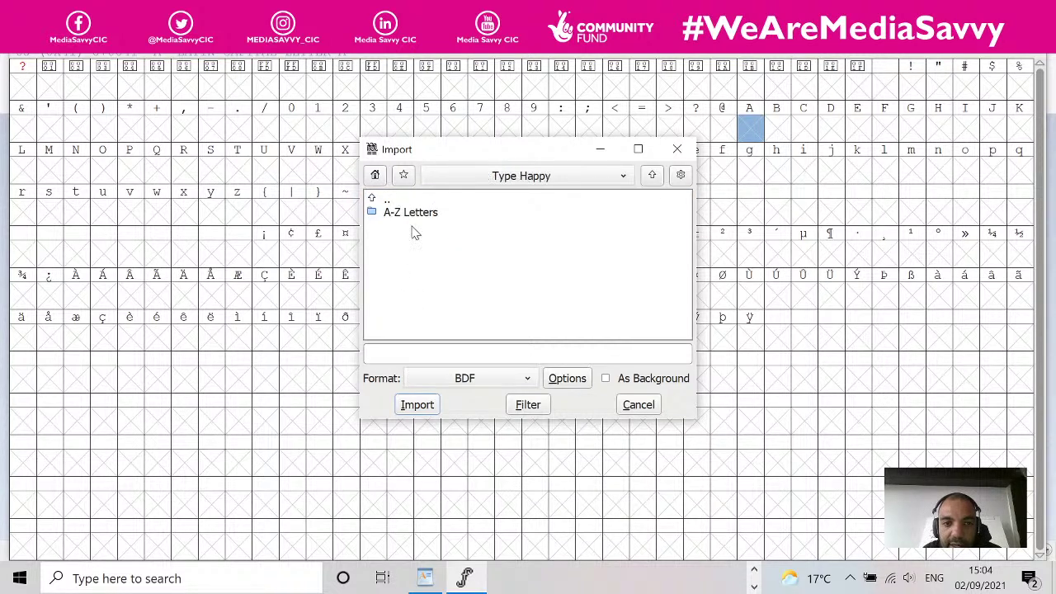
{"action": "double_click", "coordinate": [415, 214]}
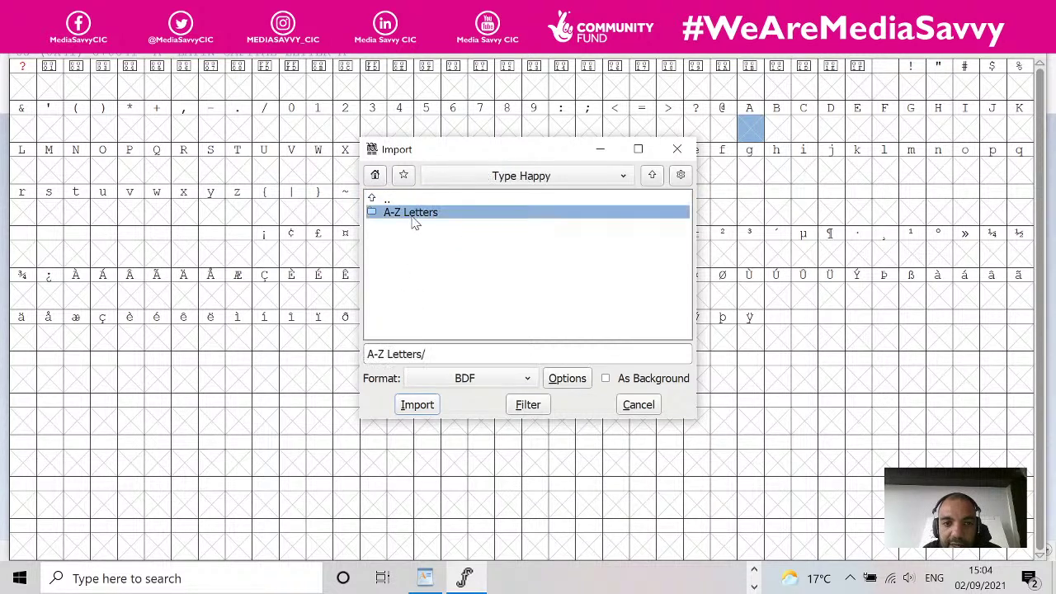
{"action": "left_click", "coordinate": [466, 378]}
{"action": "left_click", "coordinate": [464, 571]}
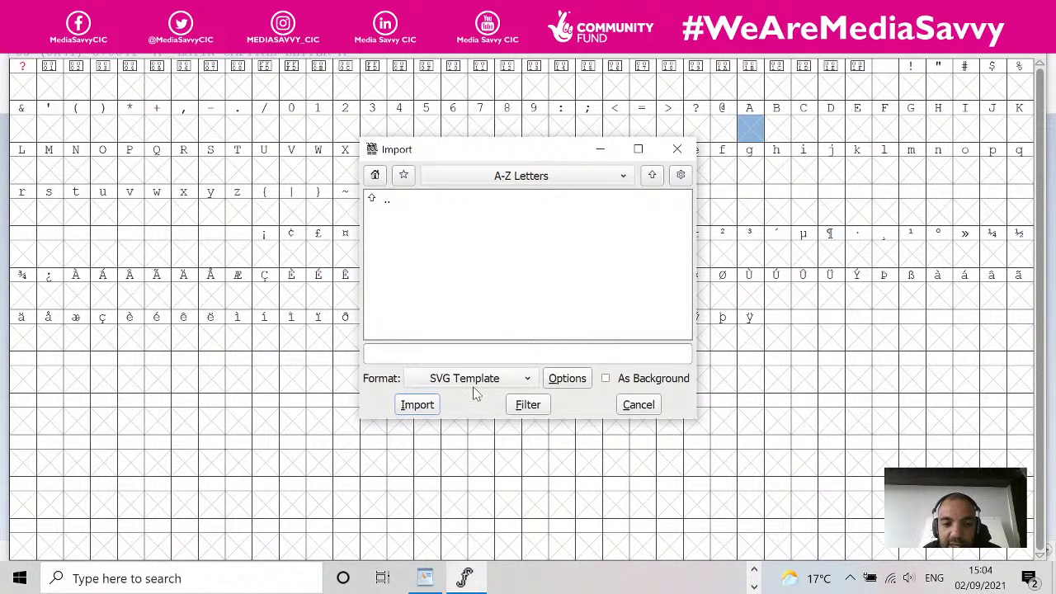
{"action": "left_click", "coordinate": [475, 381]}
{"action": "left_click", "coordinate": [494, 557]}
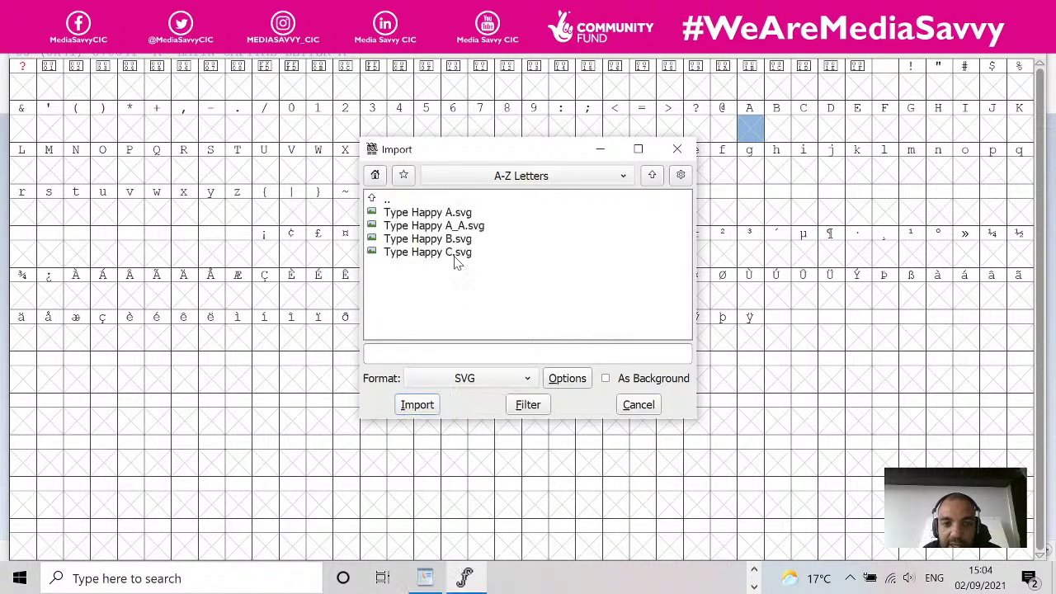
{"action": "left_click", "coordinate": [440, 226]}
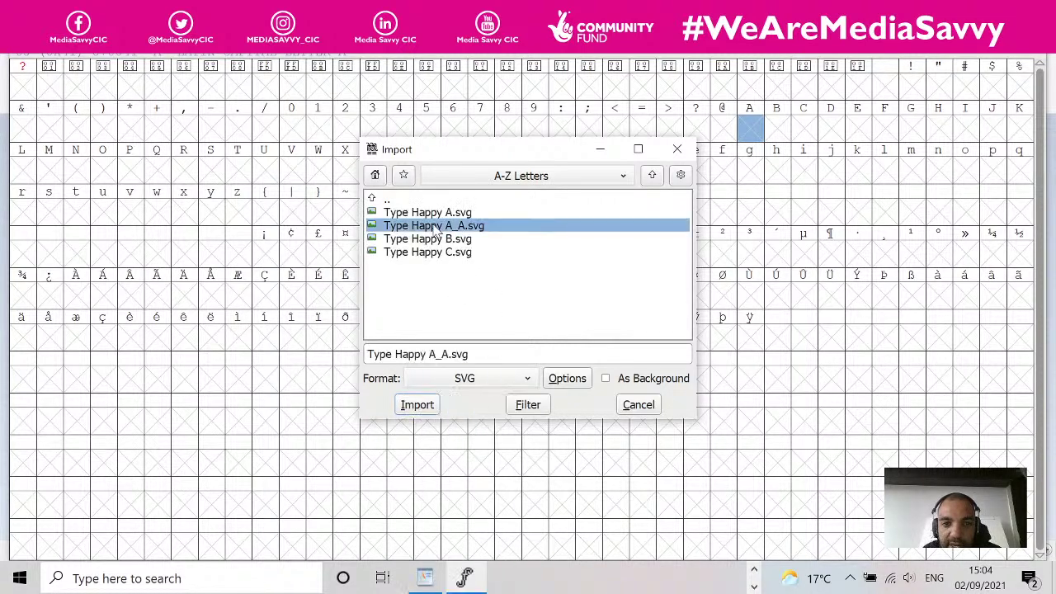
{"action": "left_click", "coordinate": [436, 404]}
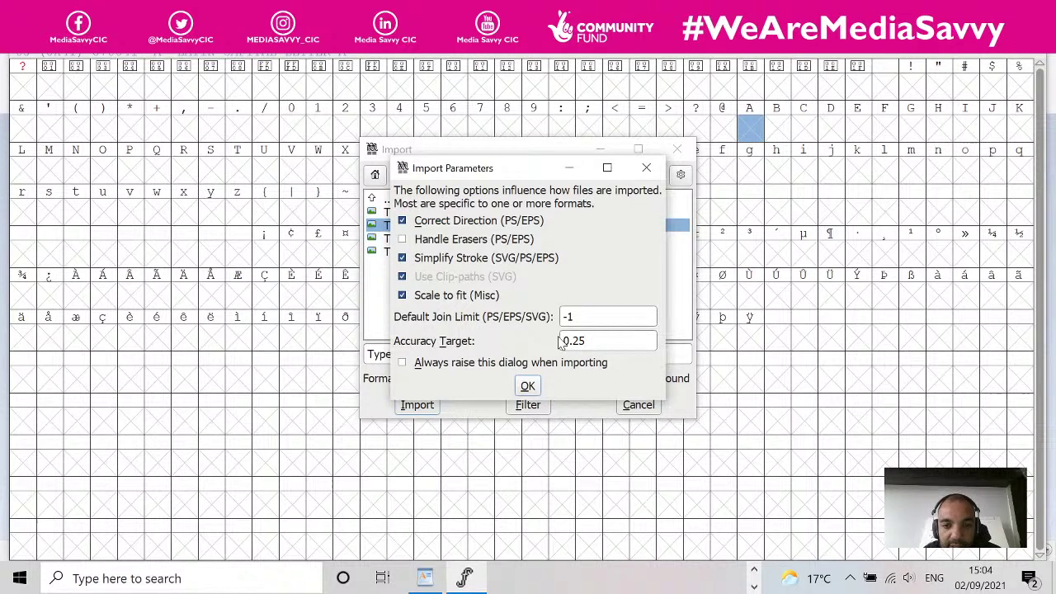
{"action": "left_click", "coordinate": [528, 386]}
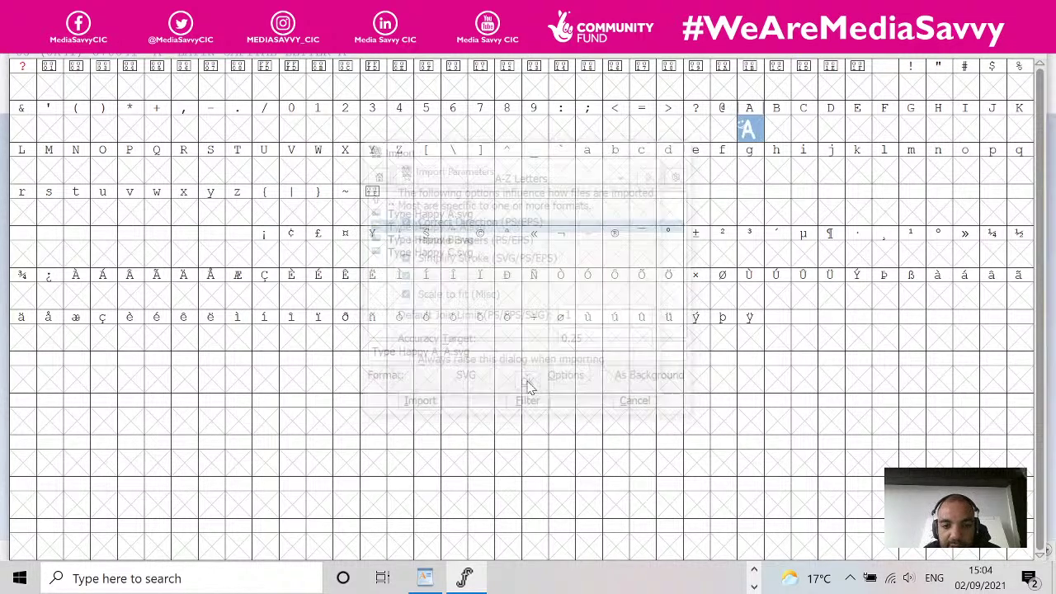
- Import Type Happy B.svg in SVG format from the A-Z Letters folder into the capital B glyph
{"action": "left_click_drag", "start_coordinate": [767, 118], "coordinate": [741, 125]}
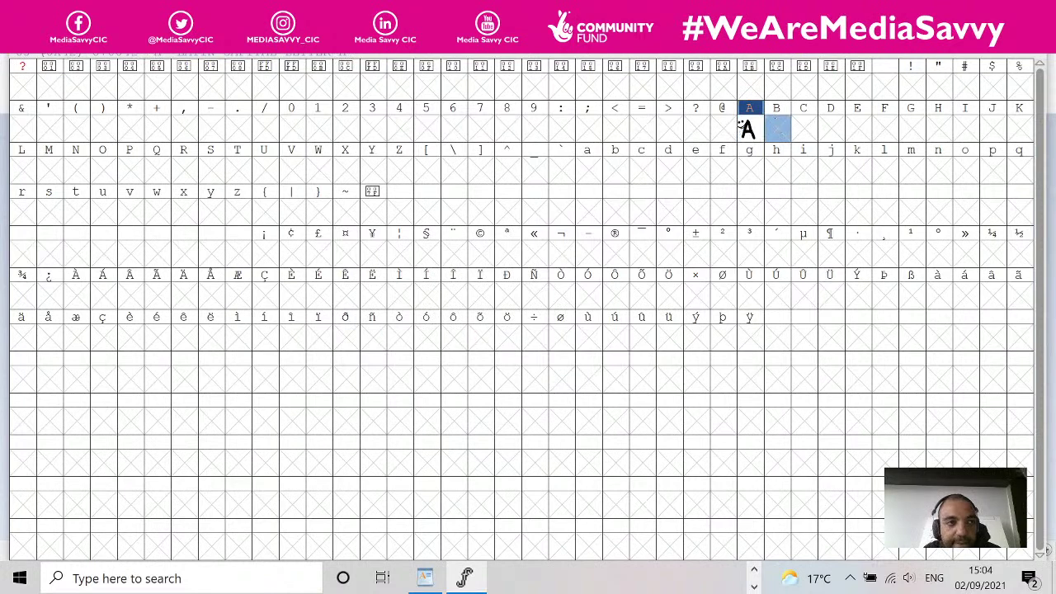
{"action": "left_click", "coordinate": [20, 42]}
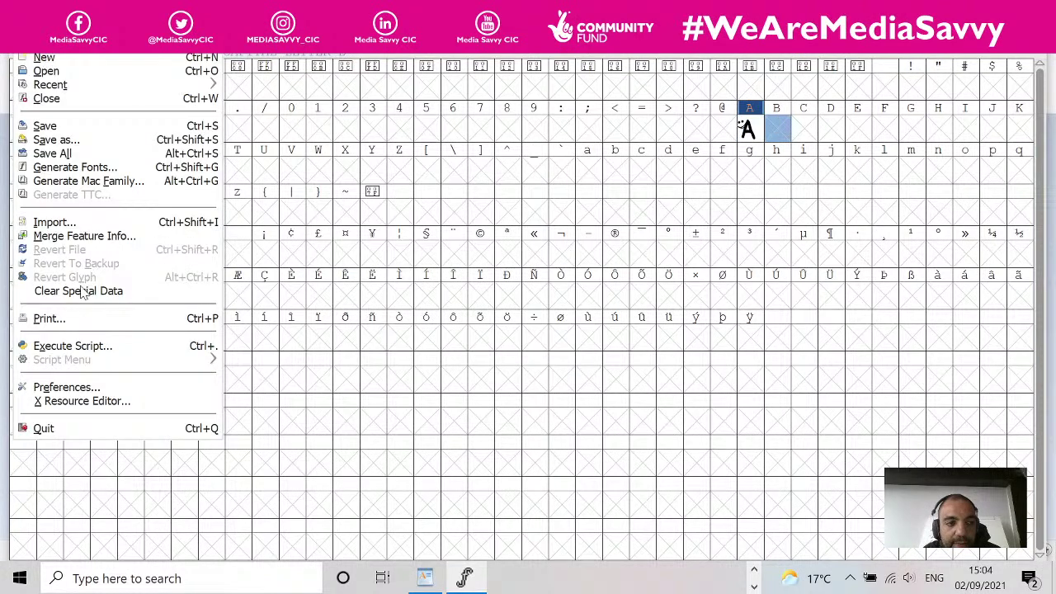
{"action": "left_click", "coordinate": [51, 222]}
{"action": "left_click", "coordinate": [455, 241]}
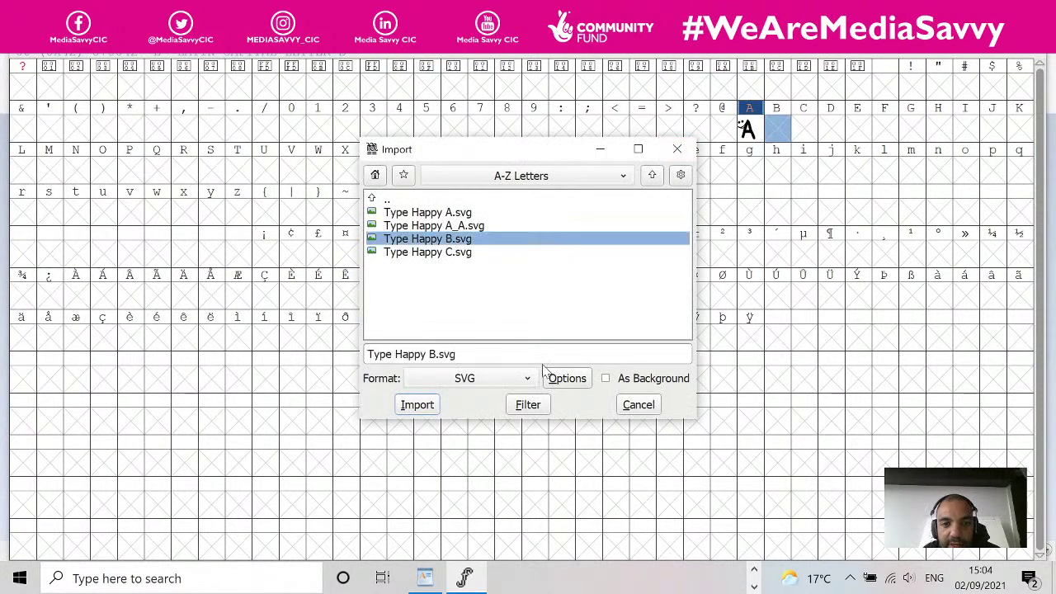
{"action": "left_click", "coordinate": [437, 405]}
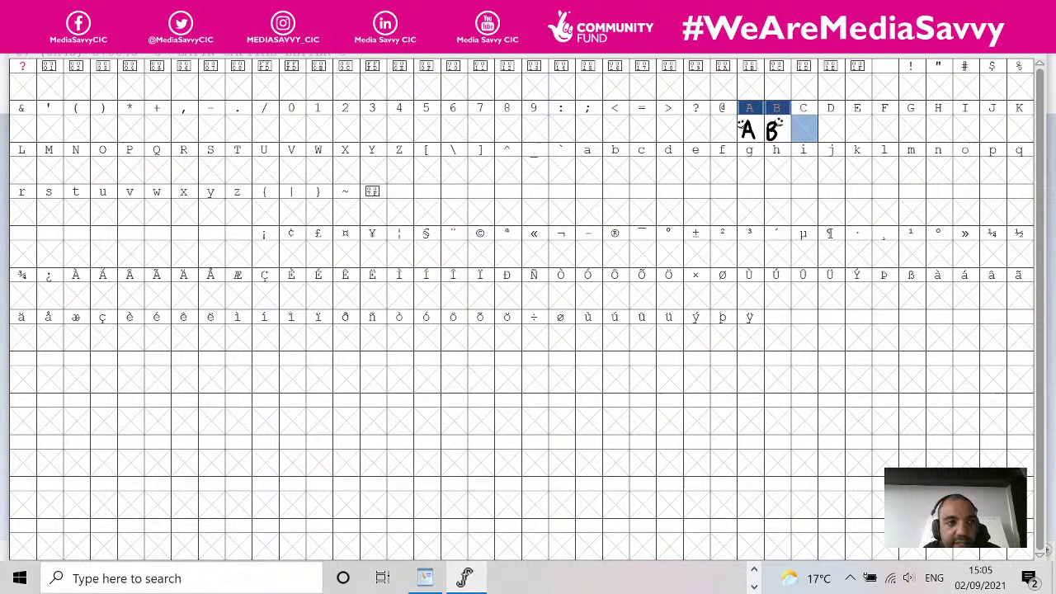
- Import Type Happy C.svg in SVG format into the capital C glyph and move the glyph selection away from it
{"action": "left_click", "coordinate": [20, 43]}
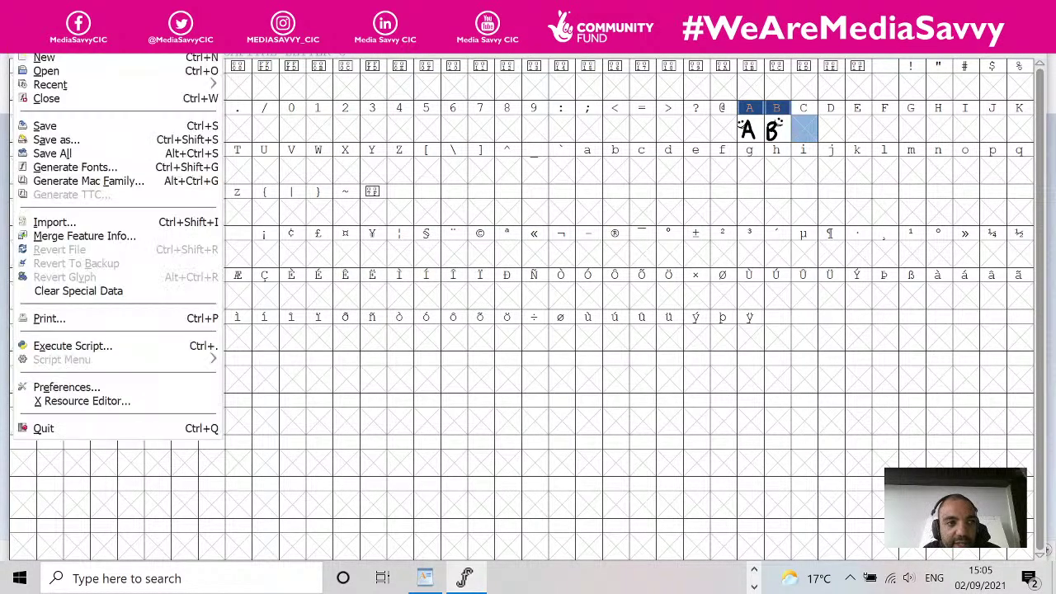
{"action": "left_click", "coordinate": [64, 224]}
{"action": "left_click", "coordinate": [405, 252]}
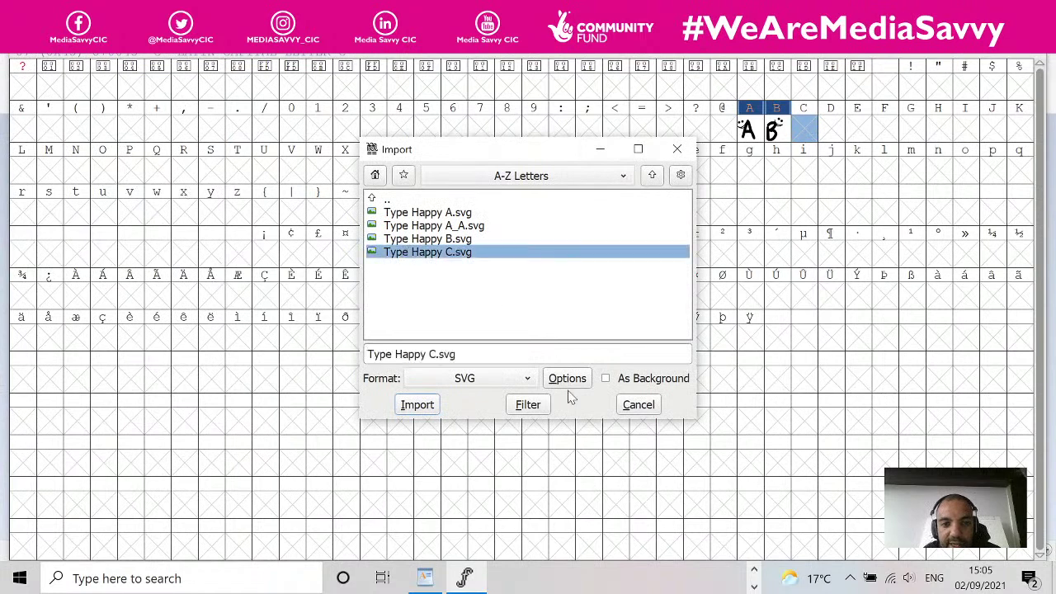
{"action": "left_click", "coordinate": [435, 405]}
{"action": "left_click", "coordinate": [751, 295]}
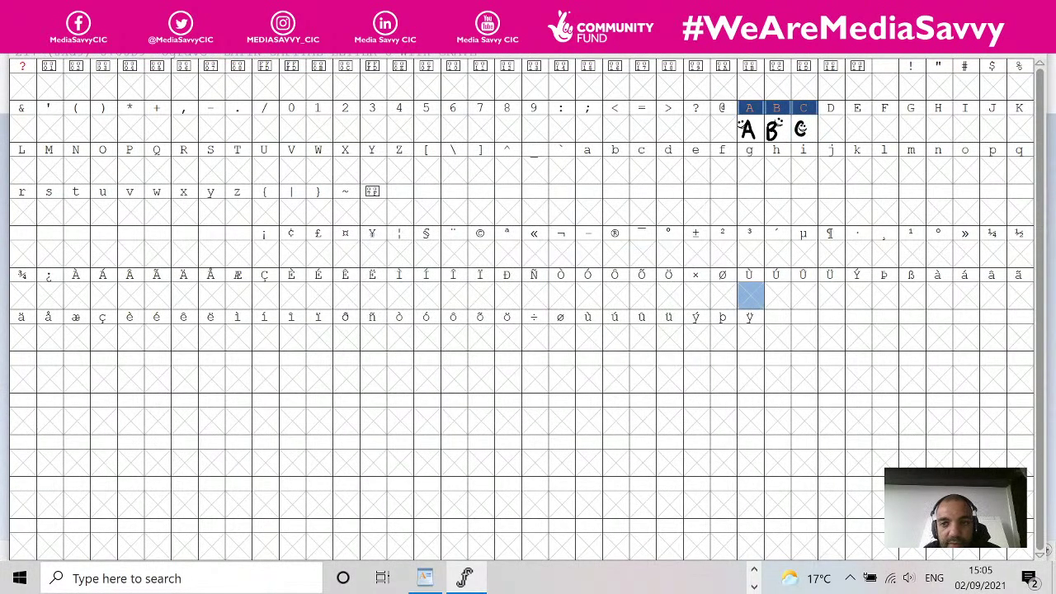
- Start generating the font and name the output file test happy.ttf
{"action": "left_click", "coordinate": [17, 45]}
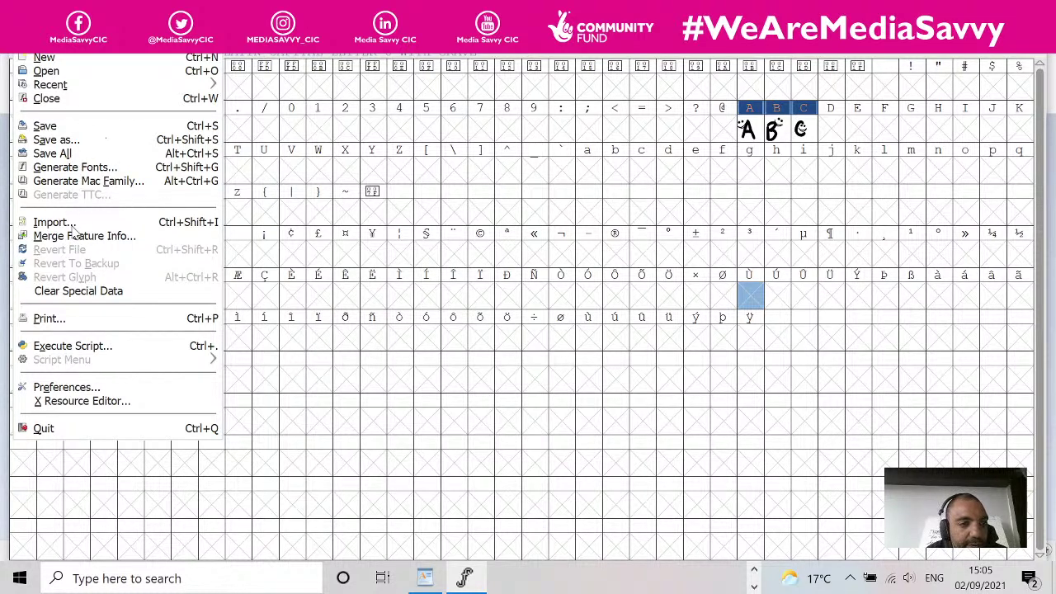
{"action": "left_click", "coordinate": [66, 167]}
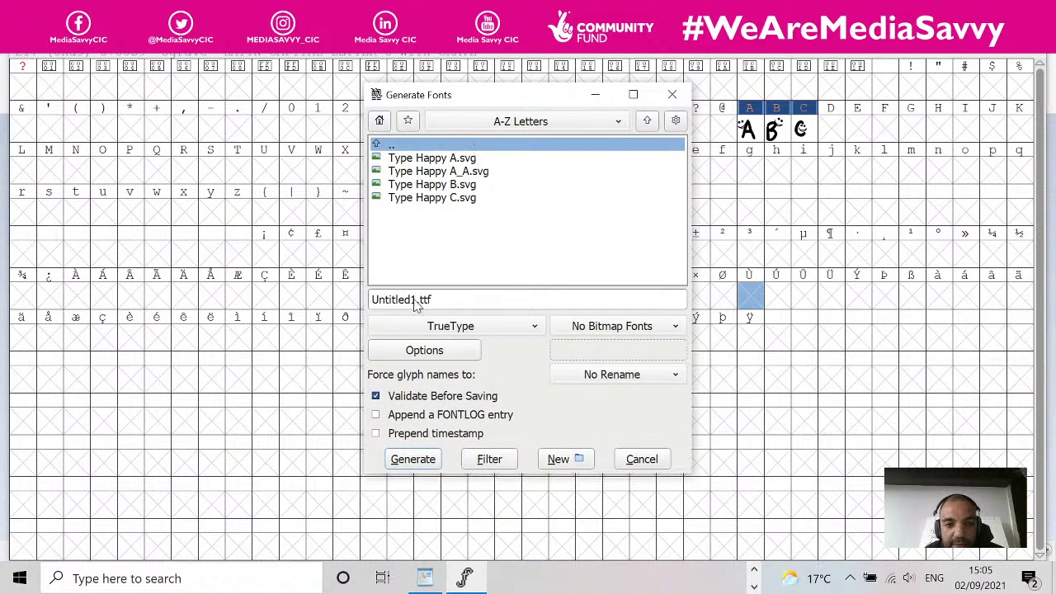
{"action": "left_click_drag", "start_coordinate": [416, 304], "coordinate": [341, 295]}
{"action": "type", "text": "t"}
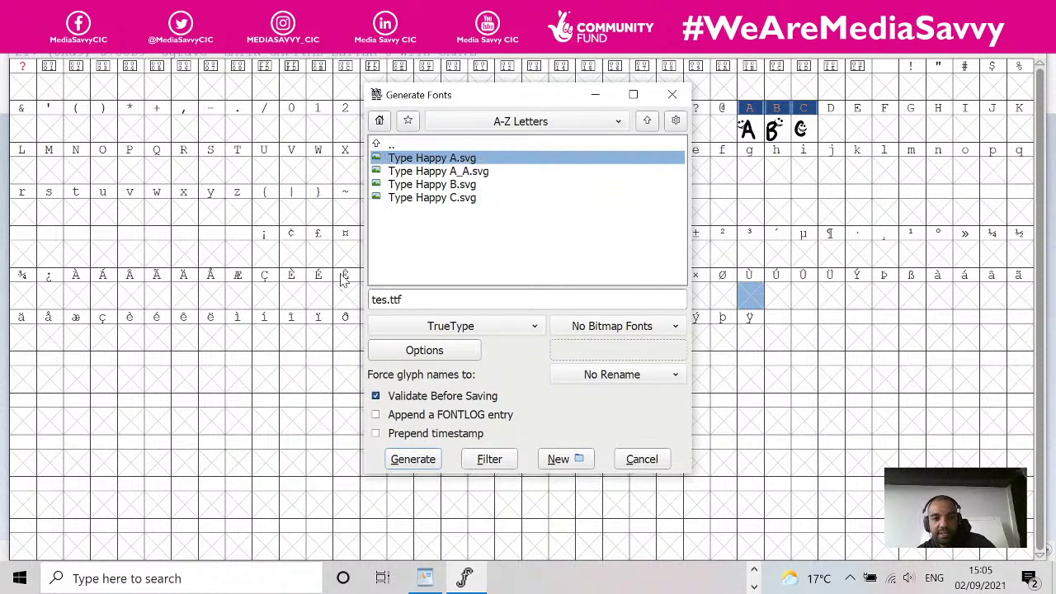
{"action": "type", "text": "est ha"}
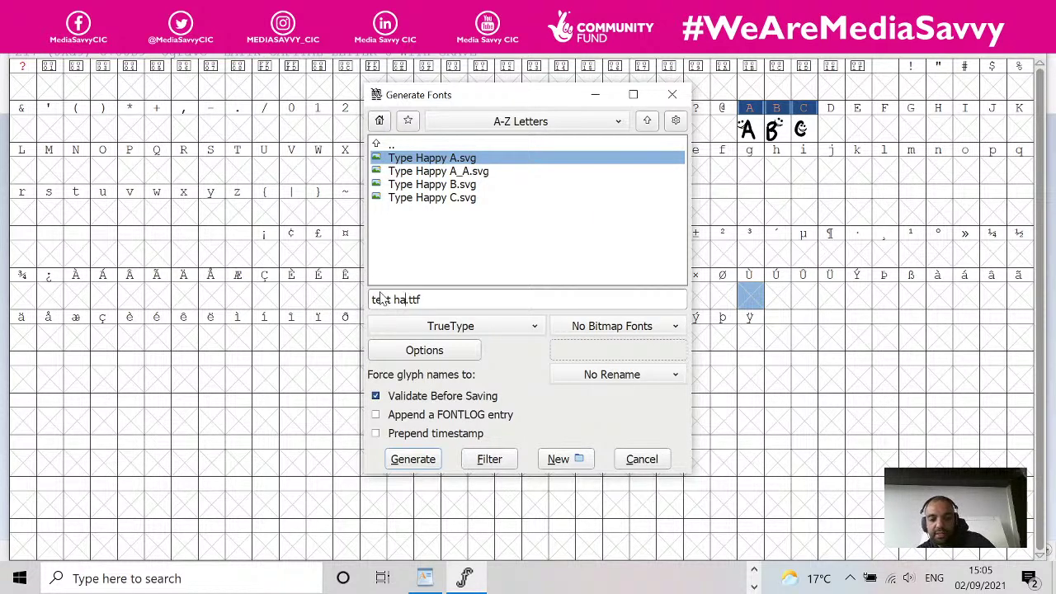
{"action": "type", "text": "ppy"}
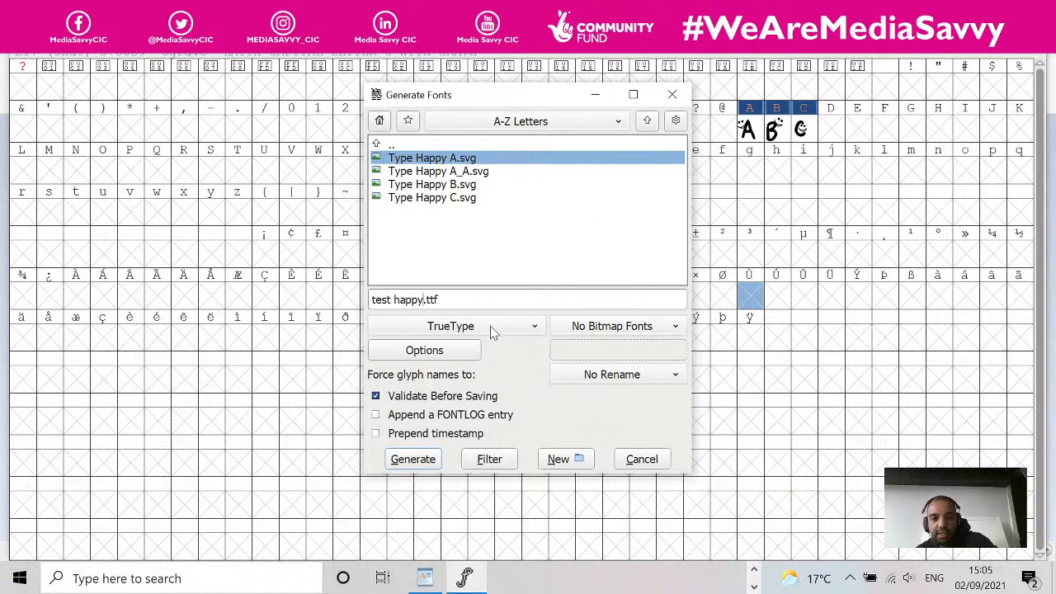
- Try the OpenType (CFF) and TrueType (MacBin) output formats and set the format back to TrueType
{"action": "left_click", "coordinate": [485, 331]}
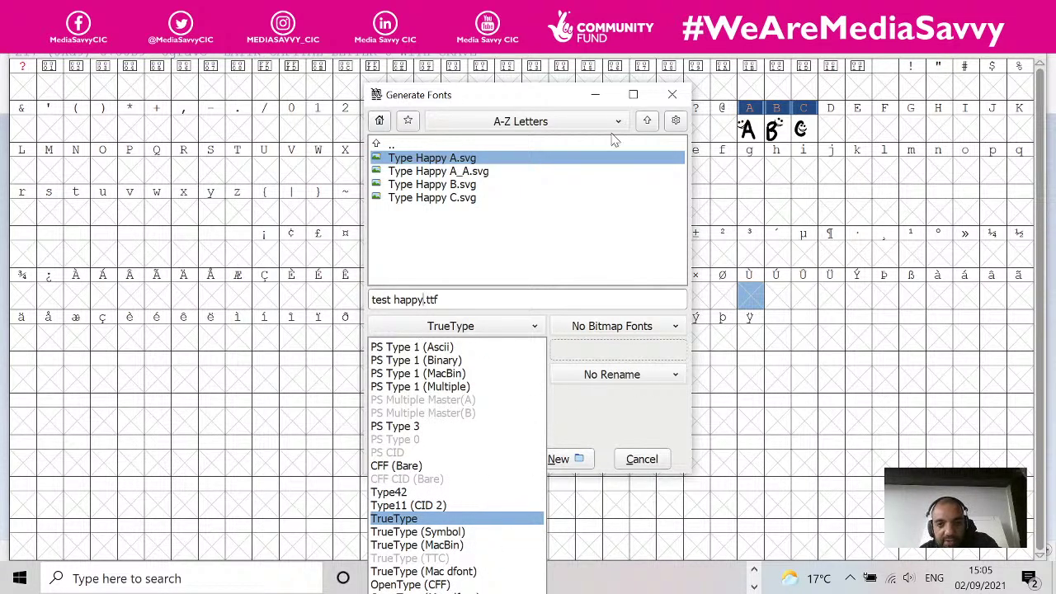
{"action": "left_click_drag", "start_coordinate": [569, 95], "coordinate": [608, 13]}
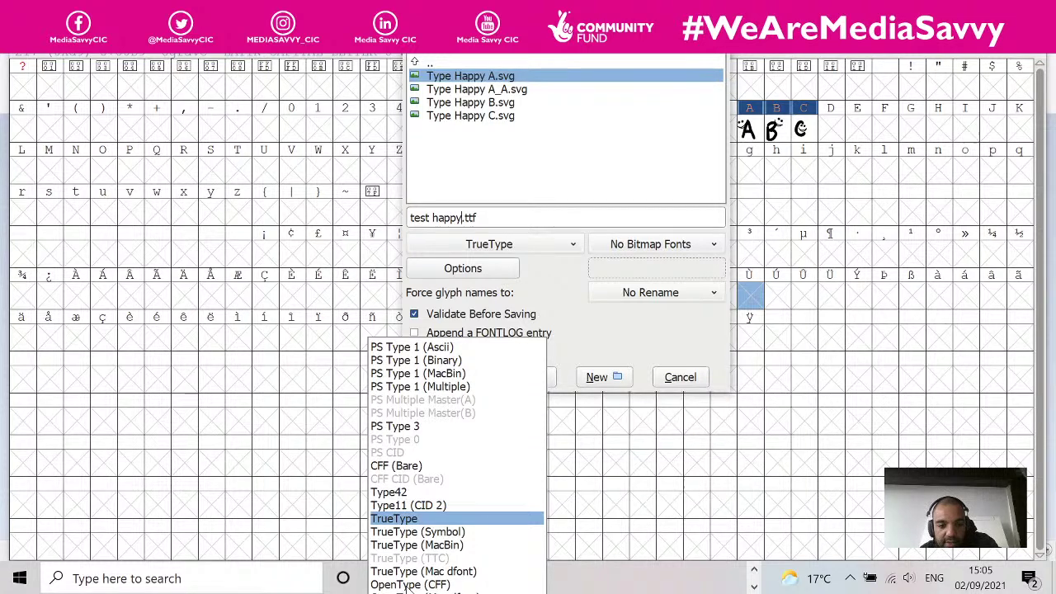
{"action": "left_click", "coordinate": [408, 584]}
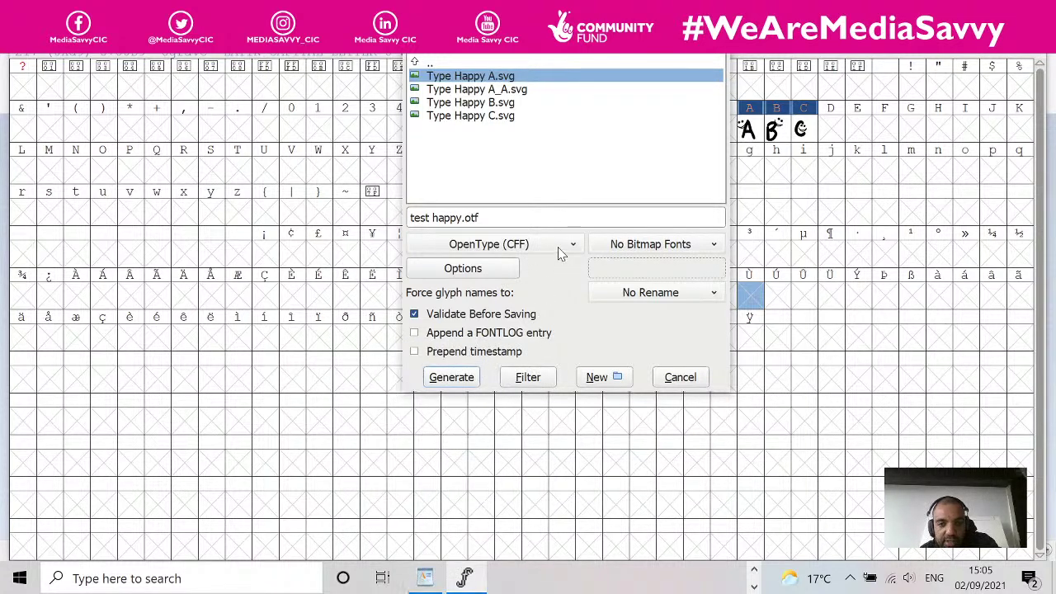
{"action": "left_click", "coordinate": [604, 250]}
{"action": "left_click", "coordinate": [519, 247]}
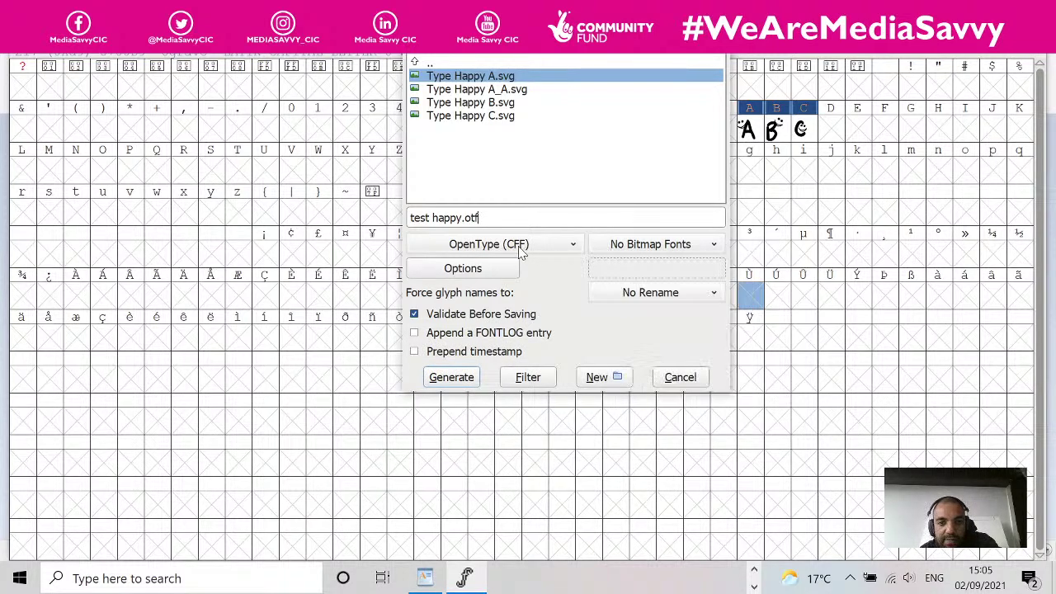
{"action": "left_click", "coordinate": [516, 249]}
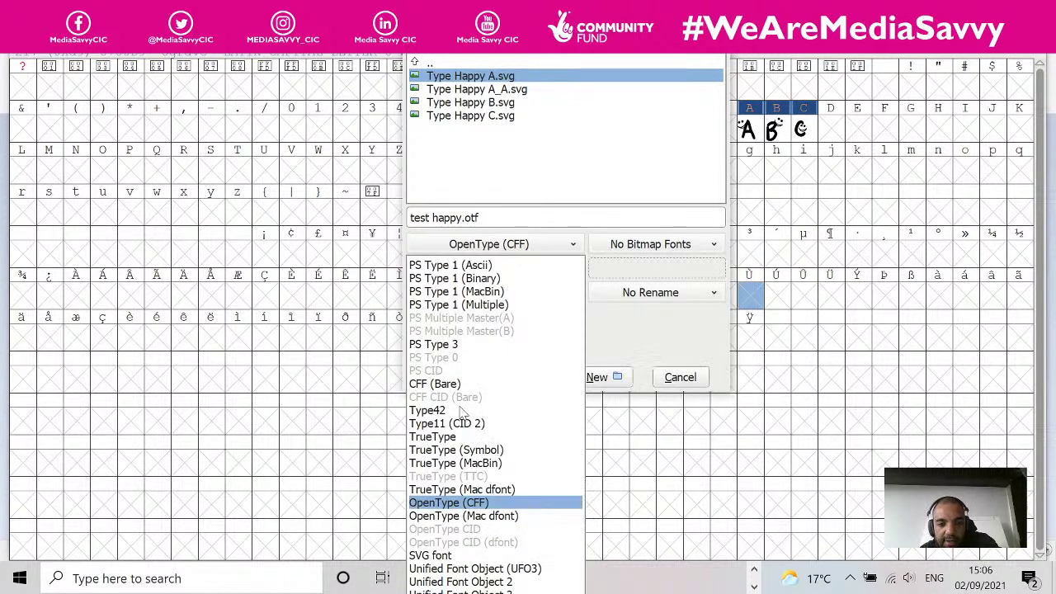
{"action": "left_click", "coordinate": [464, 464]}
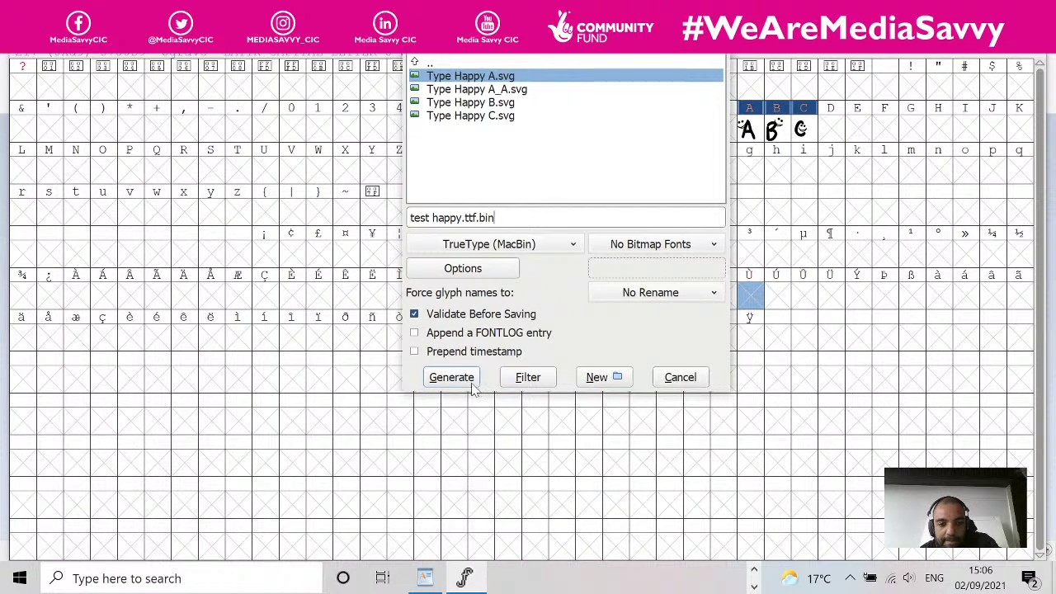
{"action": "left_click", "coordinate": [499, 247]}
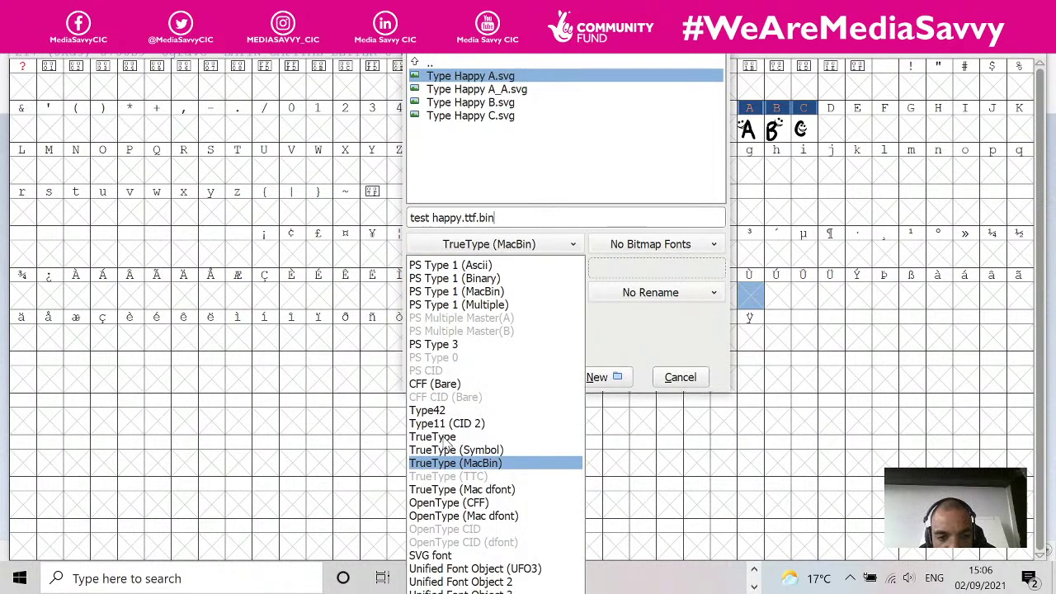
{"action": "left_click", "coordinate": [441, 437]}
- Review the TrueType generation options, the bitmap font setting and the choices for forcing glyph names
{"action": "left_click", "coordinate": [449, 264]}
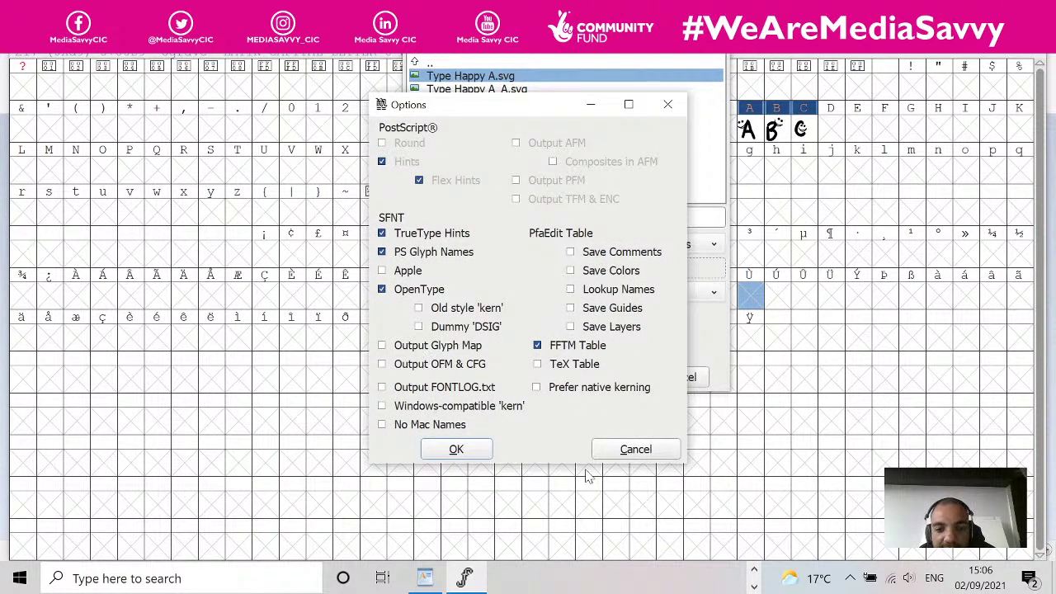
{"action": "left_click", "coordinate": [462, 449]}
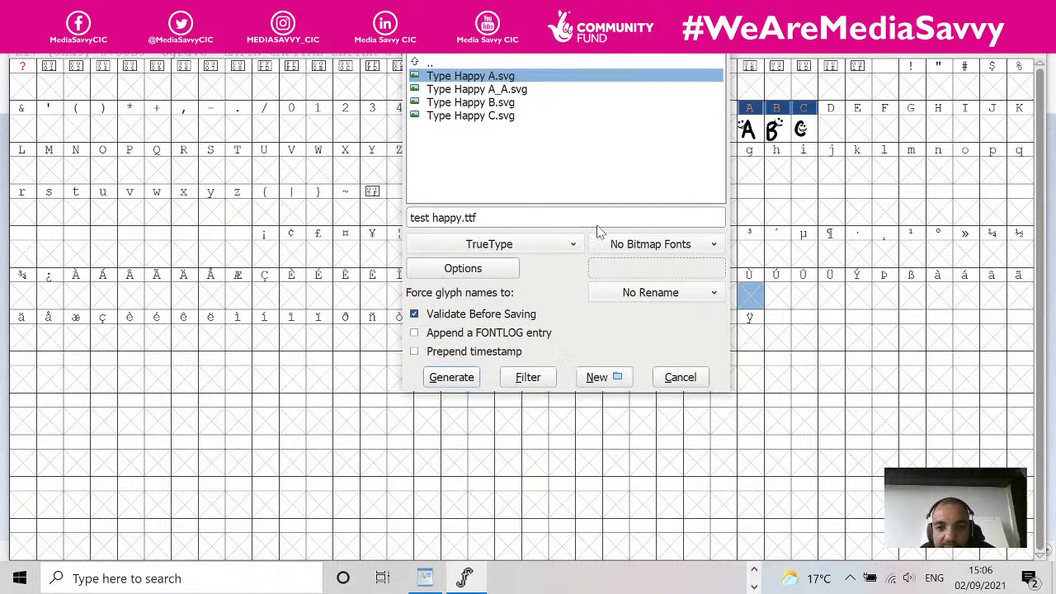
{"action": "left_click", "coordinate": [629, 245]}
{"action": "left_click", "coordinate": [629, 245]}
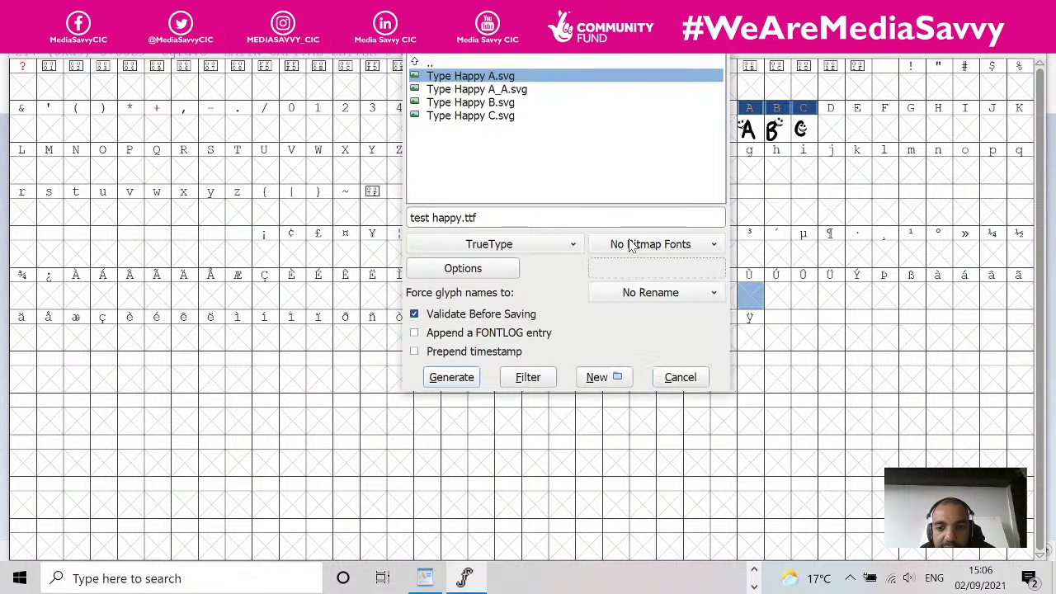
{"action": "left_click", "coordinate": [629, 296]}
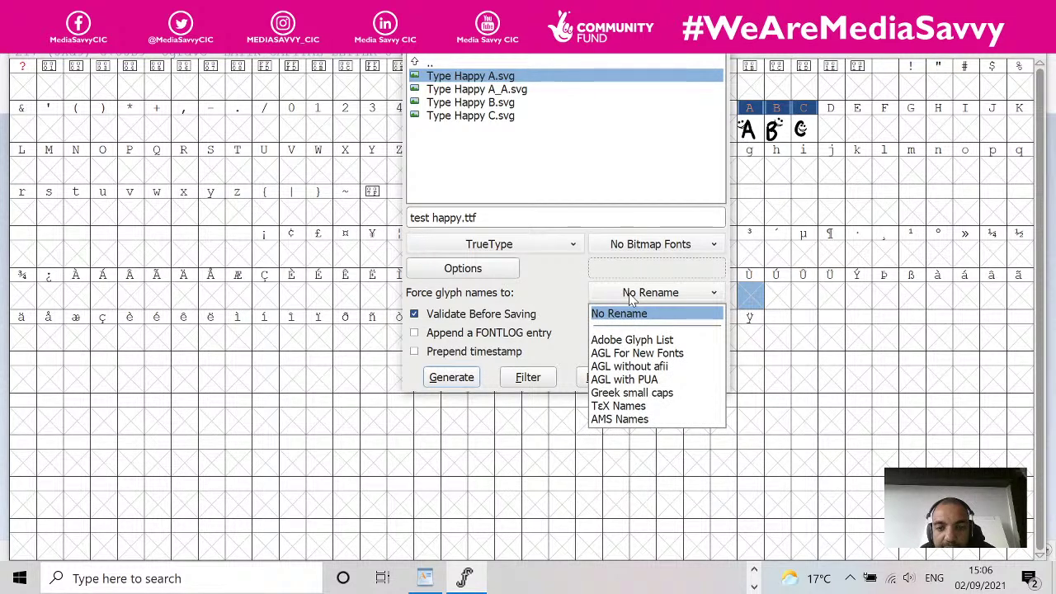
{"action": "left_click", "coordinate": [629, 299]}
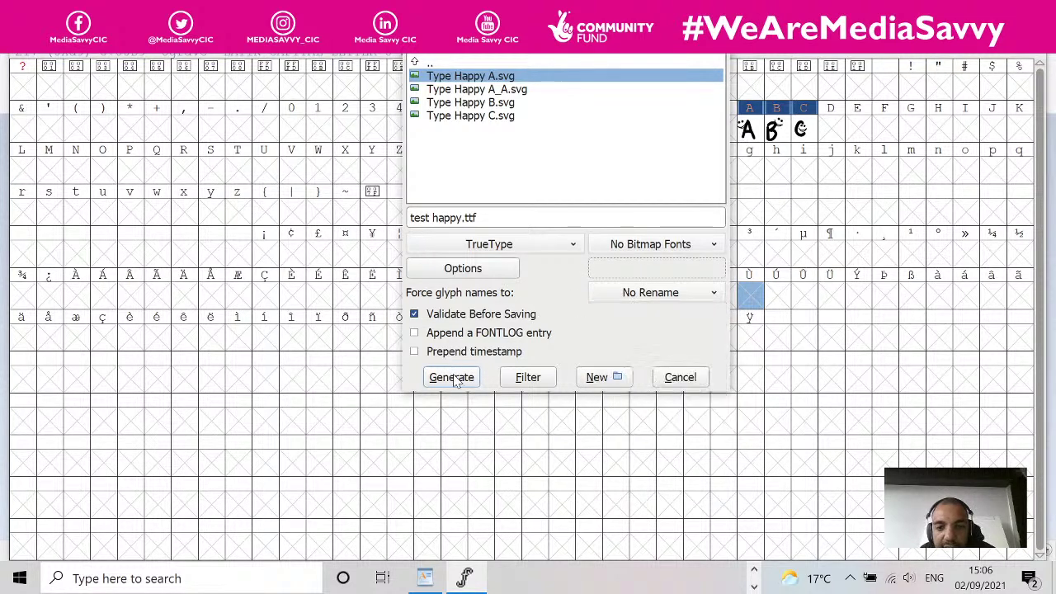
- Browse up out of the A-Z Letters folder and open the Font Forge folder as the output location
{"action": "double_click", "coordinate": [429, 64]}
{"action": "double_click", "coordinate": [431, 64]}
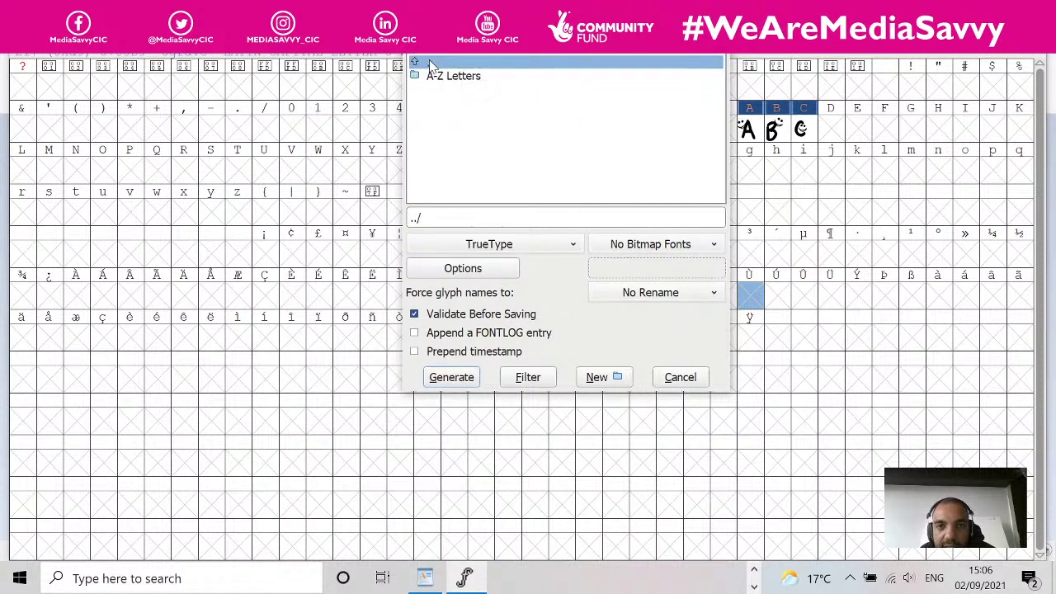
{"action": "double_click", "coordinate": [462, 77]}
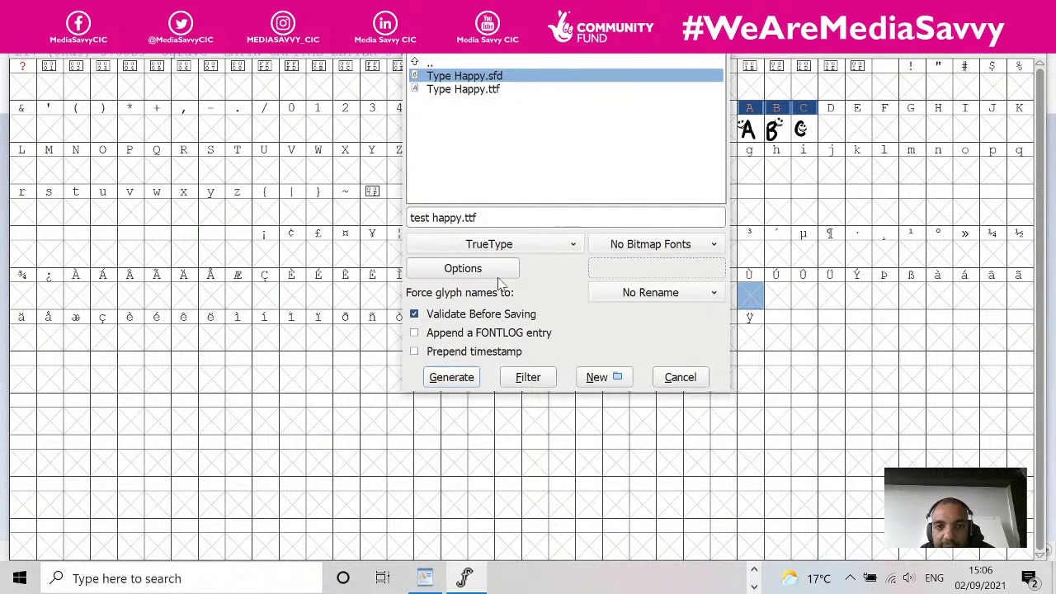
- Try to generate test happy.ttf, decline to continue with the non-standard em size, and cancel font generation
{"action": "left_click", "coordinate": [451, 378]}
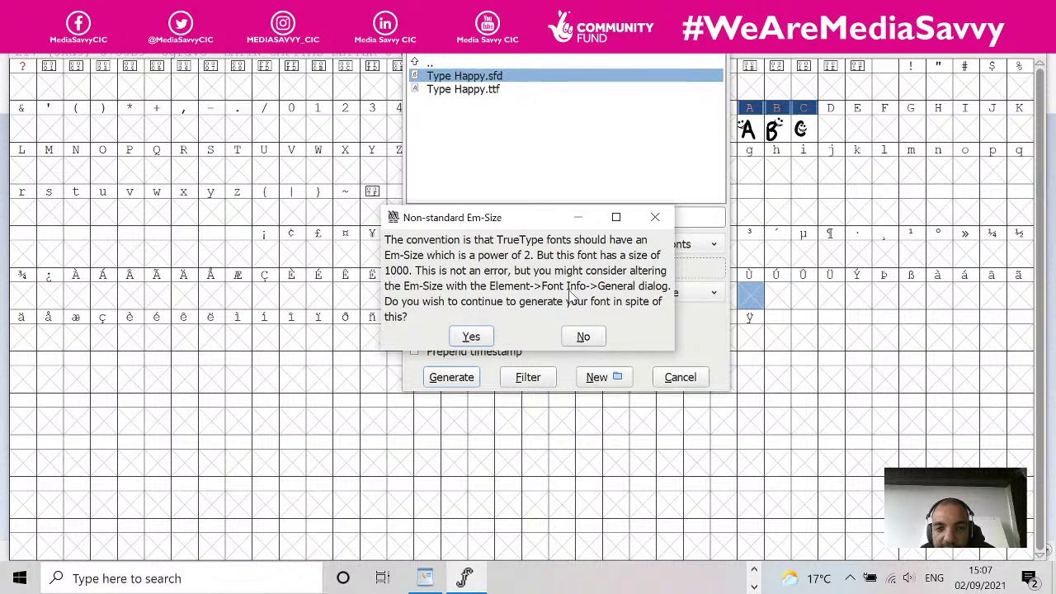
{"action": "left_click", "coordinate": [583, 339]}
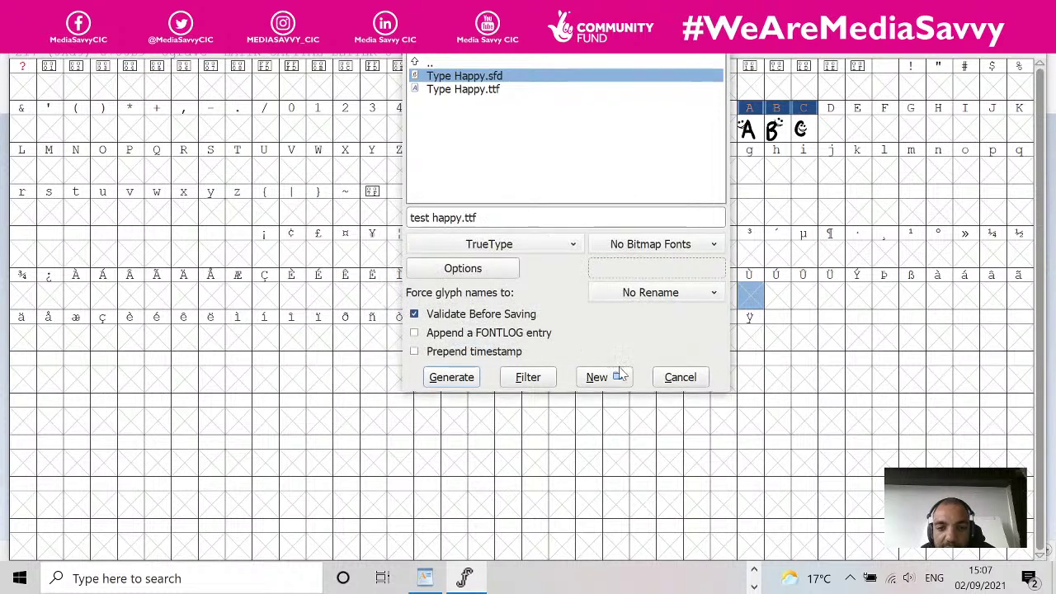
{"action": "left_click", "coordinate": [678, 376]}
- Open the font information, check the em size in the General settings, and close without applying anything
{"action": "left_click", "coordinate": [89, 42]}
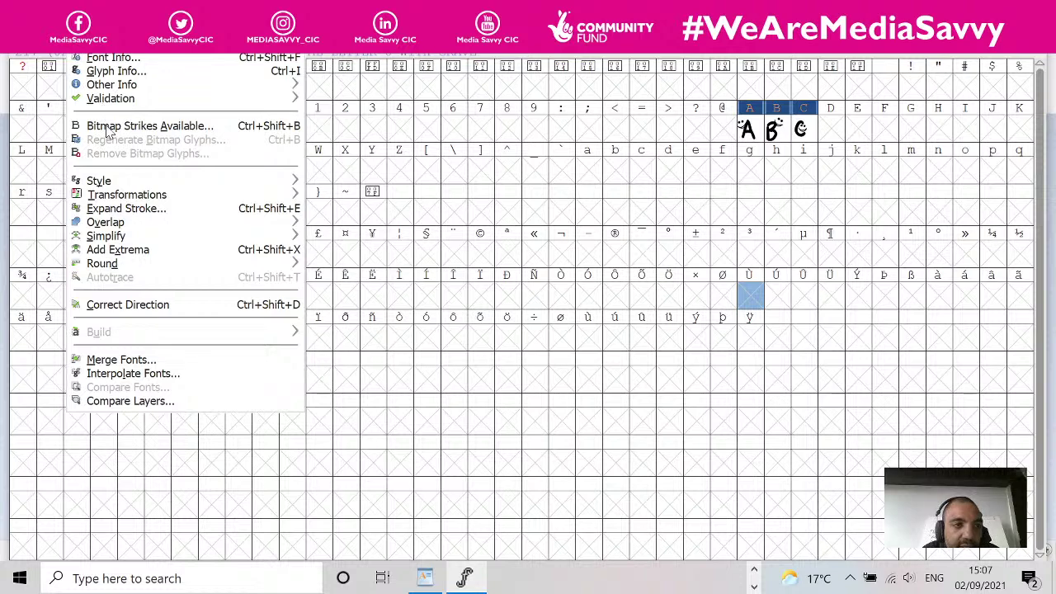
{"action": "left_click", "coordinate": [118, 60]}
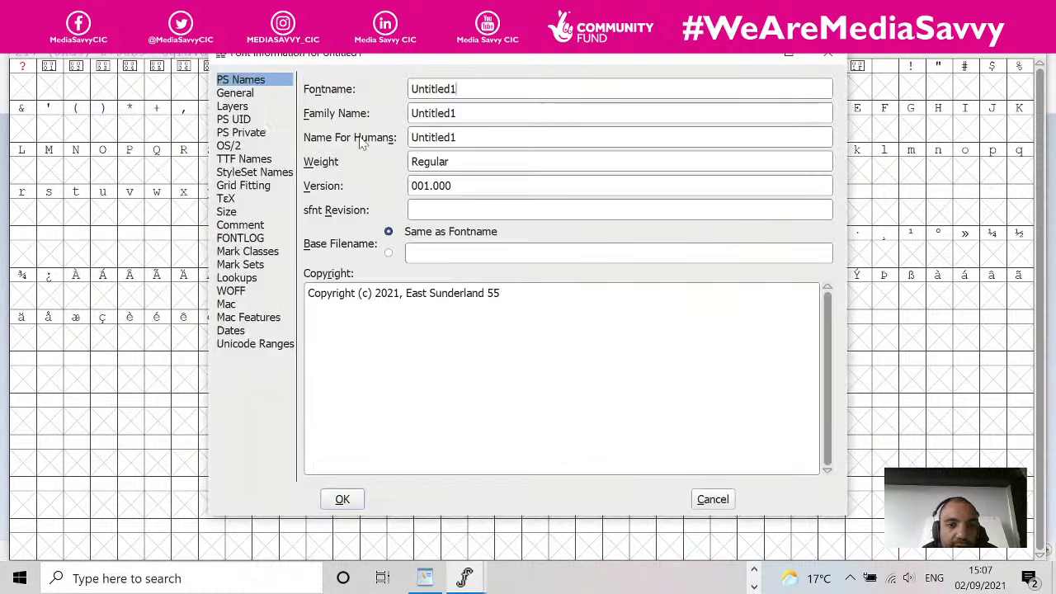
{"action": "left_click", "coordinate": [255, 94]}
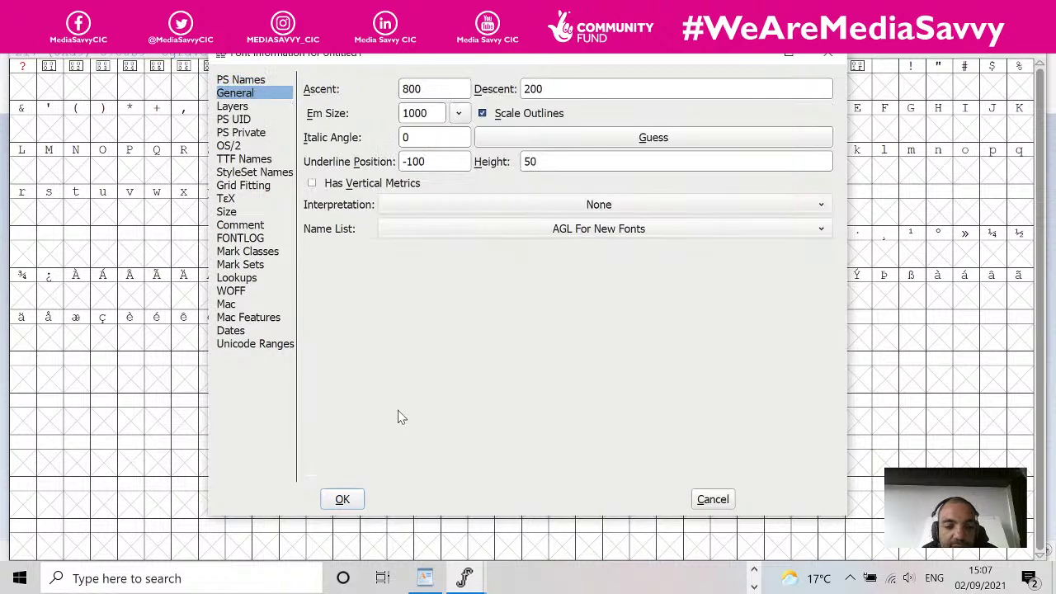
{"action": "left_click", "coordinate": [711, 499]}
- Start font generation again and select the existing Type Happy.ttf in the Font Forge folder as the output file
{"action": "left_click", "coordinate": [23, 46]}
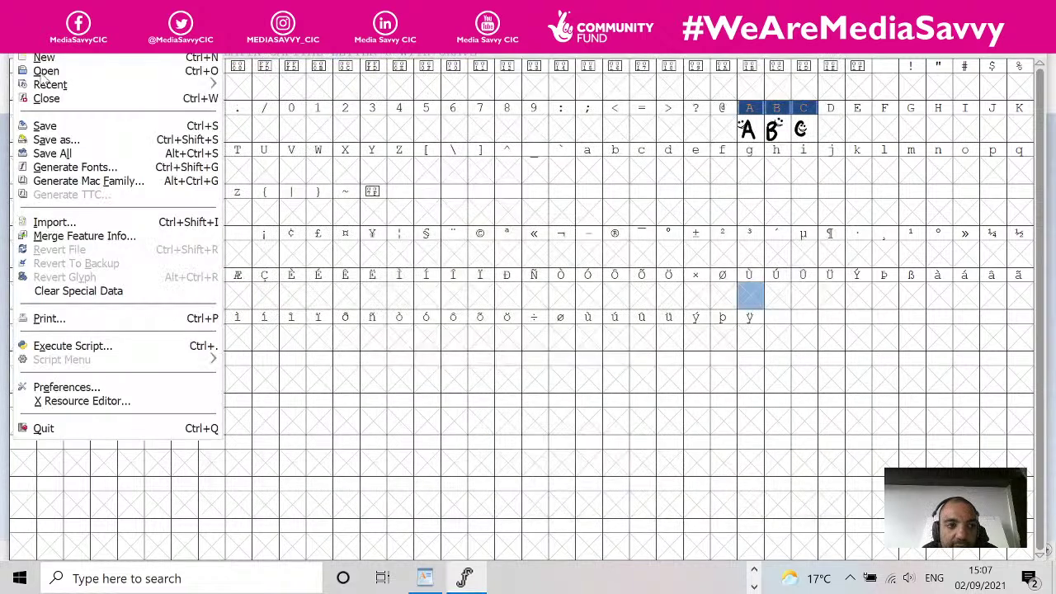
{"action": "left_click", "coordinate": [58, 168]}
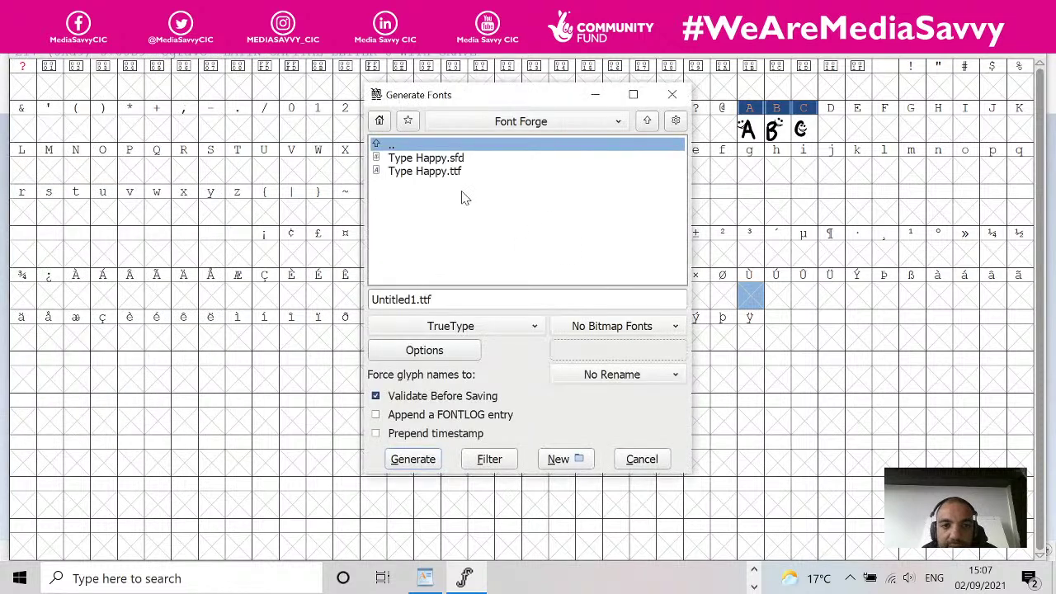
{"action": "left_click", "coordinate": [422, 174]}
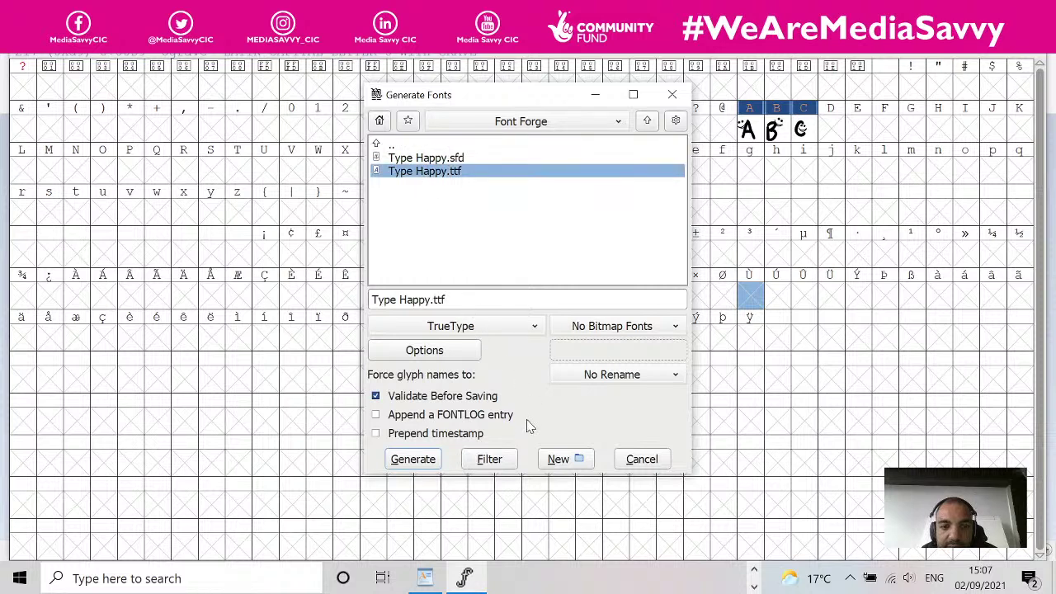
{"action": "left_click", "coordinate": [421, 460]}
{"action": "left_click", "coordinate": [484, 301]}
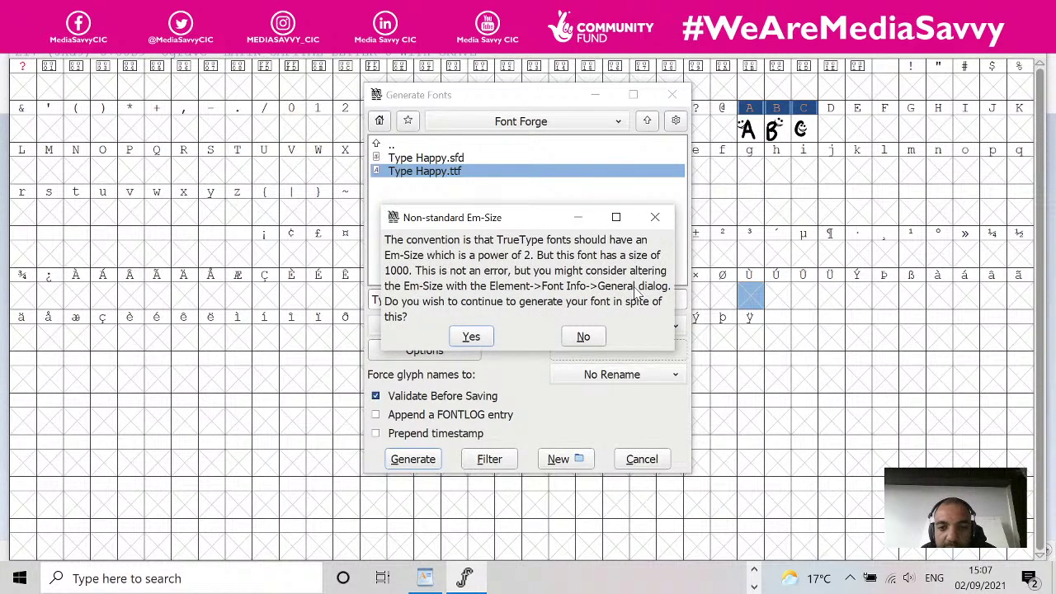
{"action": "left_click", "coordinate": [579, 337]}
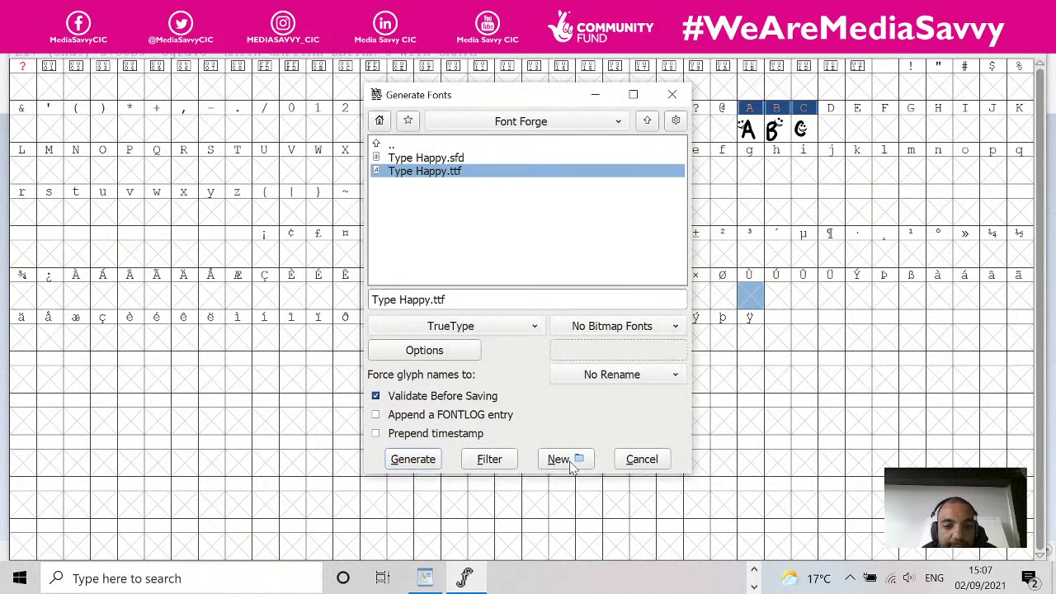
- Generate the TrueType font over Type Happy.ttf, accepting the replacement and non-standard em size and generating despite the validation errors
{"action": "left_click", "coordinate": [420, 467]}
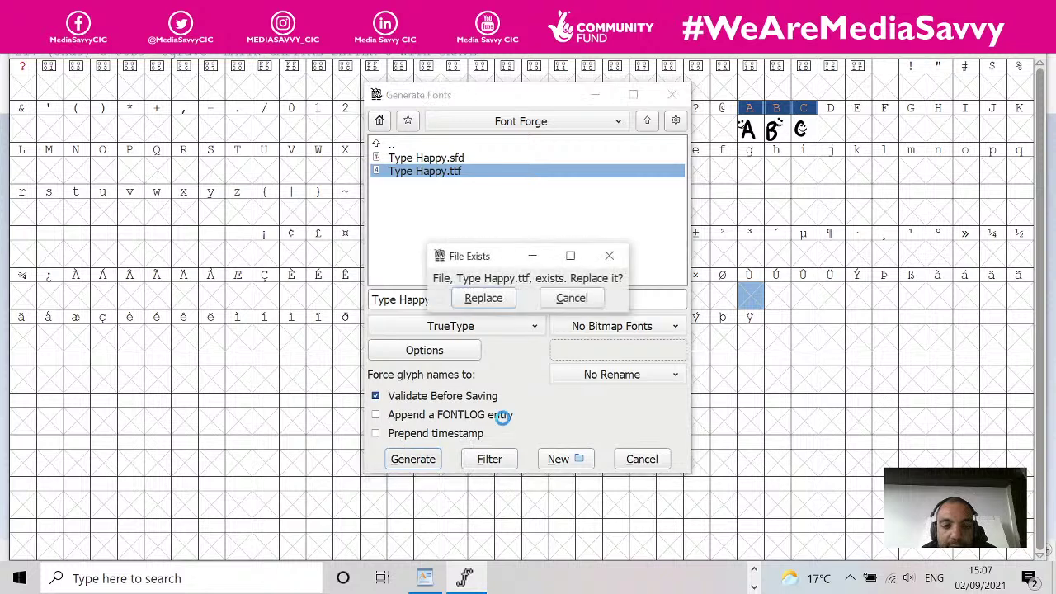
{"action": "left_click", "coordinate": [494, 302]}
{"action": "left_click", "coordinate": [470, 337]}
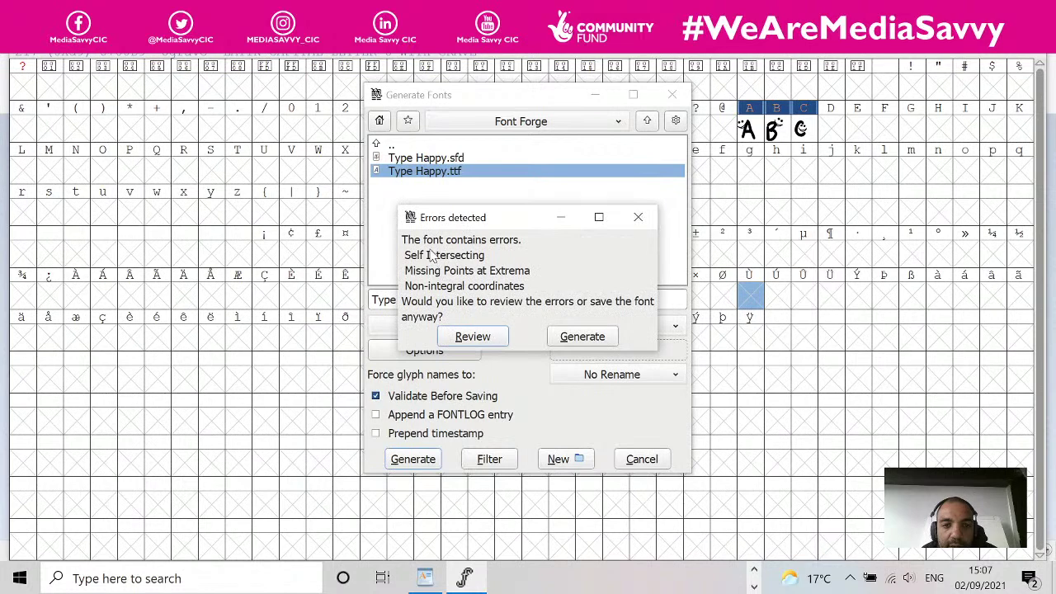
{"action": "left_click", "coordinate": [561, 338]}
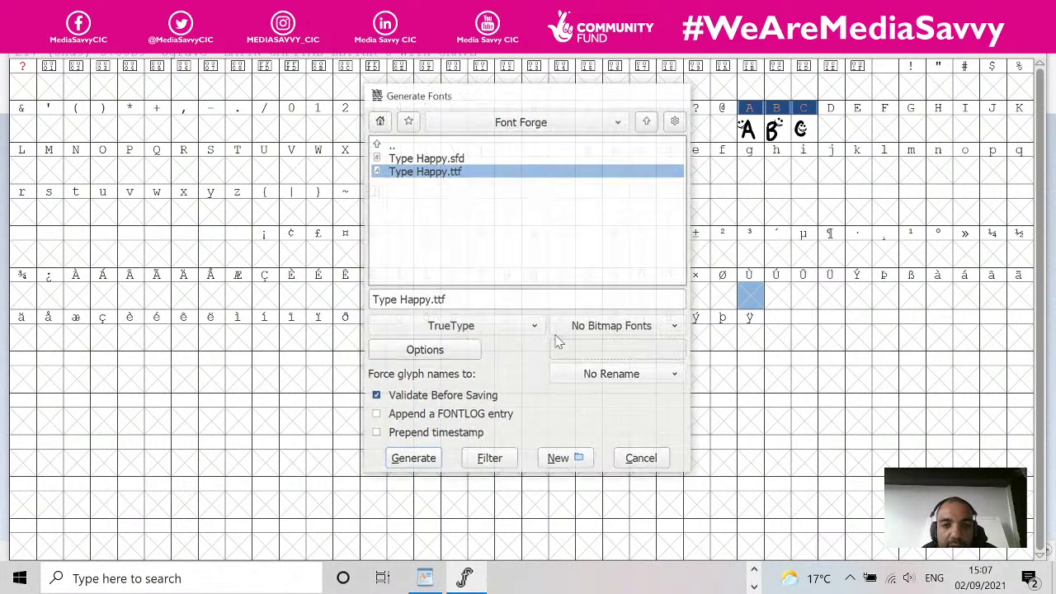
- Switch to the WordPad document and look through the end of its font list for the generated font
{"action": "left_click", "coordinate": [425, 577]}
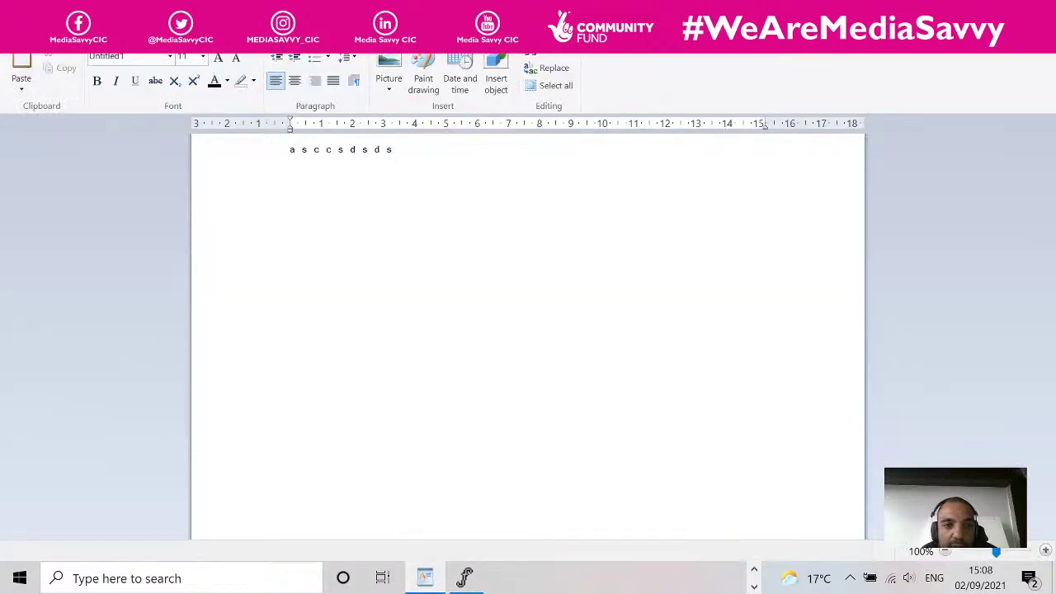
{"action": "left_click", "coordinate": [170, 57]}
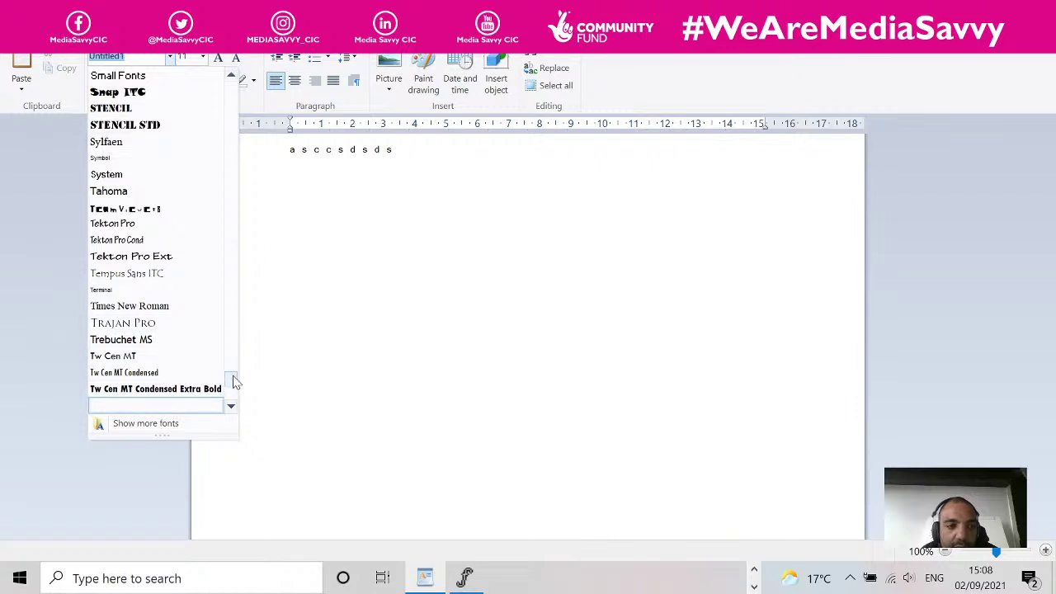
{"action": "scroll", "coordinate": [233, 383], "scroll_direction": "down", "scroll_amount": 3}
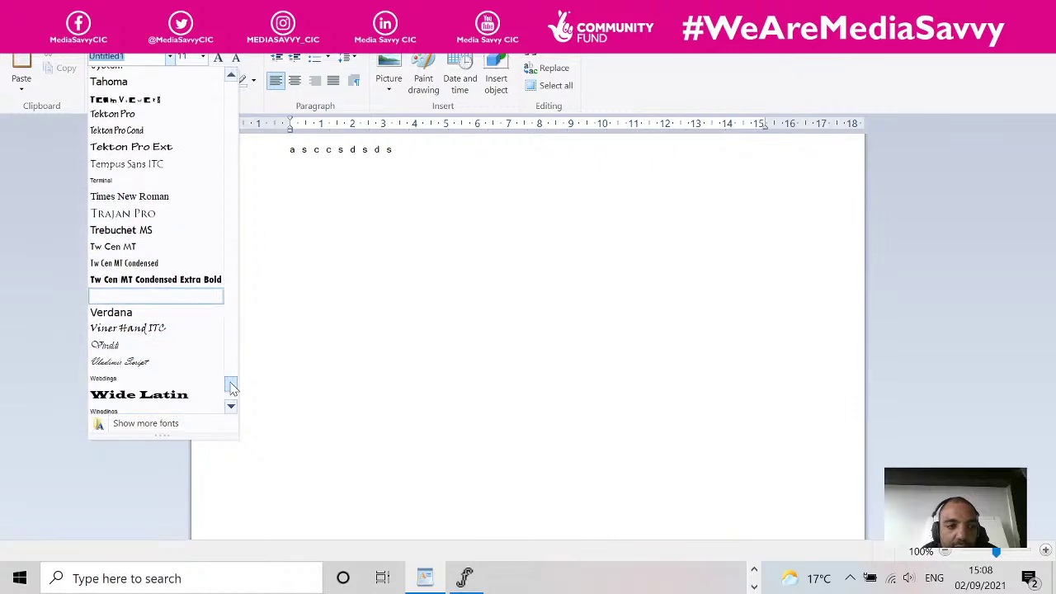
{"action": "left_click_drag", "start_coordinate": [233, 387], "coordinate": [184, 401]}
{"action": "left_click", "coordinate": [401, 153]}
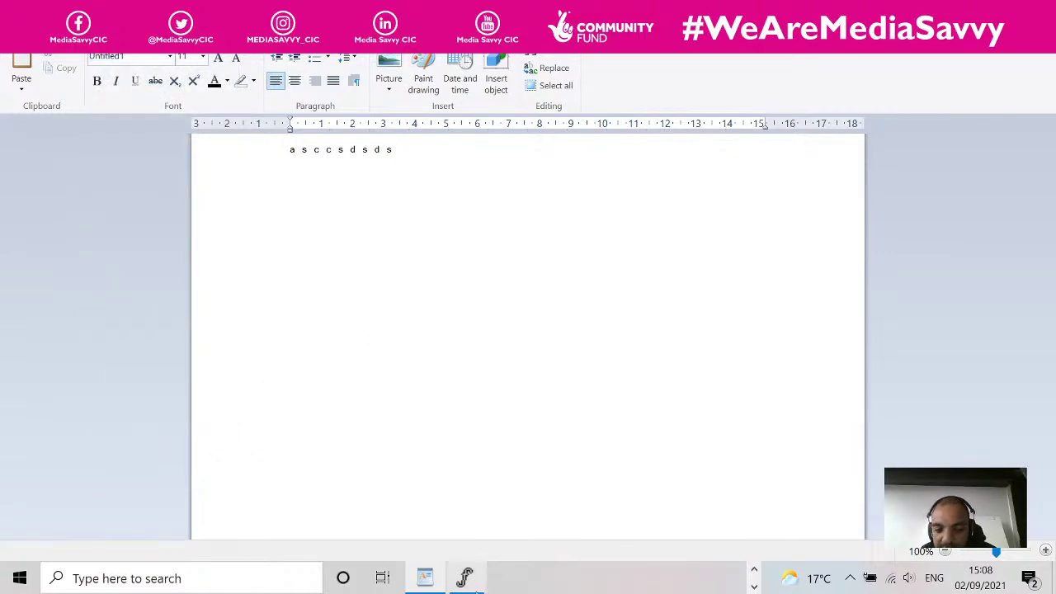
- Switch by way of FontForge to the Illustrator document containing the smiling letter artwork
{"action": "left_click", "coordinate": [465, 578]}
{"action": "left_click", "coordinate": [753, 570]}
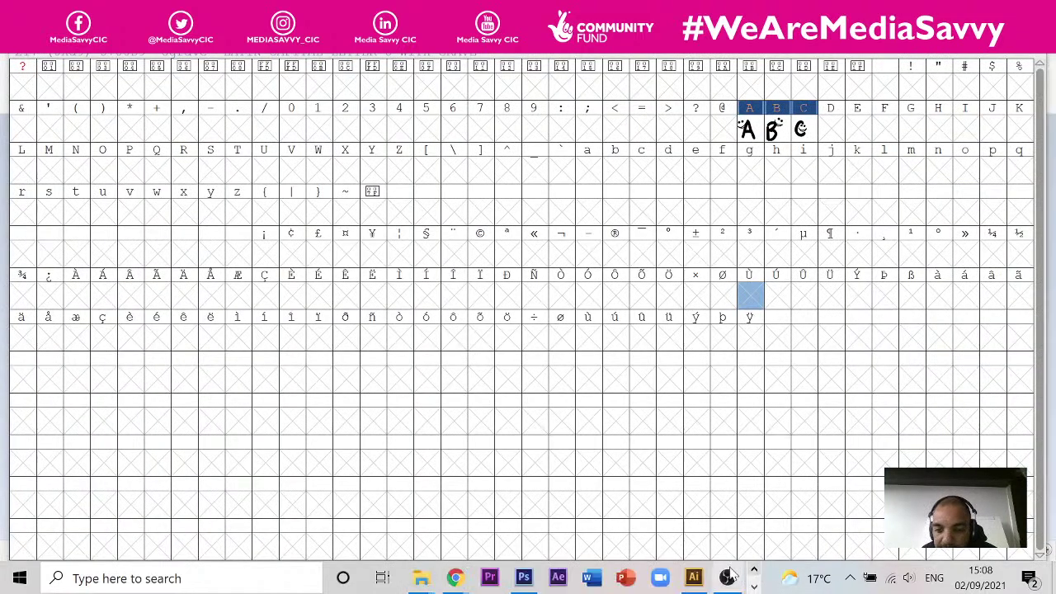
{"action": "left_click", "coordinate": [693, 577]}
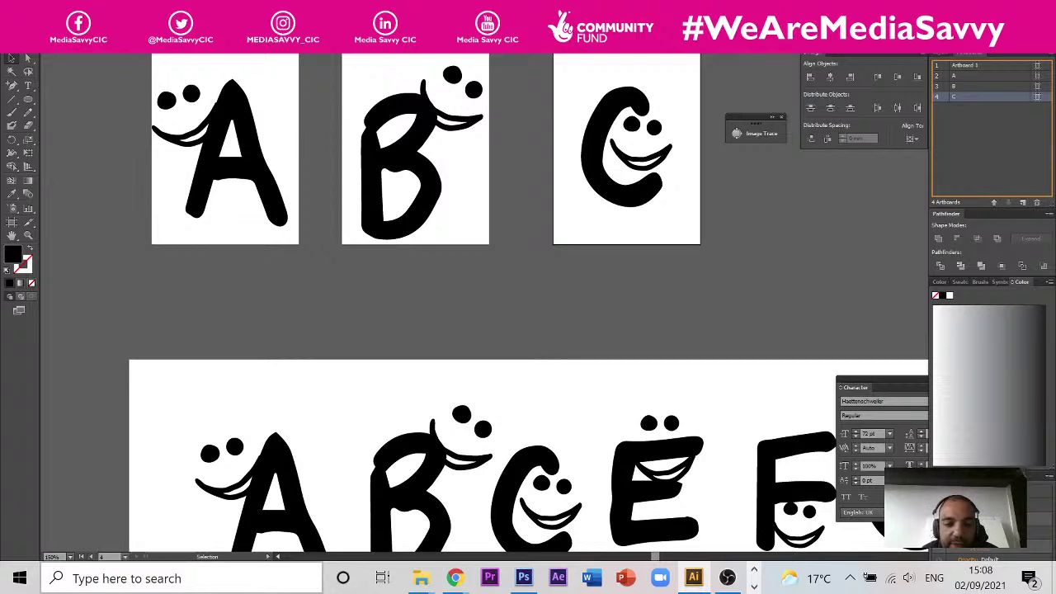
{"action": "left_click", "coordinate": [20, 577]}
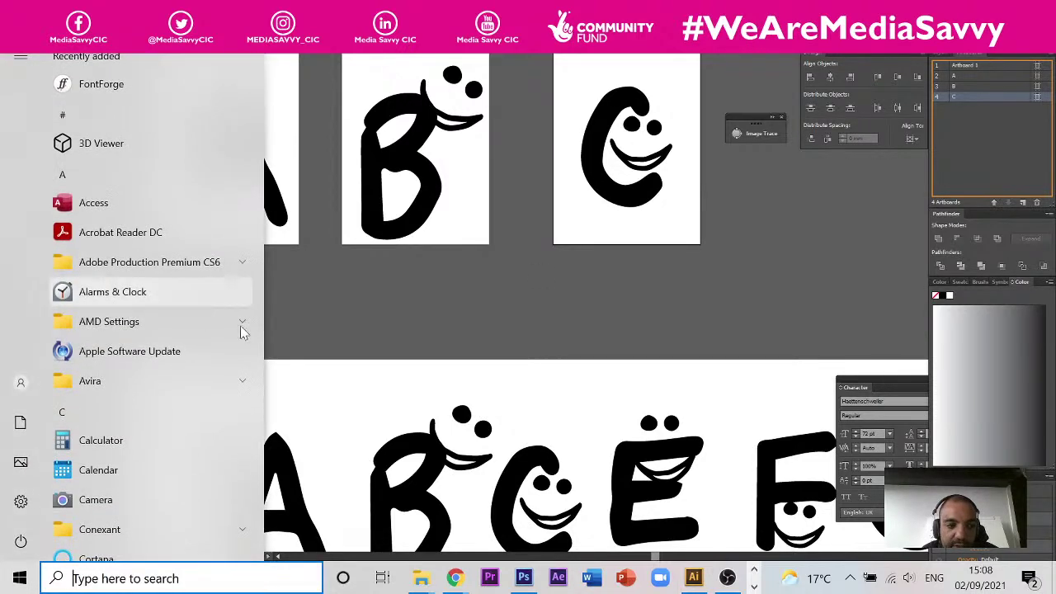
{"action": "left_click", "coordinate": [692, 577]}
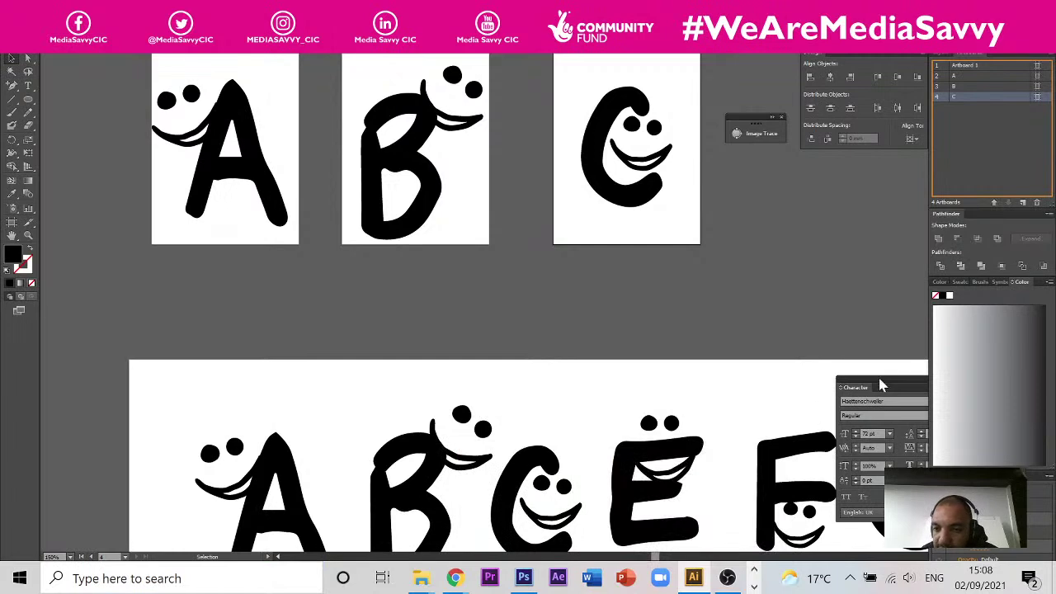
- Move the Character panel onto the canvas below the C artboard and choose the Untitled1 font
{"action": "left_click_drag", "start_coordinate": [876, 387], "coordinate": [685, 257]}
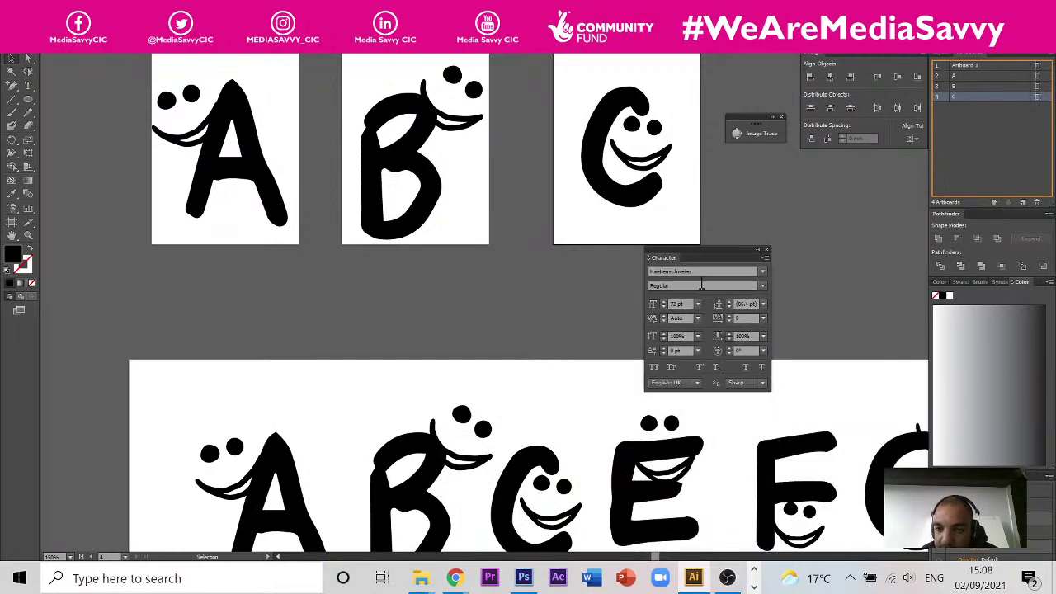
{"action": "left_click", "coordinate": [763, 272]}
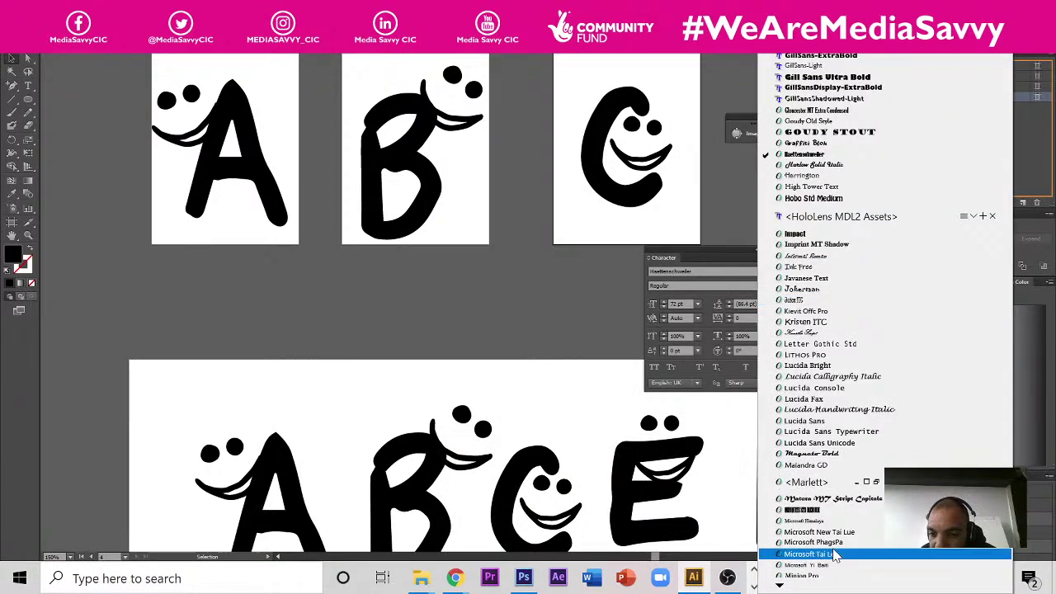
{"action": "mouse_move", "coordinate": [779, 584]}
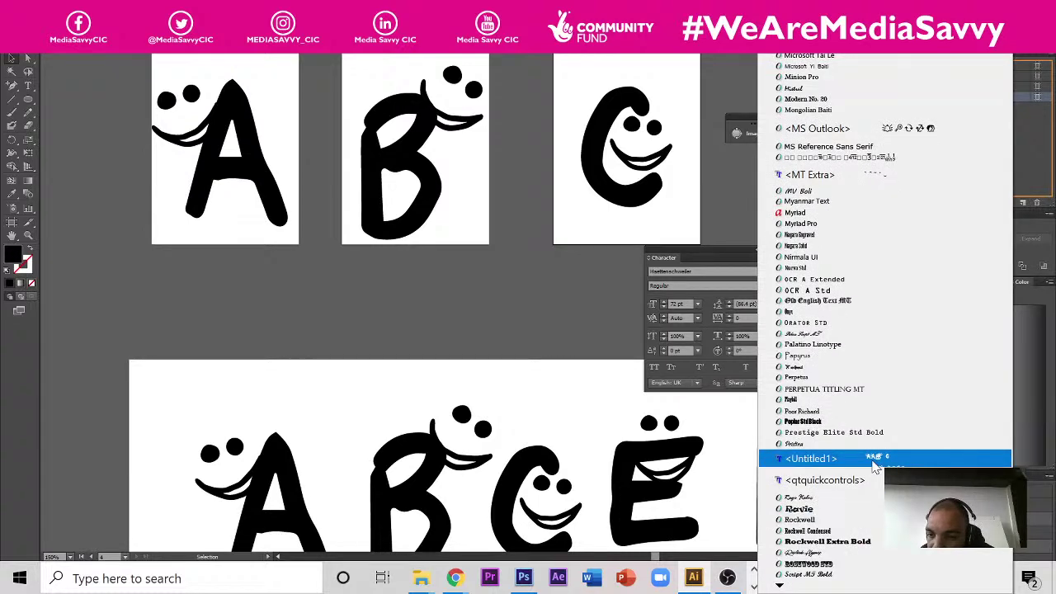
{"action": "left_click", "coordinate": [875, 467]}
- Draw a wide area-type frame with the Type tool in the blank space below the V to Z letters
{"action": "scroll", "coordinate": [291, 334], "scroll_direction": "down", "scroll_amount": 10}
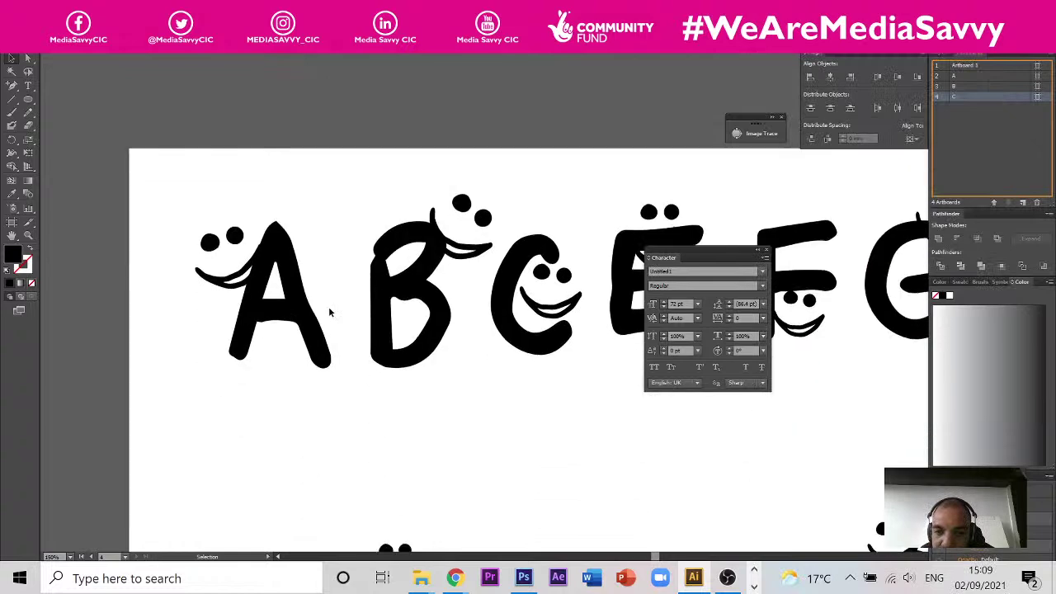
{"action": "scroll", "coordinate": [346, 327], "scroll_direction": "down", "scroll_amount": 4}
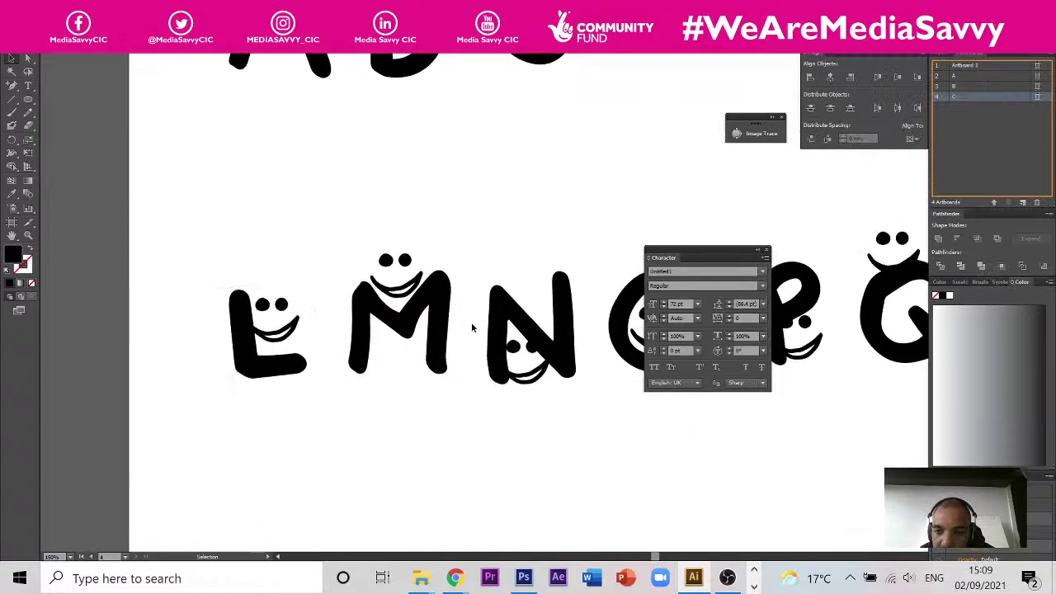
{"action": "left_click", "coordinate": [674, 272]}
{"action": "scroll", "coordinate": [338, 329], "scroll_direction": "down", "scroll_amount": 6}
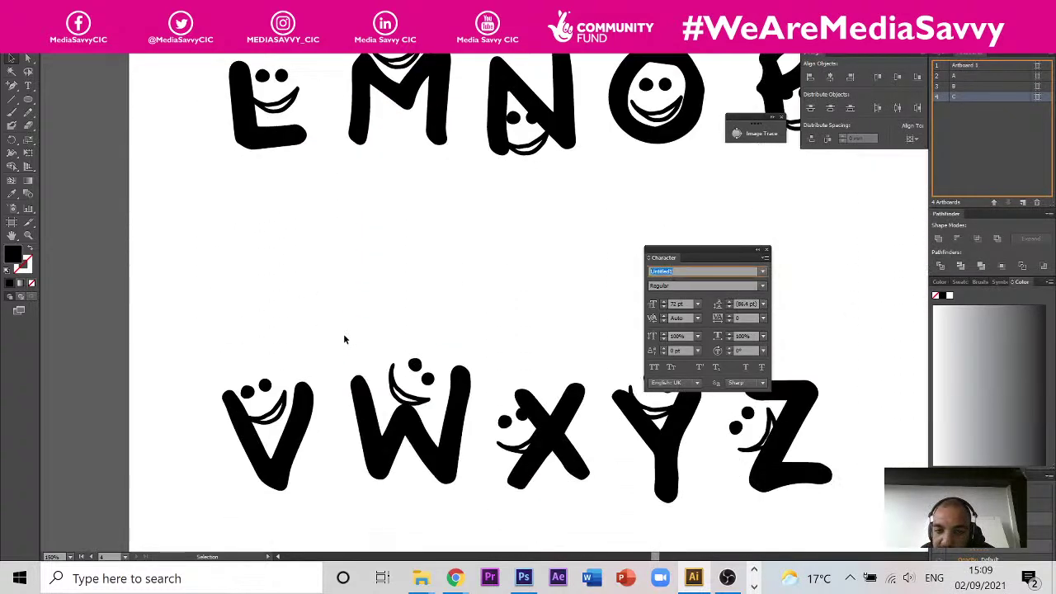
{"action": "scroll", "coordinate": [91, 293], "scroll_direction": "down", "scroll_amount": 10}
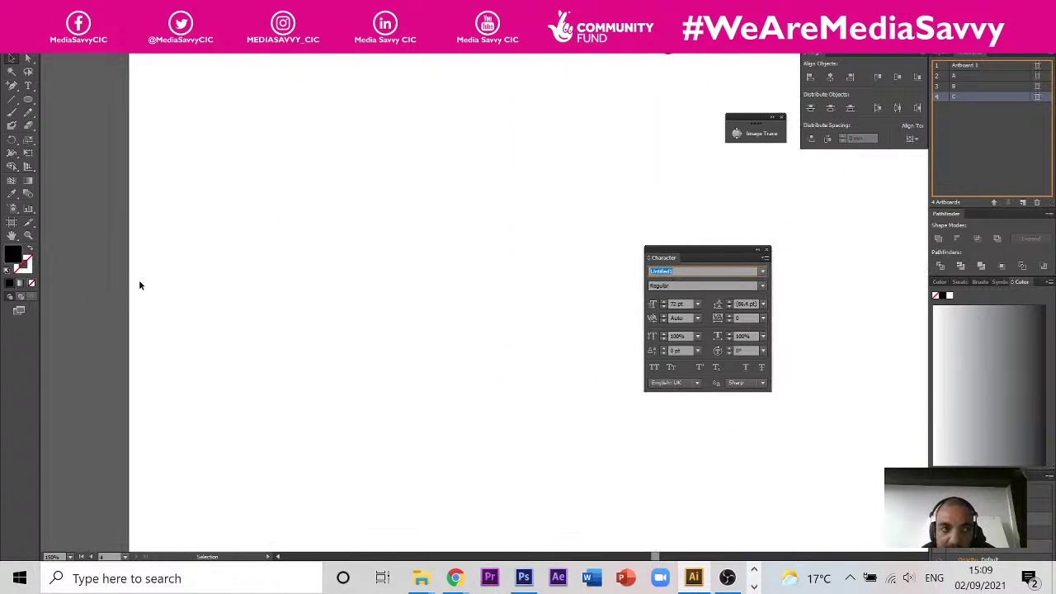
{"action": "left_click", "coordinate": [28, 85]}
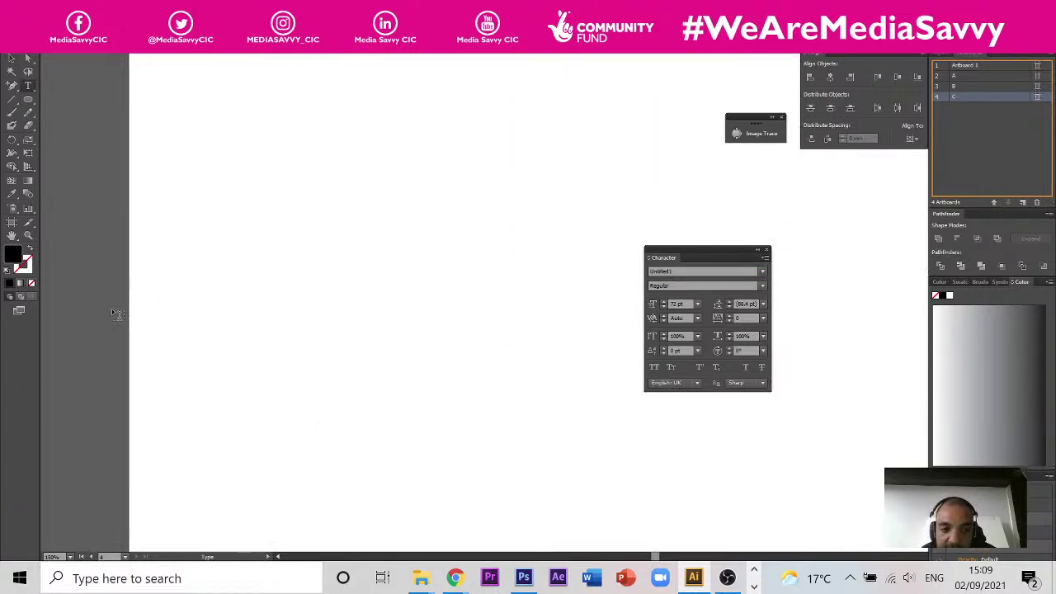
{"action": "scroll", "coordinate": [462, 371], "scroll_direction": "up", "scroll_amount": 5}
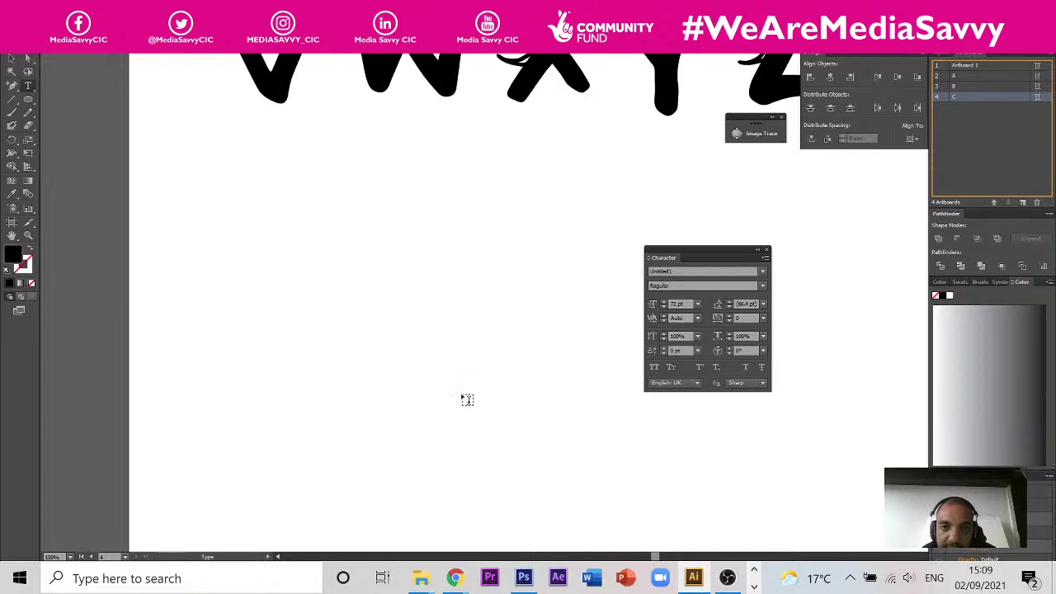
{"action": "scroll", "coordinate": [594, 141], "scroll_direction": "down", "scroll_amount": 1}
{"action": "scroll", "coordinate": [594, 141], "scroll_direction": "up", "scroll_amount": 2}
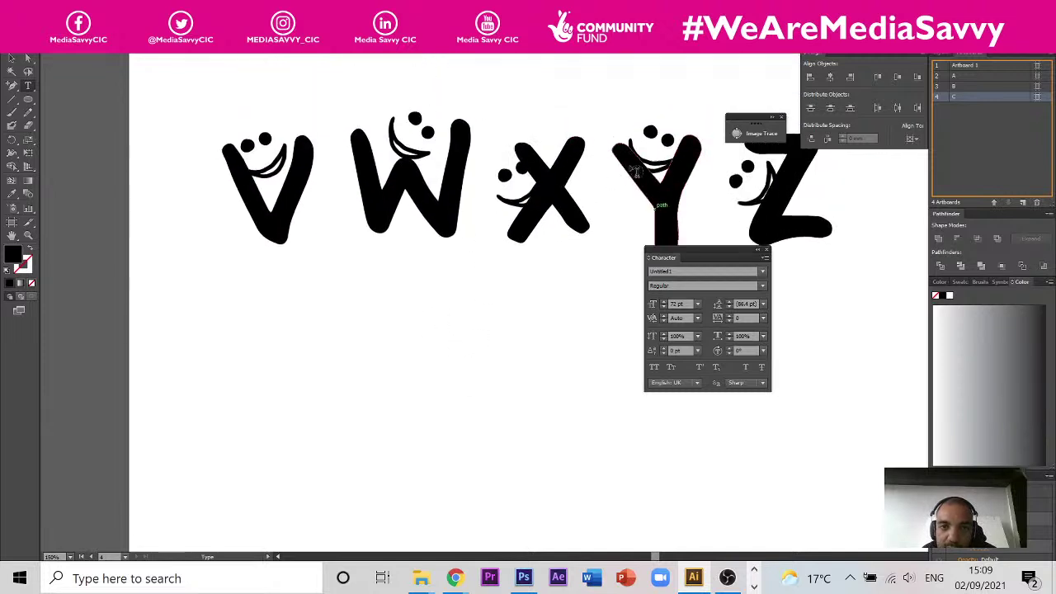
{"action": "scroll", "coordinate": [297, 462], "scroll_direction": "down", "scroll_amount": 3}
{"action": "left_click", "coordinate": [176, 311]}
{"action": "mouse_move", "coordinate": [176, 312]}
{"action": "left_mouse_down"}
{"action": "mouse_move", "coordinate": [899, 540]}
{"action": "mouse_move", "coordinate": [865, 489]}
{"action": "left_mouse_up"}
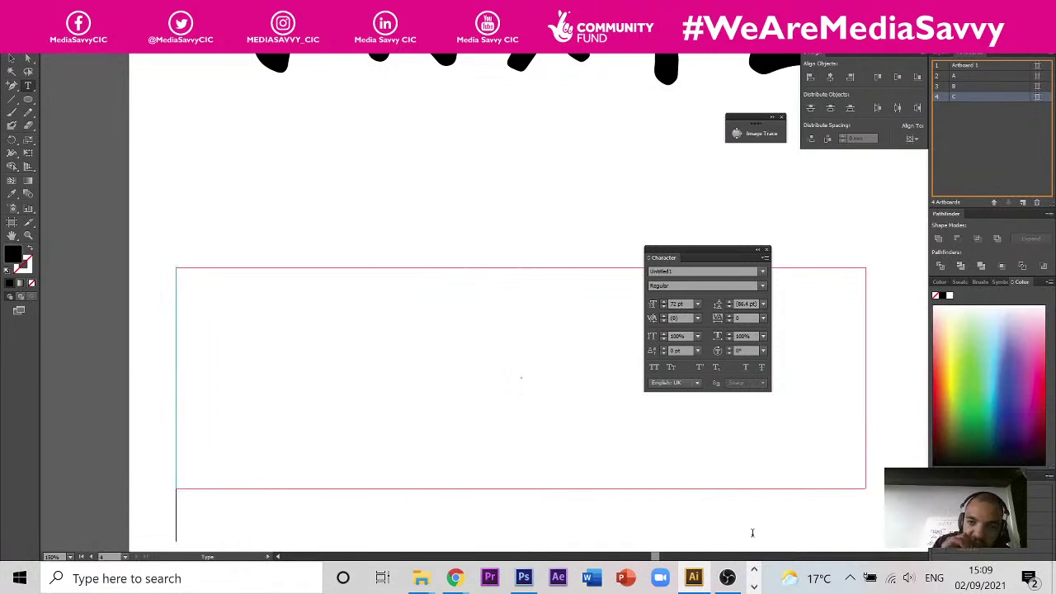
- Enter ABCACE in the new text frame and turn on All Caps for the typing
{"action": "type", "text": "a"}
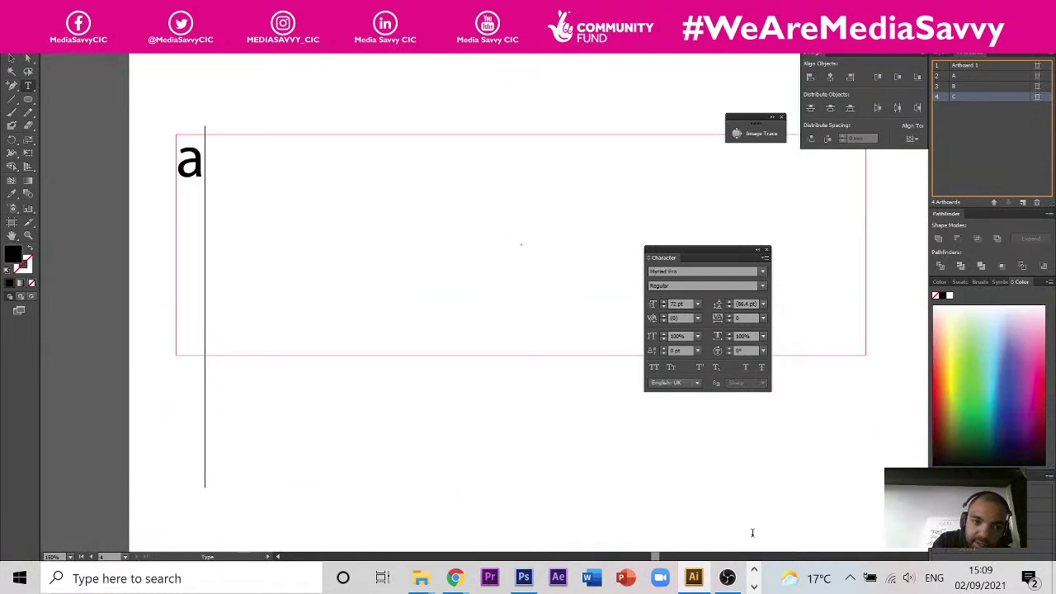
{"action": "key", "text": "BackSpace"}
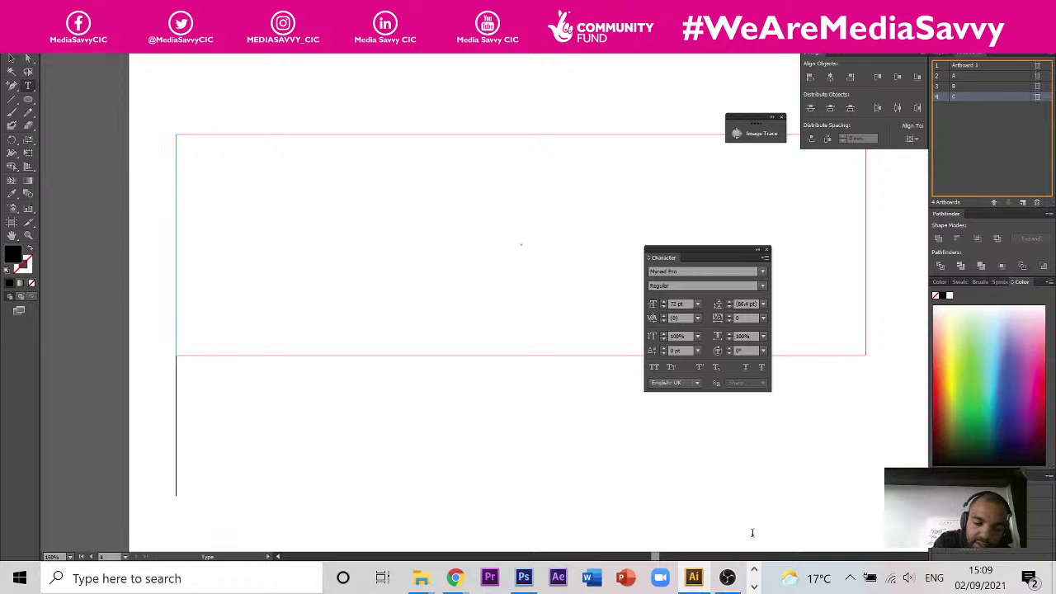
{"action": "type", "text": "A"}
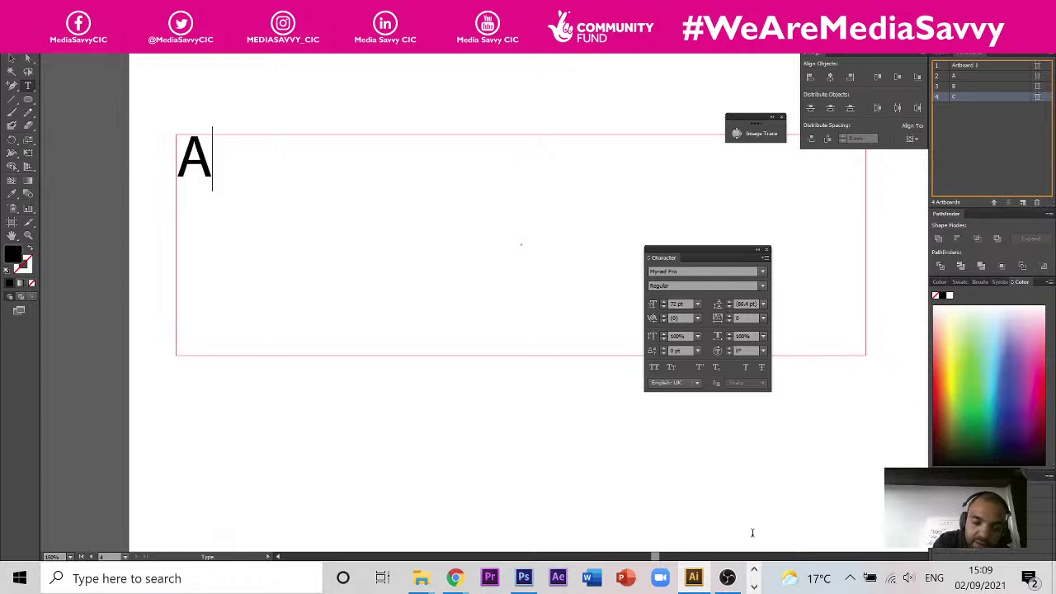
{"action": "type", "text": "BC"}
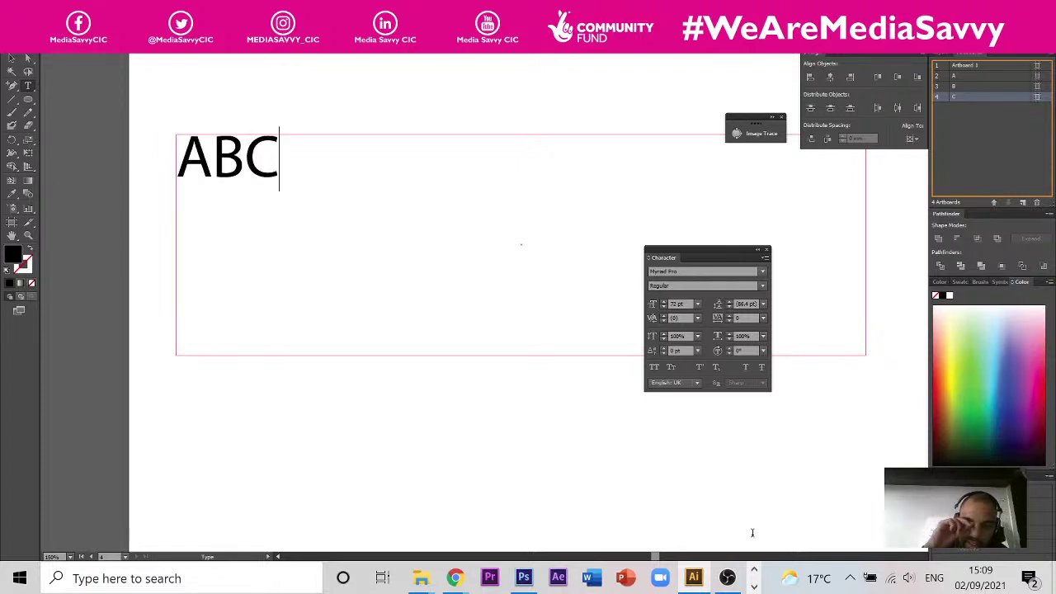
{"action": "left_click", "coordinate": [654, 368]}
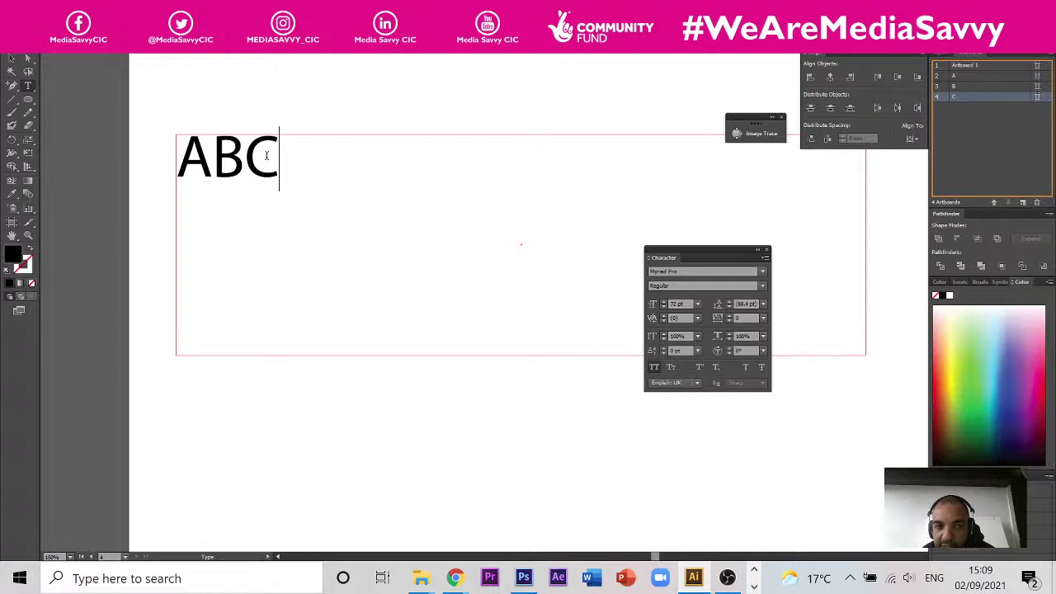
{"action": "type", "text": "AC"}
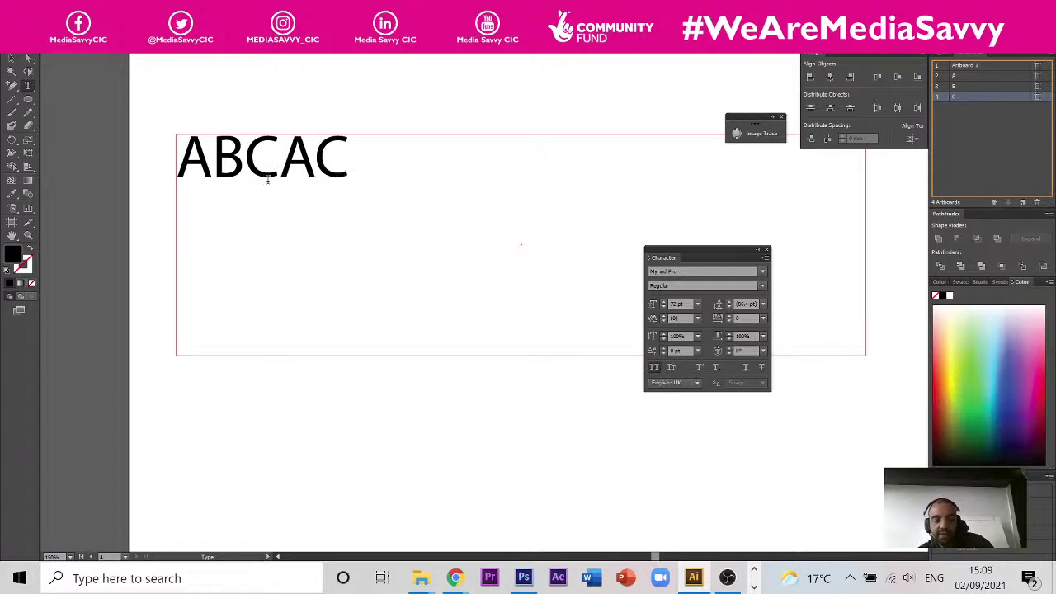
{"action": "type", "text": "E"}
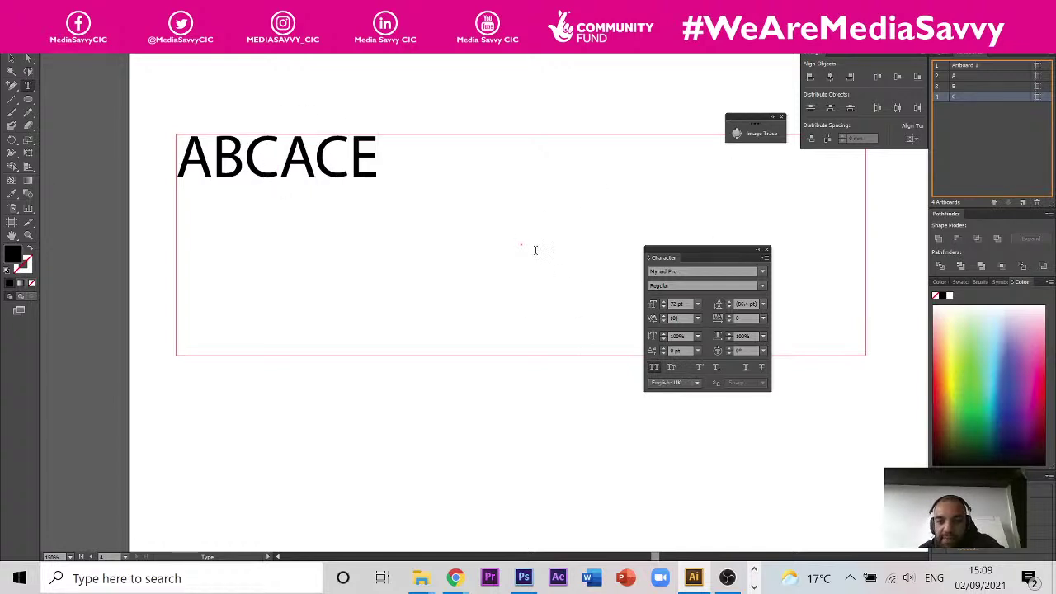
- Choose the Untitled1 font for the typing in the ABCACE text frame
{"action": "scroll", "coordinate": [503, 212], "scroll_direction": "up", "scroll_amount": 2}
{"action": "left_click", "coordinate": [762, 271]}
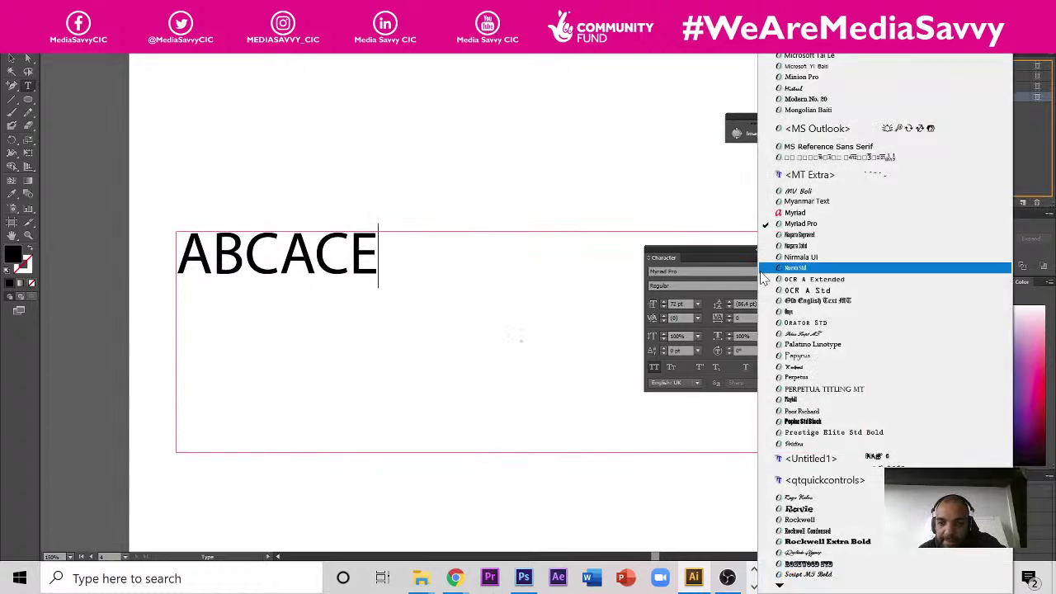
{"action": "key", "text": "Escape"}
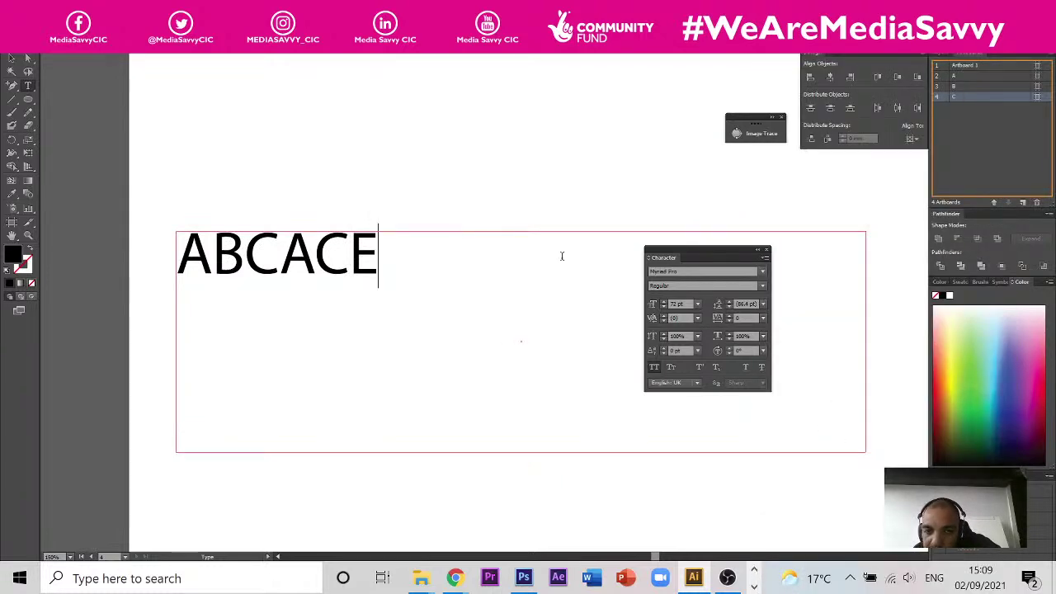
{"action": "left_click", "coordinate": [762, 273]}
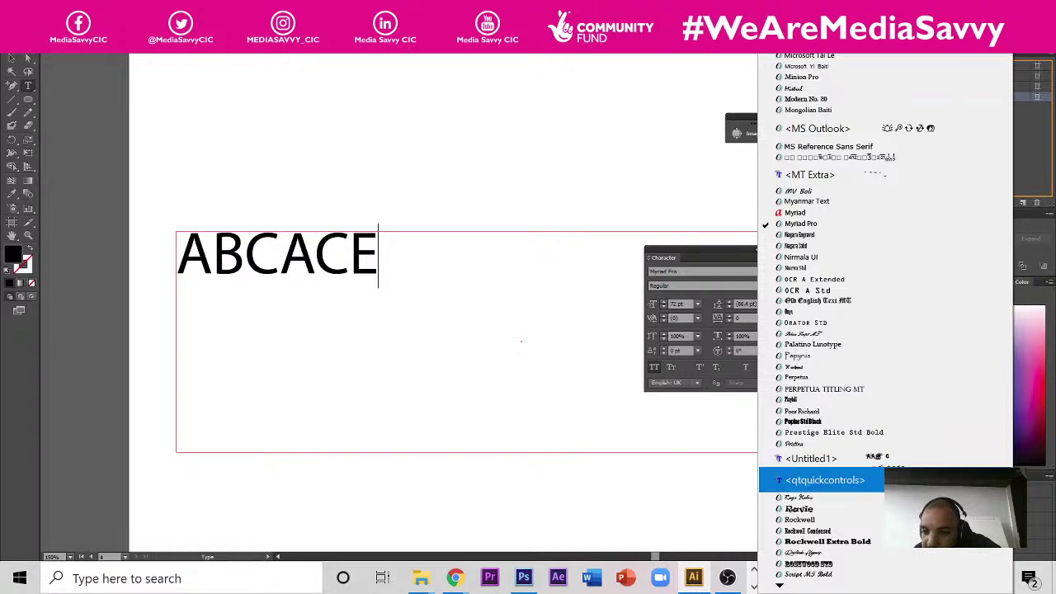
{"action": "key", "text": "Escape"}
{"action": "scroll", "coordinate": [279, 265], "scroll_direction": "up", "scroll_amount": 5}
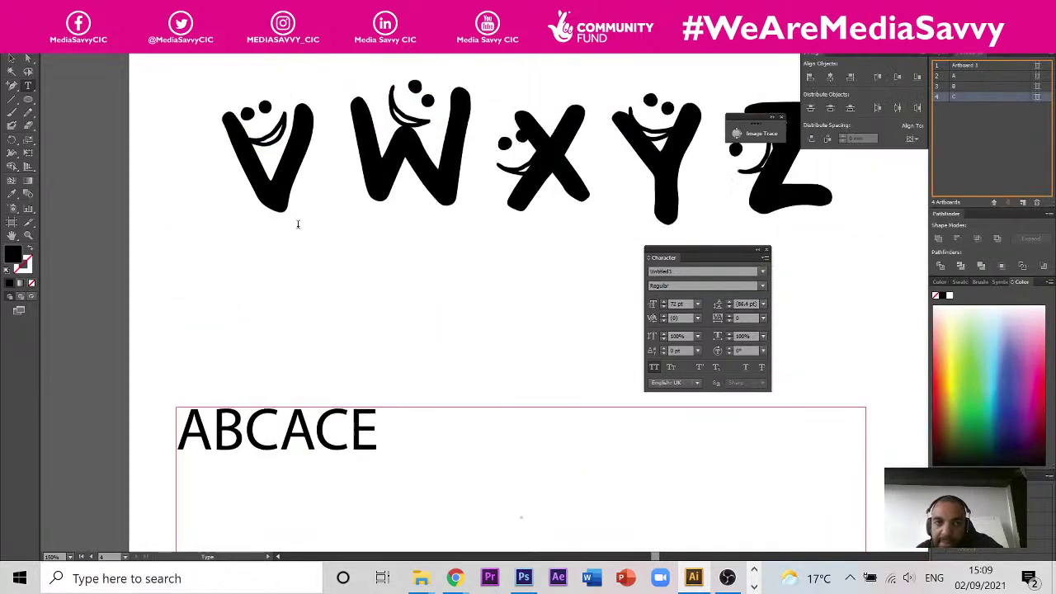
{"action": "key", "text": "ctrl+minus"}
{"action": "key", "text": "ctrl+minus"}
{"action": "key", "text": "ctrl+minus"}
{"action": "key", "text": "ctrl+minus"}
{"action": "key", "text": "ctrl+minus"}
{"action": "key", "text": "ctrl+minus"}
{"action": "key", "text": "ctrl+minus"}
{"action": "key", "text": "ctrl+minus"}
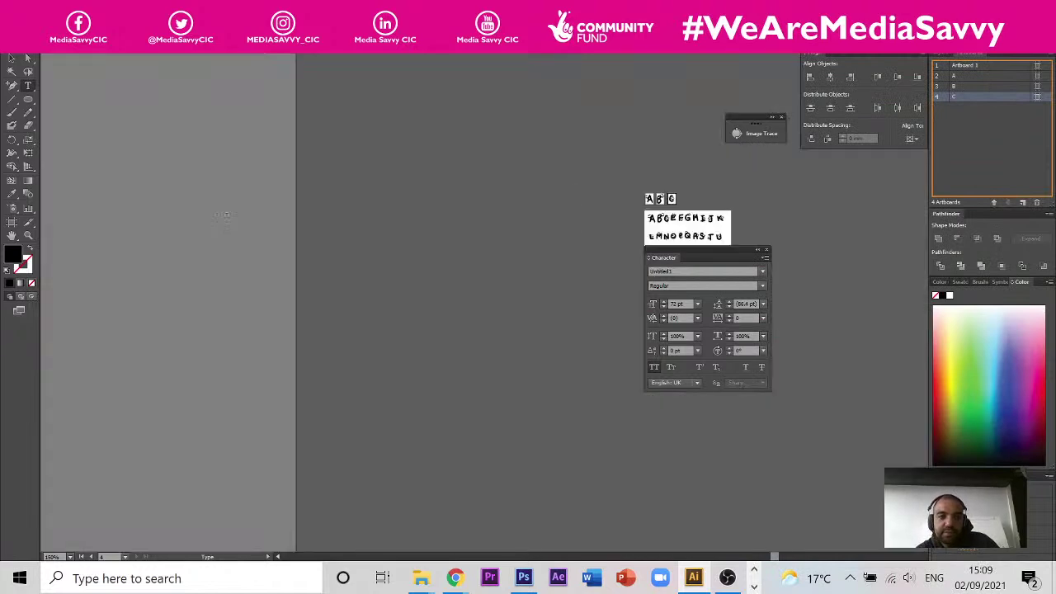
{"action": "key", "text": "alt+f"}
{"action": "key", "text": "ctrl+n"}
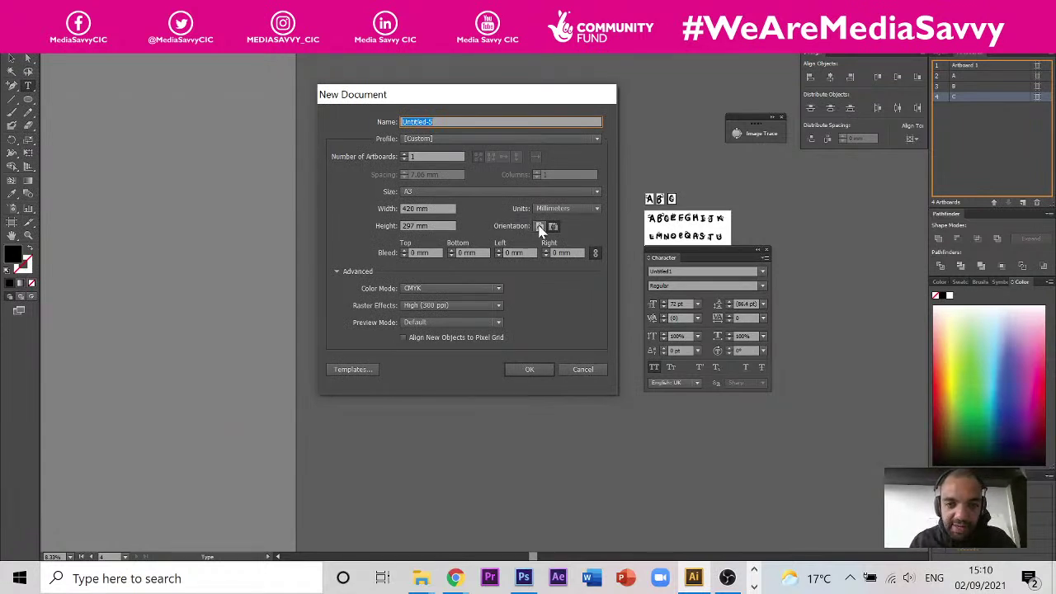
{"action": "left_click", "coordinate": [425, 209]}
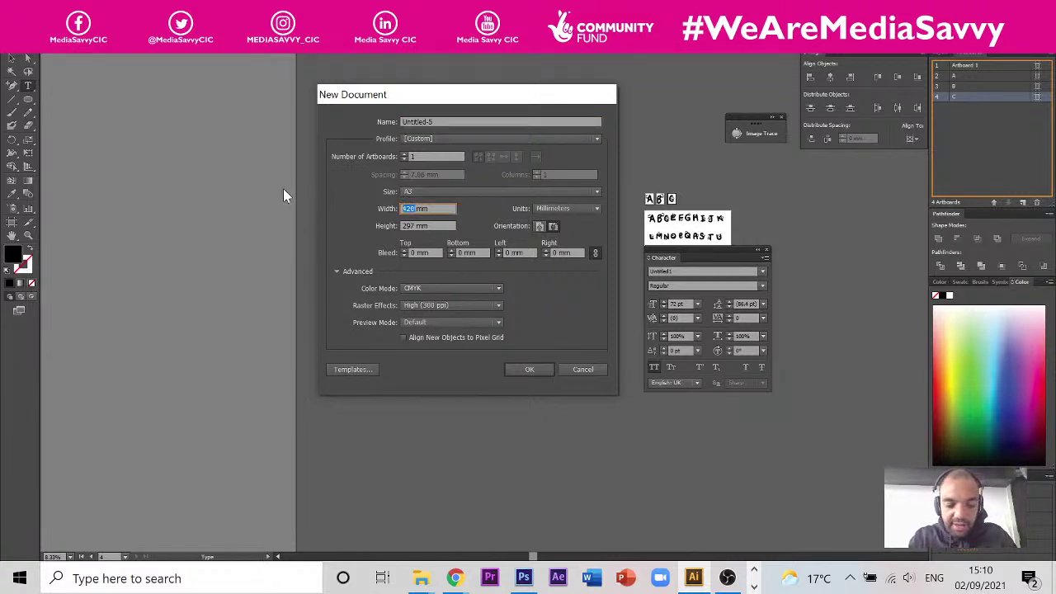
{"action": "type", "text": "1"}
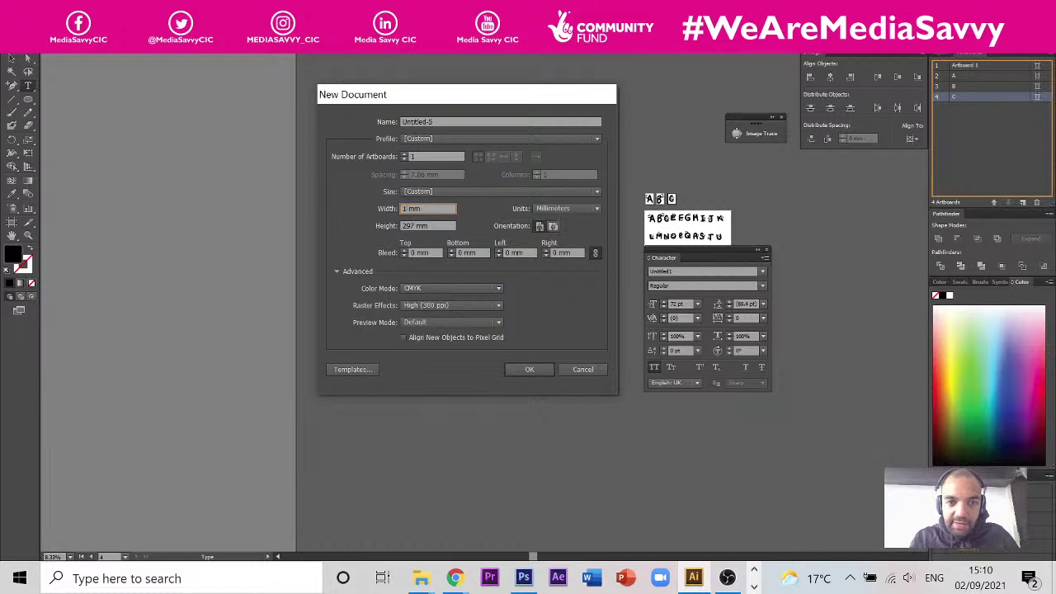
{"action": "type", "text": "40"}
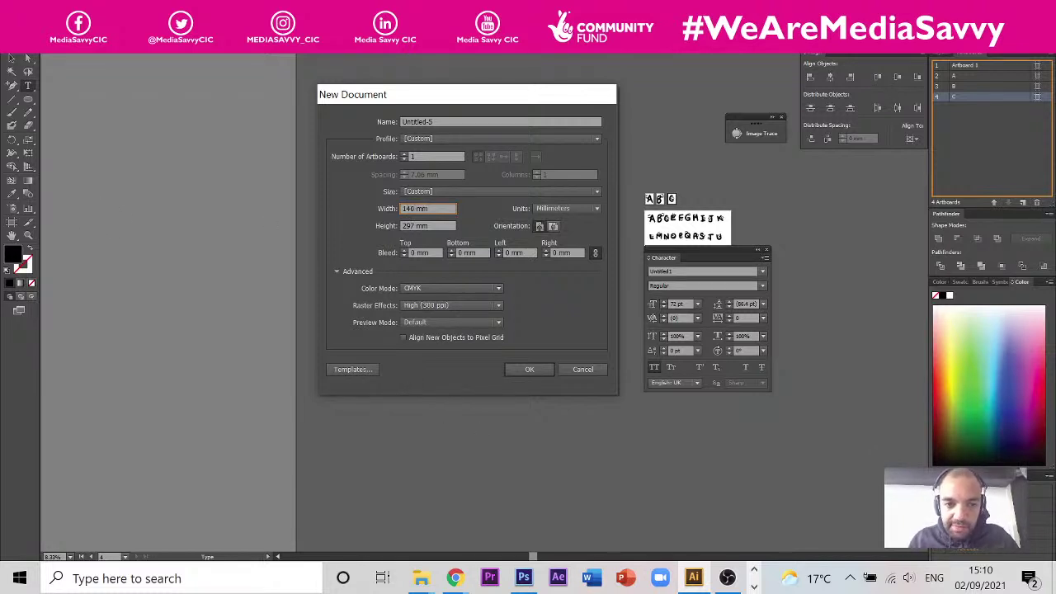
{"action": "key", "text": "Tab"}
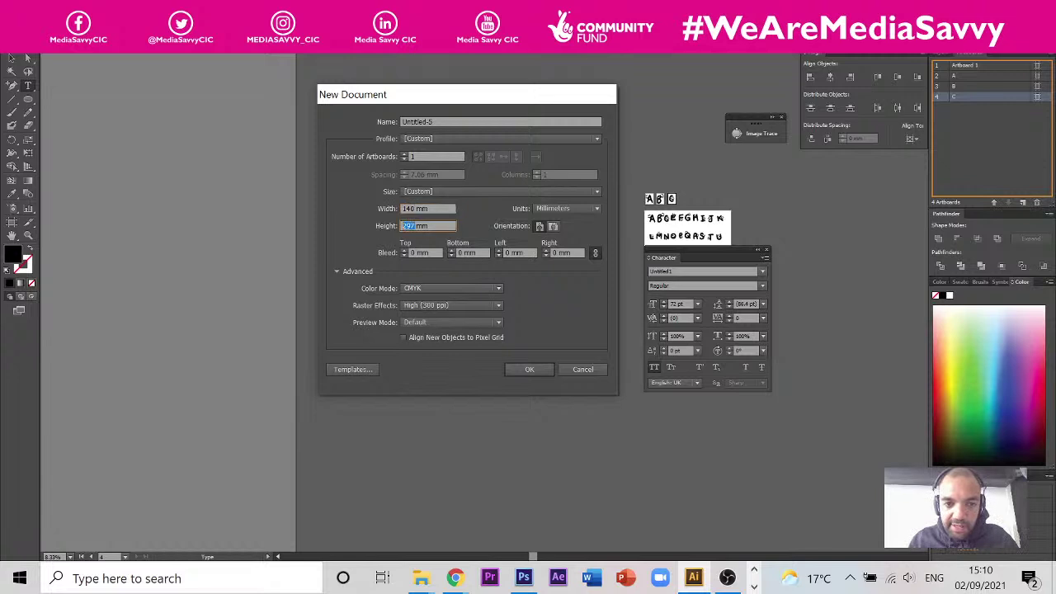
{"action": "left_click", "coordinate": [559, 209]}
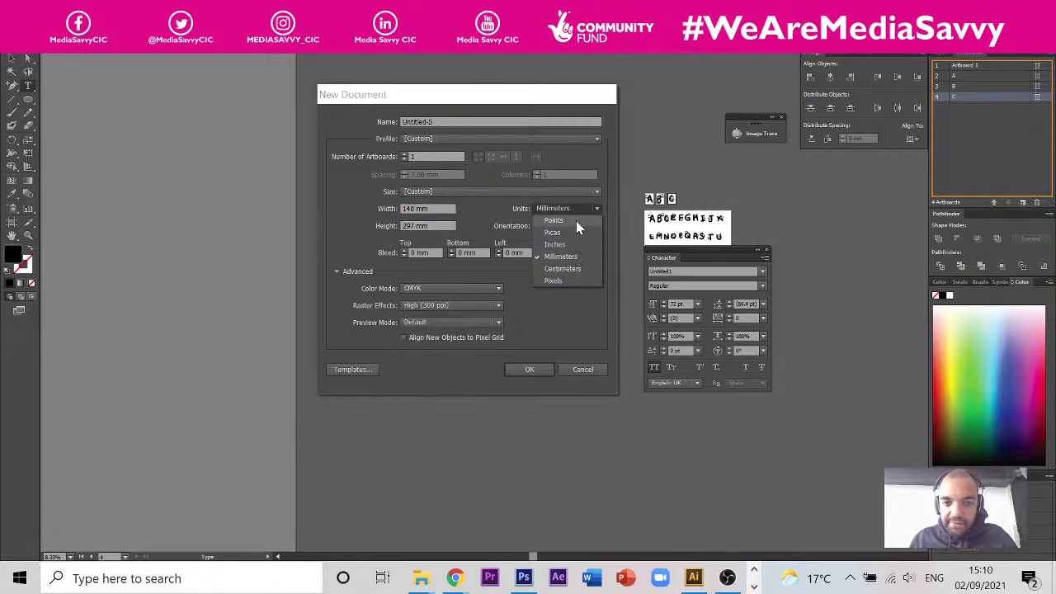
{"action": "left_click", "coordinate": [568, 279]}
{"action": "double_click", "coordinate": [415, 209]}
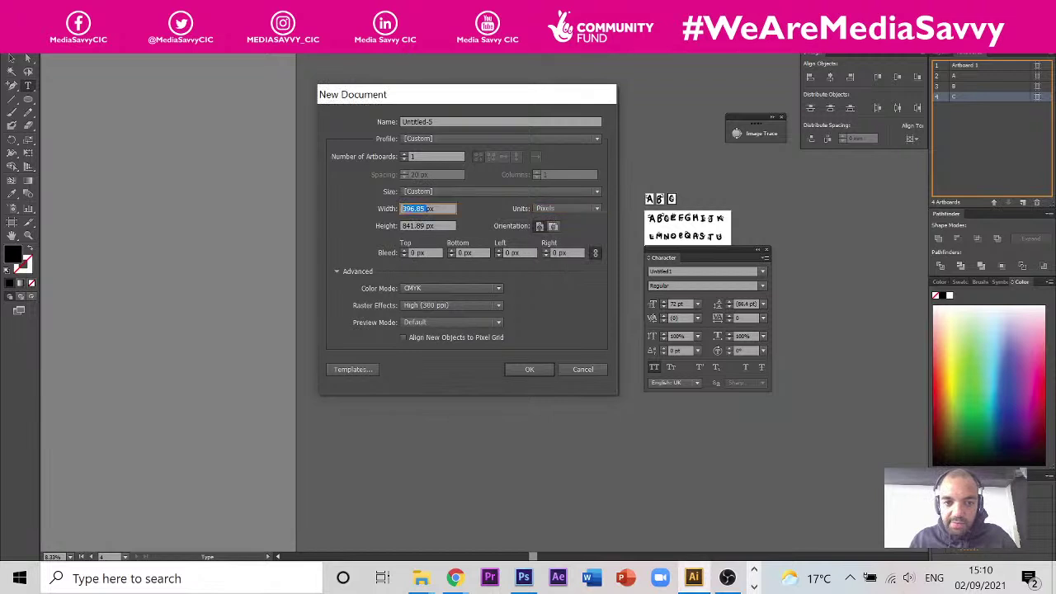
{"action": "type", "text": "140"}
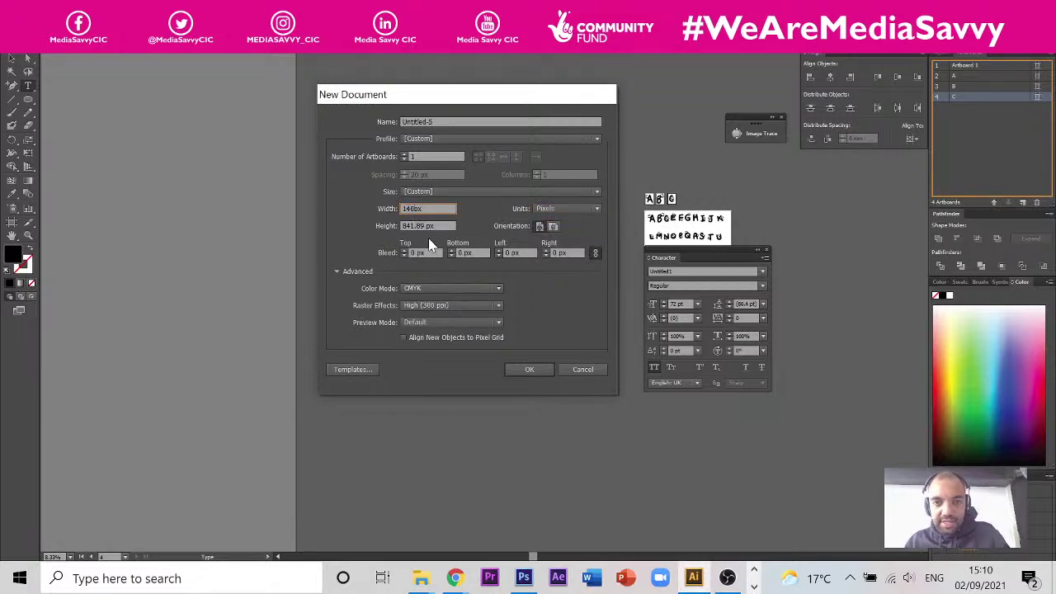
{"action": "left_click", "coordinate": [585, 369]}
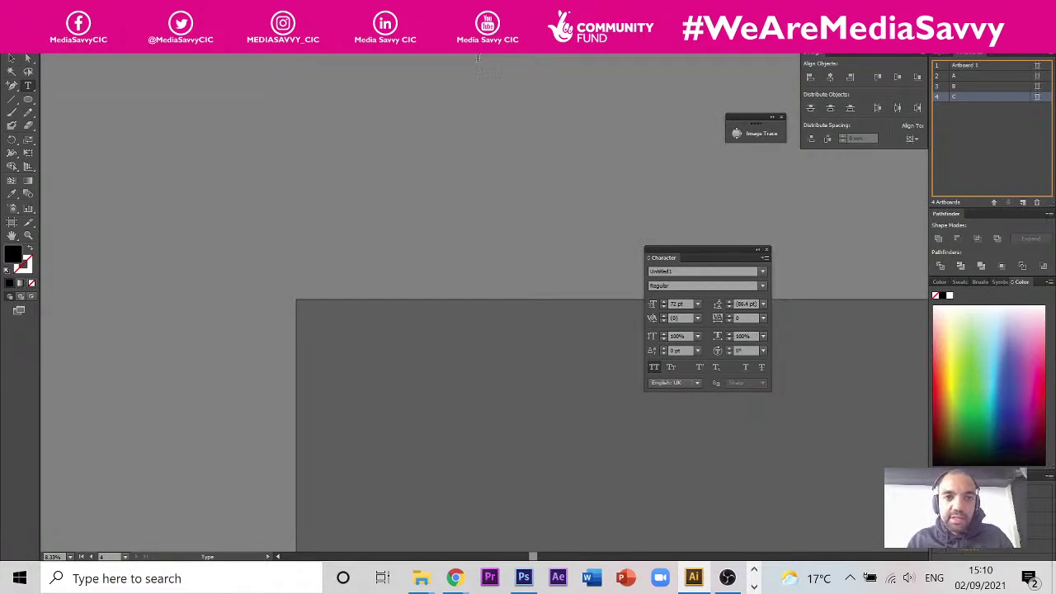
- Examine the size of the C artboard with the Artboard tool
{"action": "key", "text": "ctrl+0"}
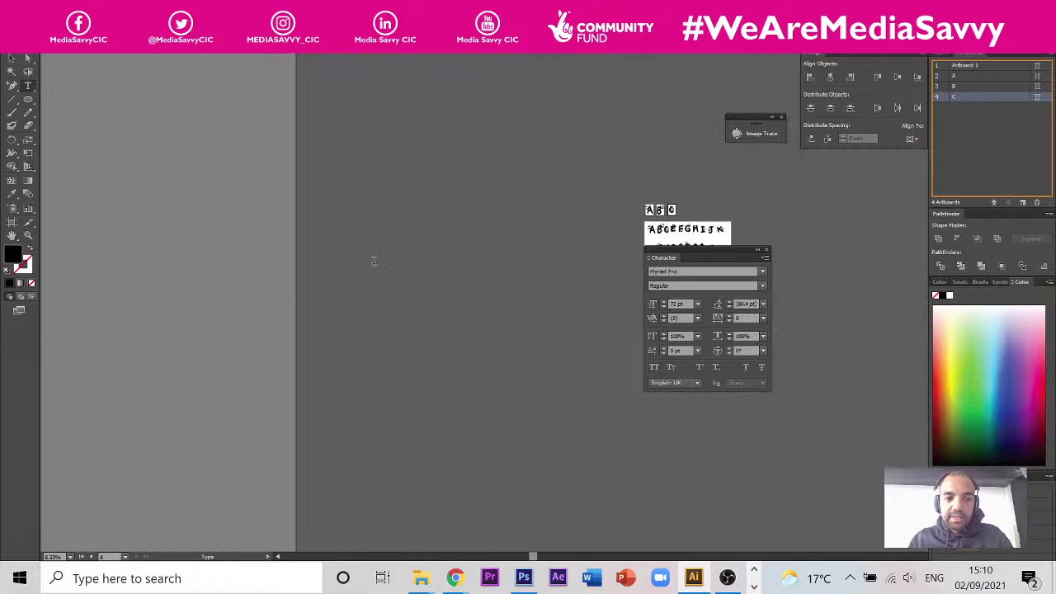
{"action": "key", "text": "ctrl+equal"}
{"action": "key", "text": "ctrl+equal"}
{"action": "key", "text": "ctrl+equal"}
{"action": "key", "text": "ctrl+equal"}
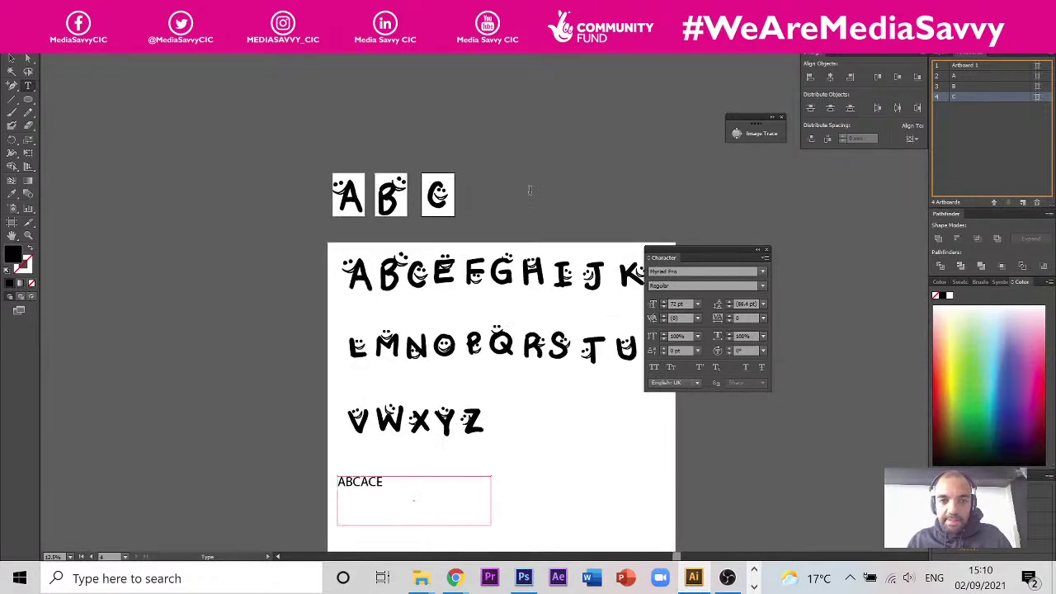
{"action": "key", "text": "shift+o"}
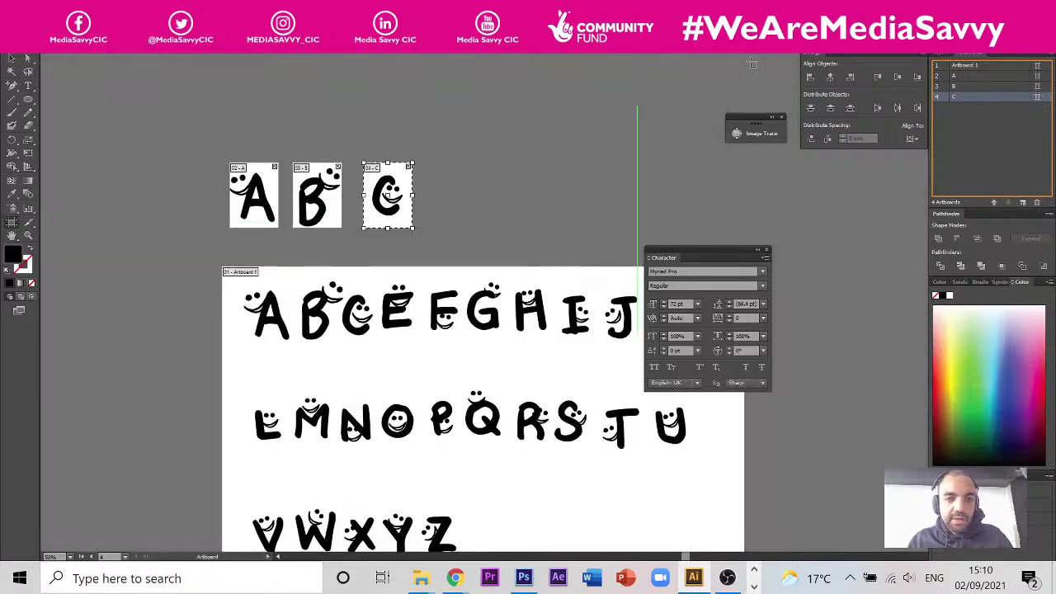
- Select the artwork on the A, B and C artboards and create a new document 140 px wide and 160 px high
{"action": "left_click", "coordinate": [10, 60]}
{"action": "left_click_drag", "start_coordinate": [197, 130], "coordinate": [445, 240]}
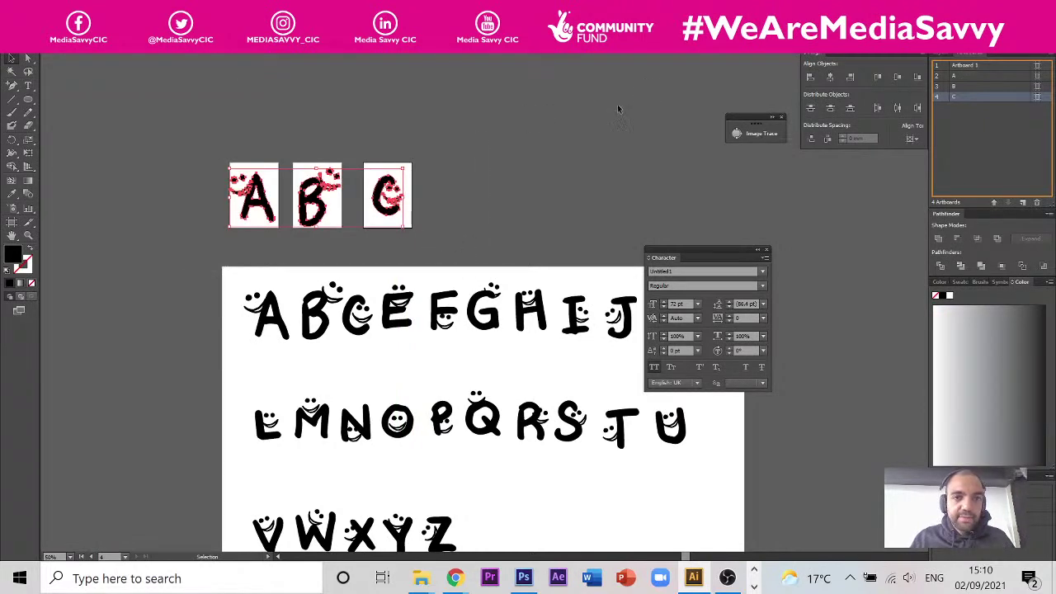
{"action": "left_click", "coordinate": [37, 12]}
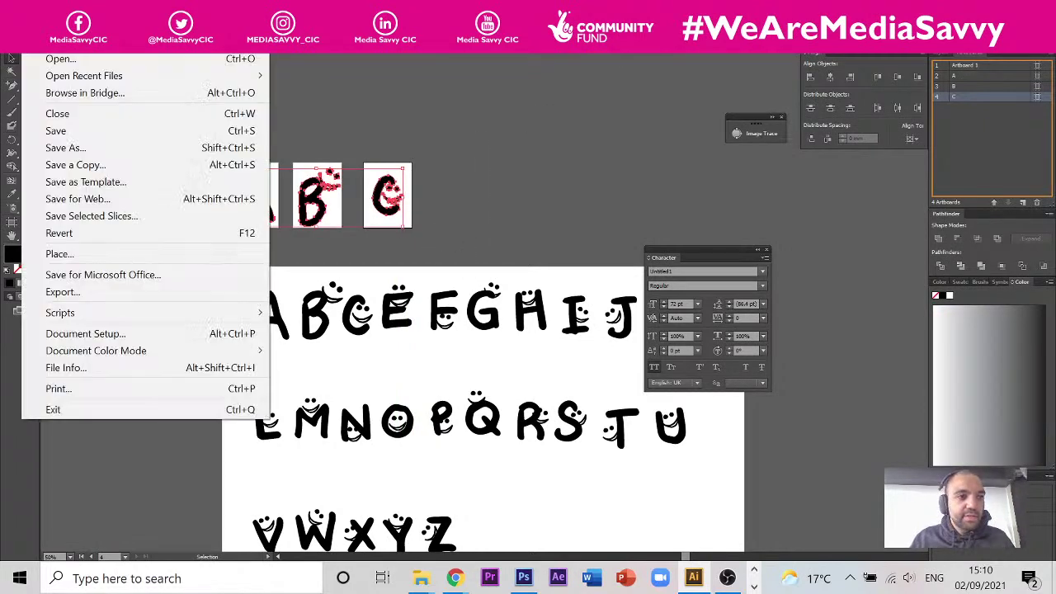
{"action": "left_click", "coordinate": [50, 27]}
{"action": "left_click", "coordinate": [424, 209]}
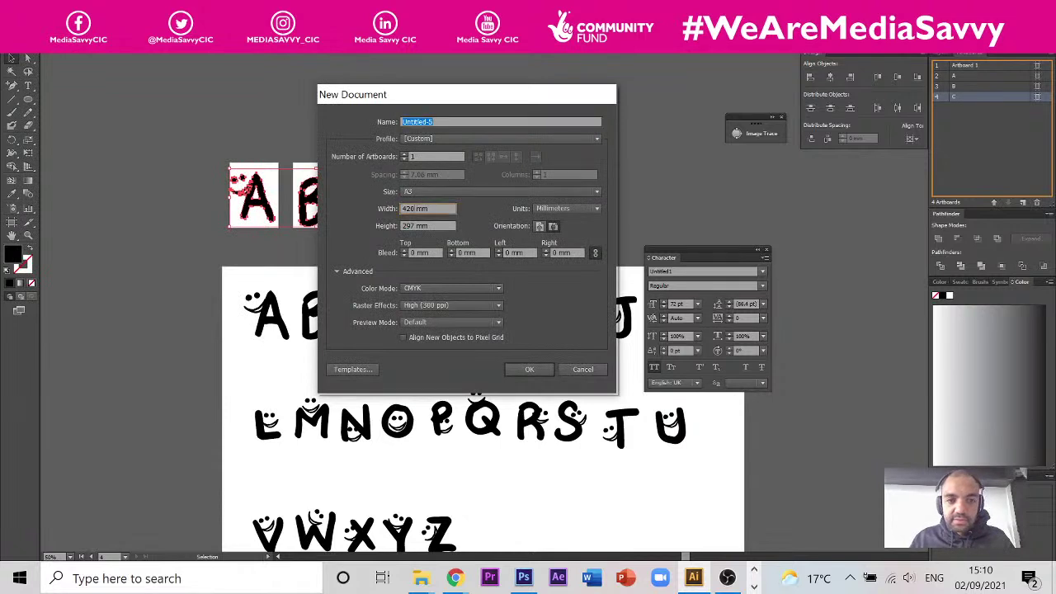
{"action": "left_click", "coordinate": [565, 209]}
{"action": "left_click", "coordinate": [570, 280]}
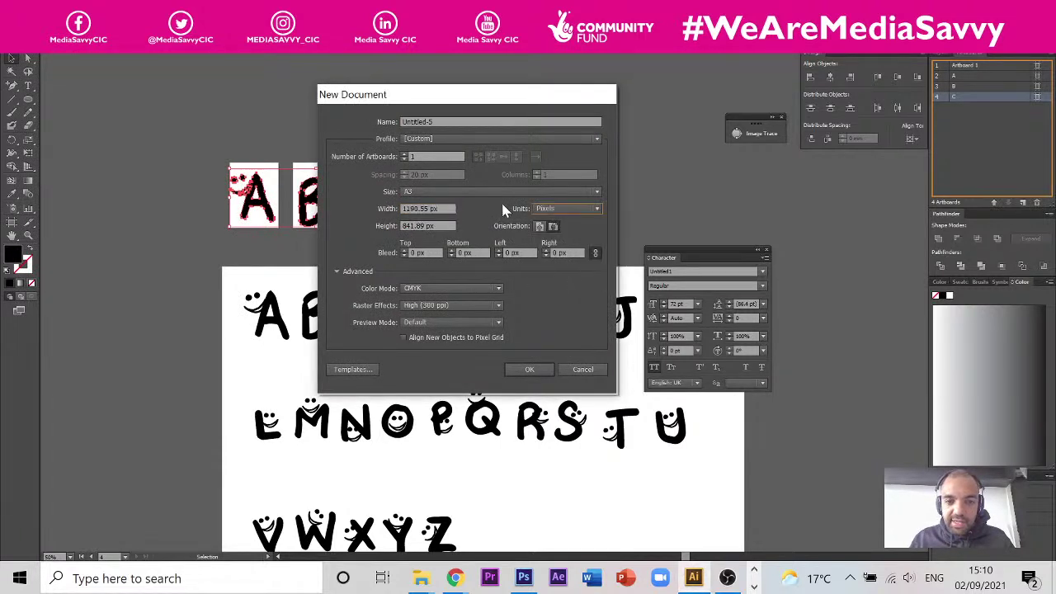
{"action": "type", "text": "140px"}
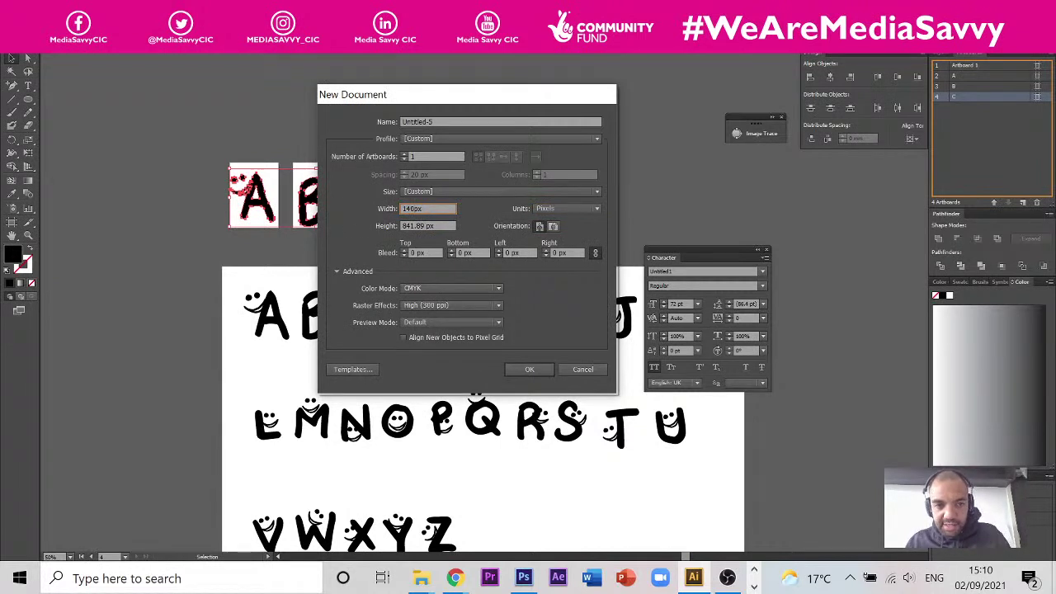
{"action": "key", "text": "Tab"}
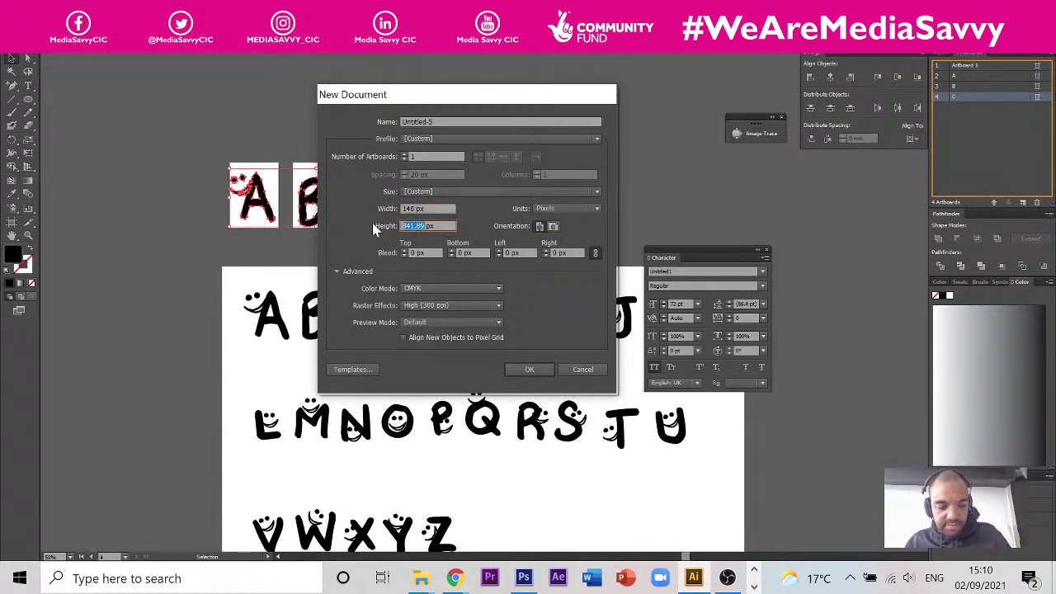
{"action": "type", "text": "160"}
{"action": "key", "text": "Return"}
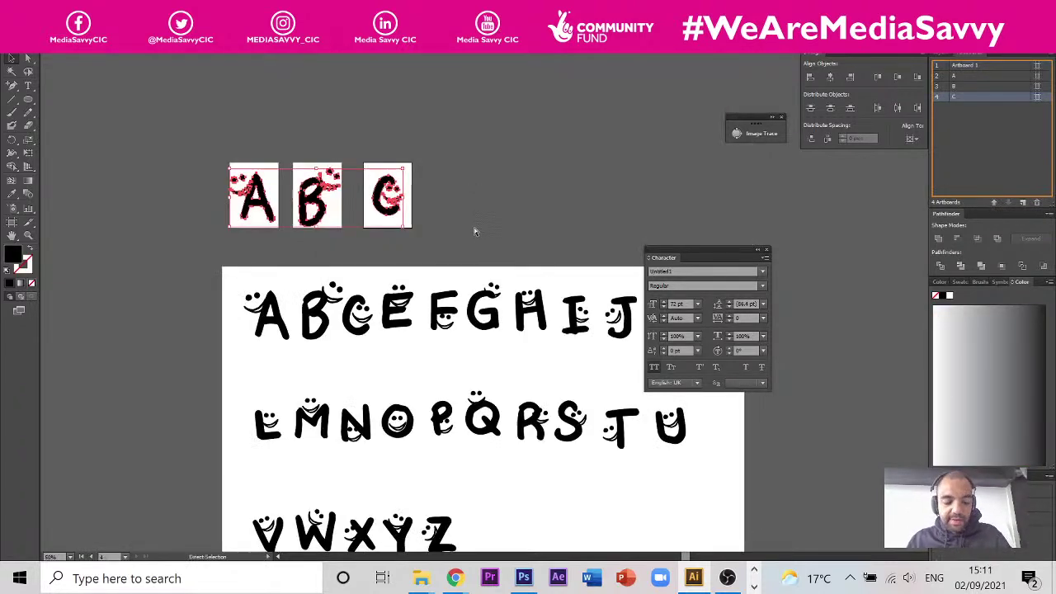
- Paste the copied A, B and C letters into the new document and delete the B and C
{"action": "left_click", "coordinate": [714, 59]}
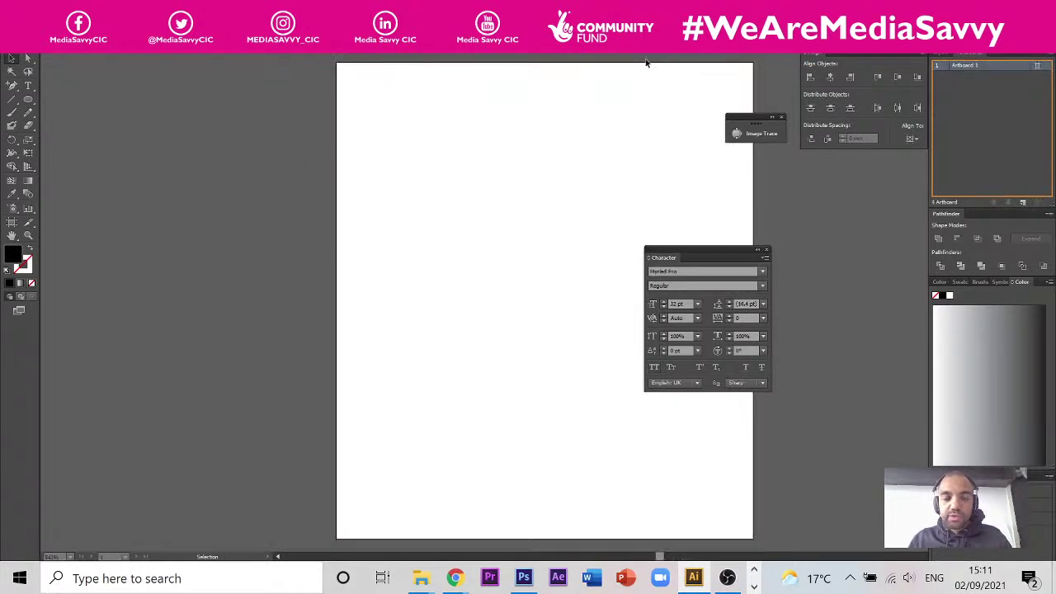
{"action": "key", "text": "ctrl+v"}
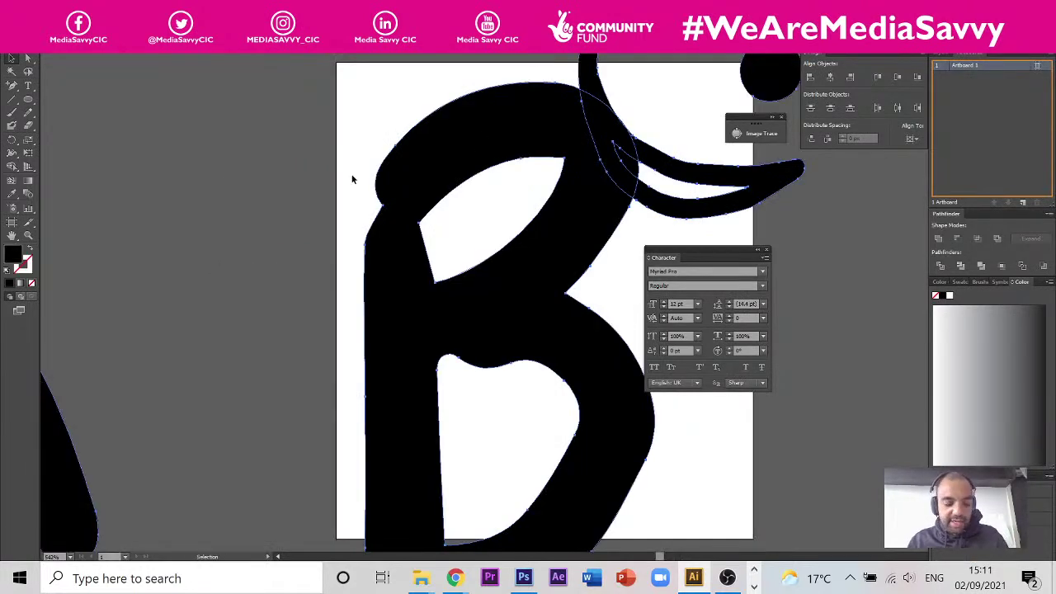
{"action": "scroll", "coordinate": [349, 179], "scroll_direction": "down", "scroll_amount": 5}
{"action": "left_click", "coordinate": [550, 119]}
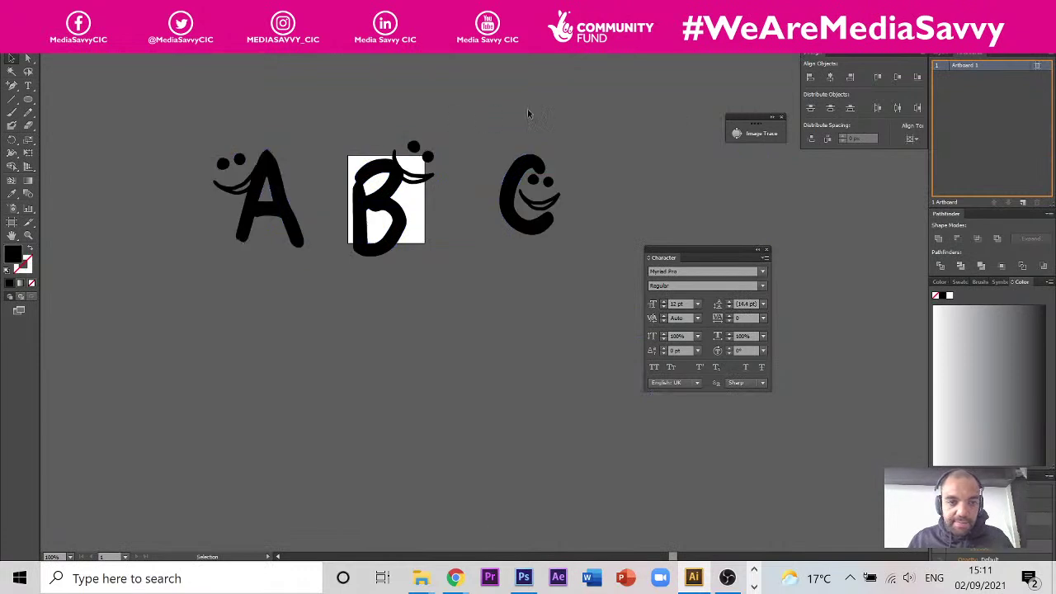
{"action": "left_click_drag", "start_coordinate": [607, 113], "coordinate": [338, 309]}
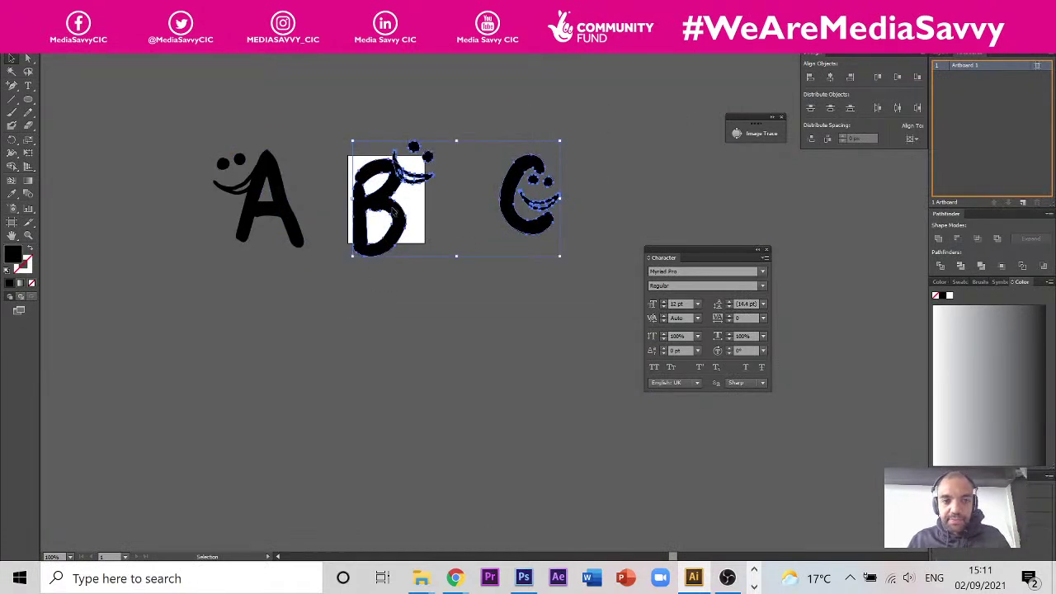
{"action": "left_click_drag", "start_coordinate": [398, 198], "coordinate": [399, 356]}
{"action": "key", "text": "Delete"}
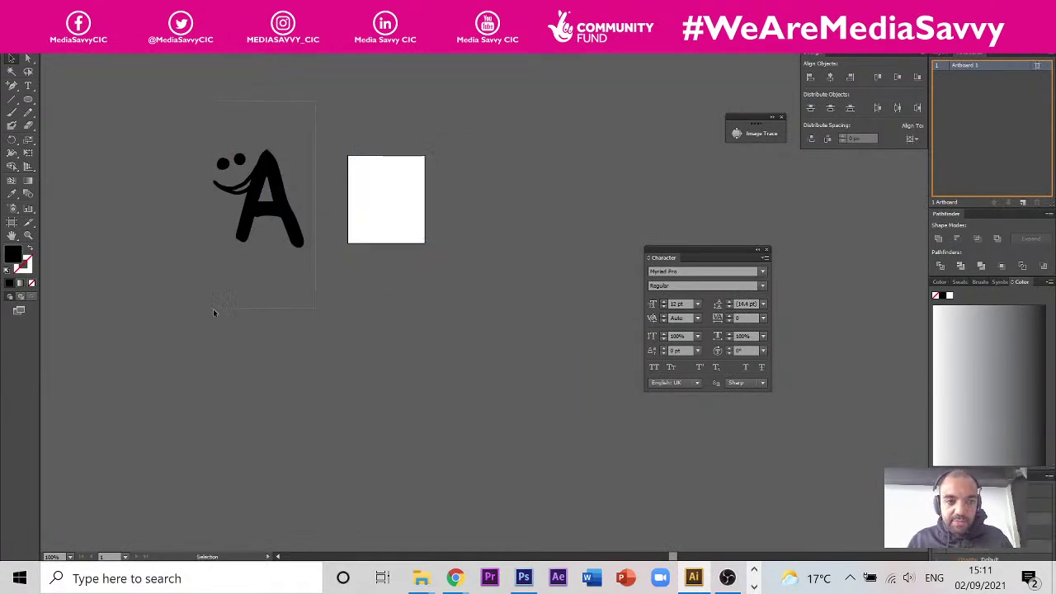
- Move the smiling A onto the artboard, scale it down to fit inside, and center it roughly
{"action": "left_click_drag", "start_coordinate": [213, 311], "coordinate": [213, 312]}
{"action": "left_click_drag", "start_coordinate": [284, 219], "coordinate": [405, 219]}
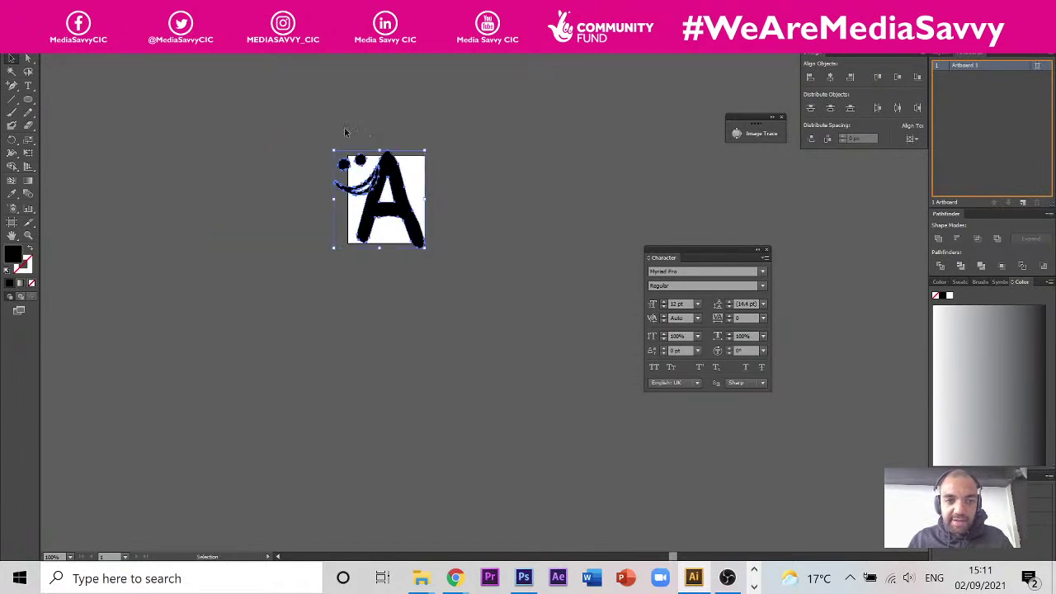
{"action": "left_click_drag", "start_coordinate": [334, 149], "coordinate": [345, 164]}
{"action": "left_click", "coordinate": [452, 215]}
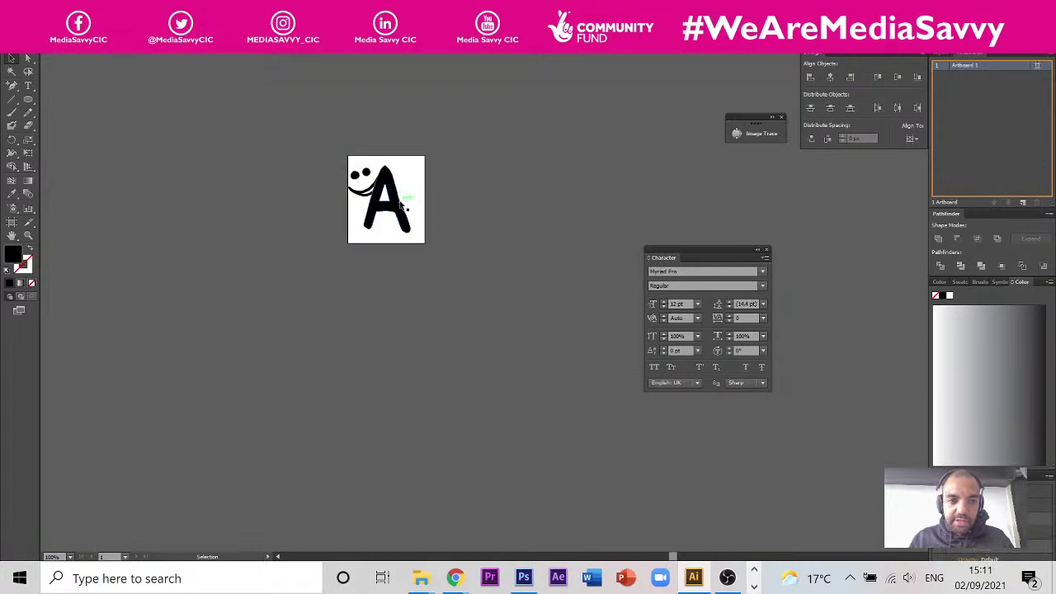
{"action": "left_click_drag", "start_coordinate": [401, 205], "coordinate": [404, 208]}
{"action": "left_click", "coordinate": [571, 172]}
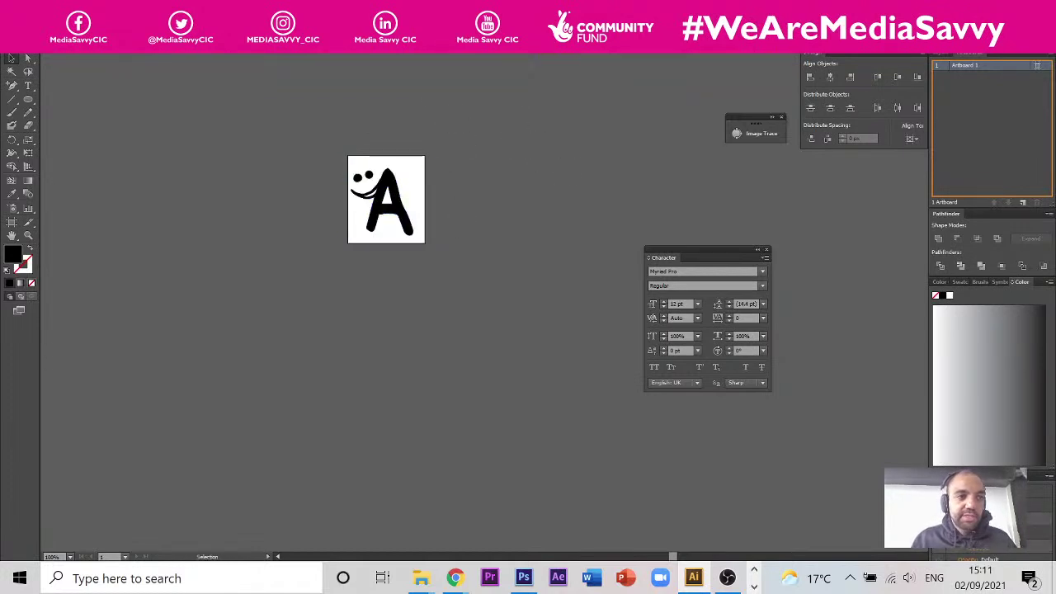
- Save the A document as an SVG file named A in the Type Happy folder, one level above A-Z Letters
{"action": "left_click", "coordinate": [31, 45]}
{"action": "left_click", "coordinate": [169, 147]}
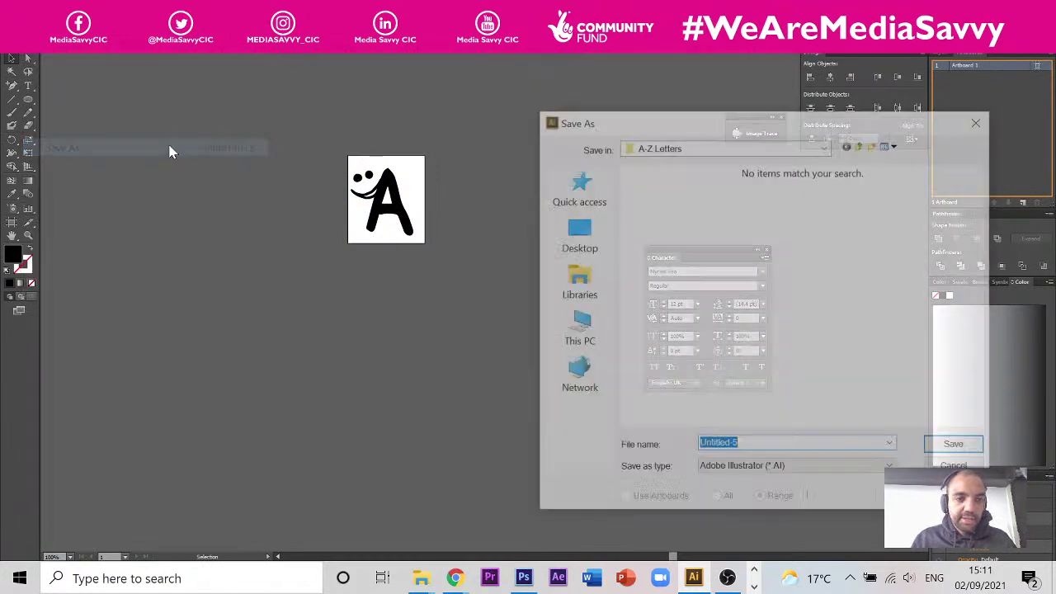
{"action": "left_click", "coordinate": [751, 468]}
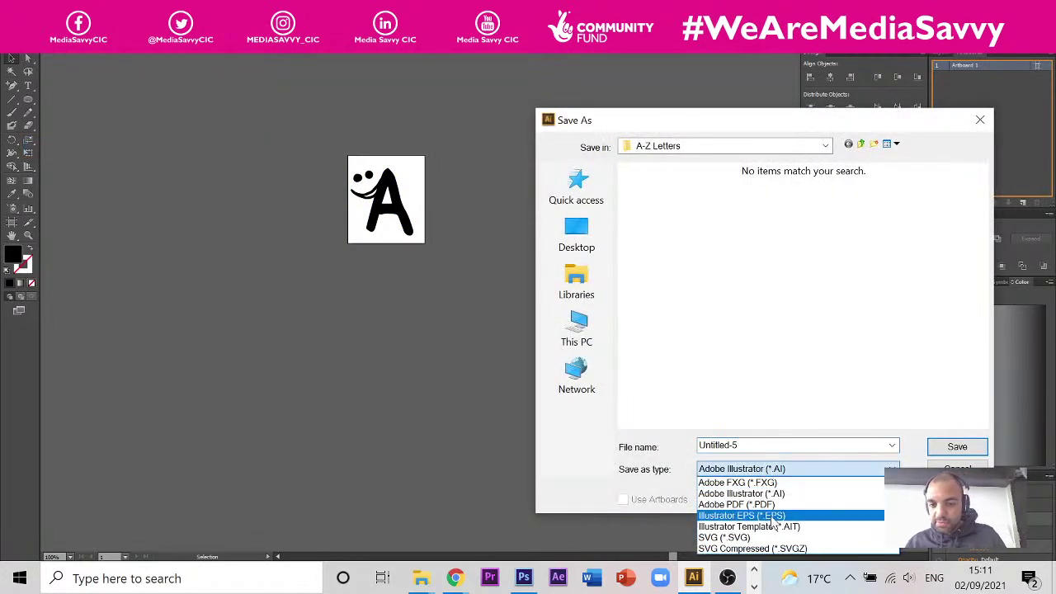
{"action": "left_click", "coordinate": [726, 537]}
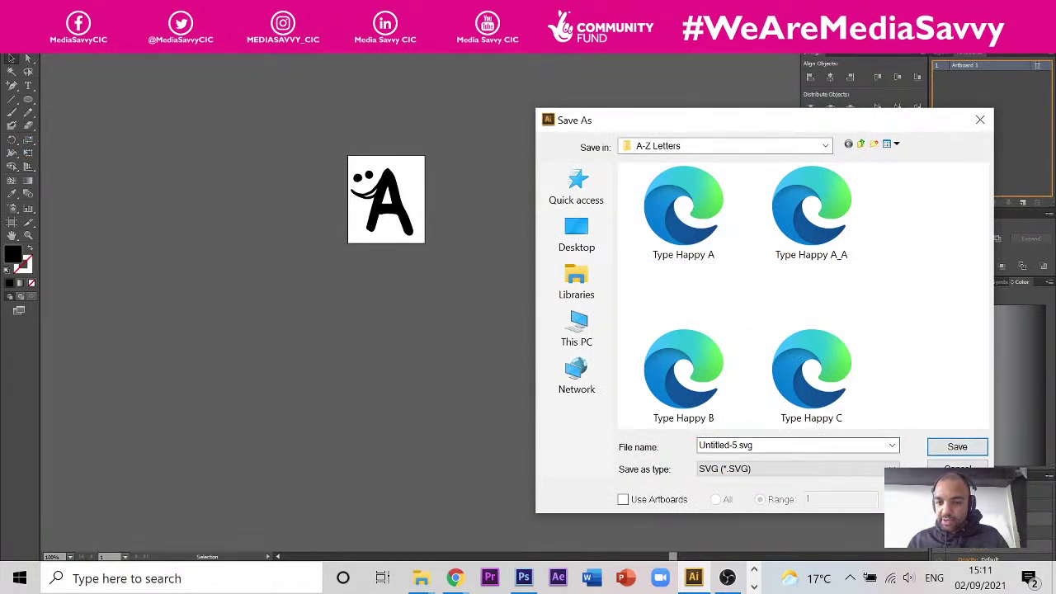
{"action": "double_click", "coordinate": [726, 445]}
{"action": "left_click", "coordinate": [699, 450]}
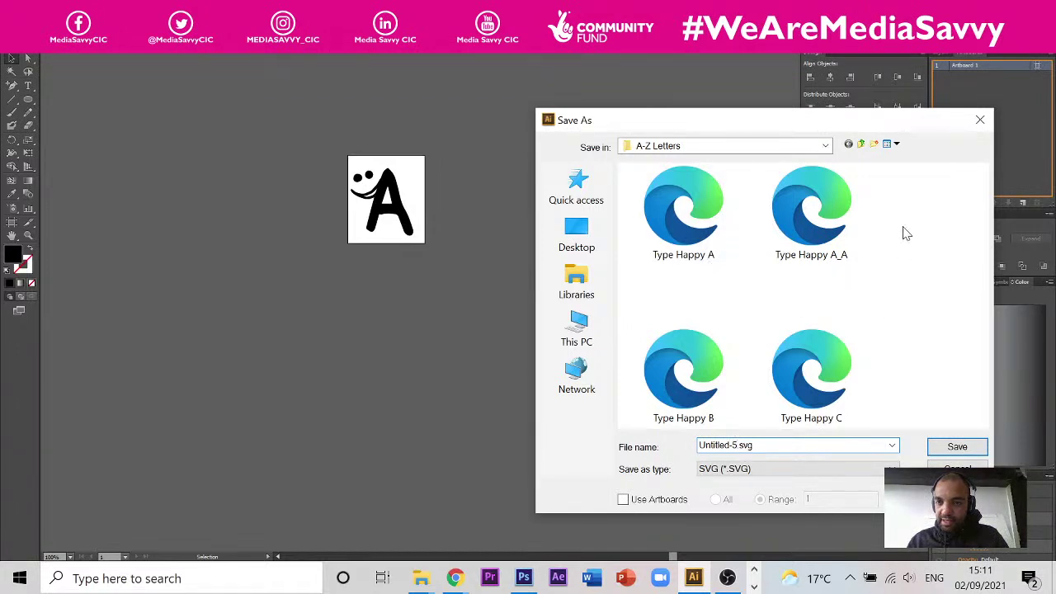
{"action": "left_click", "coordinate": [860, 146]}
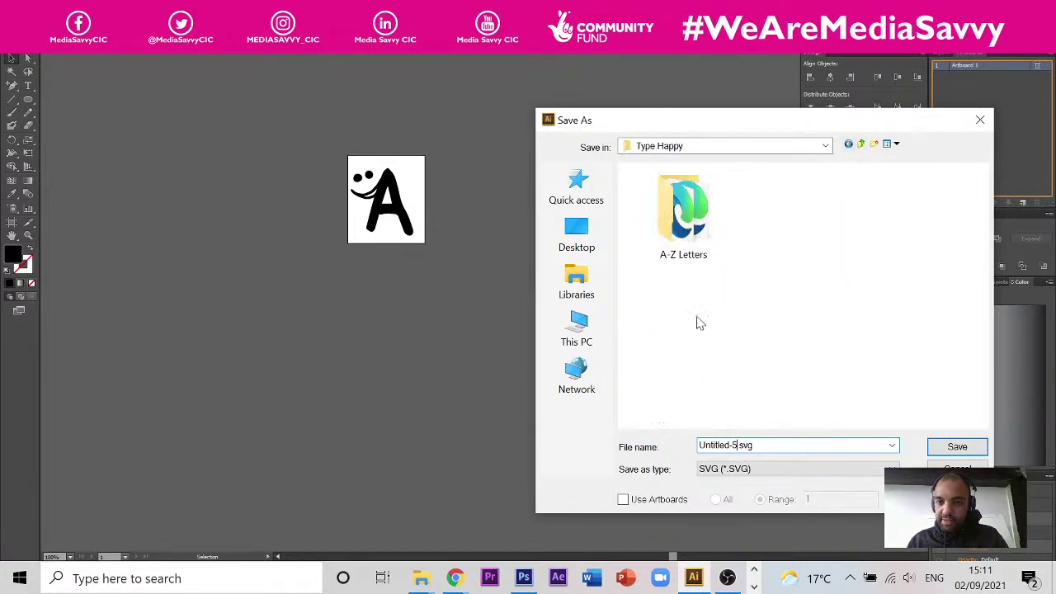
{"action": "left_click_drag", "start_coordinate": [736, 445], "coordinate": [647, 447]}
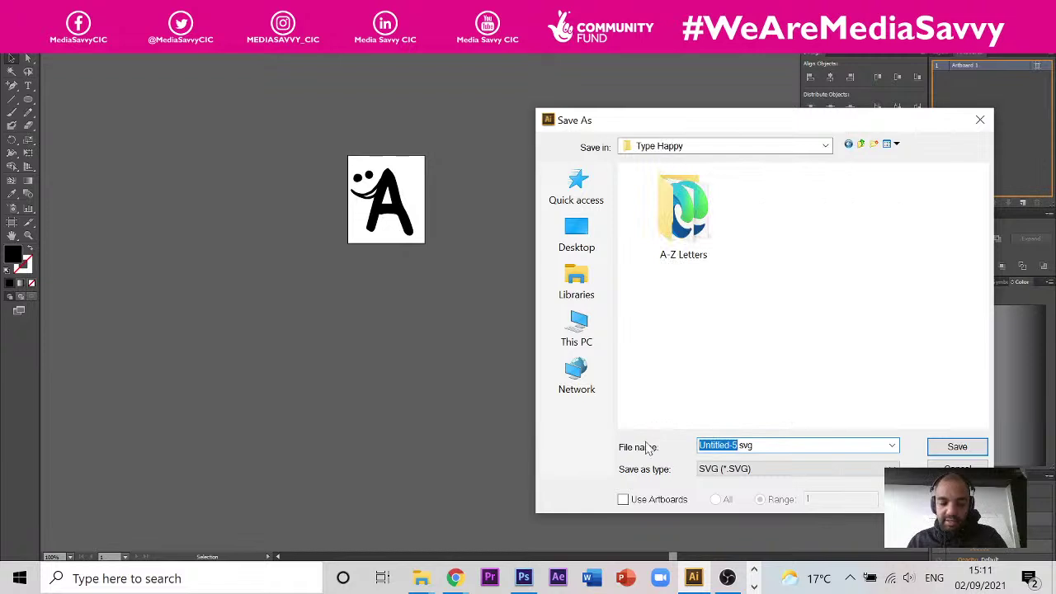
{"action": "type", "text": "A"}
{"action": "left_click", "coordinate": [956, 446]}
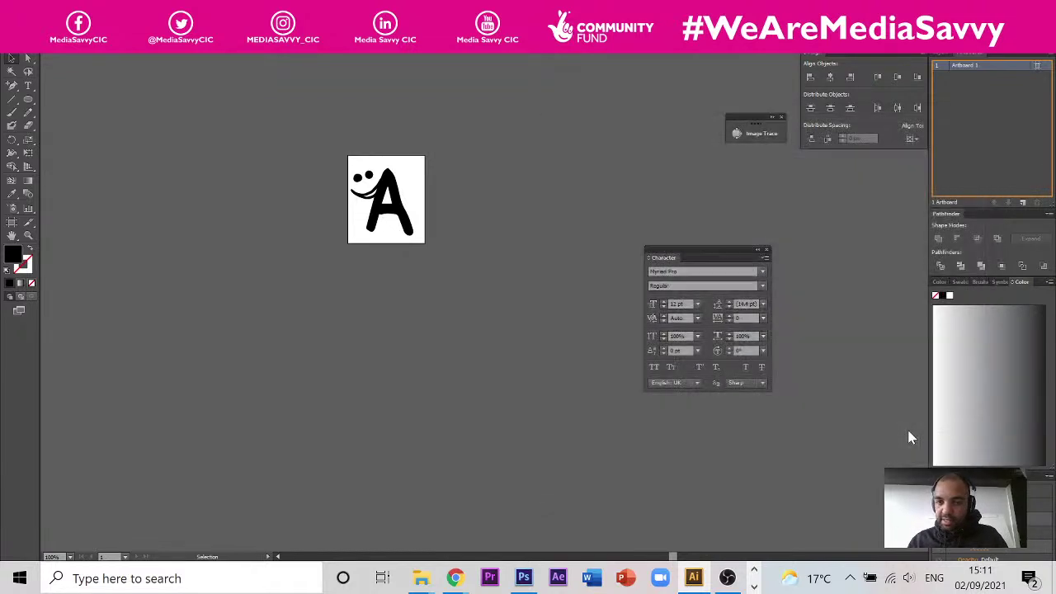
{"action": "left_click", "coordinate": [569, 330]}
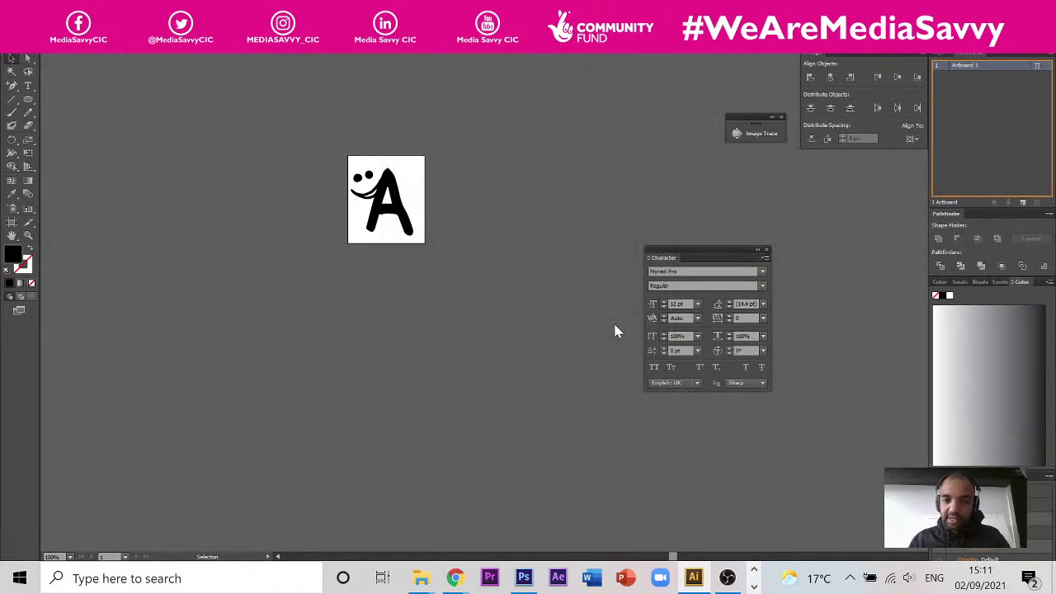
- Switch to FontForge and quit it without saving the changed font
{"action": "key", "text": "ctrl+super+Right"}
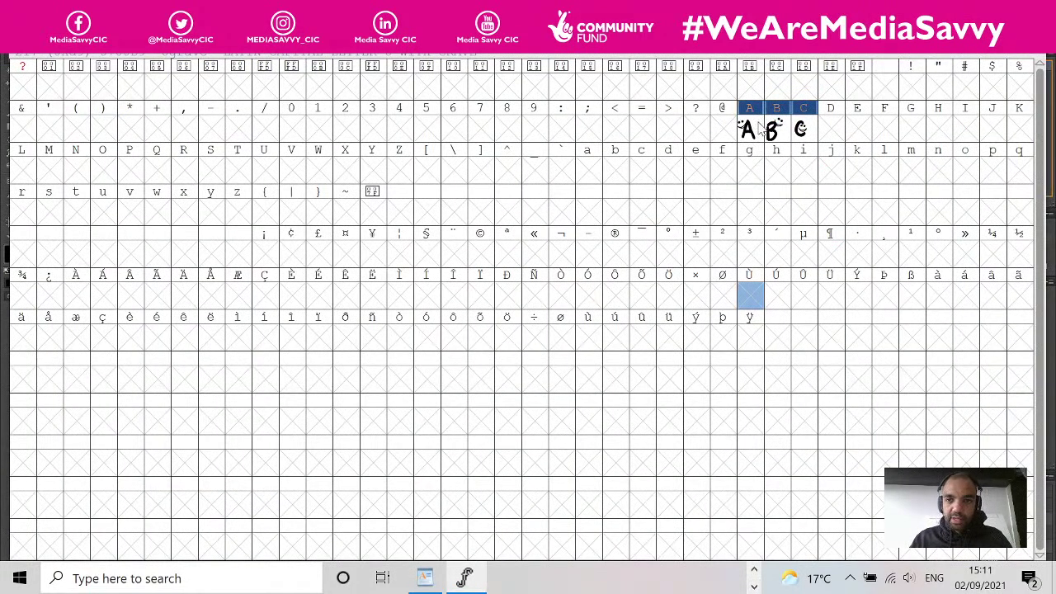
{"action": "left_click", "coordinate": [759, 128]}
{"action": "left_click_drag", "start_coordinate": [779, 127], "coordinate": [810, 140]}
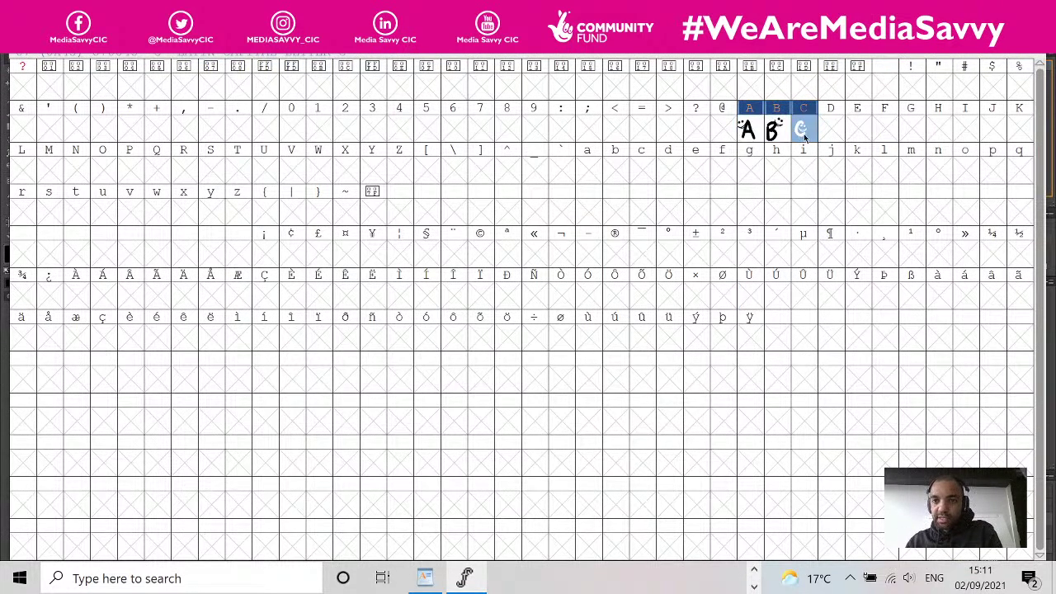
{"action": "right_click", "coordinate": [808, 138]}
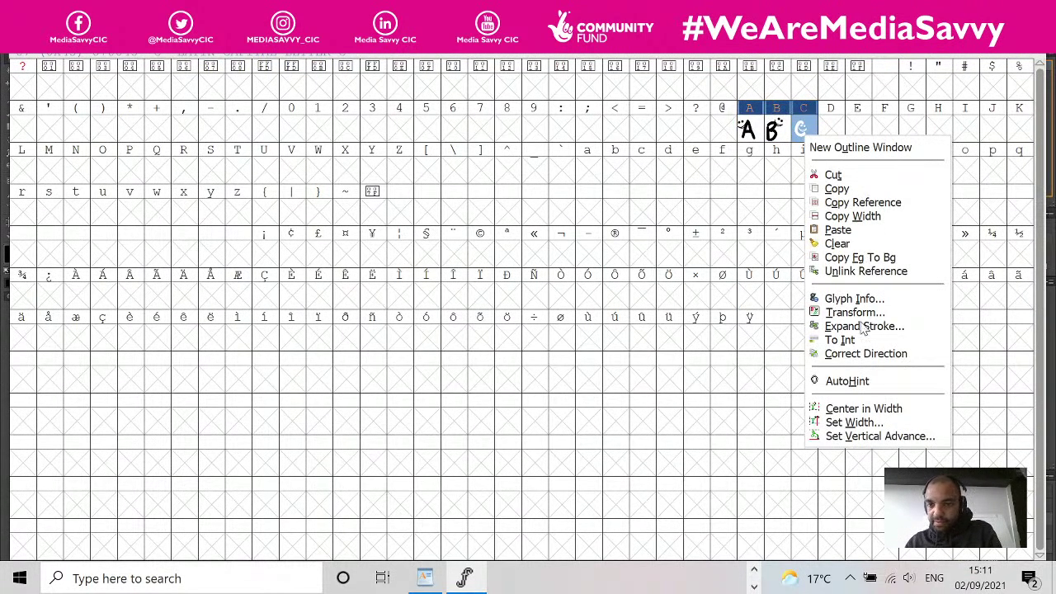
{"action": "key", "text": "Escape"}
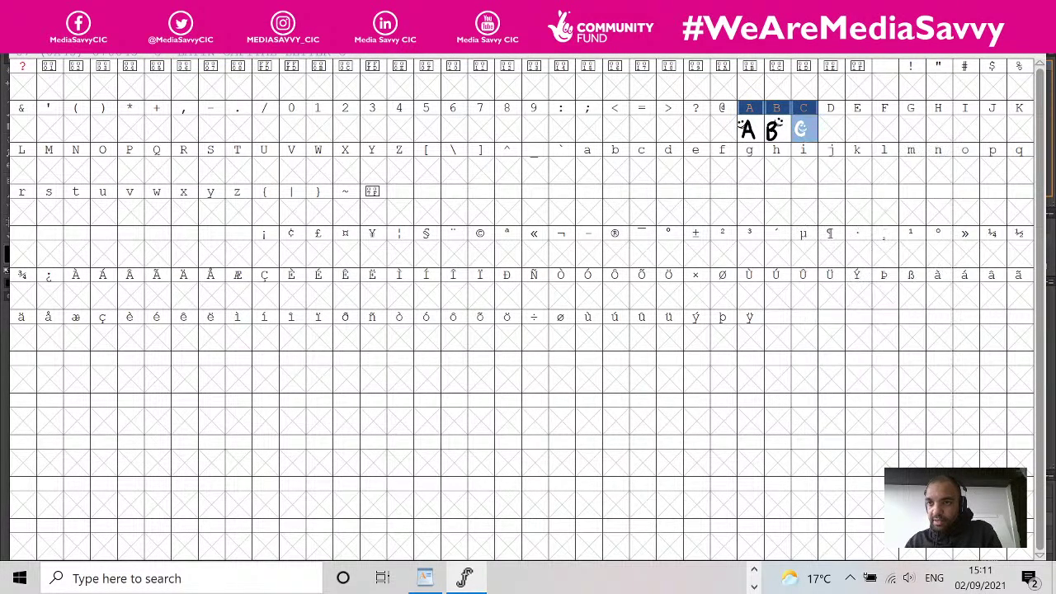
{"action": "key", "text": "ctrl+q"}
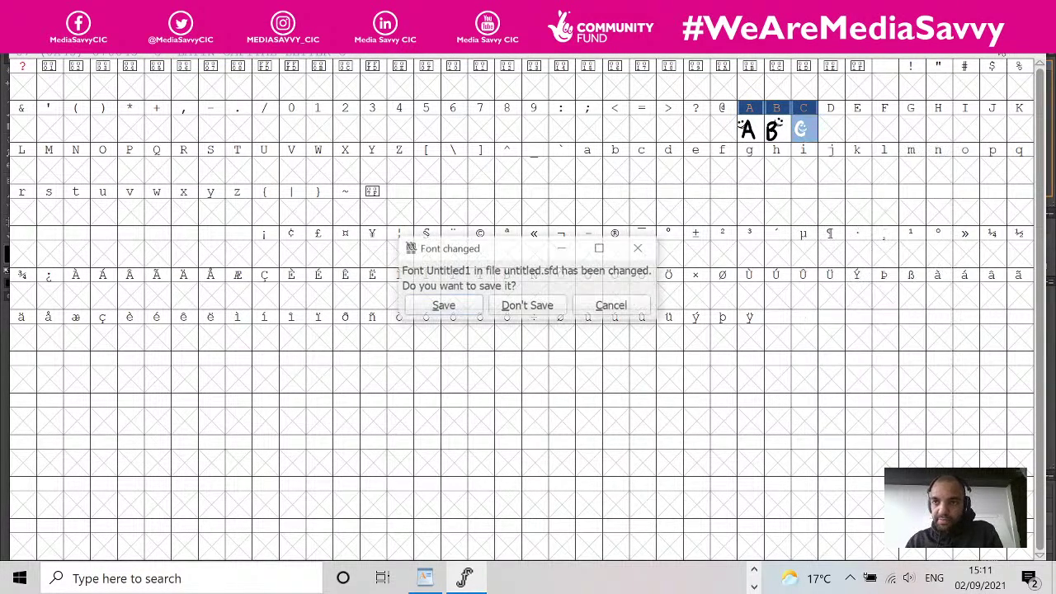
{"action": "left_click", "coordinate": [527, 305]}
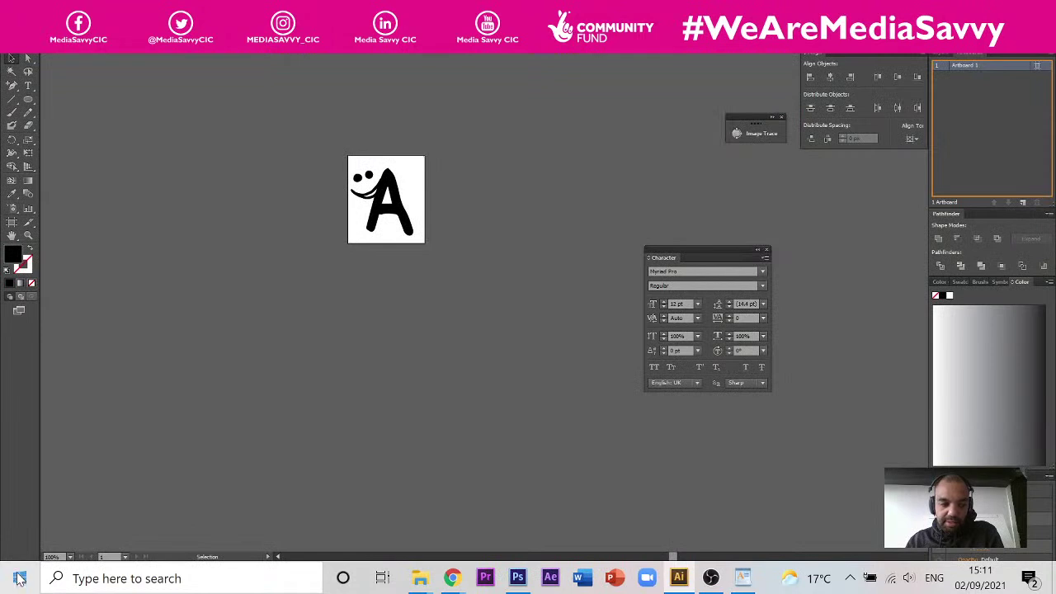
- Relaunch FontForge and create a new empty font
{"action": "left_click", "coordinate": [181, 578]}
{"action": "type", "text": "FO"}
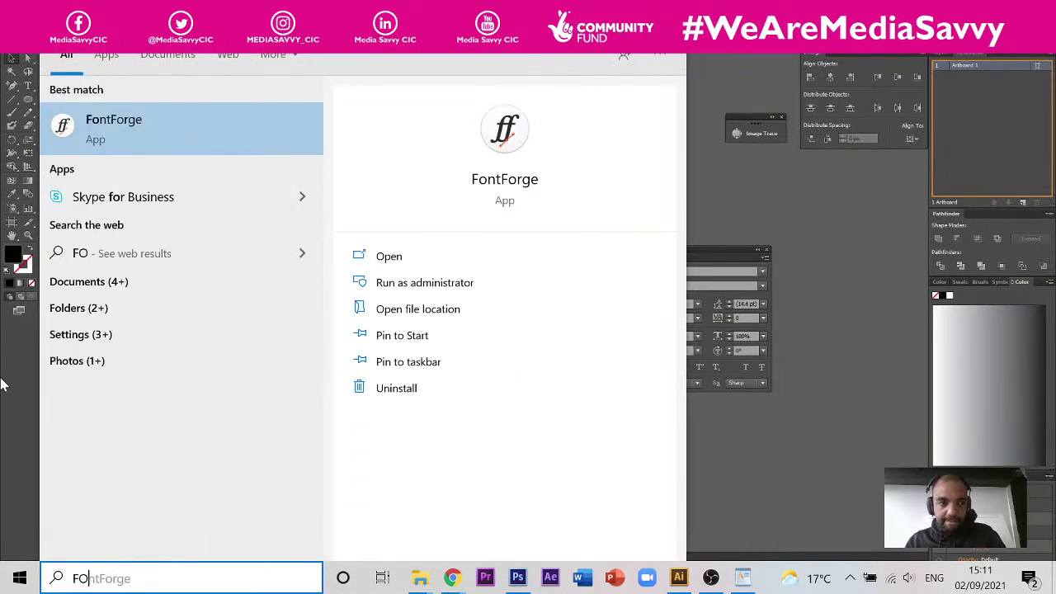
{"action": "left_click", "coordinate": [140, 137]}
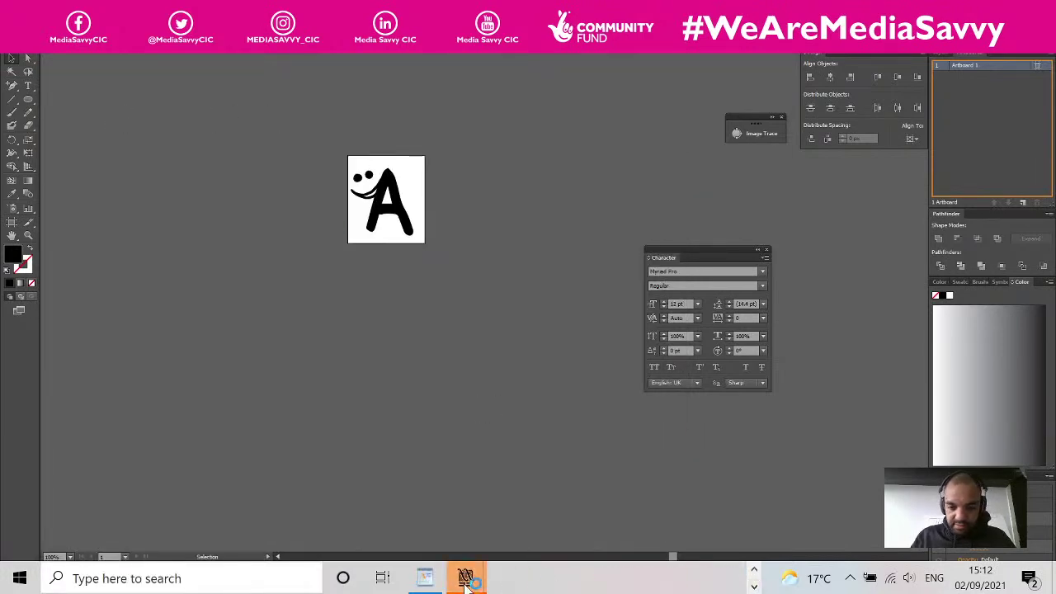
{"action": "mouse_move", "coordinate": [465, 577]}
{"action": "left_click", "coordinate": [477, 482]}
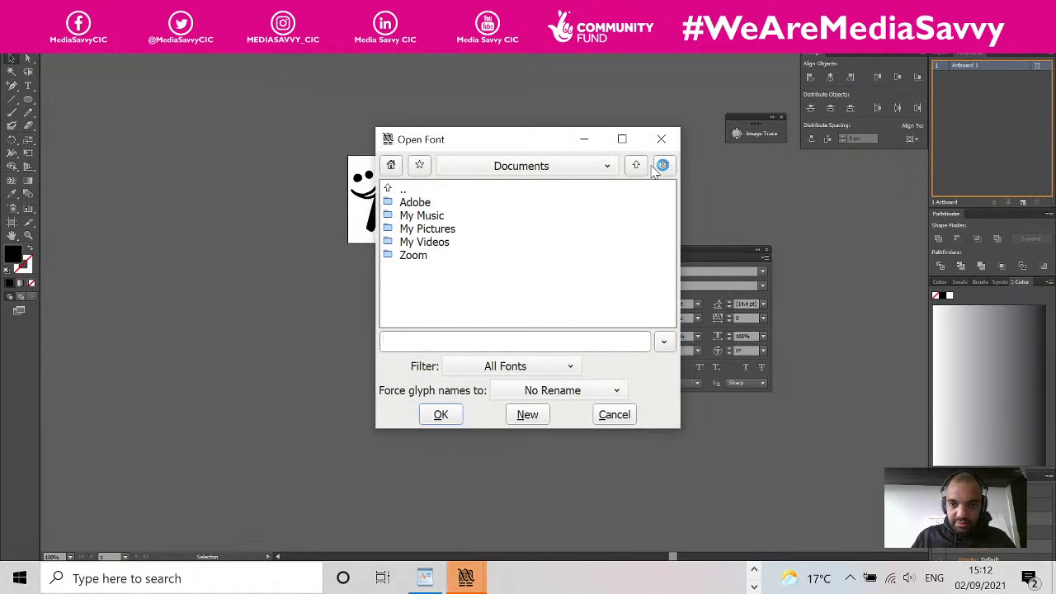
{"action": "left_click", "coordinate": [547, 492]}
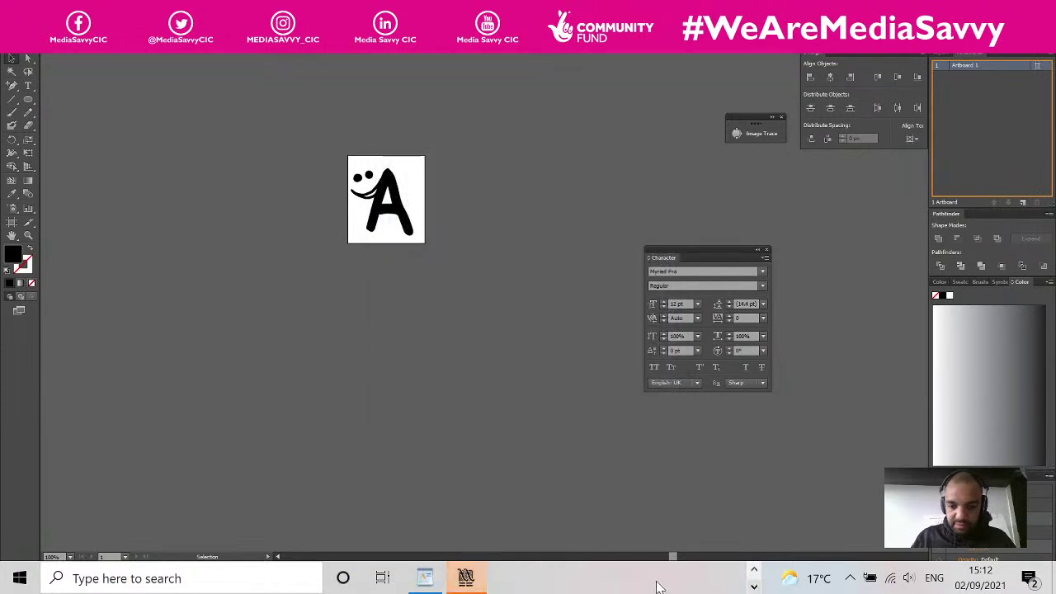
{"action": "left_click", "coordinate": [465, 579]}
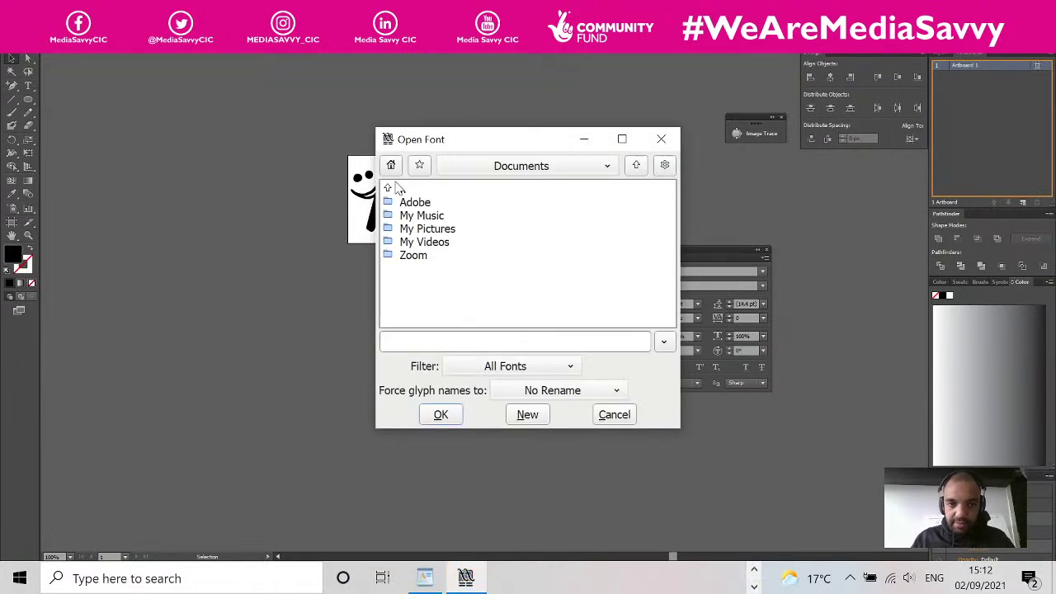
{"action": "left_click", "coordinate": [524, 418]}
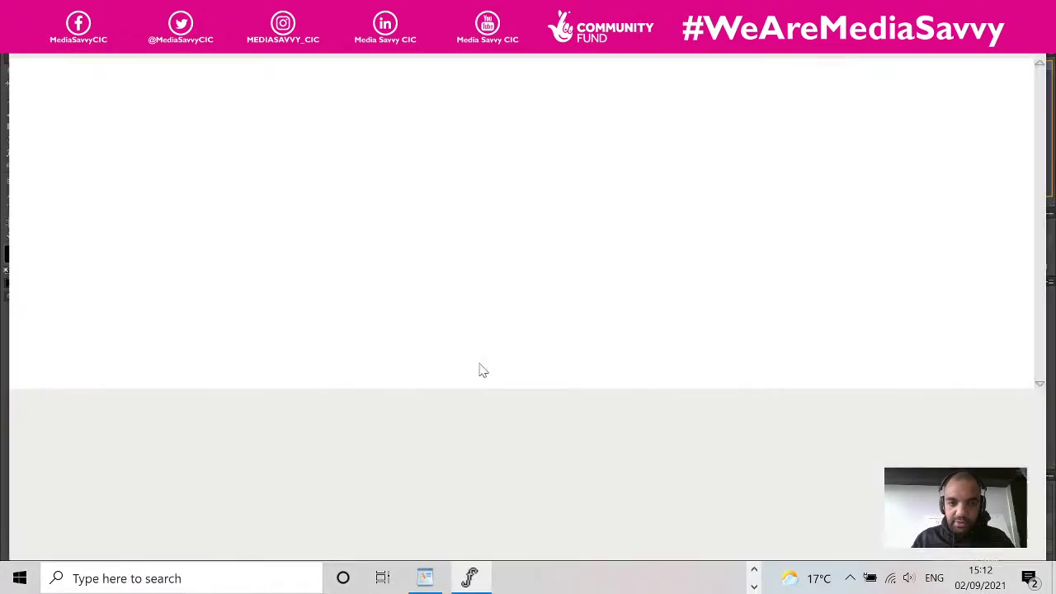
{"action": "key", "text": "alt+f"}
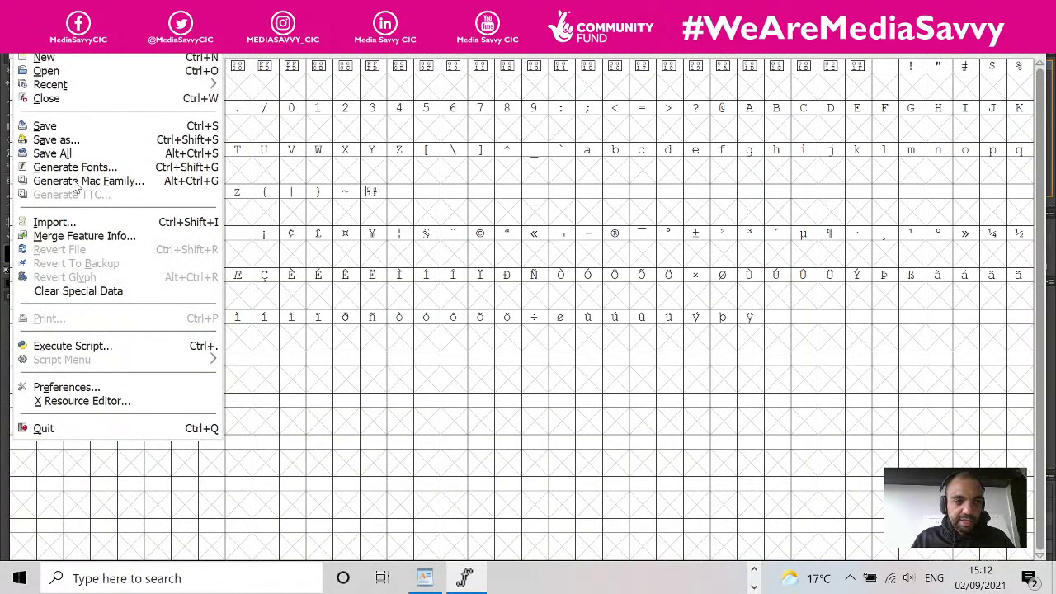
{"action": "left_click", "coordinate": [675, 120]}
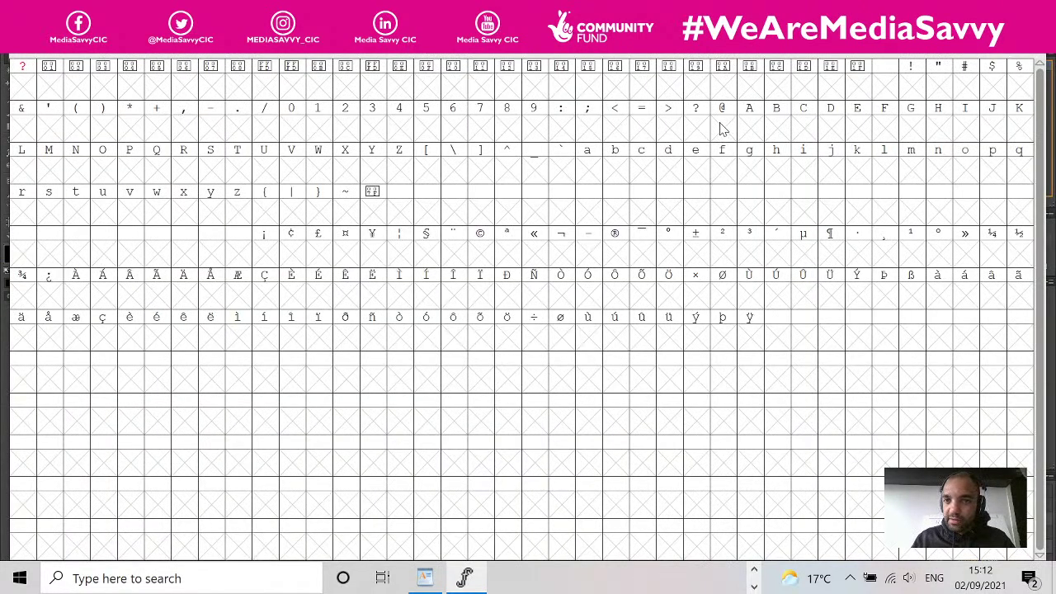
- Start an import for the capital A glyph and browse from the Desktop to the Craft Type folder inside Crafty Creatives
{"action": "left_click", "coordinate": [749, 128]}
{"action": "left_click", "coordinate": [18, 47]}
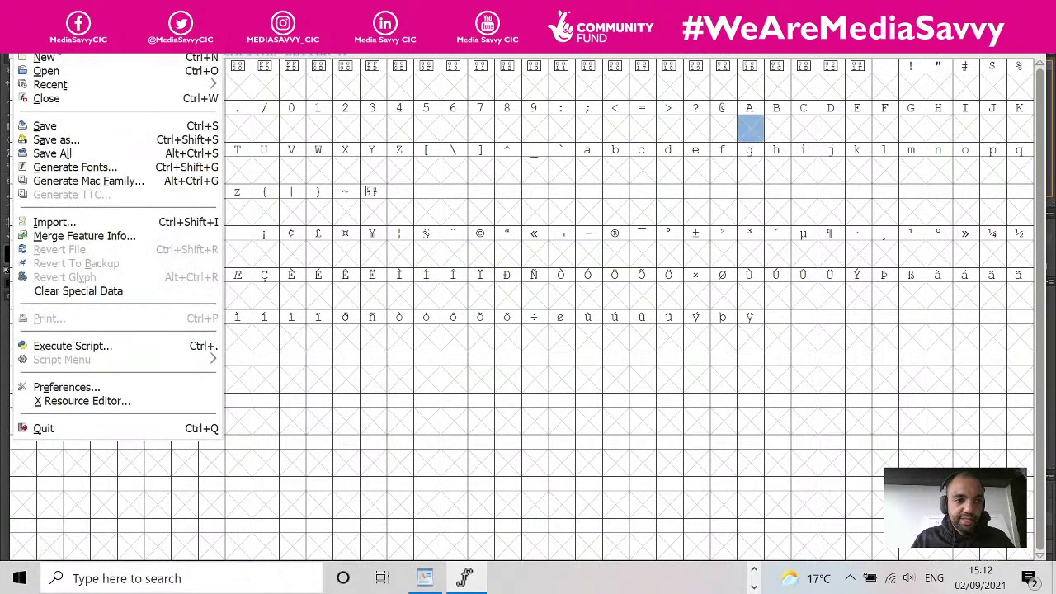
{"action": "left_click", "coordinate": [55, 221]}
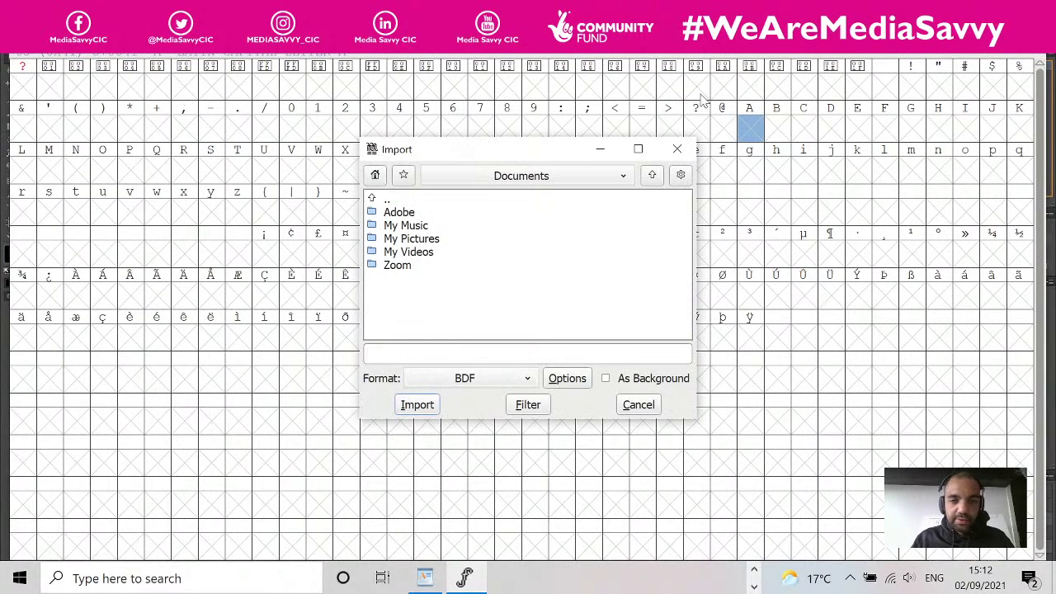
{"action": "left_click", "coordinate": [383, 179]}
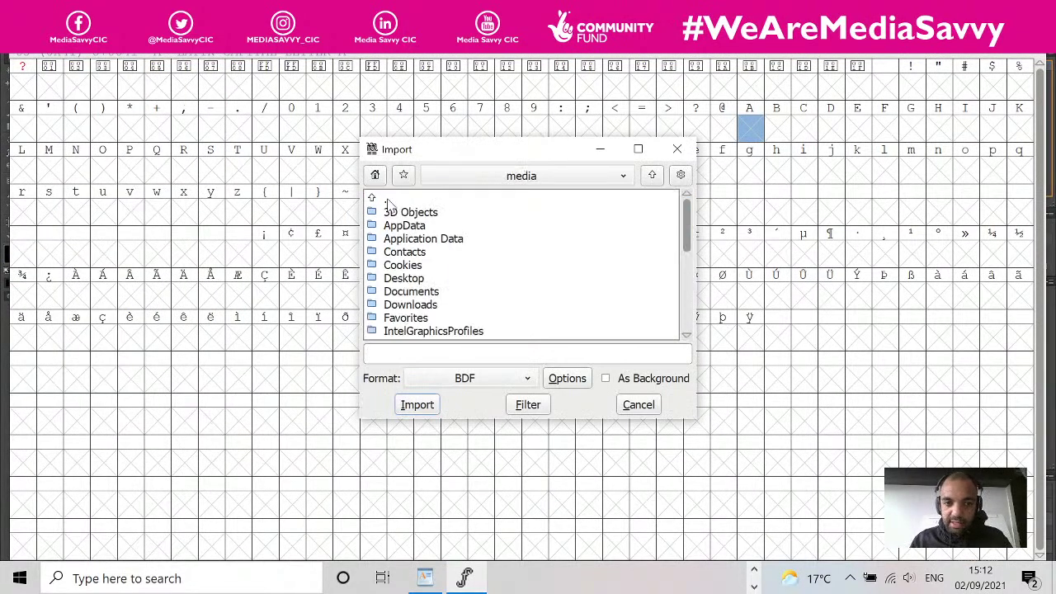
{"action": "double_click", "coordinate": [403, 280]}
{"action": "double_click", "coordinate": [415, 307]}
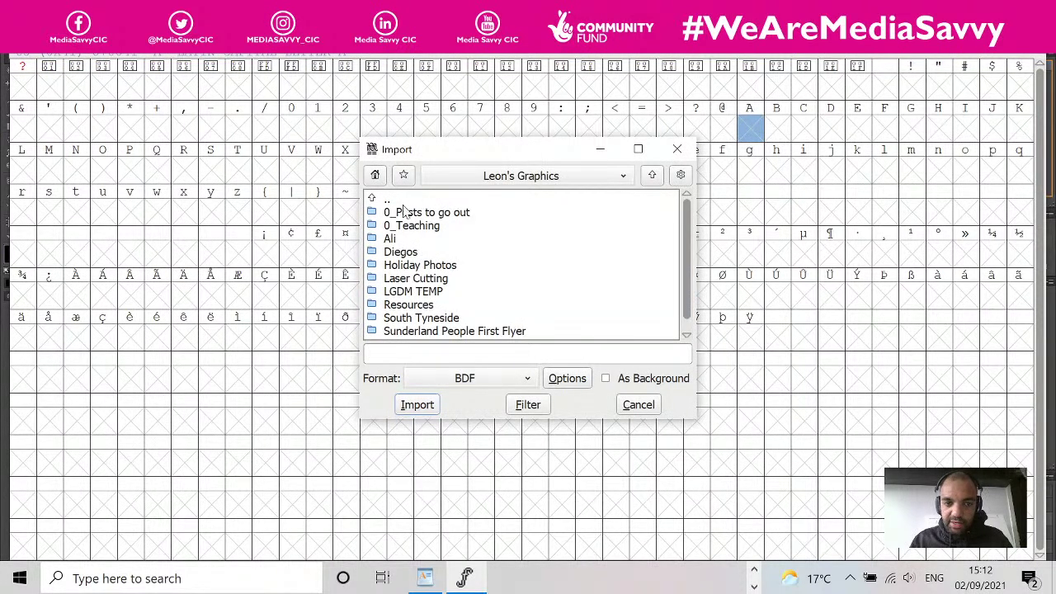
{"action": "double_click", "coordinate": [413, 221]}
{"action": "double_click", "coordinate": [413, 215]}
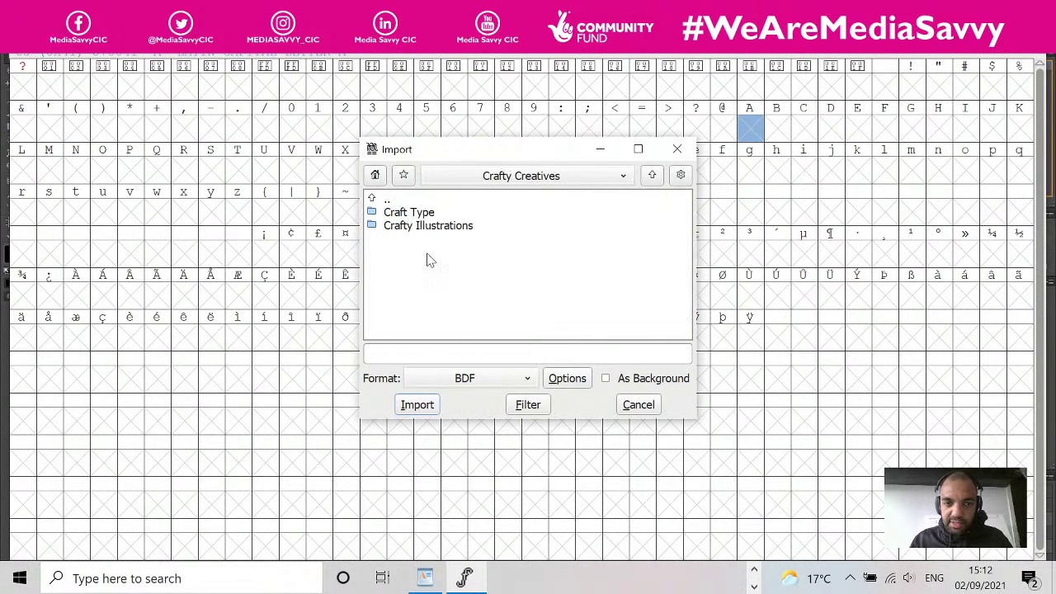
{"action": "double_click", "coordinate": [410, 212]}
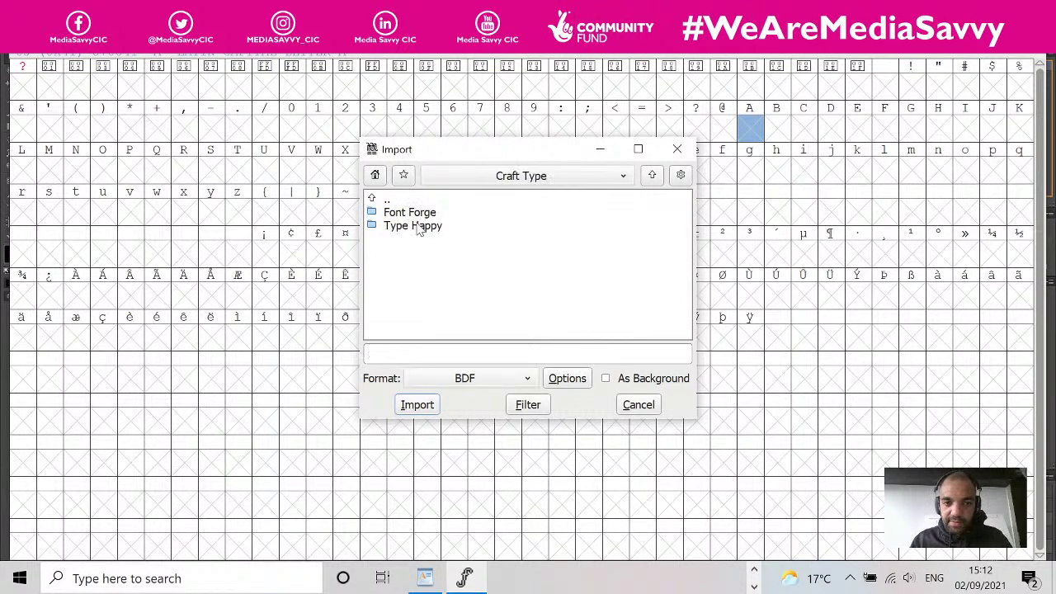
- Set the import format to SVG and import A.svg from the Type Happy folder into the capital A glyph, keeping the default import parameters
{"action": "double_click", "coordinate": [417, 214]}
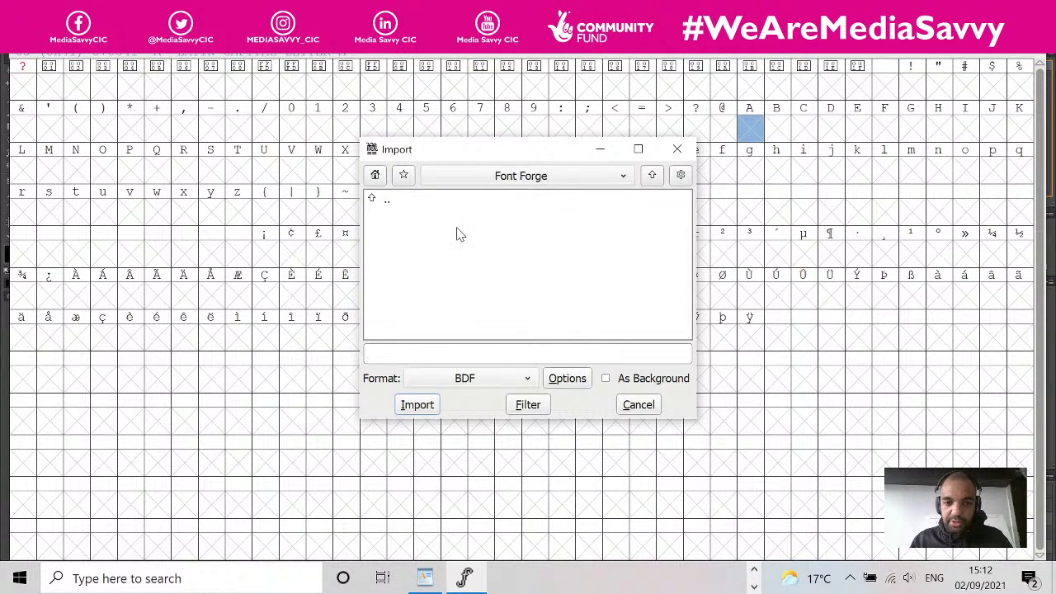
{"action": "left_click", "coordinate": [526, 379]}
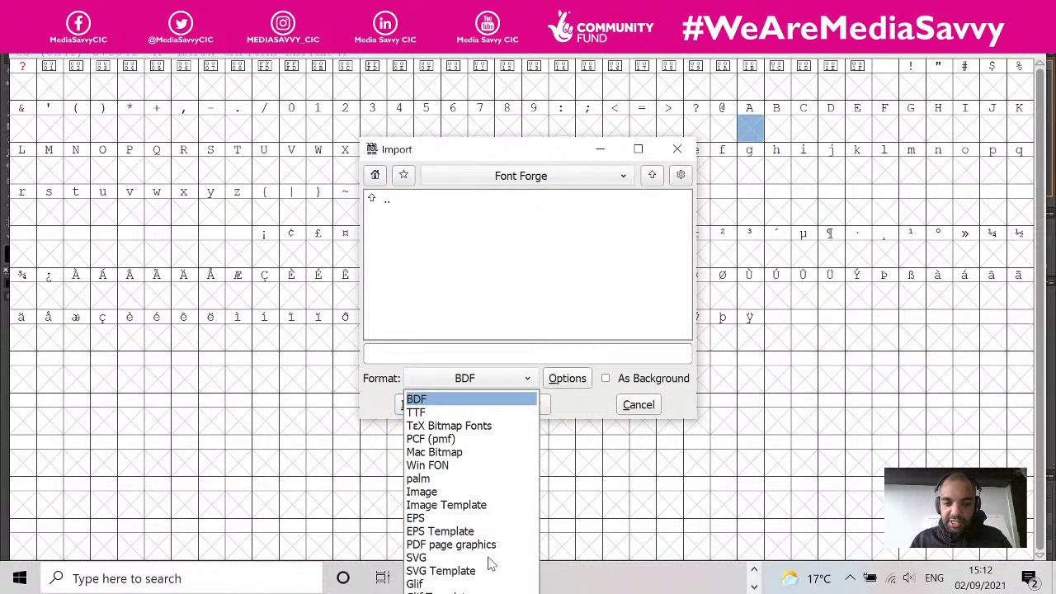
{"action": "left_click", "coordinate": [420, 558]}
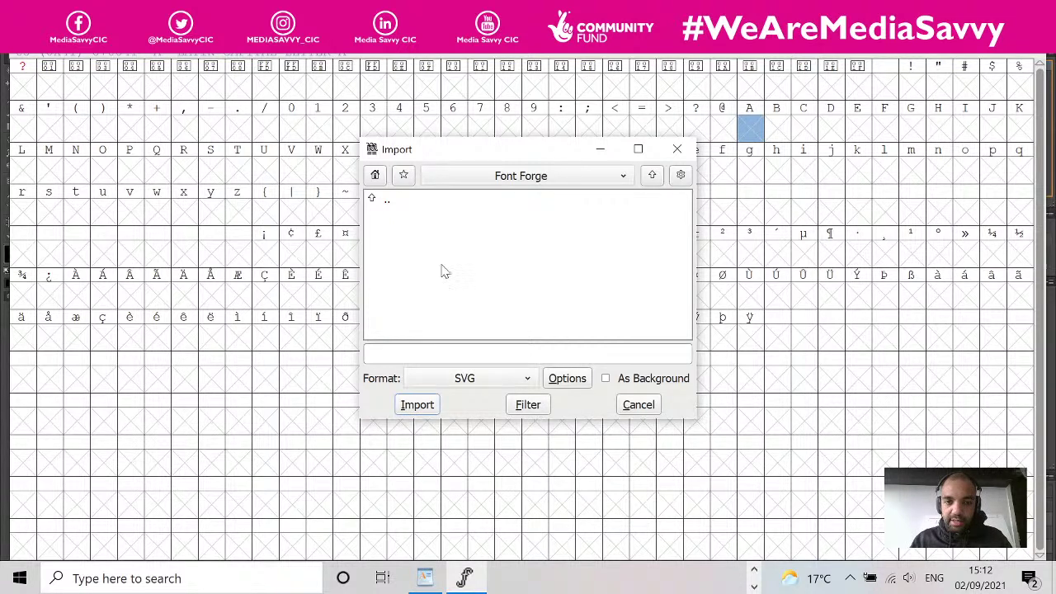
{"action": "double_click", "coordinate": [390, 204]}
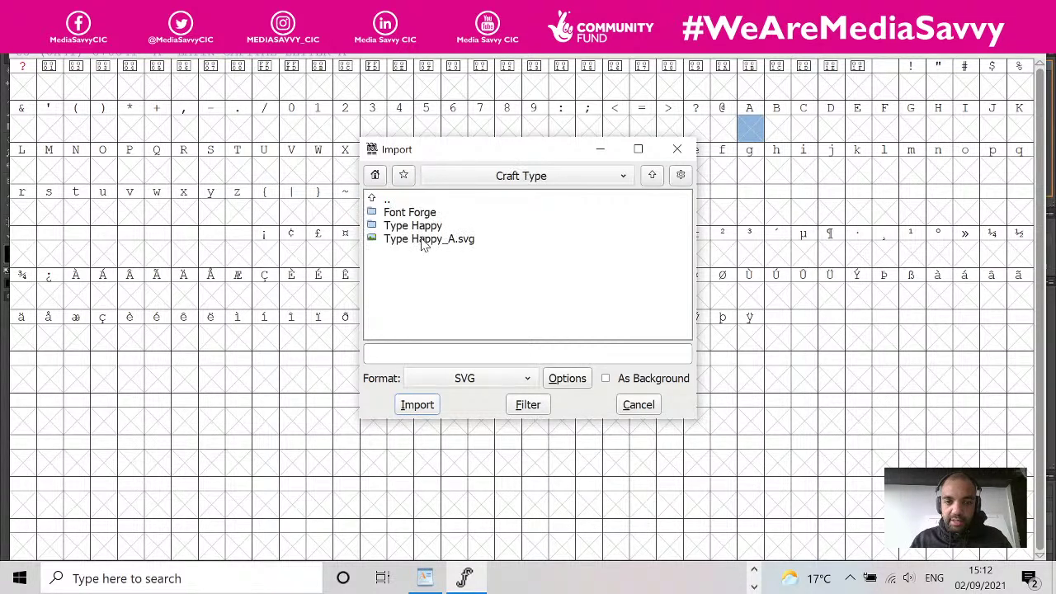
{"action": "double_click", "coordinate": [417, 226]}
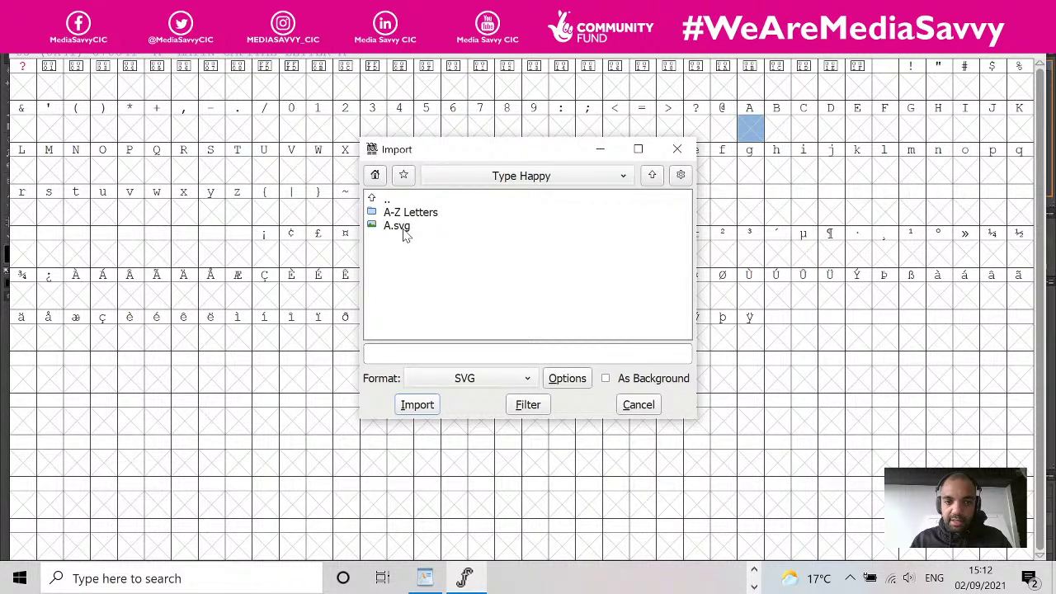
{"action": "left_click", "coordinate": [403, 231]}
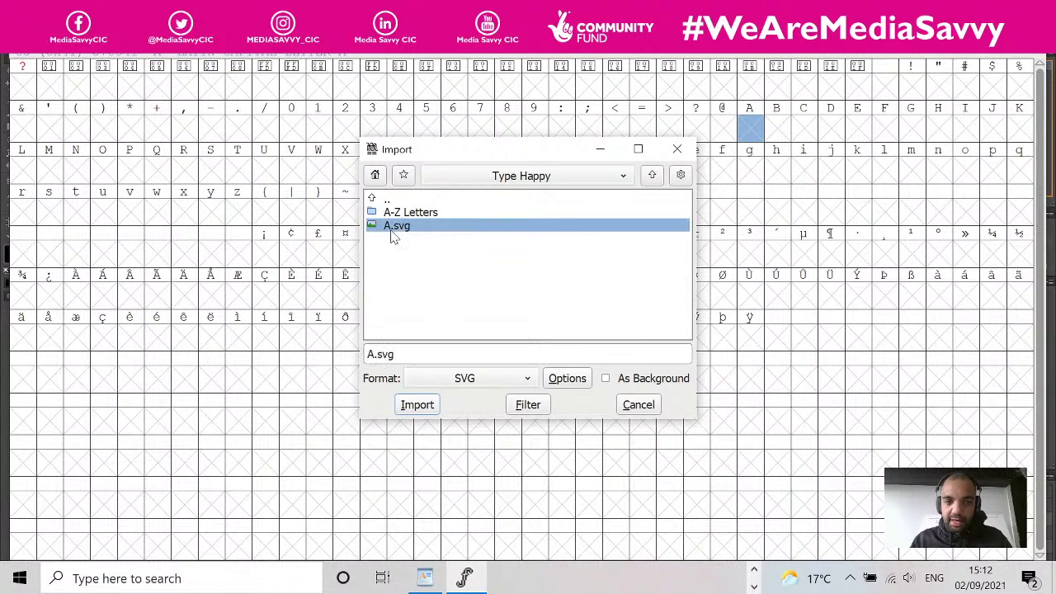
{"action": "left_click", "coordinate": [417, 405]}
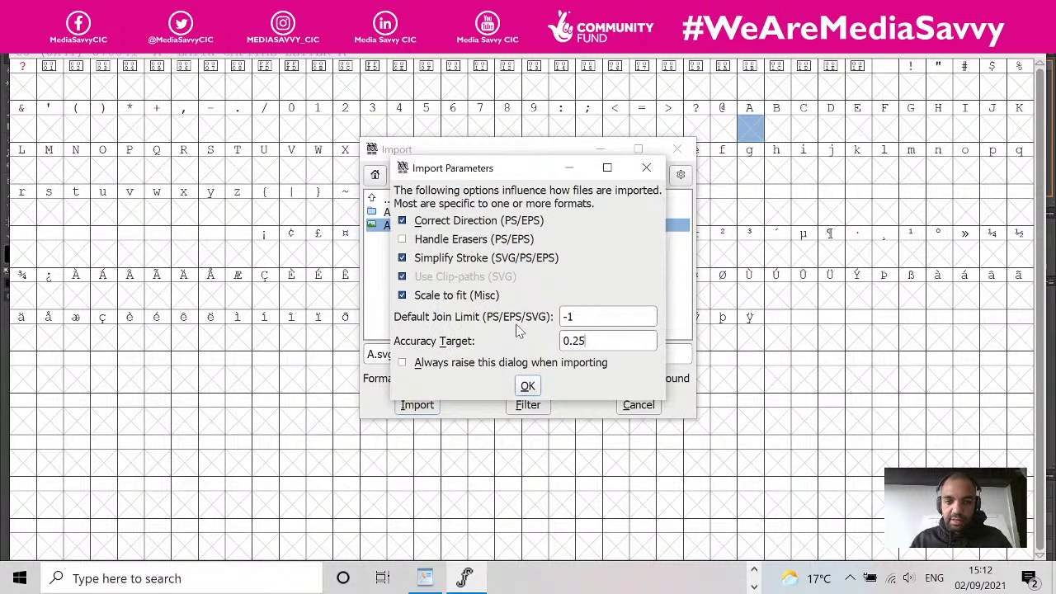
{"action": "left_click", "coordinate": [525, 385]}
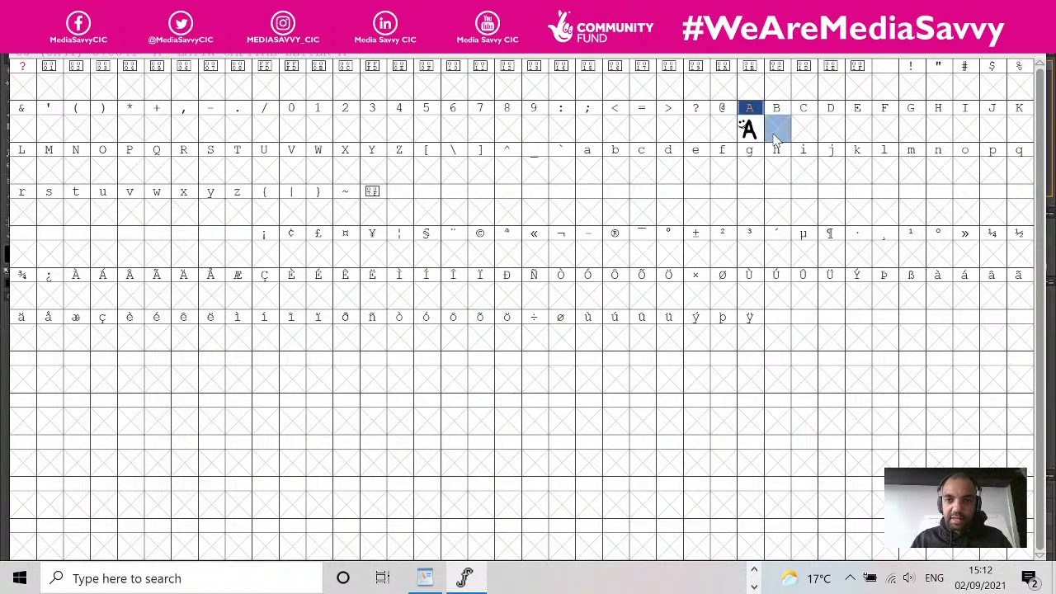
- Generate a TrueType font named Test.ttf in the Type Happy folder, continuing despite the non-standard em size and the validation errors
{"action": "left_click", "coordinate": [748, 125]}
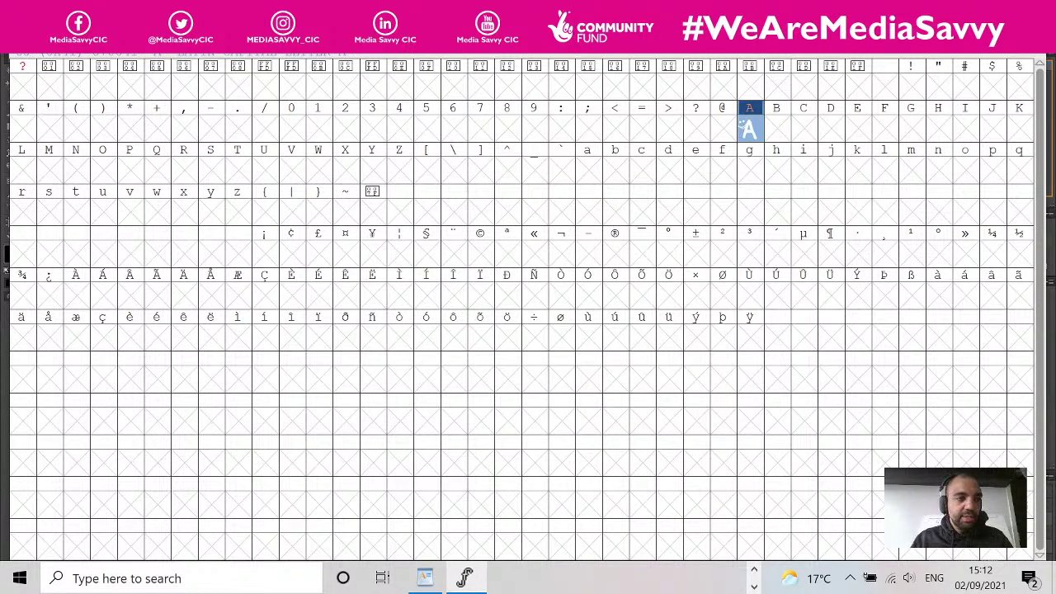
{"action": "left_click", "coordinate": [23, 47]}
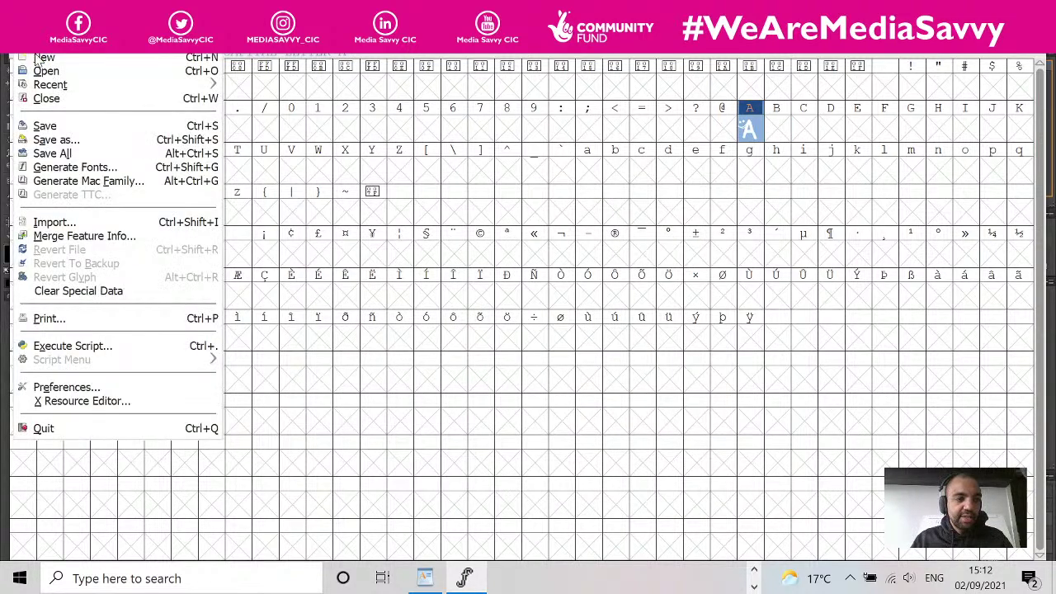
{"action": "left_click", "coordinate": [76, 167]}
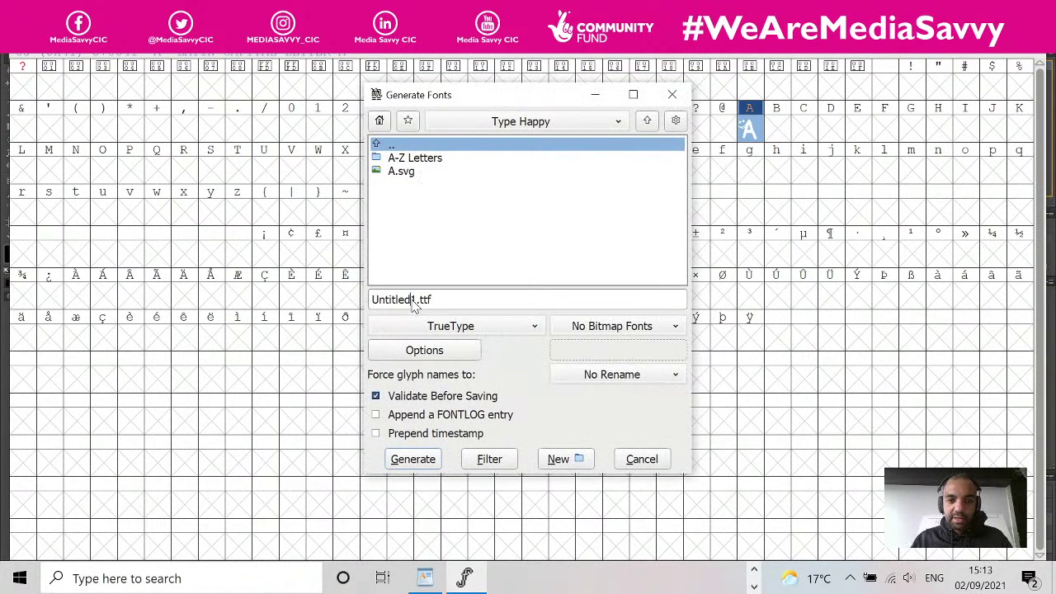
{"action": "left_click_drag", "start_coordinate": [419, 300], "coordinate": [305, 291]}
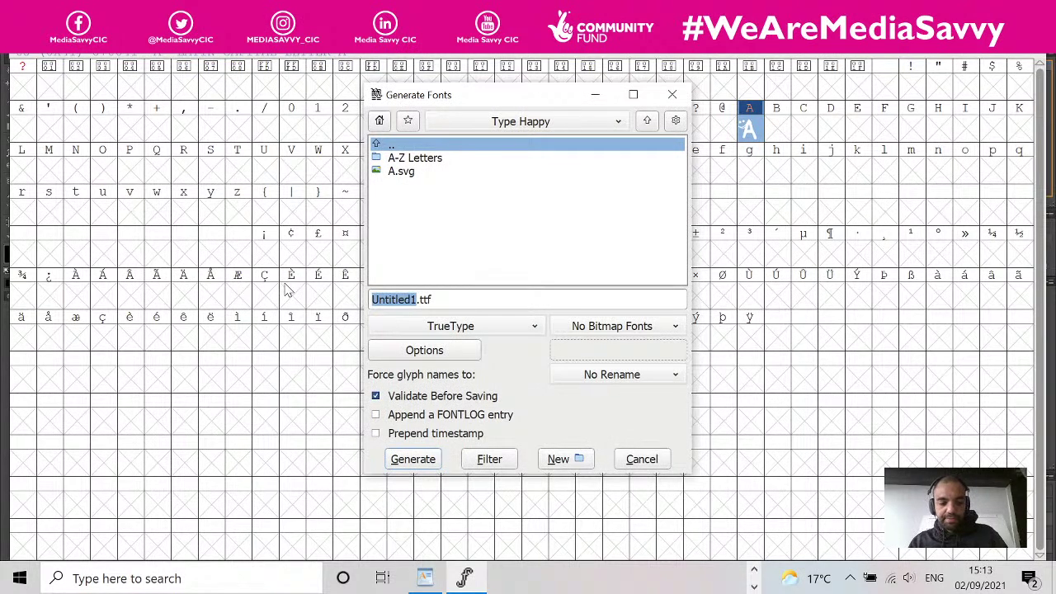
{"action": "type", "text": "Te"}
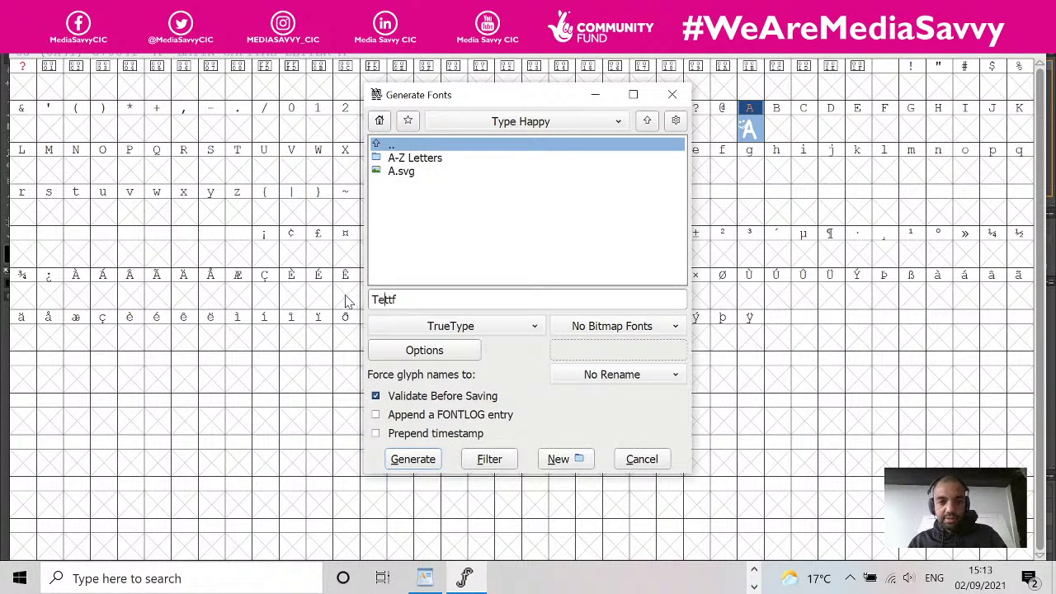
{"action": "type", "text": "stt"}
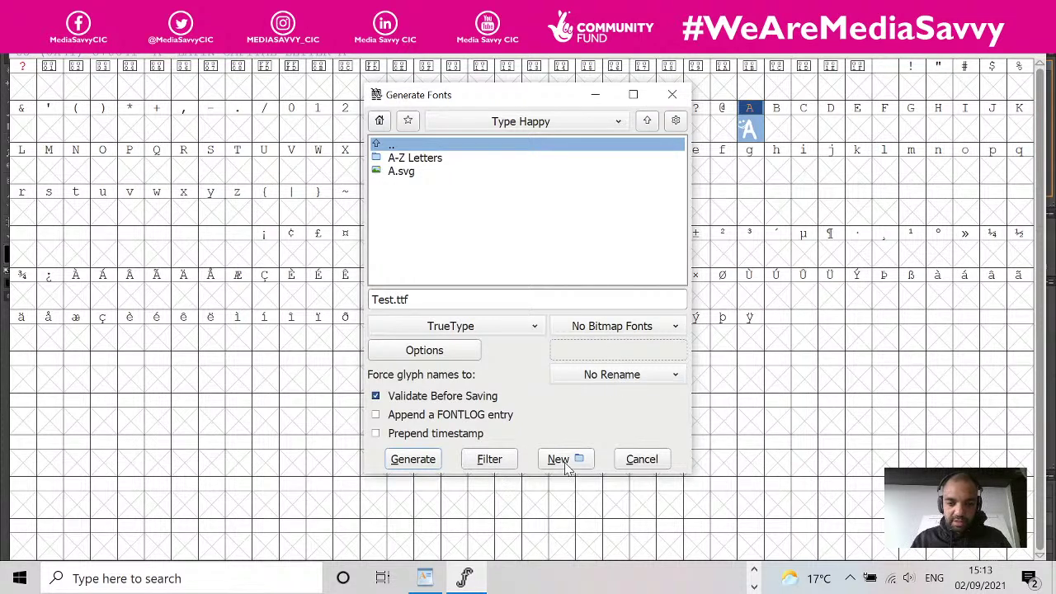
{"action": "left_click", "coordinate": [429, 461]}
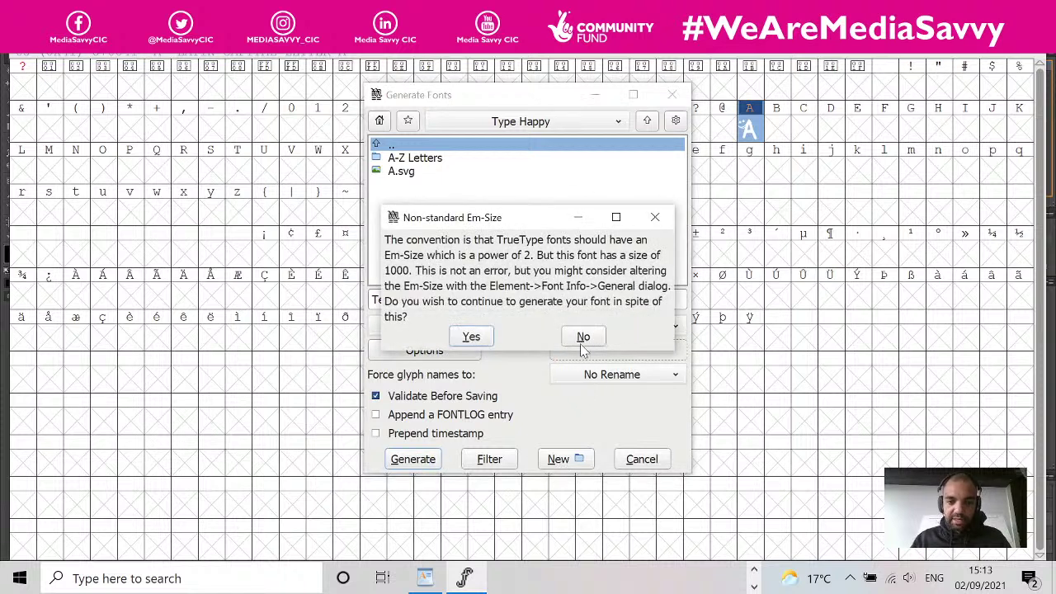
{"action": "left_click", "coordinate": [477, 338]}
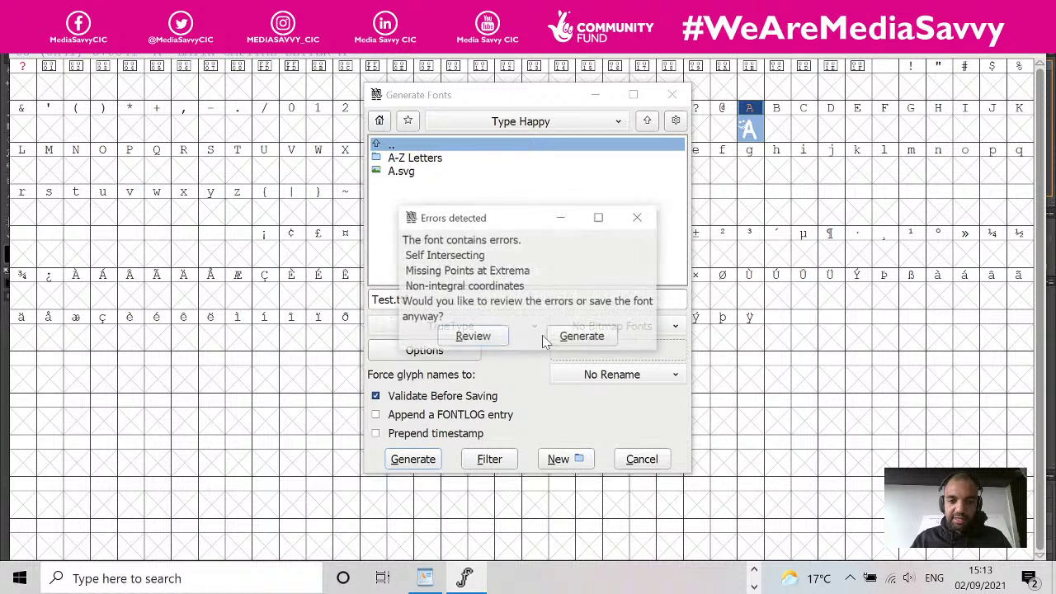
{"action": "left_click", "coordinate": [574, 340]}
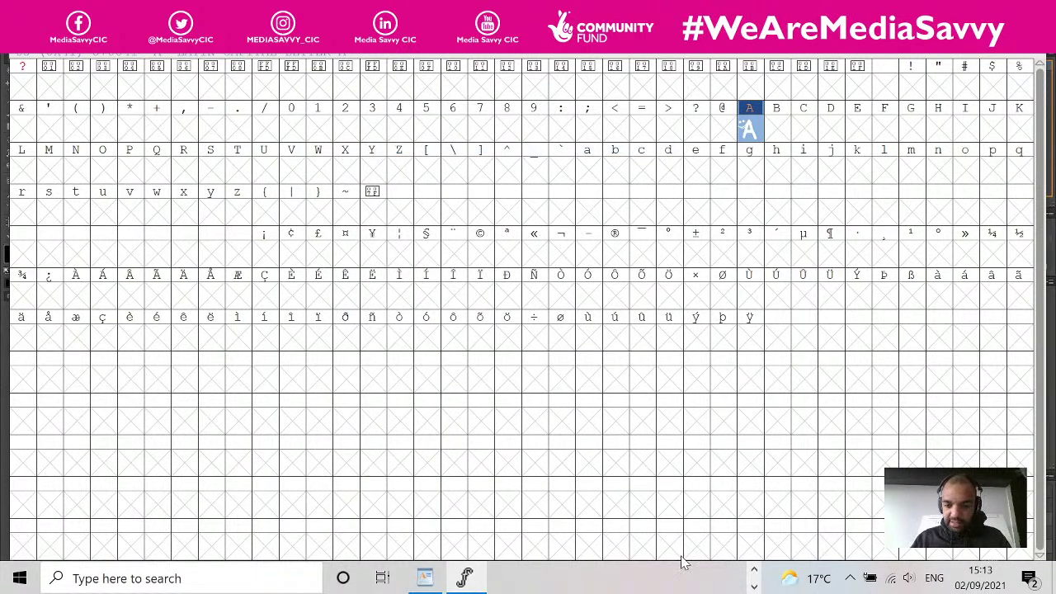
- Switch to File Explorer and open the Type Happy folder inside Craft Type
{"action": "mouse_move", "coordinate": [421, 582]}
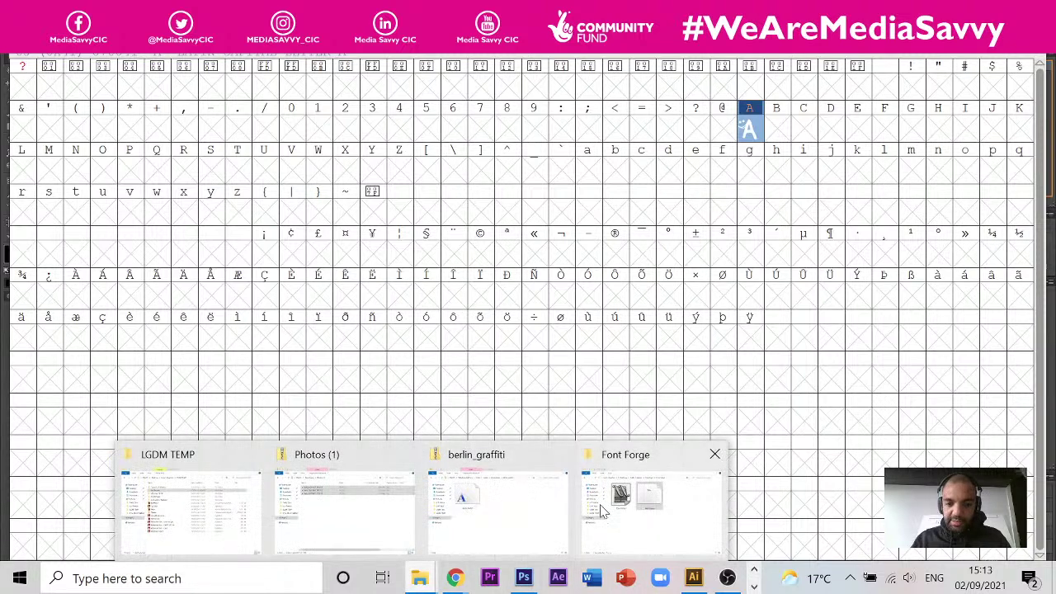
{"action": "left_click", "coordinate": [487, 396]}
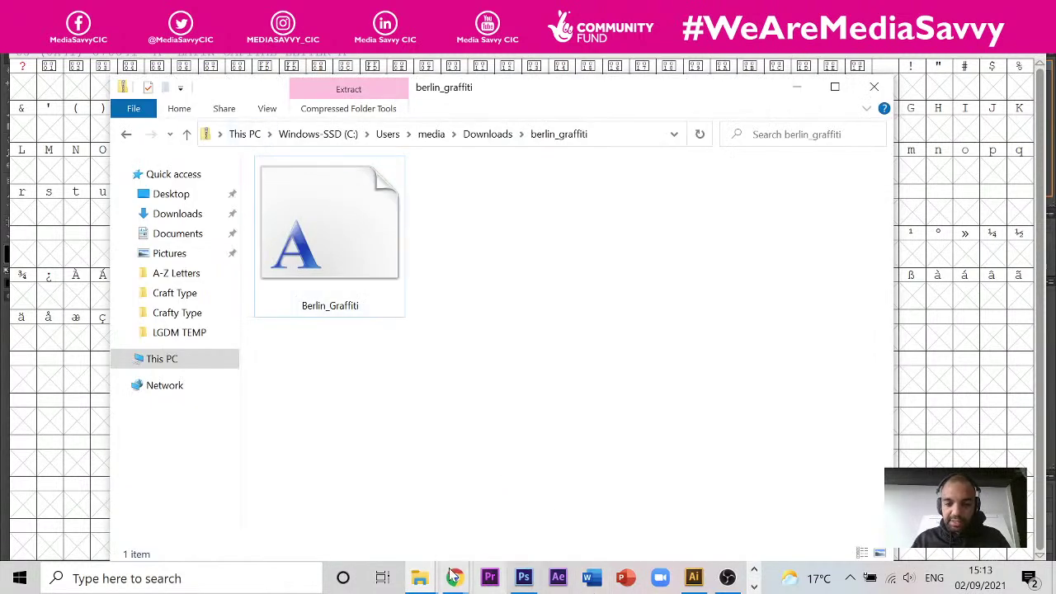
{"action": "mouse_move", "coordinate": [419, 579]}
{"action": "left_click", "coordinate": [632, 523]}
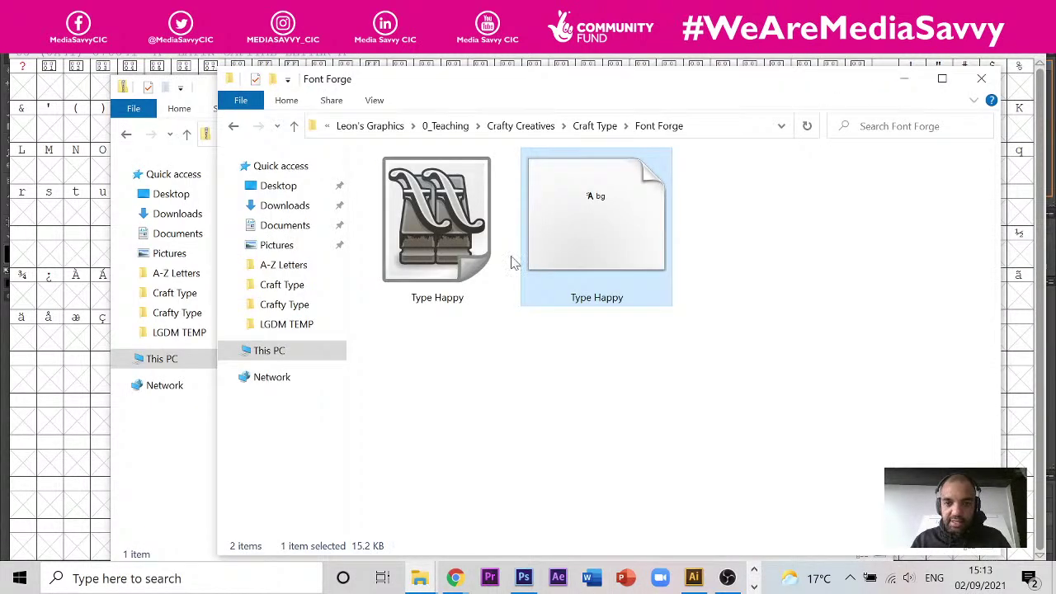
{"action": "left_click", "coordinate": [587, 128]}
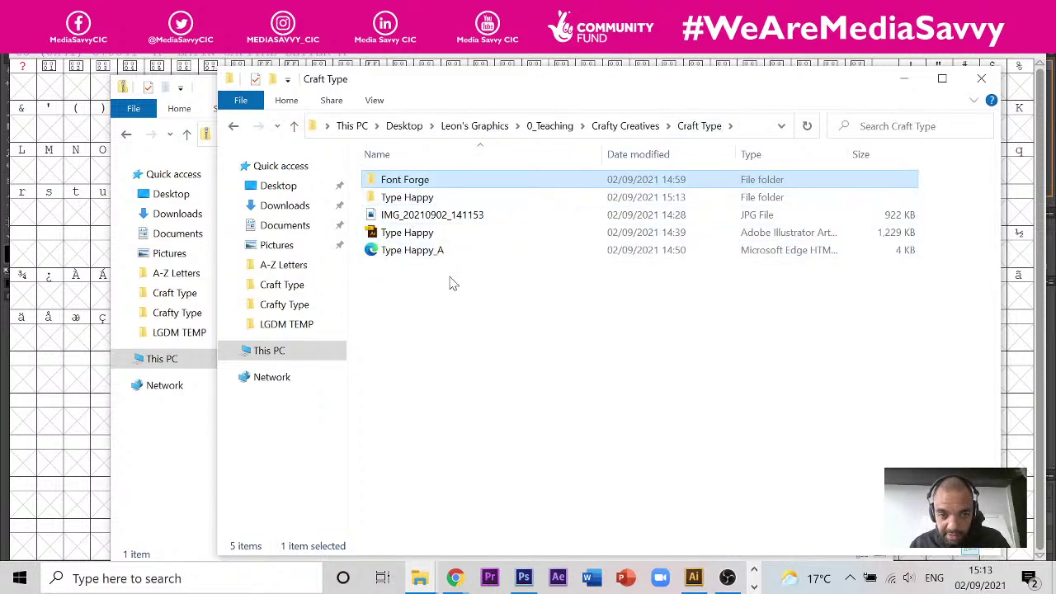
{"action": "double_click", "coordinate": [407, 181]}
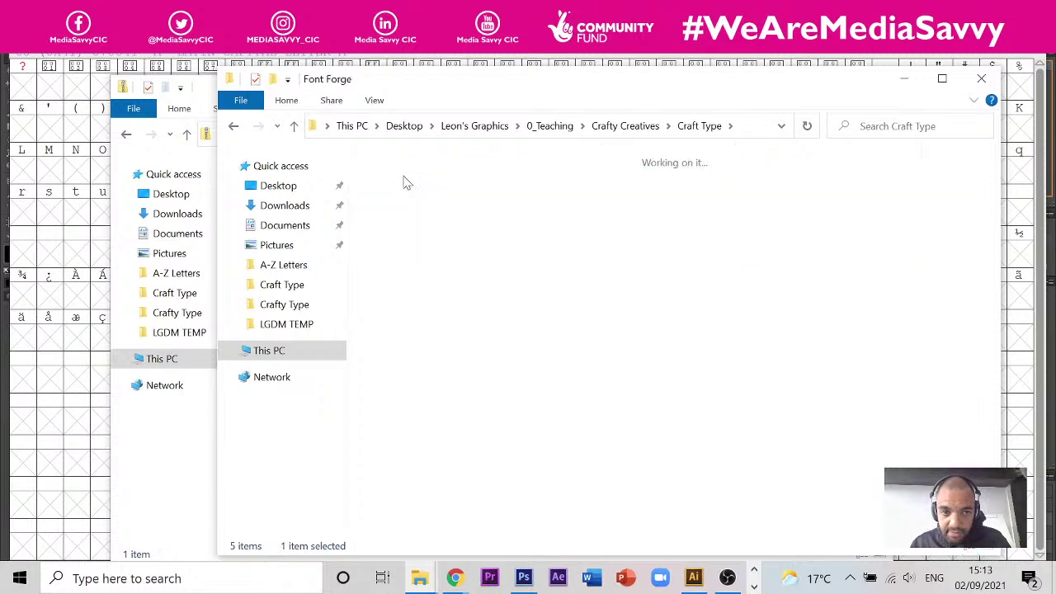
{"action": "left_click", "coordinate": [294, 125]}
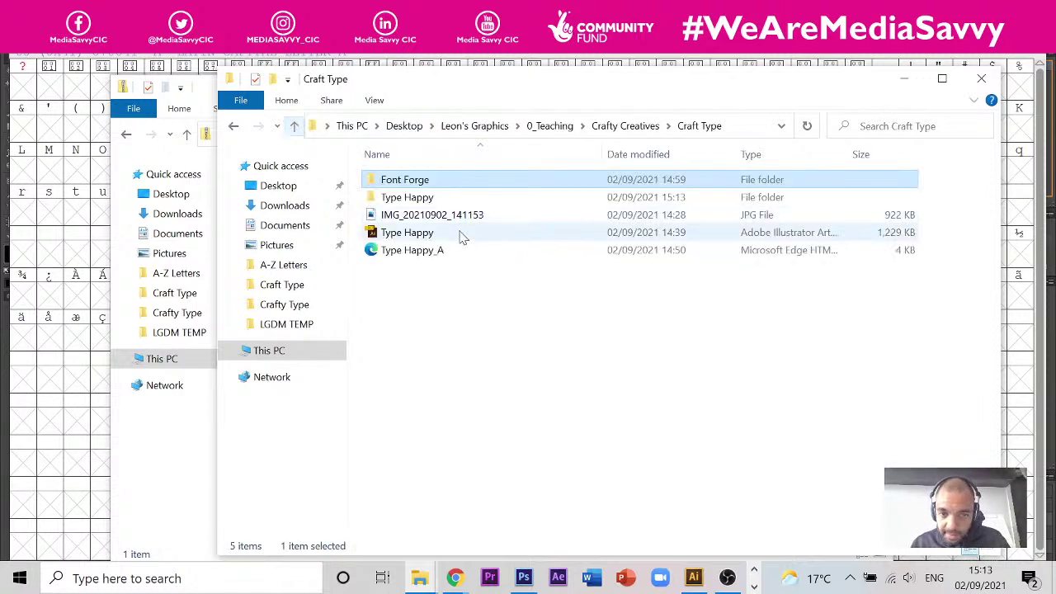
{"action": "double_click", "coordinate": [447, 199]}
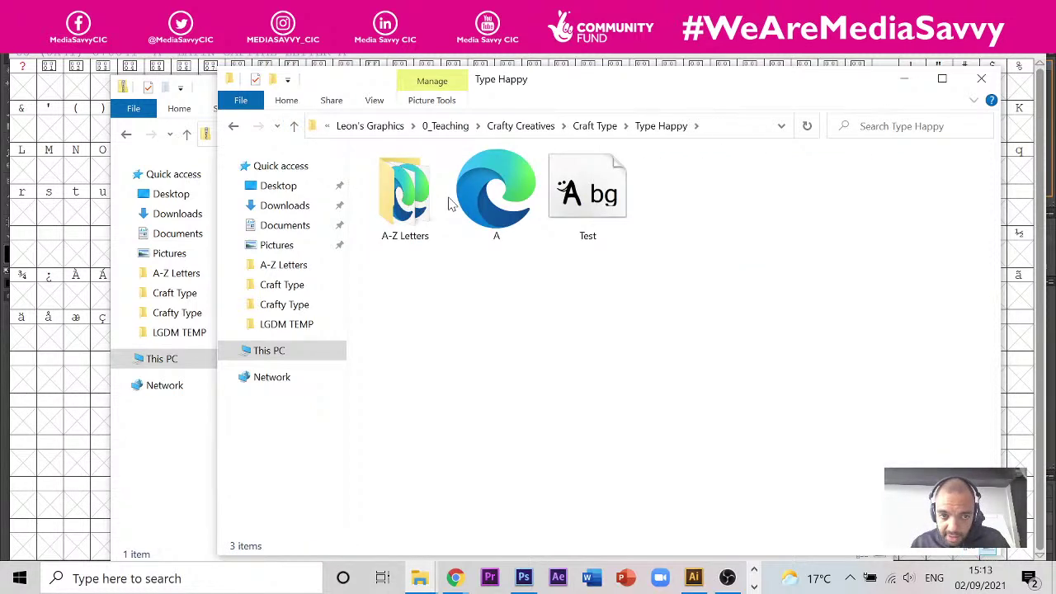
- Install the Test font file, replacing the already installed version
{"action": "left_click", "coordinate": [558, 200]}
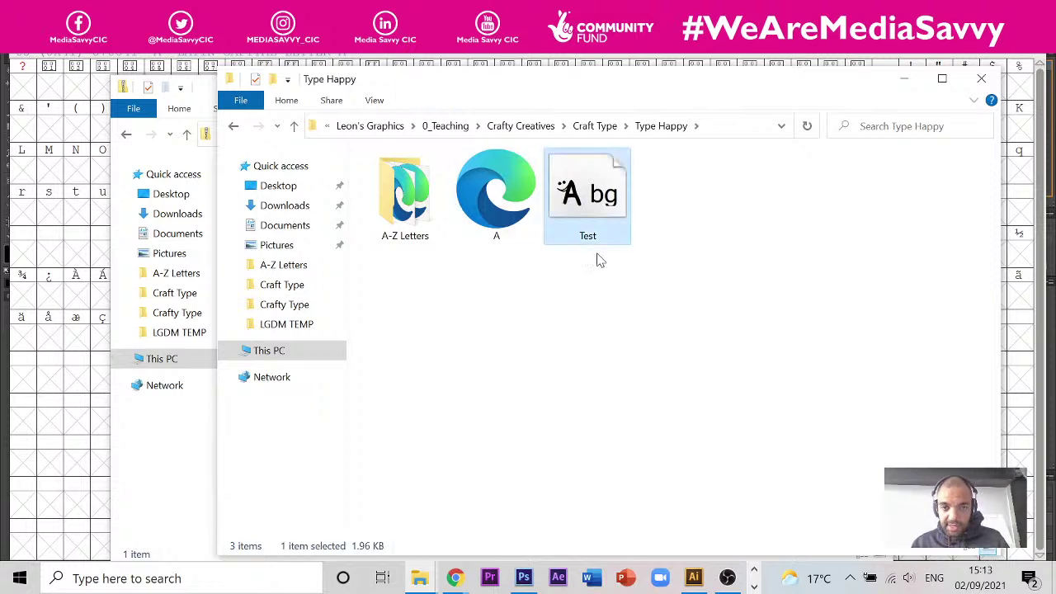
{"action": "right_click", "coordinate": [602, 201]}
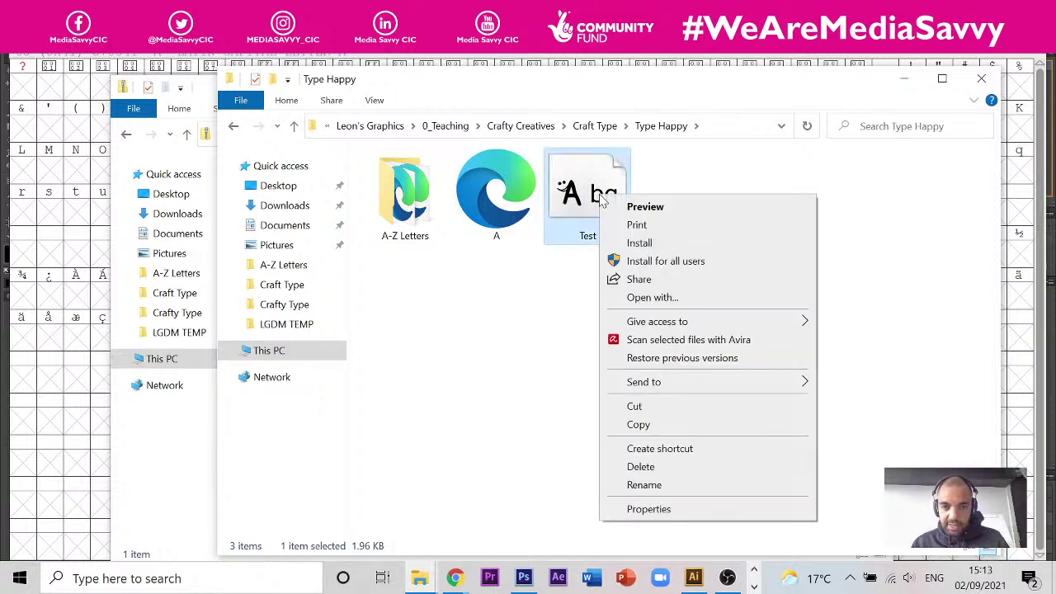
{"action": "left_click", "coordinate": [639, 244]}
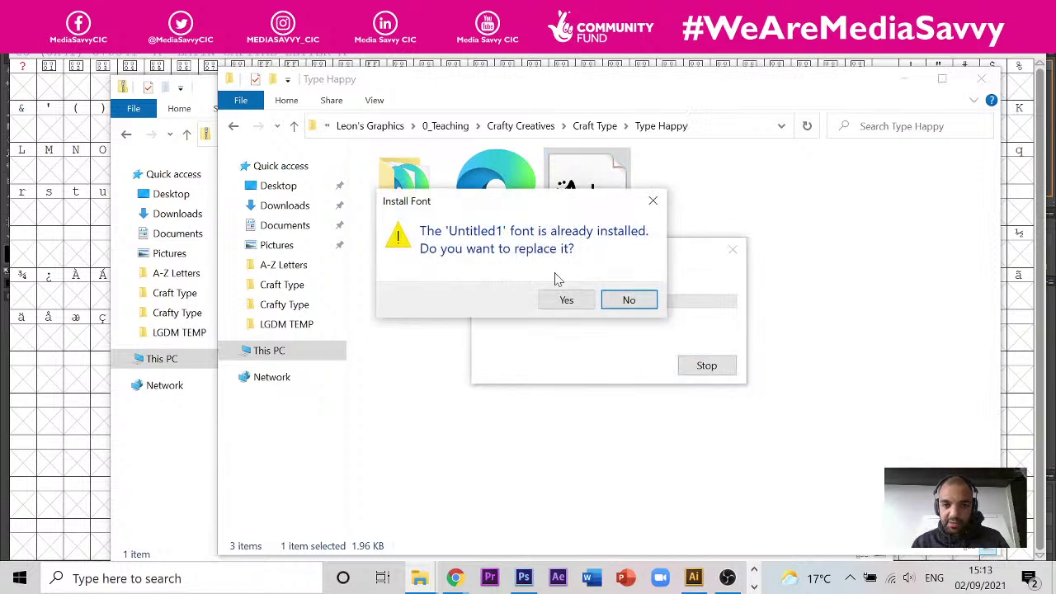
{"action": "left_click", "coordinate": [564, 302]}
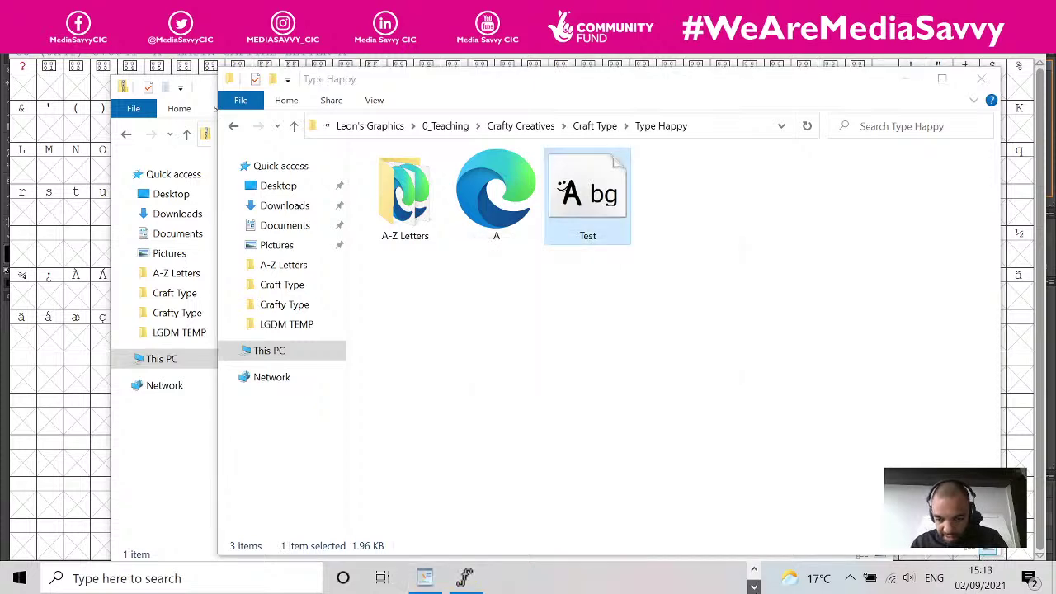
- Switch to WordPad, replace the sample text with a test letter a, then clear it and close the document without saving
{"action": "left_click", "coordinate": [425, 577]}
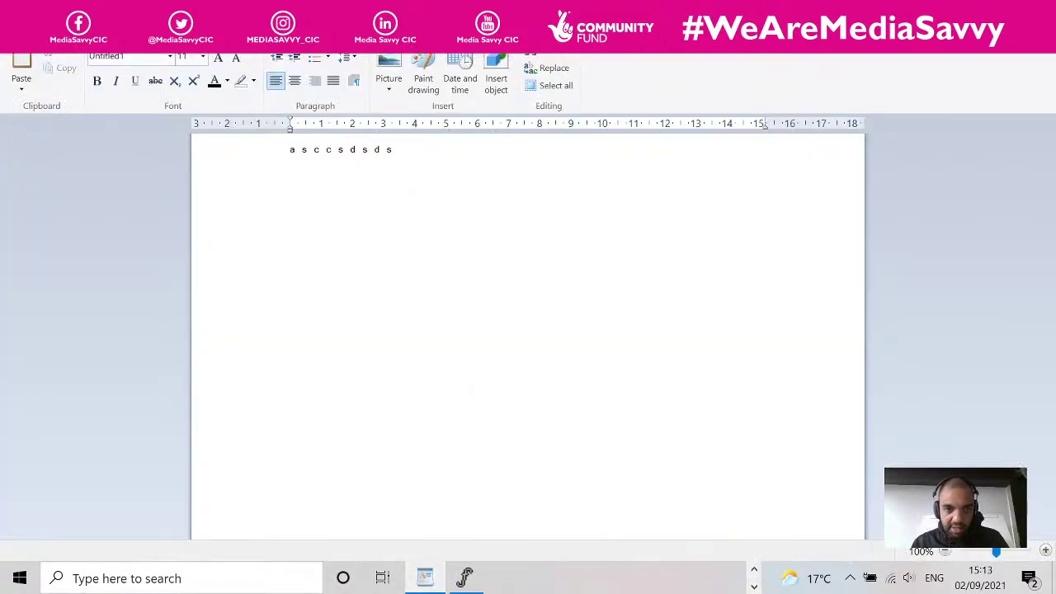
{"action": "key", "text": "ctrl+a"}
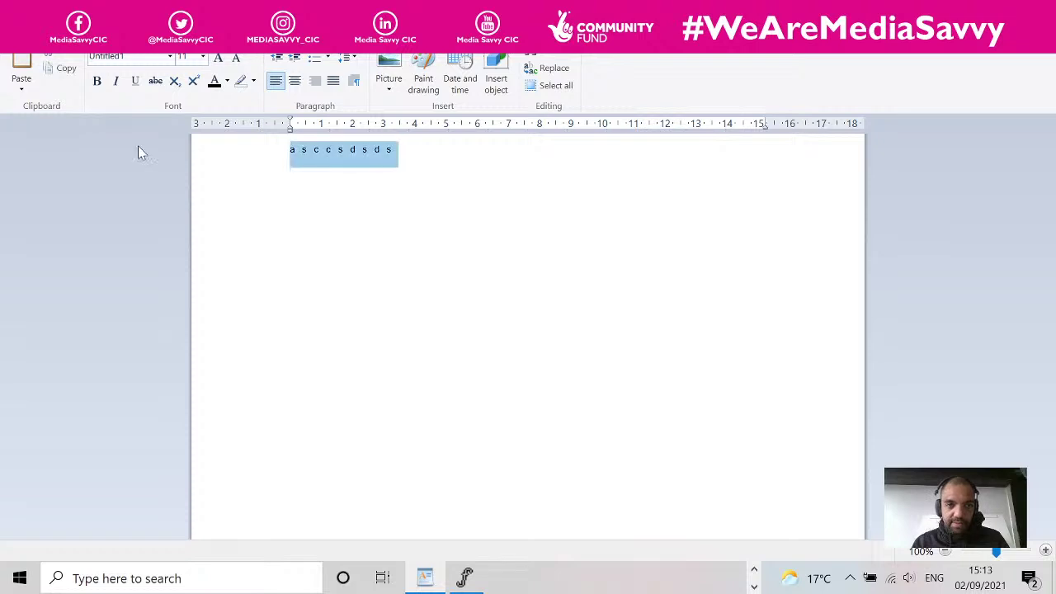
{"action": "type", "text": "a"}
{"action": "key", "text": "ctrl+a"}
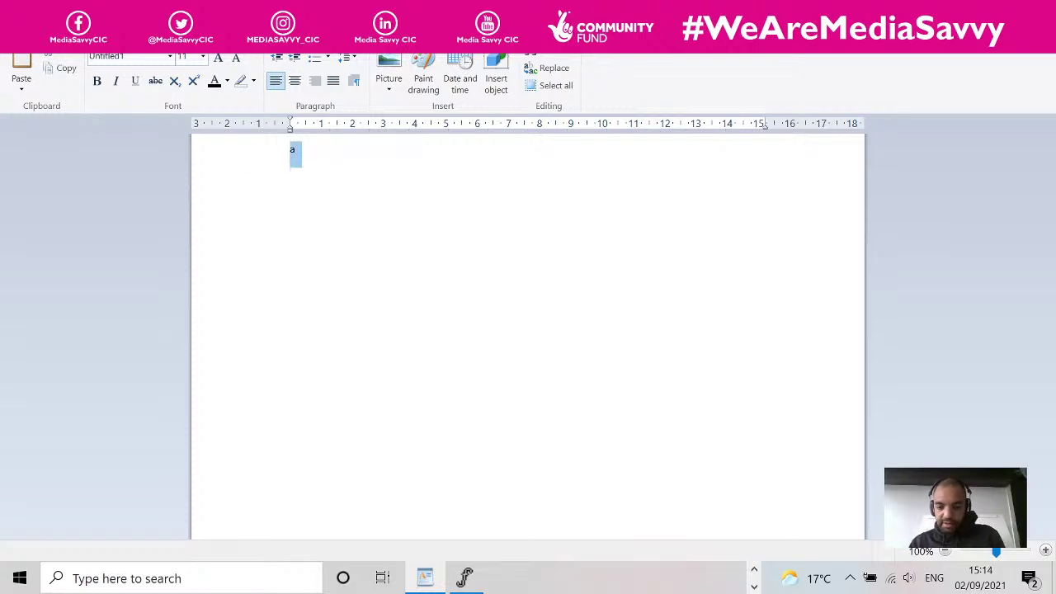
{"action": "key", "text": "BackSpace"}
{"action": "key", "text": "alt+F4"}
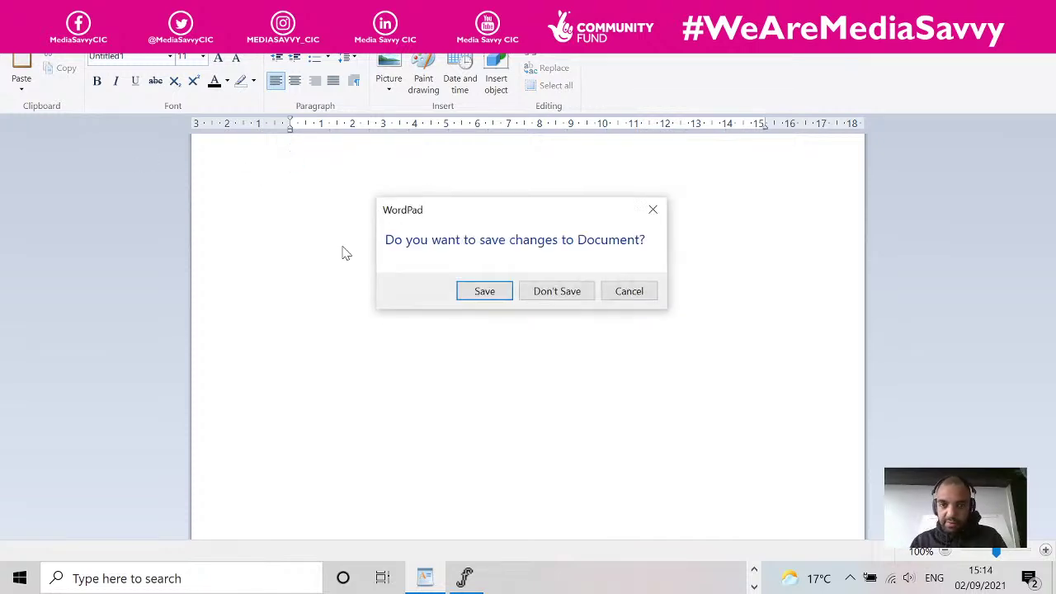
{"action": "left_click", "coordinate": [539, 299]}
- Search Windows for the Test TrueType font file and open its font preview
{"action": "key", "text": "super"}
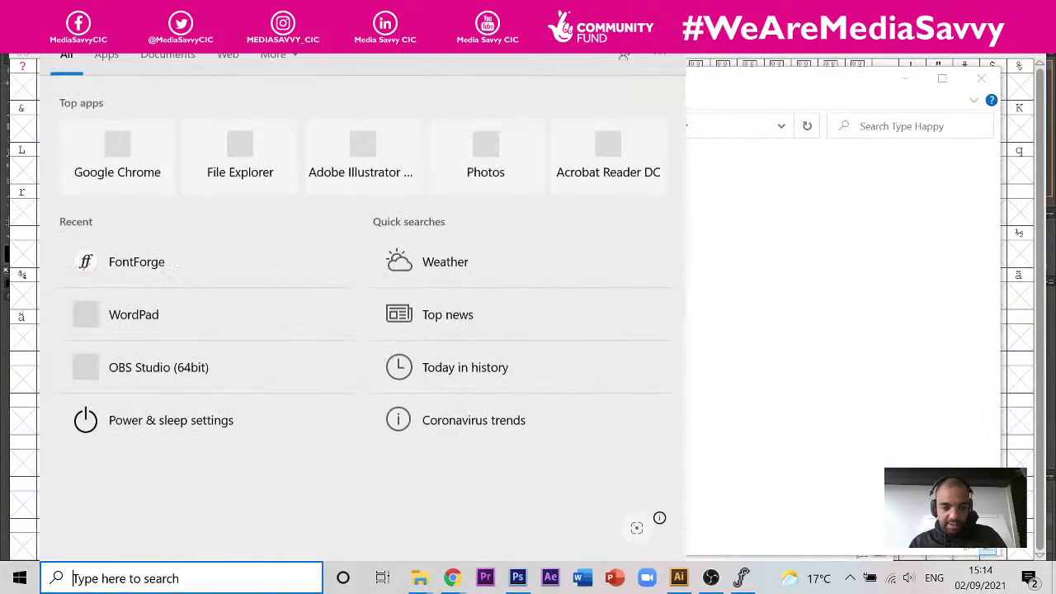
{"action": "type", "text": "t"}
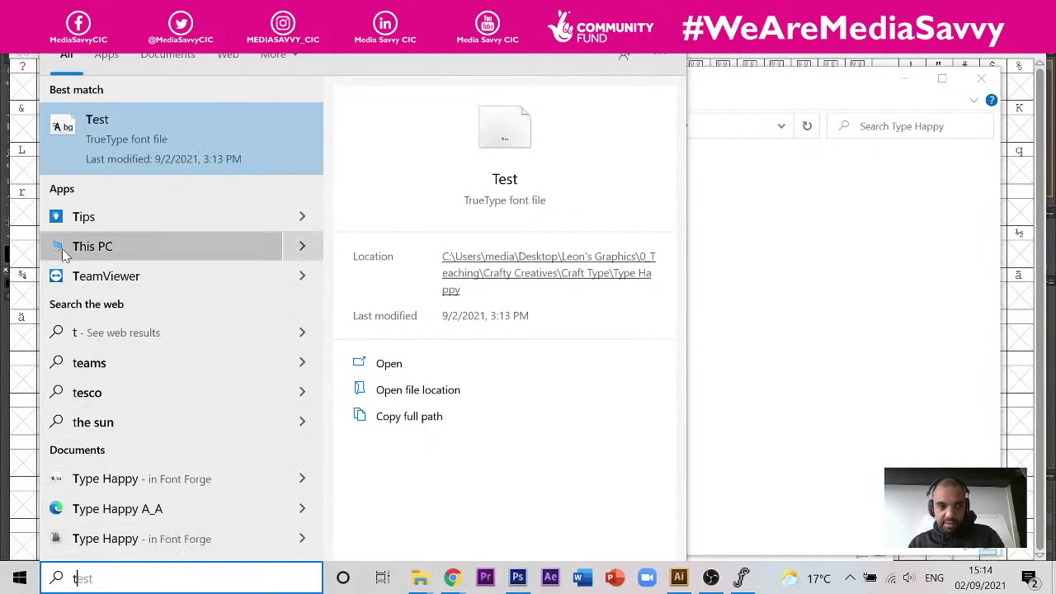
{"action": "key", "text": "Return"}
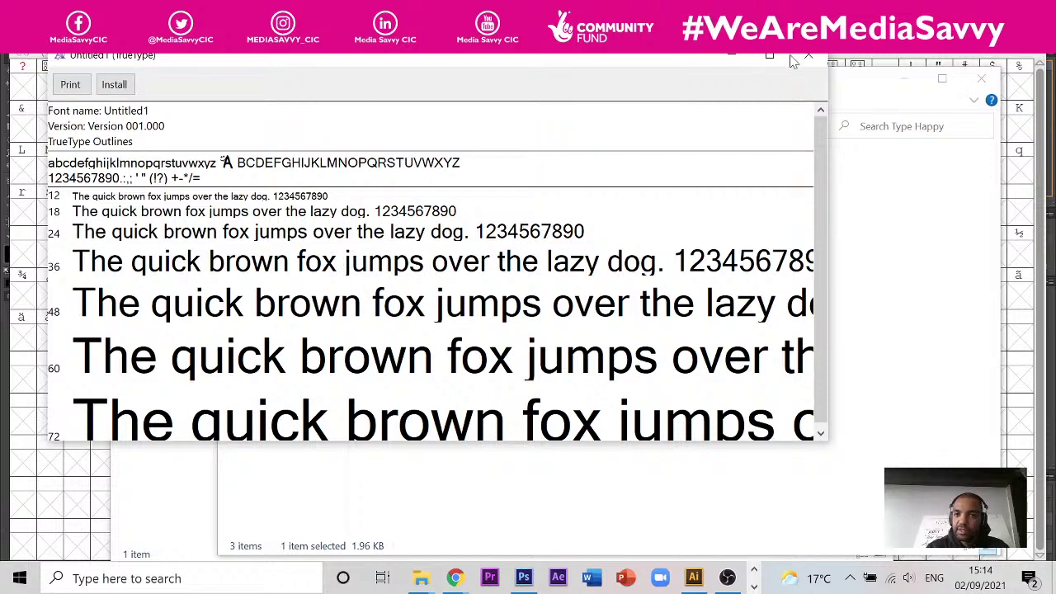
- Install the previewed Untitled1 font, replacing the already installed version, and close the font preview
{"action": "left_click", "coordinate": [114, 84]}
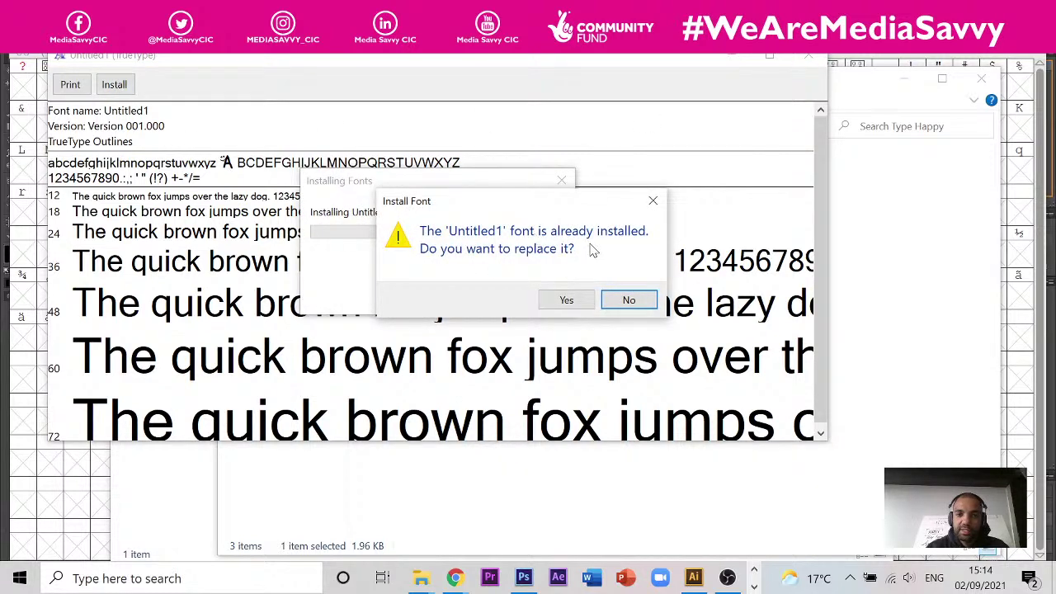
{"action": "left_click", "coordinate": [566, 300]}
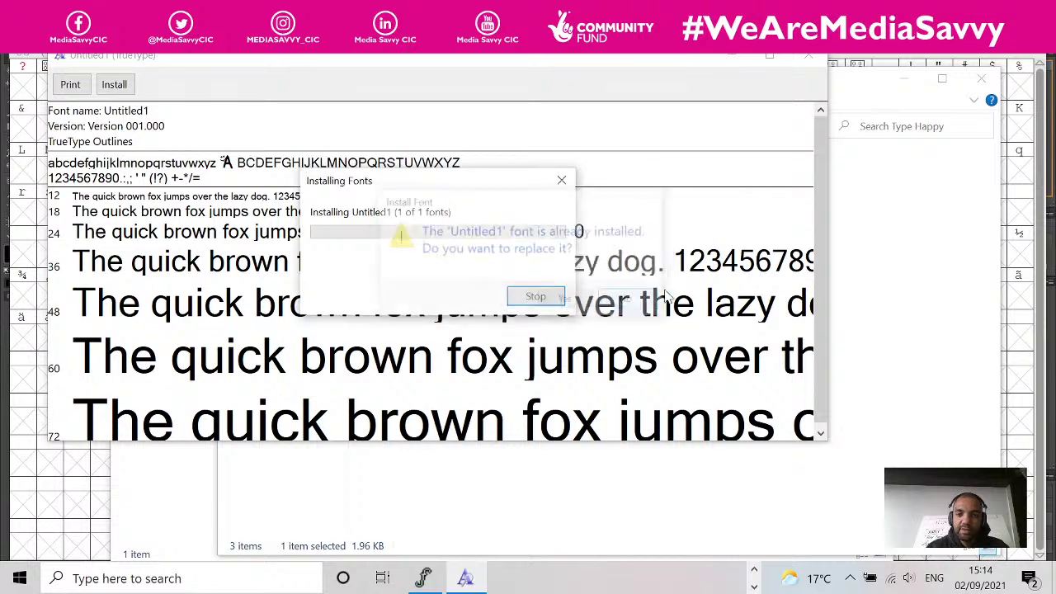
{"action": "left_click", "coordinate": [808, 56]}
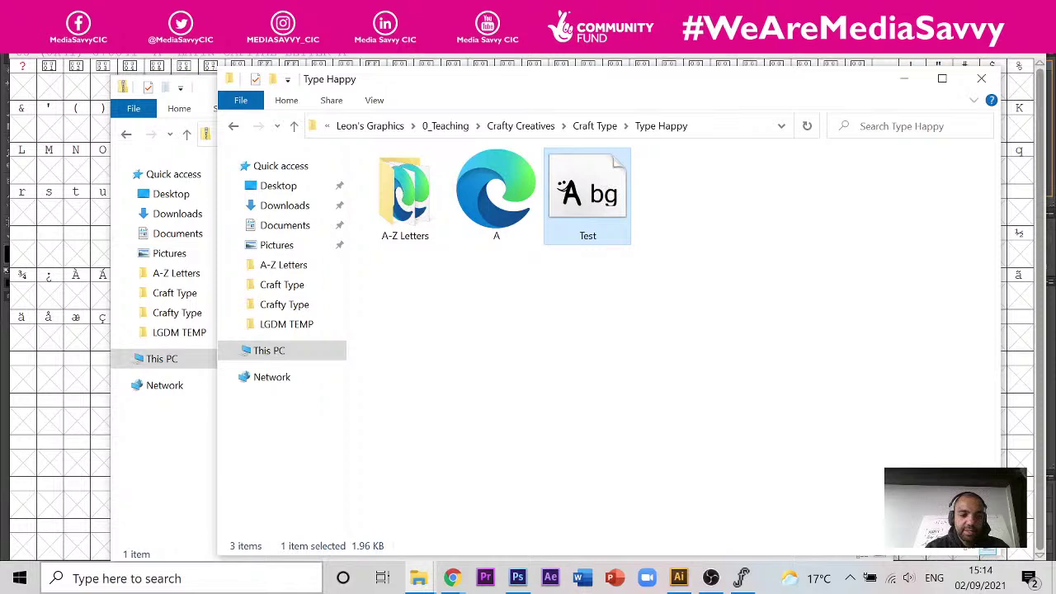
- Search Windows for word, open WordPad and enter a lowercase test letter a in the blank document
{"action": "key", "text": "super+s"}
{"action": "type", "text": "wo"}
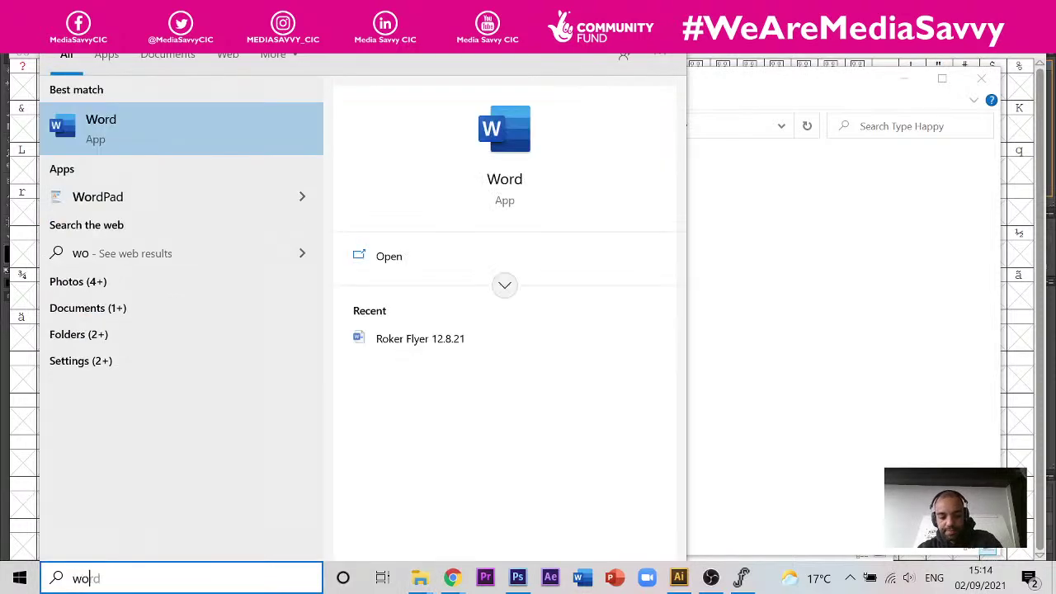
{"action": "type", "text": "rd"}
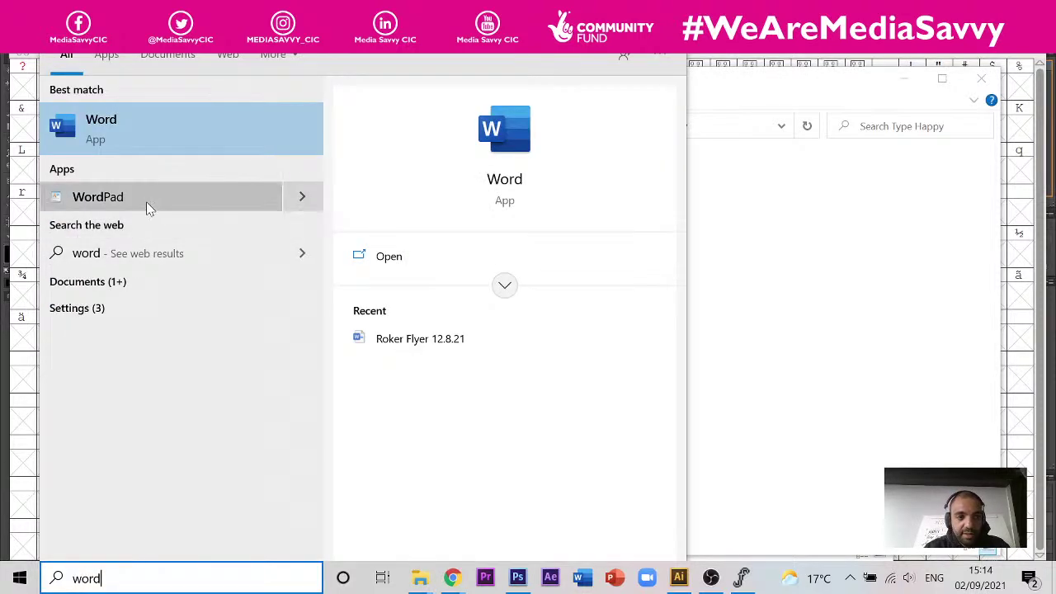
{"action": "left_click", "coordinate": [146, 201]}
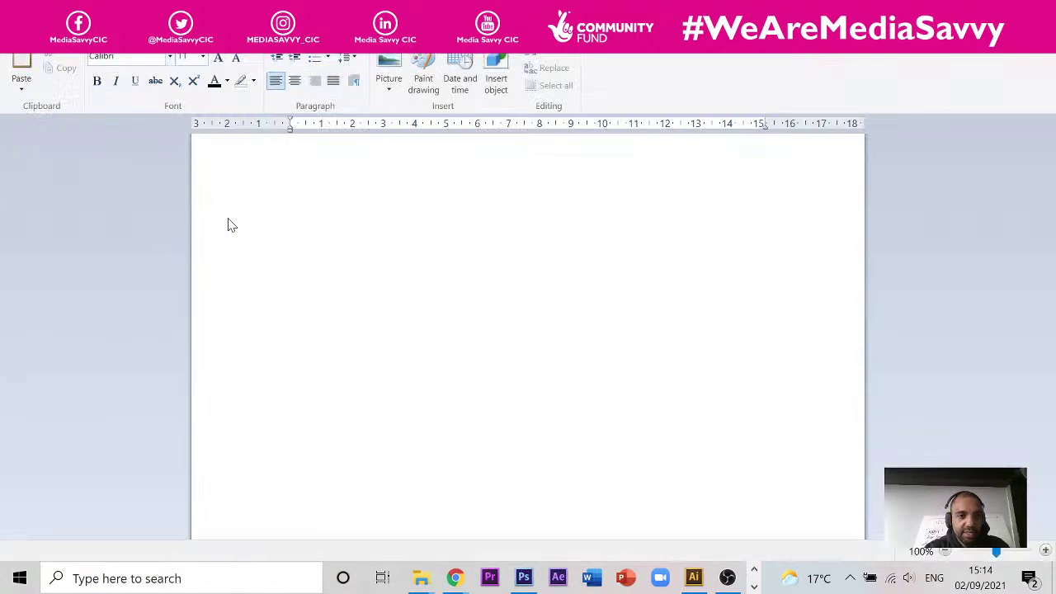
{"action": "type", "text": "a"}
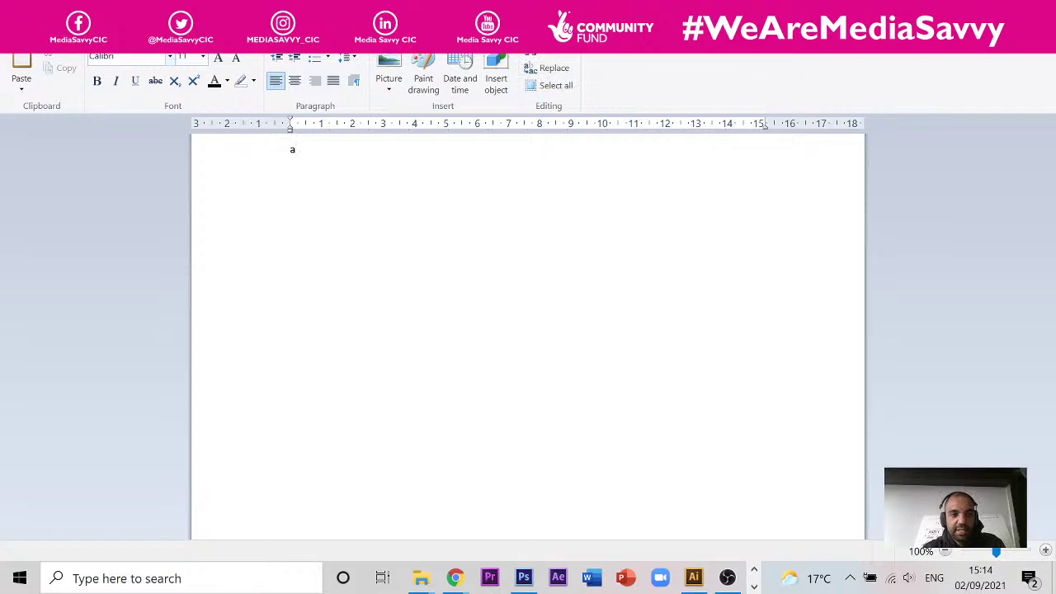
- Change the font of the test letter a to Untitled1
{"action": "key", "text": "ctrl+a"}
{"action": "left_click", "coordinate": [169, 56]}
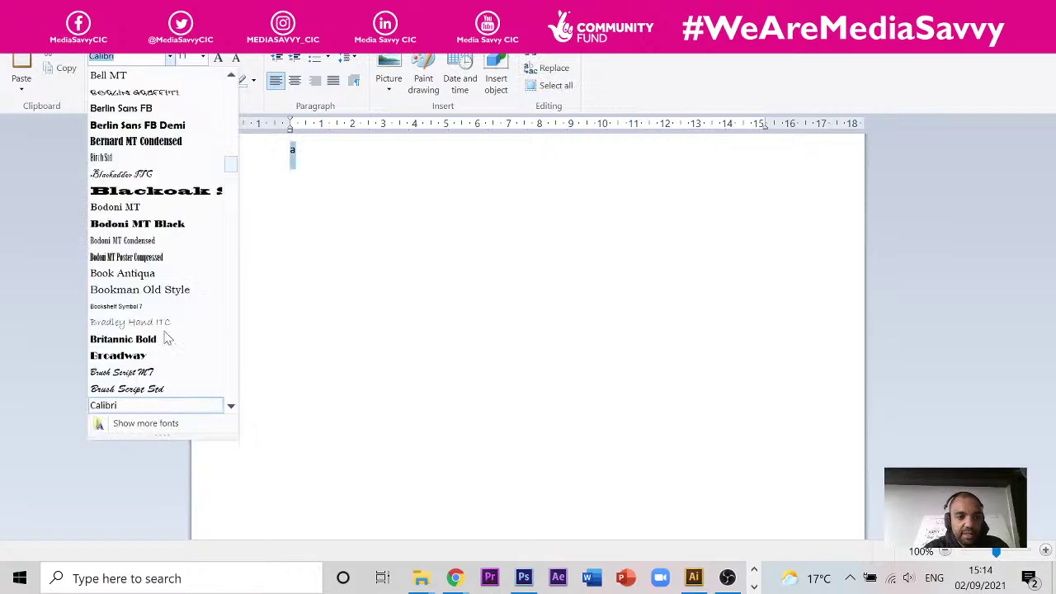
{"action": "left_click_drag", "start_coordinate": [234, 149], "coordinate": [254, 426]}
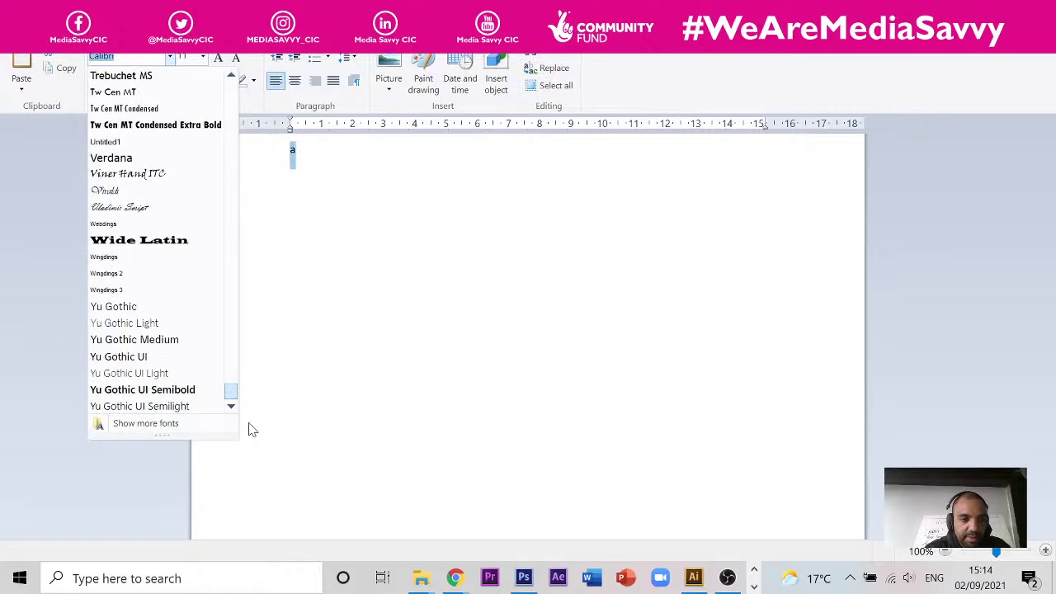
{"action": "scroll", "coordinate": [115, 330], "scroll_direction": "up", "scroll_amount": 1}
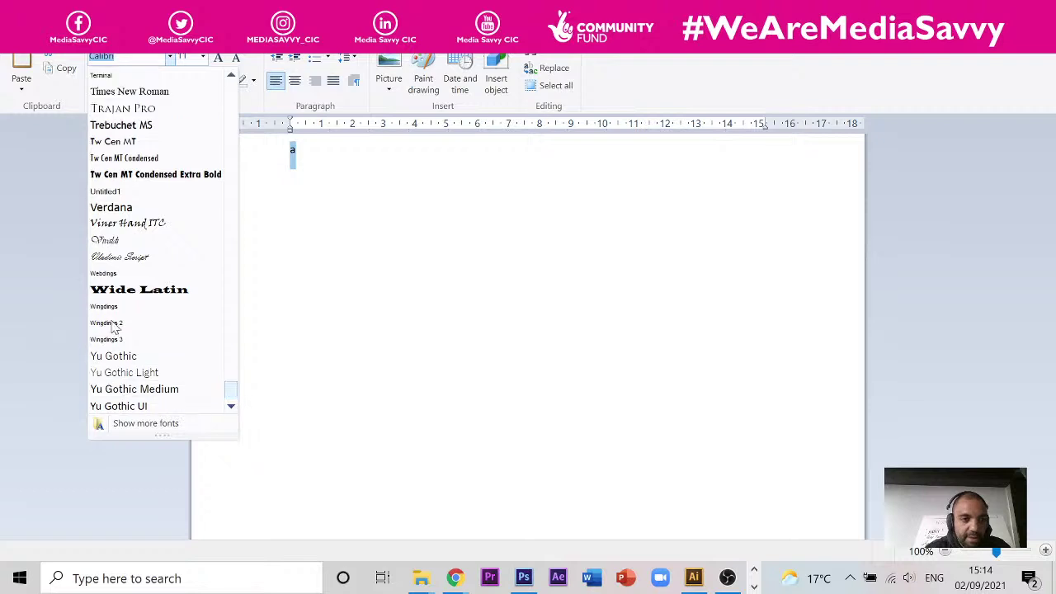
{"action": "left_click", "coordinate": [148, 192]}
{"action": "key", "text": "Right"}
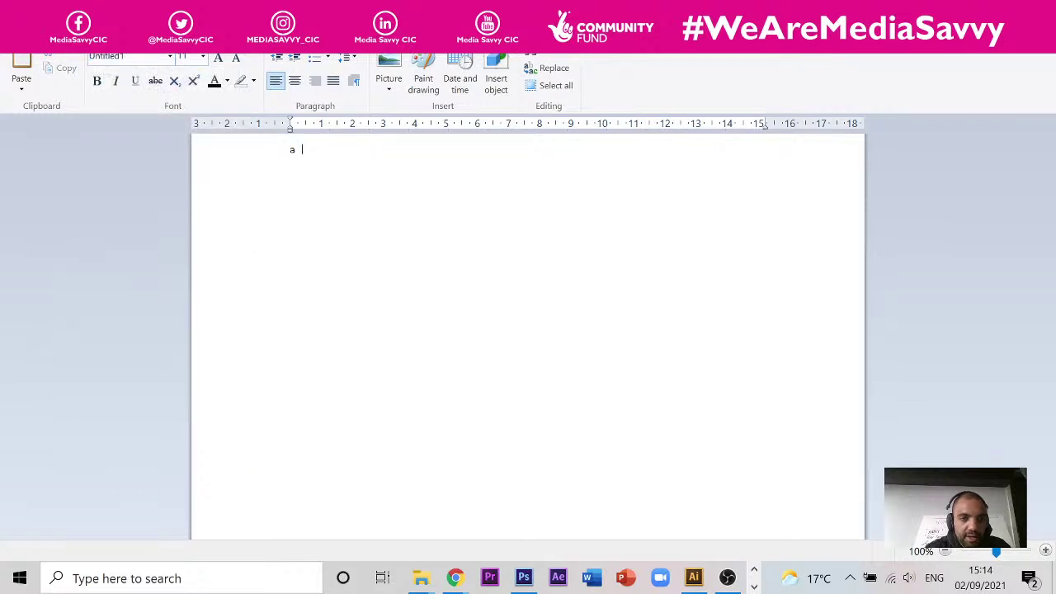
- Delete the test letter a, select the blank line and browse the available fonts around Untitled1
{"action": "left_click", "coordinate": [251, 158]}
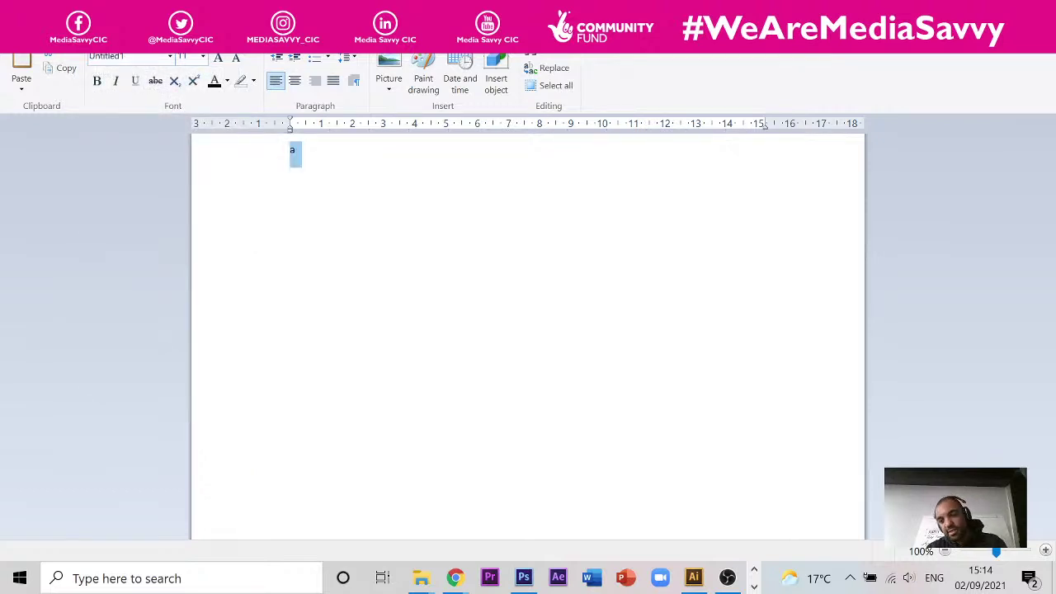
{"action": "key", "text": "BackSpace"}
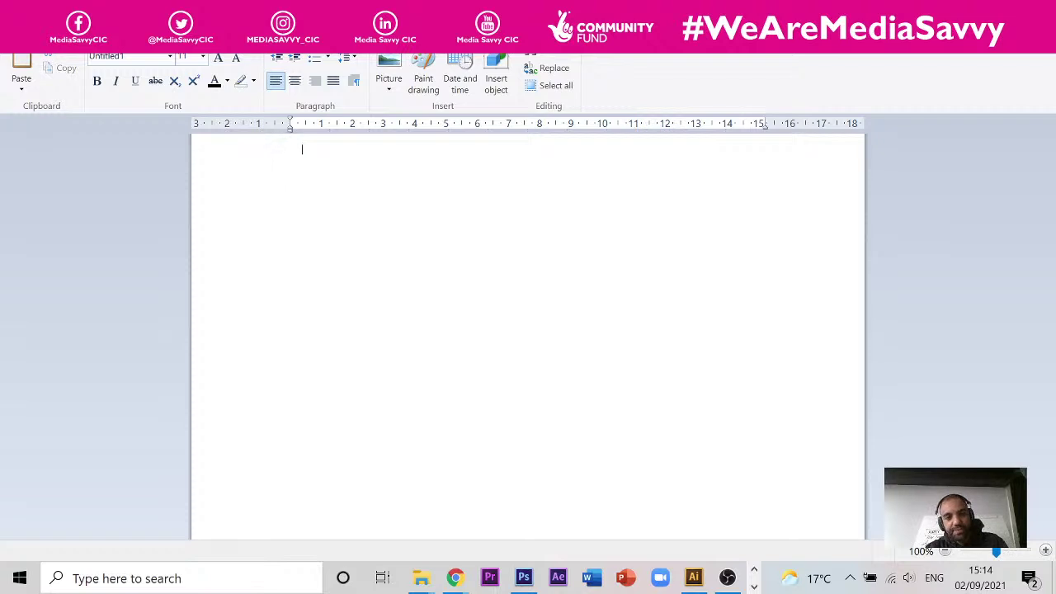
{"action": "left_click", "coordinate": [255, 170]}
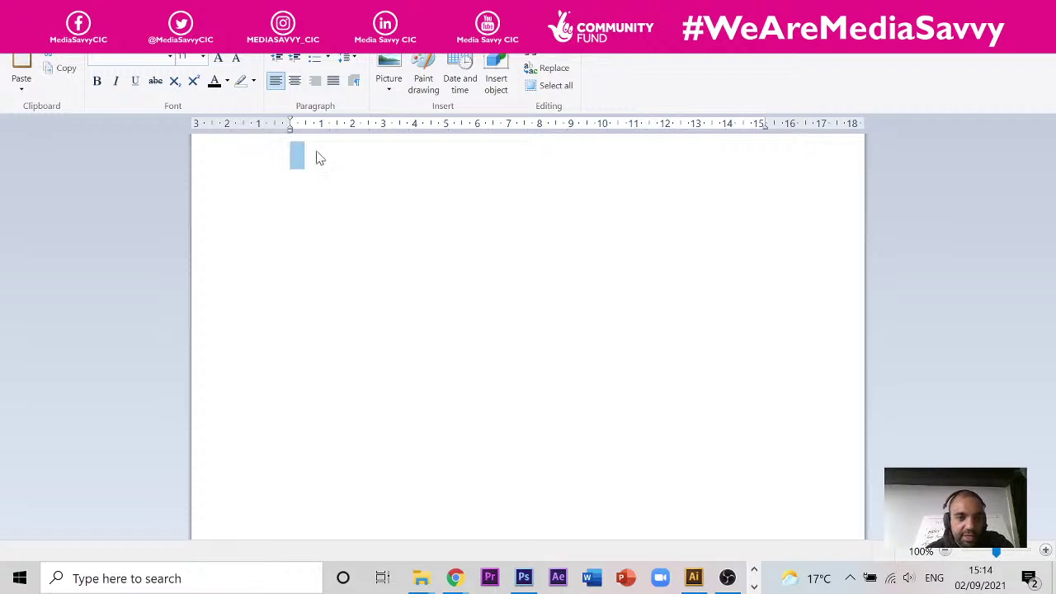
{"action": "left_click", "coordinate": [171, 56]}
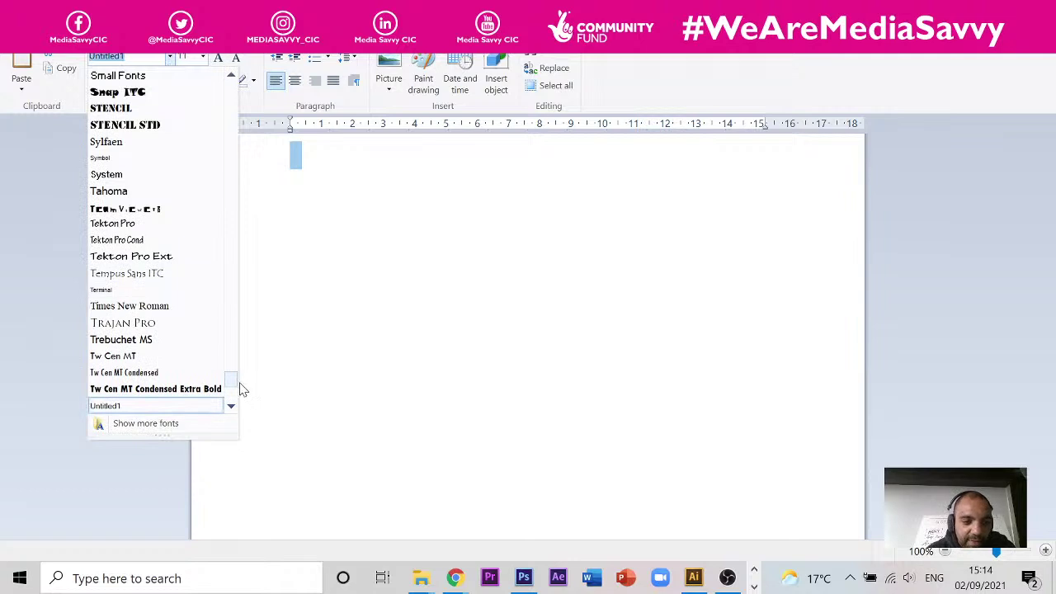
{"action": "scroll", "coordinate": [236, 388], "scroll_direction": "down", "scroll_amount": 3}
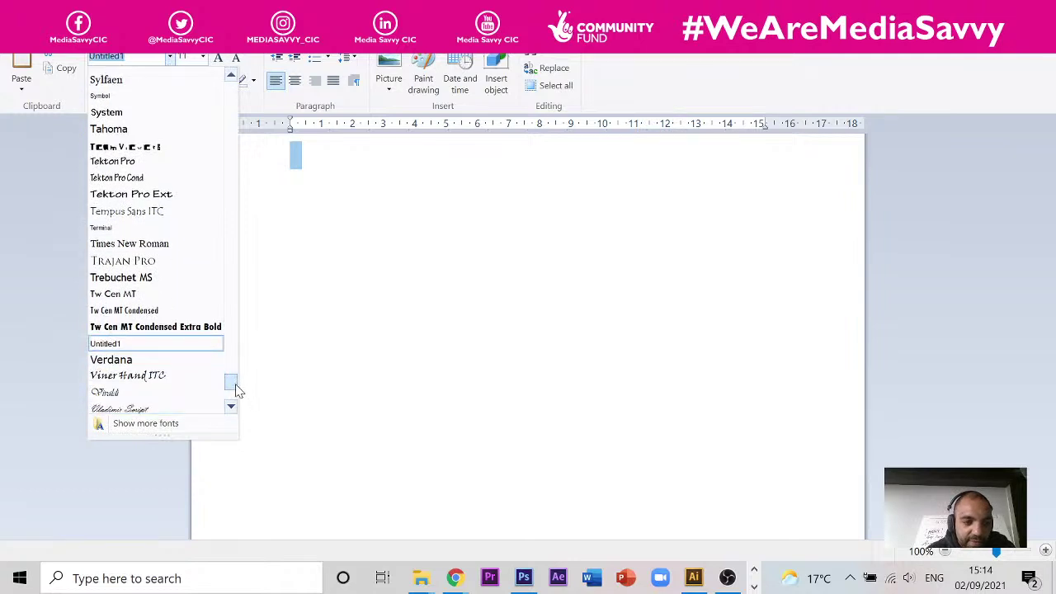